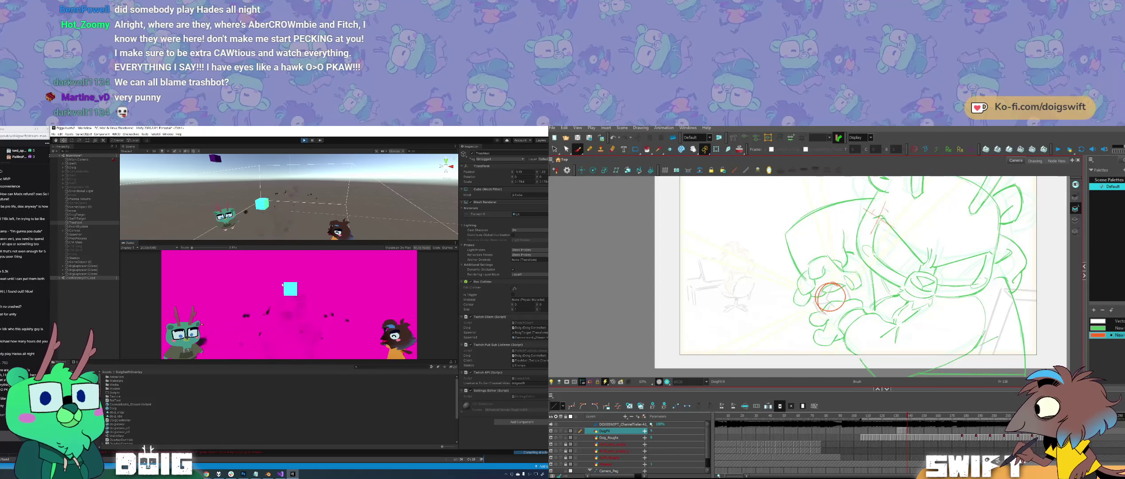
Step: Stop play mode in Unity and switch to Visual Studio to open the TwitchClient script
click(305, 141)
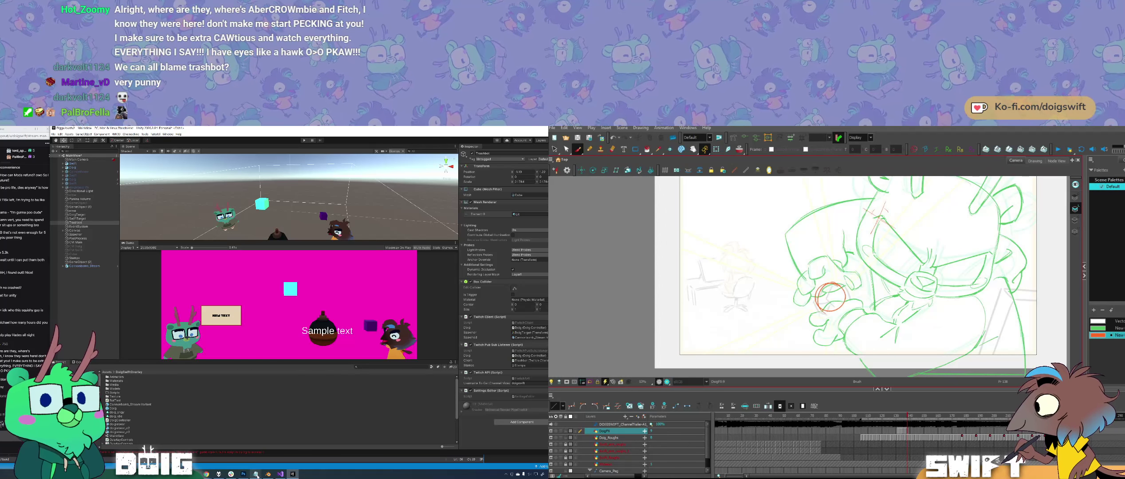
click(281, 463)
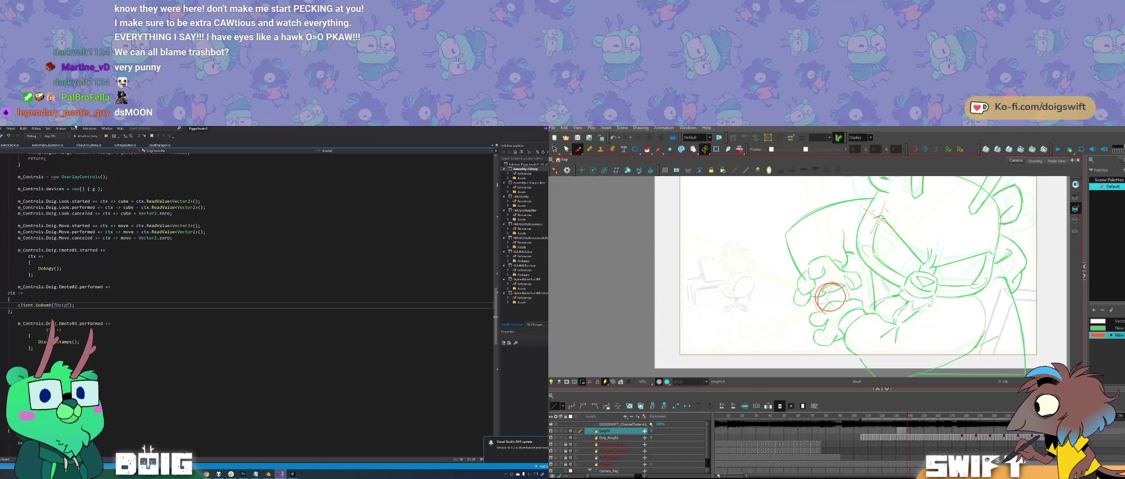
click(10, 145)
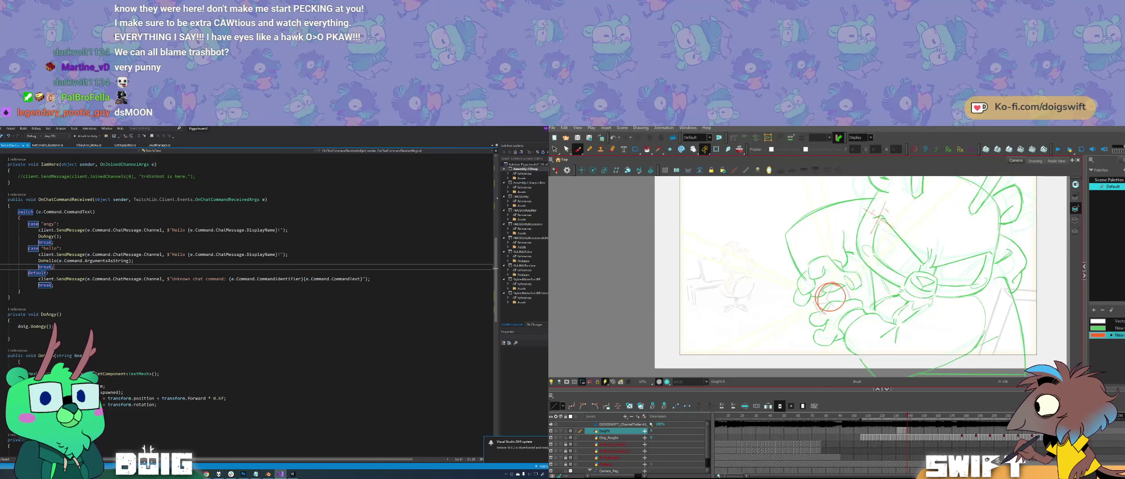
Step: Examine the chat command handling and DoBomb method in TwitchClient, and the fields, input bindings and speech methods in the Doig controller script
click(48, 273)
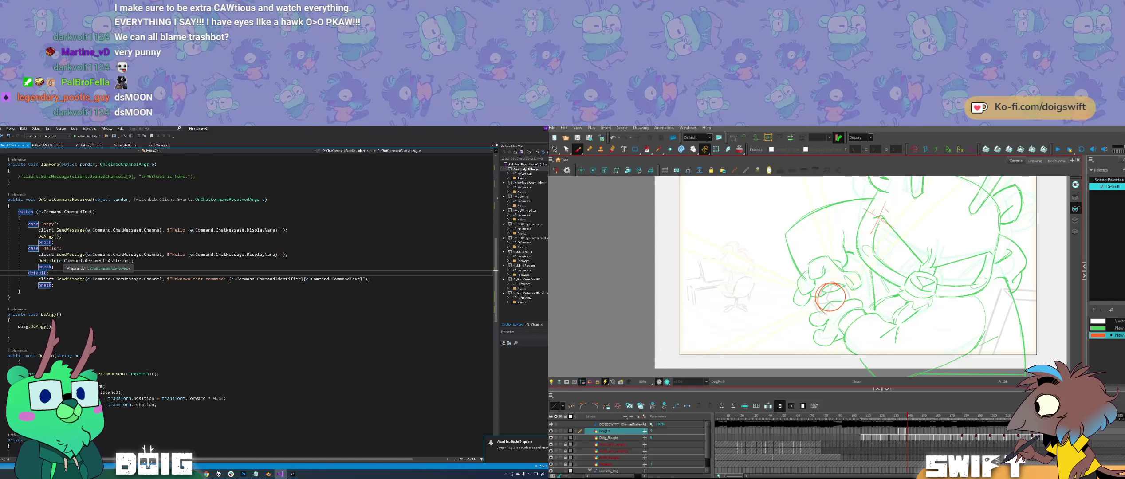
scroll(249, 311, up, 2)
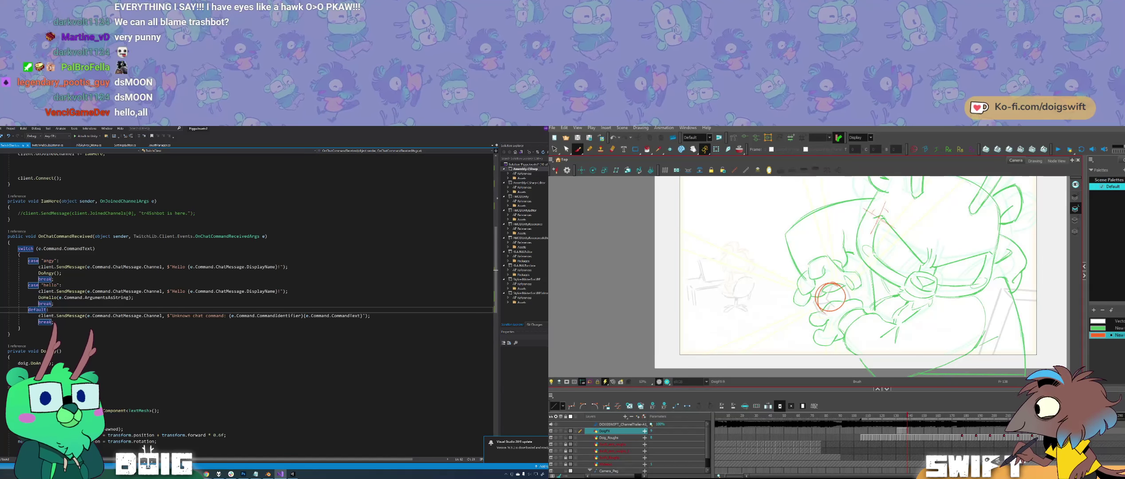
scroll(249, 306, down, 11)
scroll(249, 306, up, 11)
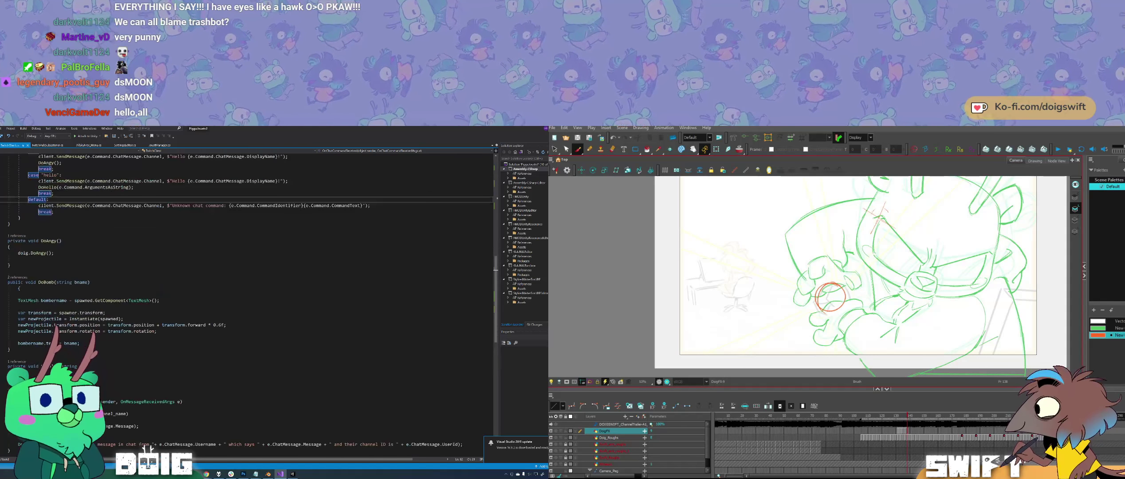
scroll(248, 311, up, 10)
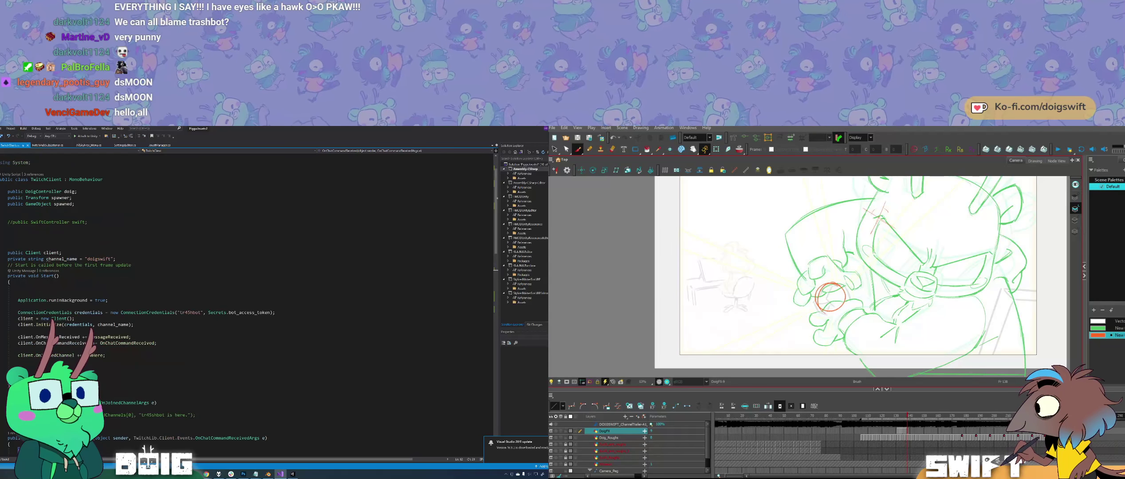
scroll(248, 310, down, 12)
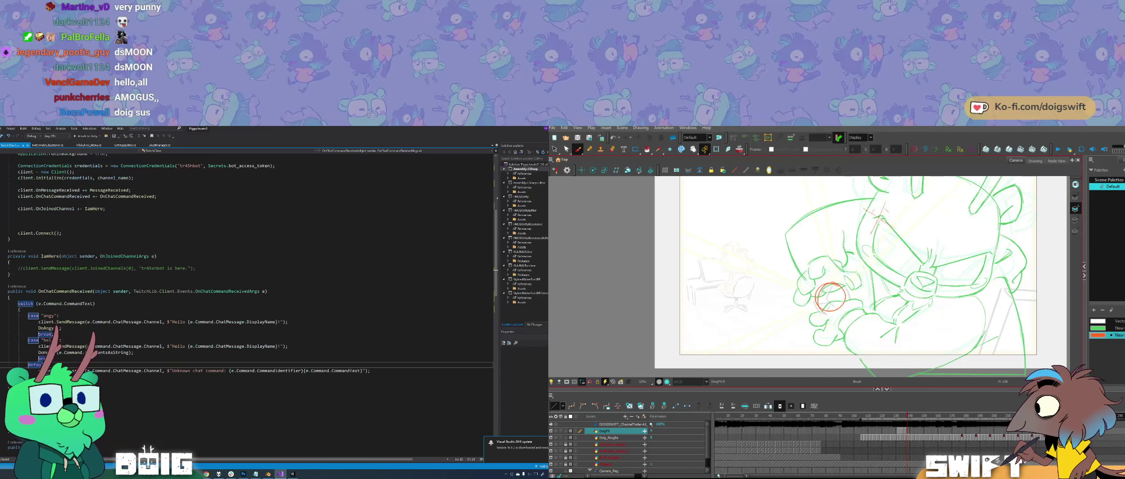
key(ctrl+Tab)
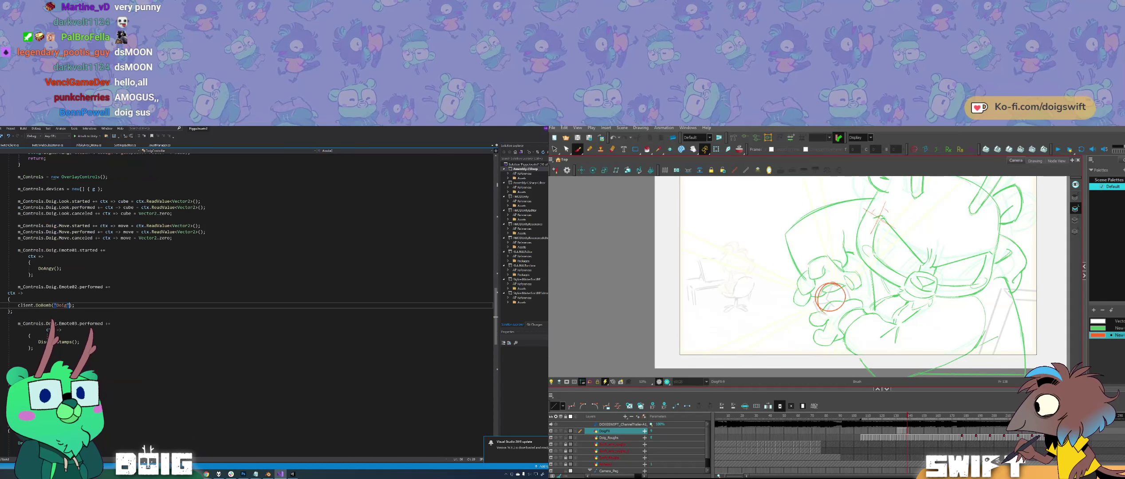
scroll(248, 306, up, 13)
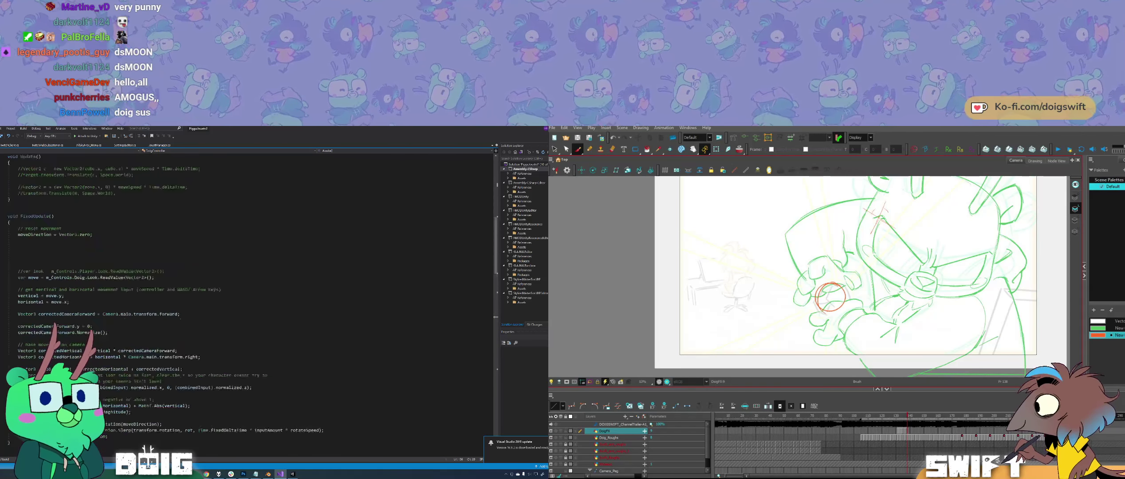
scroll(249, 306, down, 9)
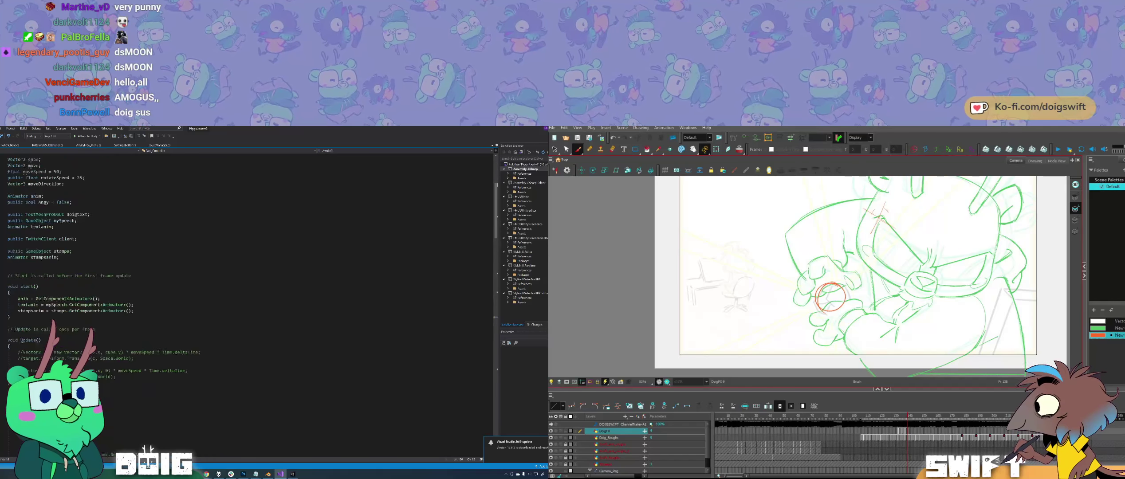
scroll(248, 306, down, 15)
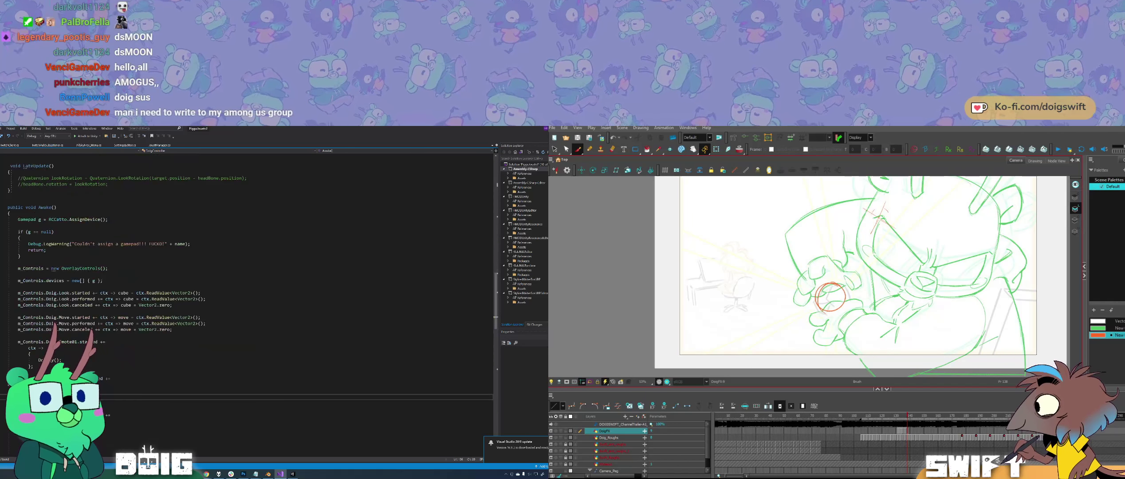
scroll(248, 306, down, 13)
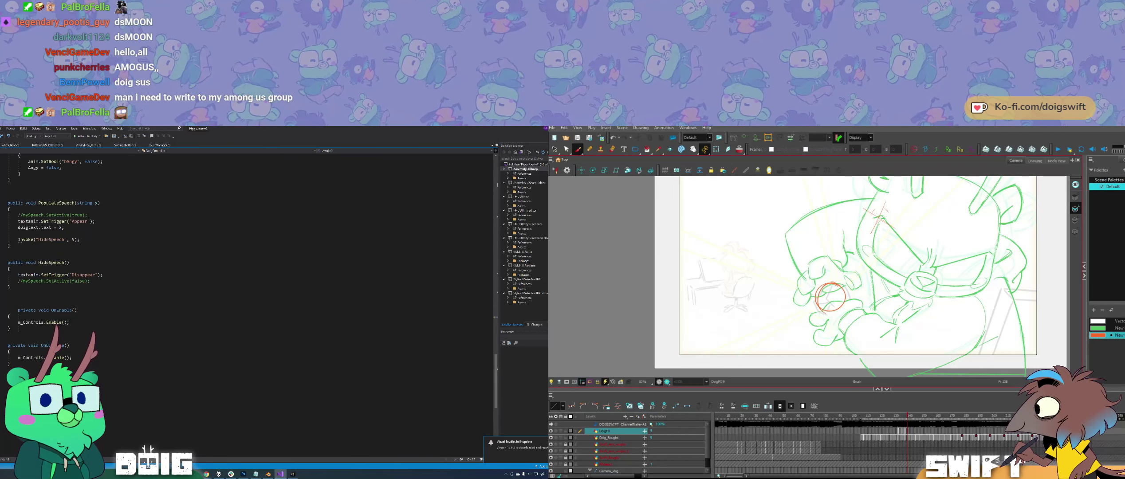
Step: Change the declared type of the bombername variable in TwitchClient's DoBomb method to TextMeshPro
click(12, 145)
scroll(248, 307, down, 6)
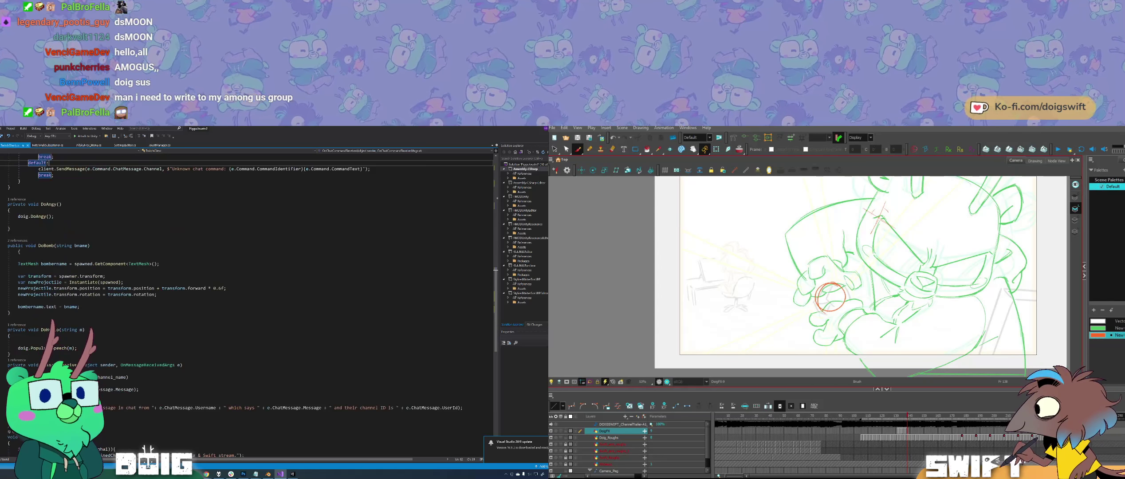
click(37, 265)
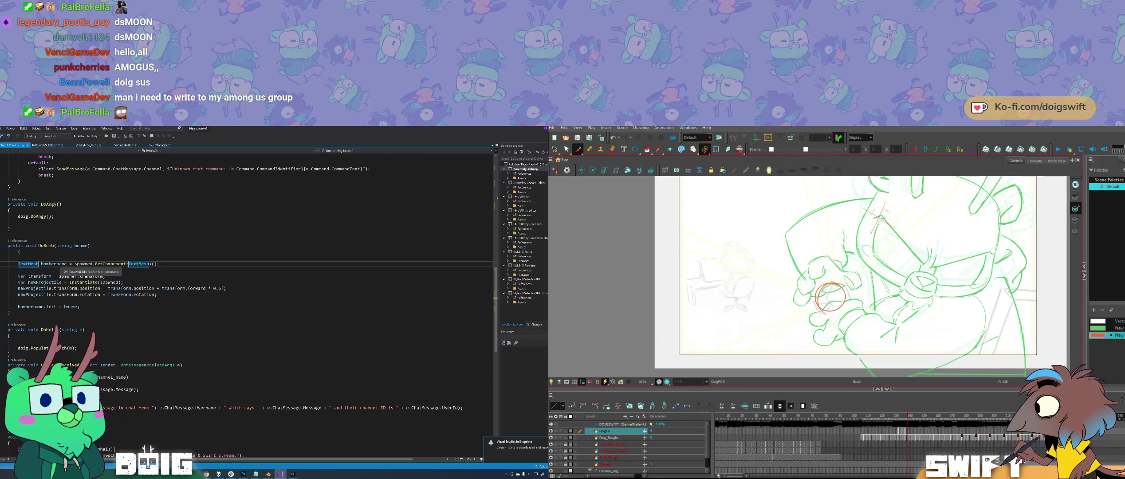
text(Pro)
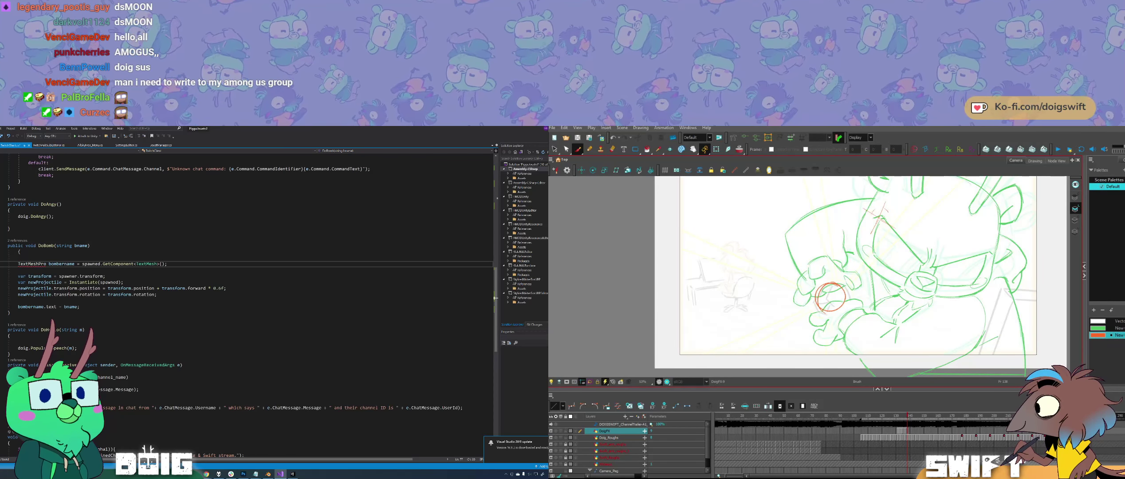
Step: Try separating Pro from TextMesh with a space in the bombername declaration, and restore the type to TextMeshPro
click(80, 307)
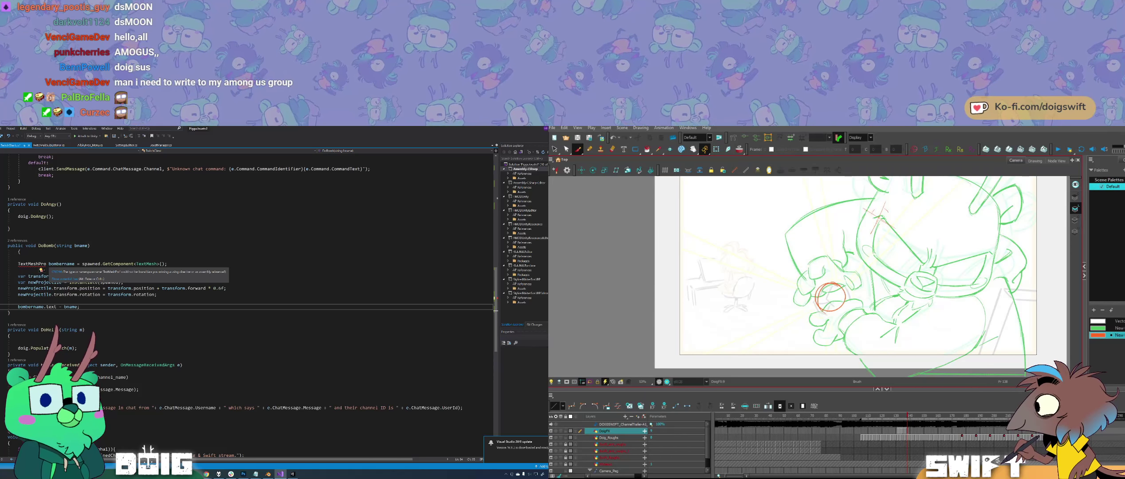
click(46, 264)
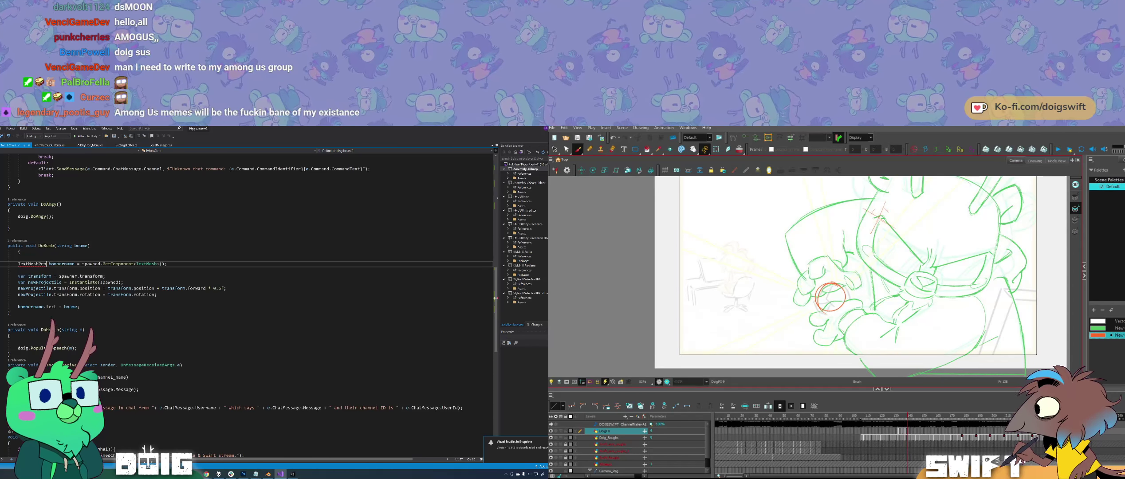
click(39, 264)
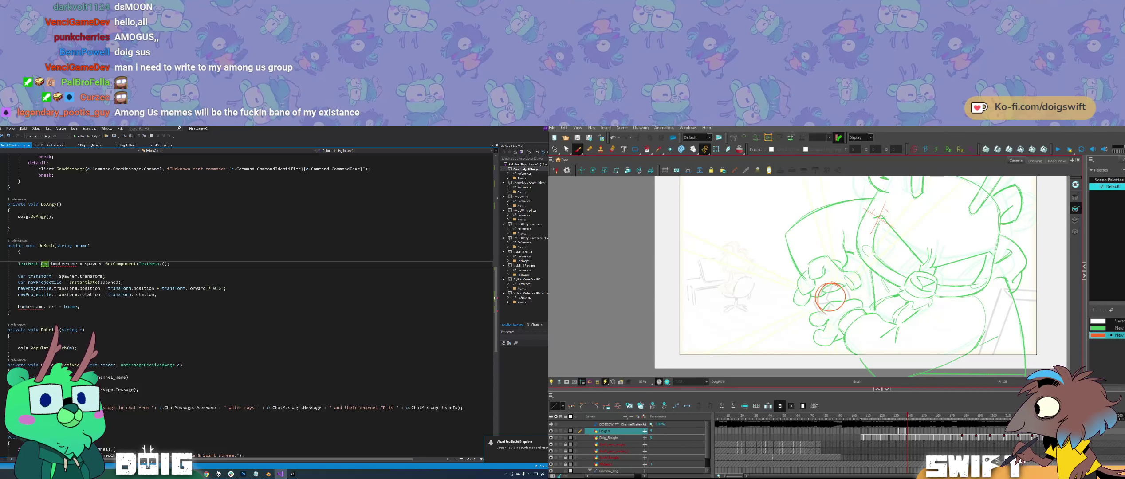
mouse_move(69, 265)
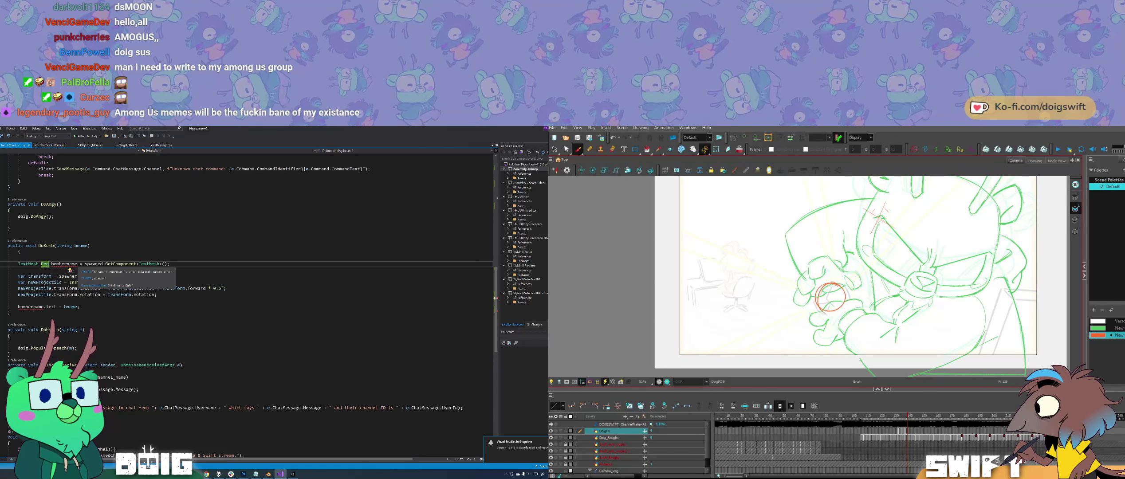
key(BackSpace)
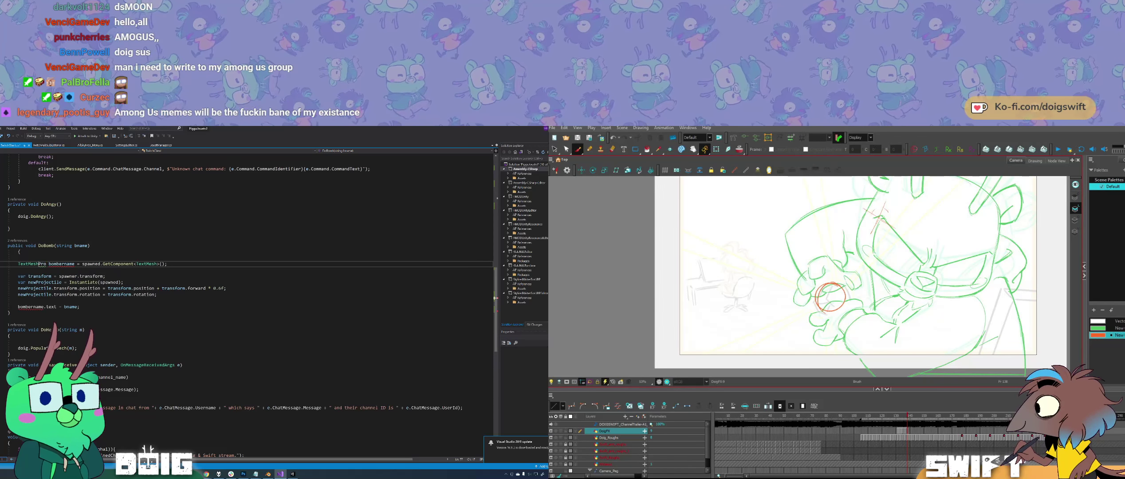
key(Delete)
key(Delete)
key(Delete)
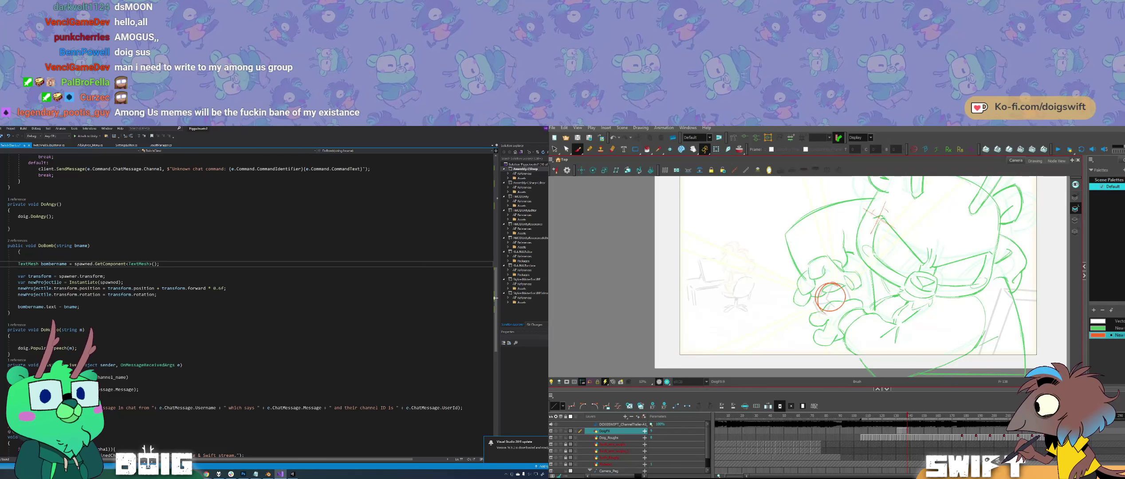
text(Pro)
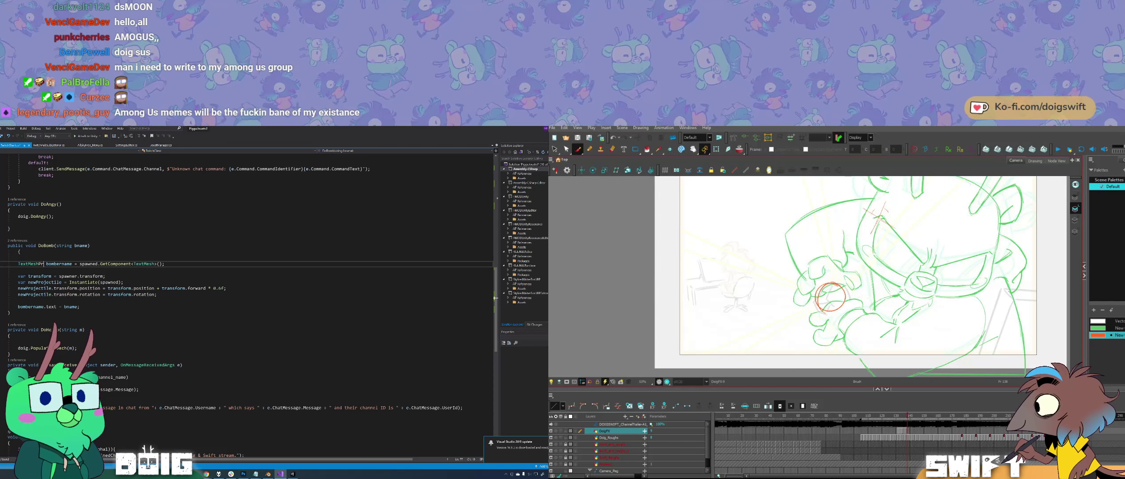
Step: Add the directive "using TextMeshPro;" below the TwitchLib.Client.Events directive in the TwitchClient script
scroll(249, 306, up, 20)
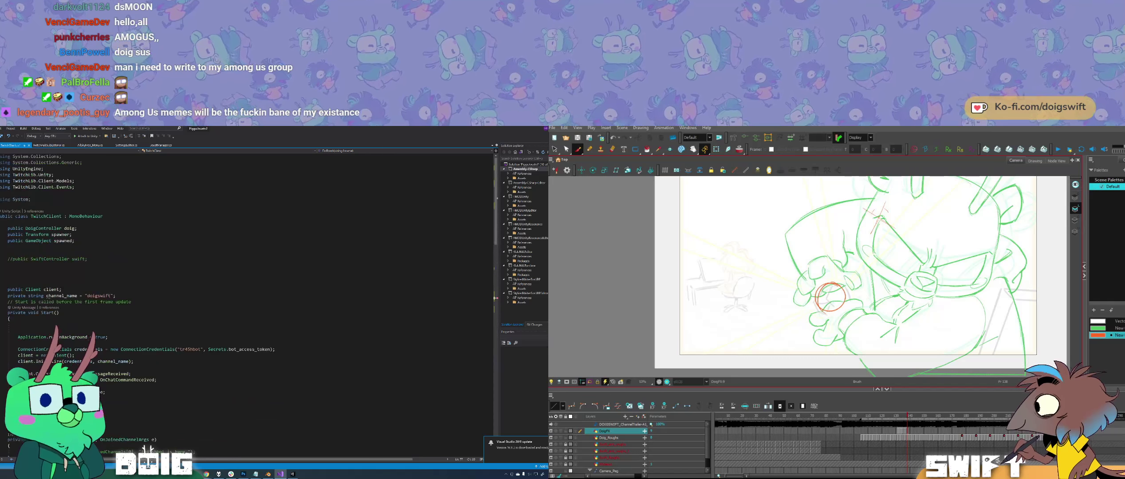
click(76, 187)
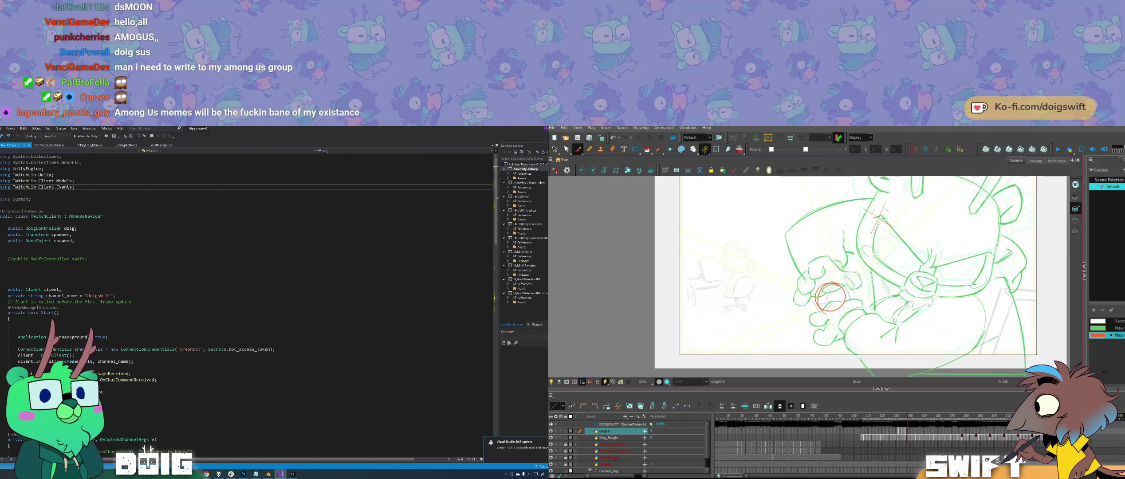
key(Return)
text(using TextMeshPro)
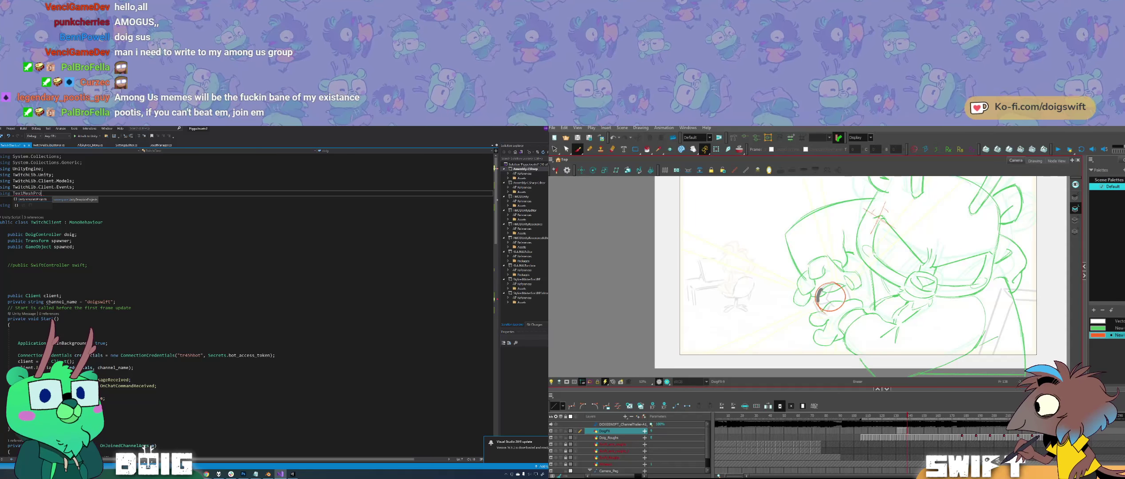
key(alt+b)
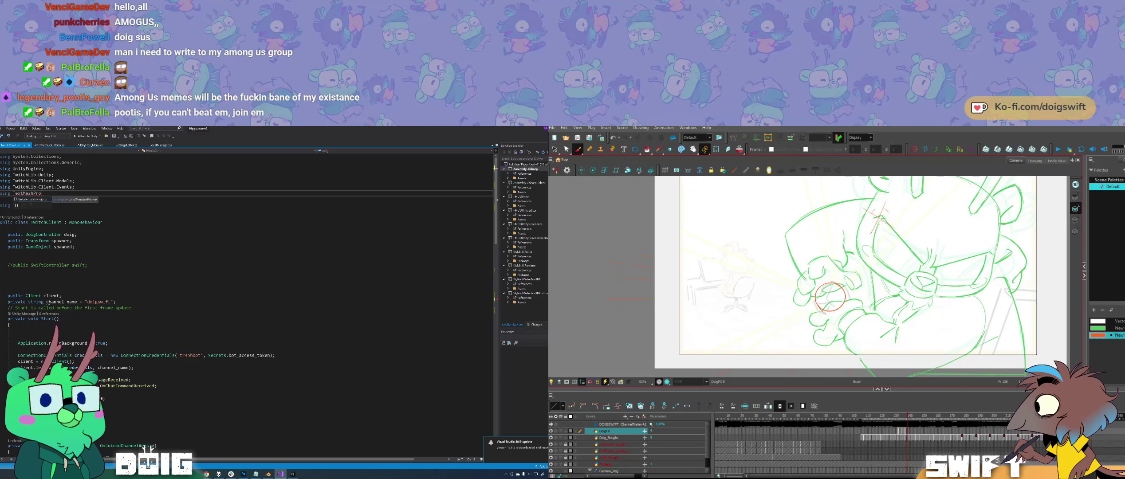
text(;)
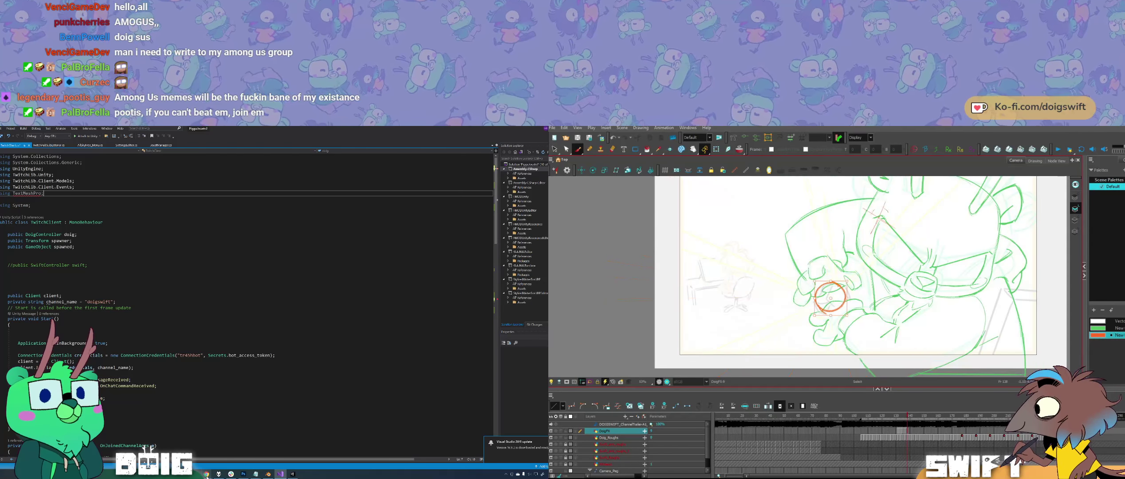
Step: Switch to the web browser and search in a new tab for "how to include textmeshpro unity"
key(alt+Tab)
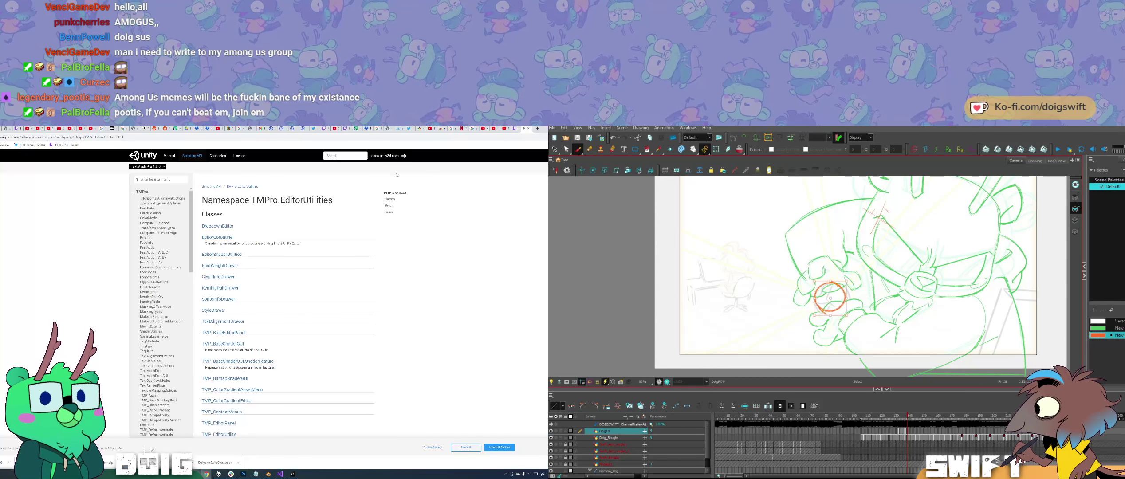
click(537, 128)
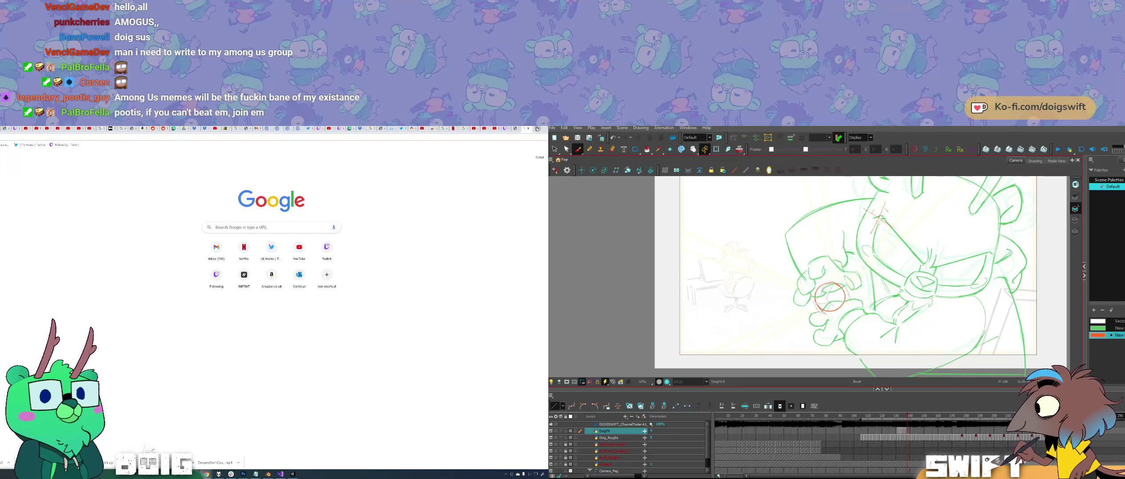
text(how to include te)
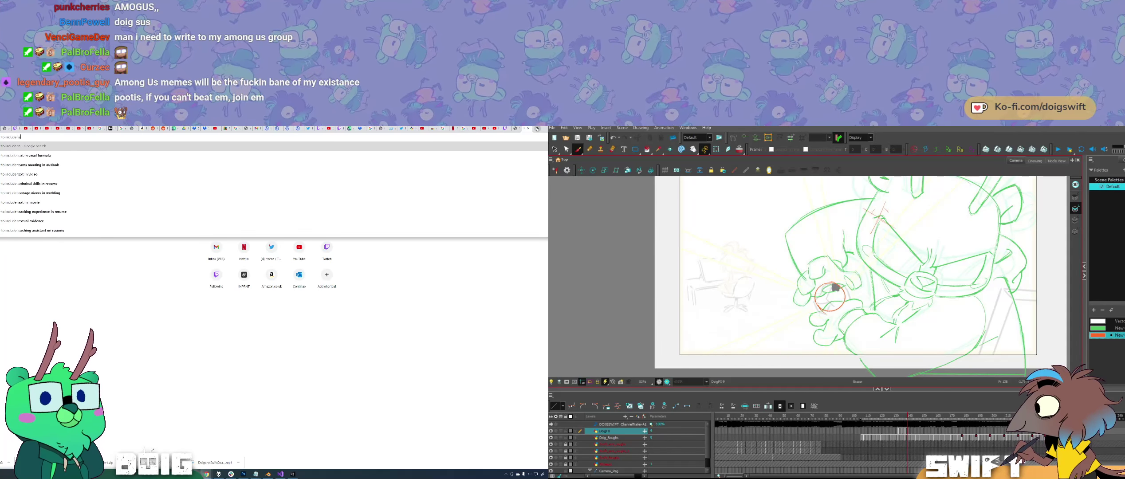
text(xtmeshpro u)
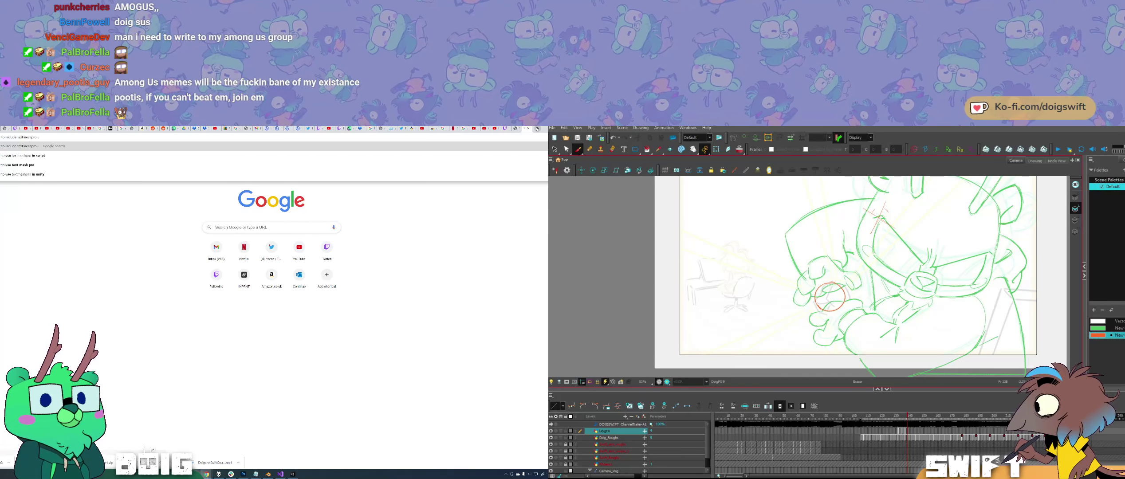
text(nity)
key(Return)
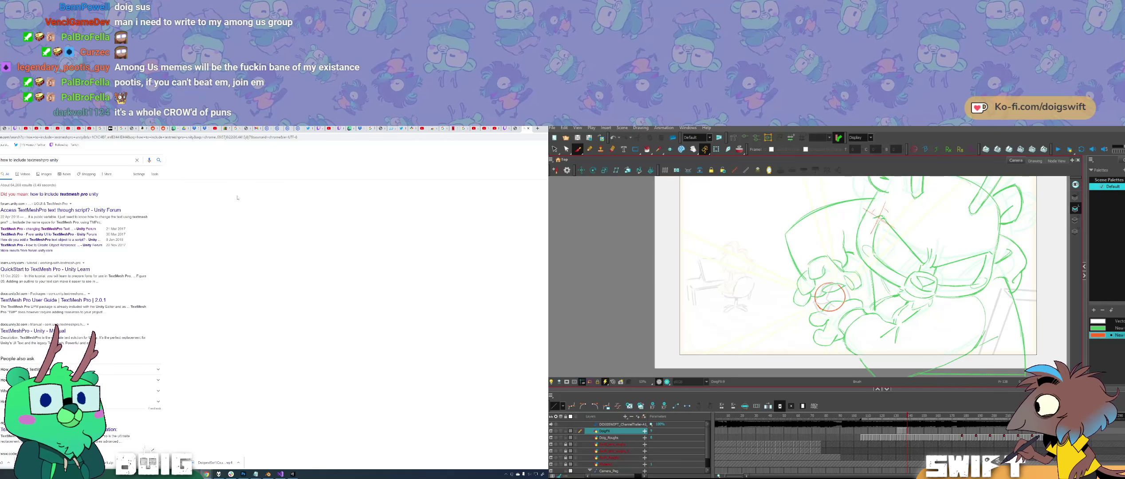
Step: Open the Unity forum thread "Access TextMeshPro text through script?" and select the "using TMPro;" line in its sample code
click(60, 210)
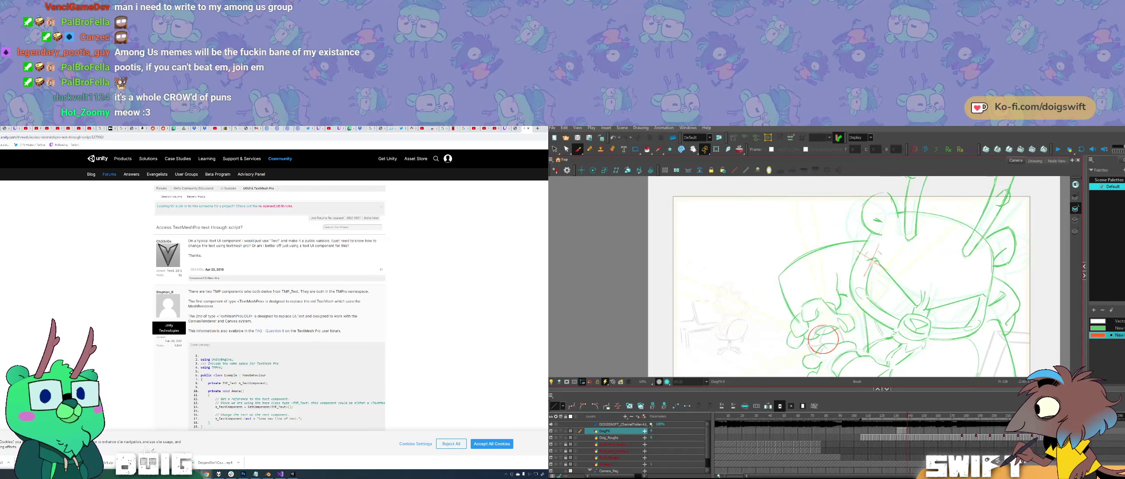
drag(223, 367, 201, 367)
key(comma)
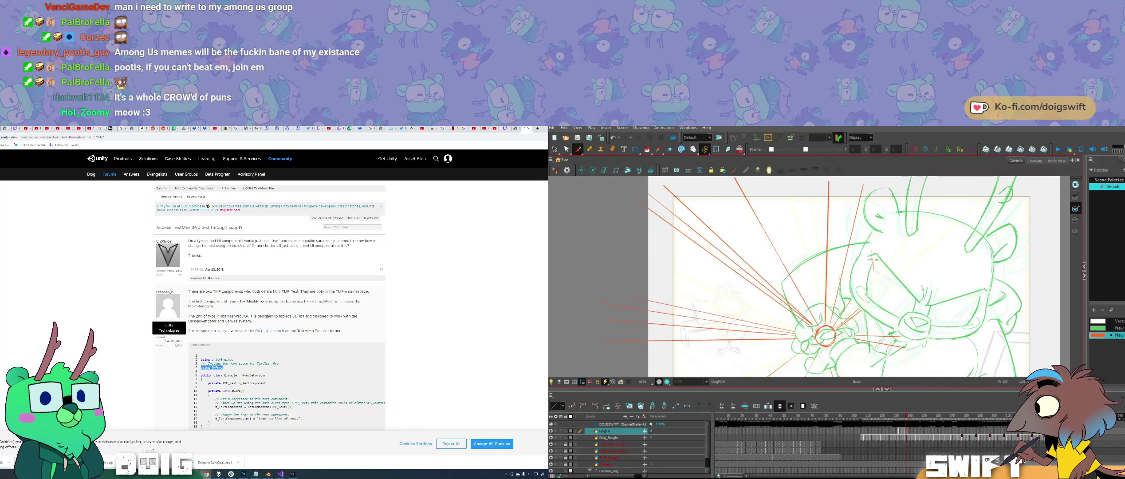
Step: Sketch a short ray outward from the circle in the hand drawing, and read the forum thread's sample code and replies about the TMPro namespace
key(period)
mouse_move(837, 318)
mouse_down()
mouse_move(898, 236)
mouse_move(857, 294)
mouse_up()
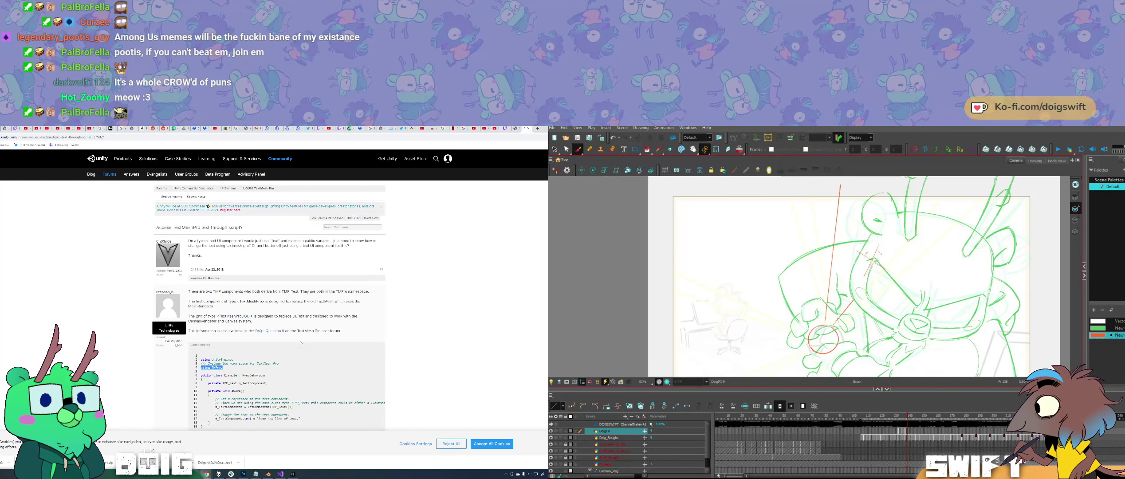
scroll(300, 343, down, 2)
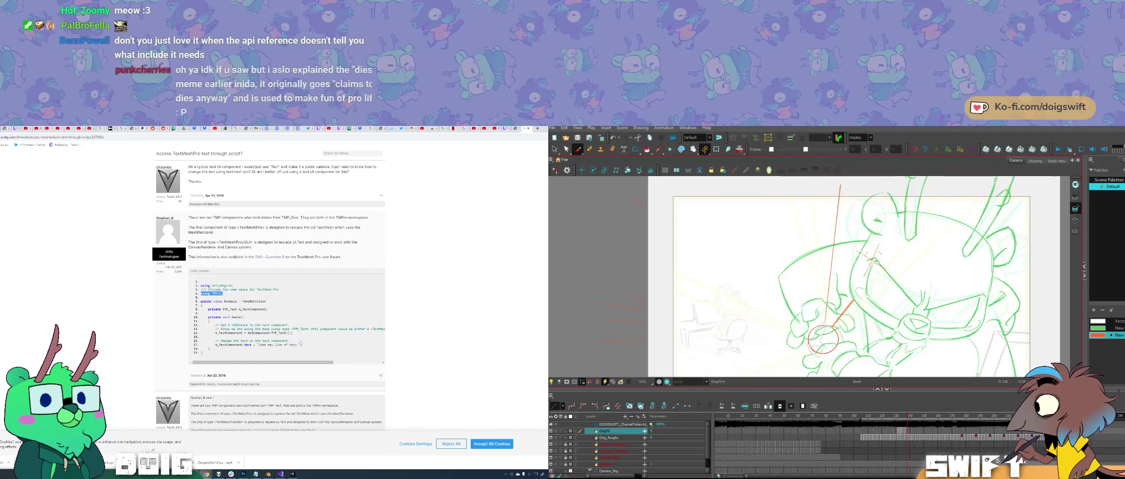
scroll(301, 343, down, 3)
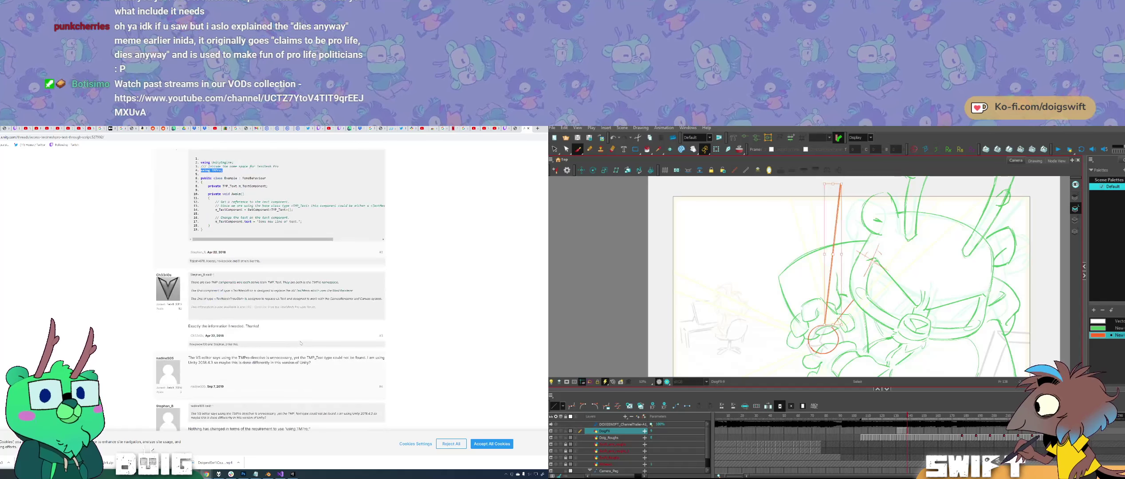
scroll(300, 343, down, 1)
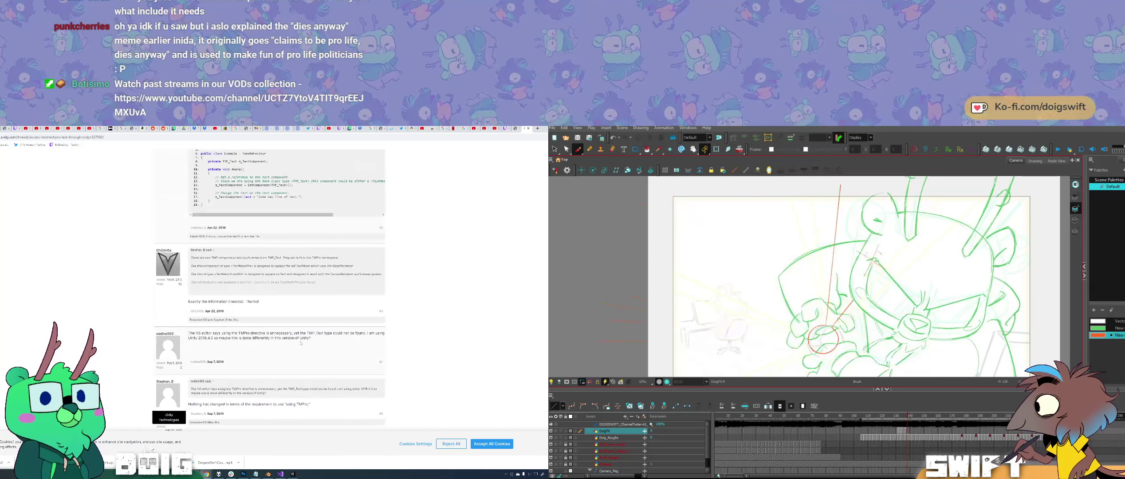
scroll(301, 343, up, 1)
scroll(301, 343, up, 2)
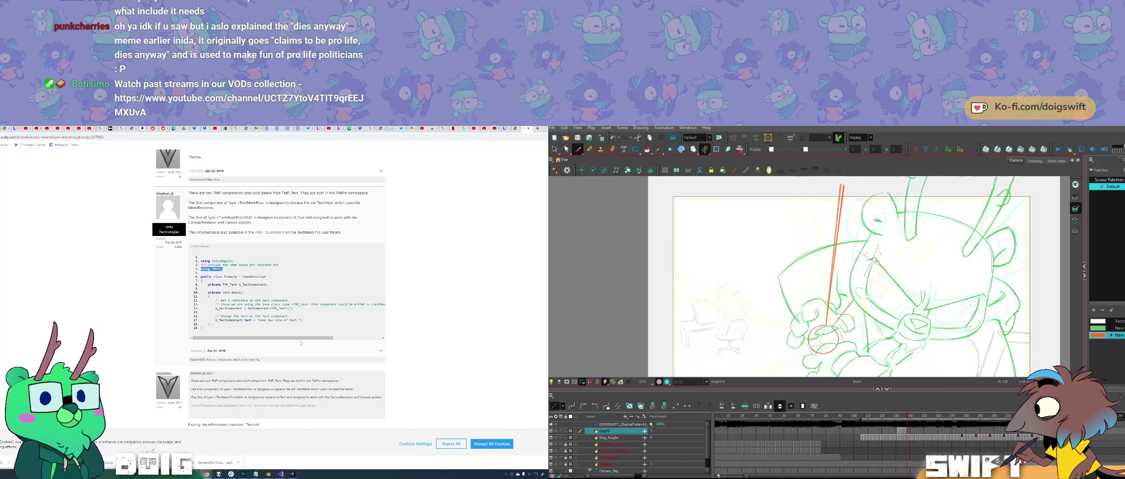
key(ctrl+z)
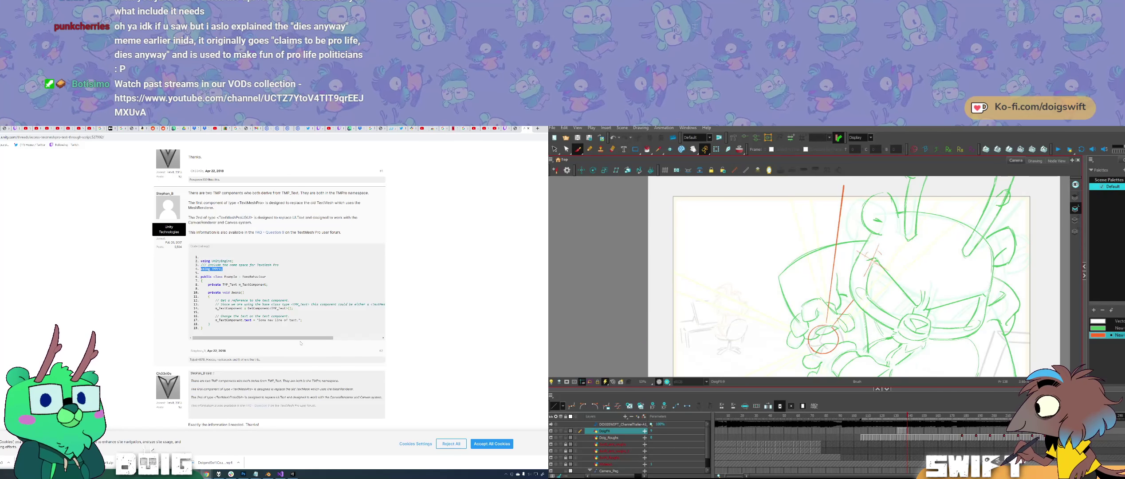
key(comma)
key(period)
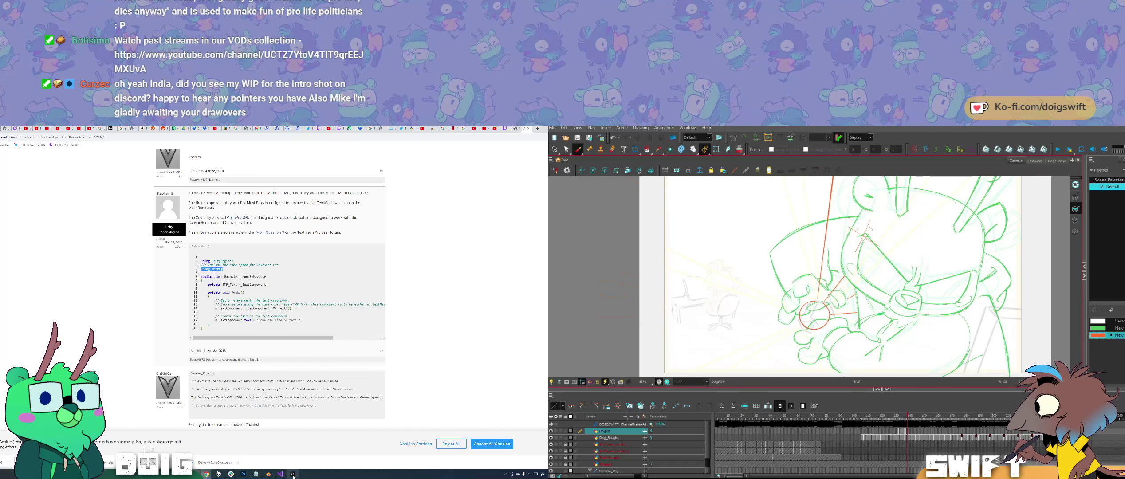
Step: Switch to Visual Studio and correct the last directive above "using System;" in the TwitchClient script to "using TMPro;"
mouse_move(293, 474)
key(period)
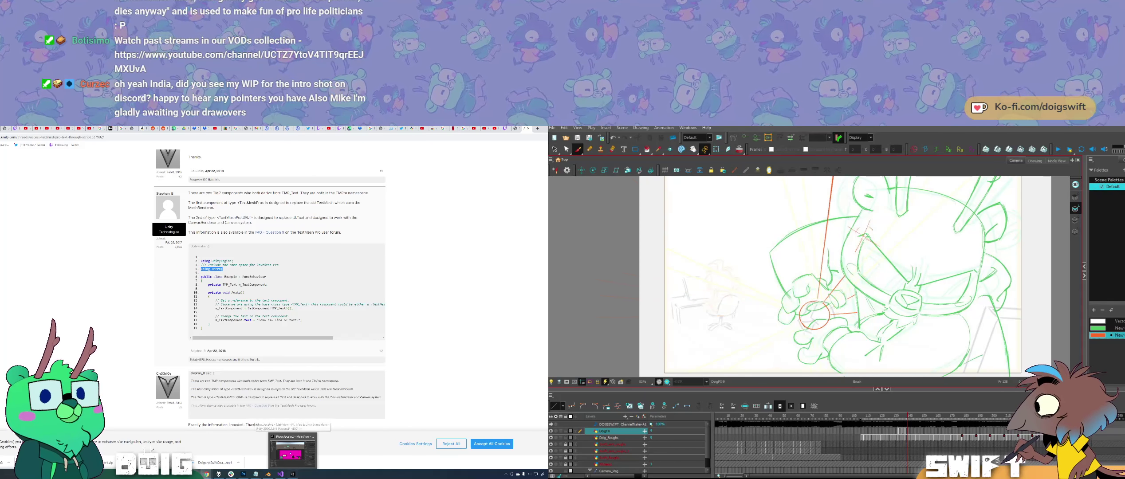
ctrl+click(844, 314)
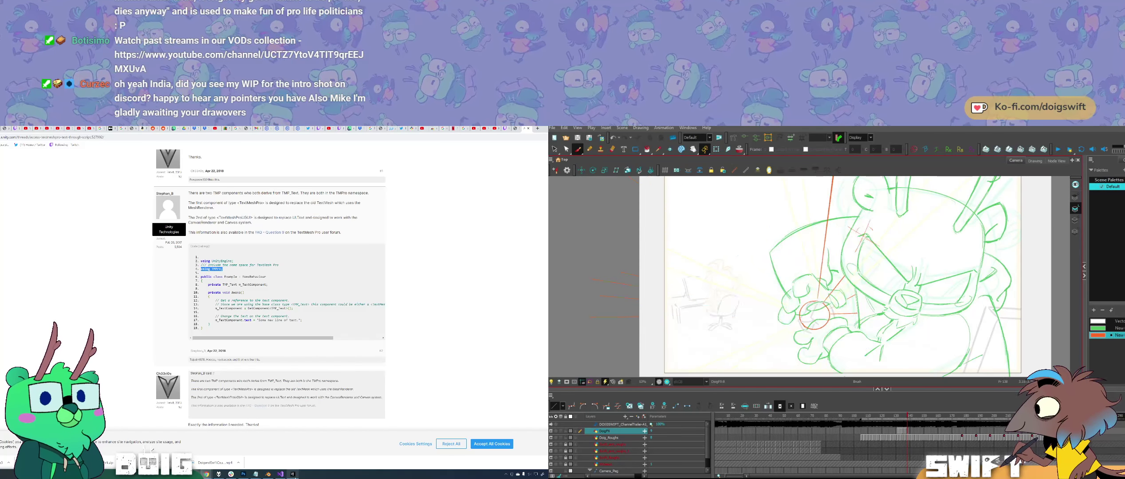
click(281, 474)
click(31, 194)
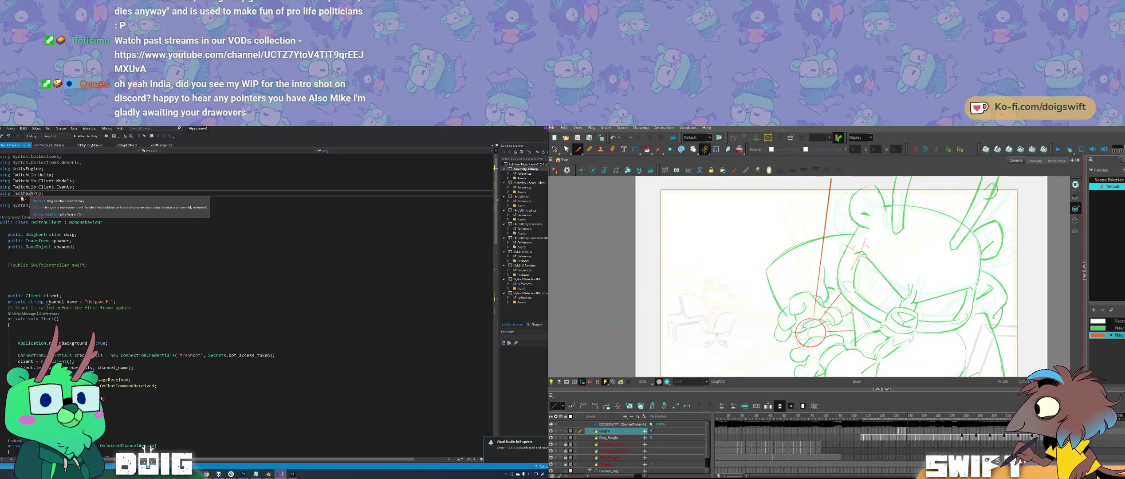
key(comma)
drag(15, 193, 31, 194)
key(period)
key(comma)
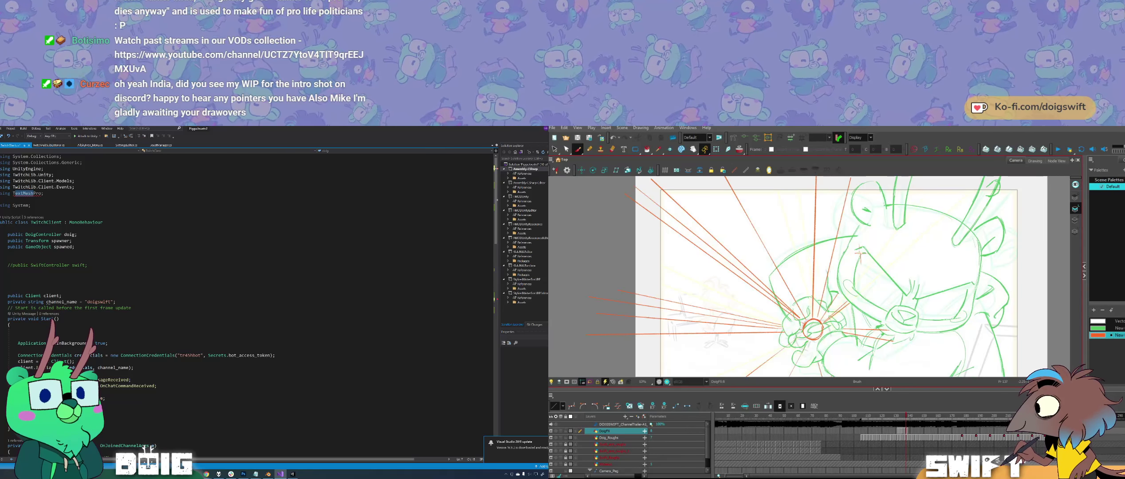
key(period)
text(M)
key(comma)
key(period)
click(75, 246)
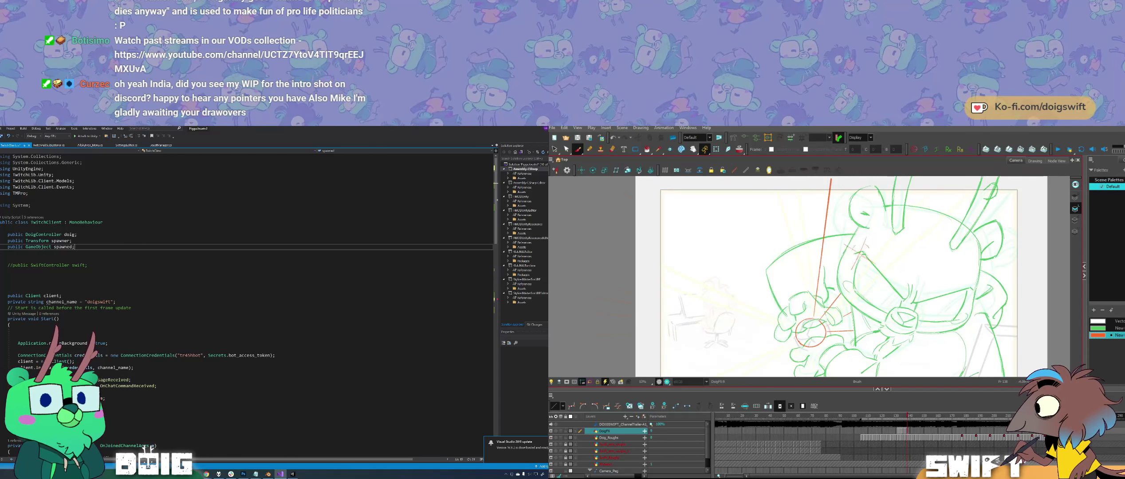
Step: Set the GetComponent type in the DoBomb method's bombername declaration to TextMeshPro and save the script
scroll(248, 301, down, 20)
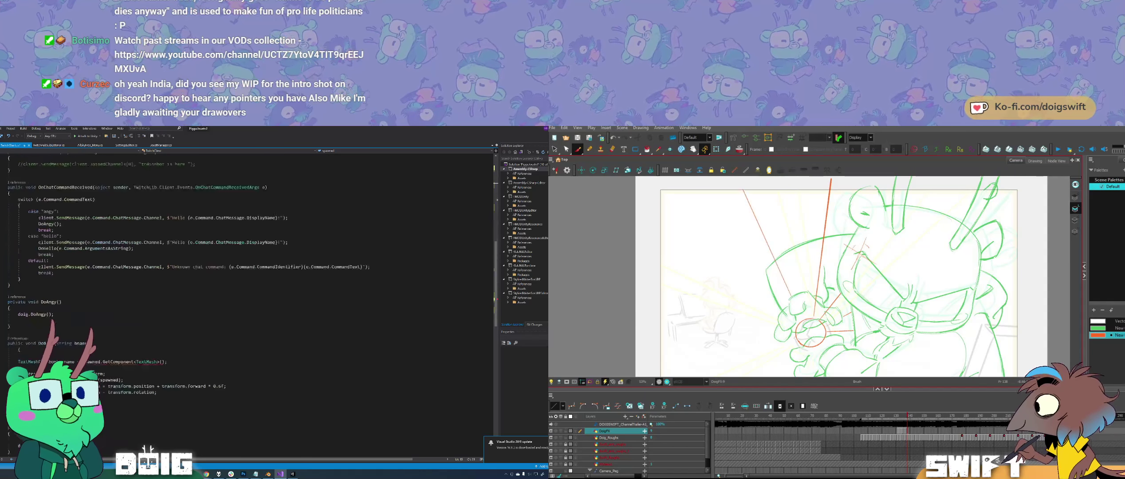
key(comma)
key(period)
key(comma)
key(period)
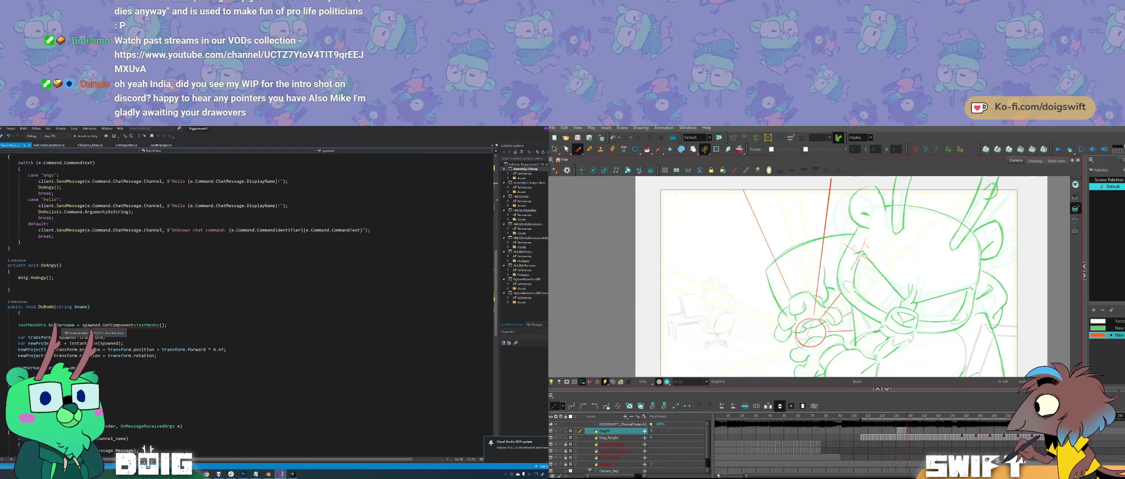
drag(789, 310, 696, 189)
key(comma)
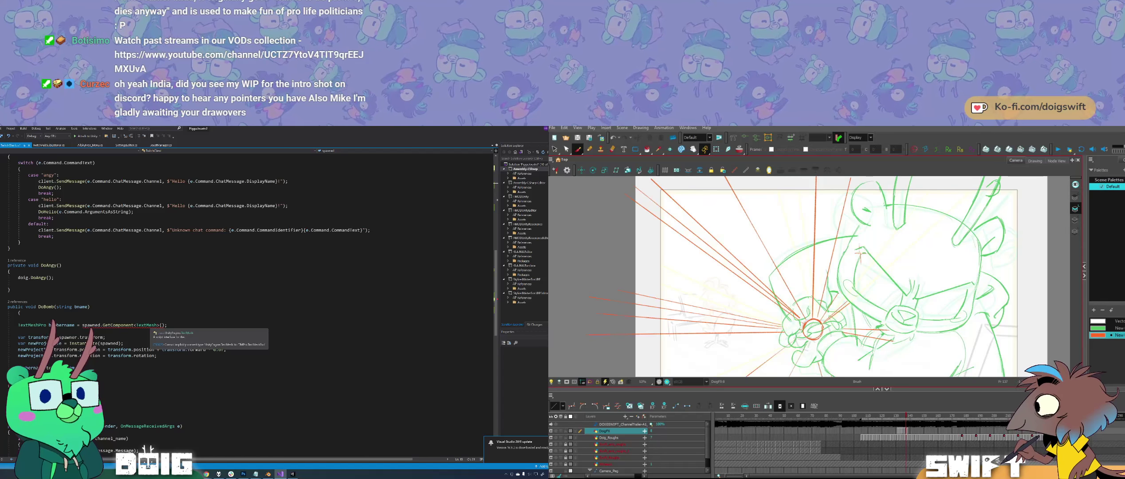
key(period)
click(157, 325)
key(comma)
key(comma)
key(period)
key(period)
text(Pro)
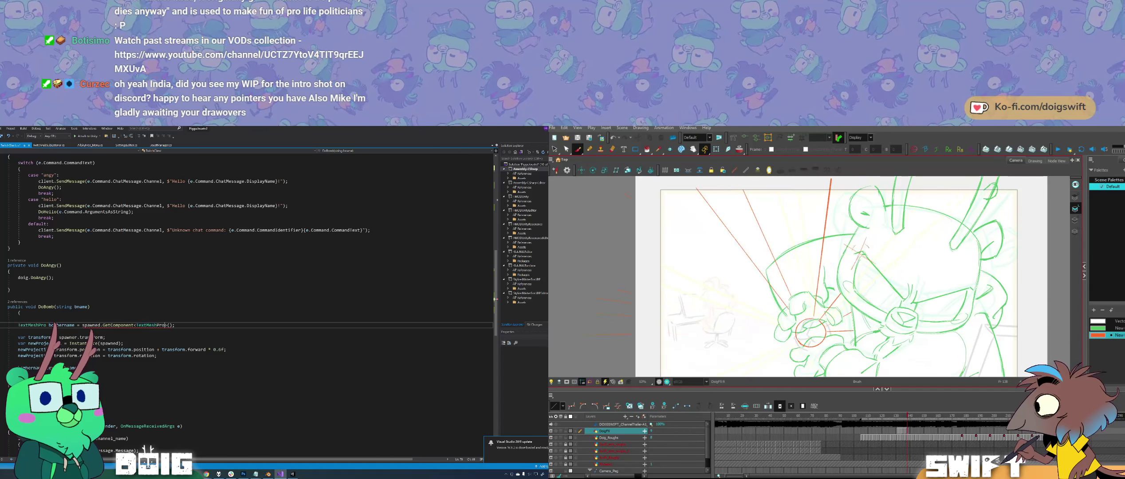
key(ctrl+z)
drag(793, 296, 743, 189)
key(ctrl+z)
key(ctrl+s)
Step: Redraw the rays running from the circle toward the drawing's upper-left edge, and switch to the Unity editor
drag(793, 295, 743, 190)
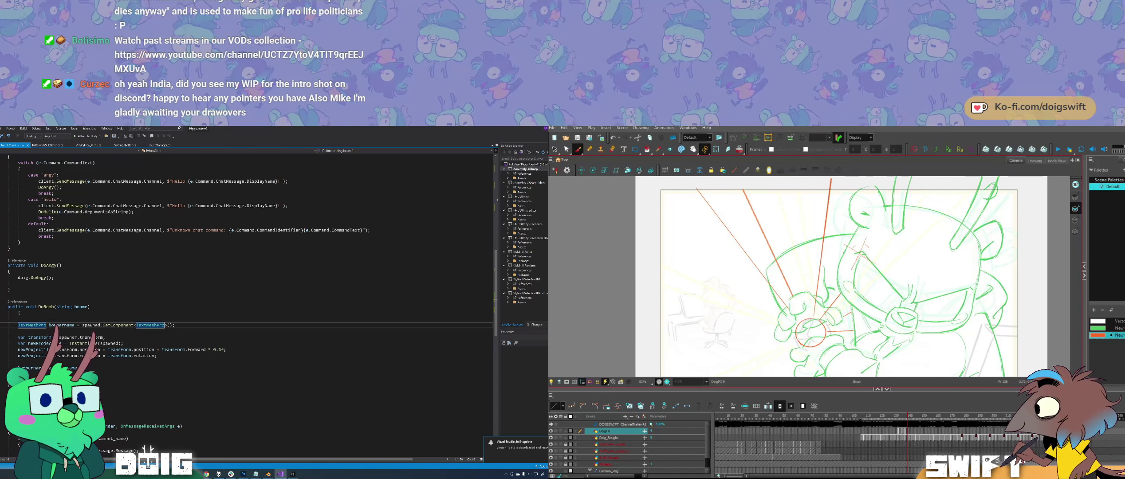
key(comma)
key(period)
key(comma)
key(period)
click(293, 473)
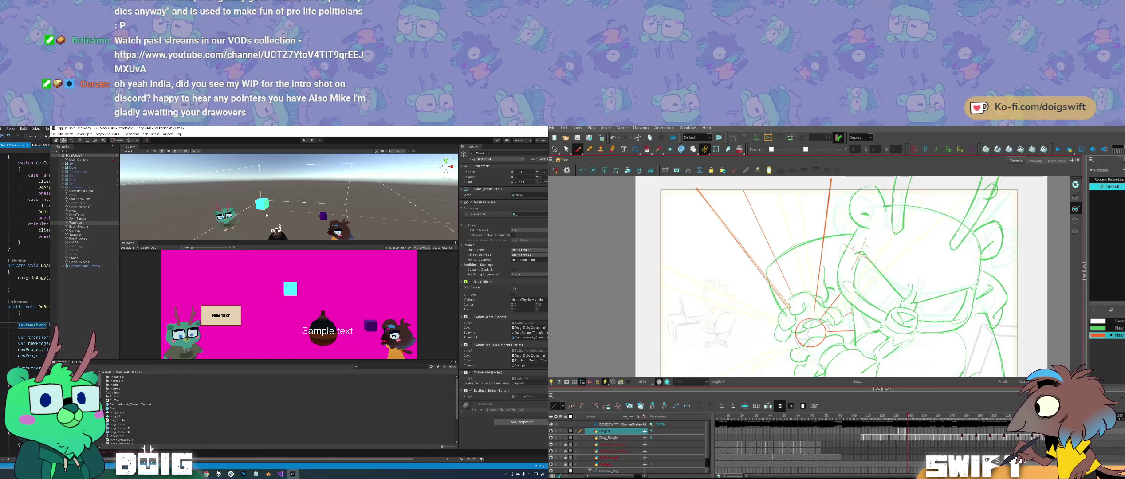
key(ctrl+z)
drag(790, 308, 687, 183)
key(ctrl+z)
key(comma)
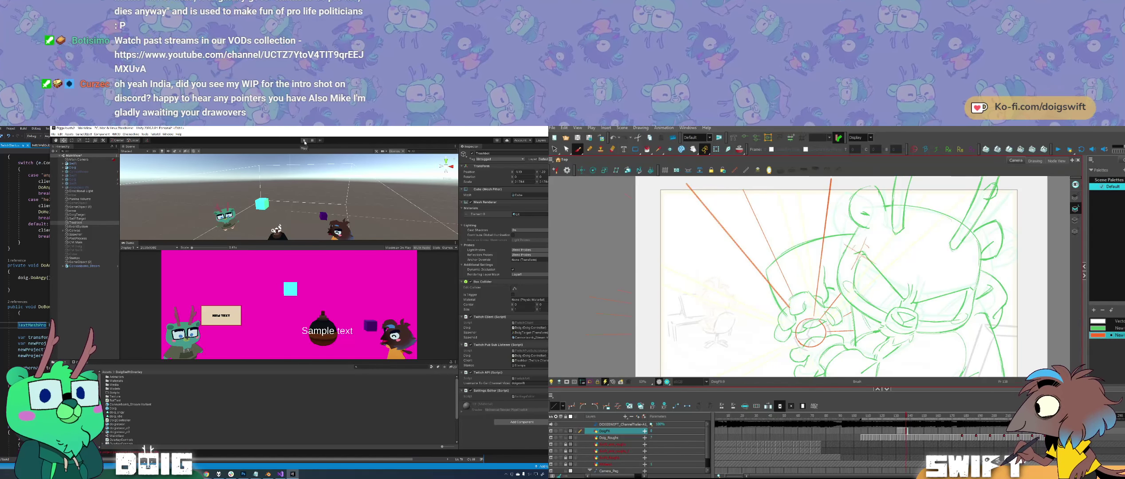
Step: Run the Unity scene in play mode to test the spawned bomb, comparing neighbouring frames of the ray drawing meanwhile
click(305, 140)
key(comma)
key(period)
key(comma)
key(period)
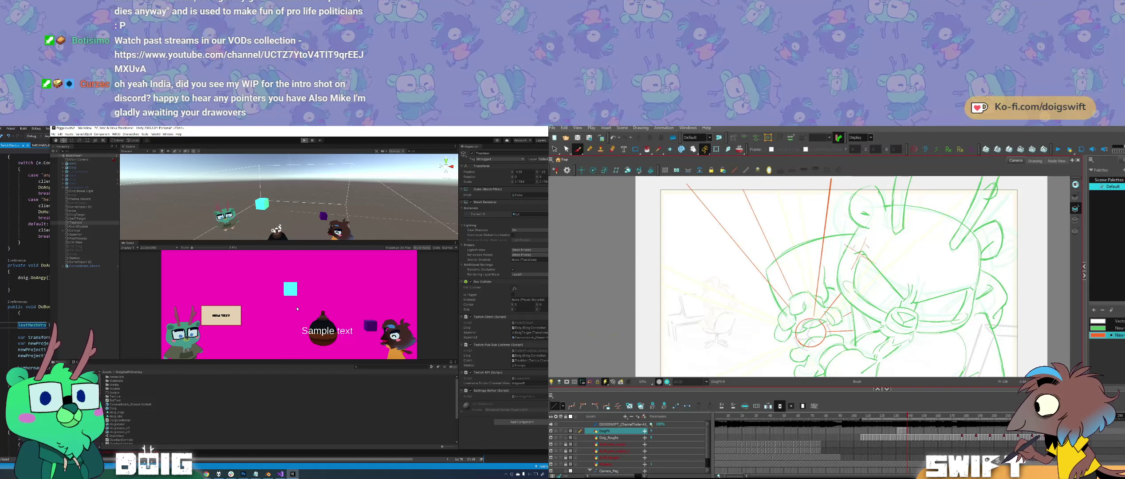
ctrl+click(727, 233)
key(alt+b)
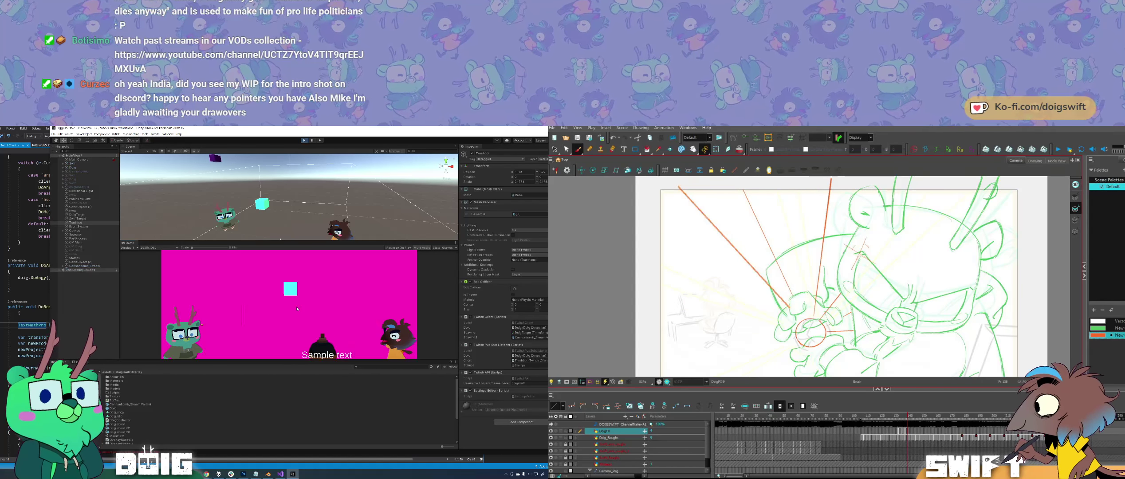
key(comma)
key(period)
key(comma)
key(period)
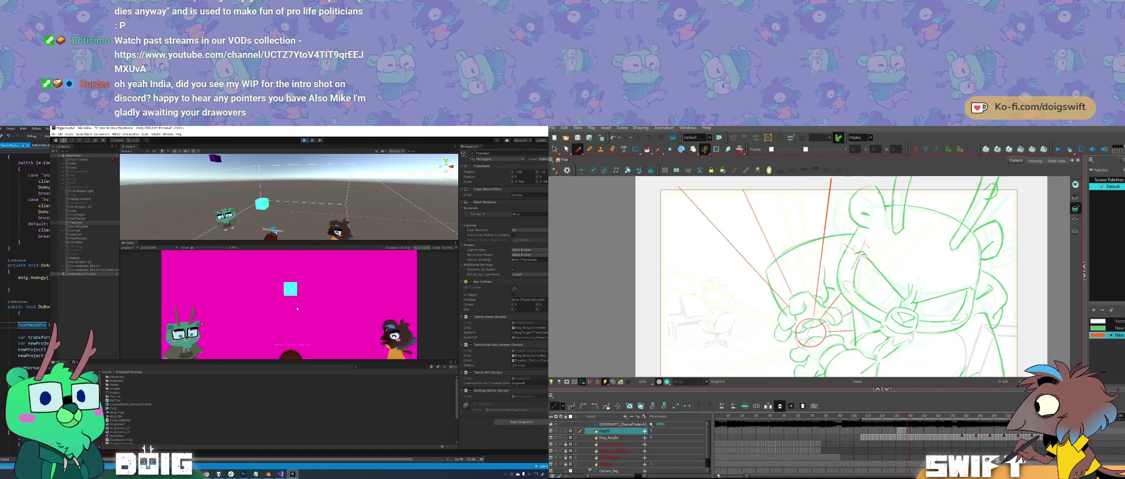
key(alt+s)
key(period)
key(comma)
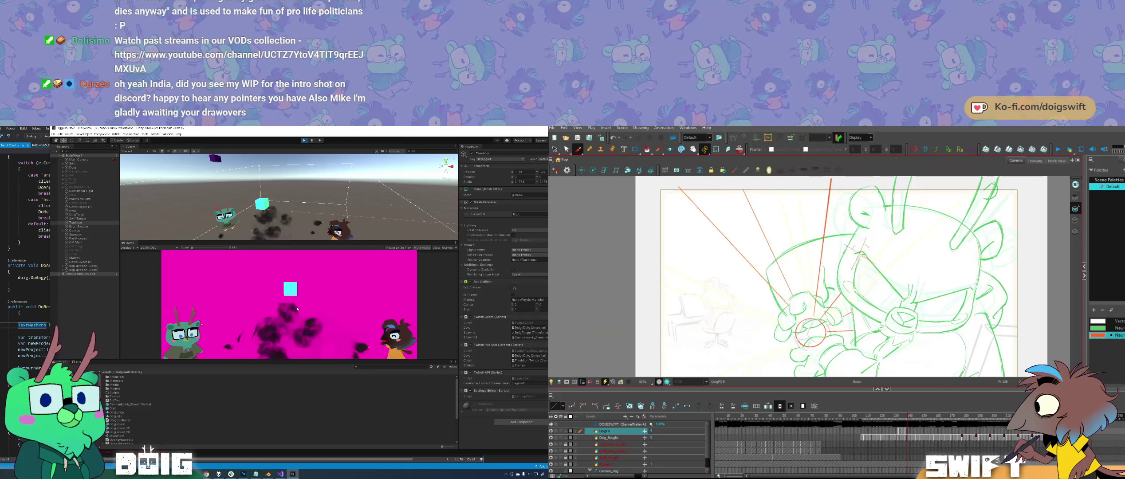
key(alt+b)
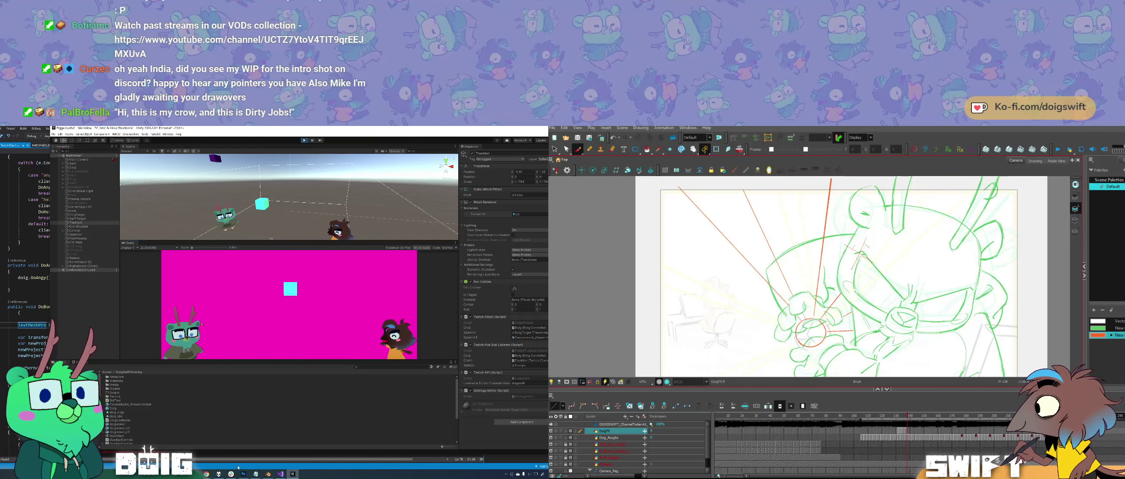
Step: Bring up the Twitch chat window and open the Unity Console to examine the messages logged by the test run
mouse_move(206, 473)
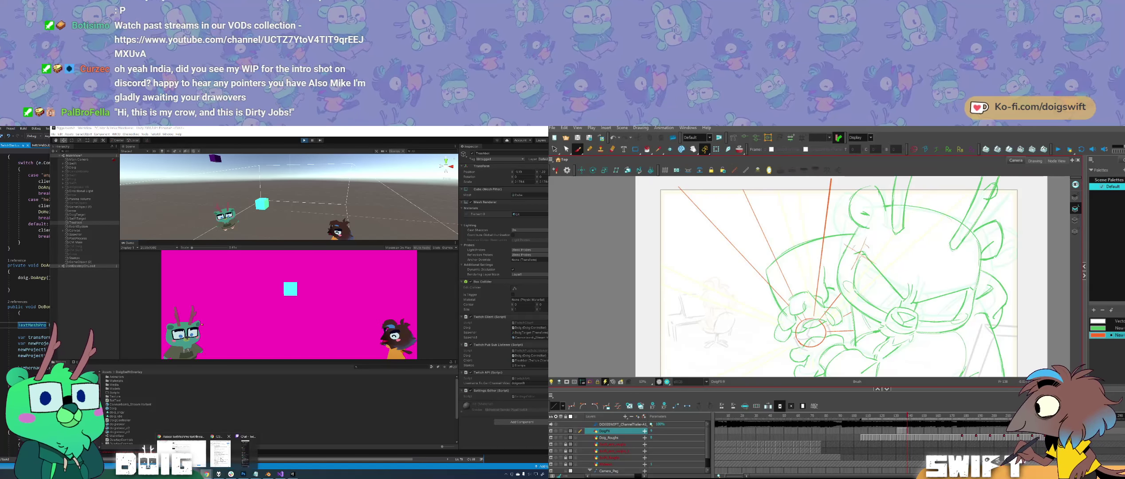
click(244, 439)
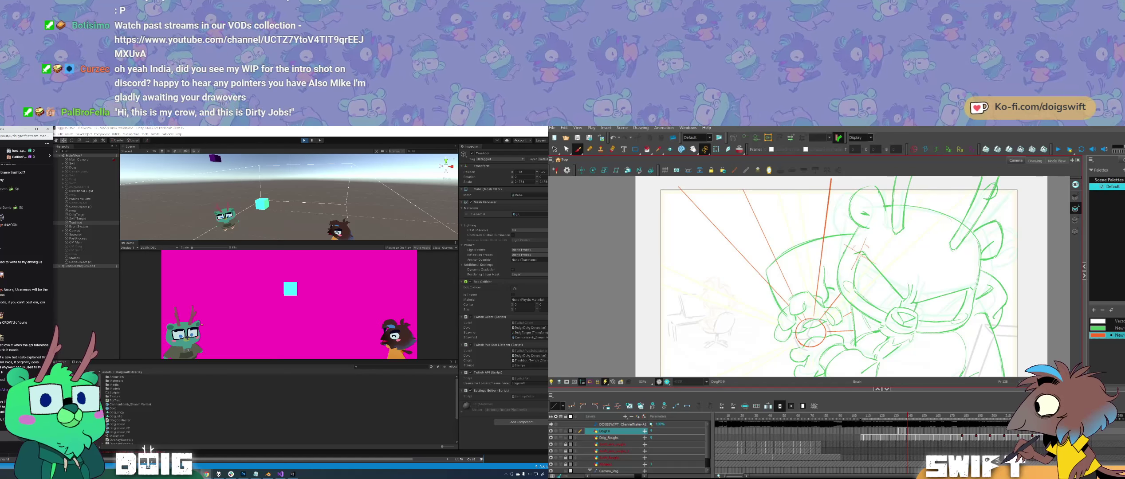
click(79, 362)
key(comma)
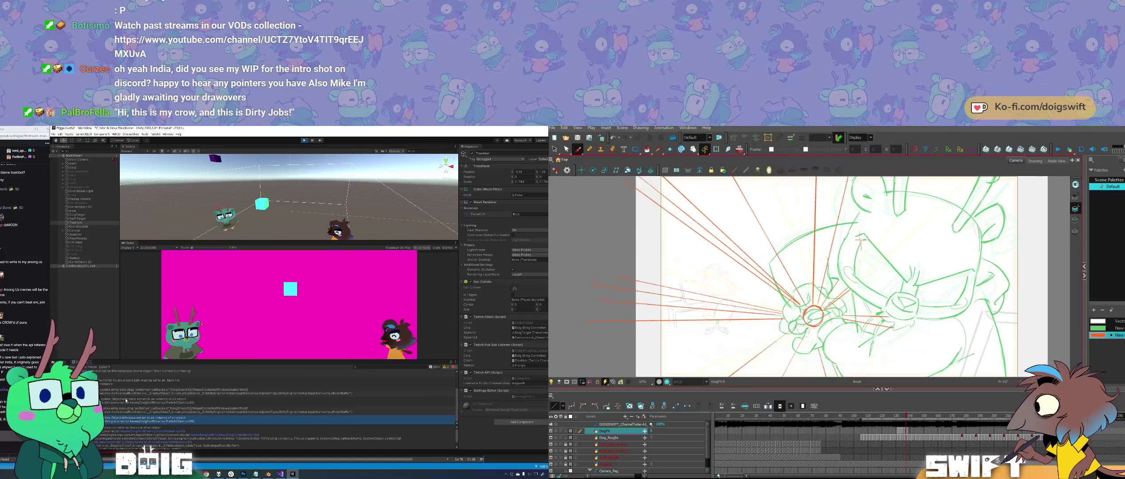
key(period)
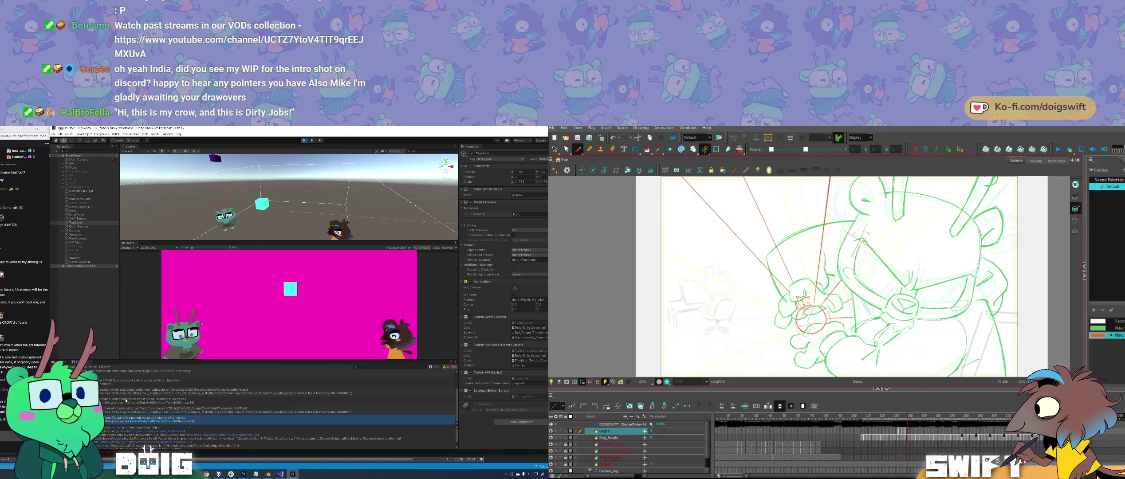
Step: Compare the rays on neighbouring animation frames and draw another long ray from the circle toward the drawing's left edge
key(comma)
key(comma)
key(period)
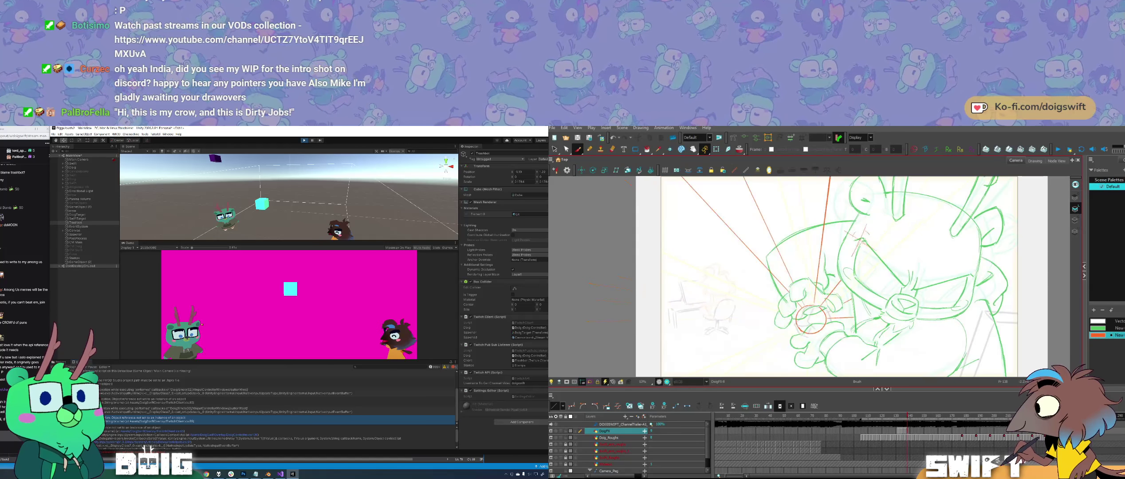
key(comma)
key(period)
key(comma)
key(period)
key(comma)
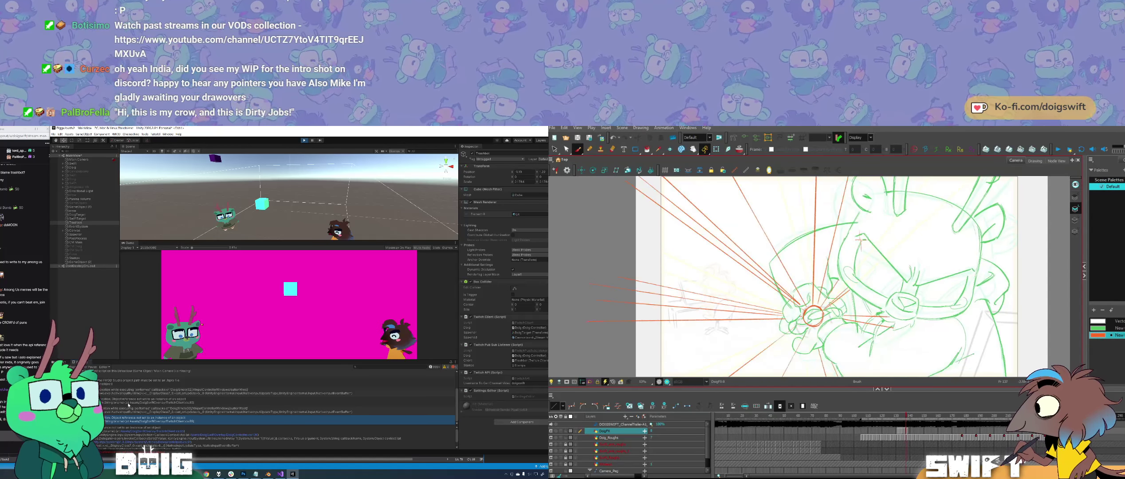
key(period)
drag(787, 294, 797, 310)
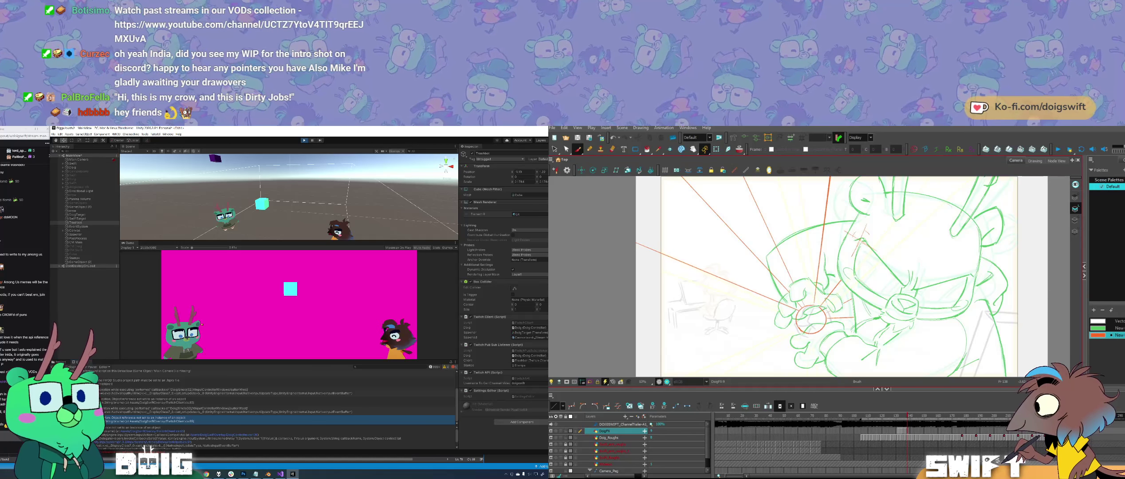
Step: Clear the Unity Console and restart play mode to test the bomb again
click(56, 367)
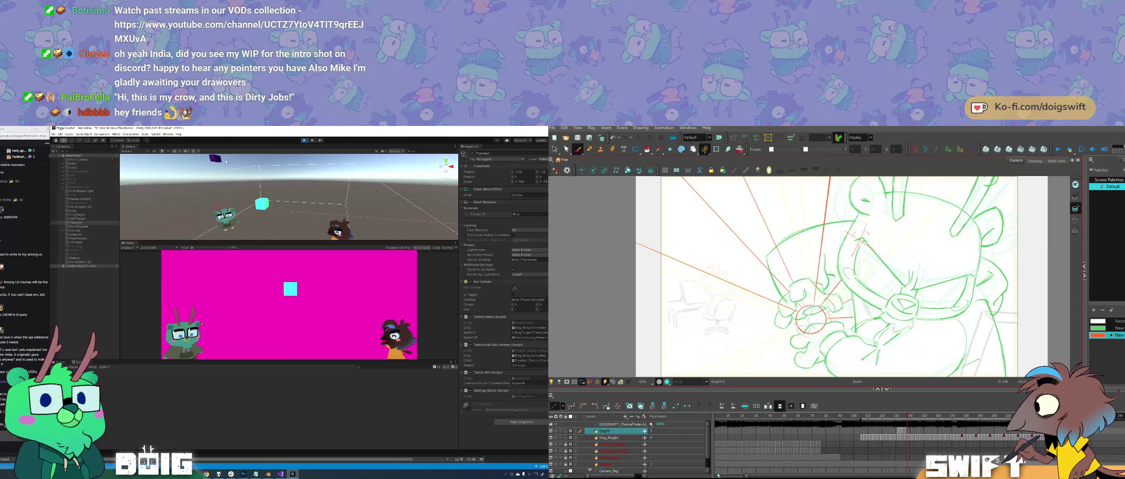
click(304, 141)
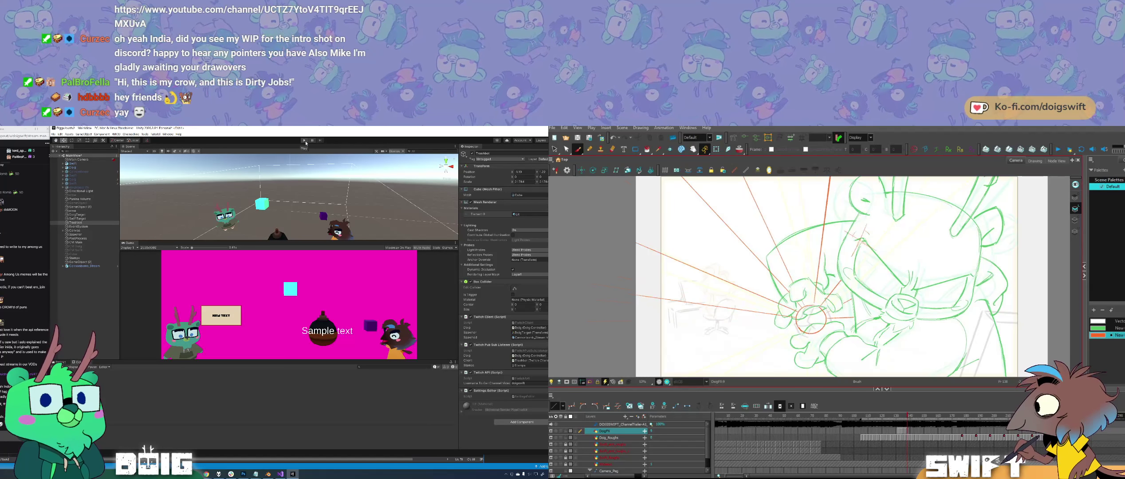
click(305, 140)
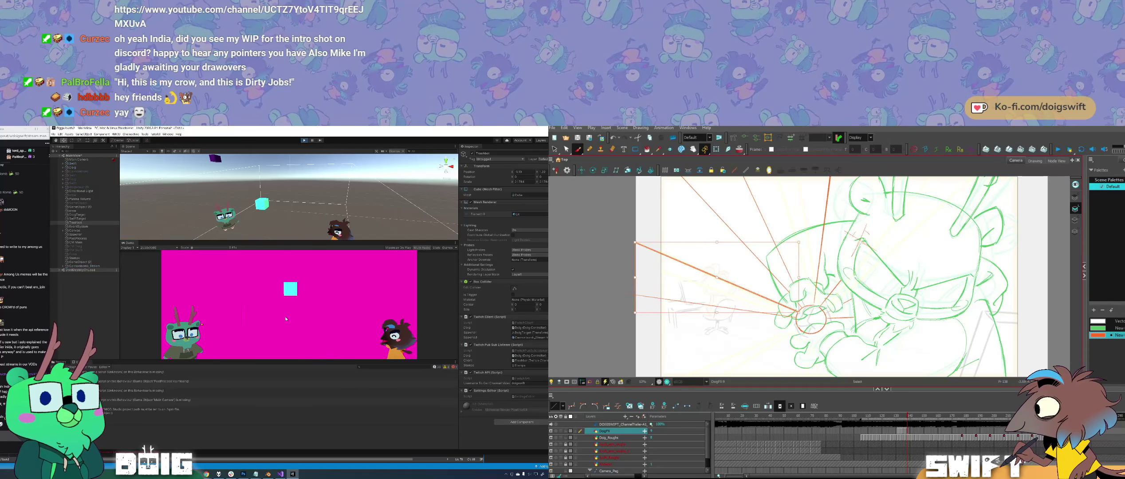
key(Delete)
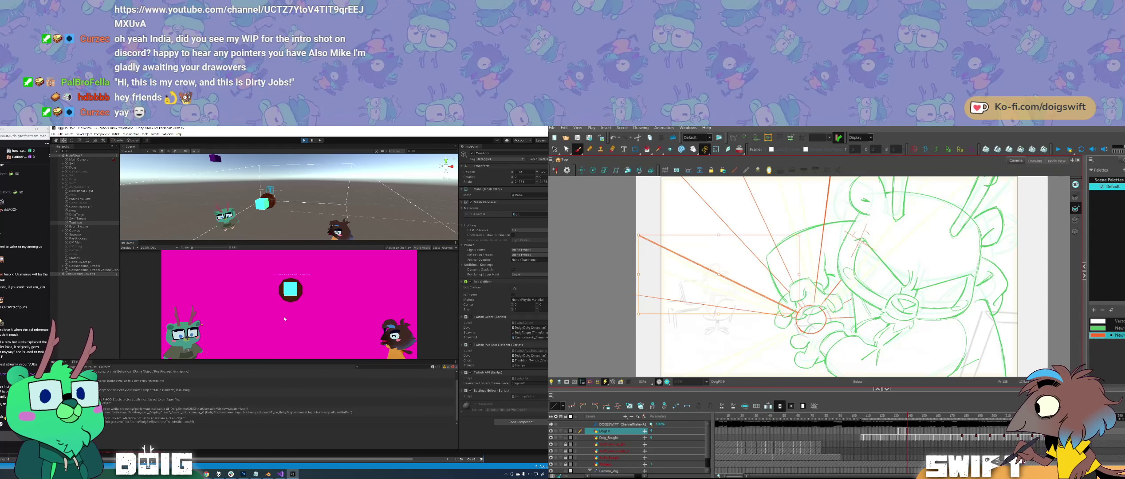
Step: Compare the rays on neighbouring animation frames and adjust the short pointed ray strokes at the drawing's left edge
key(comma)
key(period)
key(comma)
key(period)
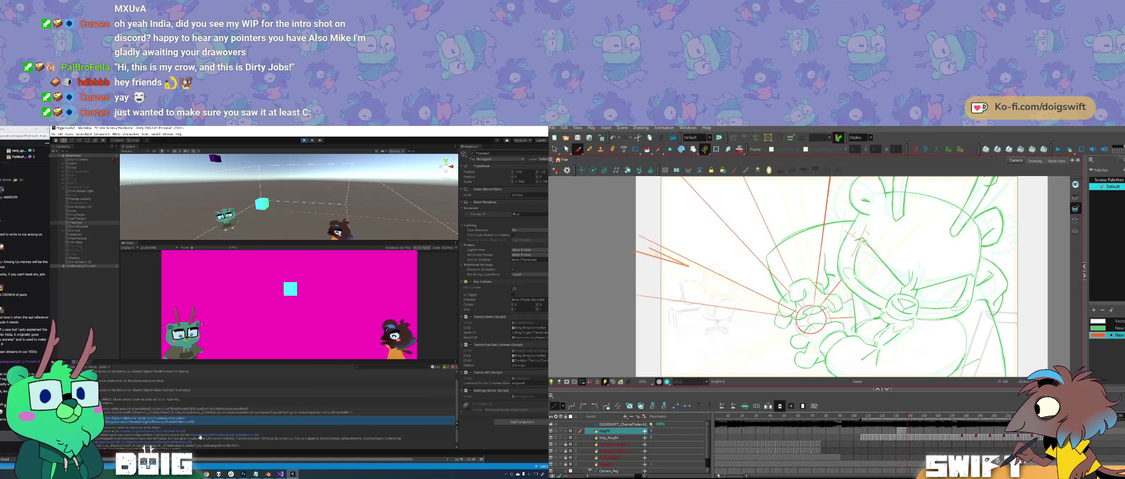
click(641, 253)
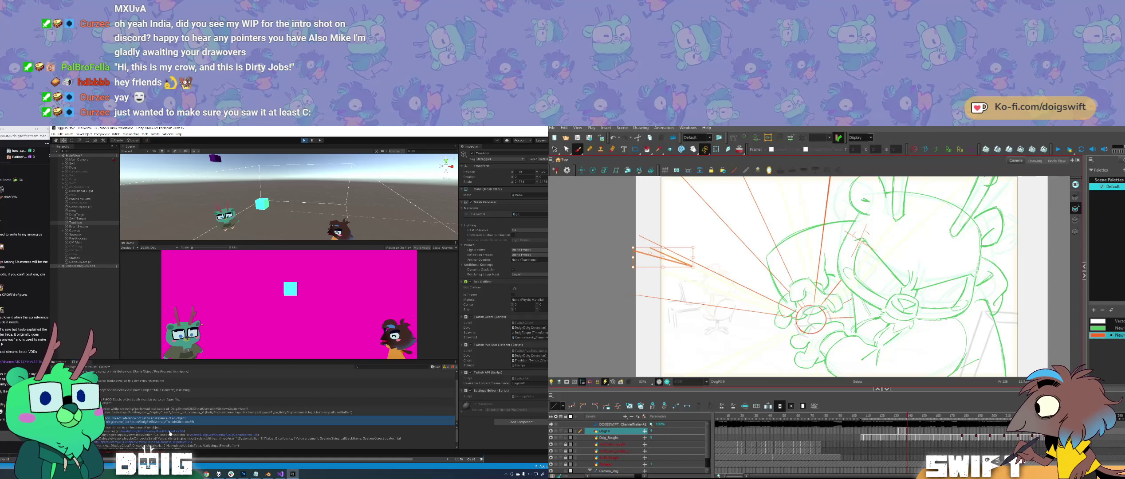
drag(695, 269, 694, 271)
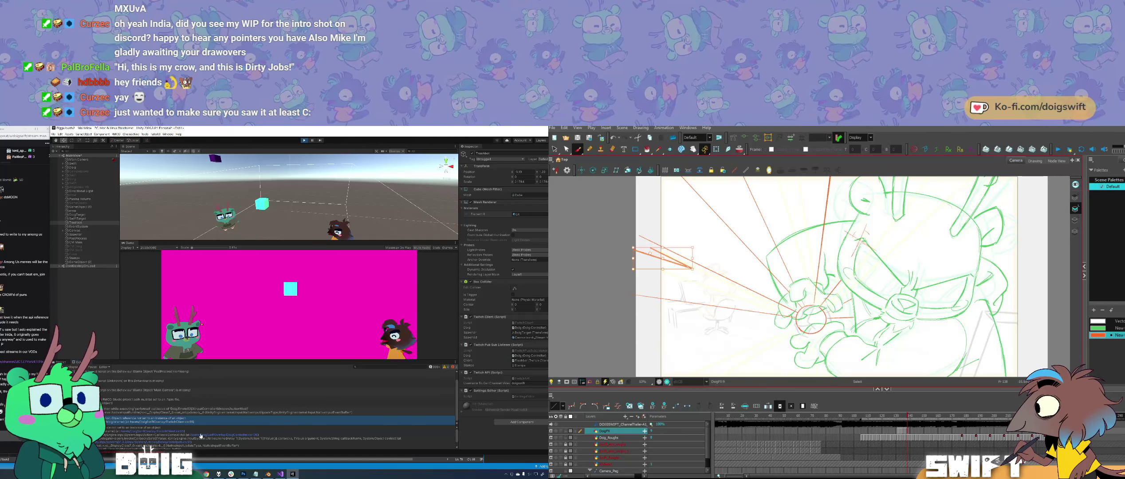
Step: Open the script line referenced by the Console message in Visual Studio and place the cursor after the client.DoBomb call
click(201, 436)
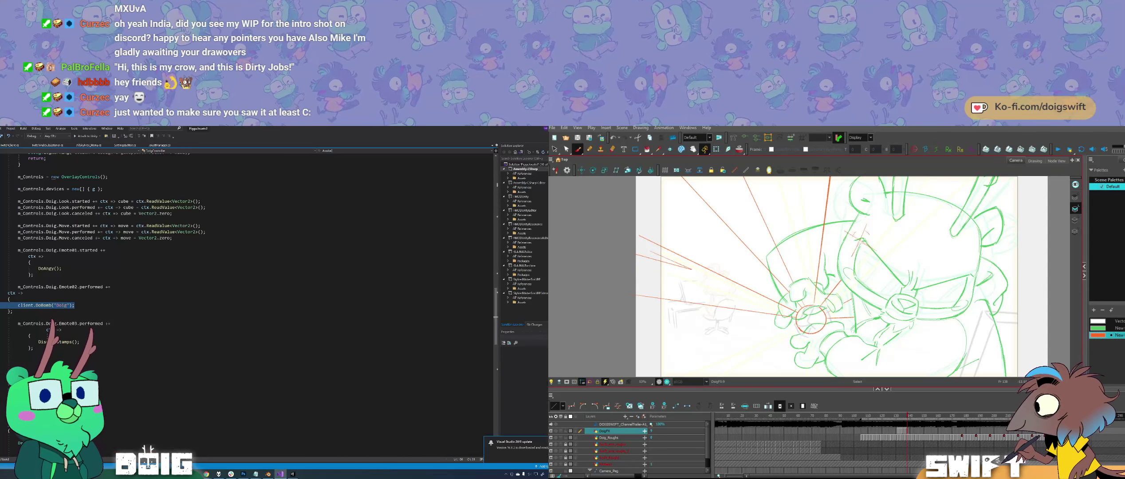
key(comma)
key(period)
key(comma)
click(74, 305)
key(period)
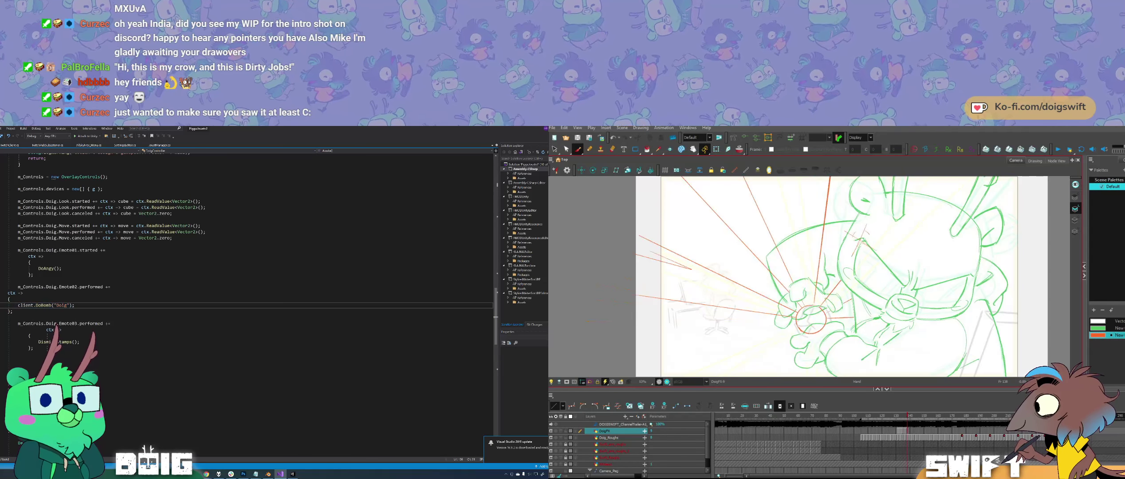
Step: Compare neighbouring animation frames and draw a long ray from the circle toward the drawing's lower-left edge
drag(826, 306, 827, 273)
key(comma)
key(period)
key(comma)
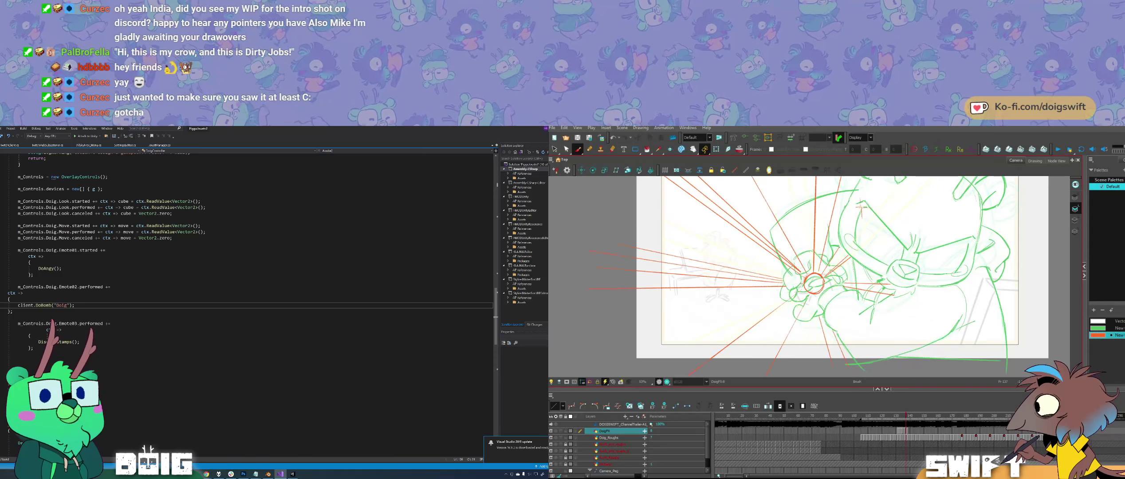
key(period)
key(comma)
key(period)
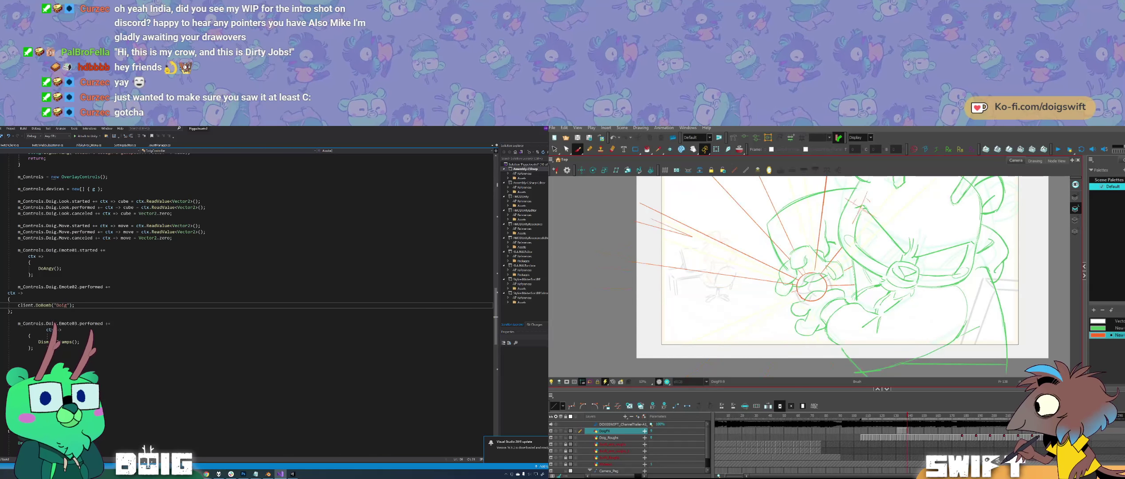
key(comma)
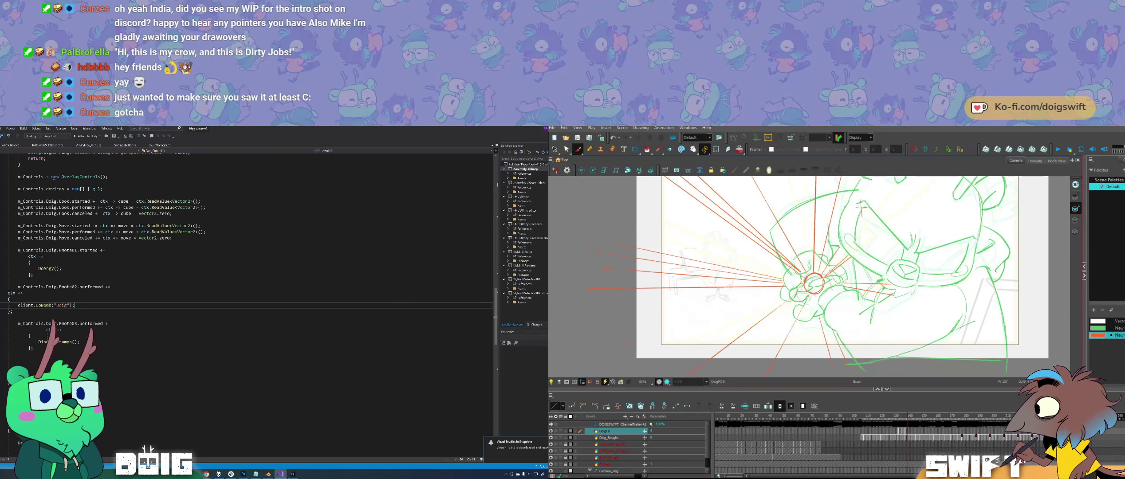
key(period)
key(comma)
key(period)
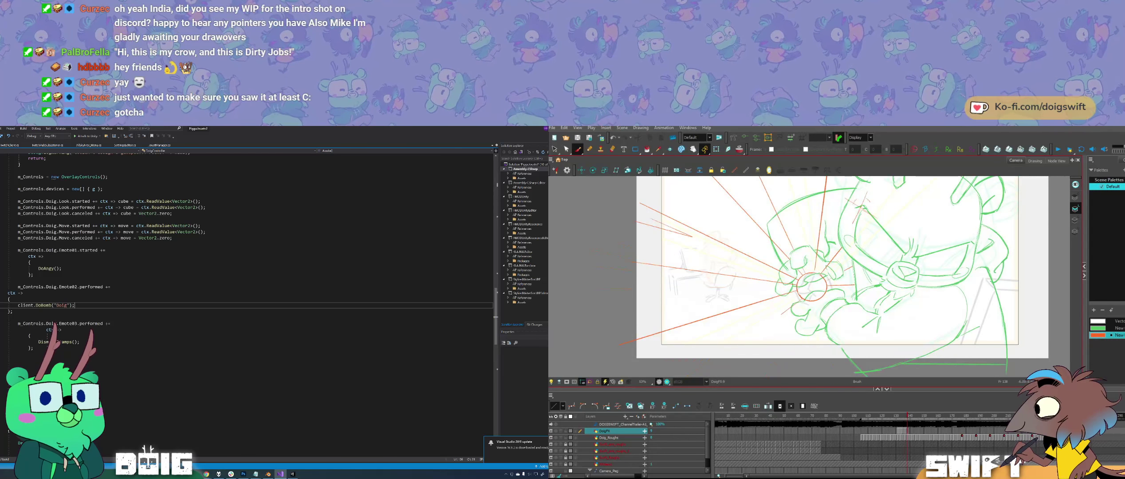
Step: Draw a ray from the circle down past the drawing's lower edge, replacing the first stroke with a new one
drag(782, 314, 744, 358)
key(comma)
key(period)
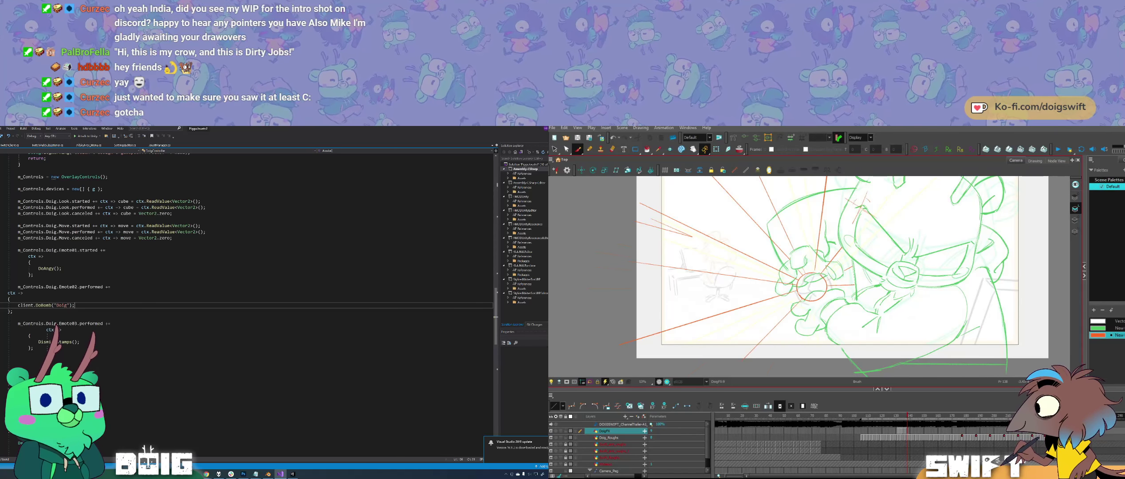
click(761, 341)
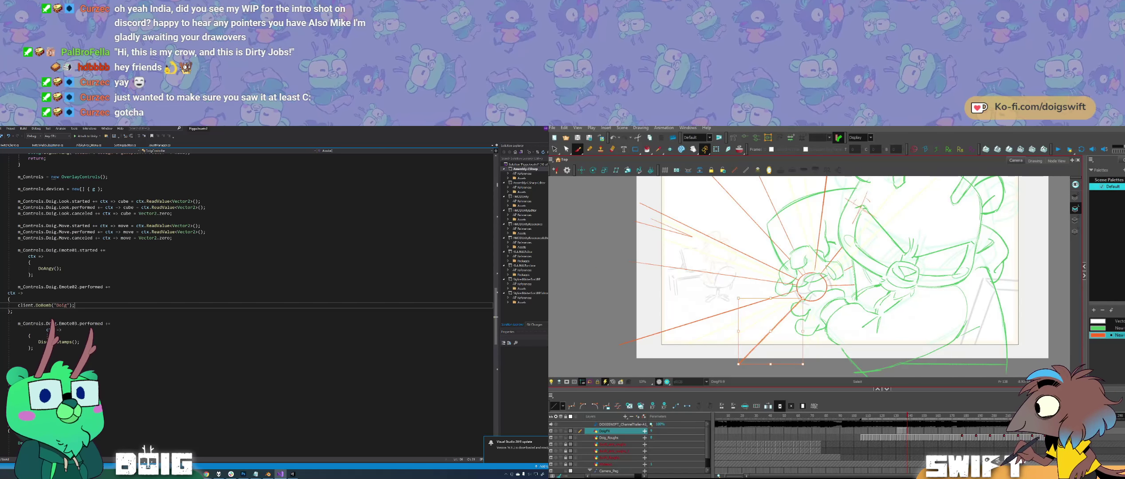
key(Delete)
drag(803, 299, 746, 355)
key(ctrl+z)
key(comma)
key(period)
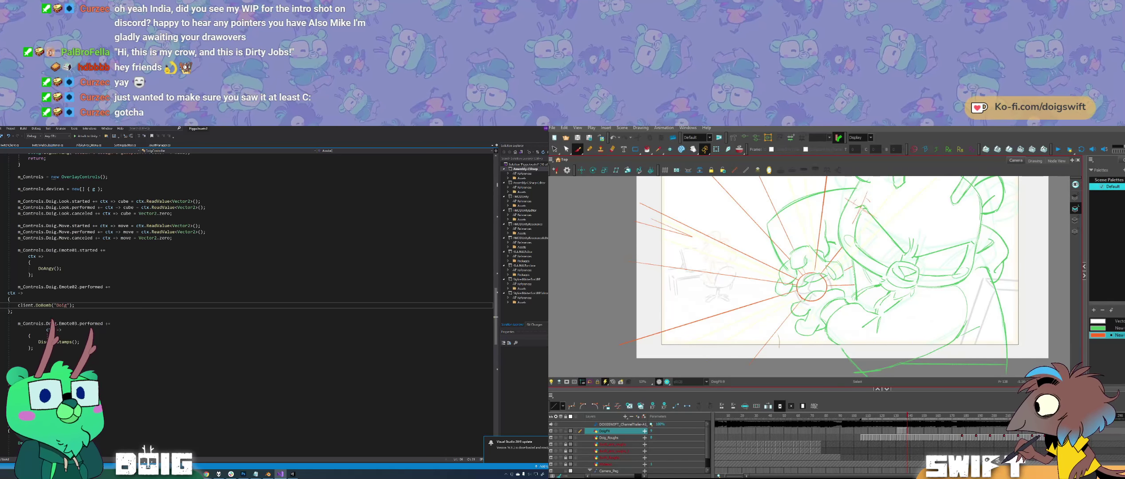
Step: Examine the controller script's methods and control bindings, and check the lower-left rays against the neighbouring frames
scroll(247, 302, down, 15)
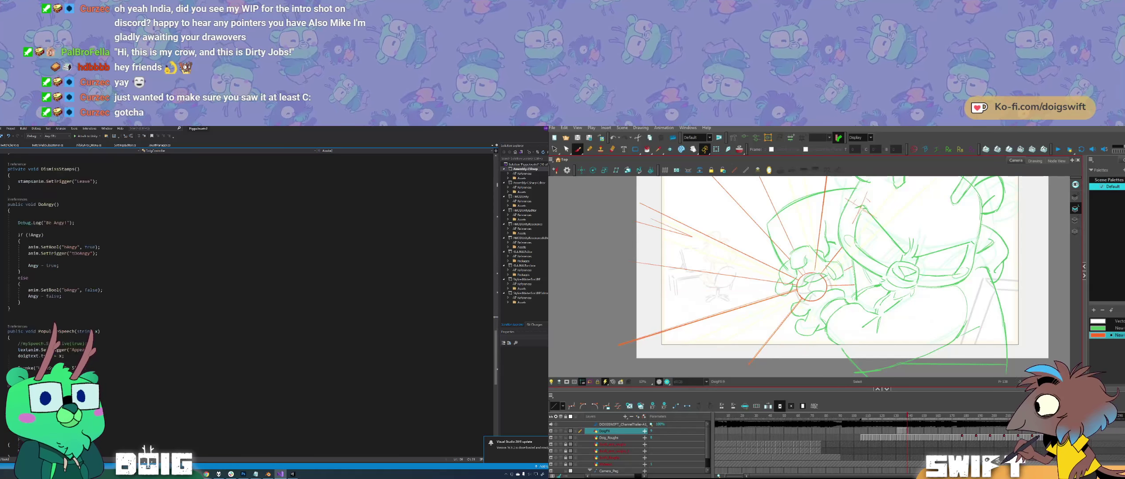
click(792, 293)
scroll(246, 302, up, 6)
click(799, 303)
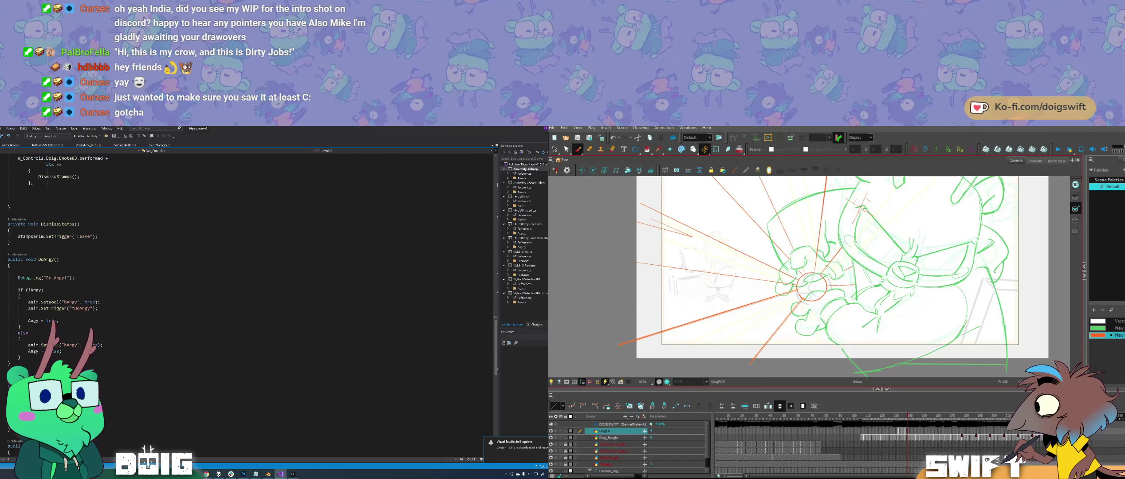
shift+click(797, 291)
scroll(247, 302, up, 16)
key(comma)
key(period)
key(comma)
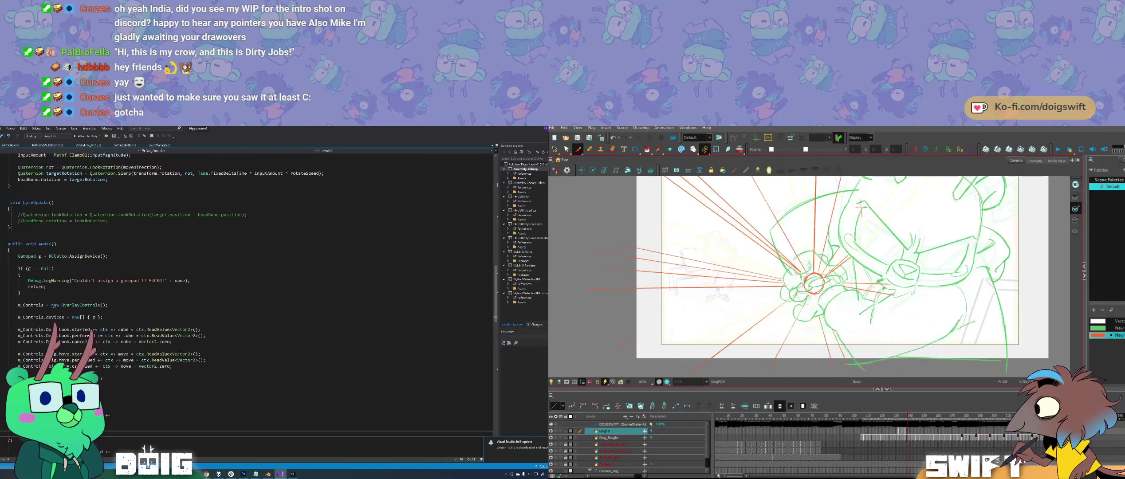
key(period)
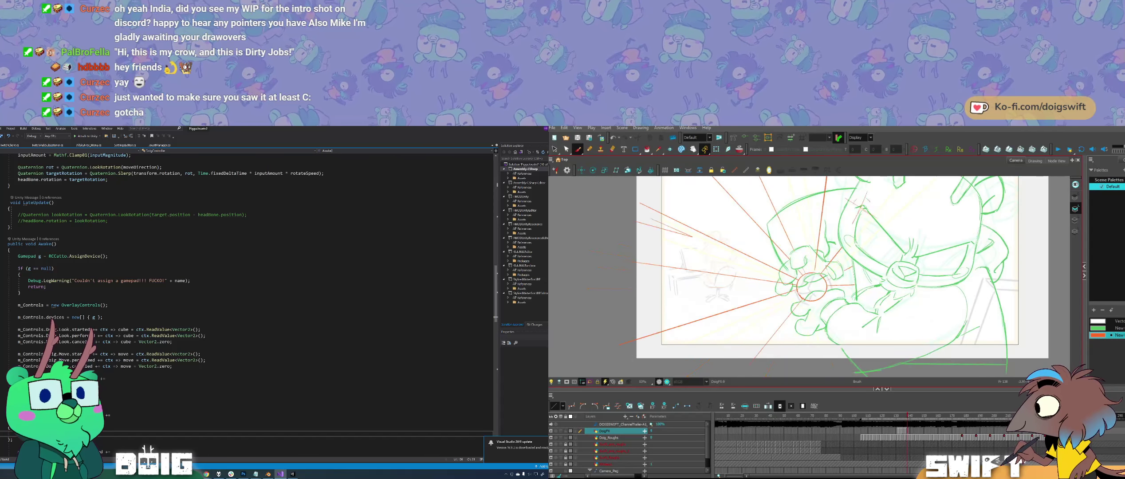
Step: Return to the client.DoBomb call and go to the definition of the DoBomb method
scroll(246, 289, down, 5)
key(comma)
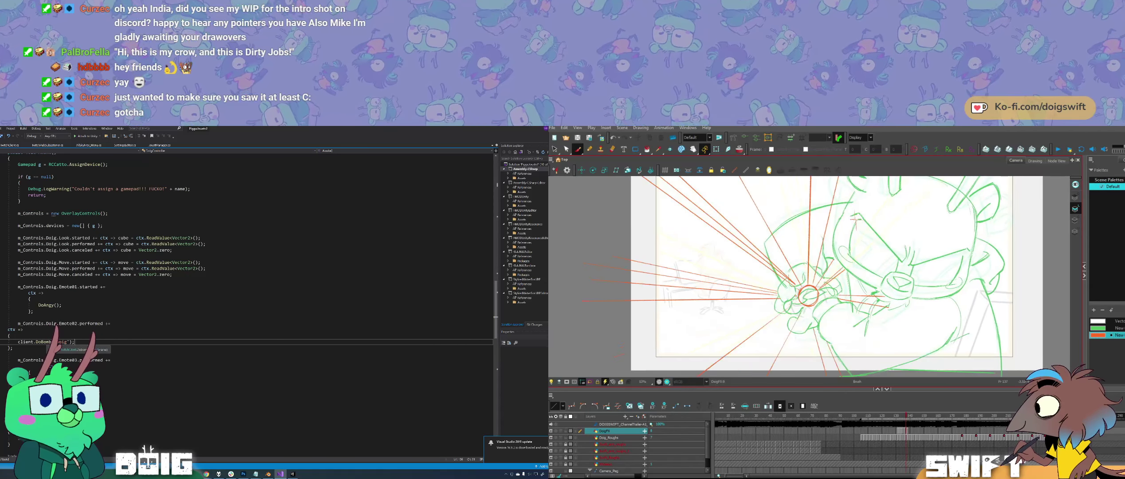
key(period)
key(comma)
key(period)
right_click(47, 342)
key(space)
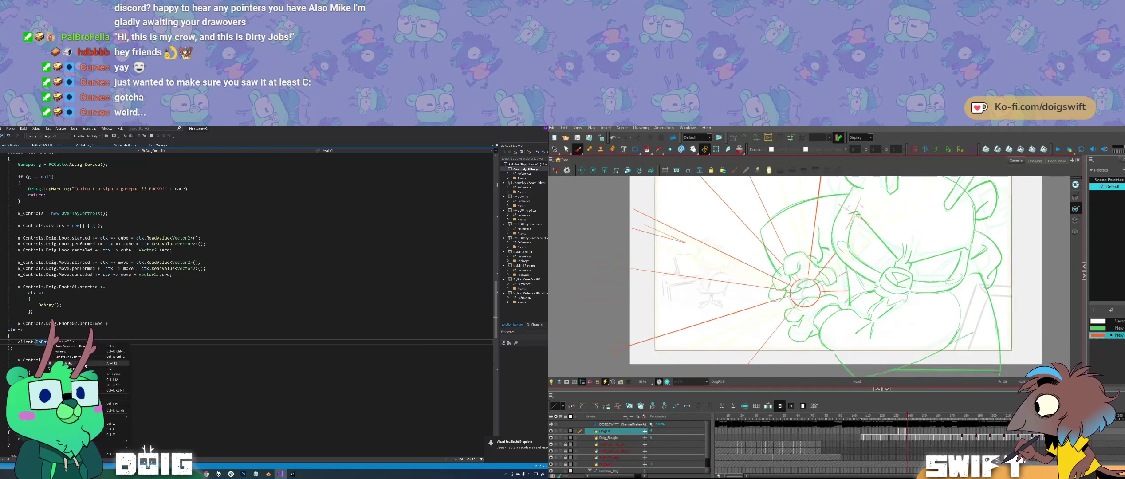
click(85, 364)
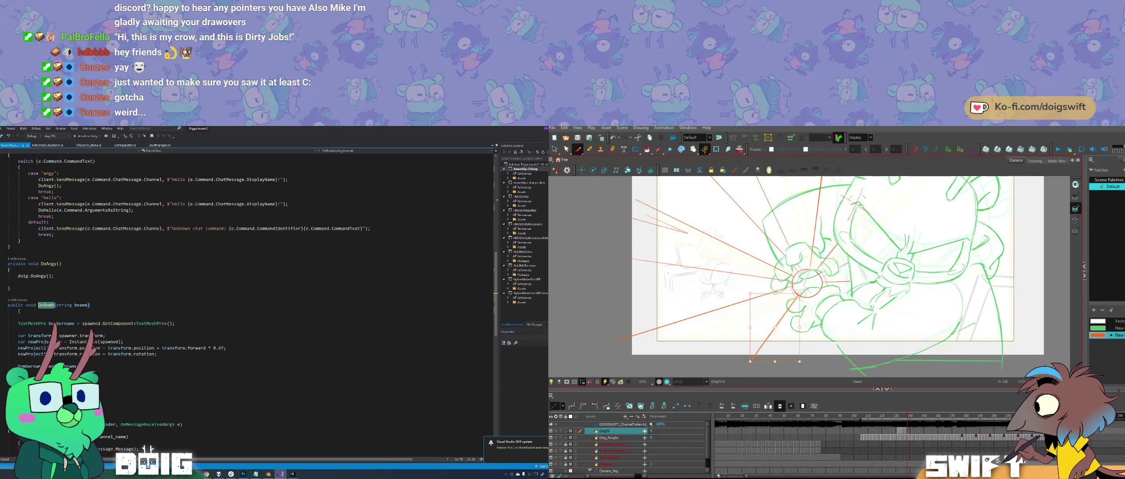
Step: Delete the selected downward ray and the short stroke below the circle, comparing the result with neighbouring frames
key(Delete)
key(comma)
key(period)
key(comma)
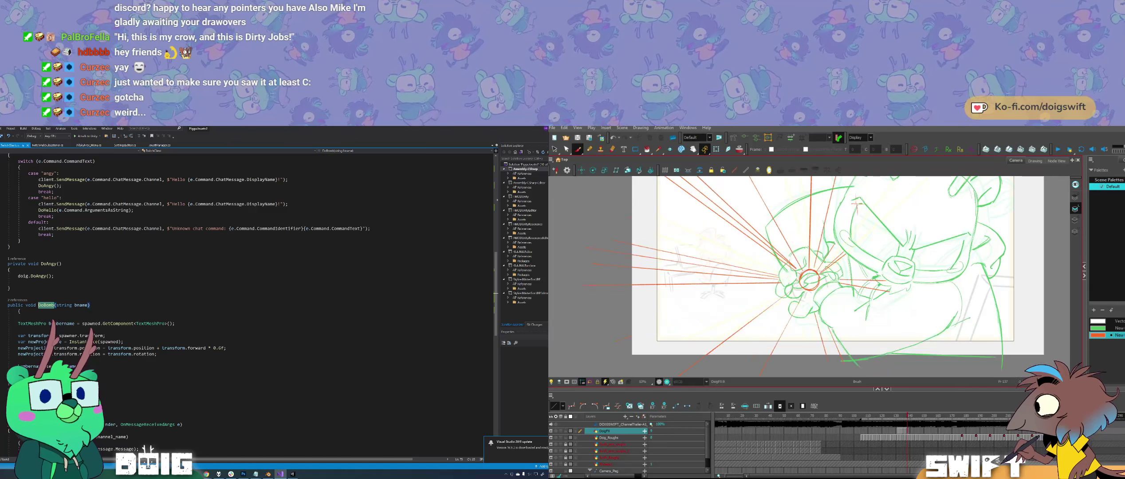
key(period)
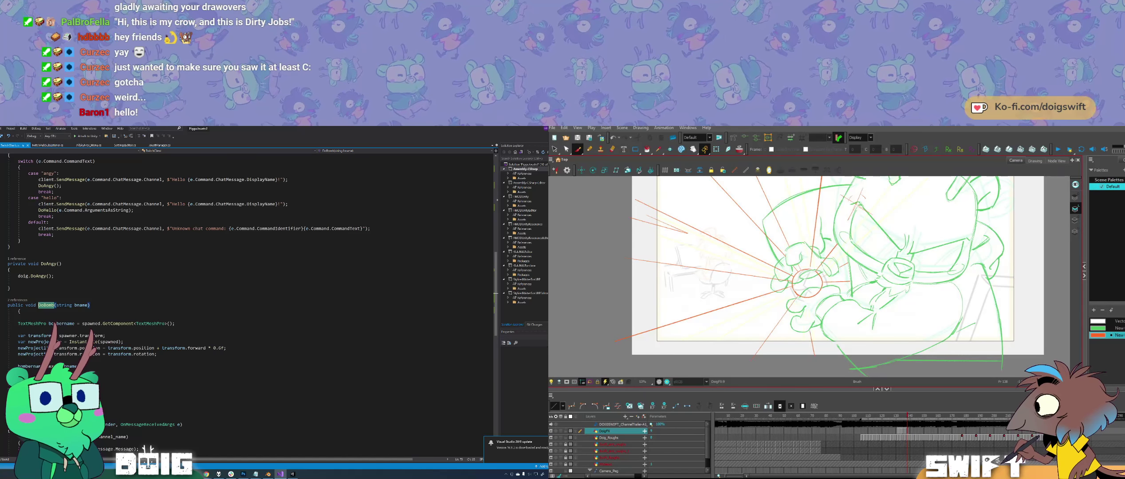
key(comma)
key(period)
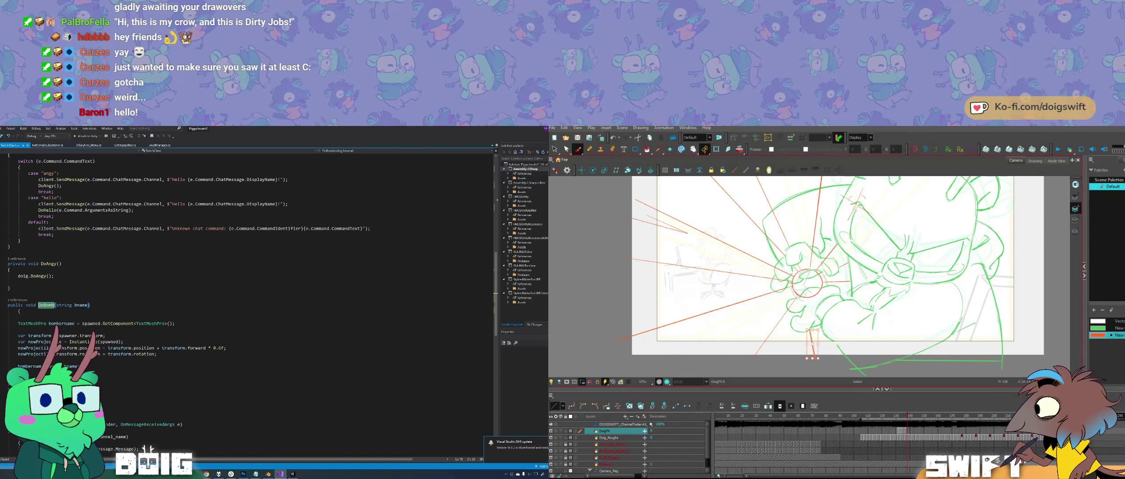
click(36, 366)
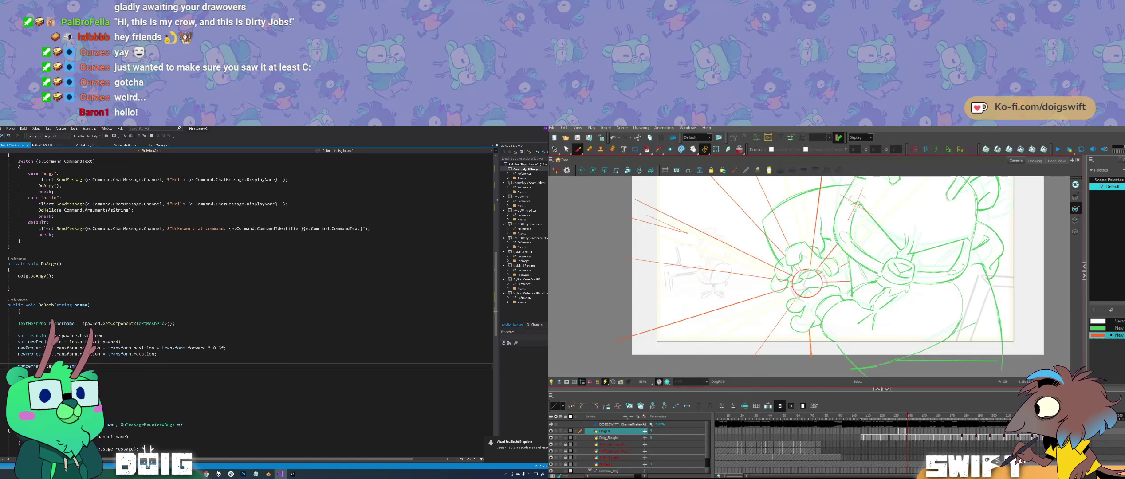
key(Delete)
key(comma)
key(period)
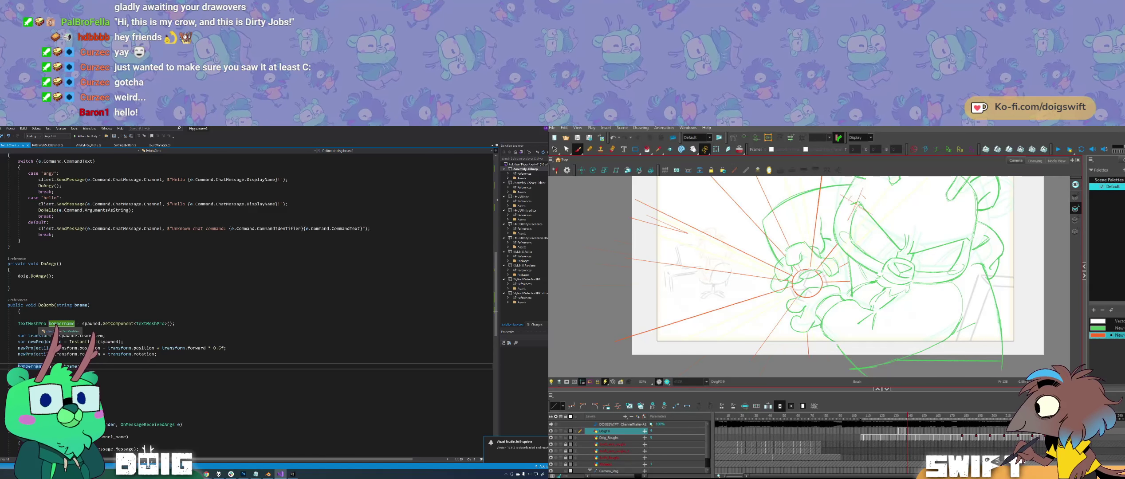
Step: Examine the TextMeshPro name variable and its text assignment in the DoBomb method while comparing the ray frames
double_click(49, 367)
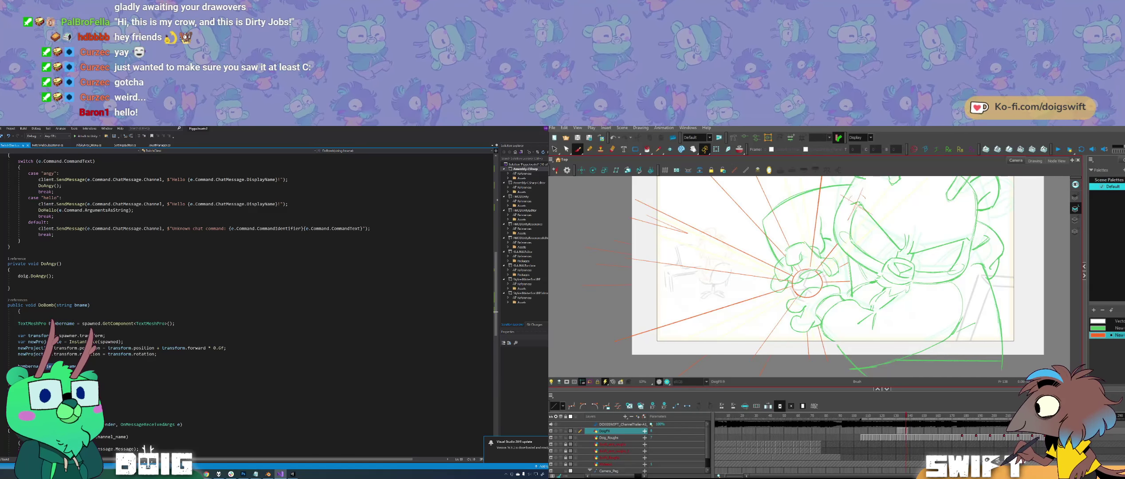
text(.)
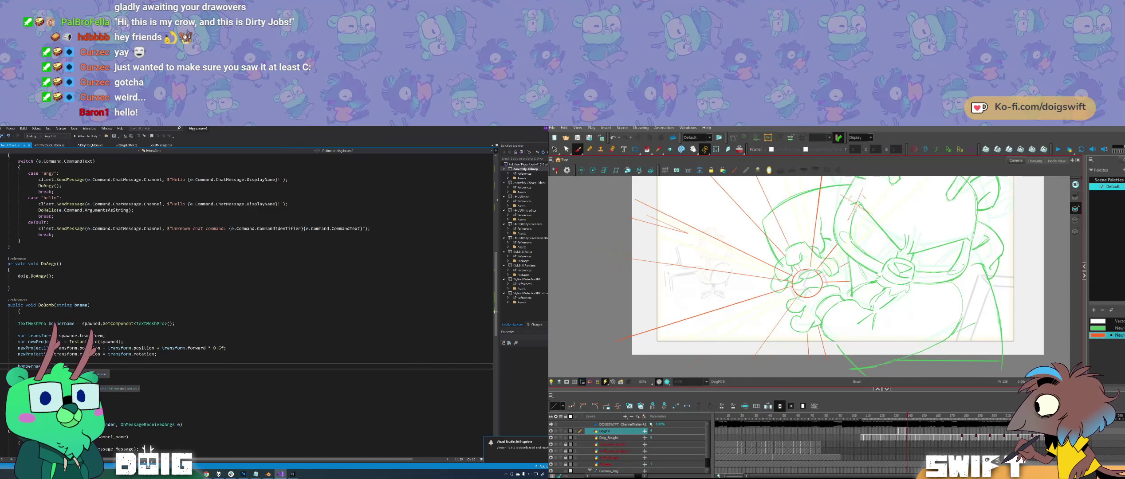
key(comma)
key(period)
key(comma)
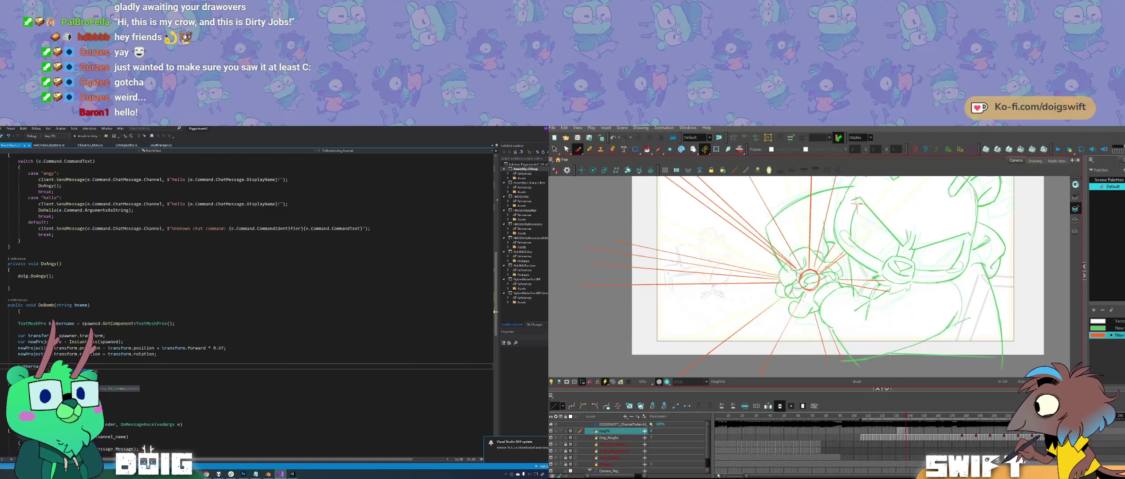
key(period)
Step: Redraw the short pointed ray at the drawing's left edge and compare it with the neighbouring frame
drag(820, 266, 802, 303)
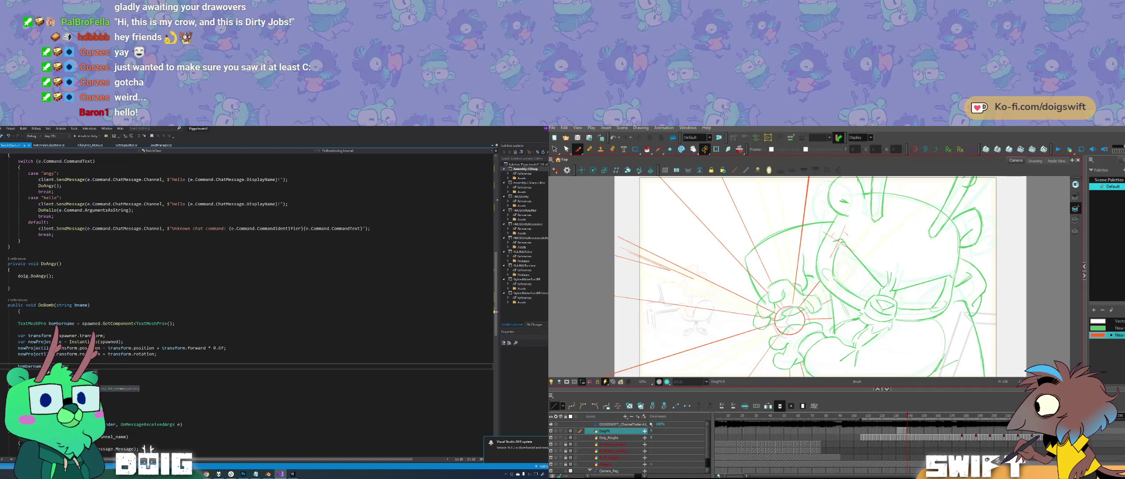
drag(615, 254, 671, 270)
key(ctrl+z)
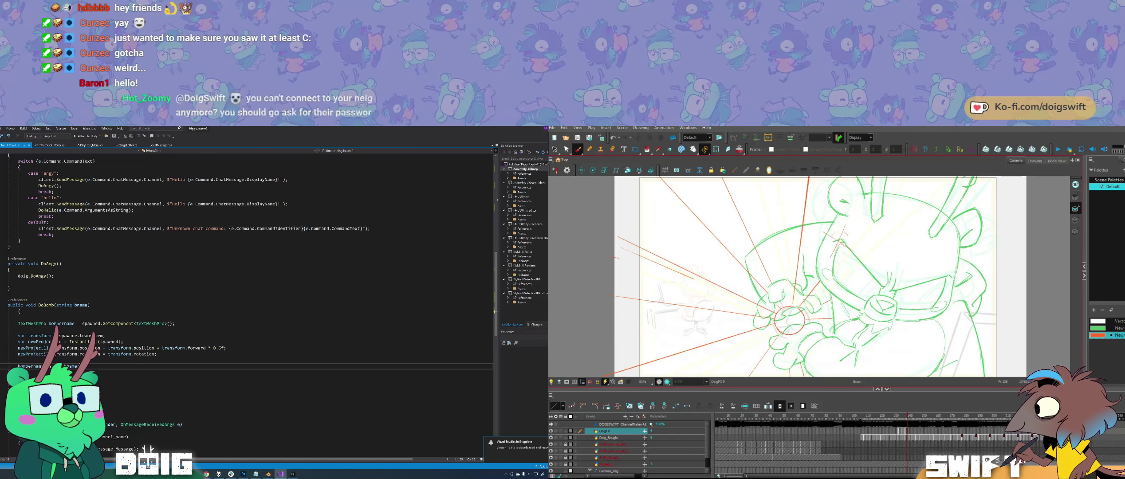
key(comma)
key(period)
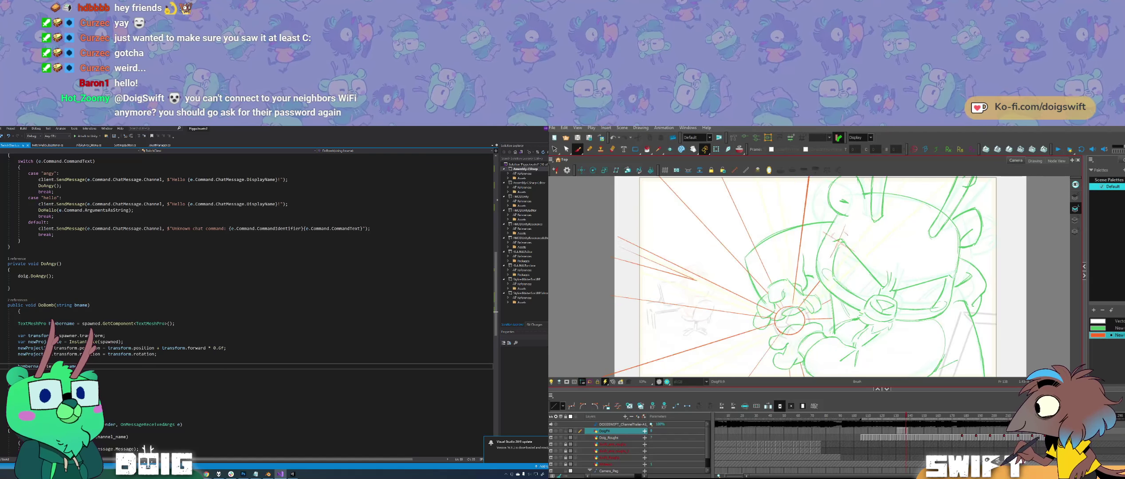
Step: Delete surplus line segments of the short pointed ray at the drawing's left edge while reviewing the Twitch client's chat-command code
scroll(251, 306, up, 20)
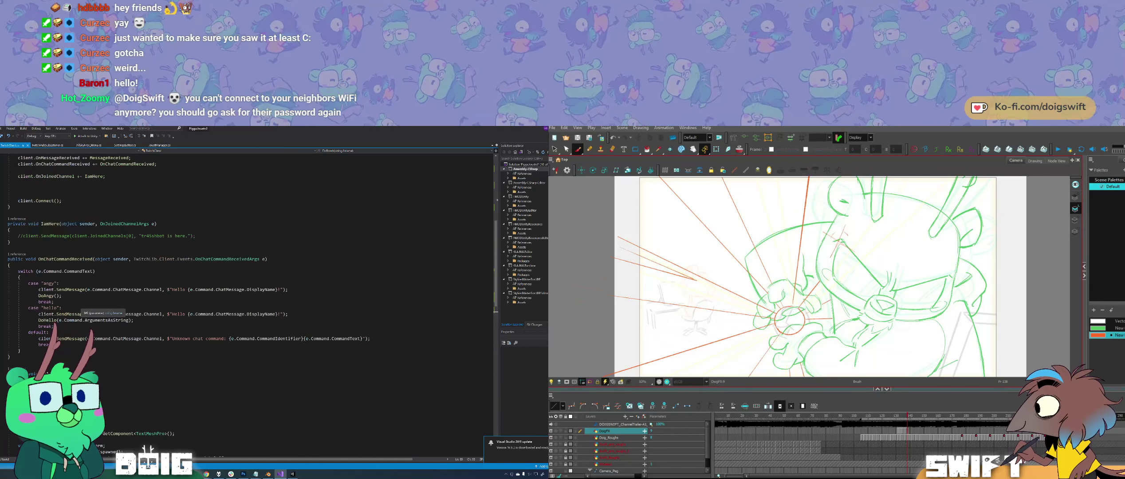
scroll(250, 306, down, 3)
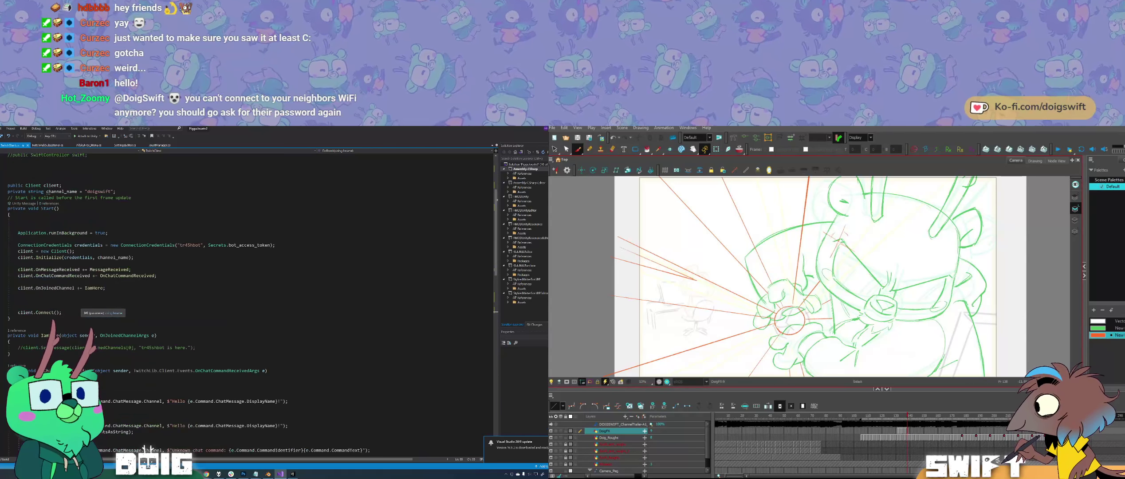
scroll(250, 306, up, 3)
ctrl+click(665, 271)
scroll(250, 306, down, 13)
key(Delete)
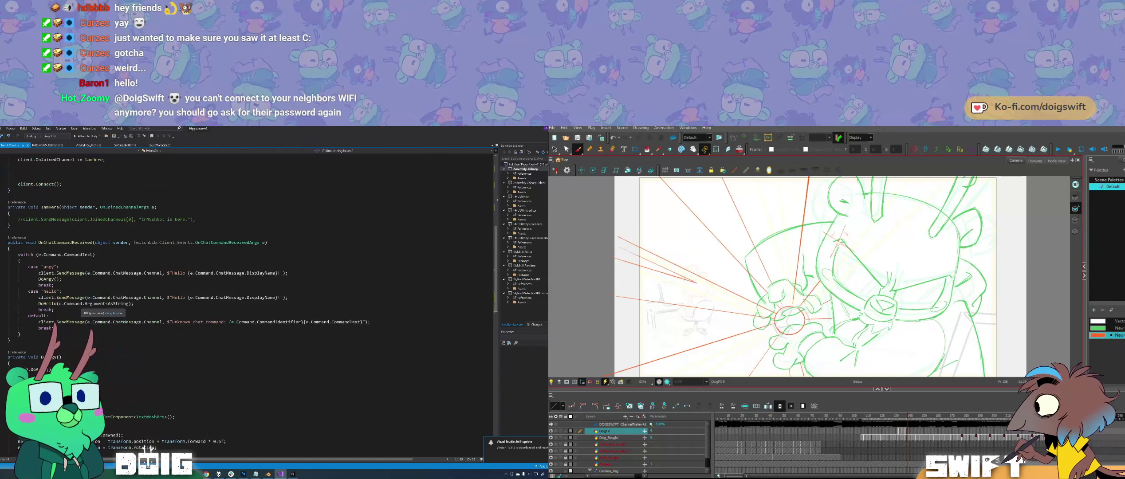
ctrl+click(687, 279)
key(Delete)
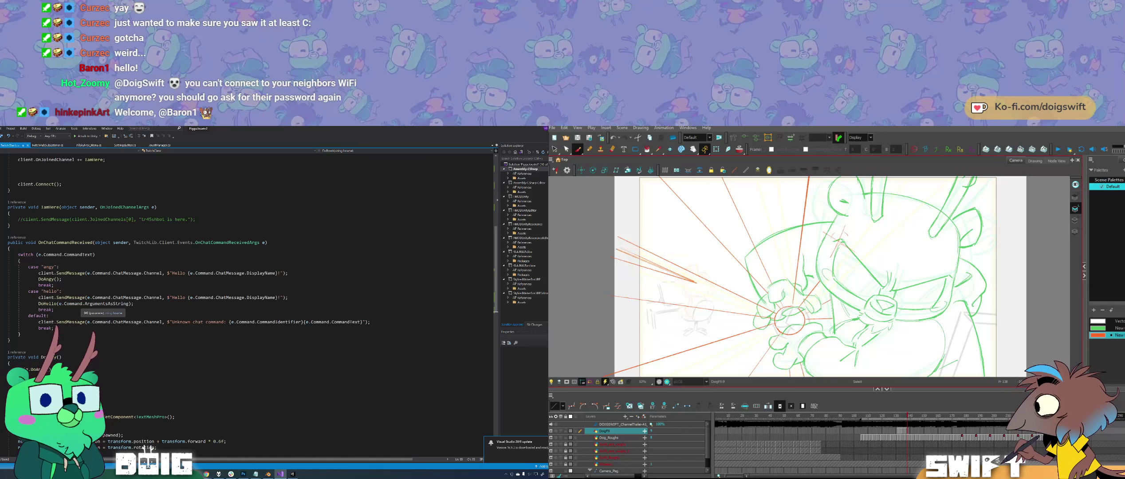
scroll(84, 306, down, 2)
ctrl+click(685, 279)
key(Delete)
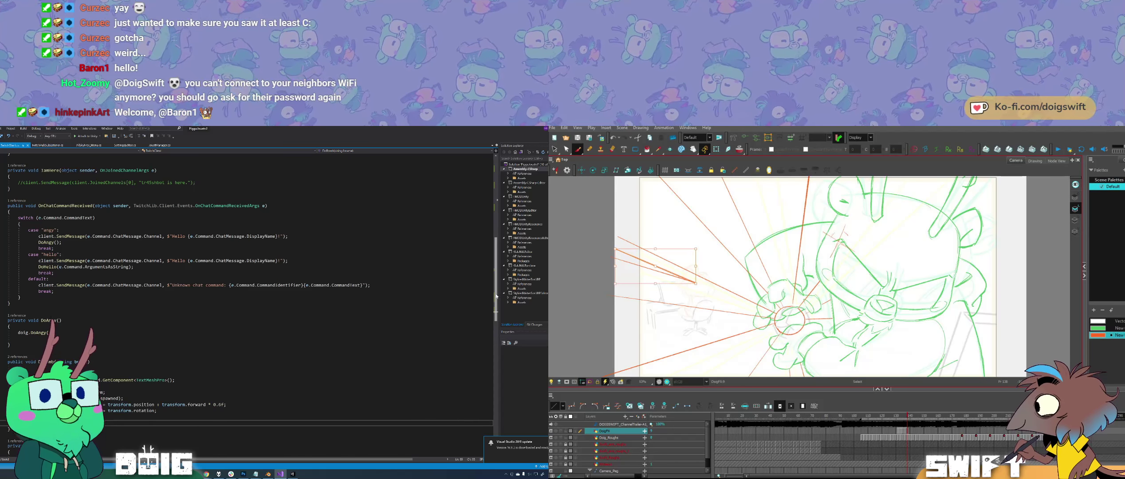
Step: Review the Twitch client script's declarations and the Doig controller's input bindings while comparing the neighbouring ray frames
scroll(499, 296, up, 5)
scroll(499, 266, up, 10)
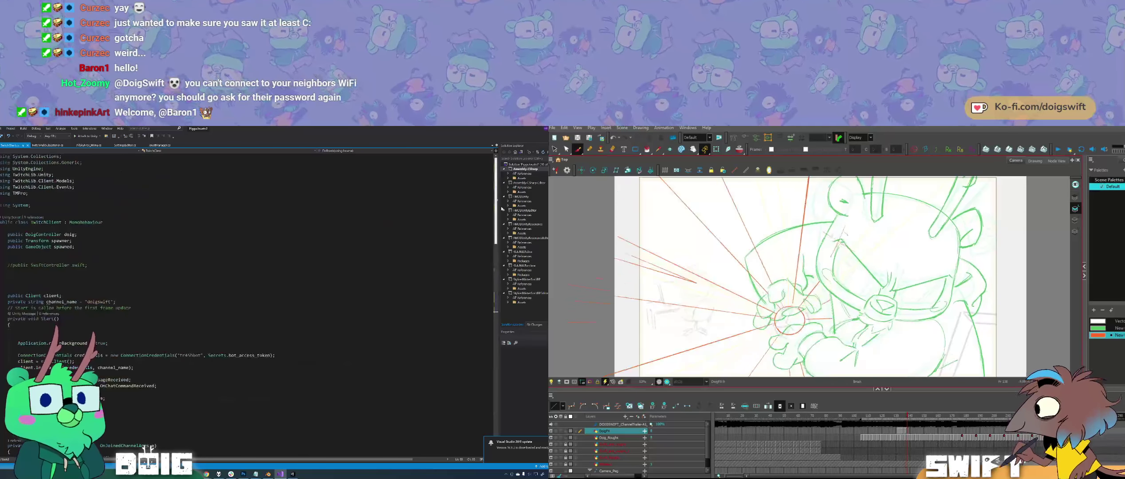
key(ctrl+Tab)
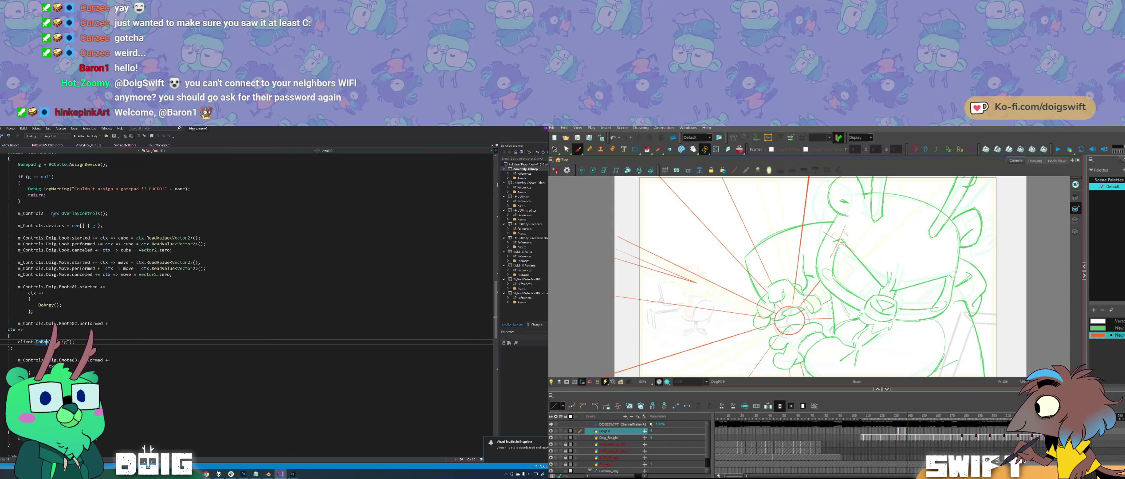
key(comma)
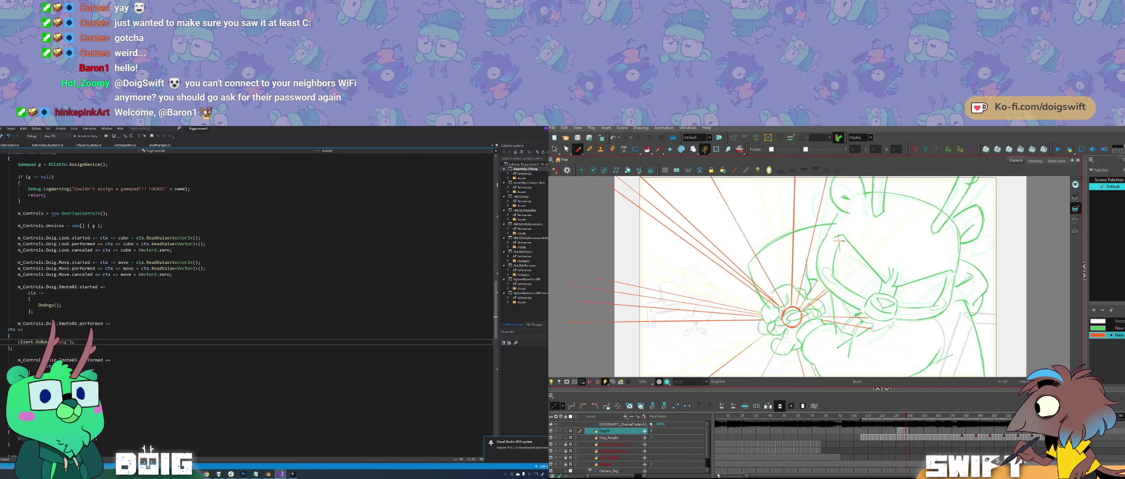
key(period)
key(comma)
key(period)
key(comma)
key(.)
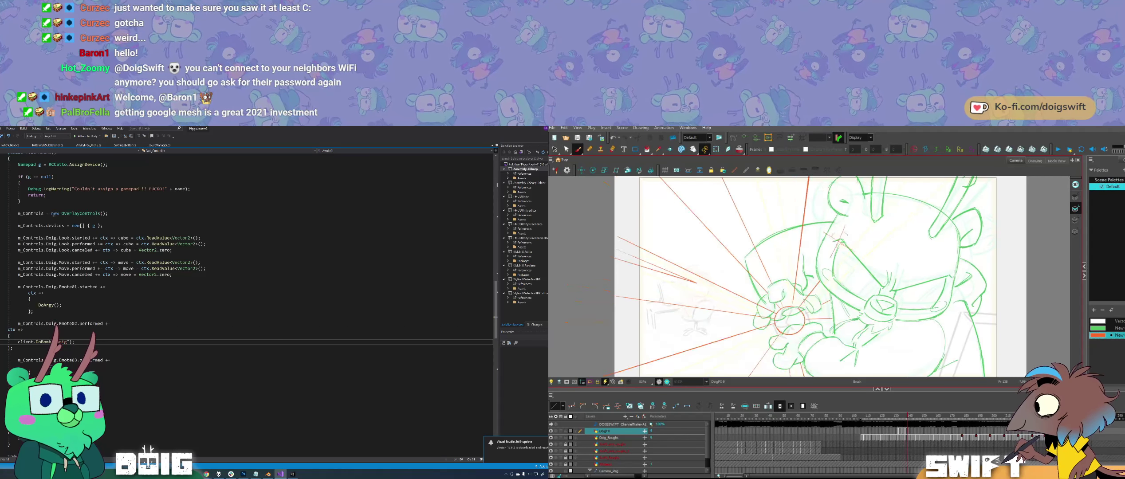
Step: Redraw the ray running from the circle to the drawing's upper-left edge and delete the surplus line, checking the neighbouring frames
click(11, 336)
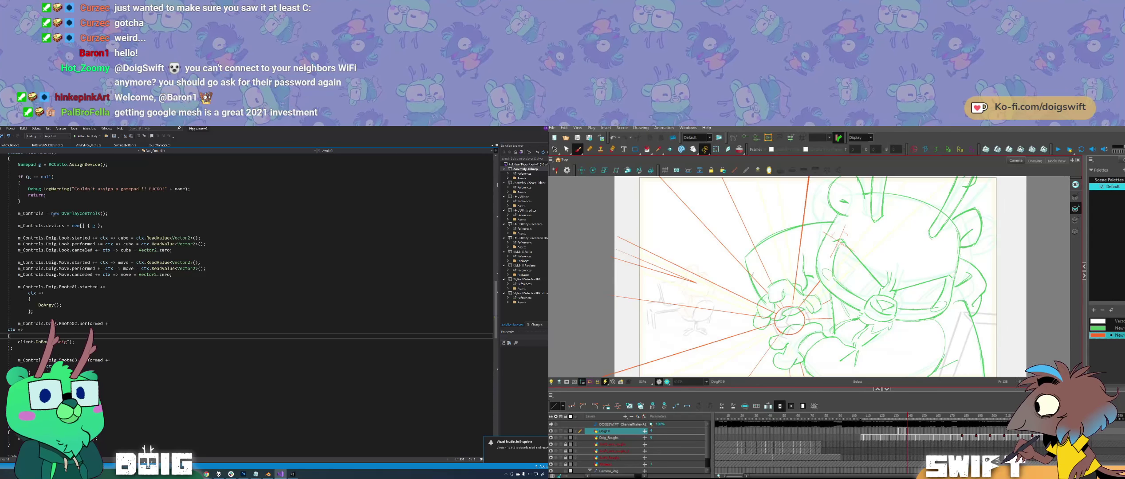
drag(768, 293, 660, 177)
ctrl+click(754, 277)
key(Delete)
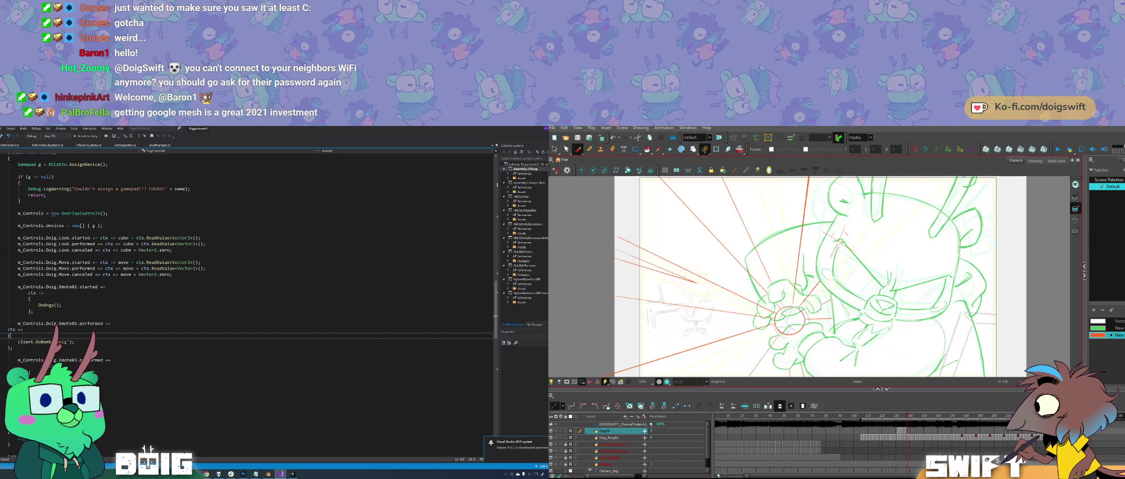
key(.)
key(.)
Step: Return to the DoBomb method in the Twitch client script and arrange the code editor beside the browser window
click(13, 146)
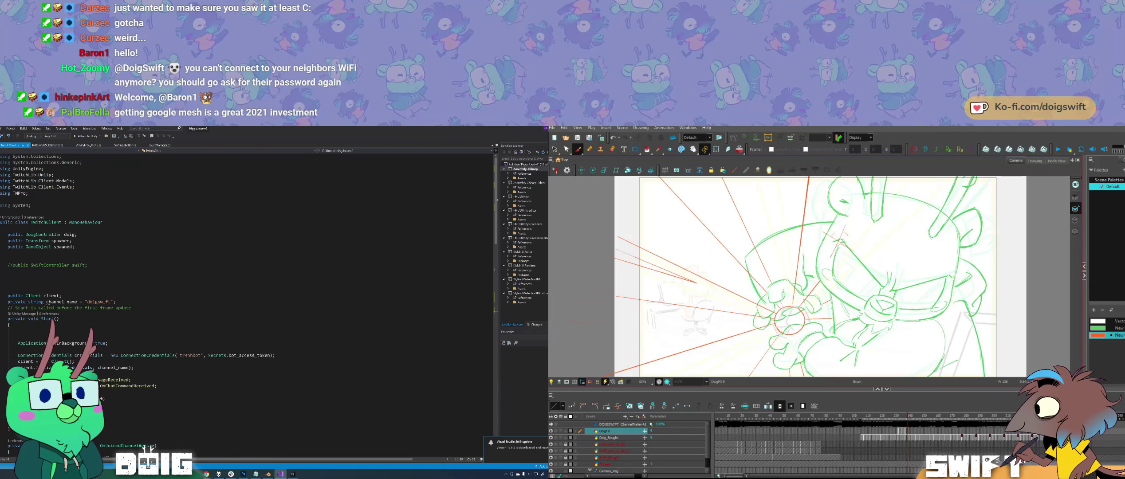
scroll(48, 302, down, 20)
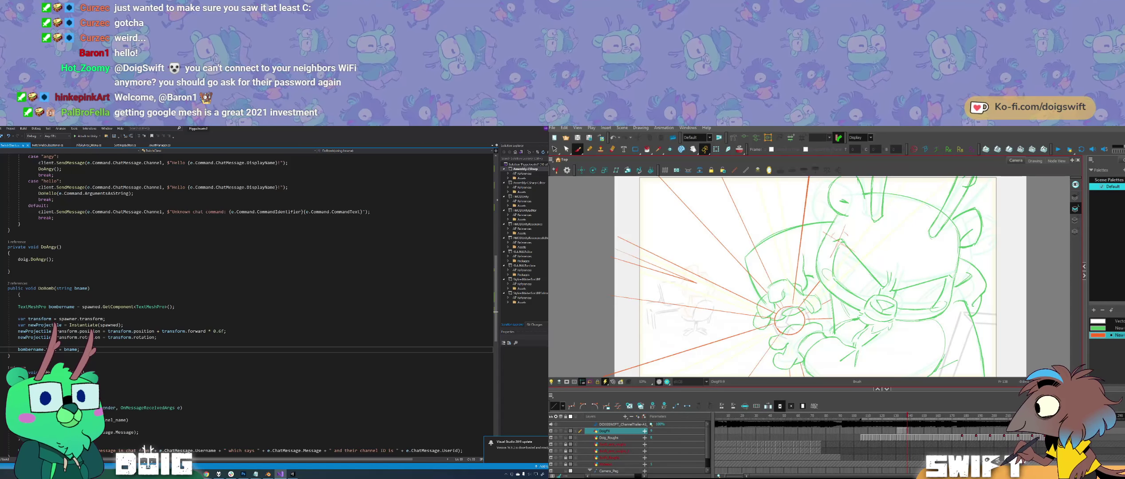
scroll(248, 306, up, 3)
scroll(249, 306, down, 2)
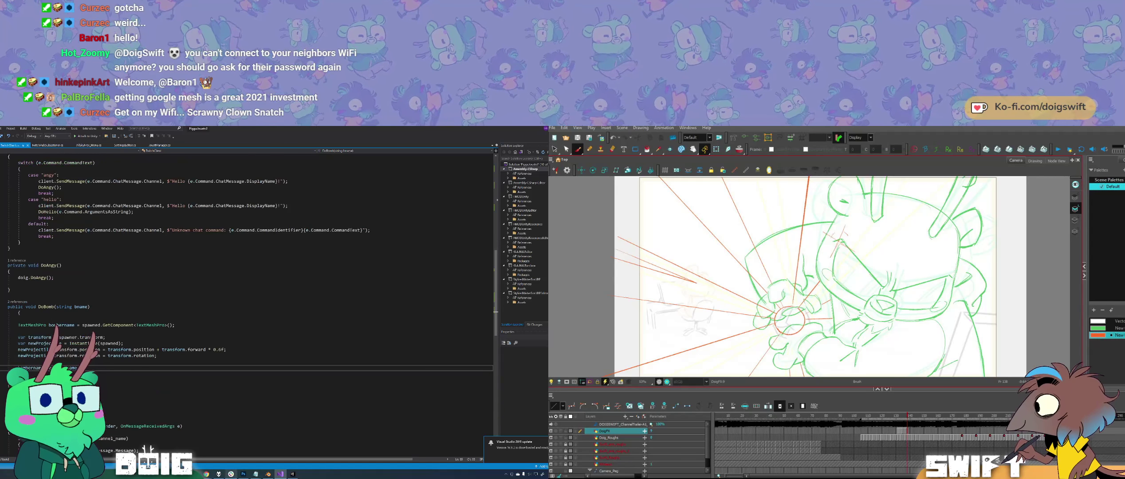
mouse_move(210, 475)
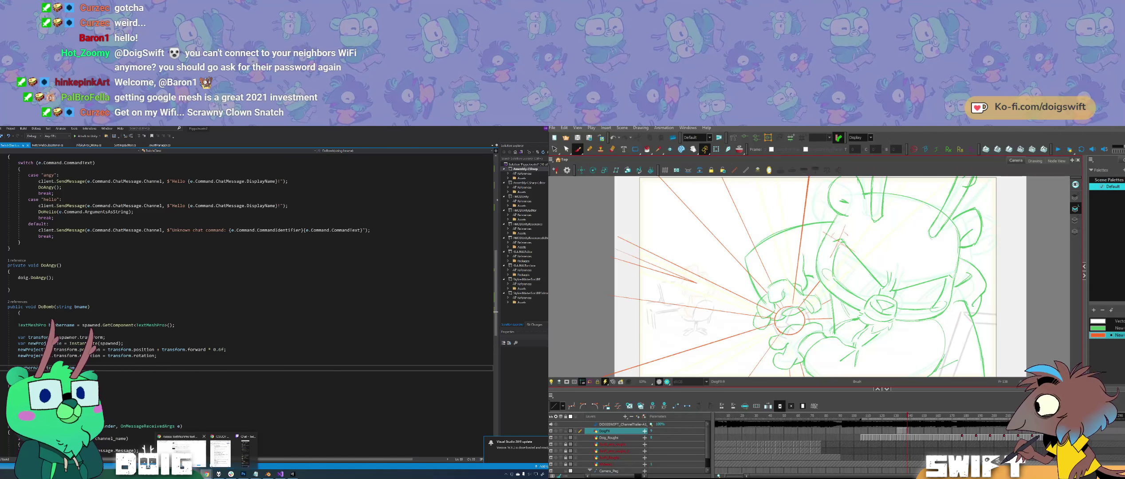
click(245, 453)
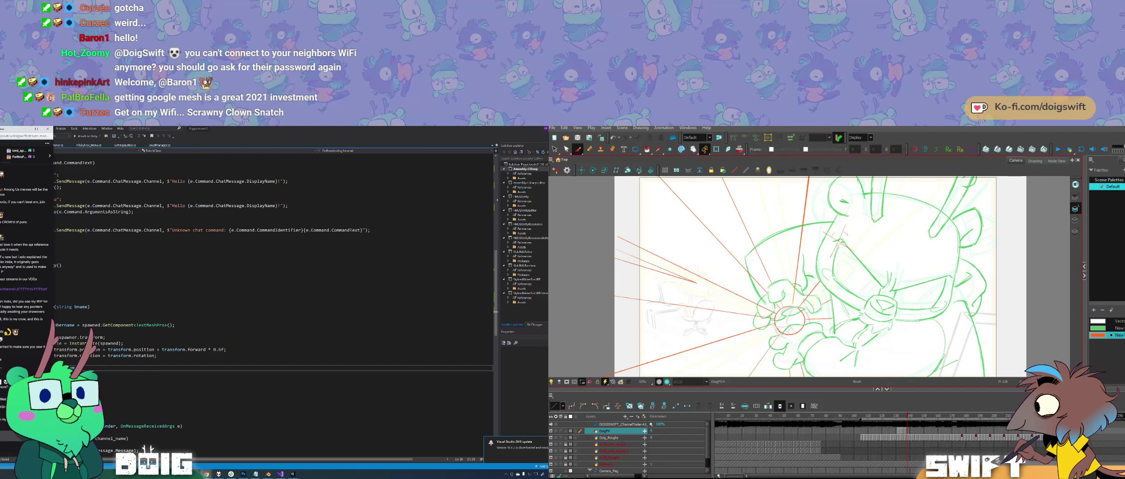
key(comma)
key(period)
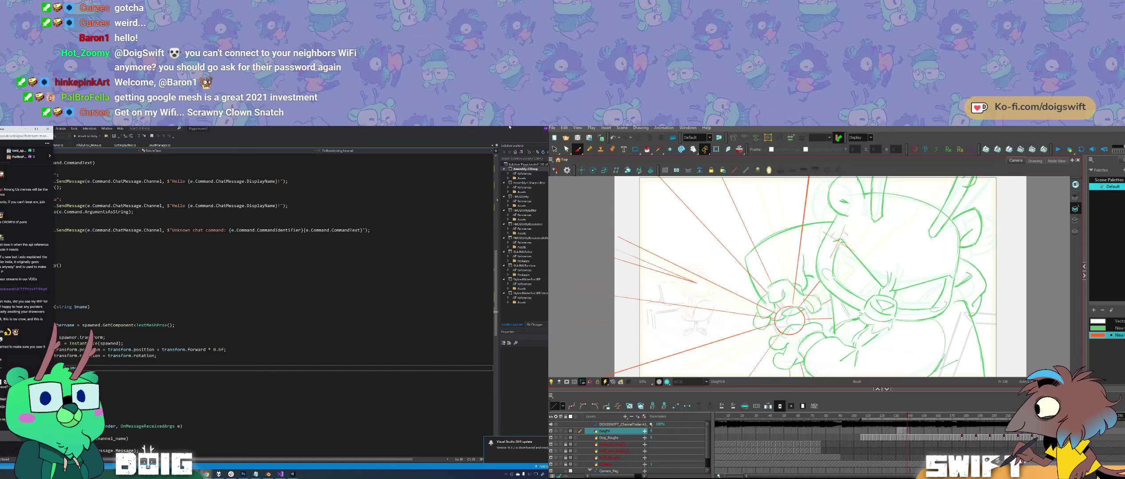
drag(323, 130, 381, 126)
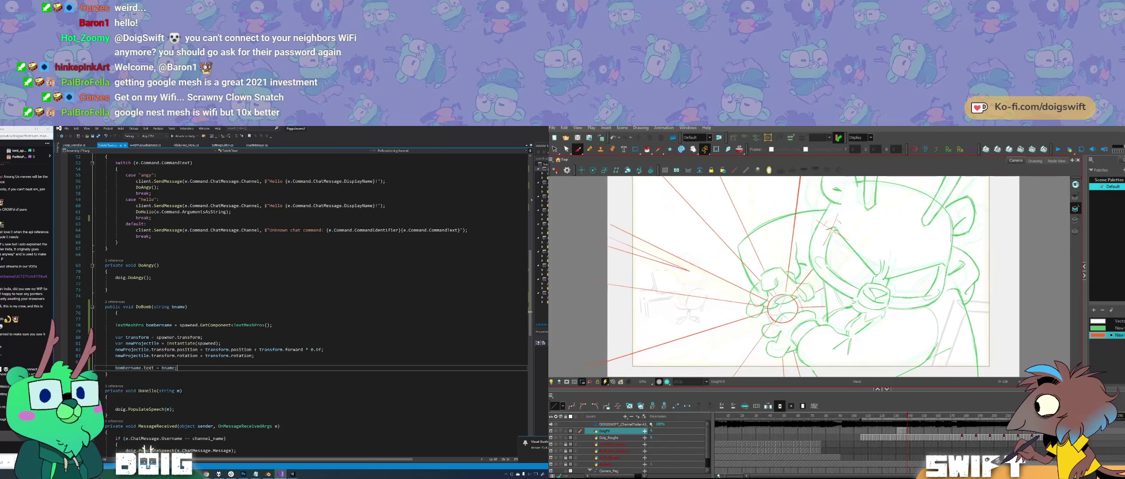
Step: Paste the ray drawing into the two frames following the current ray drawing and compare them with their neighbours
key(f)
key(g)
key(f)
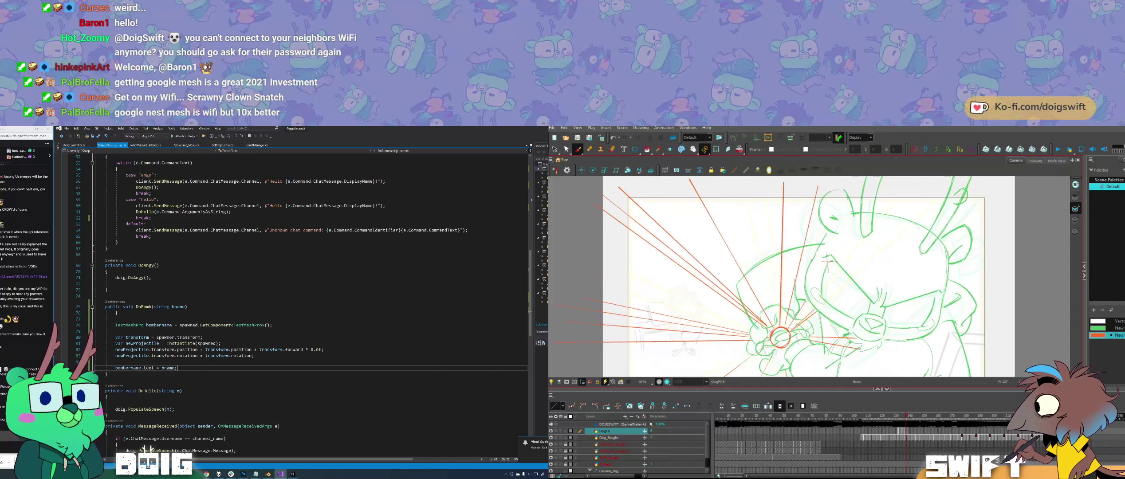
key(g)
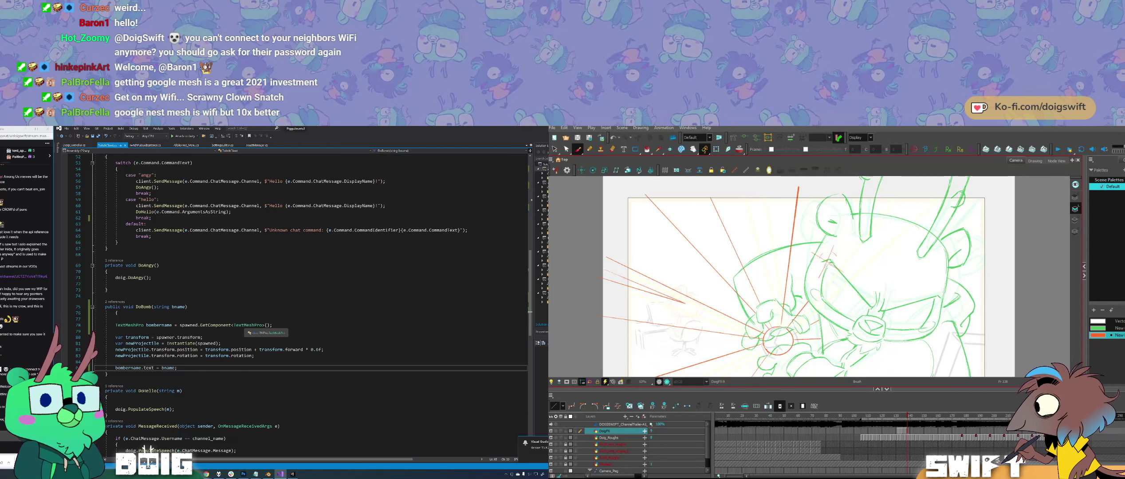
click(909, 431)
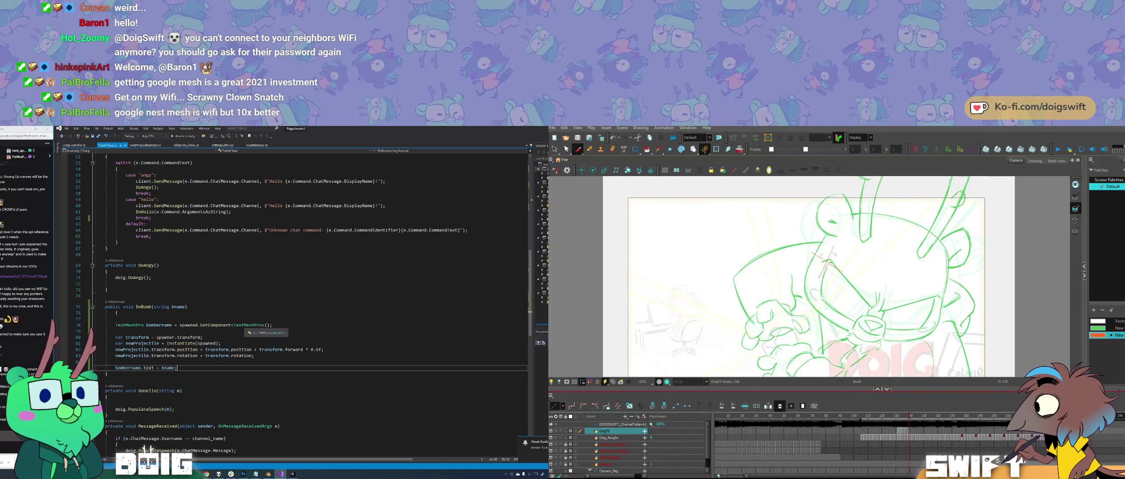
key(ctrl+v)
key(period)
key(ctrl+v)
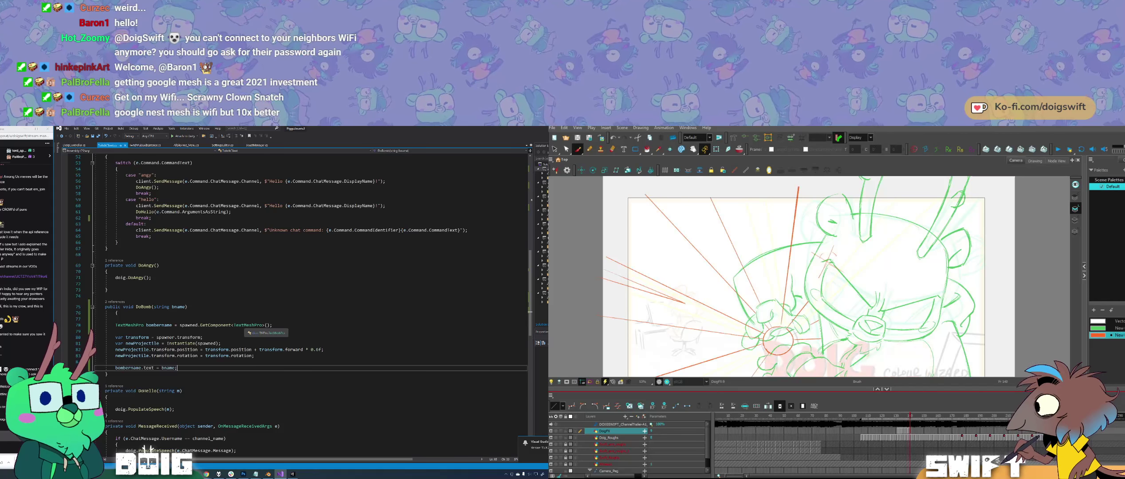
key(comma)
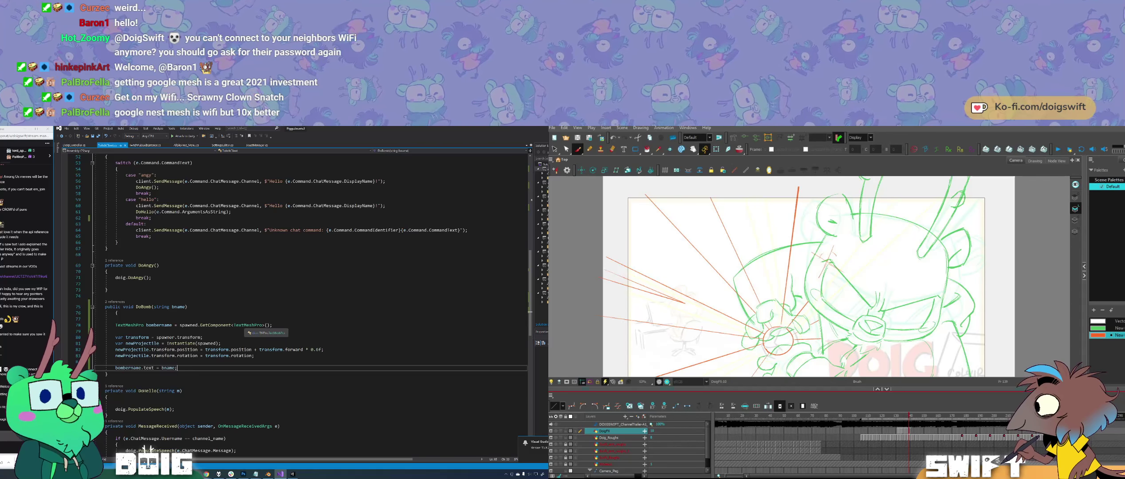
Step: Select the circle at the centre of the rays on the first pasted frame for adjustment
drag(799, 302, 816, 258)
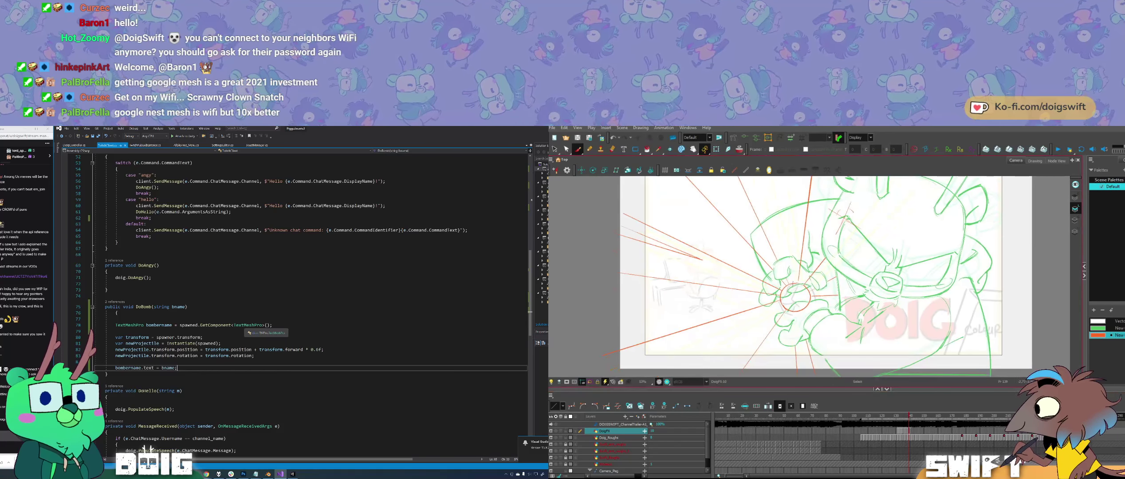
click(794, 284)
key(alt+b)
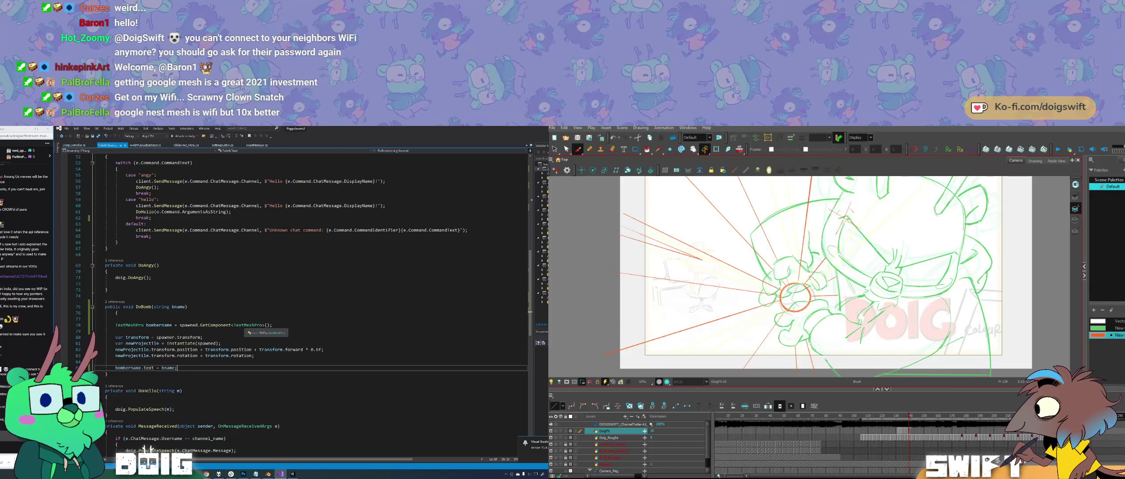
drag(812, 282, 813, 281)
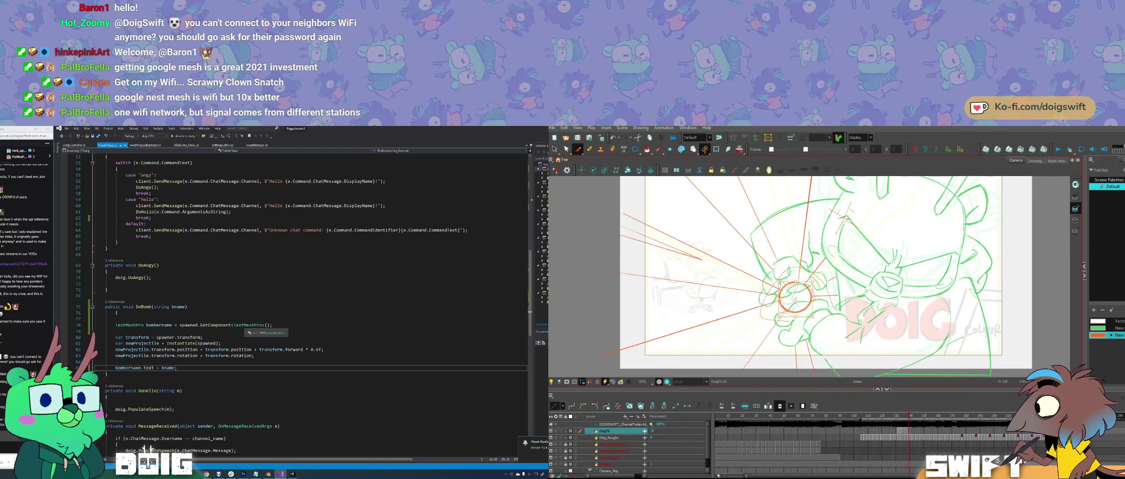
Step: Try to alter the GetComponent call that fetches the TextMeshPro name display in DoBomb, and show the second pasted ray frame
click(251, 325)
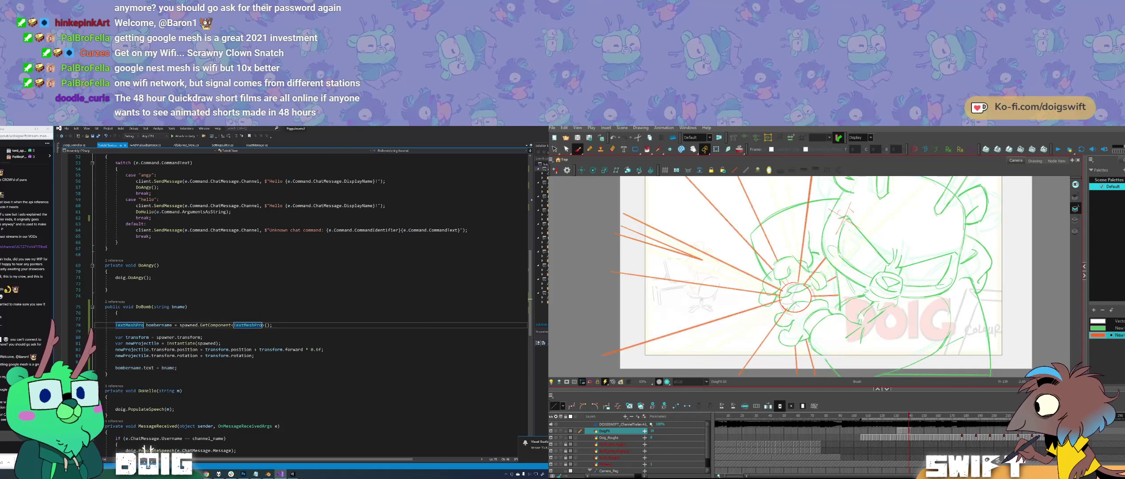
click(210, 325)
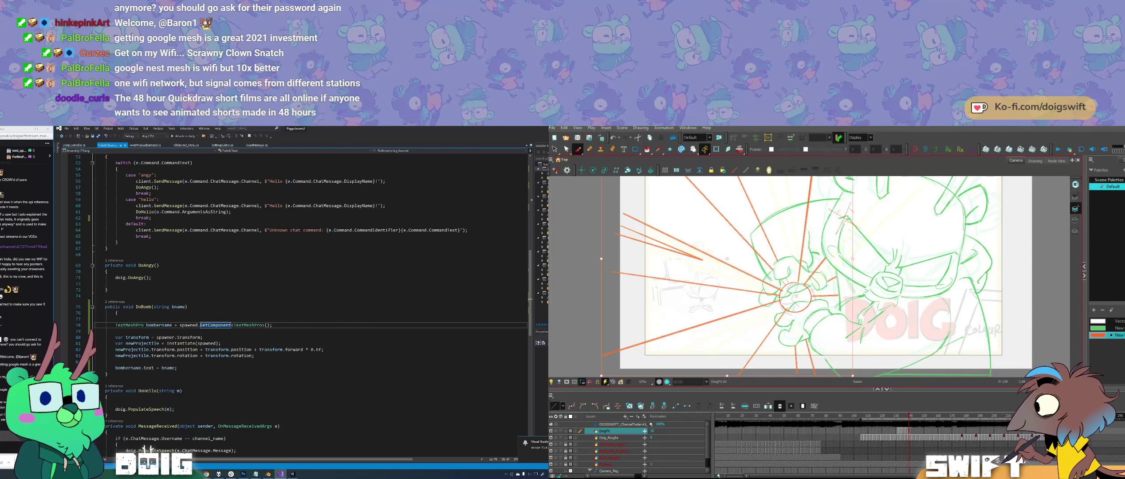
click(231, 325)
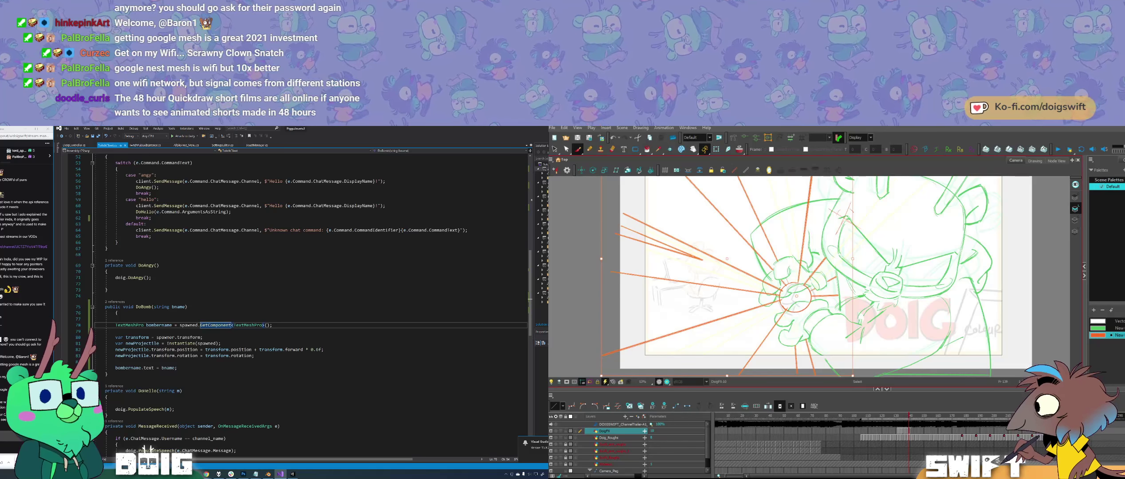
text(In)
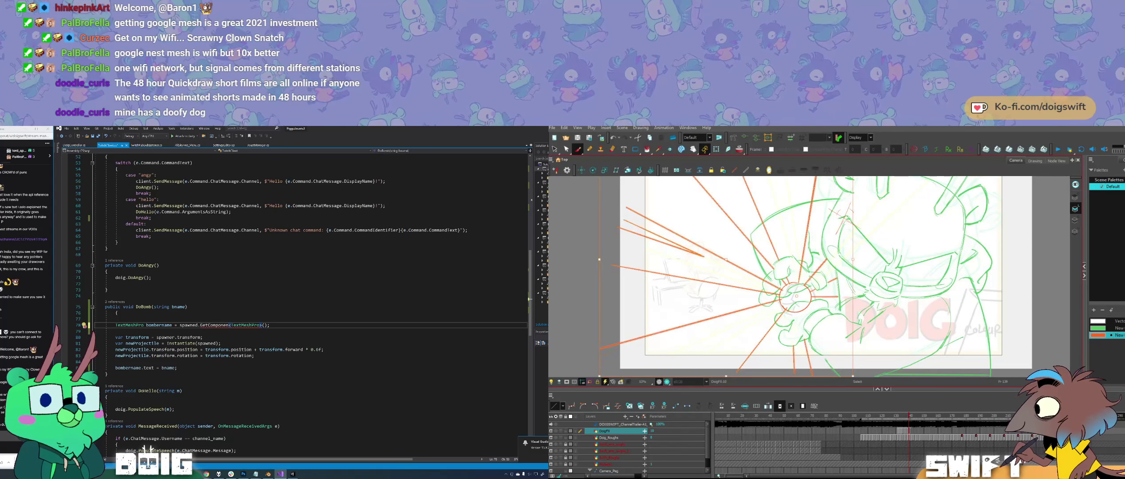
text(t)
click(910, 416)
key(Left)
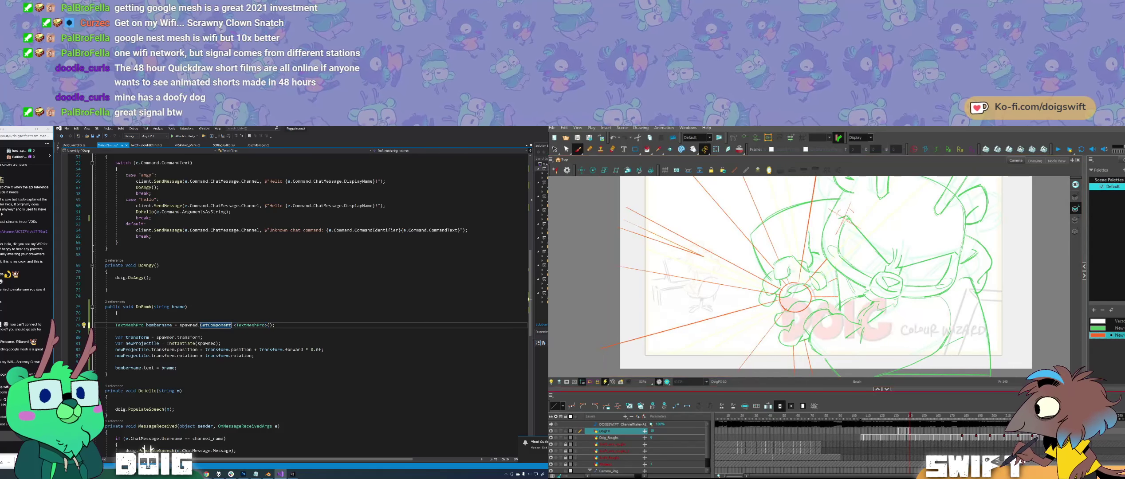
key(BackSpace)
Step: Switch to Unity and place the cartoon bomb prefab from the project assets into the running scene while comparing the ray frames
click(293, 474)
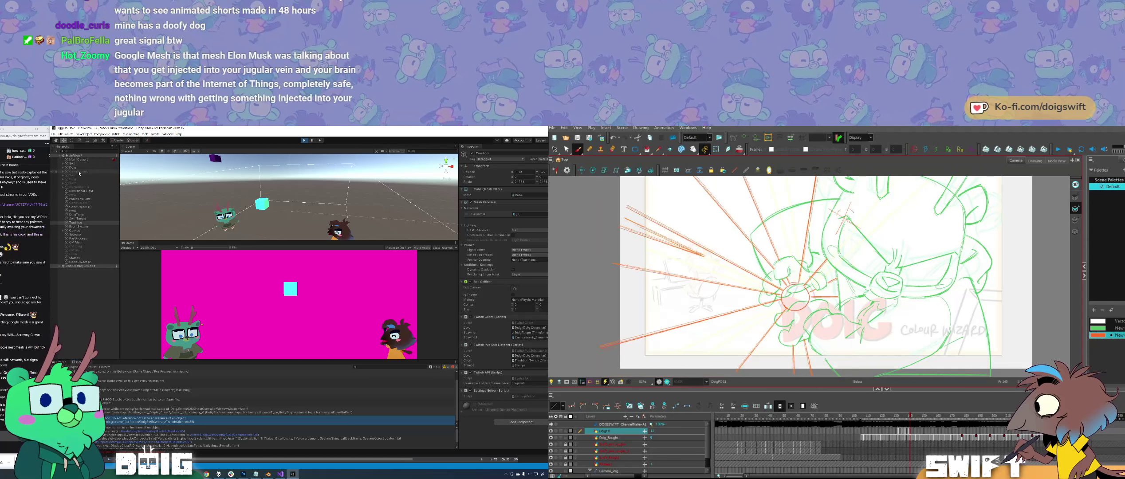
key(Escape)
click(60, 362)
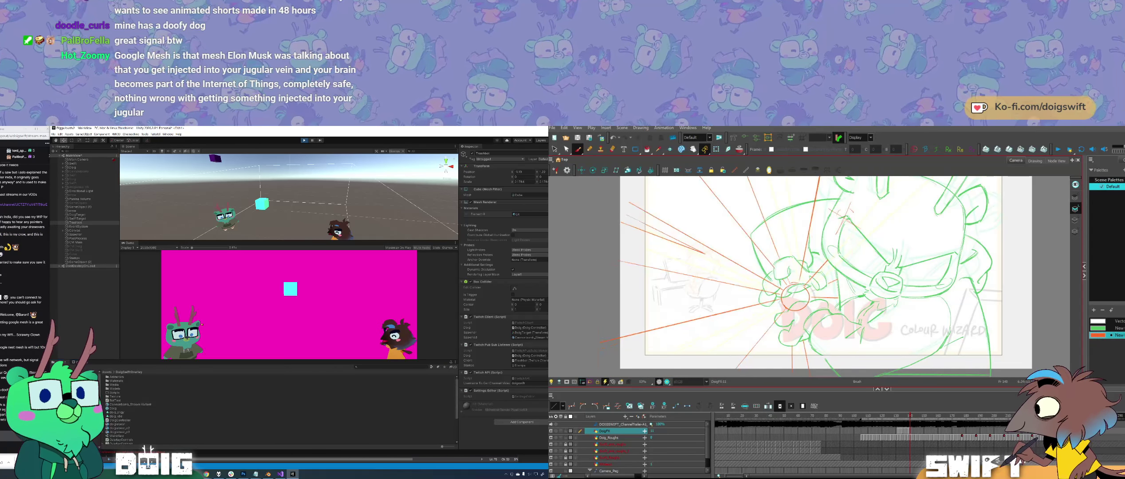
key(comma)
key(comma)
key(period)
key(period)
key(period)
key(comma)
key(comma)
key(comma)
key(comma)
key(comma)
drag(129, 405, 190, 222)
key(period)
key(period)
key(period)
key(period)
key(period)
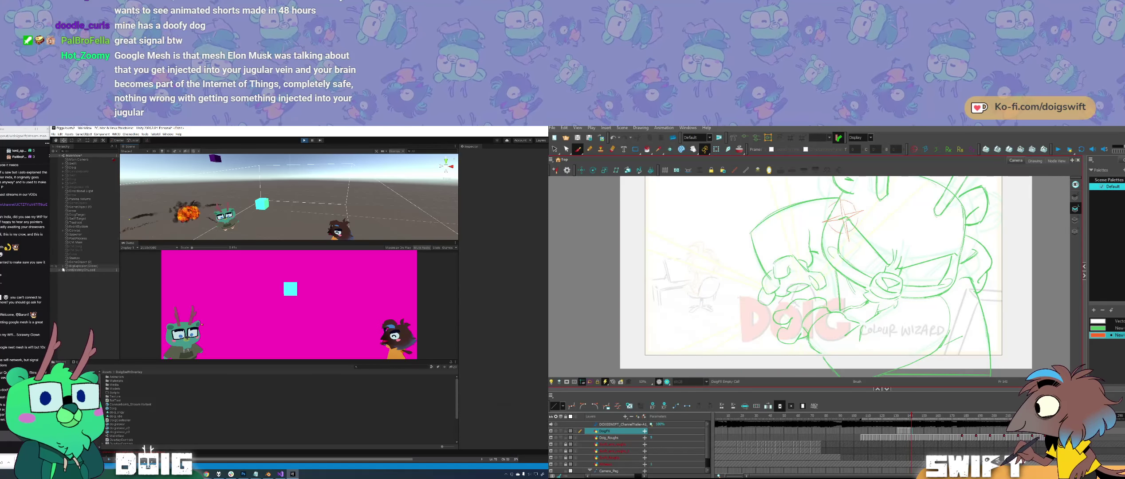
Step: Stop play mode and inspect the name text object nested under the cartoon bomb in the scene
click(303, 140)
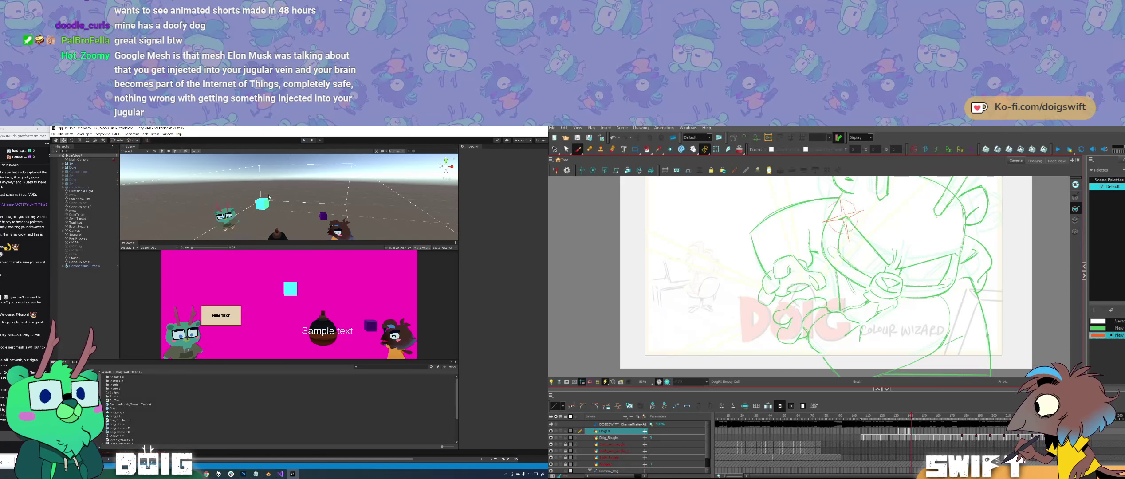
click(75, 267)
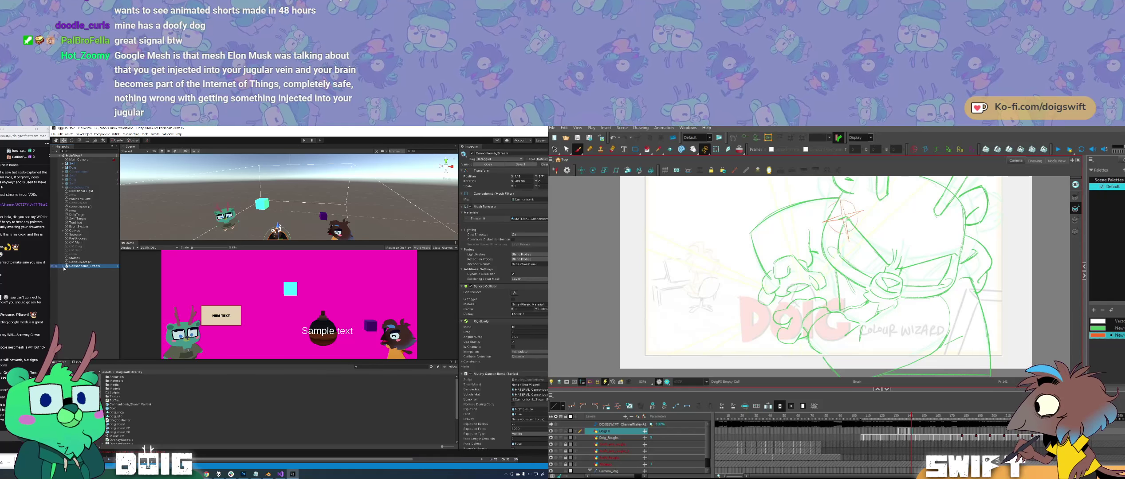
key(Right)
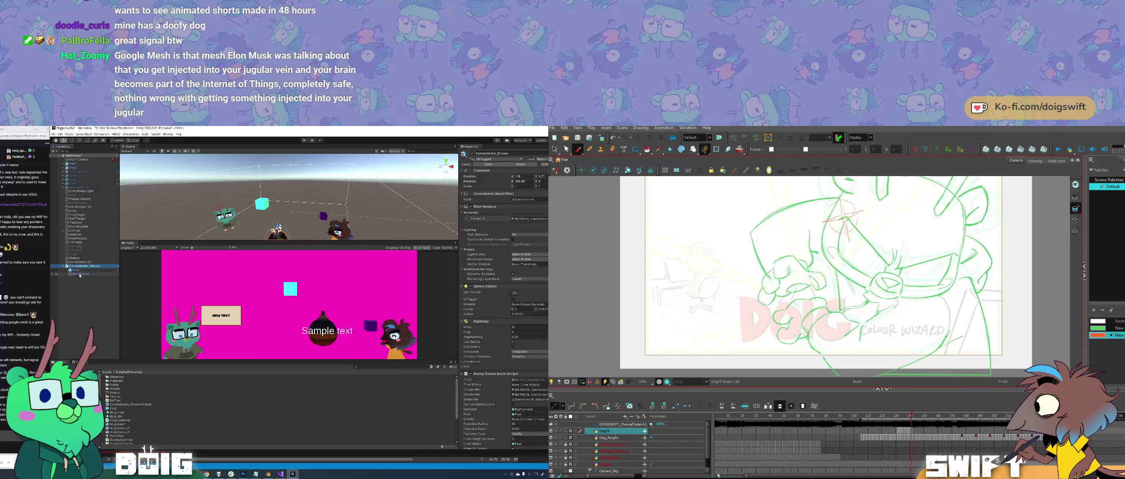
click(80, 275)
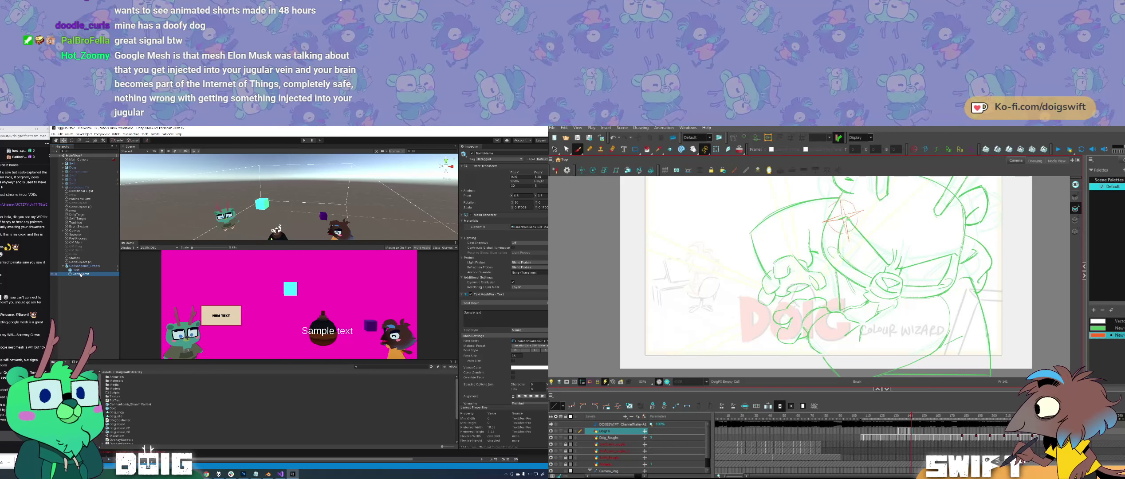
Step: Switch to Visual Studio and replace GetComponent with GetComponentInChildren in DoBomb's bomberName assignment
click(280, 473)
key(Down)
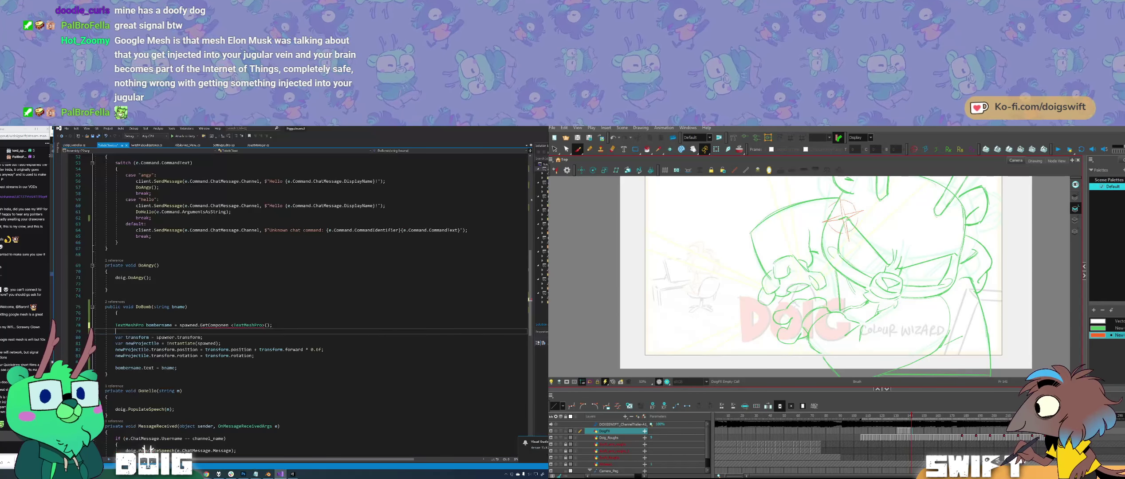
key(Up)
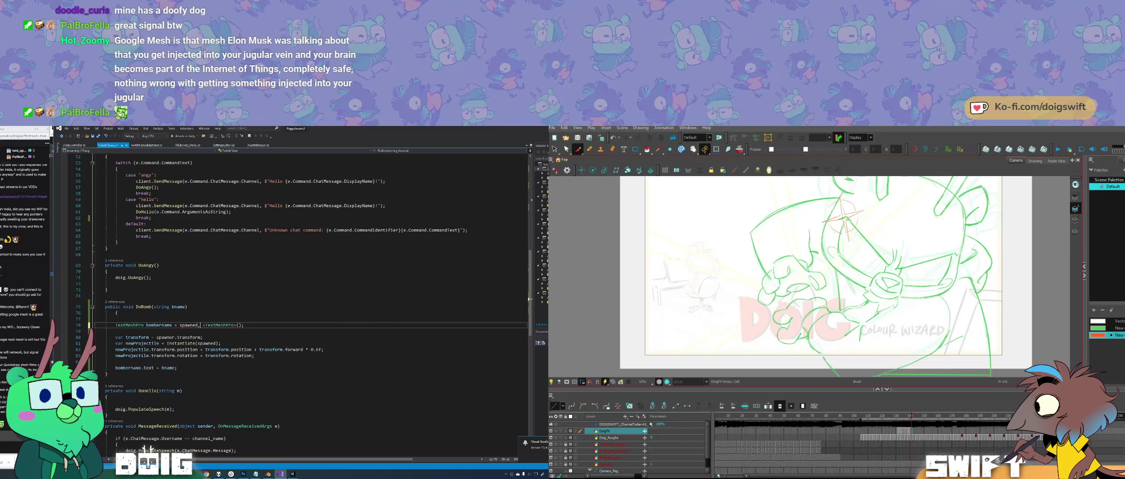
key(BackSpace)
key(BackSpace)
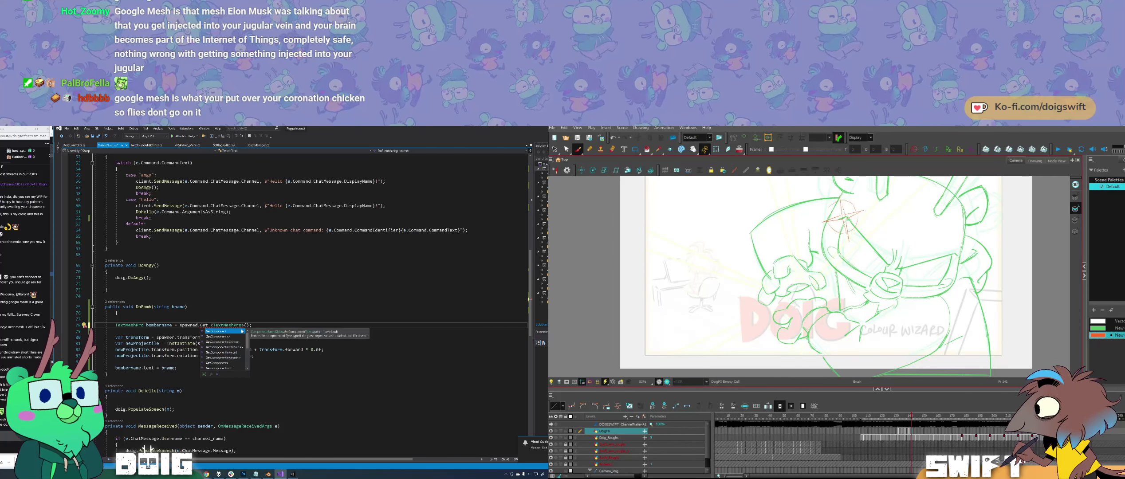
key(Down)
key(Down)
key(Tab)
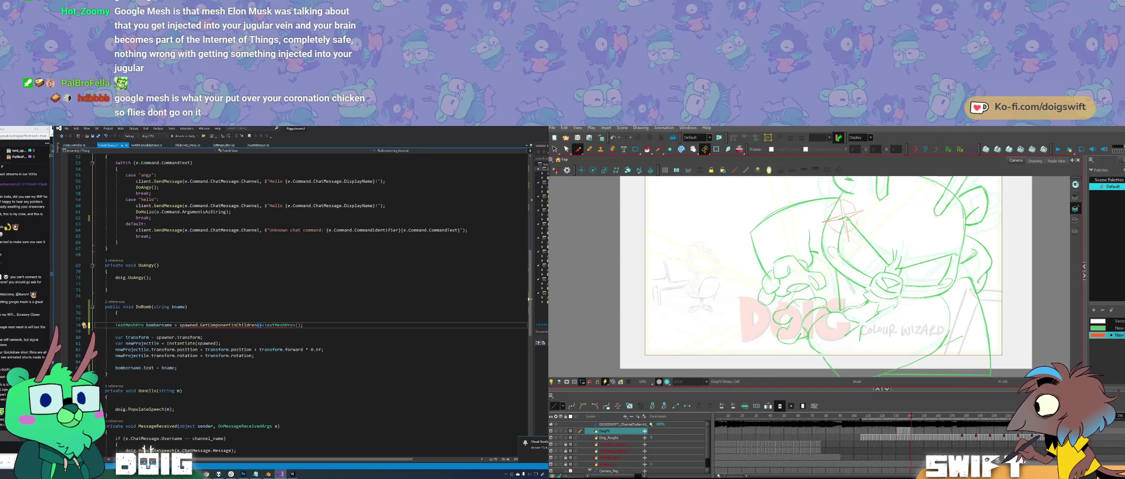
Step: Compare the circle's placement across the neighbouring ray frames and inspect the error on the GetComponentInChildren call
key(comma)
key(comma)
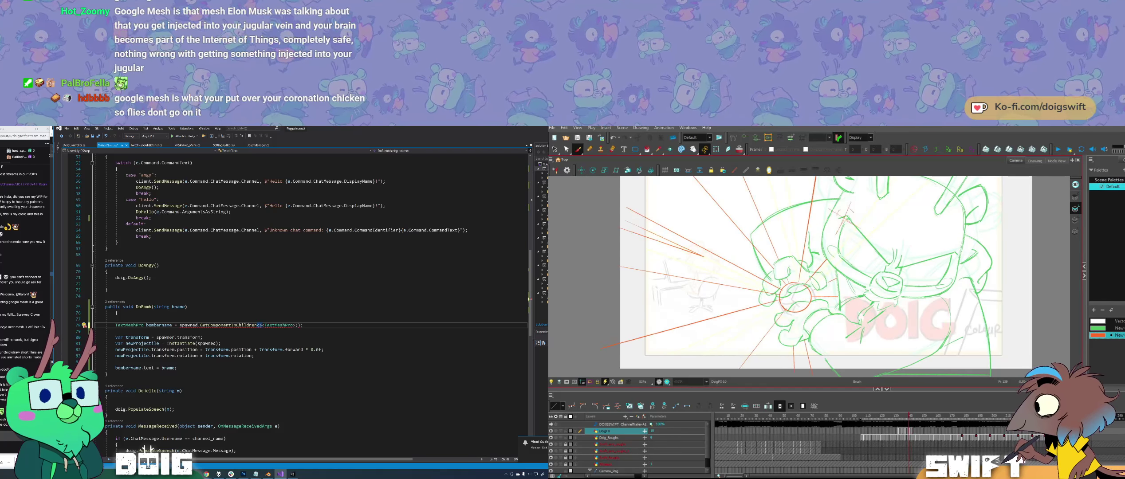
key(period)
key(End)
key(period)
key(comma)
key(comma)
key(period)
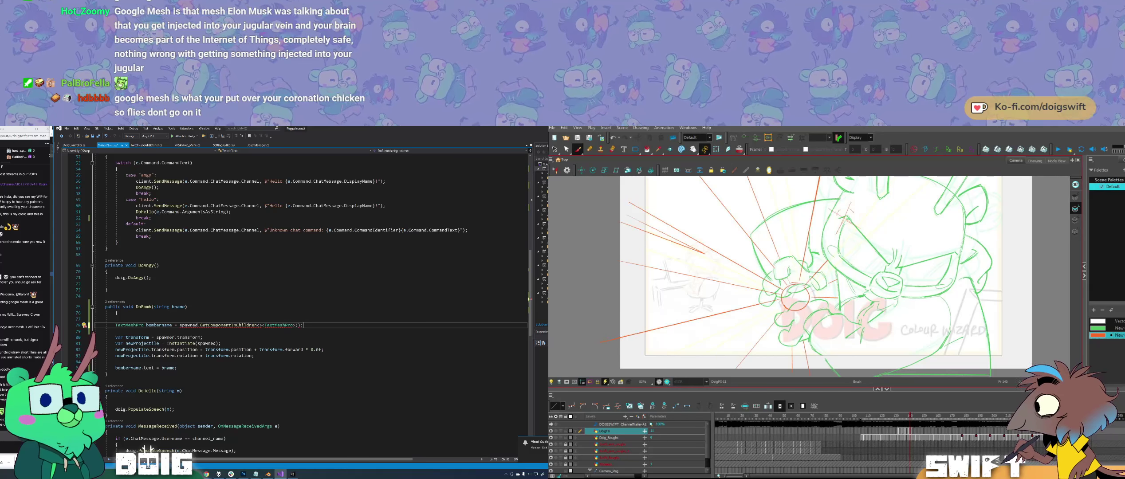
mouse_move(229, 326)
key(period)
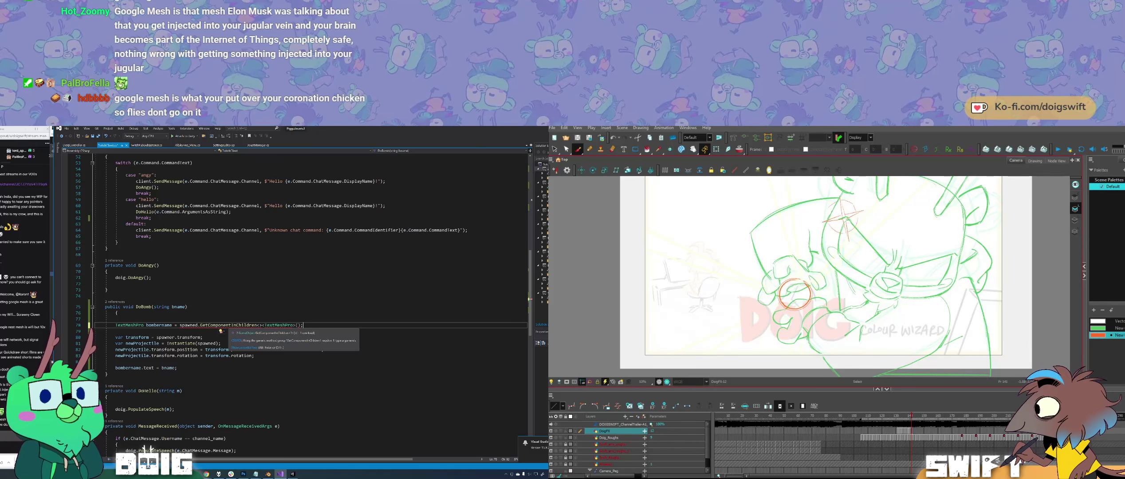
key(comma)
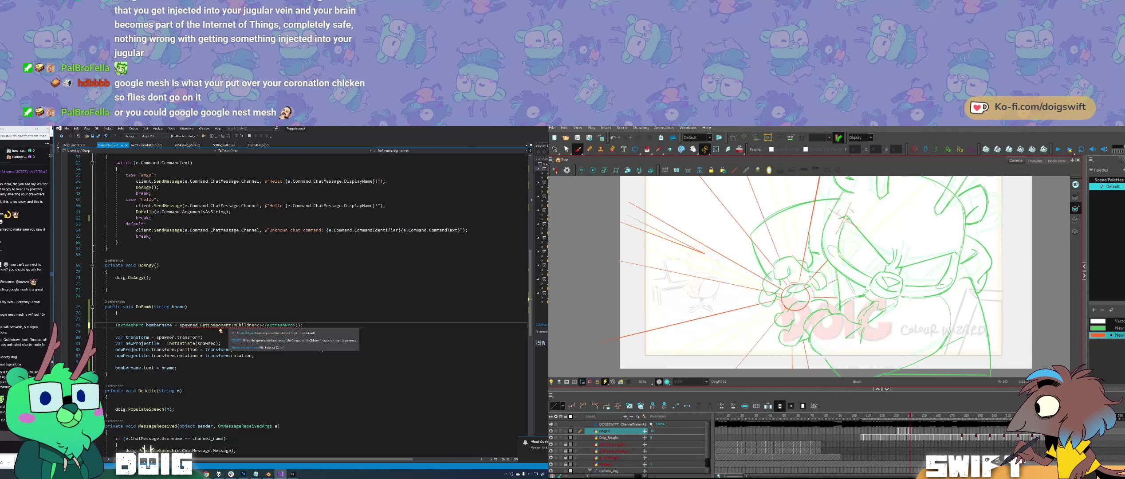
key(period)
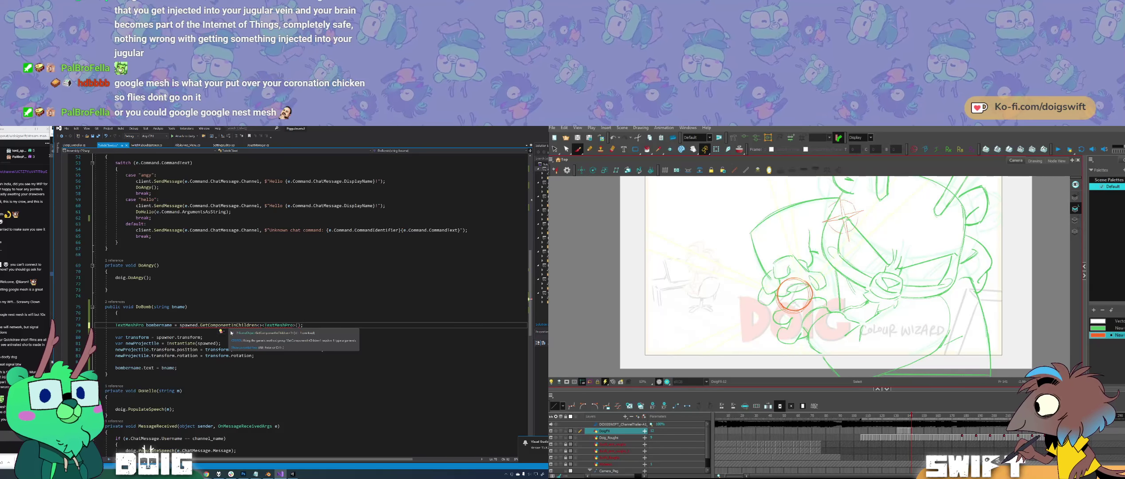
click(780, 286)
key(comma)
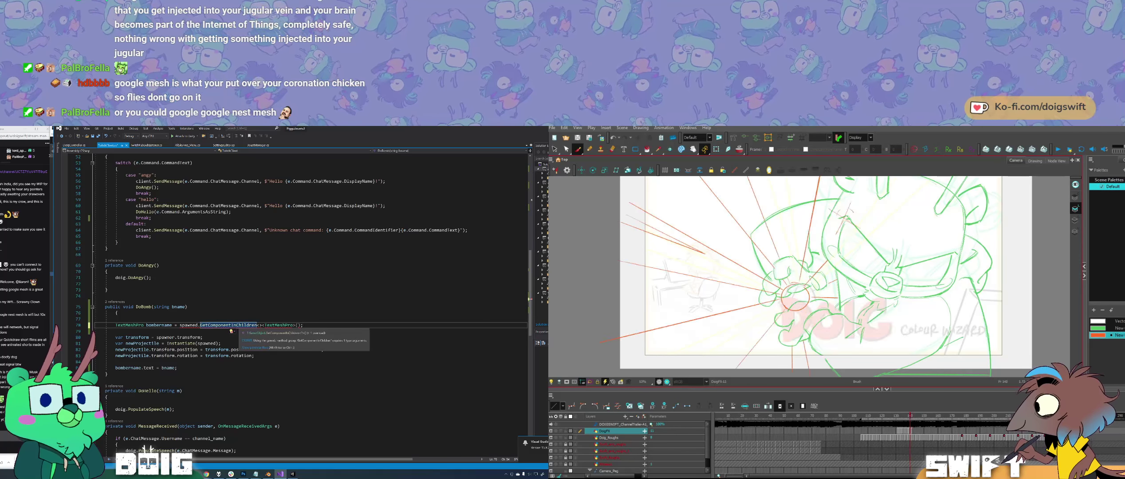
key(period)
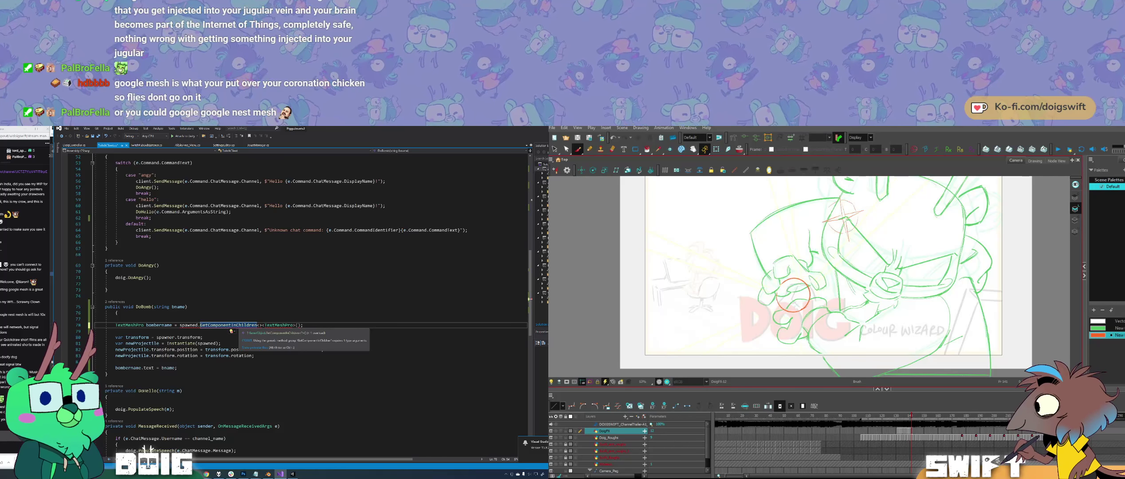
key(comma)
key(period)
key(comma)
Step: Remove the surplus angle bracket between GetComponentInChildren and TextMeshPro in the bomberName line
click(261, 325)
key(period)
key(comma)
key(comma)
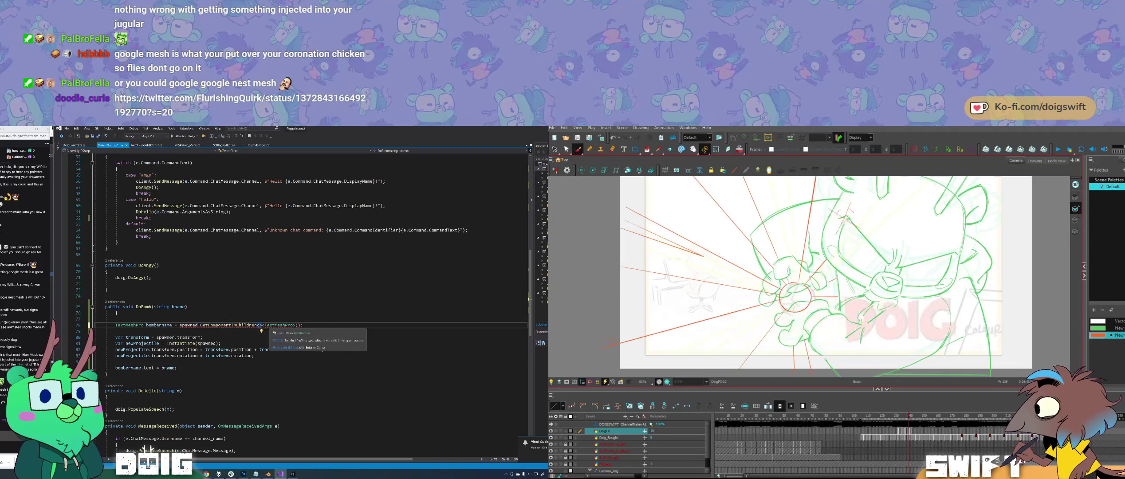
key(period)
key(period)
drag(793, 295, 775, 318)
key(BackSpace)
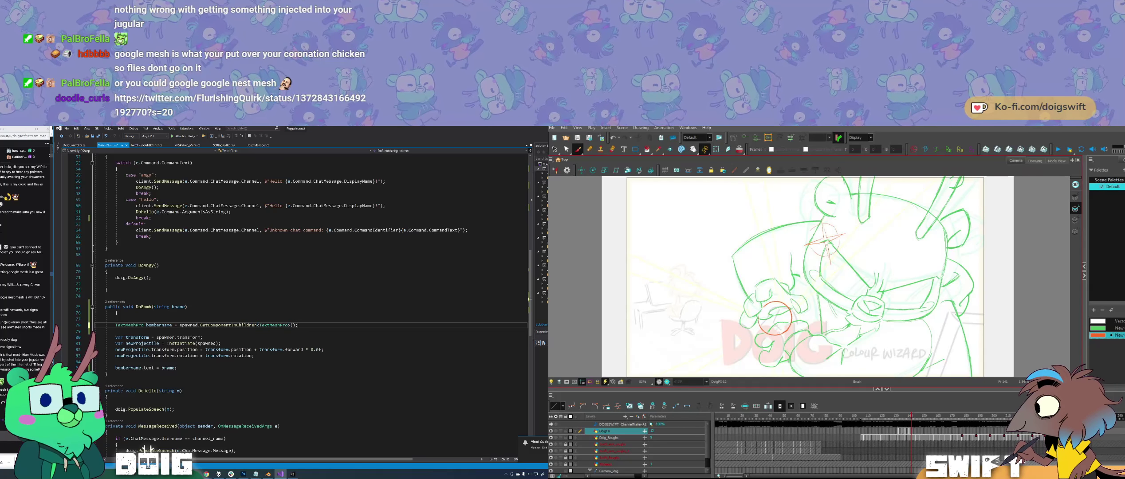
Step: Switch to Unity, run the scene to test the bomb code, and angle the Scene view down over the characters
key(comma)
key(comma)
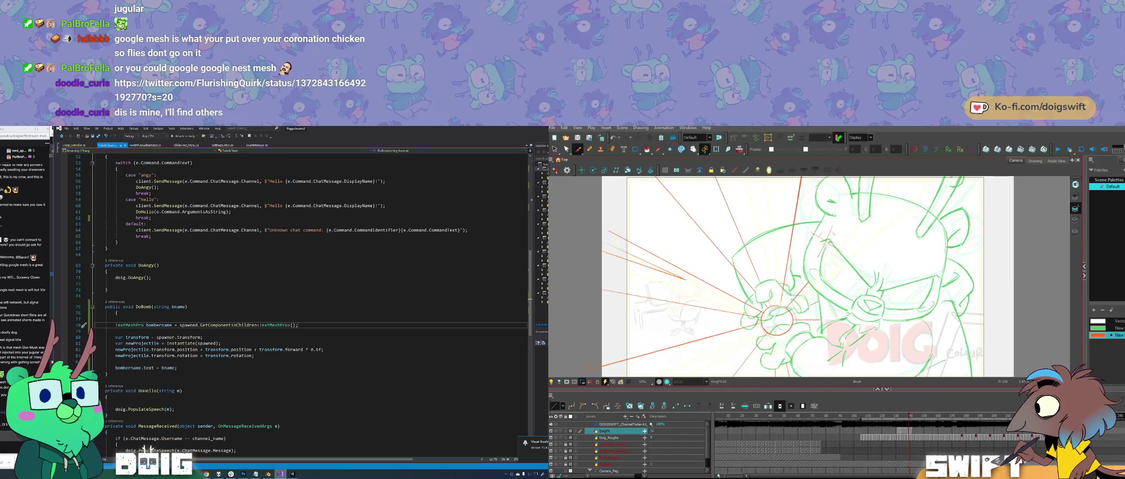
key(period)
key(period)
key(alt+Tab)
key(comma)
key(comma)
key(period)
key(period)
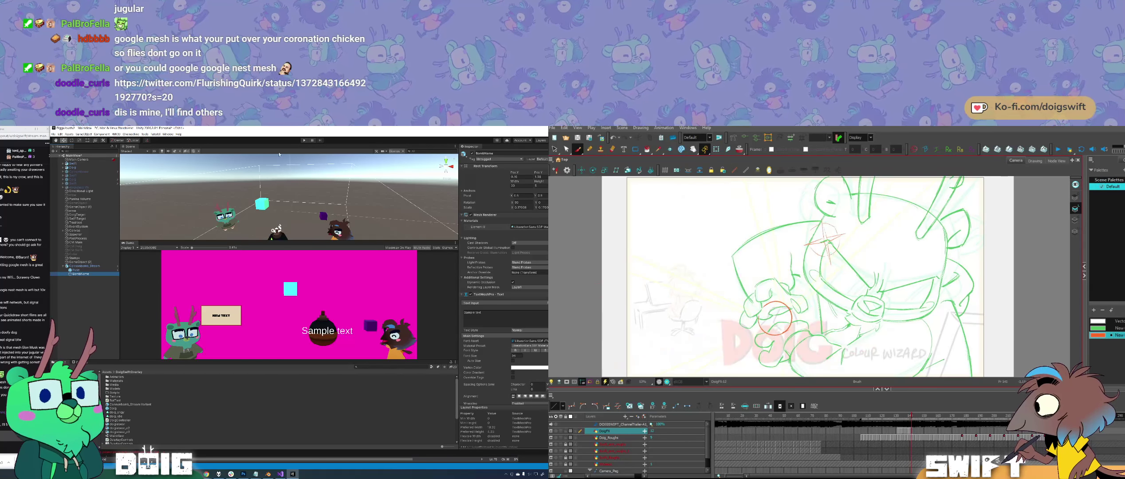
click(304, 141)
key(comma)
key(period)
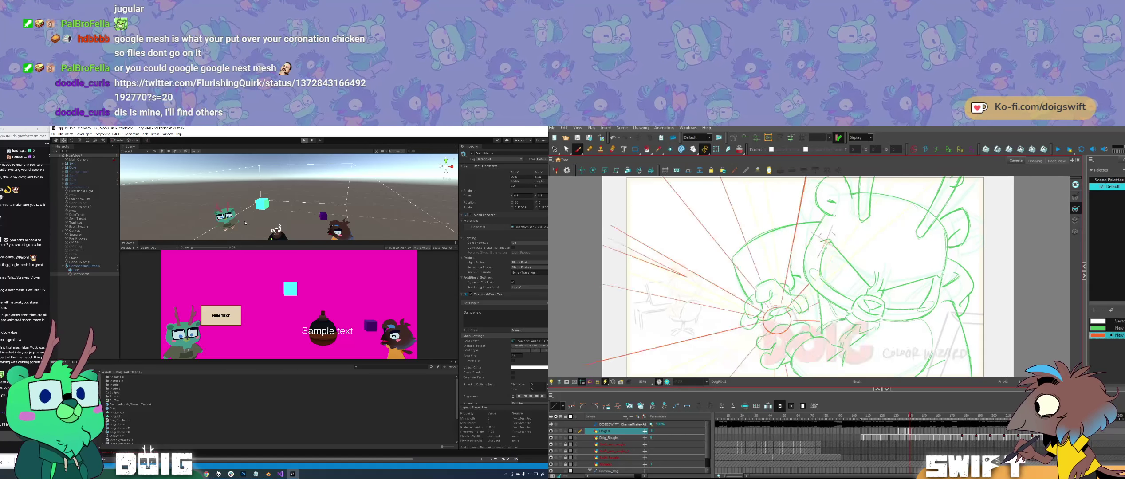
mouse_move(244, 230)
mouse_down()
mouse_move(263, 221)
mouse_move(269, 188)
mouse_move(291, 210)
mouse_up()
key(comma)
key(period)
key(comma)
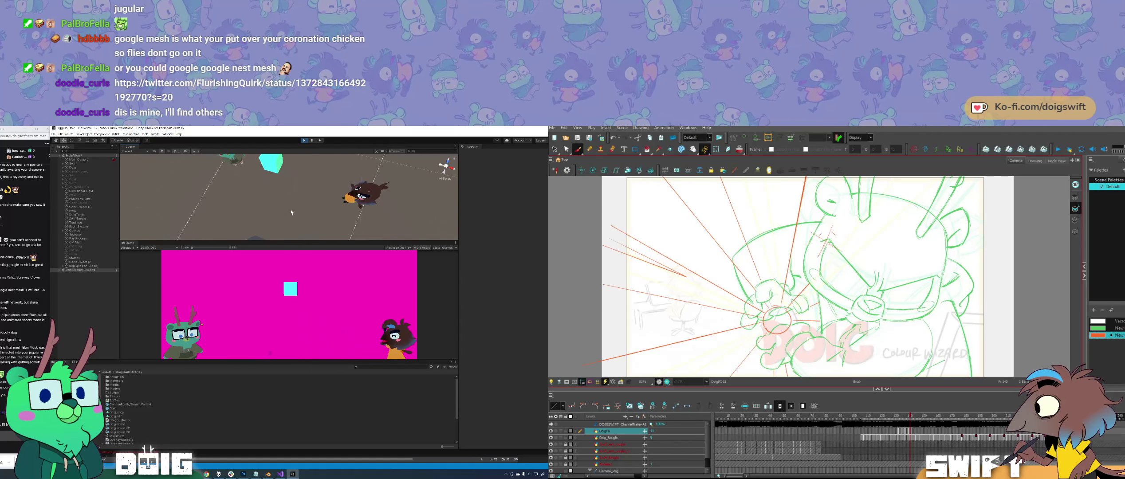
Step: Try to draw a long ray rising from the upper right of the circle, beside the character's head
key(period)
key(comma)
key(period)
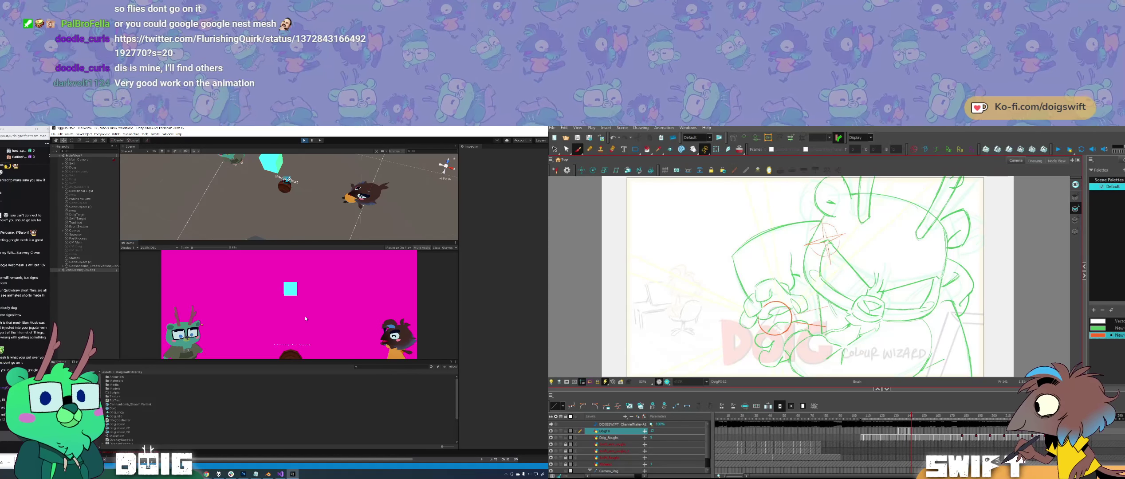
mouse_move(787, 306)
mouse_down()
mouse_move(806, 286)
mouse_move(787, 273)
mouse_move(811, 198)
mouse_up()
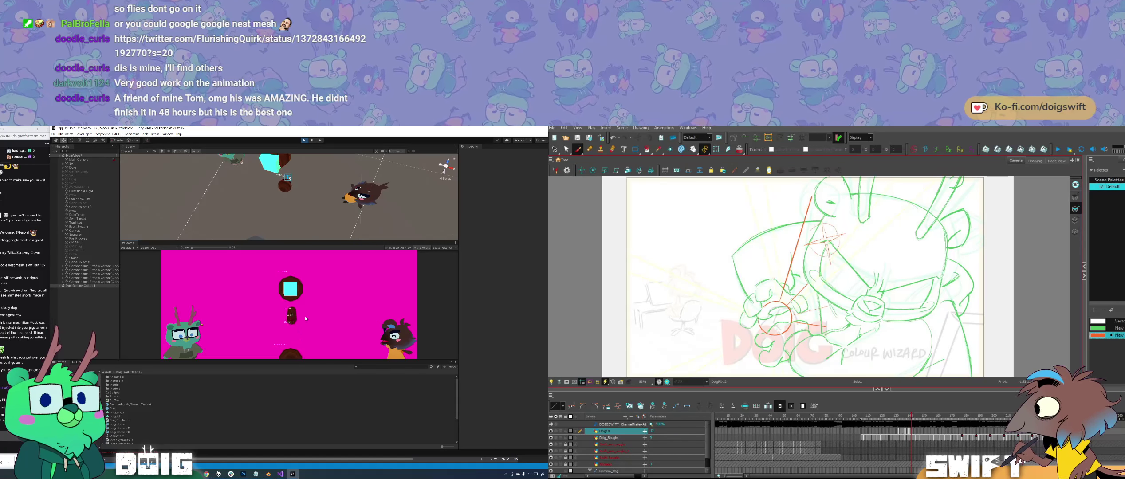
click(796, 251)
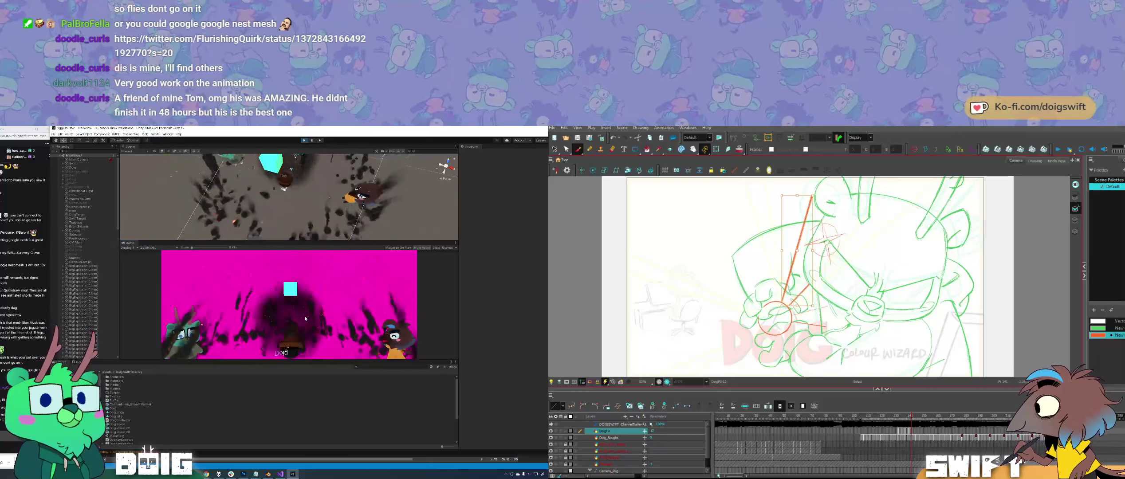
key(Escape)
click(794, 262)
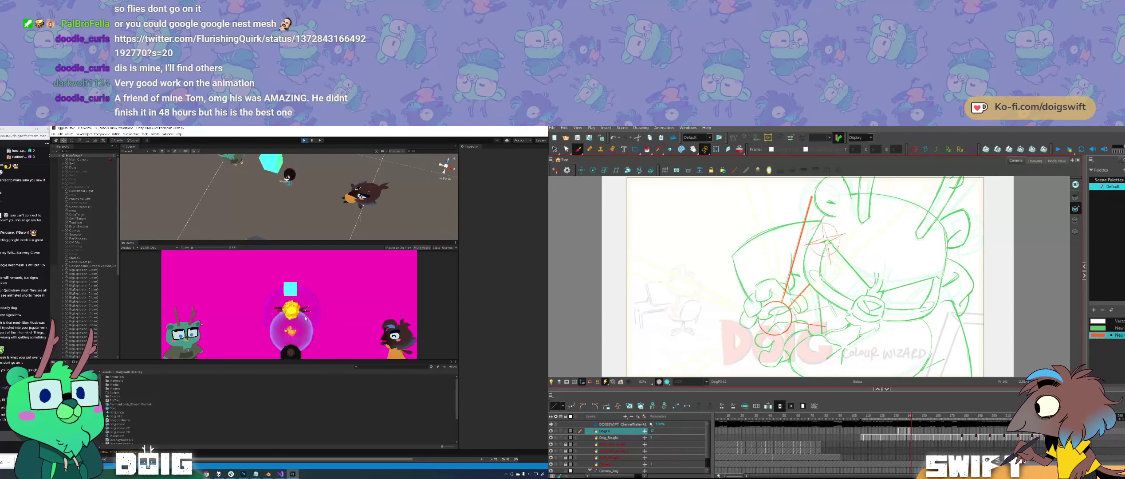
click(800, 239)
key(Escape)
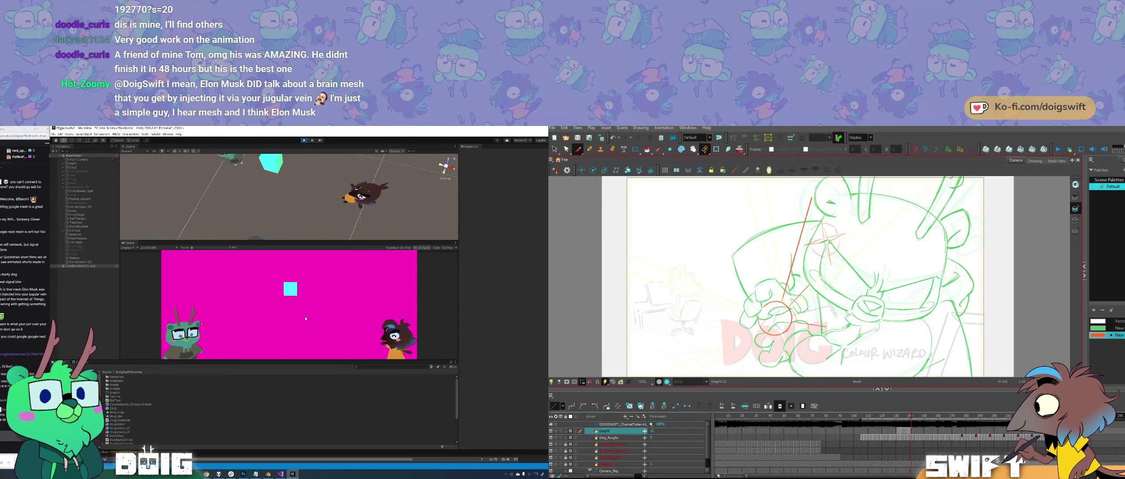
Step: Check the new ray against the previous frame, and view the running Unity scene with an enlarged Game view
key(comma)
key(period)
key(comma)
key(period)
key(comma)
key(period)
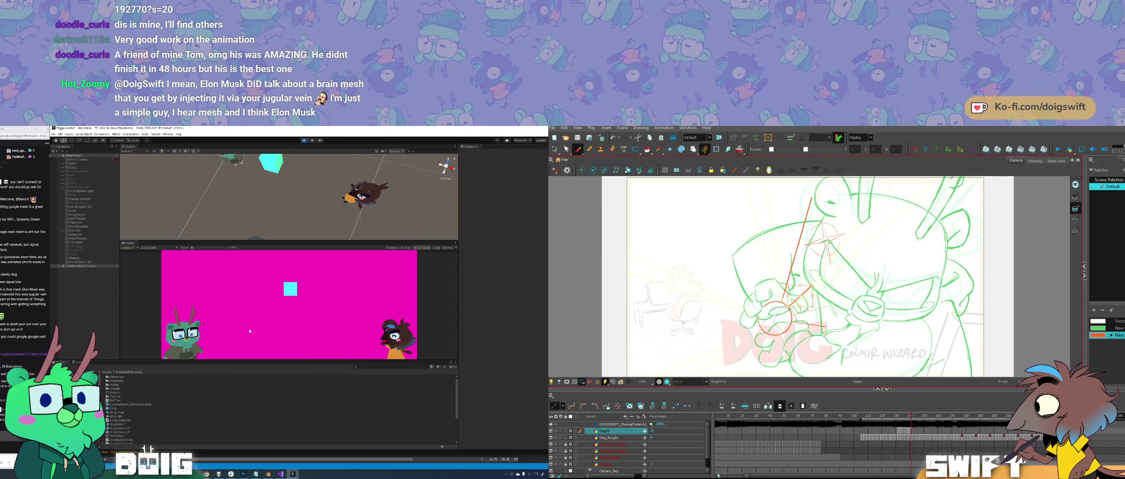
drag(259, 359, 259, 384)
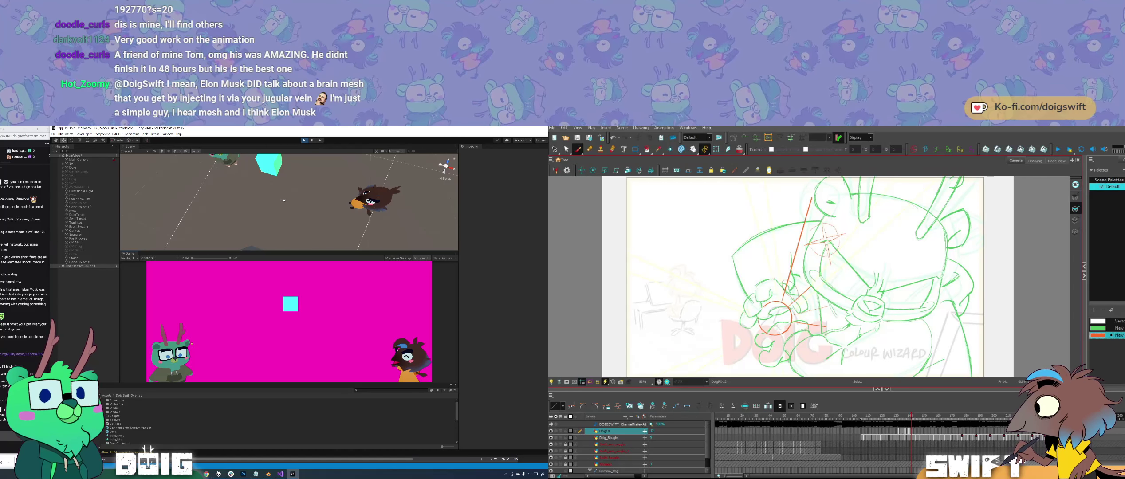
mouse_move(286, 198)
mouse_down()
mouse_move(278, 184)
mouse_move(284, 212)
mouse_up()
key(comma)
key(period)
key(comma)
key(period)
key(comma)
key(period)
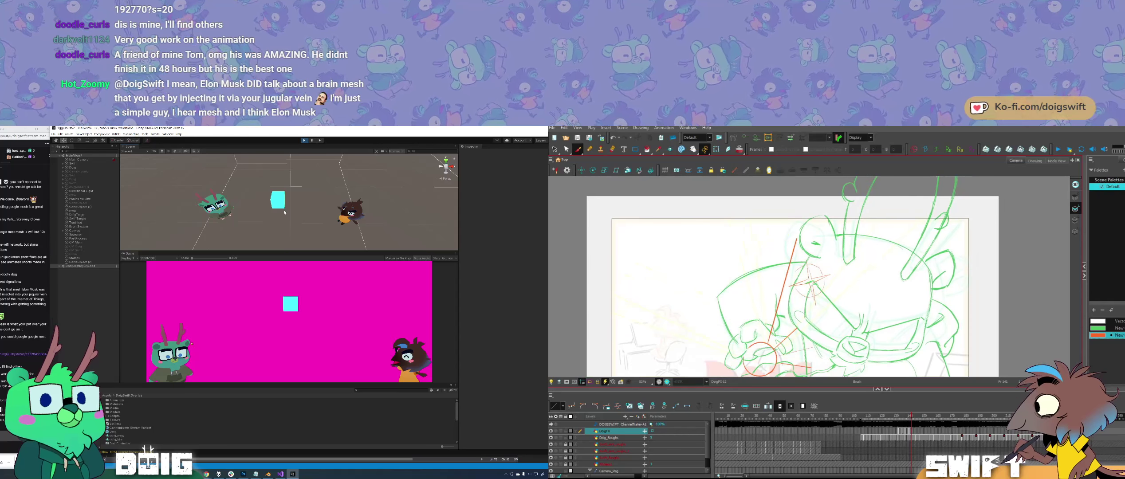
Step: Undo the upper-right ray and redraw it longer, rising from the circle past the character's head
key(ctrl+z)
drag(769, 343, 802, 215)
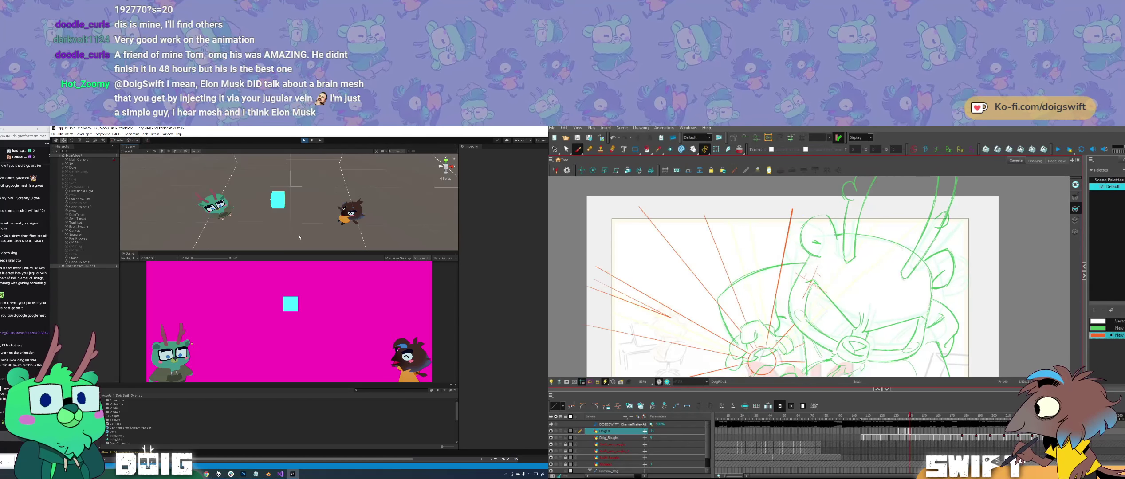
drag(299, 235, 274, 216)
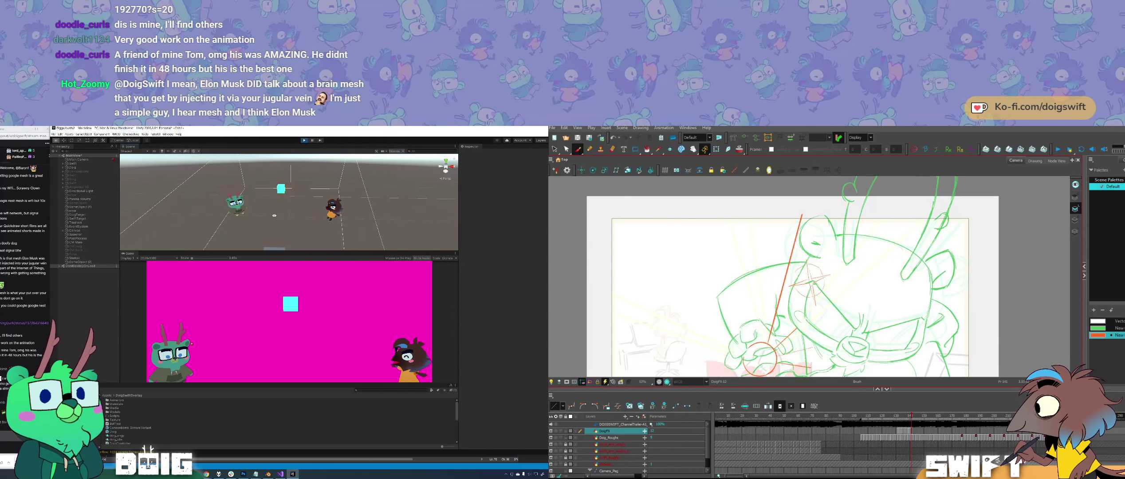
Step: Open Unity's Console and examine the warnings and errors logged at the start of the run
click(74, 385)
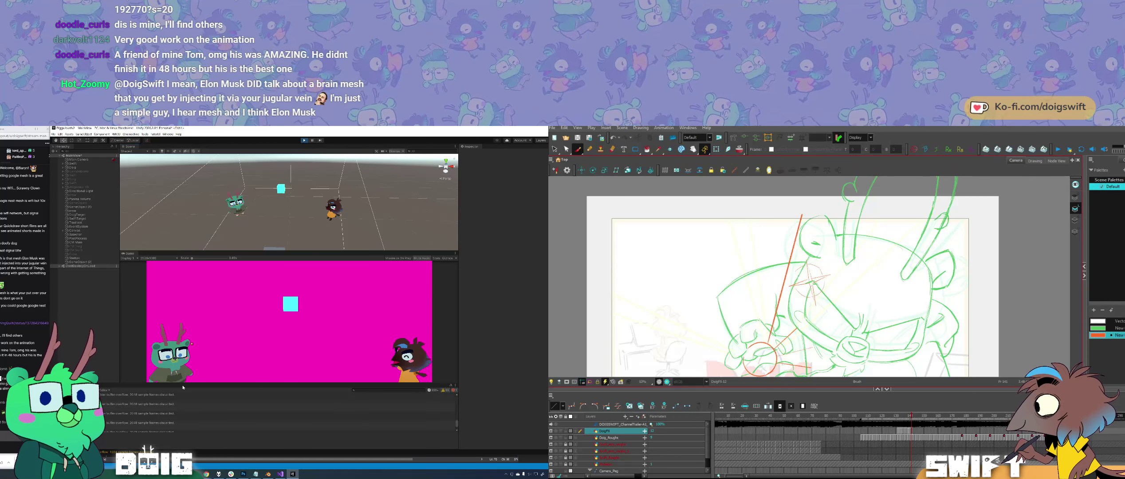
drag(183, 386, 197, 269)
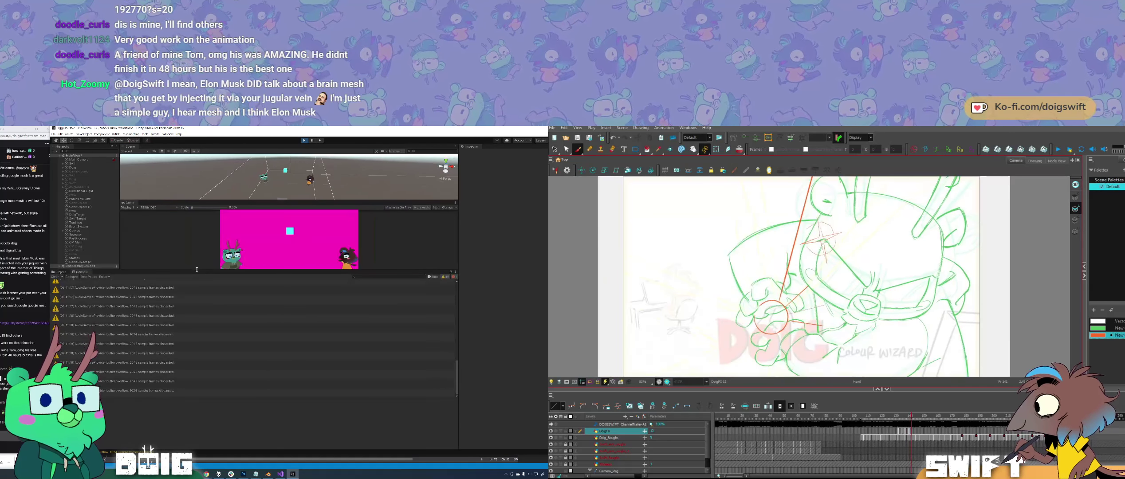
scroll(206, 347, up, 3)
click(206, 346)
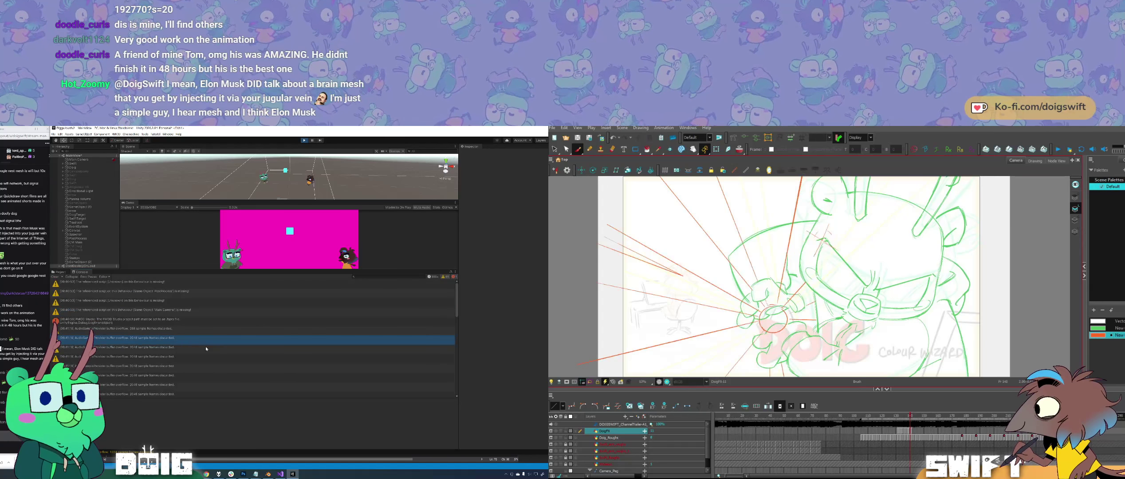
drag(208, 270, 216, 369)
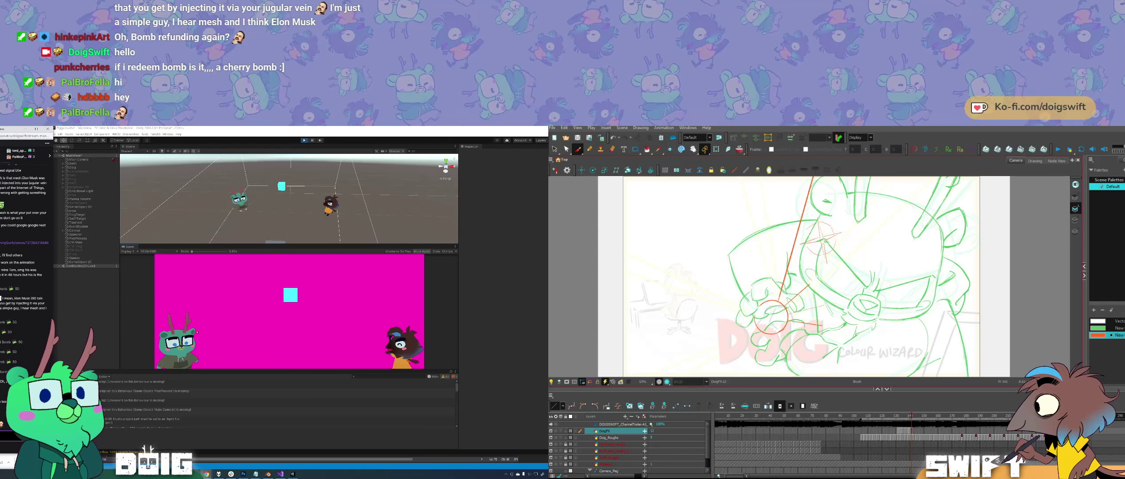
Step: Draw a long ray rising to the upper left from the circle, undo it, and redraw it slightly longer
drag(812, 266, 809, 298)
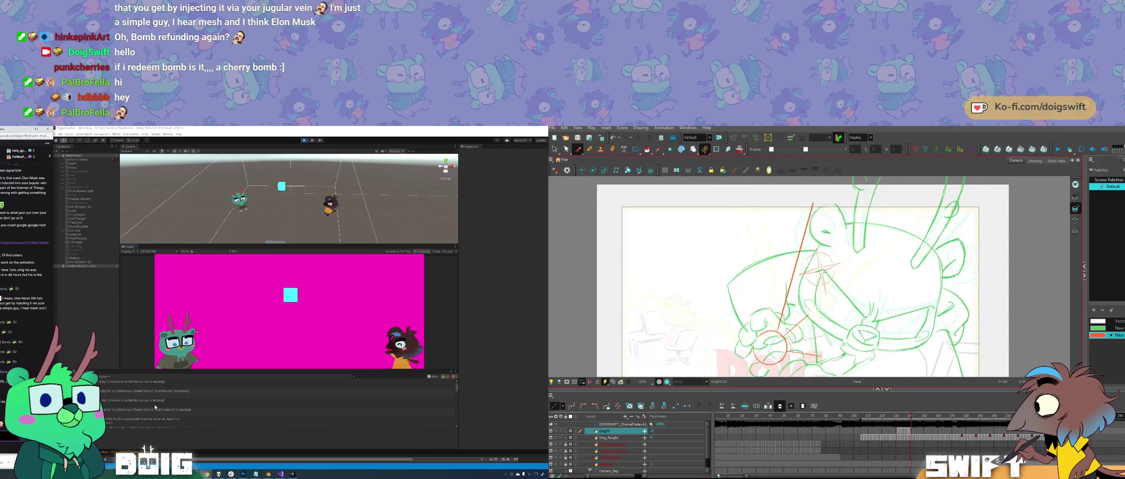
key(comma)
key(comma)
scroll(155, 404, down, 10)
key(period)
key(period)
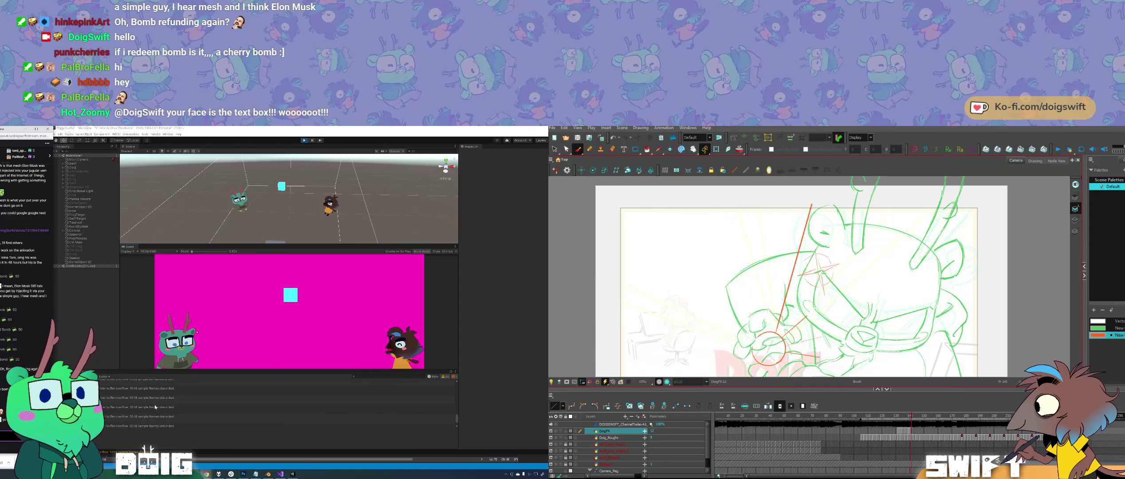
drag(764, 332, 740, 206)
scroll(155, 407, up, 10)
scroll(156, 407, up, 10)
key(ctrl+z)
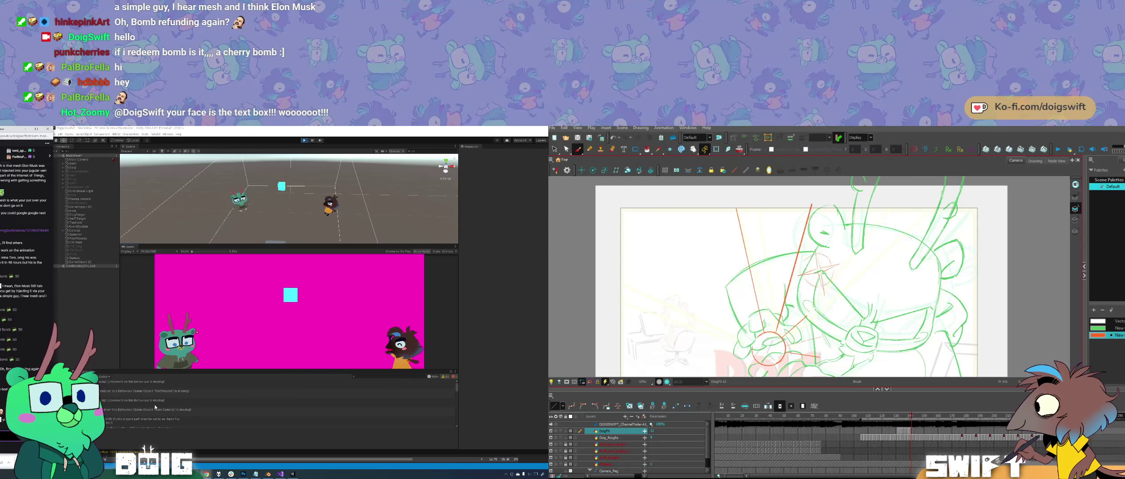
drag(762, 331, 729, 197)
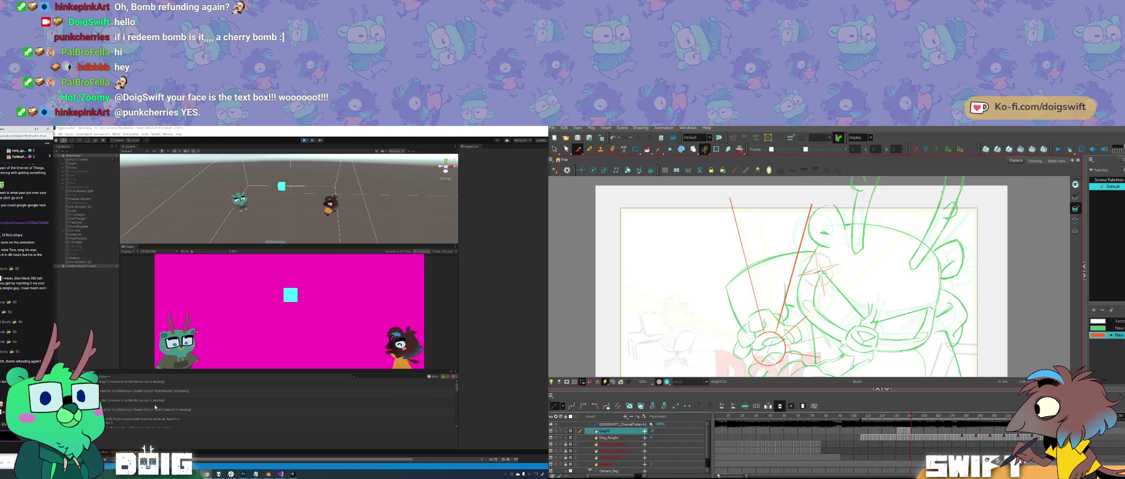
Step: Add thin rays to the upper left of the circle, and switch to OBS to hide the desktop capture source
mouse_move(764, 329)
mouse_down()
mouse_move(700, 200)
mouse_move(759, 338)
mouse_up()
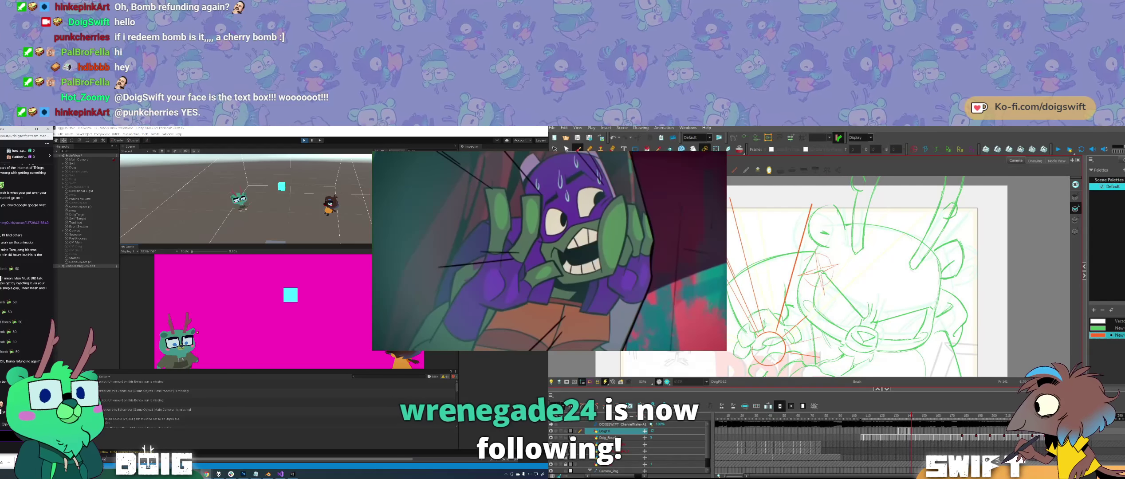
key(alt+Tab)
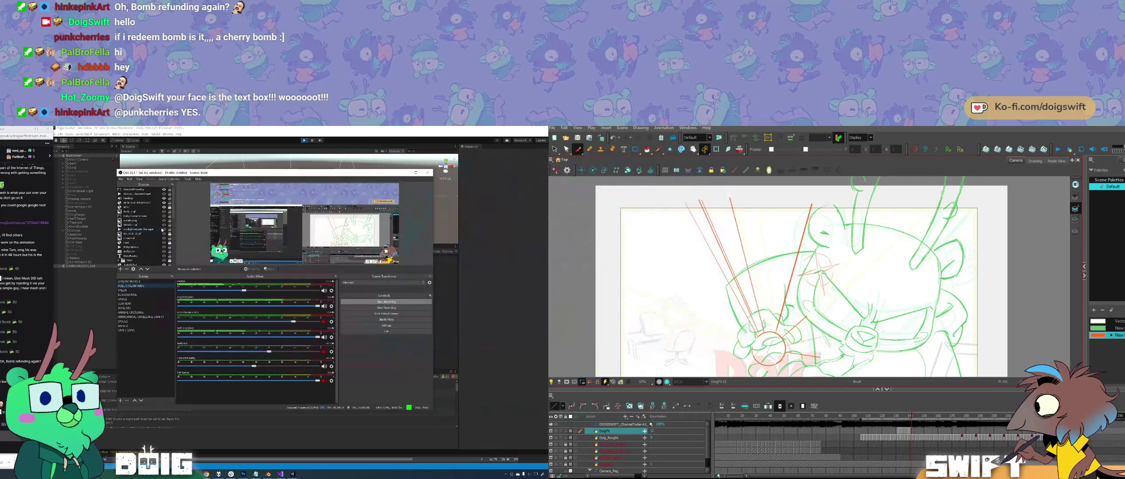
scroll(170, 207, down, 5)
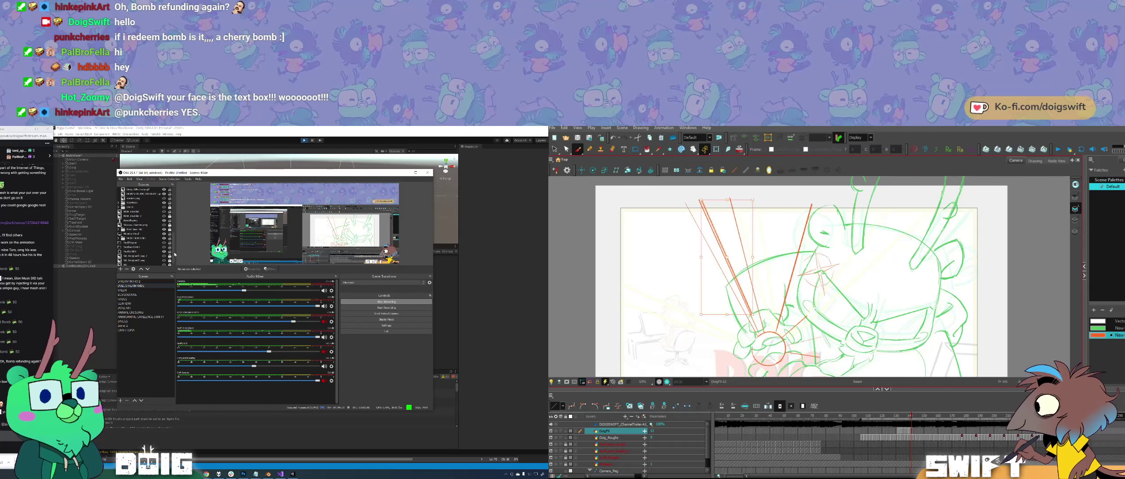
key(alt+b)
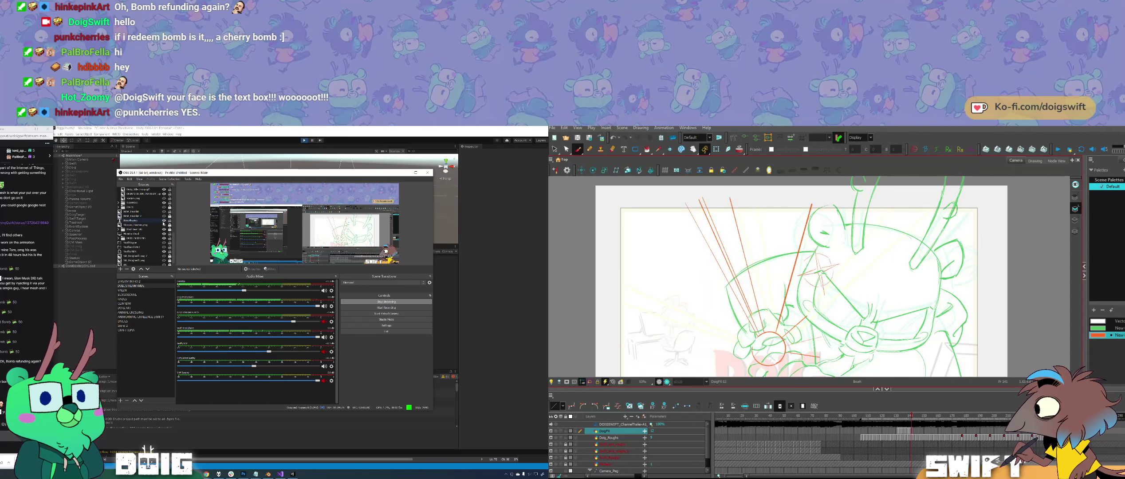
drag(772, 356, 779, 325)
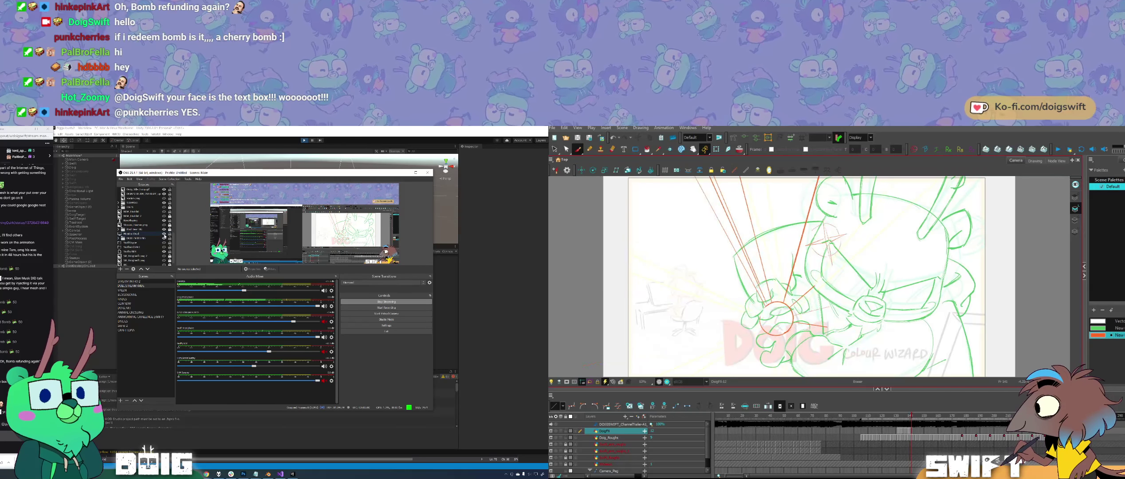
click(164, 239)
Step: Flip between the neighbouring animation frames to compare the spacing of the upper-left rays
key(period)
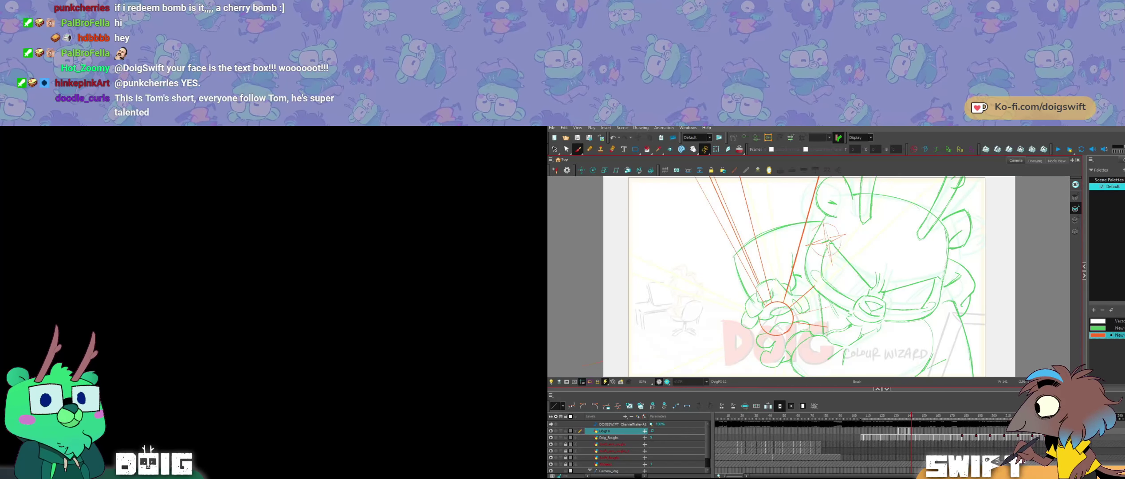
key(comma)
key(comma)
key(period)
key(period)
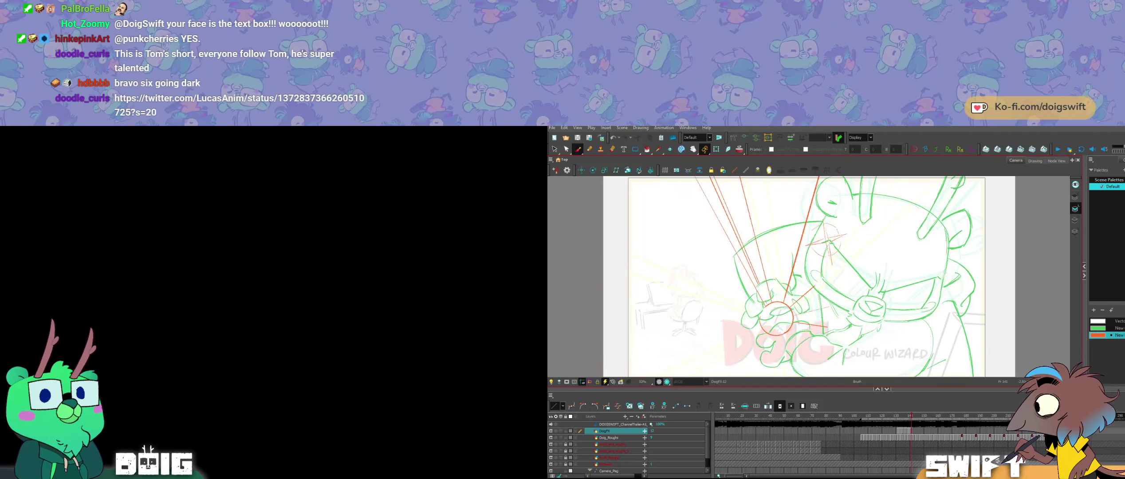
key(comma)
key(period)
key(comma)
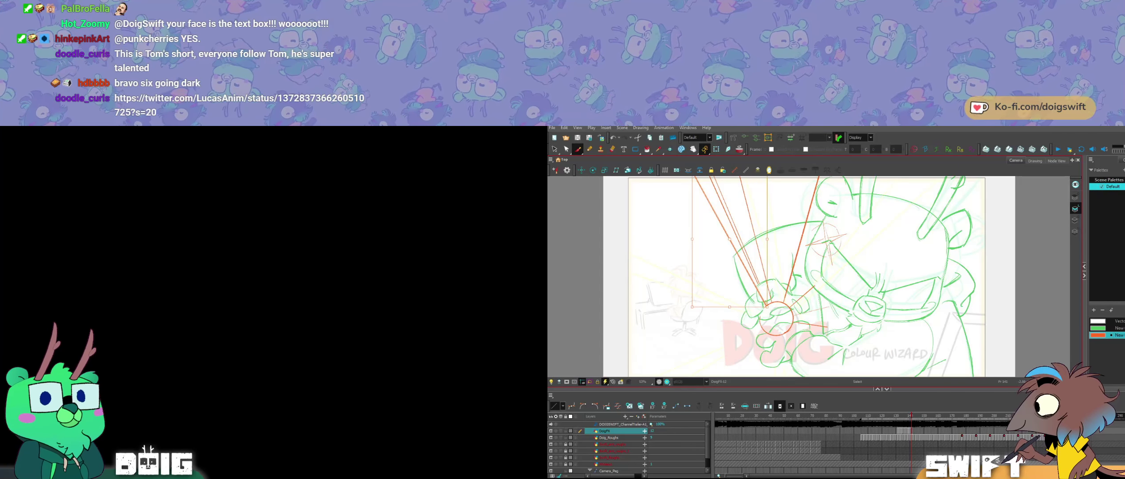
key(period)
key(period)
key(comma)
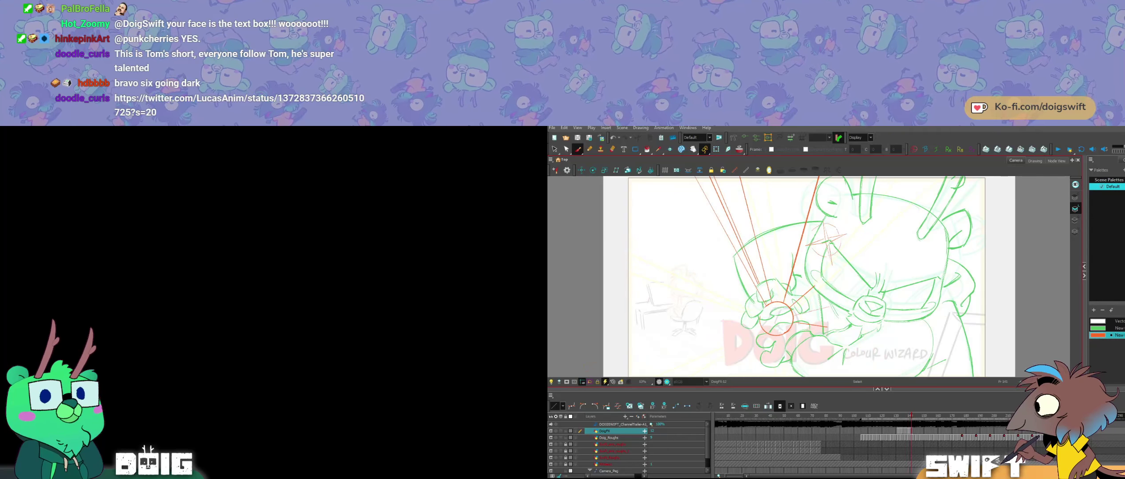
Step: Select and rework the thin rays rising to the upper left of the circle, comparing them with the previous frames
click(738, 241)
key(Delete)
click(743, 251)
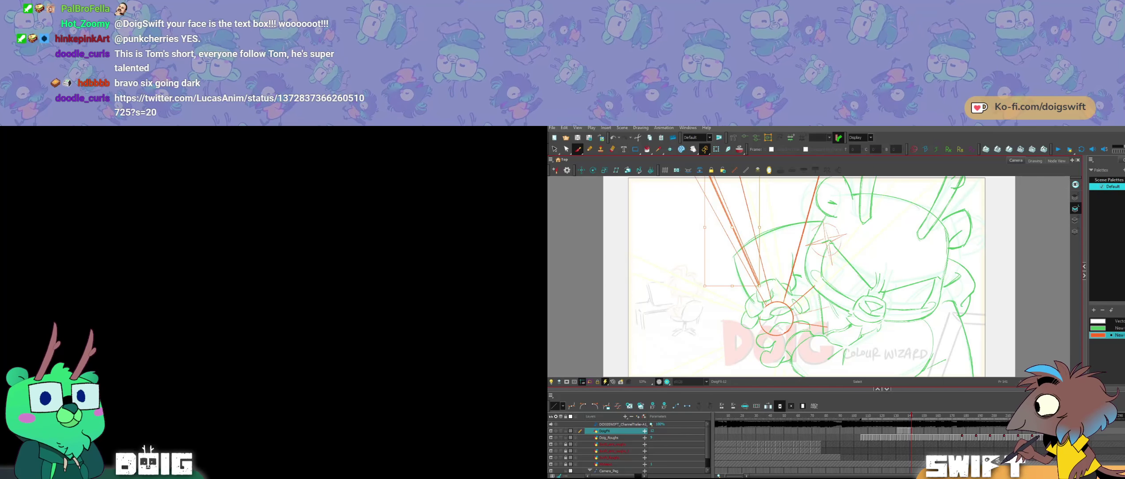
key(Delete)
key(comma)
key(comma)
key(period)
key(period)
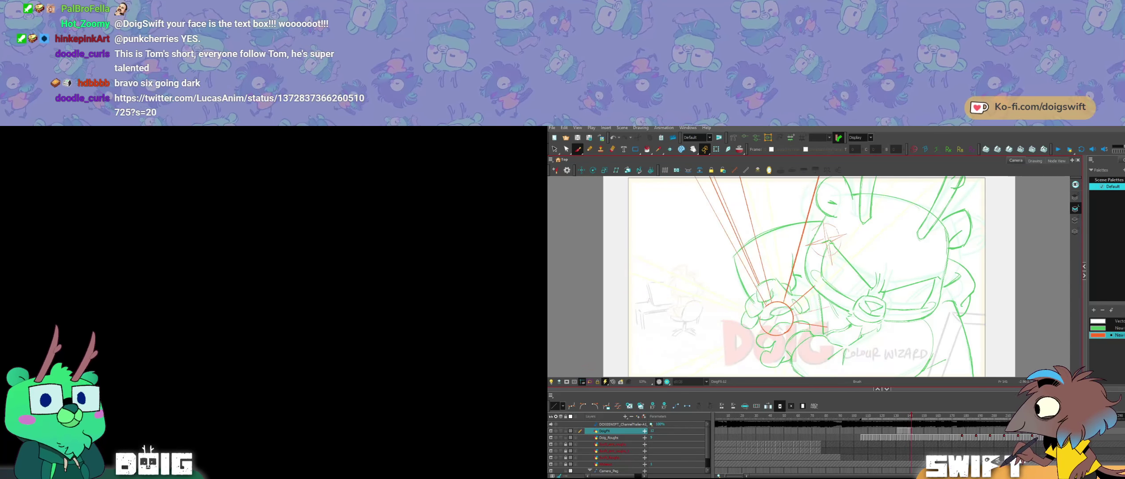
key(comma)
key(period)
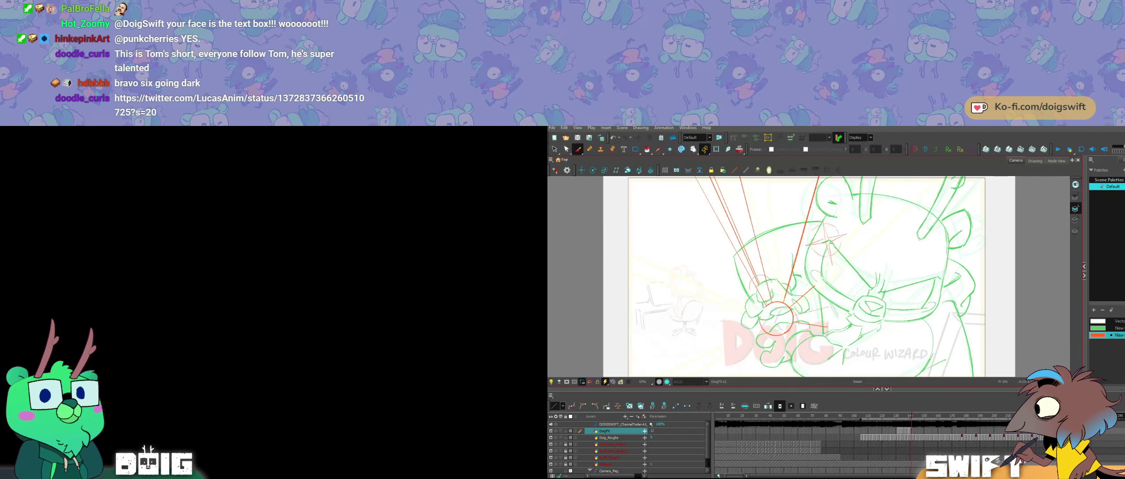
Step: Adjust another upper-left ray near the character's fingers and check its movement against the adjacent frames
drag(750, 287, 770, 285)
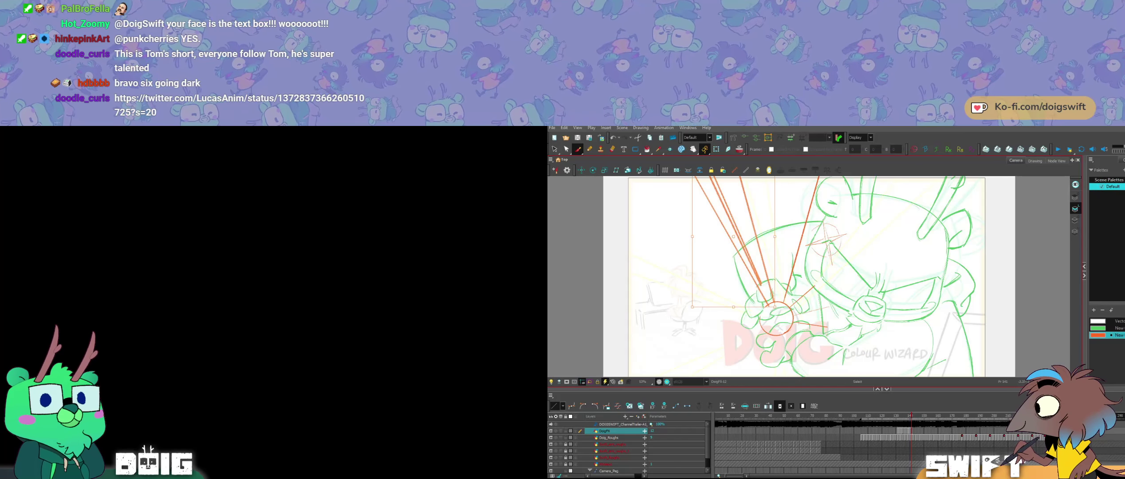
key(comma)
key(comma)
key(period)
key(period)
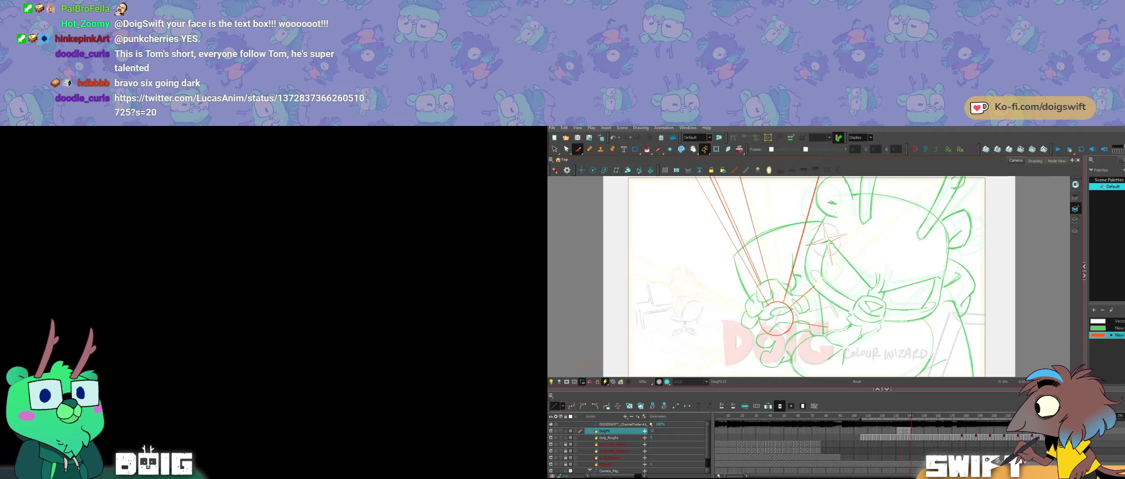
key(comma)
key(period)
key(comma)
key(period)
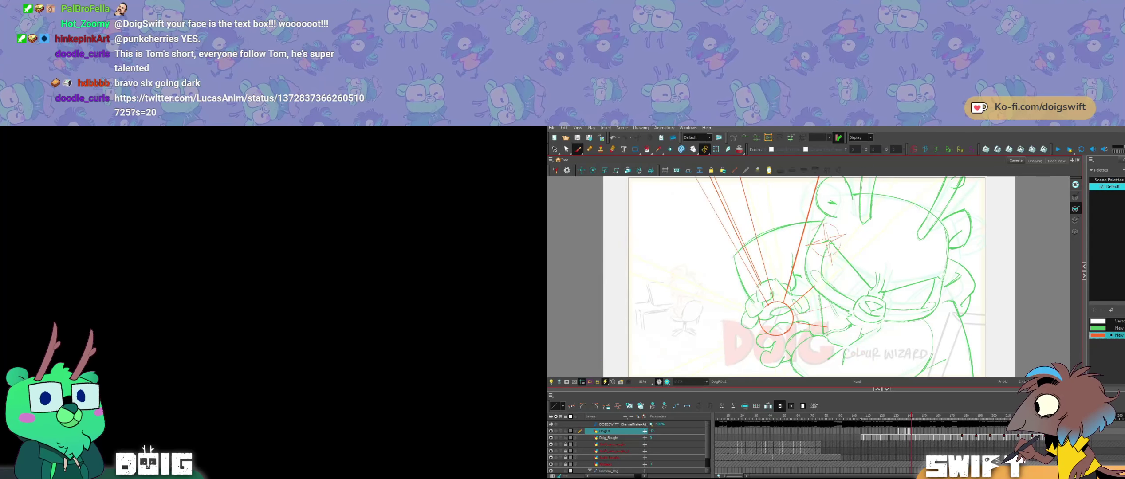
Step: Draw a long diagonal ray from beyond the frame's upper-left edge to the circle, checking it against the earlier frames
drag(798, 284, 822, 290)
key(comma)
key(comma)
key(period)
key(period)
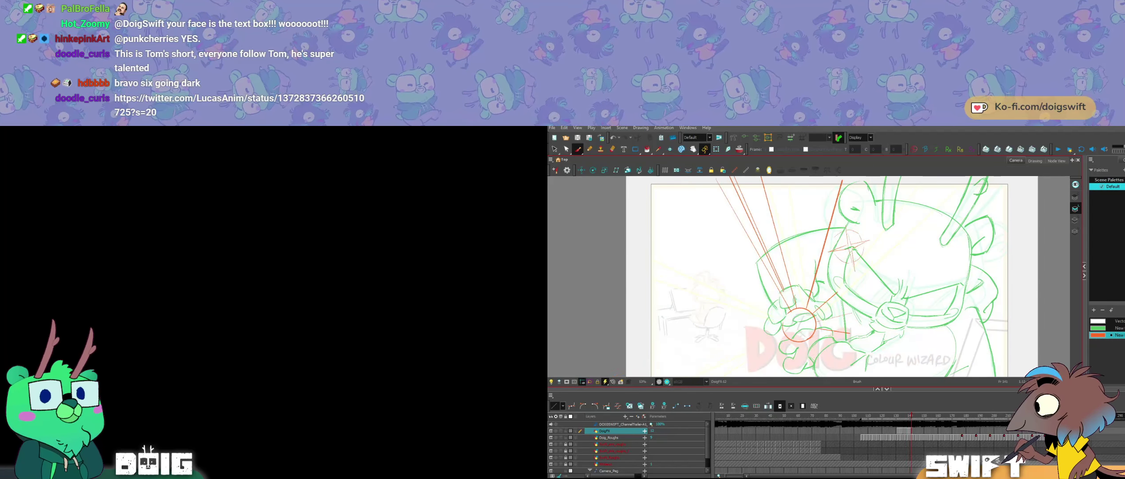
mouse_move(634, 213)
mouse_down()
mouse_move(761, 284)
mouse_move(784, 318)
mouse_up()
key(comma)
key(comma)
key(period)
key(period)
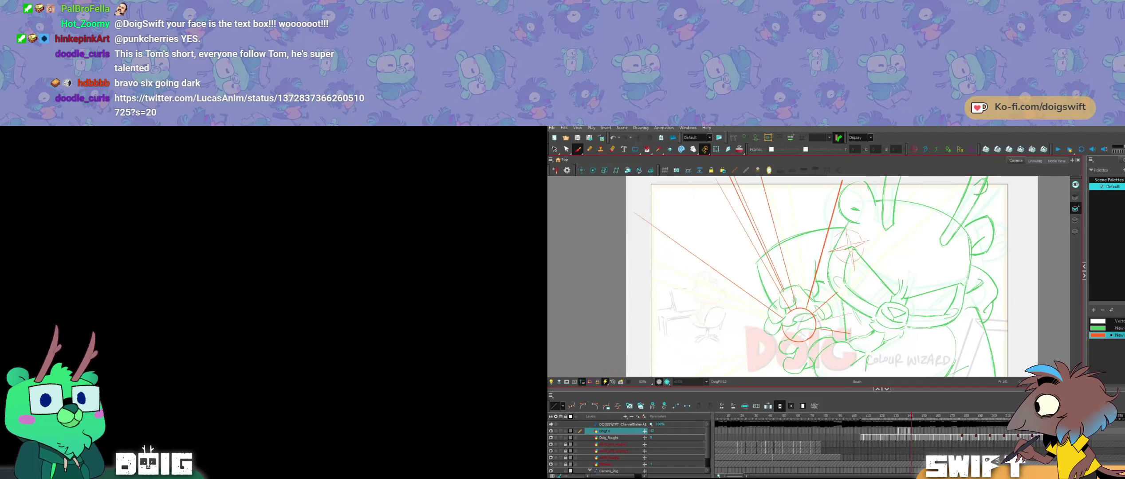
Step: Select the new diagonal ray and raise its outer end slightly, comparing its angle with the previous frames
ctrl+click(710, 265)
key(comma)
key(comma)
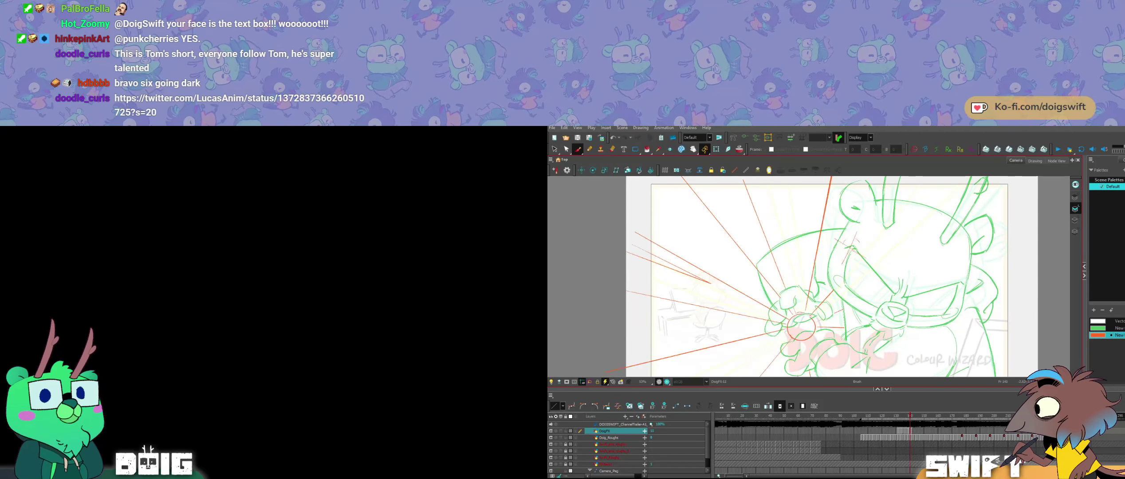
key(period)
key(period)
key(comma)
key(period)
key(comma)
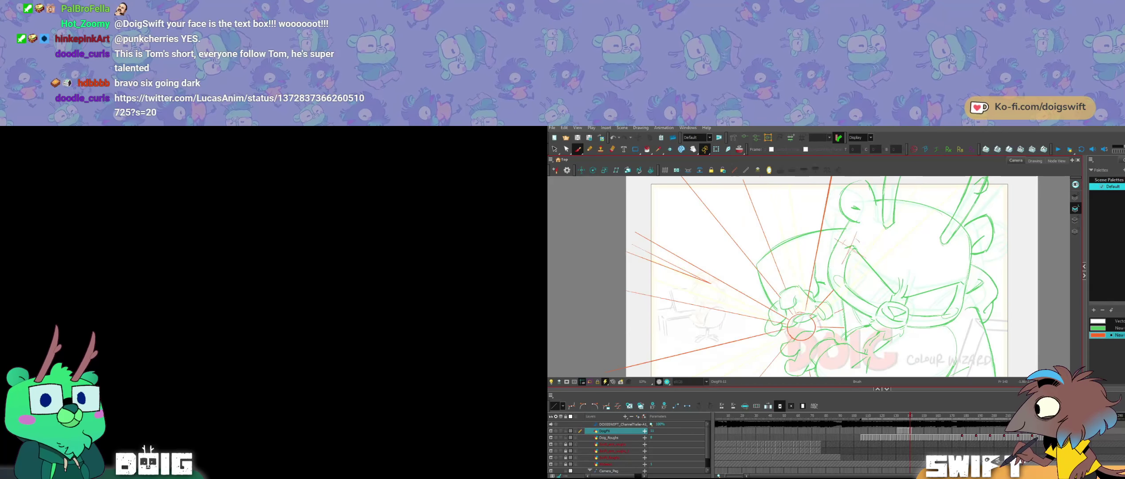
key(period)
ctrl+click(709, 265)
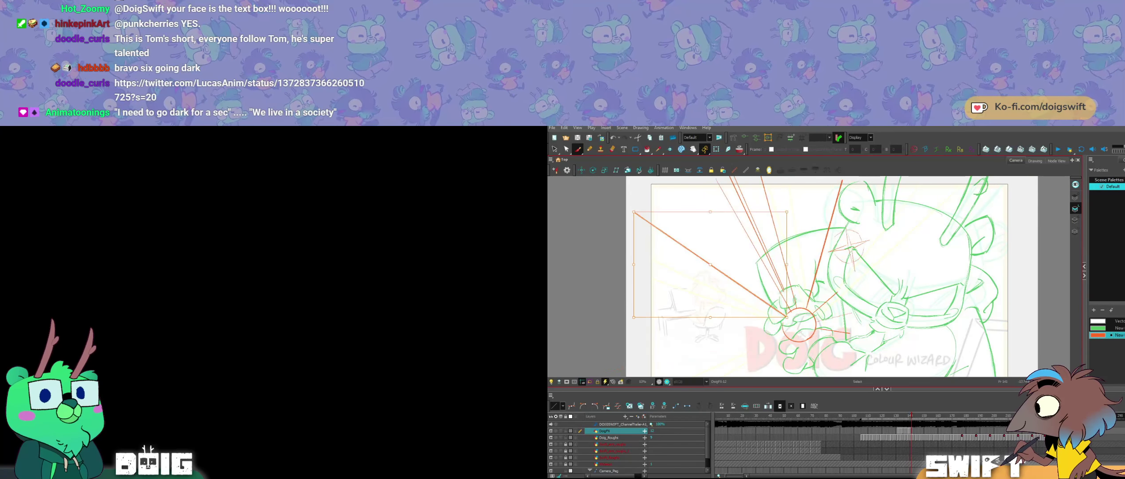
drag(633, 211, 637, 203)
key(comma)
key(period)
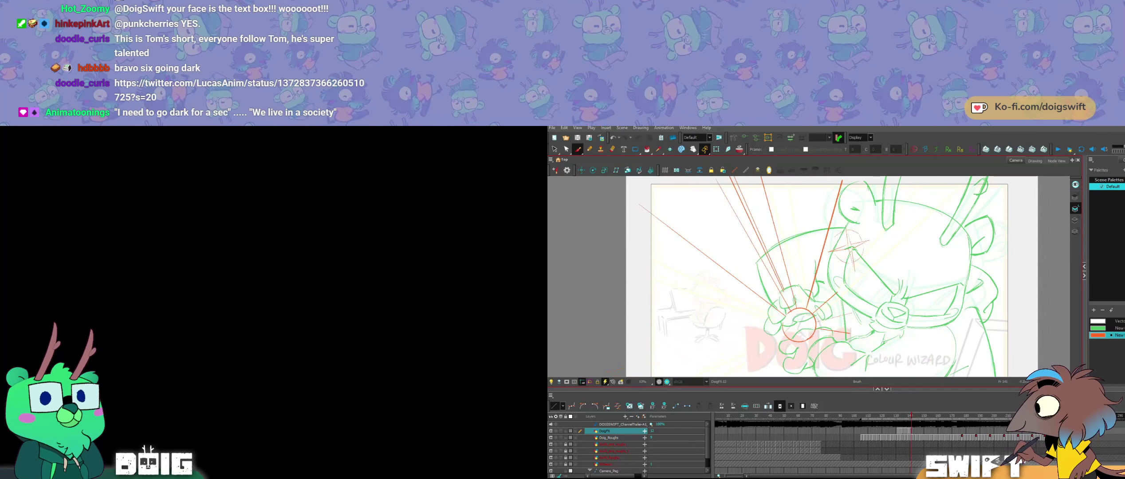
Step: Draw a flatter ray from beyond the frame's left edge down to the circle and compare it with the previous frames
drag(634, 269, 782, 322)
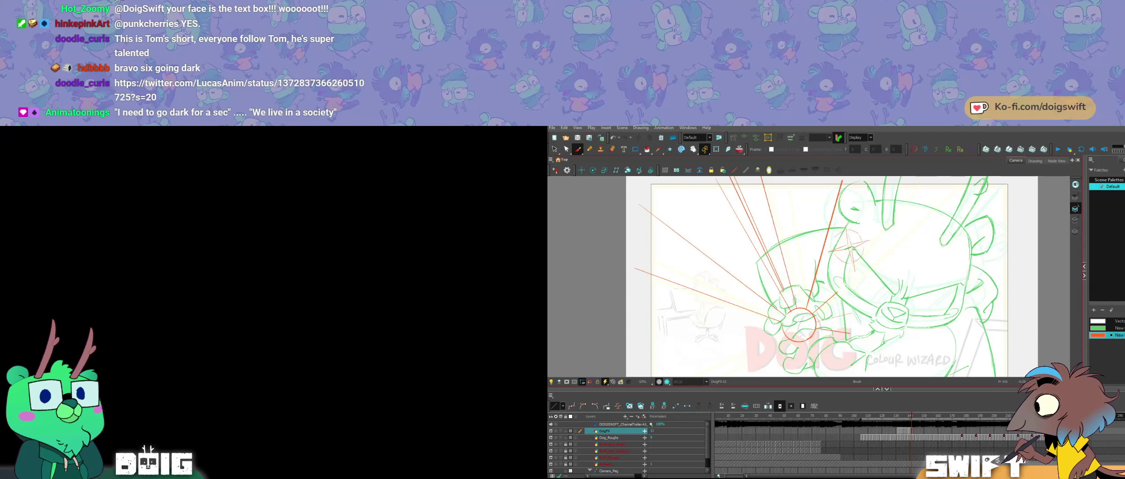
key(comma)
key(comma)
key(period)
key(period)
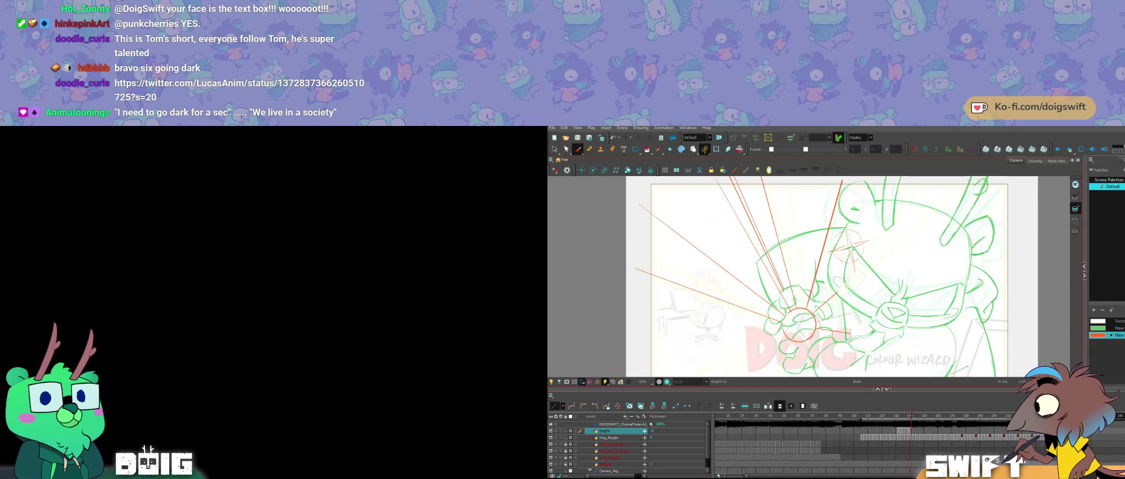
Step: Check the previous frames' rays and draw a long, shallow ray from the circle past the frame's lower-left edge
drag(821, 301, 818, 274)
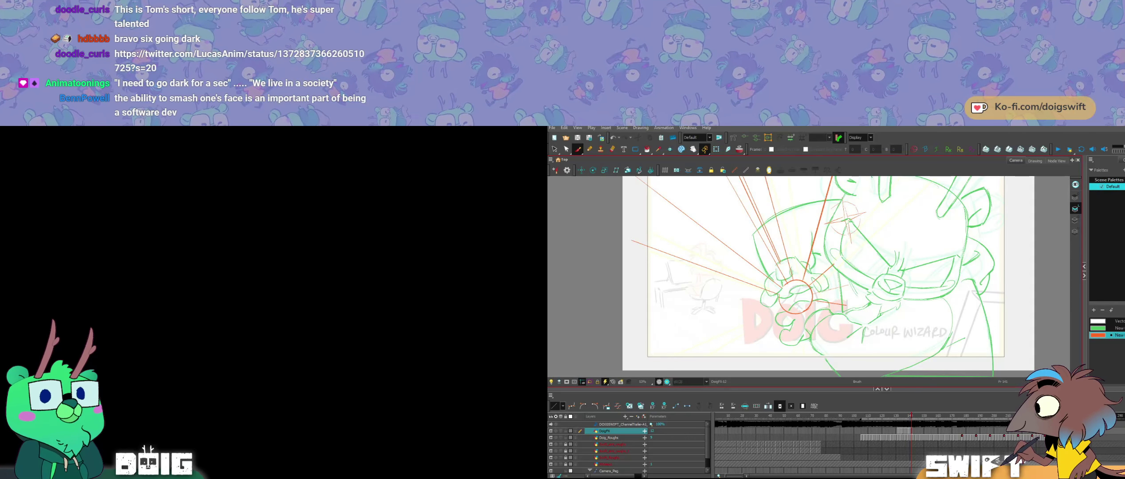
key(comma)
key(comma)
key(period)
key(period)
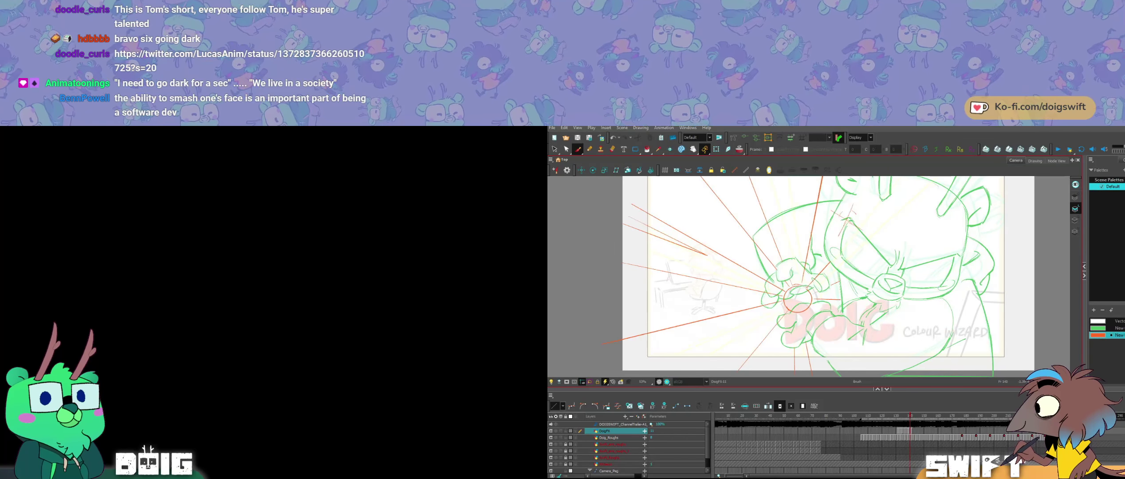
drag(777, 298, 588, 329)
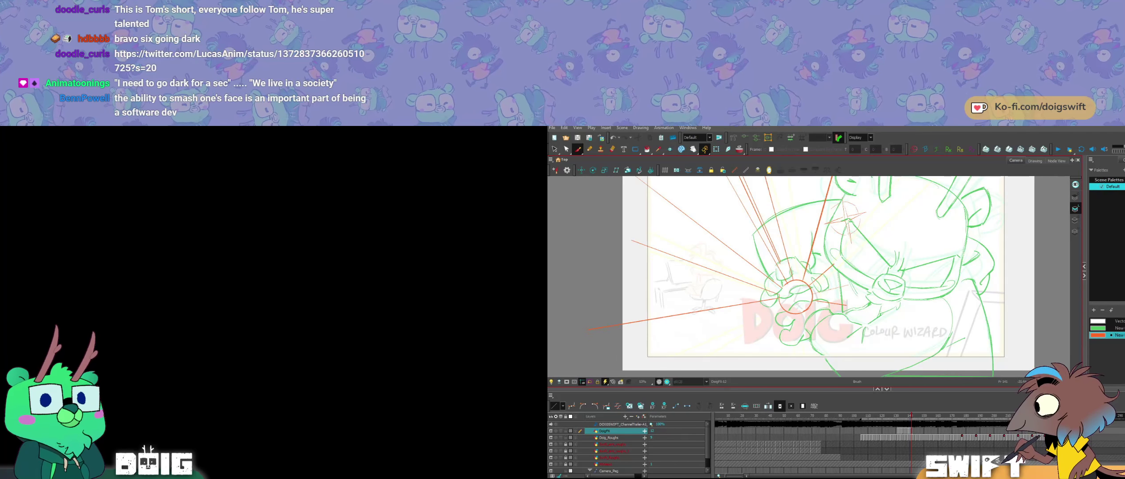
Step: Add a steeper ray toward the lower left of the circle and adjust the lower-left rays after comparing frames
key(comma)
key(comma)
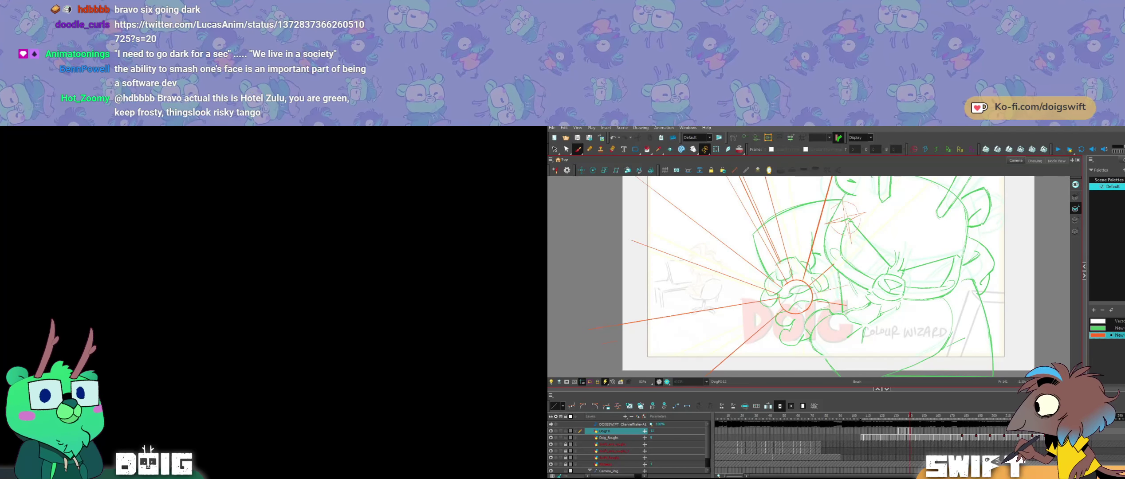
key(period)
key(period)
key(comma)
key(comma)
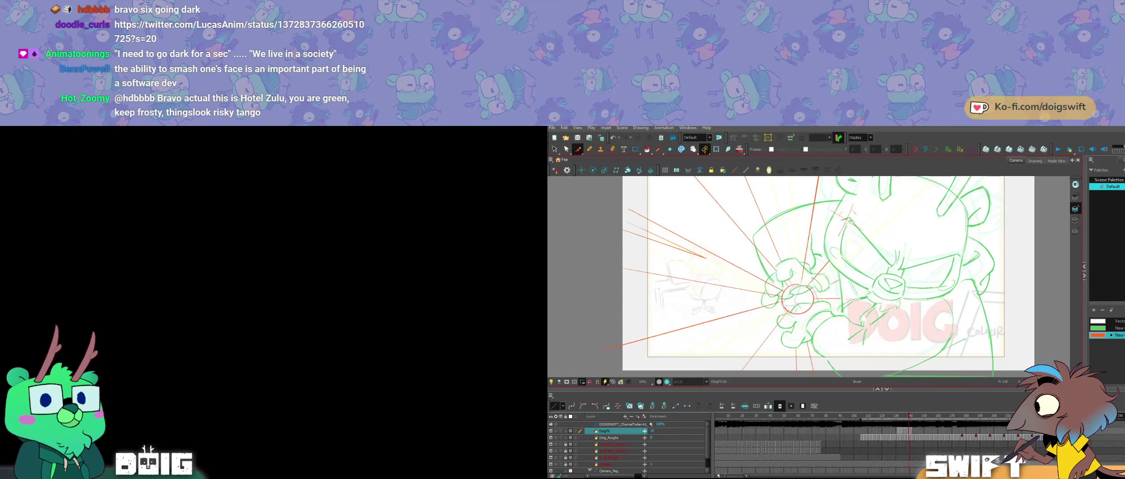
key(period)
key(period)
mouse_move(756, 352)
mouse_down()
mouse_move(689, 294)
mouse_move(695, 309)
mouse_up()
drag(781, 295, 785, 298)
key(alt+b)
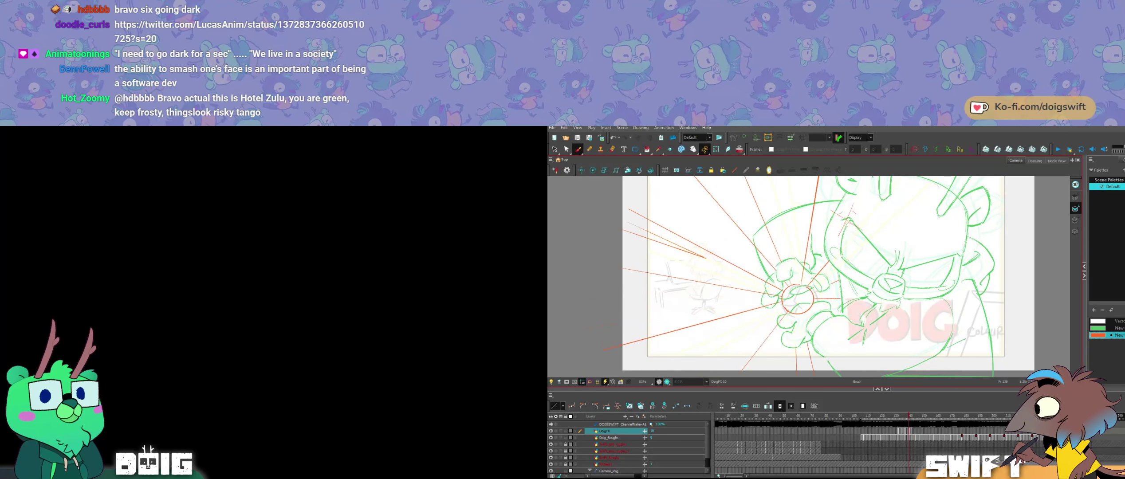
Step: Draw two short rays running down from the circle to below the frame, matching them against the previous frames
key(comma)
key(comma)
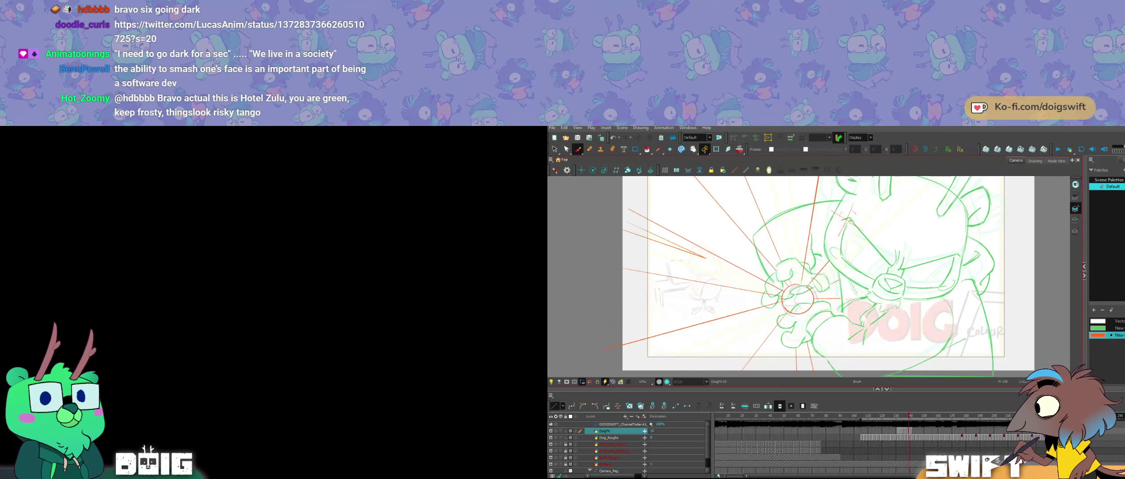
key(period)
key(period)
drag(790, 314, 779, 370)
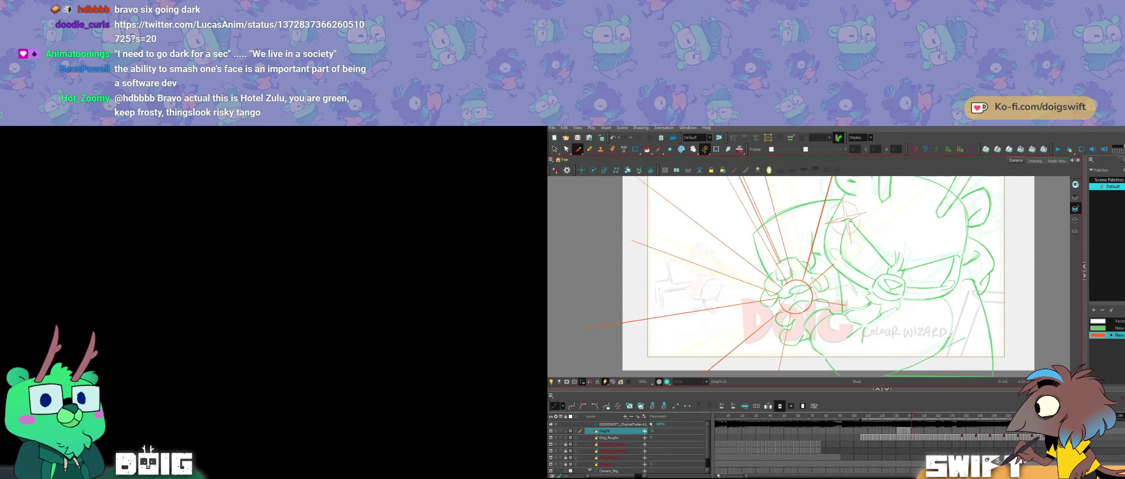
drag(801, 315, 805, 371)
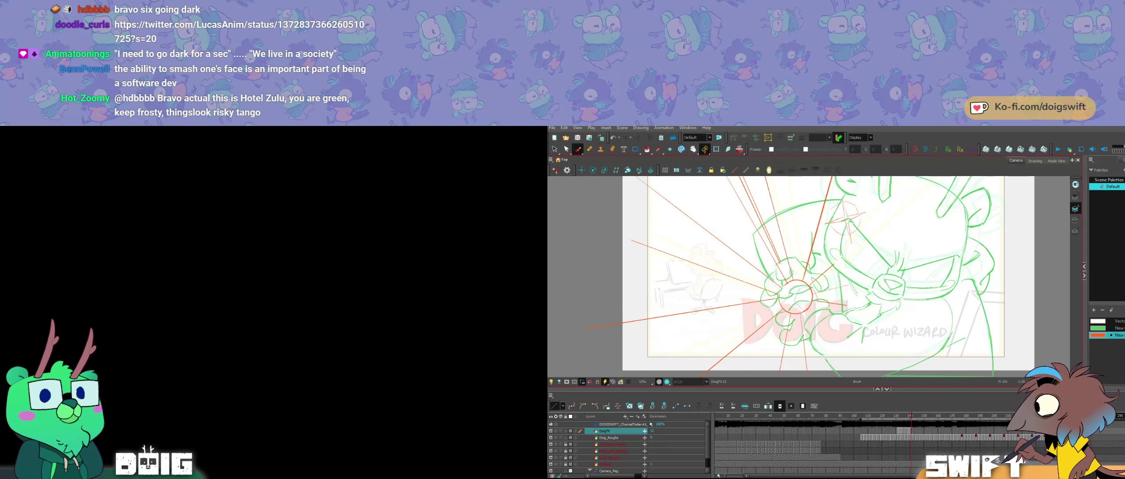
key(comma)
key(comma)
key(period)
key(period)
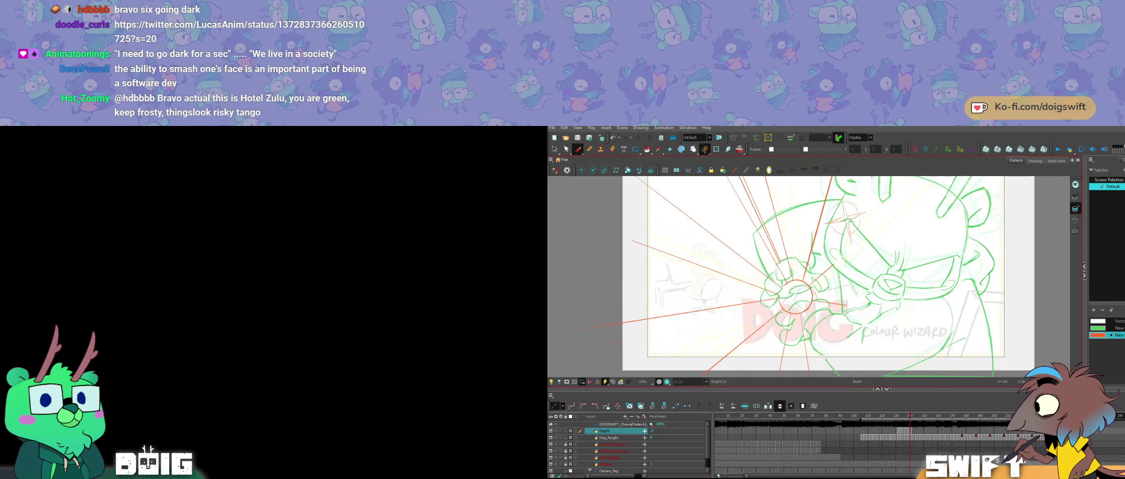
Step: Recheck the lower rays against the previous frames and adjust the rays beneath the circle
key(comma)
key(comma)
key(period)
key(period)
drag(780, 330, 804, 335)
key(alt+b)
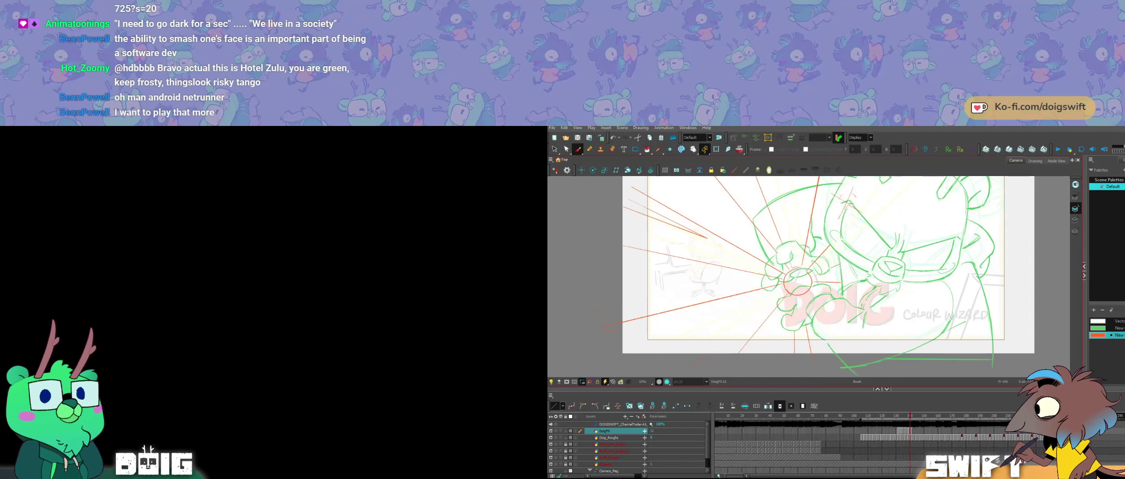
drag(837, 257, 833, 284)
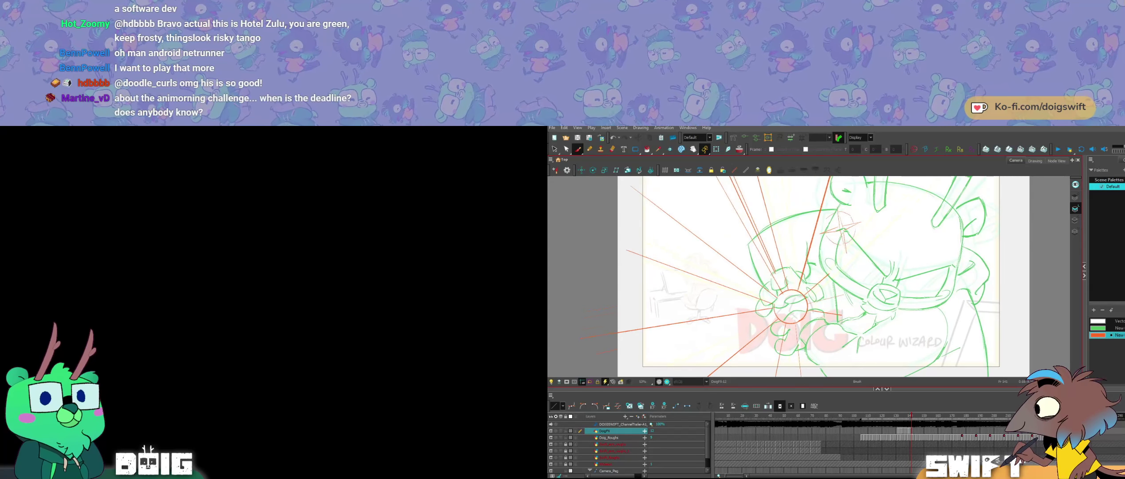
Step: Compare the neighbouring frames and draw a ray from the circle toward the frame's lower-right edge
key(comma)
key(comma)
key(period)
key(period)
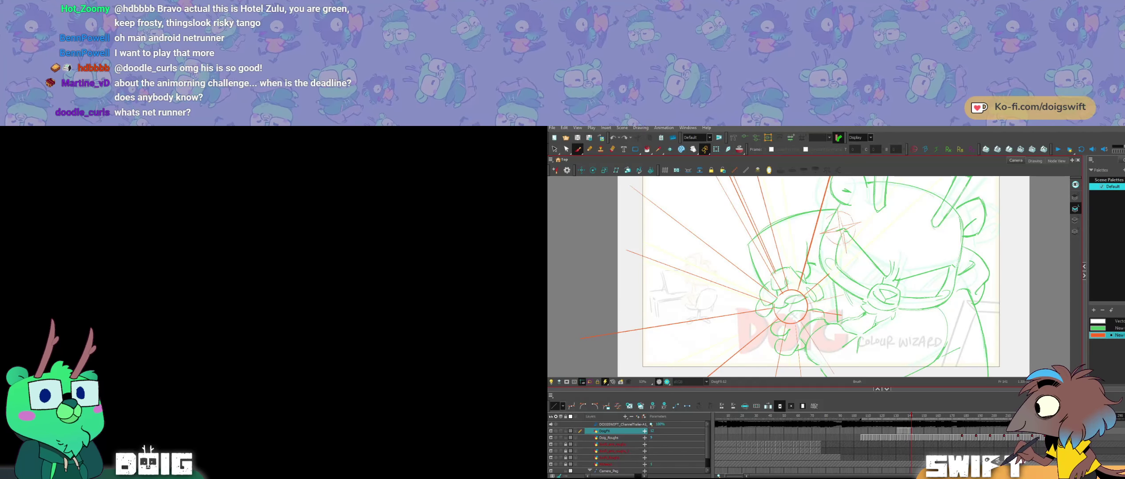
drag(805, 318, 904, 371)
key(comma)
key(comma)
key(period)
key(period)
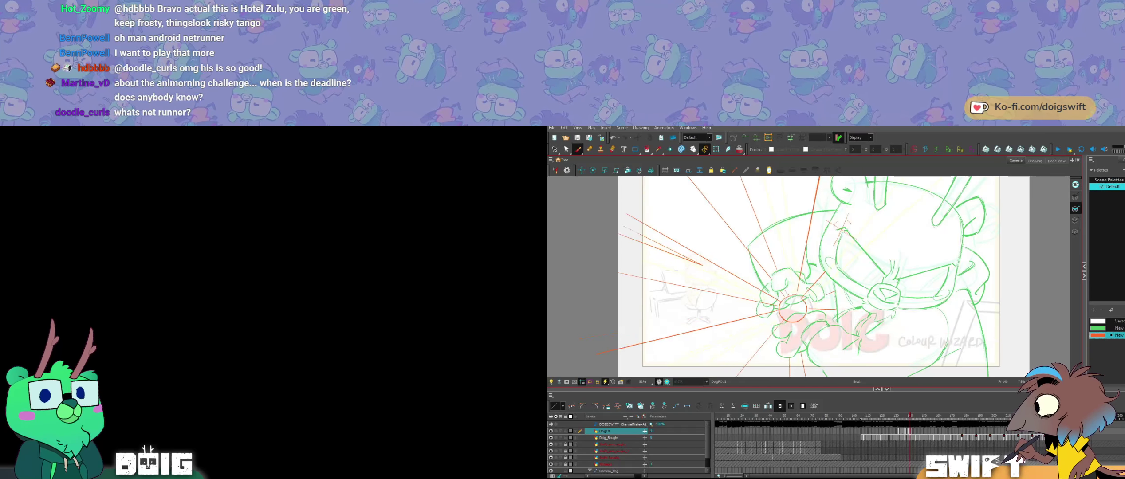
key(period)
key(comma)
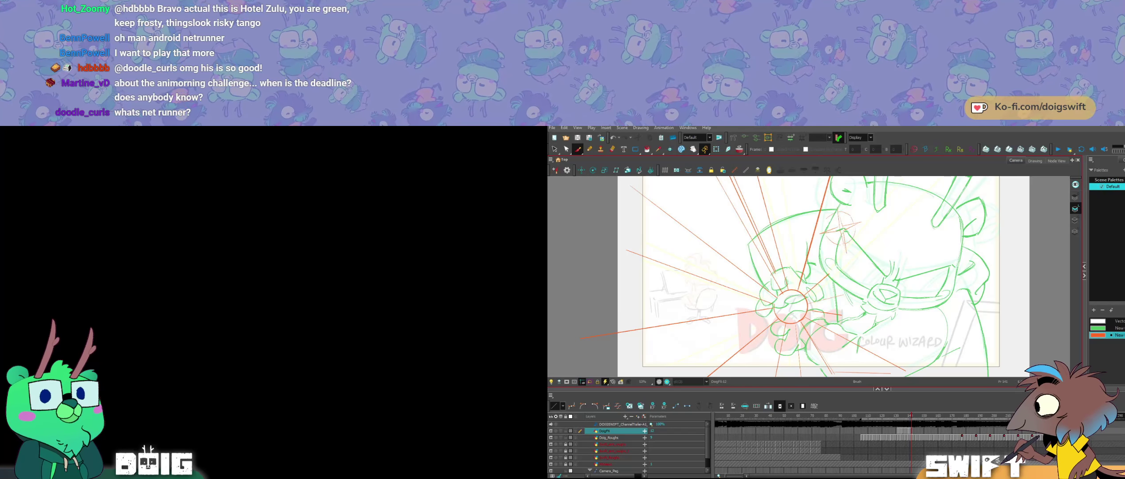
Step: Flip back and forth through the neighbouring frames to examine how the lower rays move around the circle
key(comma)
key(comma)
key(period)
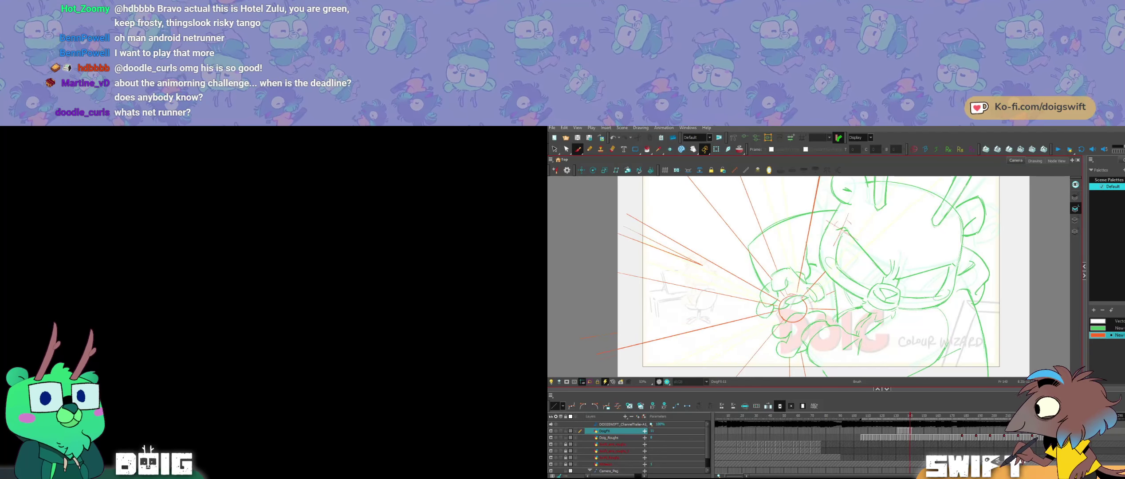
key(comma)
key(period)
key(comma)
key(period)
key(comma)
key(comma)
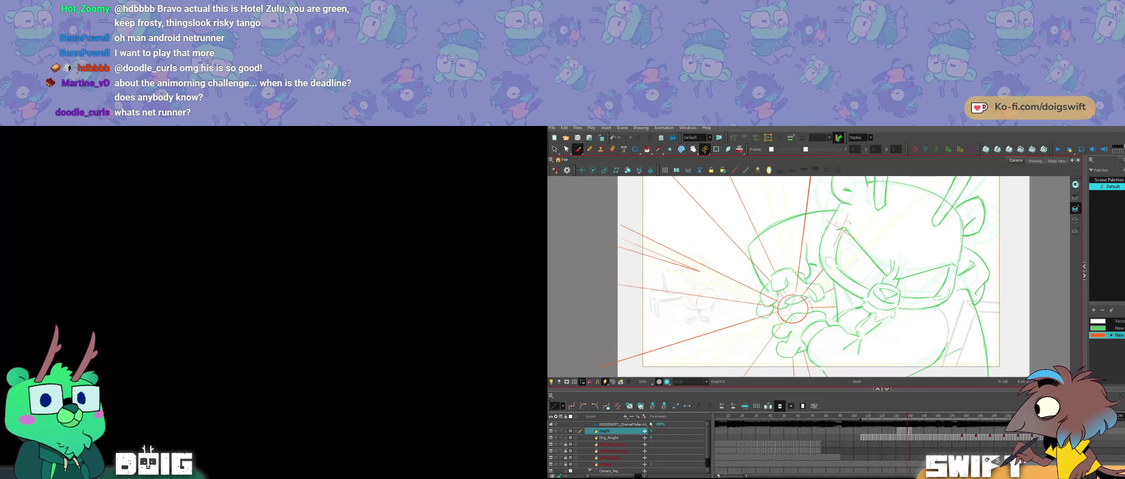
key(period)
key(period)
key(period)
key(period)
key(comma)
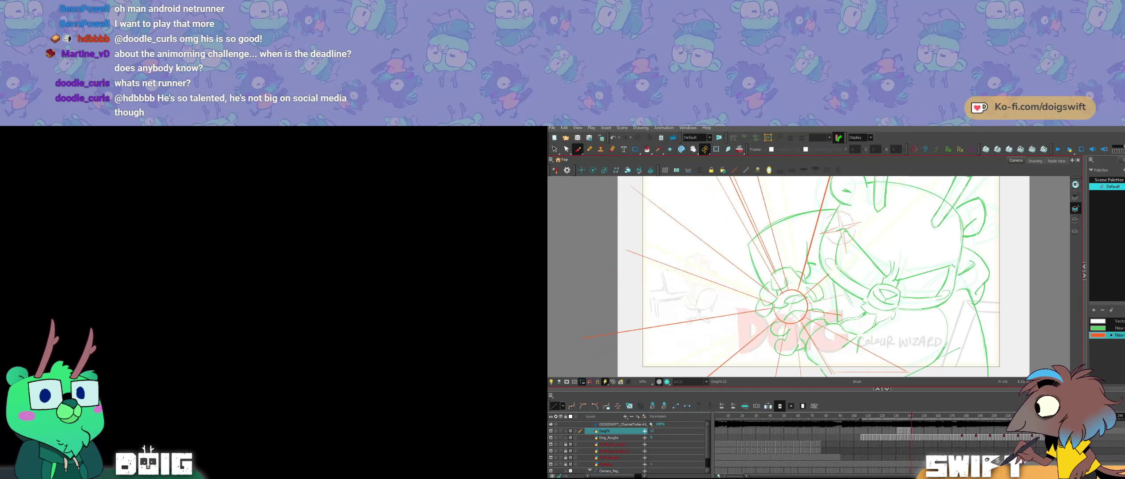
key(comma)
key(period)
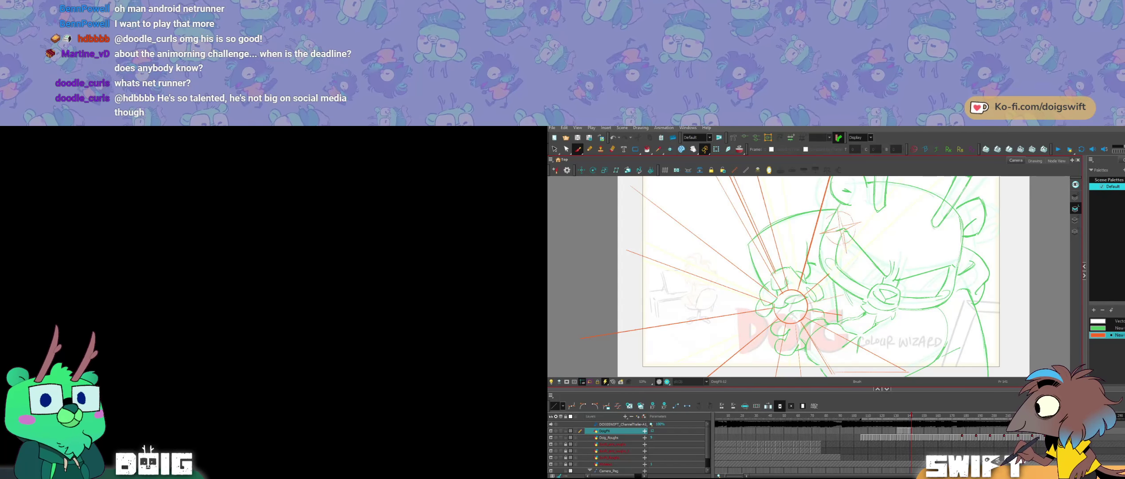
key(period)
key(period)
Step: Extend the ray drawing's exposure on the timeline and check its rays against the earlier frames
key(F5)
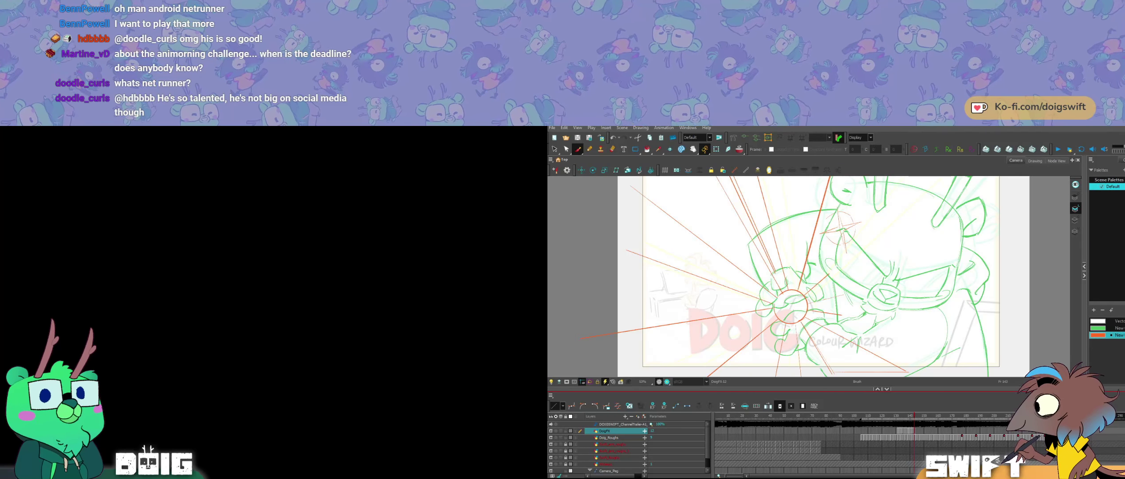
key(comma)
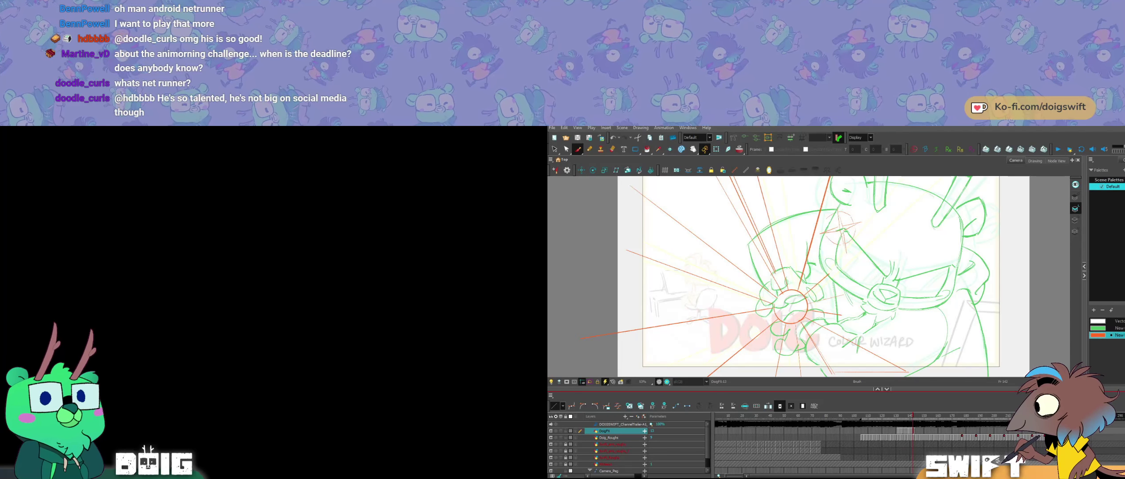
key(comma)
key(comma)
key(comma)
key(comma)
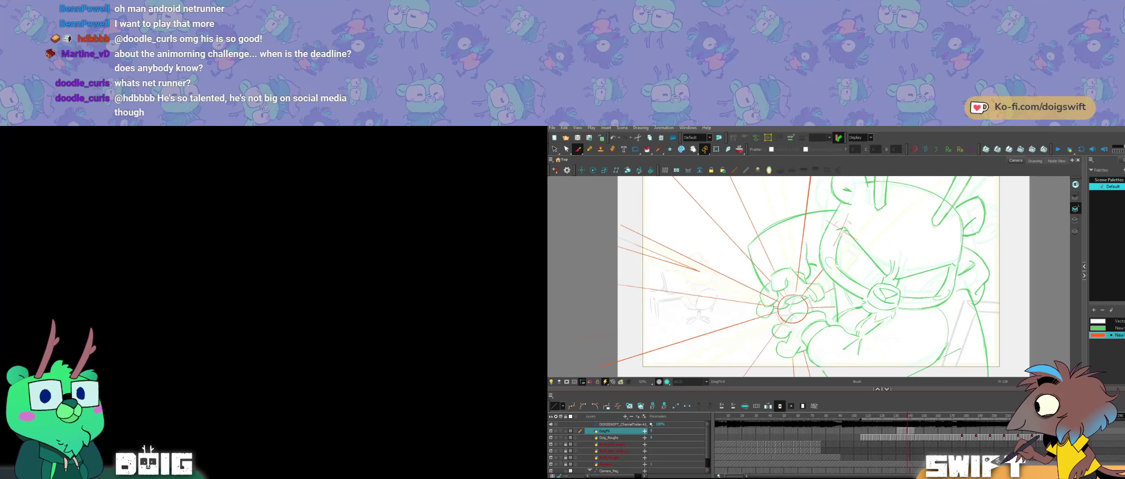
key(period)
key(period)
key(period)
key(period)
key(period)
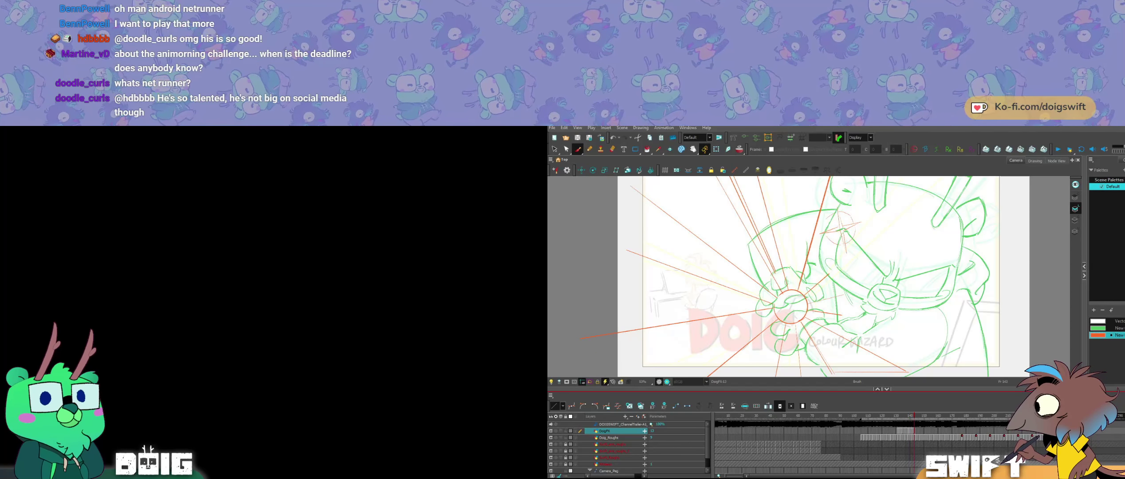
Step: Select the circle at the centre of the rays, enlarge it slightly and compare it with the previous frames
click(806, 306)
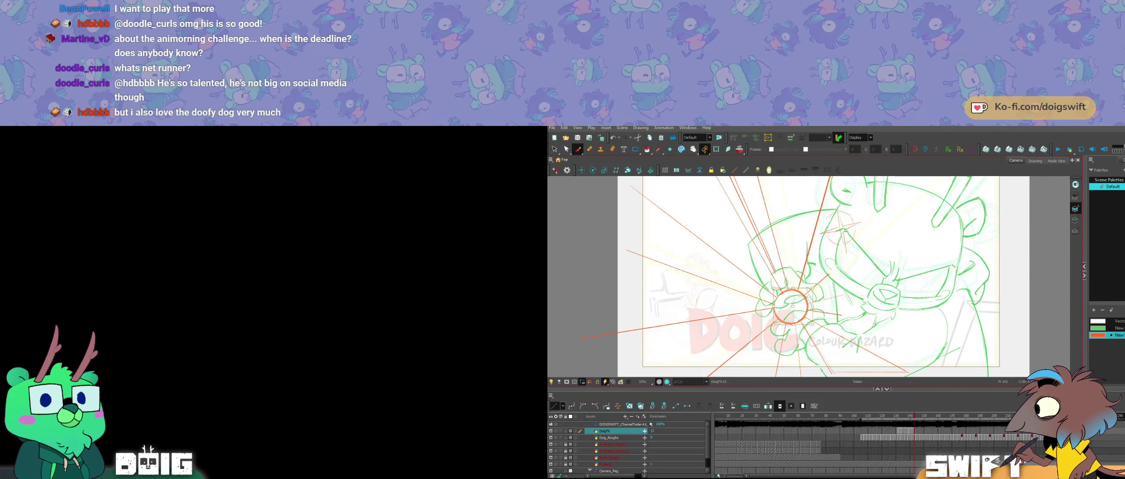
drag(813, 289, 816, 285)
key(f)
key(f)
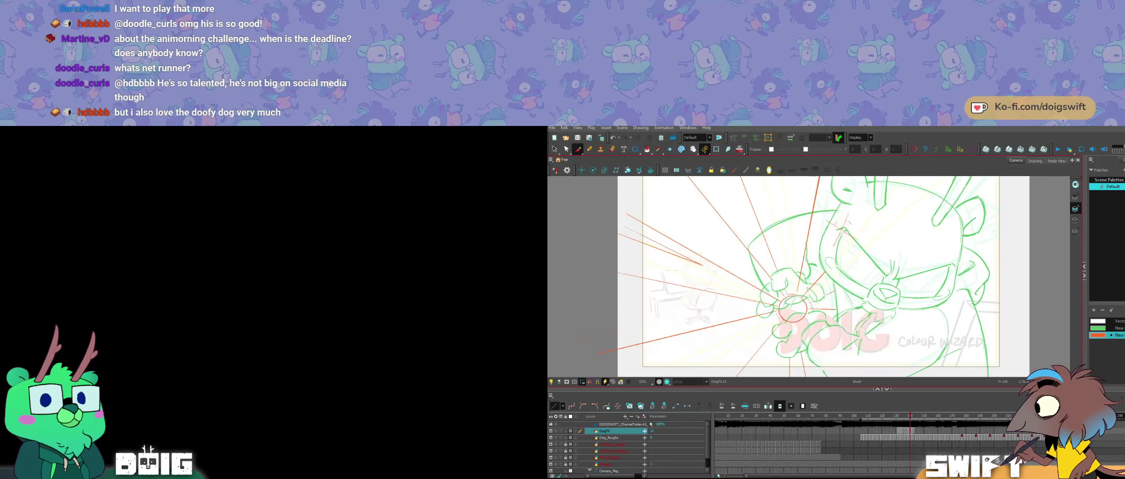
key(g)
key(period)
key(comma)
key(period)
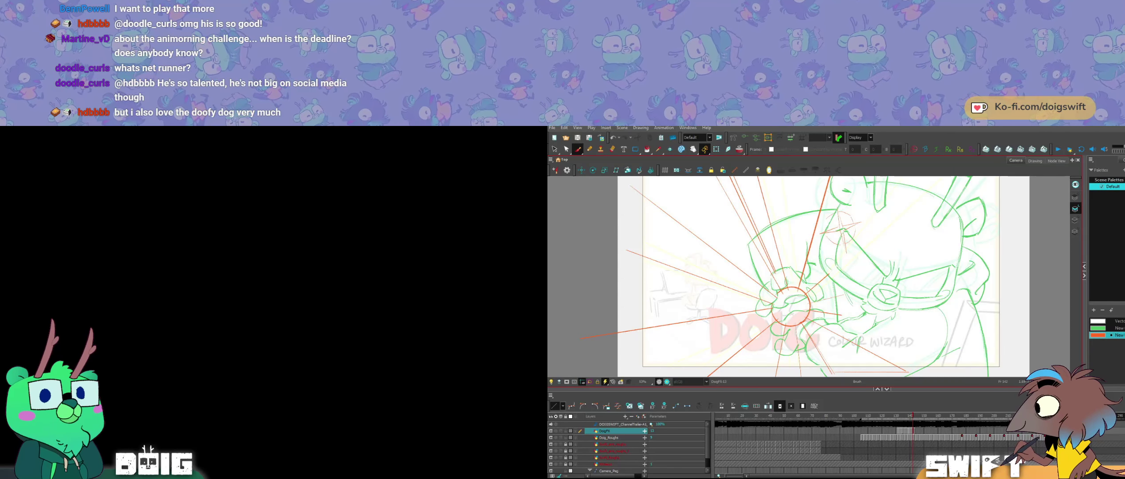
Step: Switch to the brush and mark the gaps between rays with small crosses around the circle on the previous frame
key(alt+b)
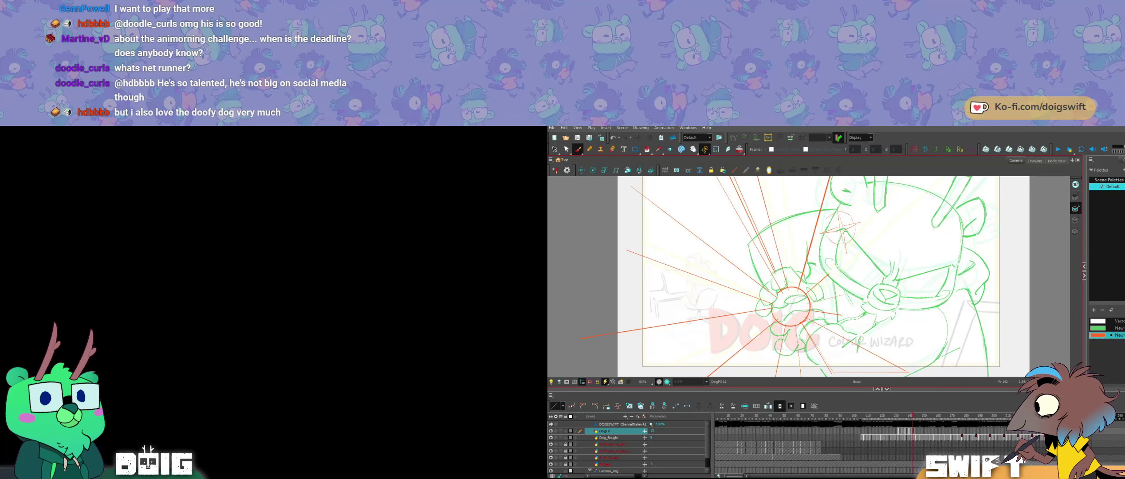
key(comma)
key(comma)
key(comma)
key(period)
key(period)
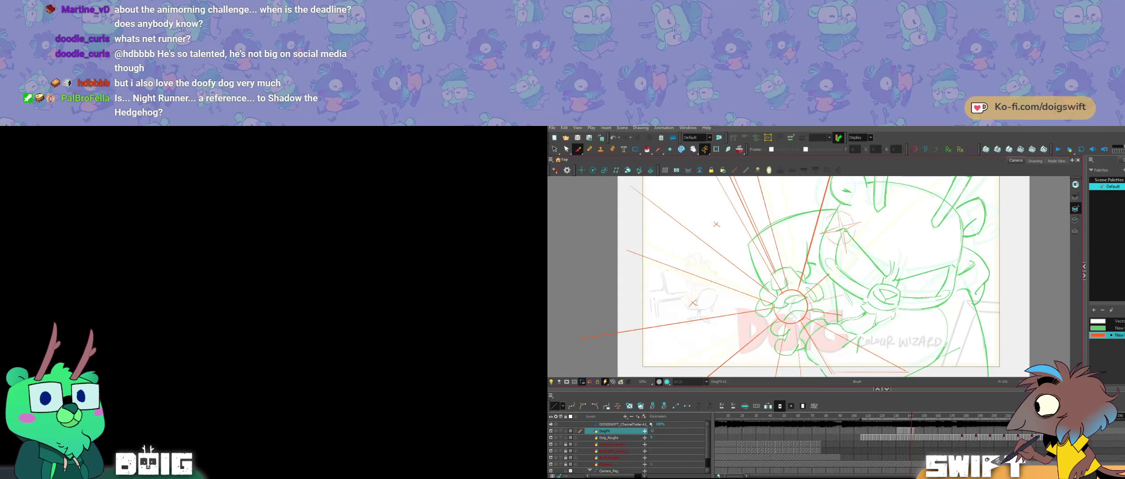
drag(790, 188, 798, 195)
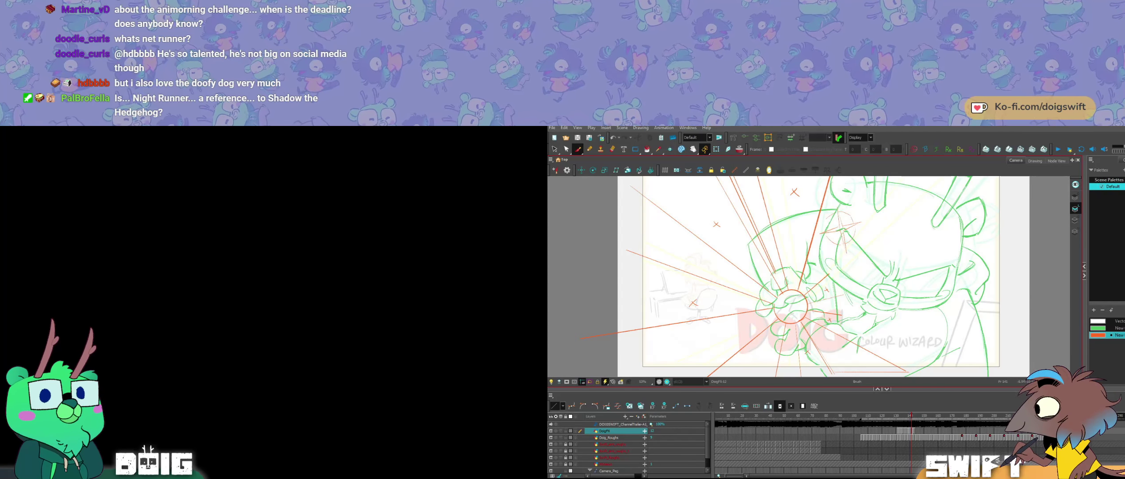
drag(755, 353, 760, 357)
key(comma)
key(period)
key(comma)
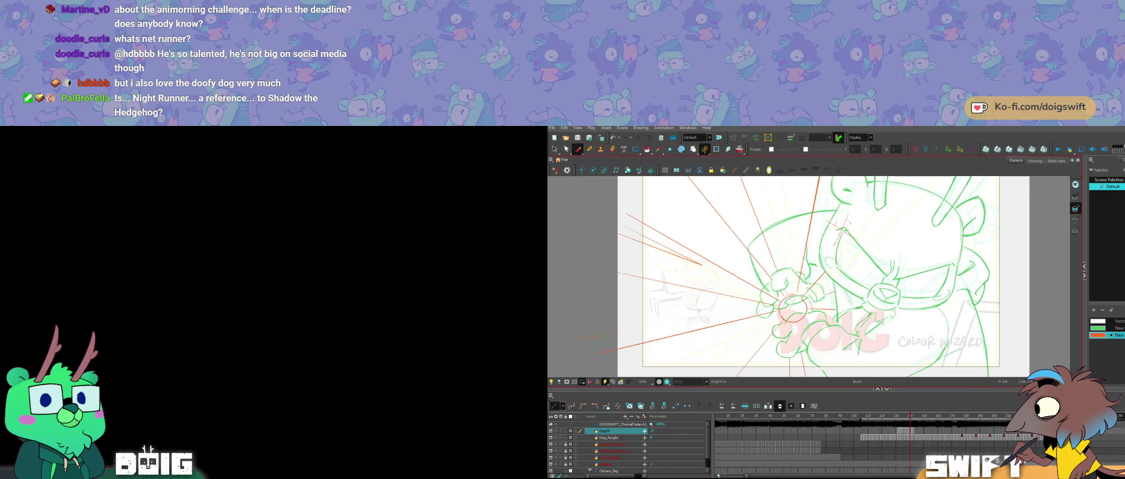
key(period)
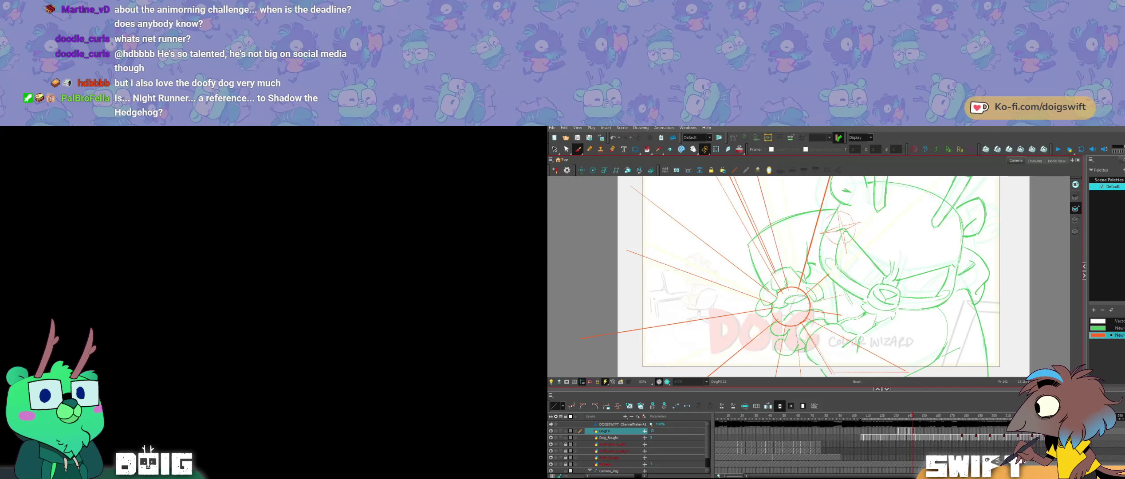
Step: Select the short rays beneath the circle on the next drawing and shift them slightly, checking the previous frame
key(period)
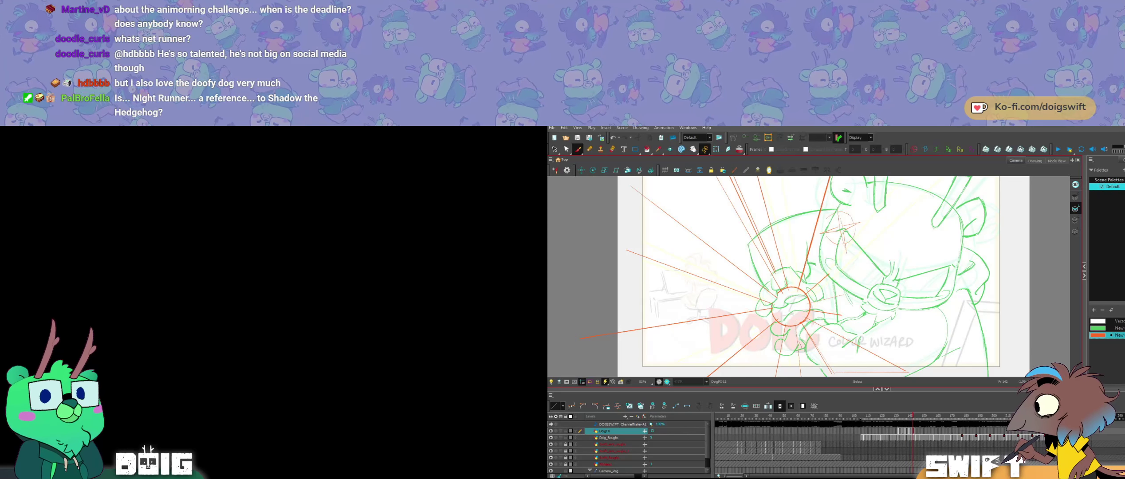
drag(764, 341, 804, 363)
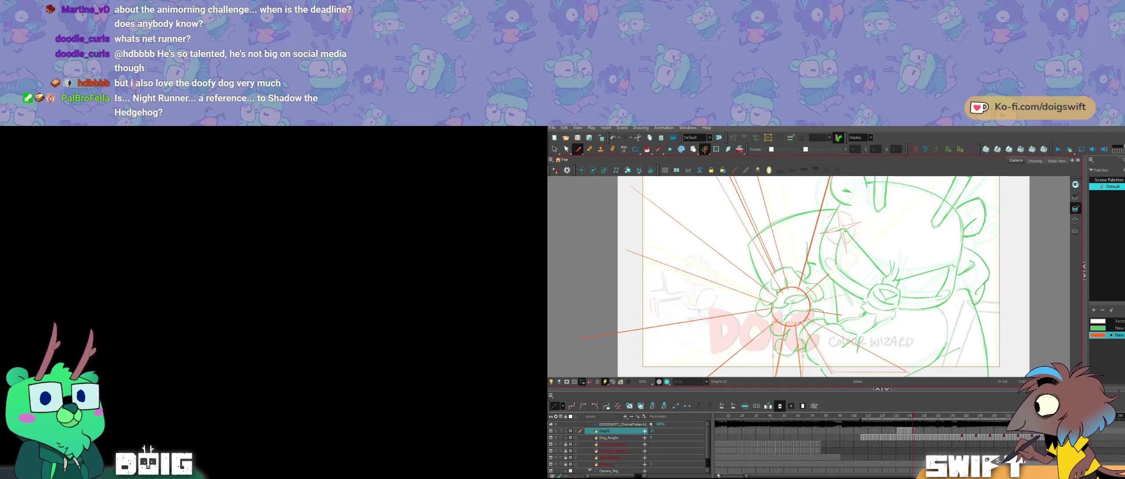
drag(771, 321, 768, 317)
key(comma)
key(comma)
key(period)
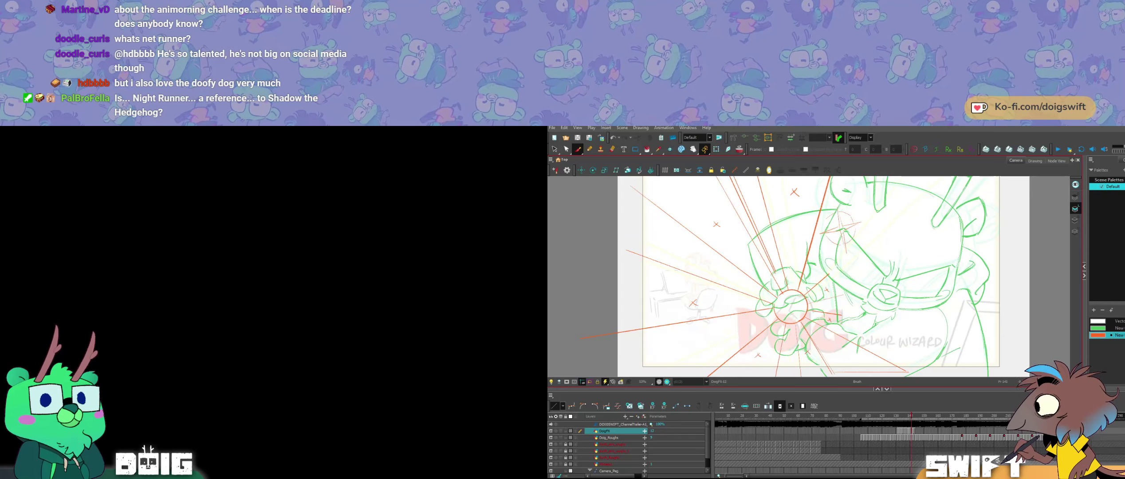
key(period)
Step: Select the two rays running to the circle's lower left and rotate them slightly upward
drag(729, 310, 759, 341)
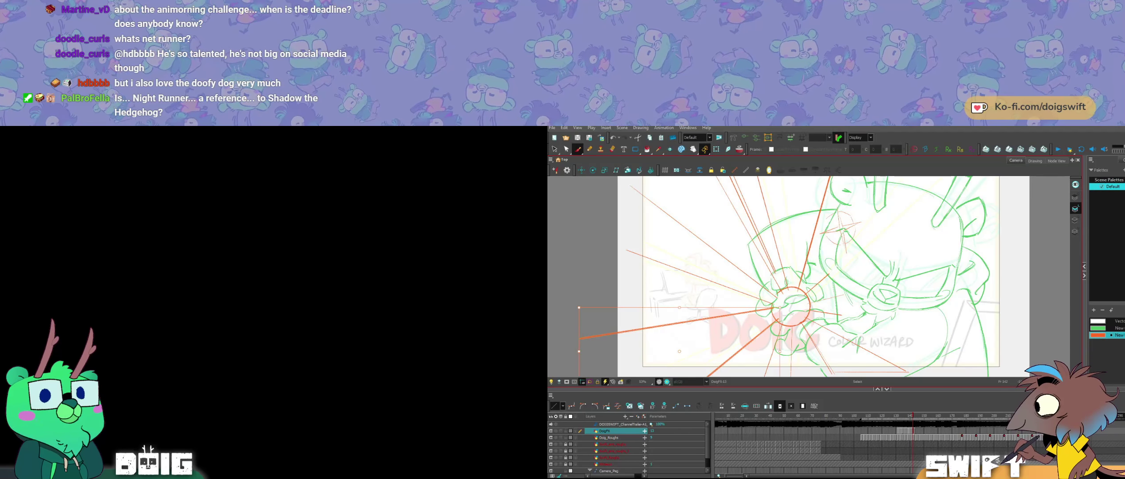
key(Escape)
drag(781, 306, 768, 328)
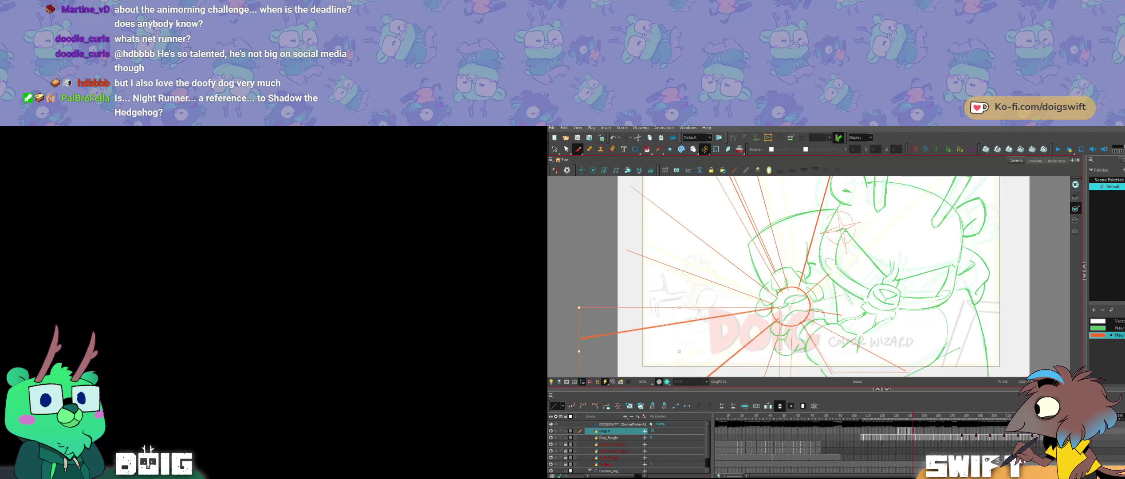
mouse_move(576, 304)
mouse_down()
mouse_move(582, 257)
mouse_move(575, 299)
mouse_up()
key(alt+b)
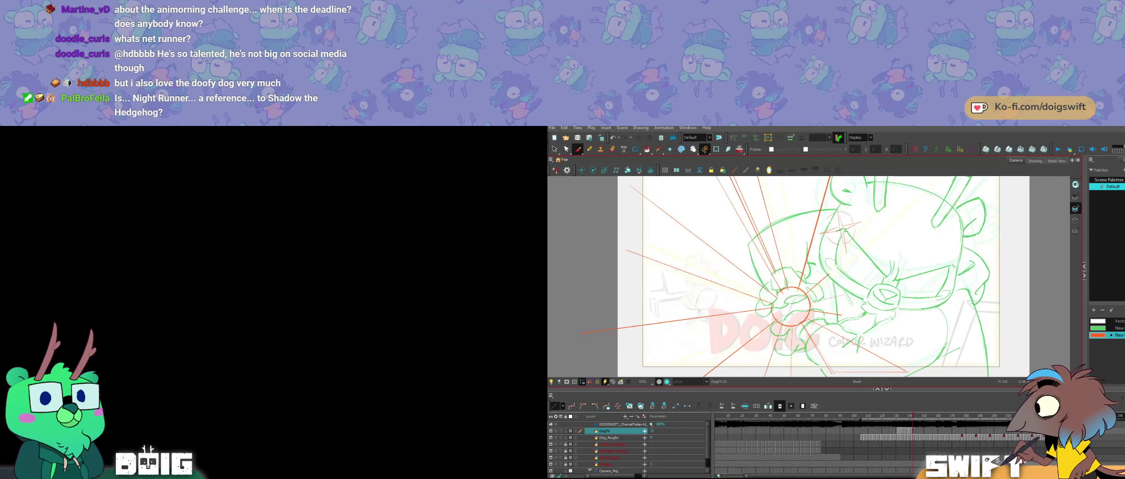
Step: Rotate the long, shallow left ray further upward and compare its spacing with the previous frames
drag(579, 334, 774, 306)
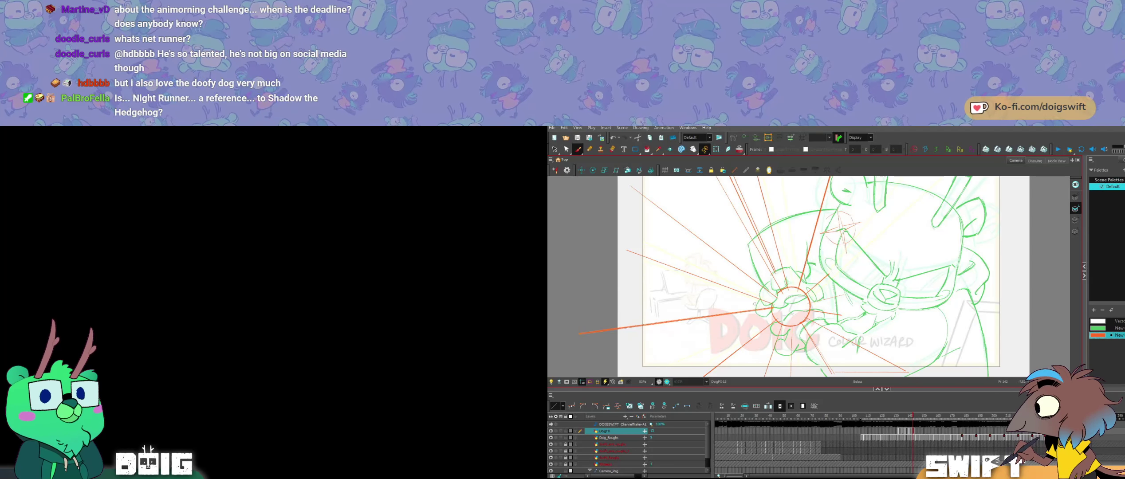
drag(575, 334, 572, 326)
key(alt+b)
key(f)
key(g)
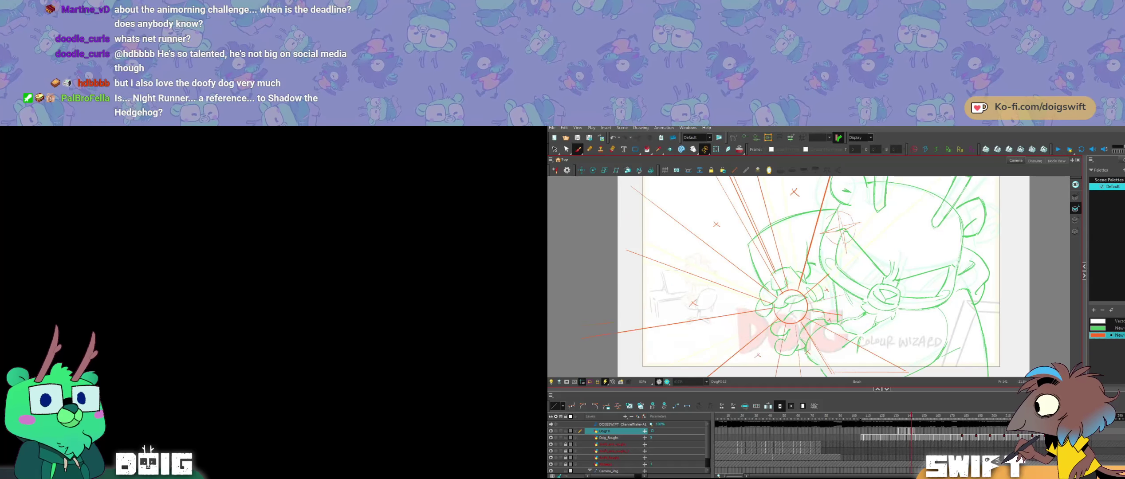
key(f)
key(g)
key(f)
key(f)
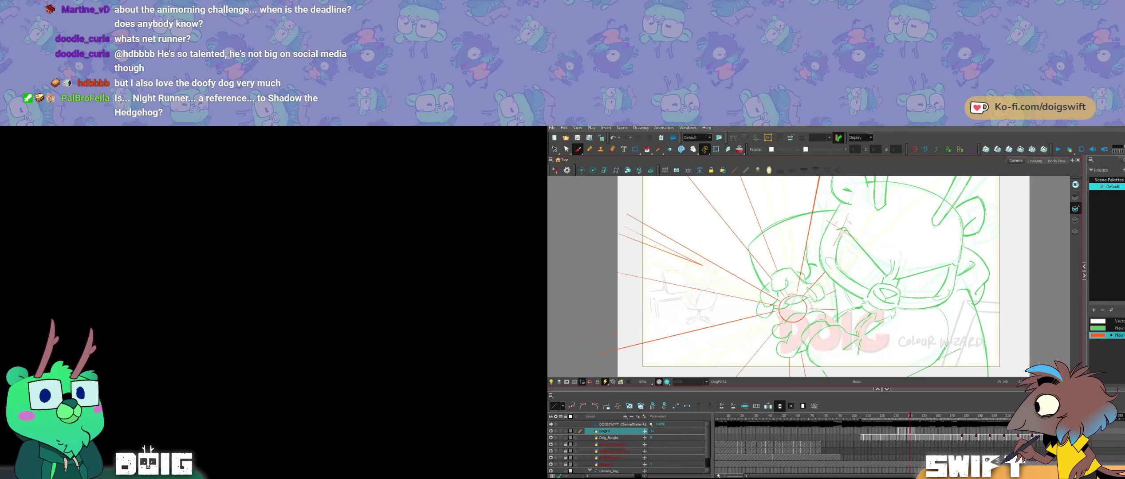
key(g)
key(g)
Step: Select the two rays at the circle's lower right, rotate them slightly downward and check them against the previous frames
key(alt+s)
mouse_move(819, 332)
mouse_down()
mouse_move(820, 354)
mouse_move(841, 338)
mouse_up()
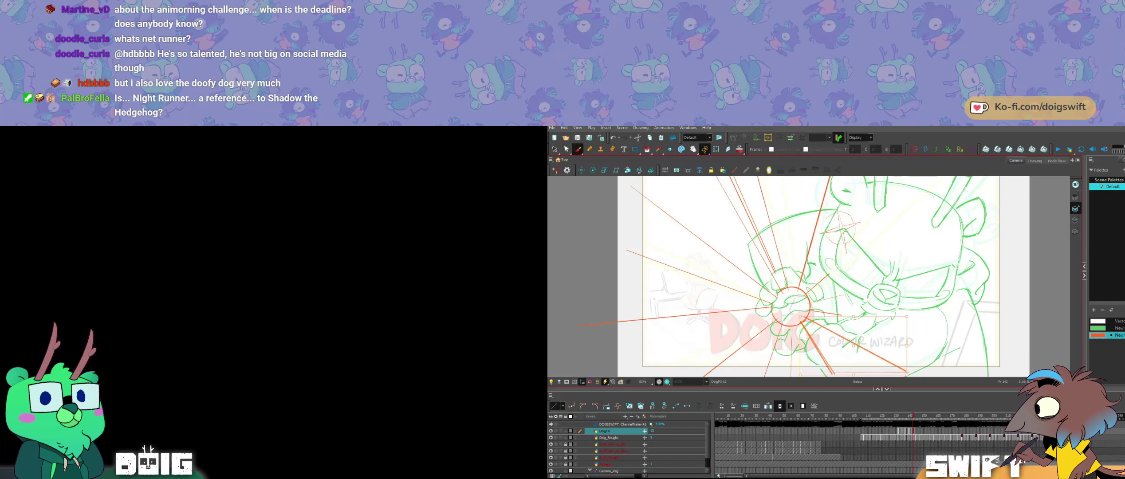
click(844, 340)
drag(792, 314, 793, 314)
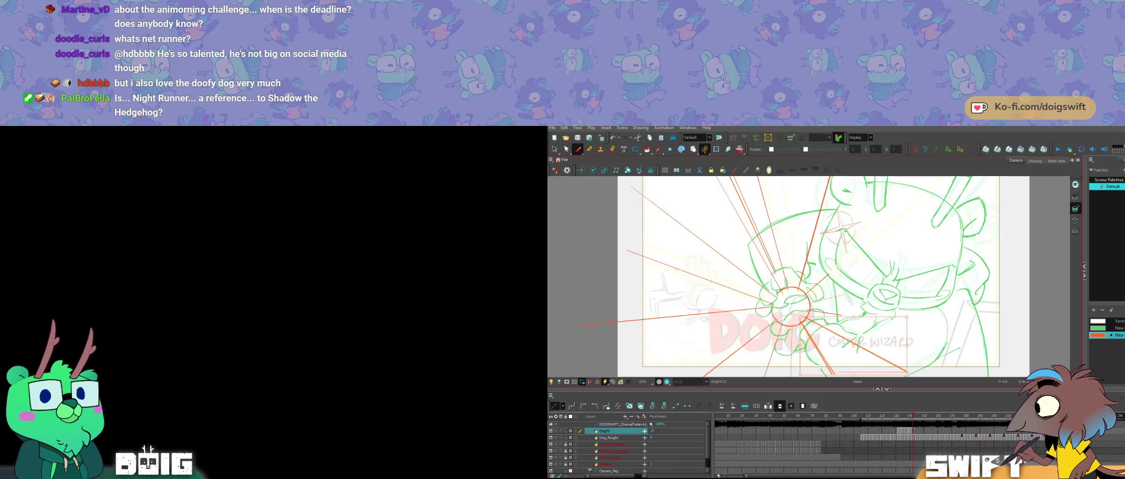
drag(909, 376, 904, 384)
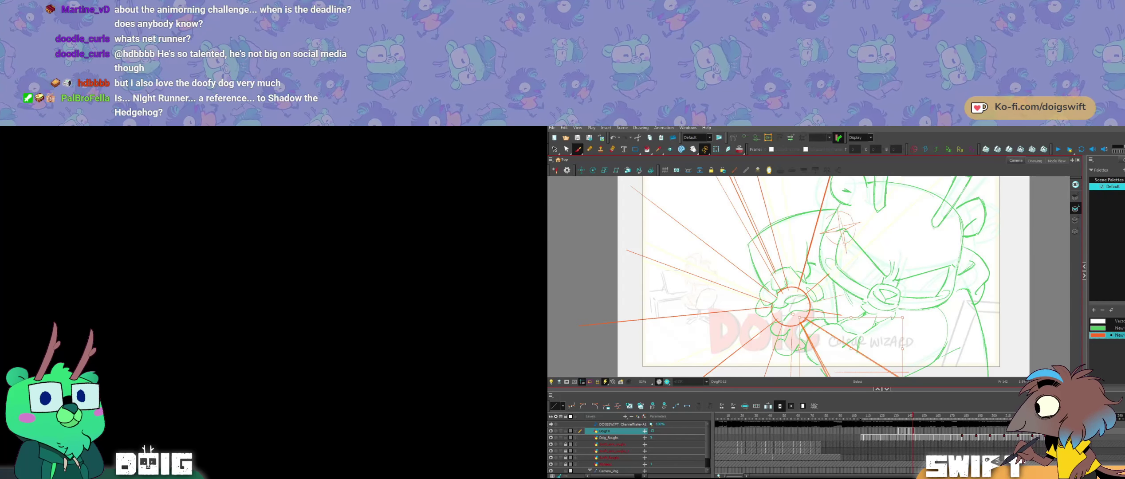
key(f)
key(f)
key(g)
key(g)
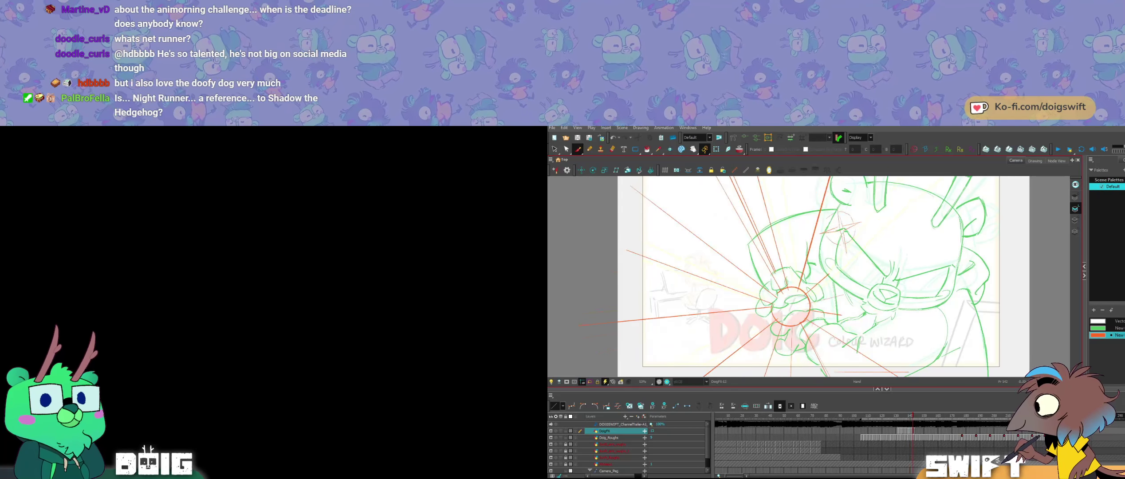
Step: Undo the last stroke beneath the circle and compare the lower rays with the previous frames
drag(818, 292, 820, 274)
key(alt+b)
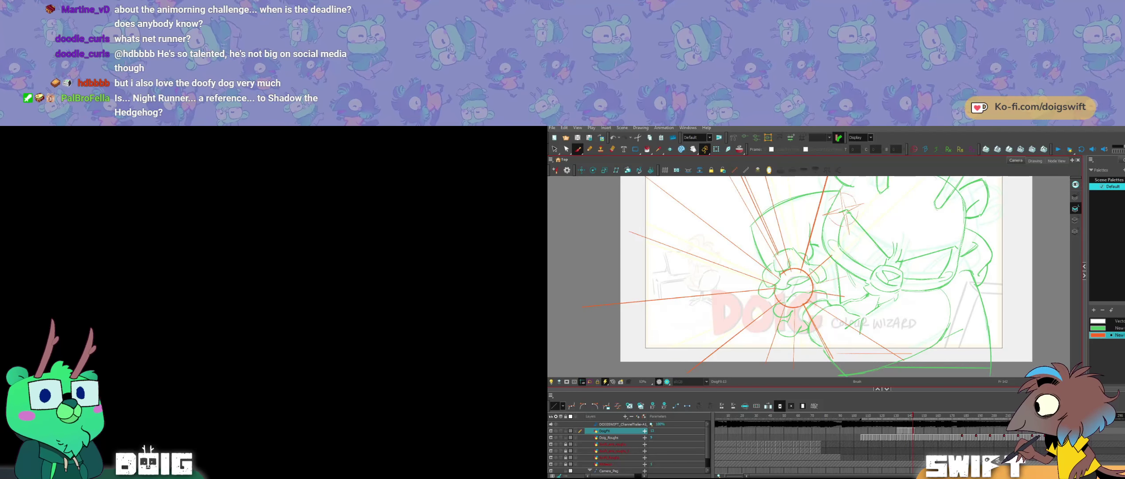
key(ctrl+z)
key(f)
key(f)
key(g)
key(g)
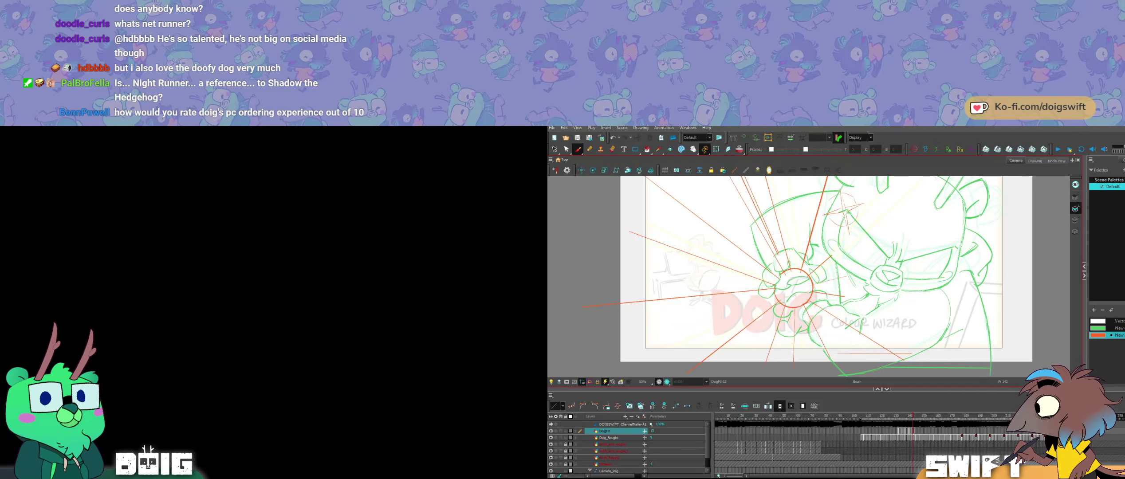
key(comma)
key(comma)
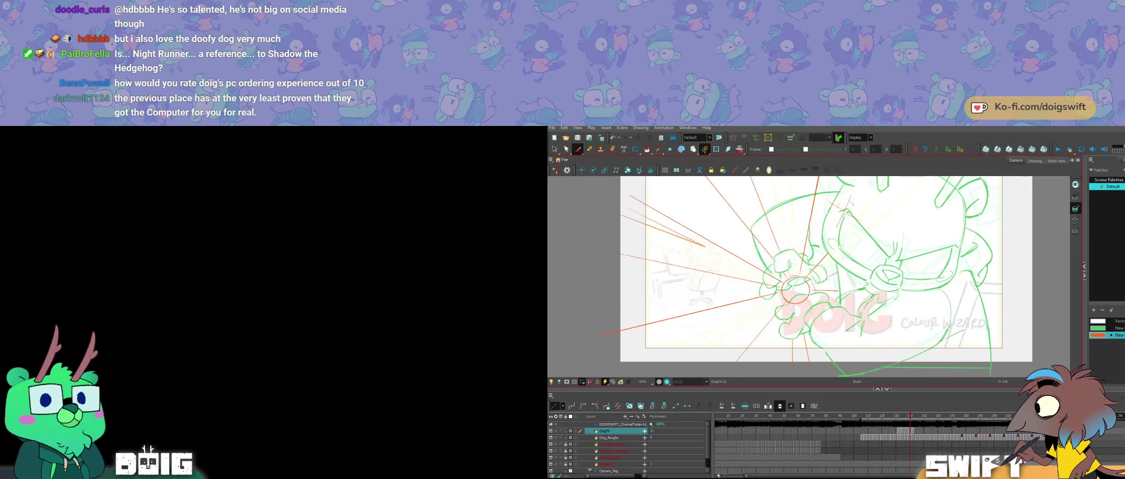
Step: Flip between the current and previous frames to compare the placement of the rays around the circle
key(period)
key(period)
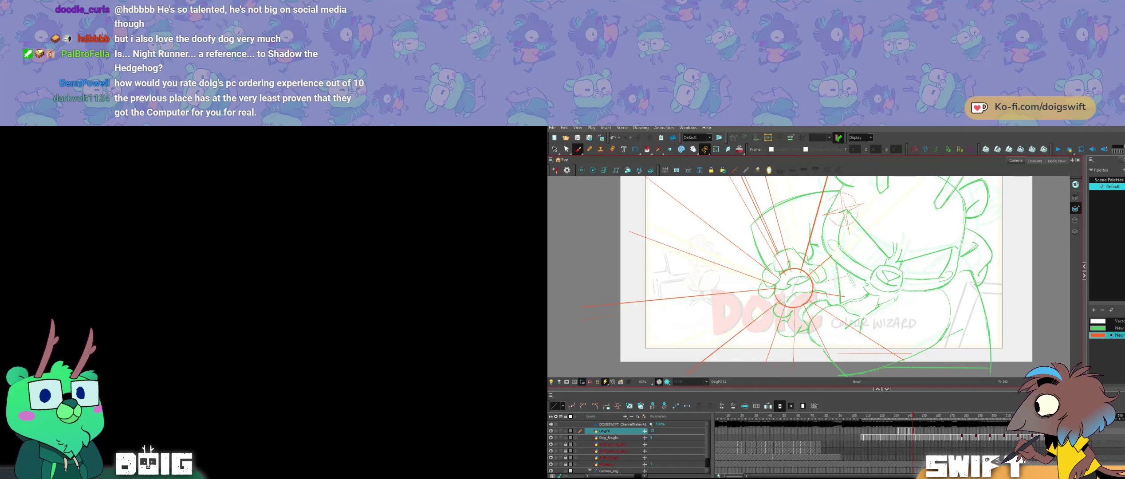
key(comma)
key(comma)
key(period)
key(period)
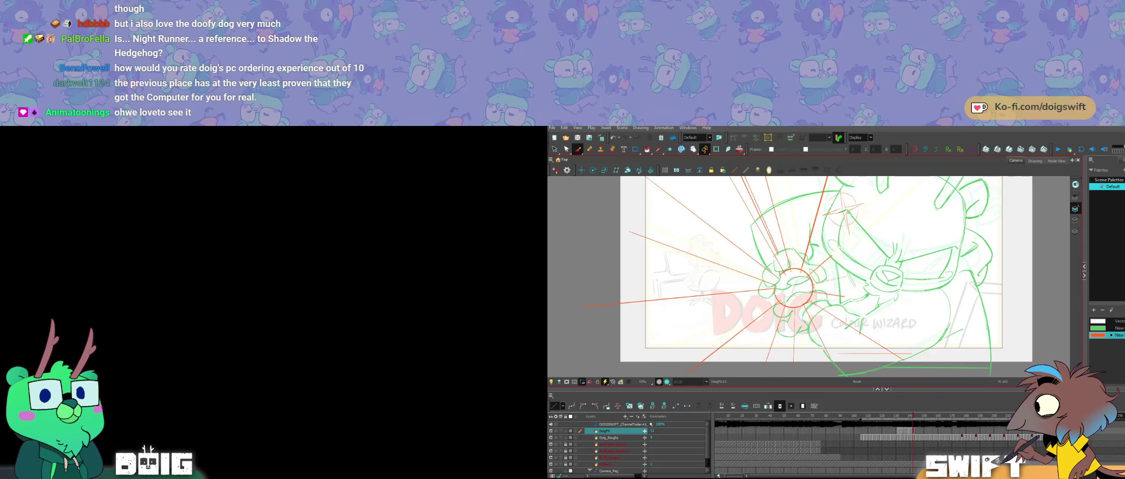
key(comma)
key(comma)
key(period)
key(period)
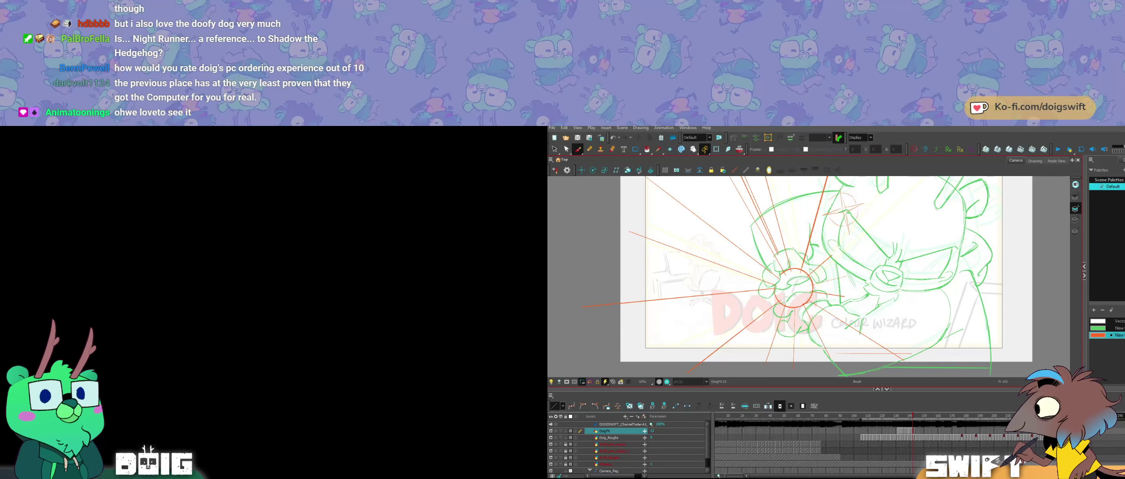
key(comma)
key(comma)
key(period)
key(period)
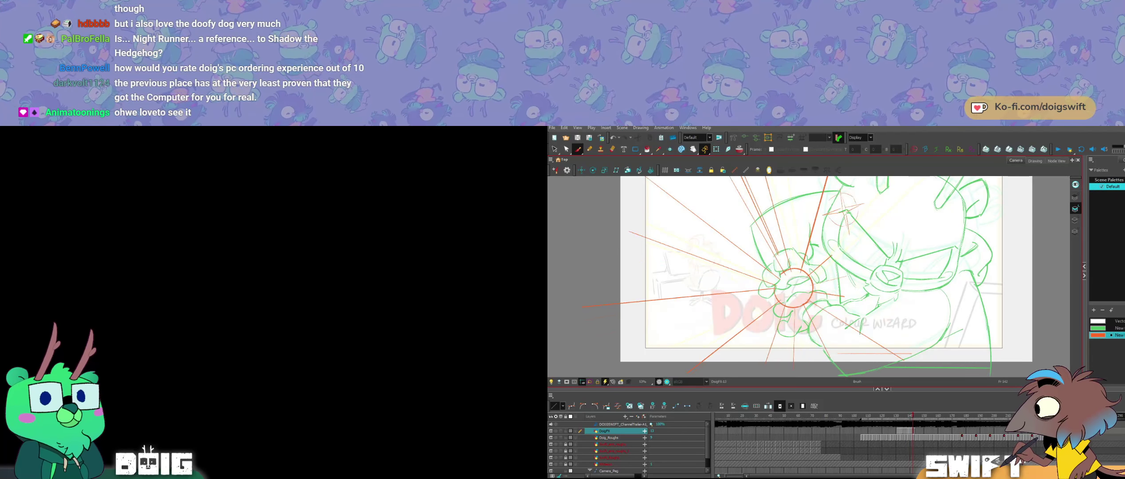
key(comma)
key(comma)
key(period)
key(period)
key(comma)
key(comma)
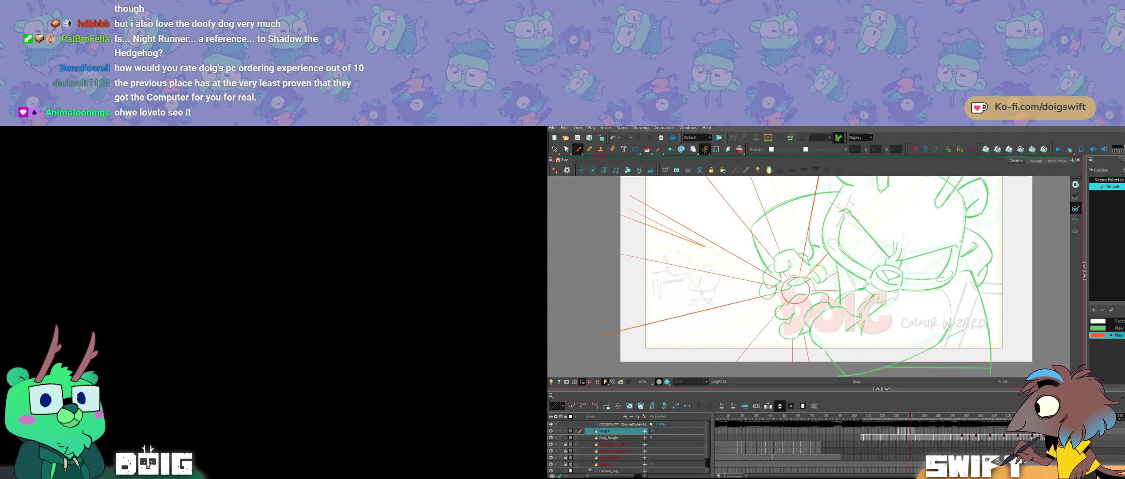
key(period)
key(period)
key(comma)
key(comma)
key(period)
key(period)
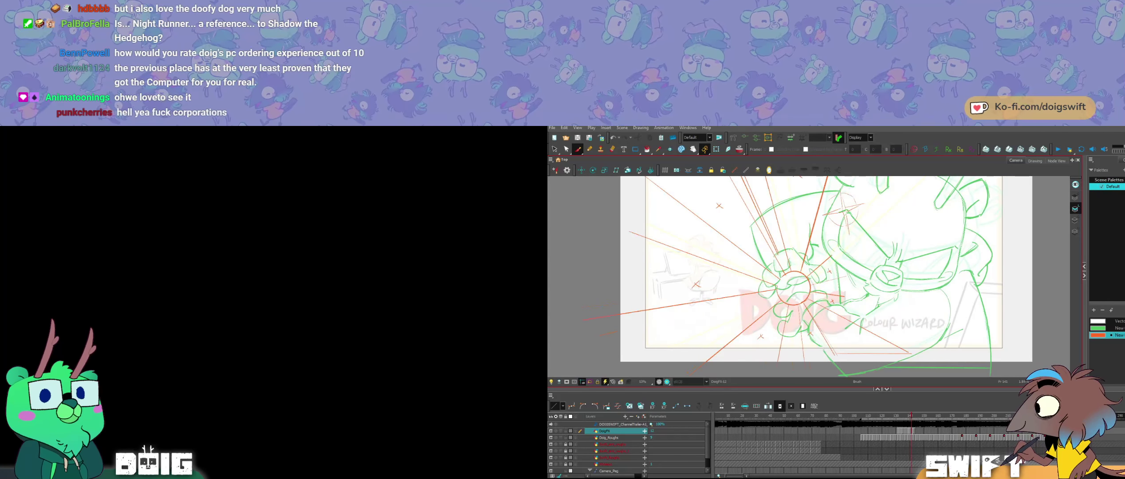
Step: Select the steep ray beneath the circle's lower right, rotate it slightly toward vertical and check it against the previous frames
click(819, 335)
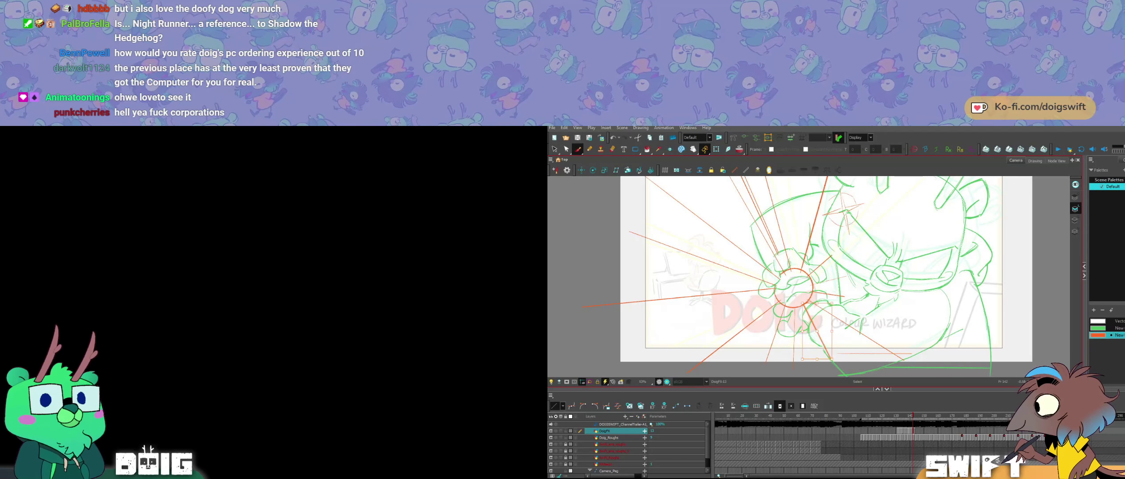
drag(815, 325, 814, 334)
drag(833, 363, 826, 367)
key(comma)
key(comma)
key(period)
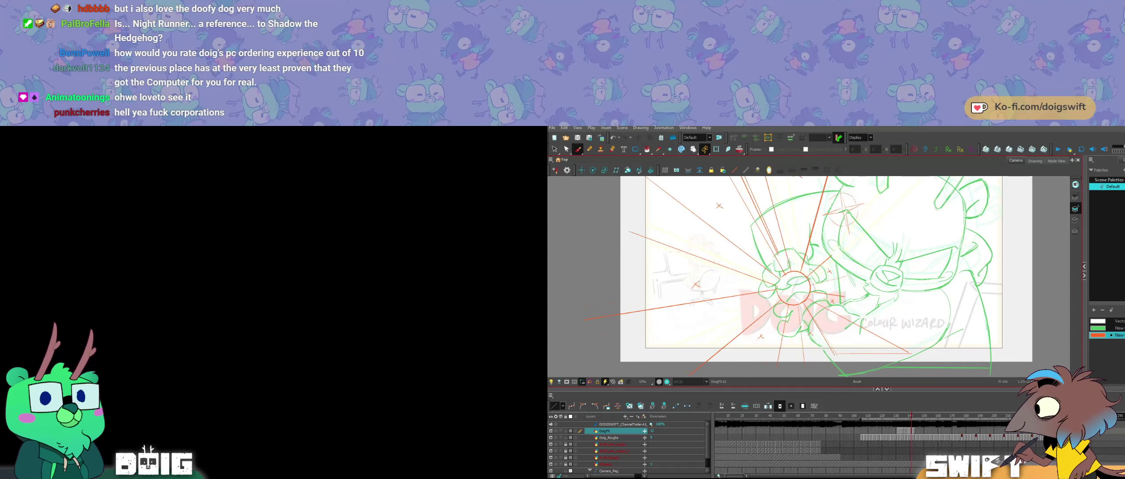
key(period)
Step: Rotate the steep ray beneath the circle a little further toward vertical, deselect it and compare the lower rays with the previous frames
key(alt+s)
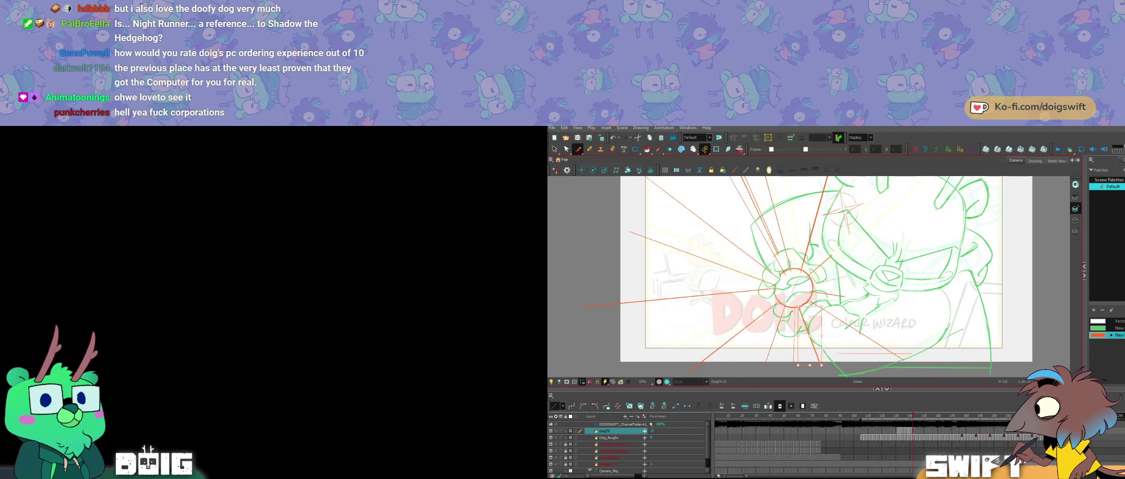
drag(809, 336, 795, 288)
drag(823, 367, 819, 369)
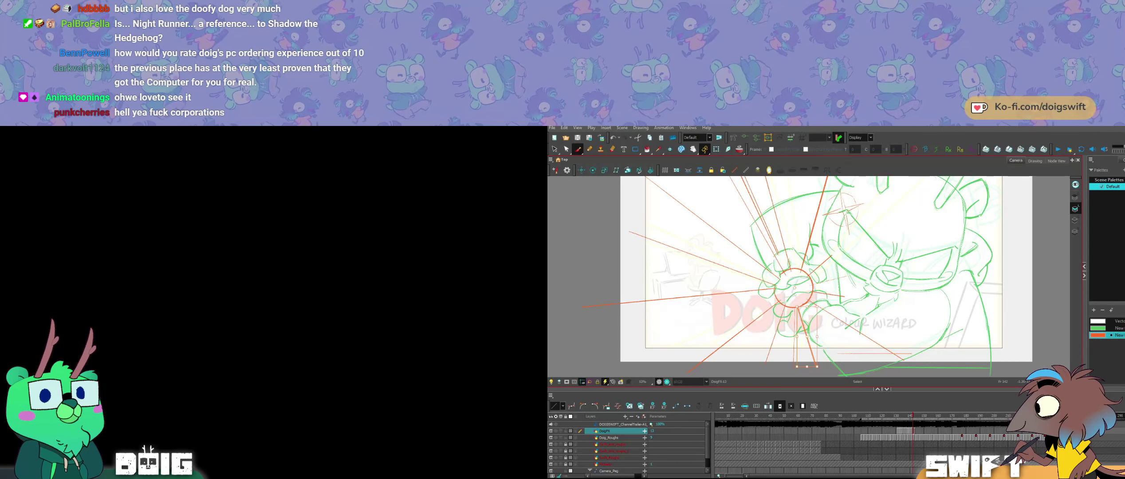
key(Escape)
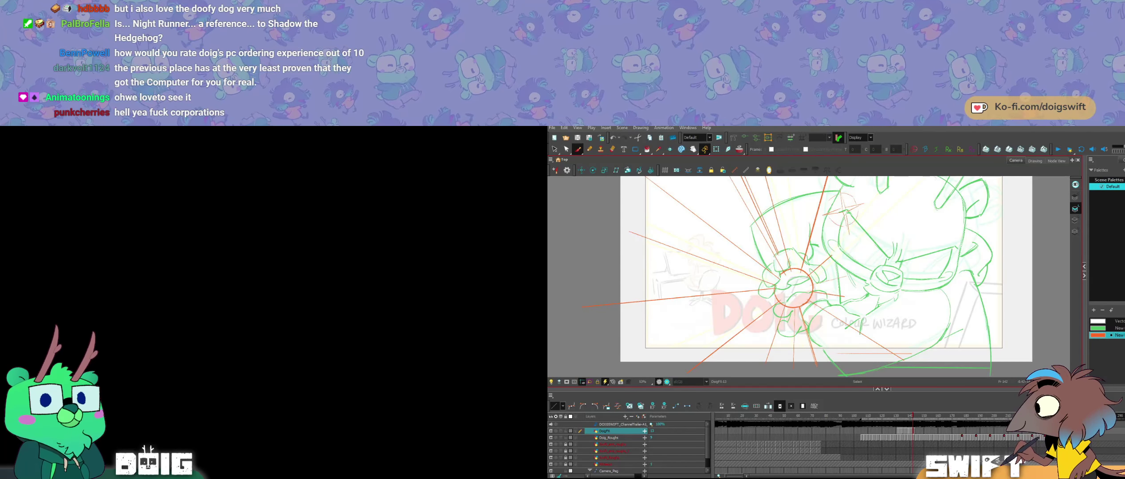
key(alt+b)
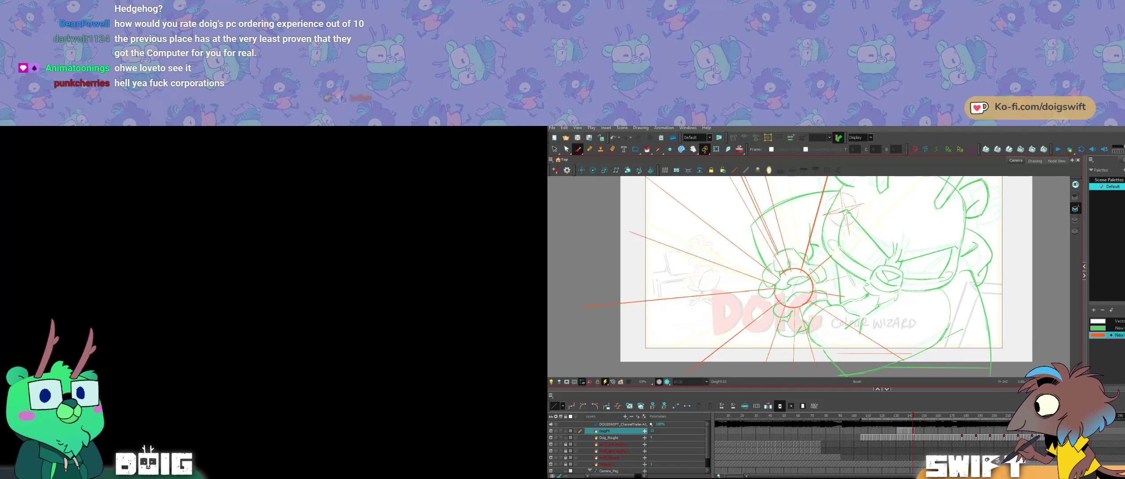
key(comma)
key(comma)
key(period)
key(period)
key(comma)
key(comma)
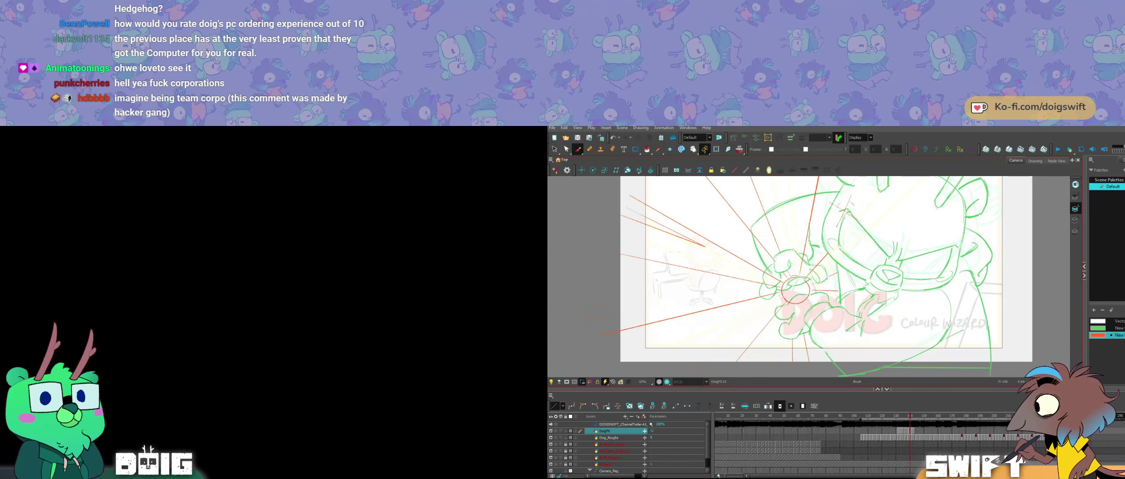
key(period)
key(period)
key(comma)
key(comma)
key(period)
key(period)
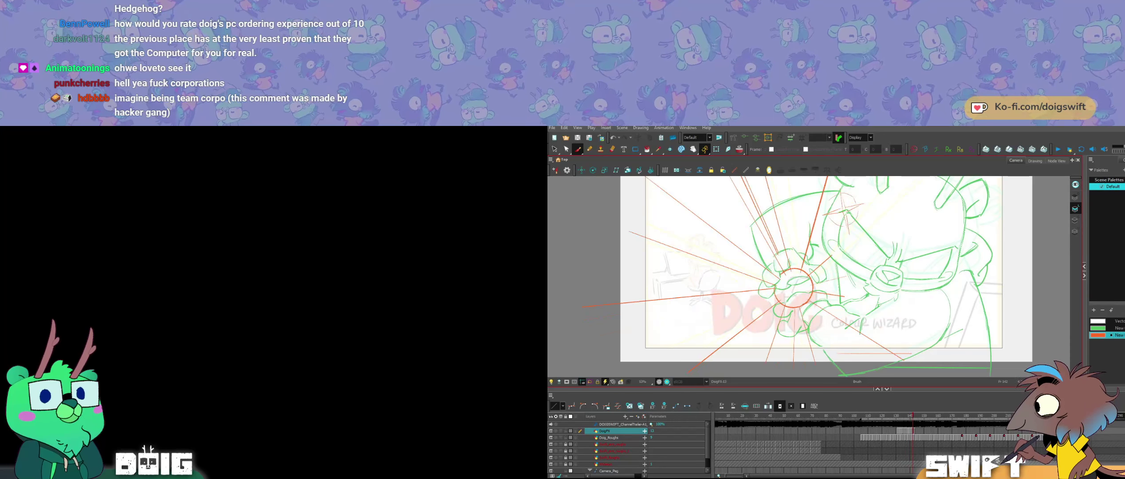
Step: Select the long ray at the circle's lower right, rotate it slightly downward and compare it with the previous frames
drag(808, 300, 895, 362)
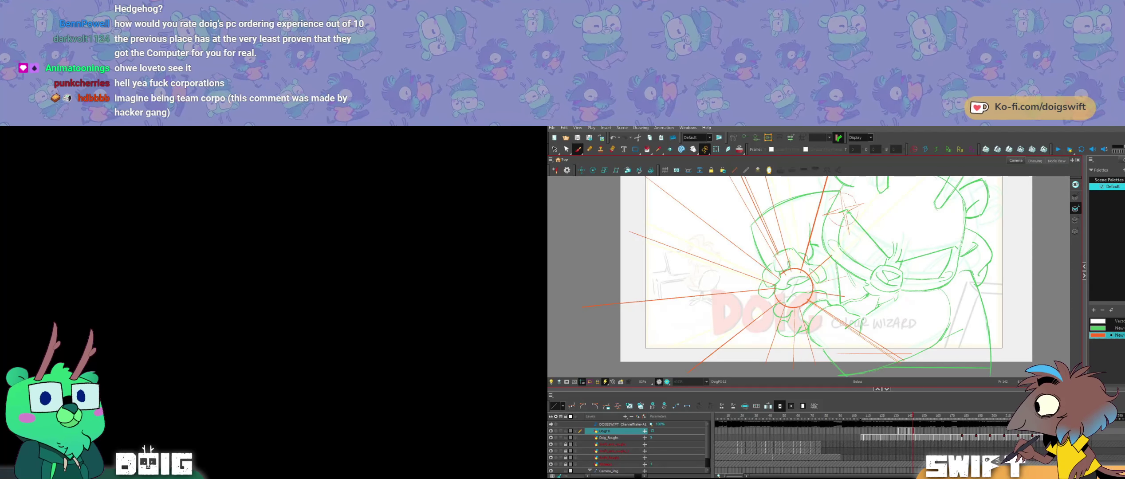
key(comma)
key(comma)
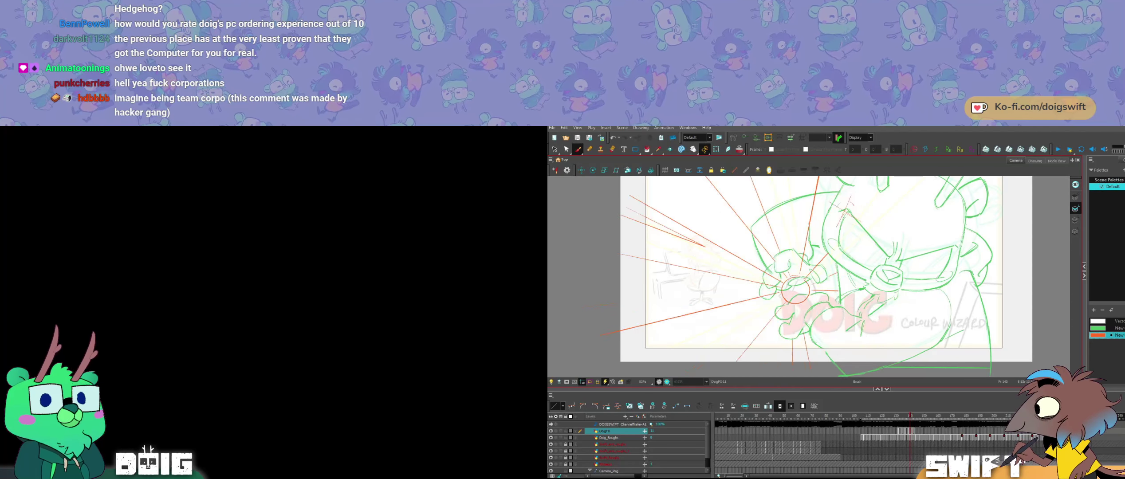
key(period)
key(comma)
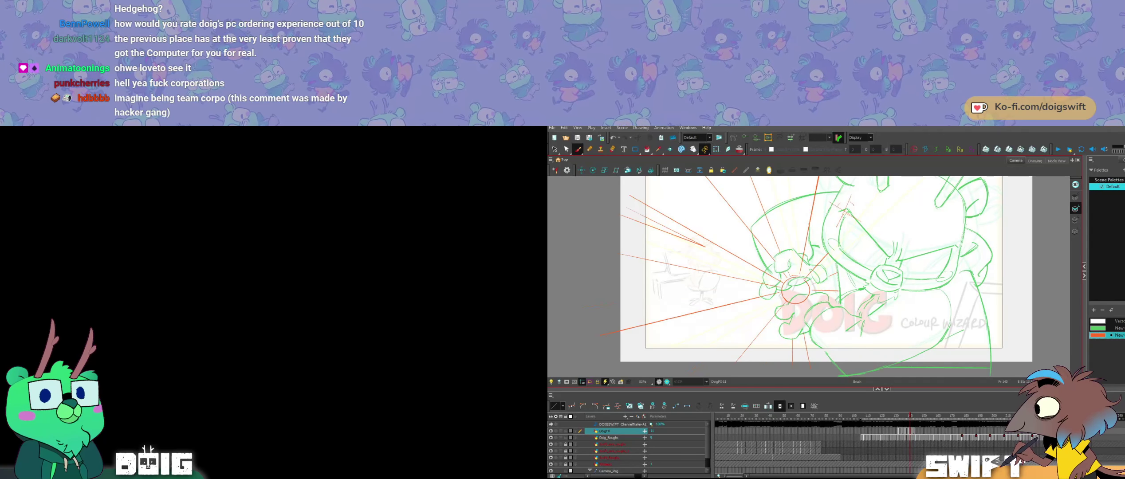
key(period)
key(period)
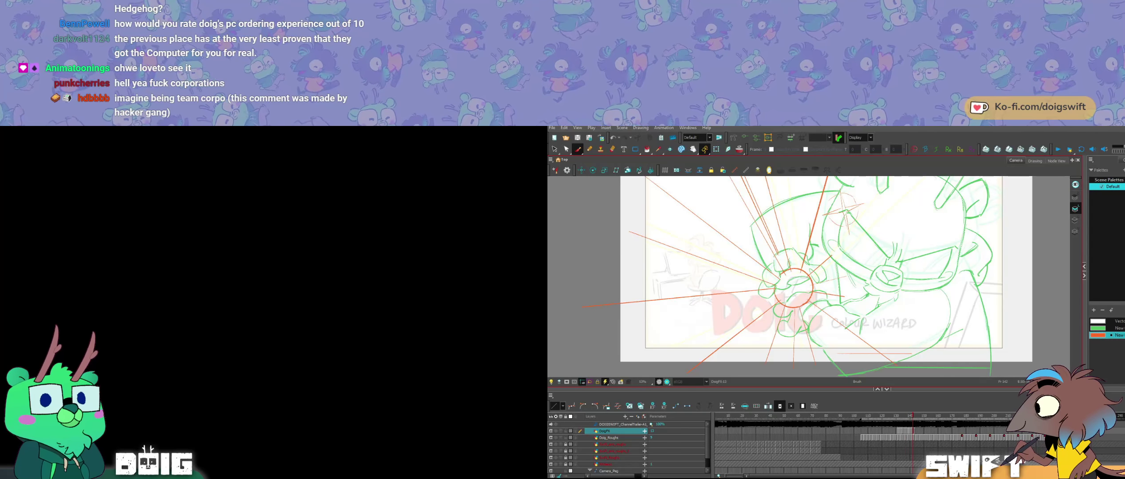
key(comma)
key(comma)
key(period)
key(period)
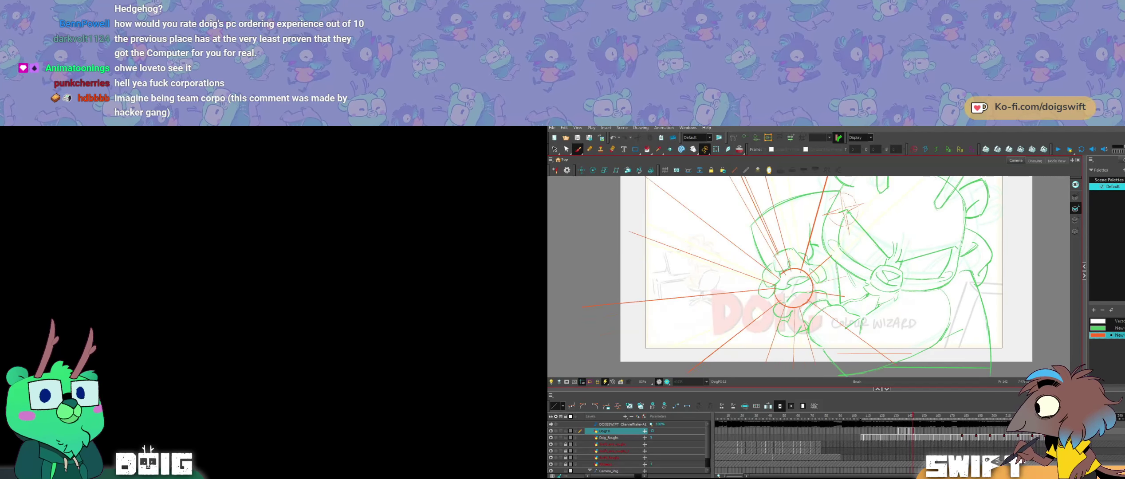
Step: Select the two short rays on the circle's right side, adjust their angle slightly and compare them with the previous frames
mouse_move(811, 287)
mouse_down()
mouse_move(847, 280)
mouse_move(845, 301)
mouse_move(821, 305)
mouse_up()
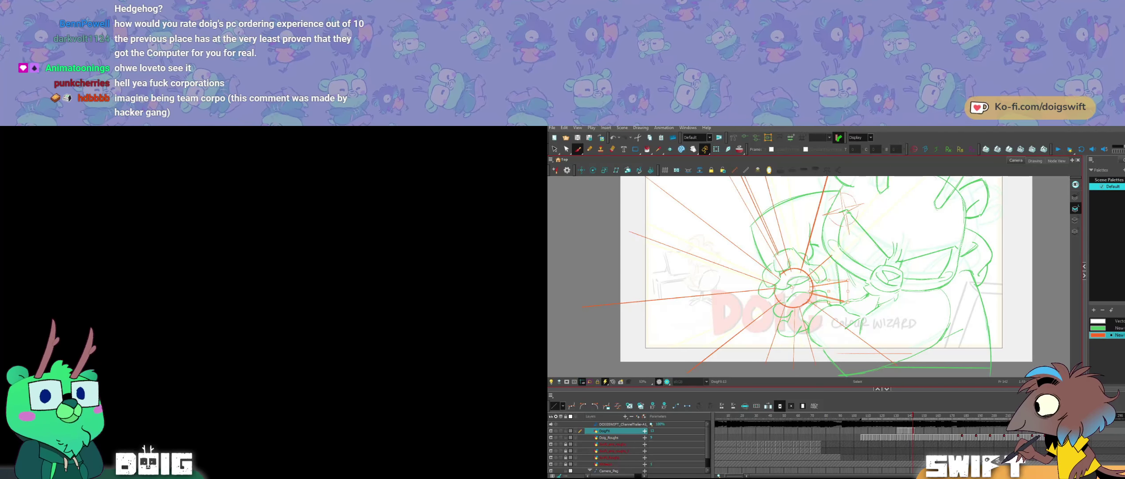
key(comma)
key(comma)
key(period)
key(period)
key(comma)
key(comma)
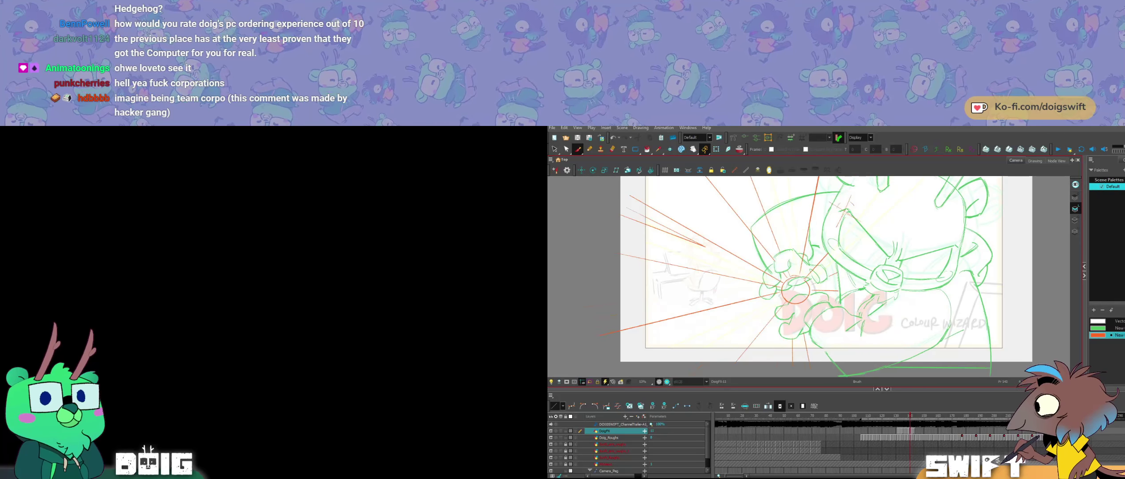
key(period)
key(period)
key(comma)
key(comma)
key(period)
key(period)
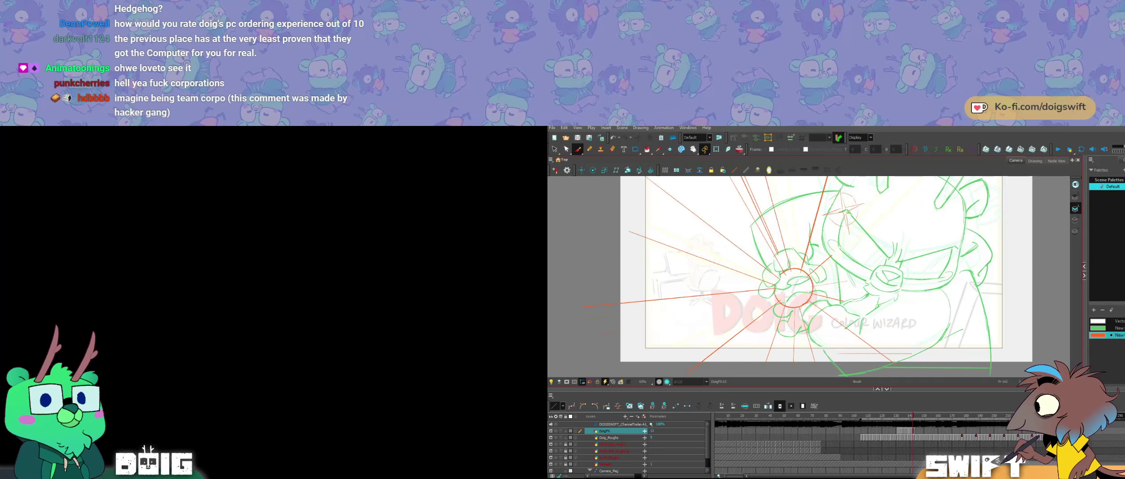
key(comma)
key(period)
Step: Reselect the steep ray just beneath the circle, readjust its angle and check its spacing against the previous frames
click(807, 334)
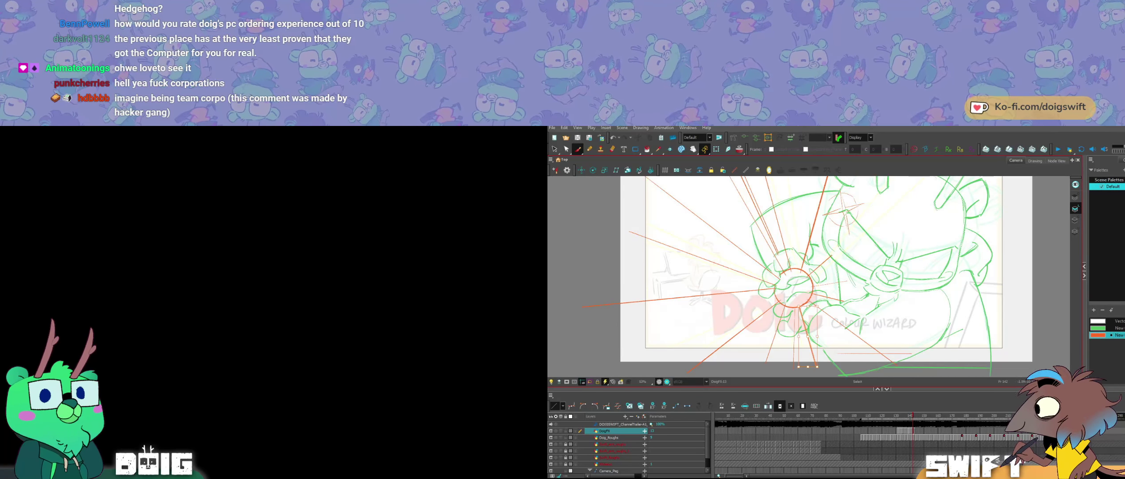
key(Delete)
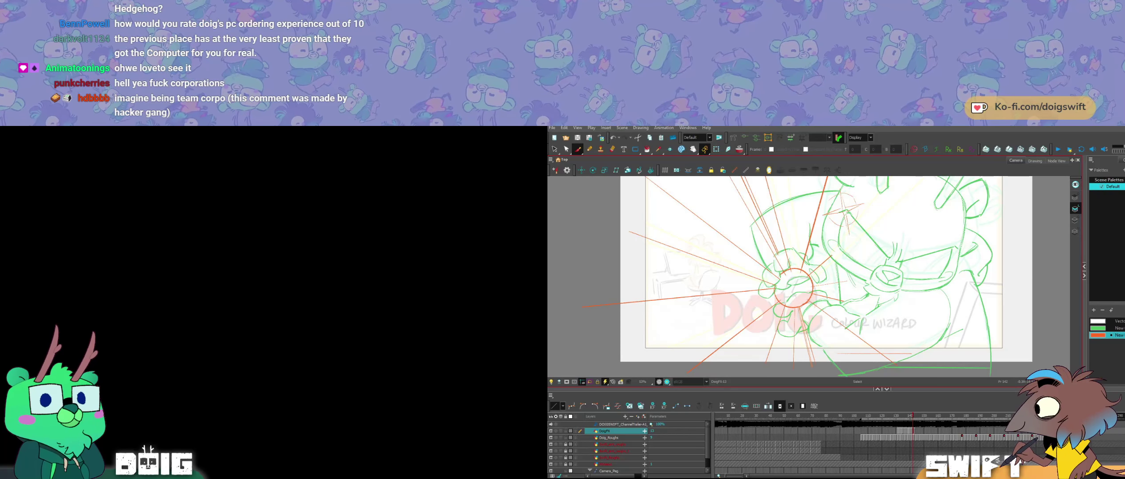
drag(799, 309, 811, 366)
key(comma)
key(comma)
key(period)
key(period)
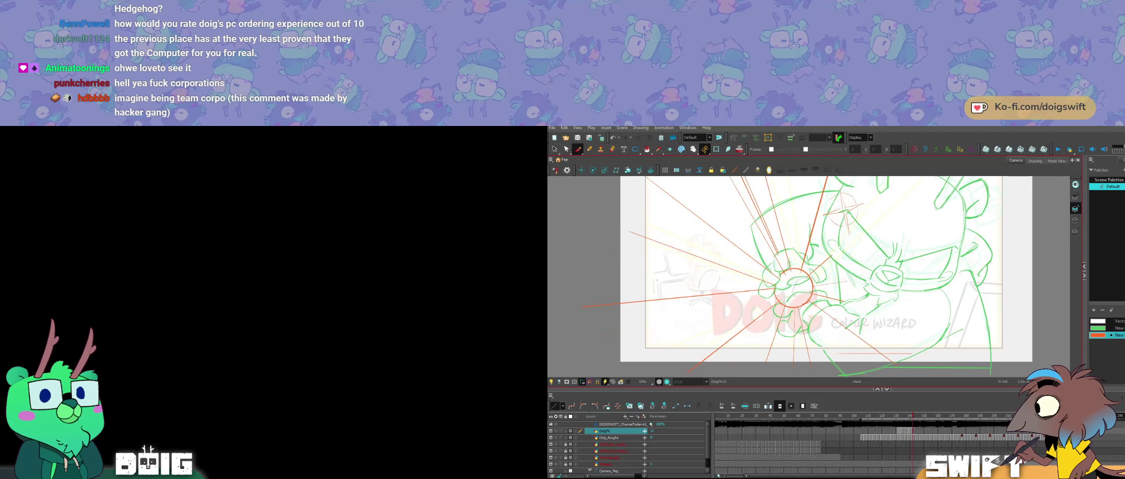
Step: Select the long and short rays at the circle's upper right, rotate them clockwise and compare them with the previous frames
drag(843, 266, 834, 299)
key(comma)
key(comma)
key(period)
key(period)
mouse_move(796, 263)
mouse_down()
mouse_move(831, 297)
mouse_move(841, 220)
mouse_move(821, 266)
mouse_up()
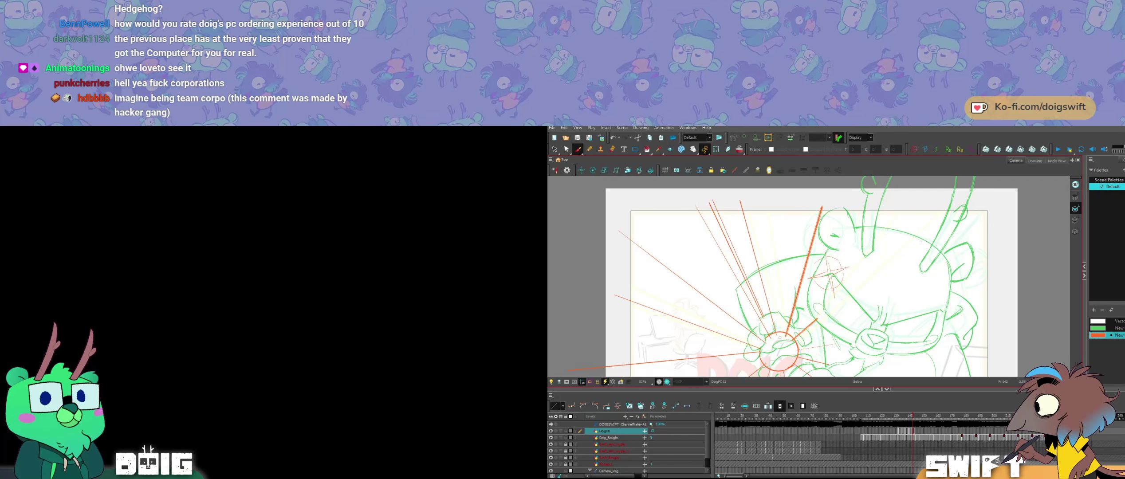
drag(824, 206, 837, 211)
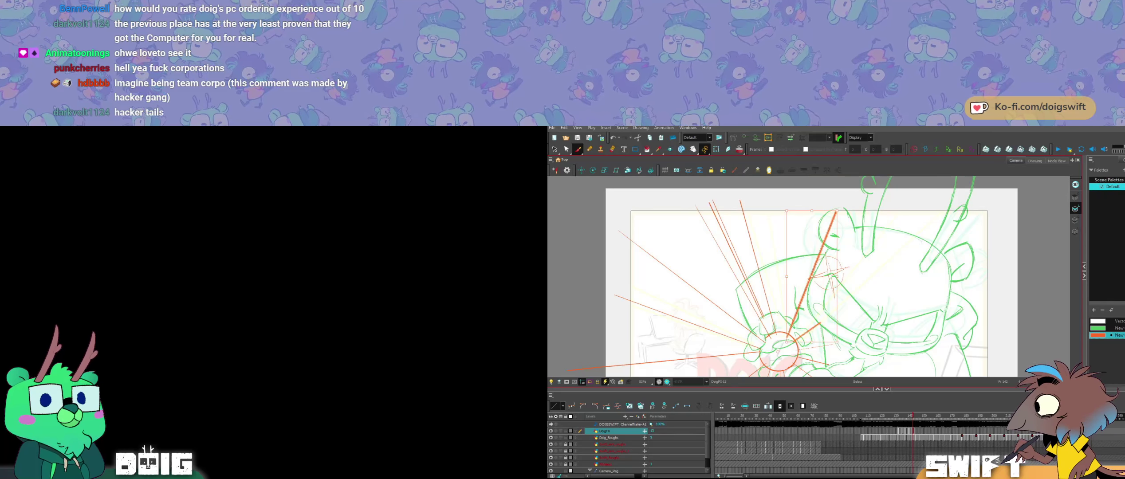
key(comma)
key(comma)
key(period)
key(period)
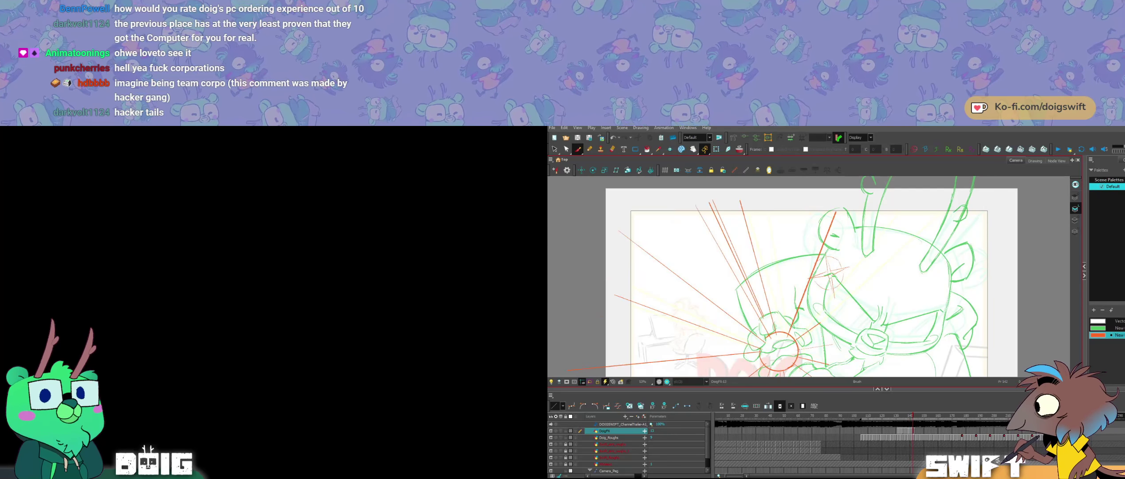
key(comma)
key(comma)
key(period)
key(period)
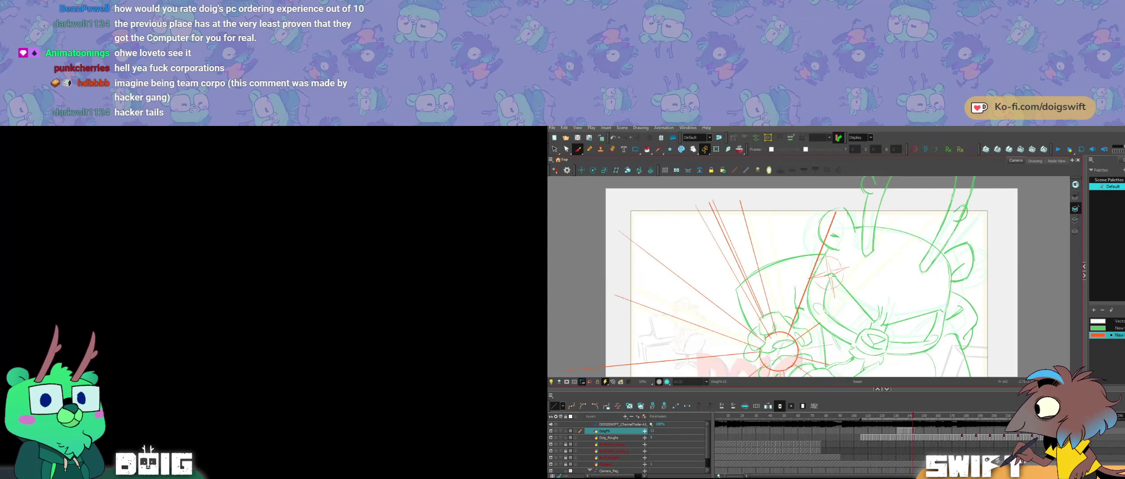
Step: Select the steepest ray at the circle's upper left and nudge its angle slightly, undoing the unwanted attempts
drag(774, 331, 735, 191)
click(753, 222)
click(745, 221)
click(763, 279)
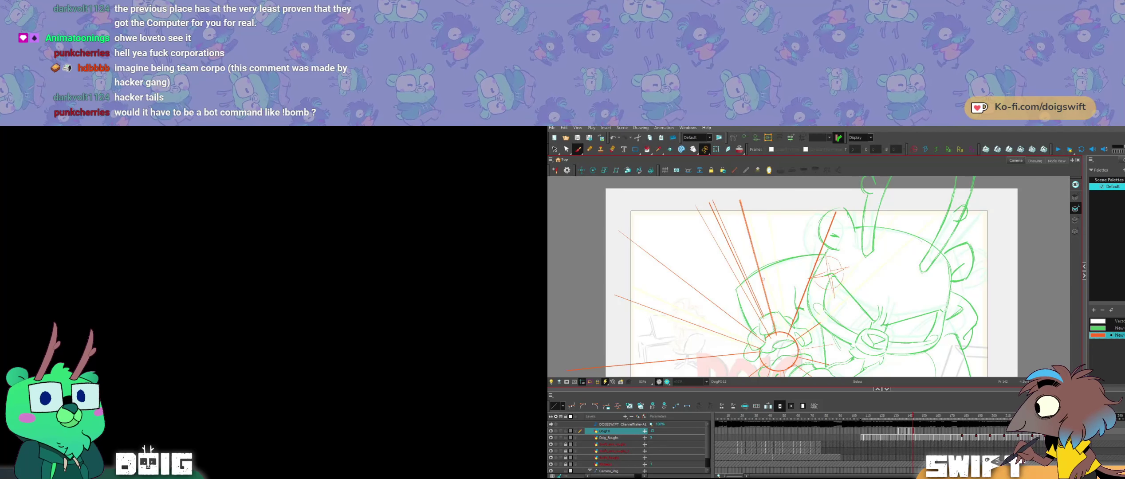
drag(777, 340, 738, 200)
key(ctrl+z)
key(ctrl+z)
drag(777, 340, 739, 198)
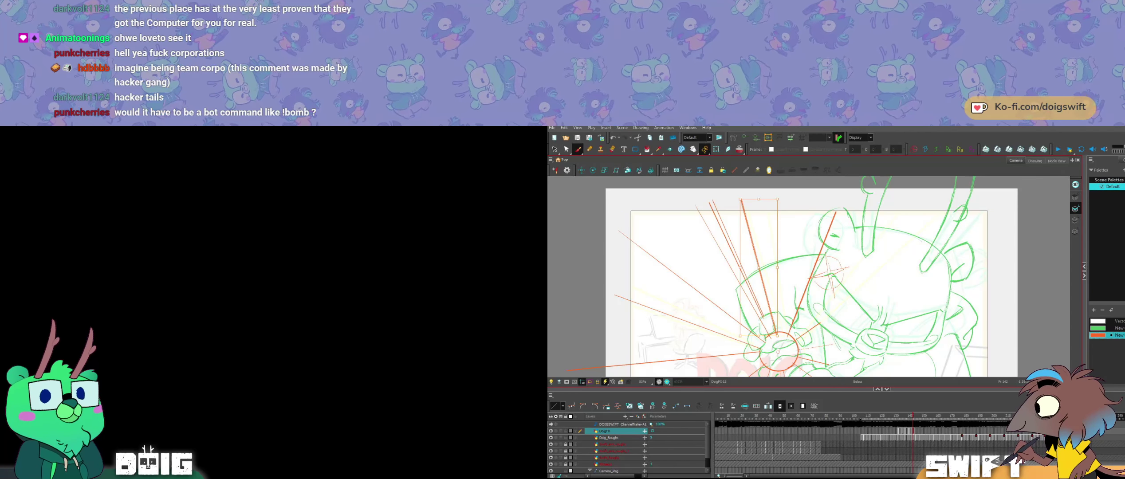
key(ctrl+z)
Step: Select the pair of close rays at the circle's upper left, rotate them slightly clockwise and fine-tune the angle of one of them
click(736, 258)
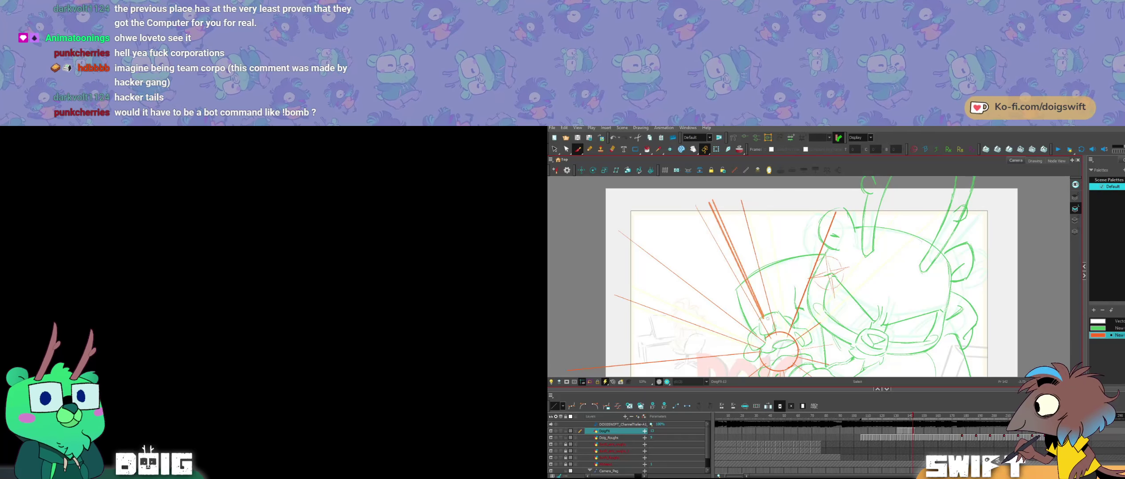
drag(773, 199, 781, 201)
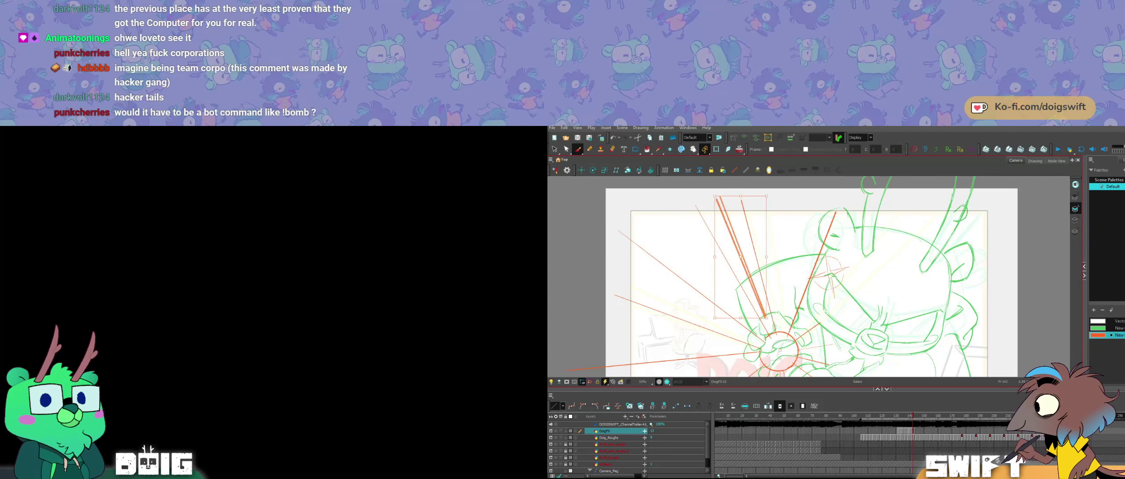
key(Escape)
click(738, 249)
key(Escape)
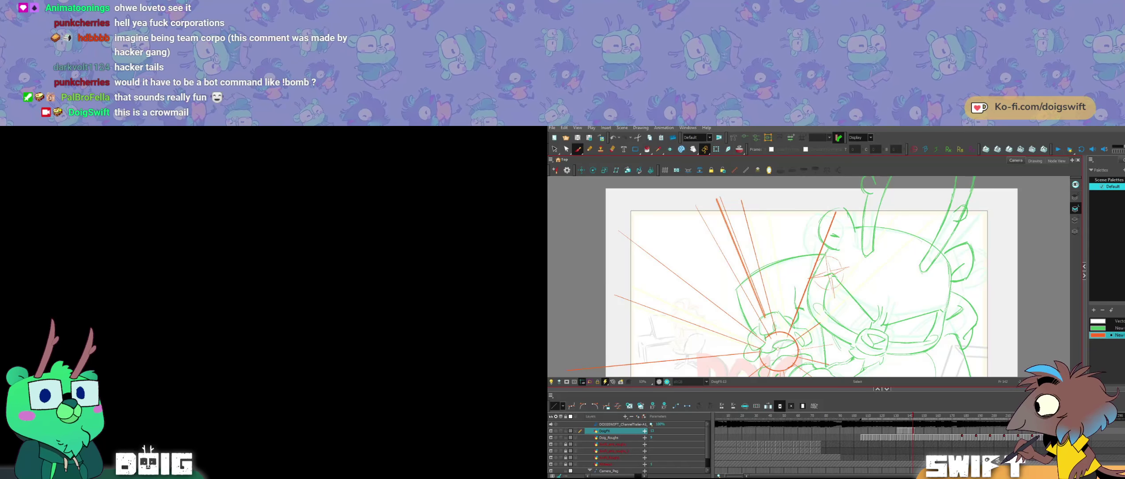
drag(768, 198, 770, 198)
key(Escape)
key(Delete)
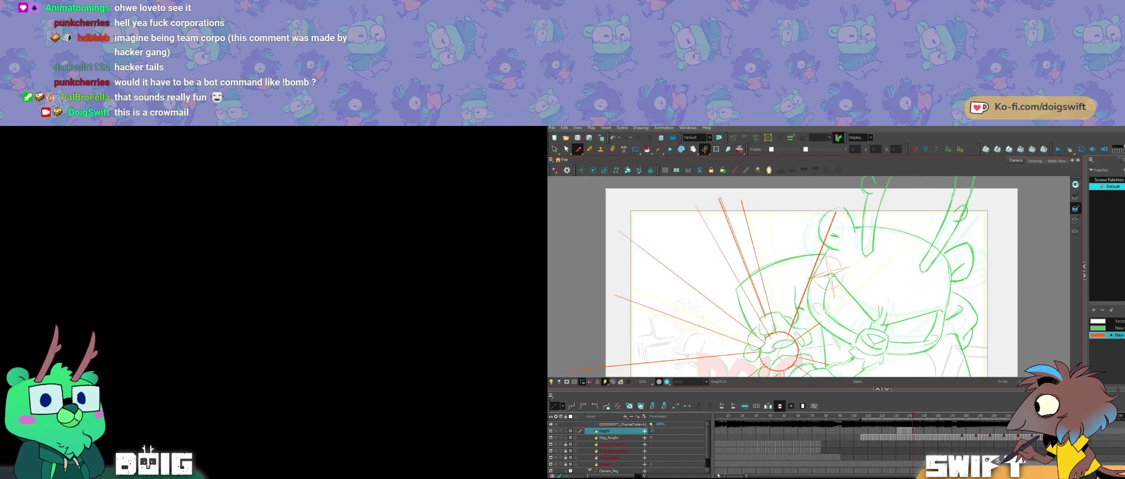
Step: Select the outermost ray of the steep group at the circle's upper left, rotate it slightly and compare it with the previous frames
key(comma)
key(comma)
key(period)
key(period)
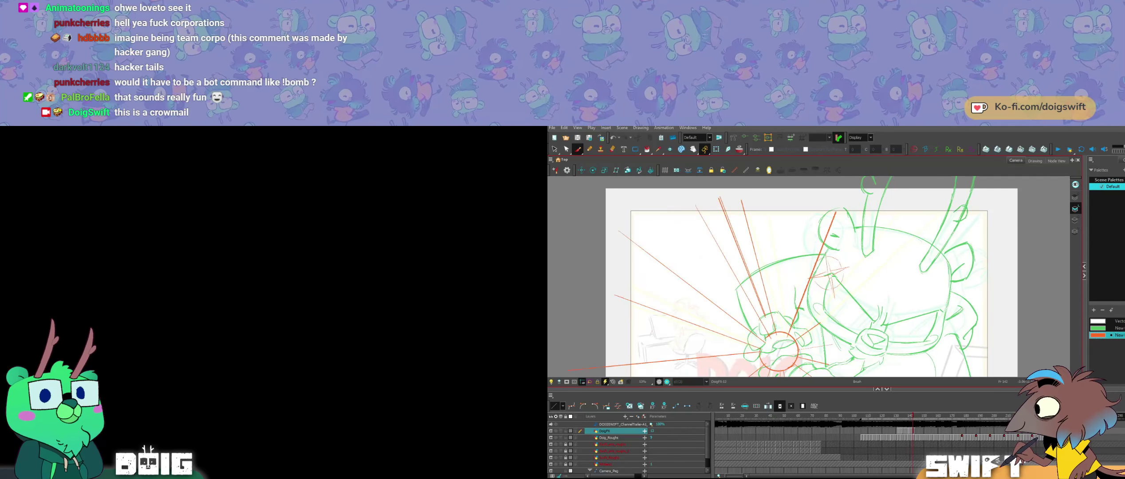
click(740, 283)
key(Escape)
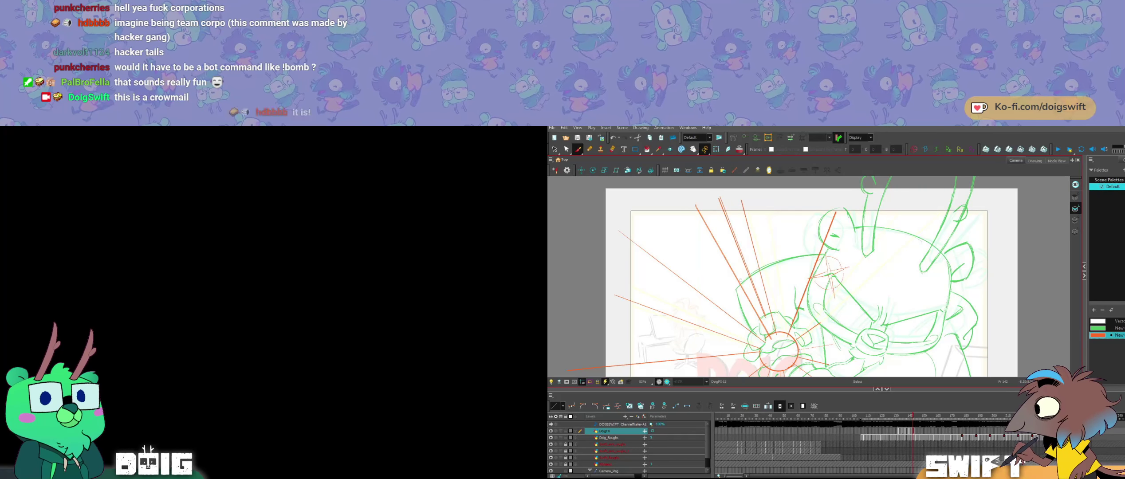
drag(778, 350, 779, 352)
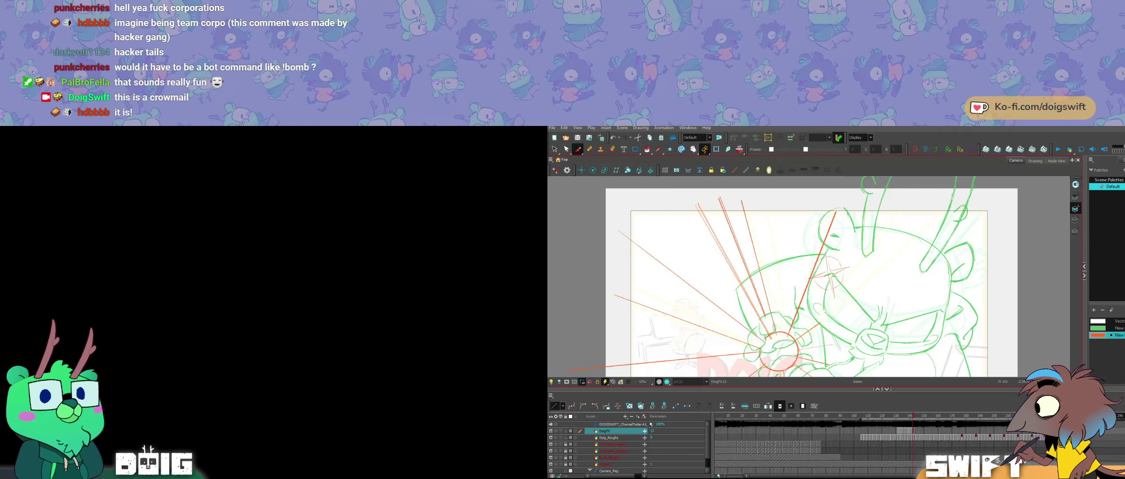
key(alt+b)
key(comma)
key(comma)
key(period)
key(period)
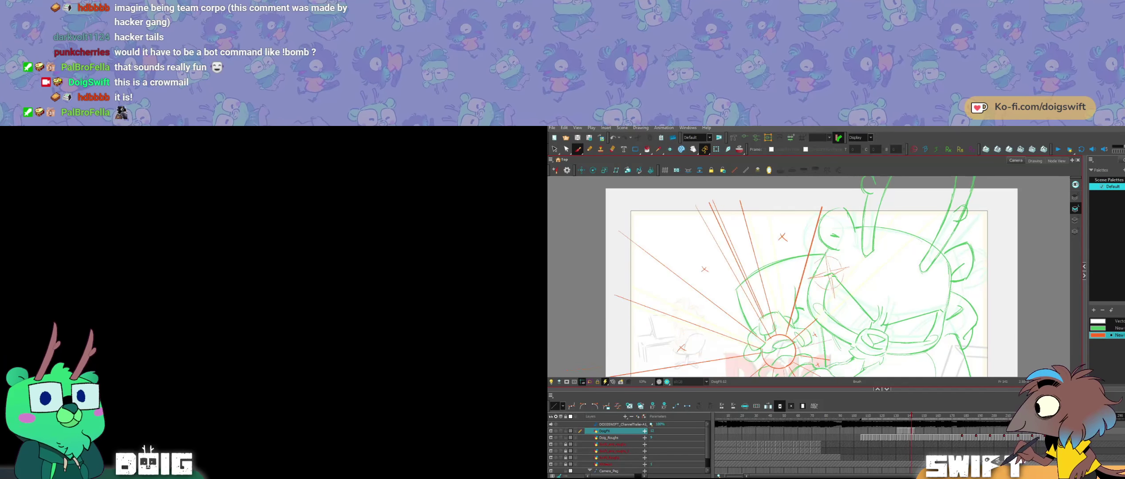
Step: Check the outermost steep upper-left ray against the previous frames and rotate it slightly further clockwise around the circle
key(comma)
key(comma)
key(period)
key(period)
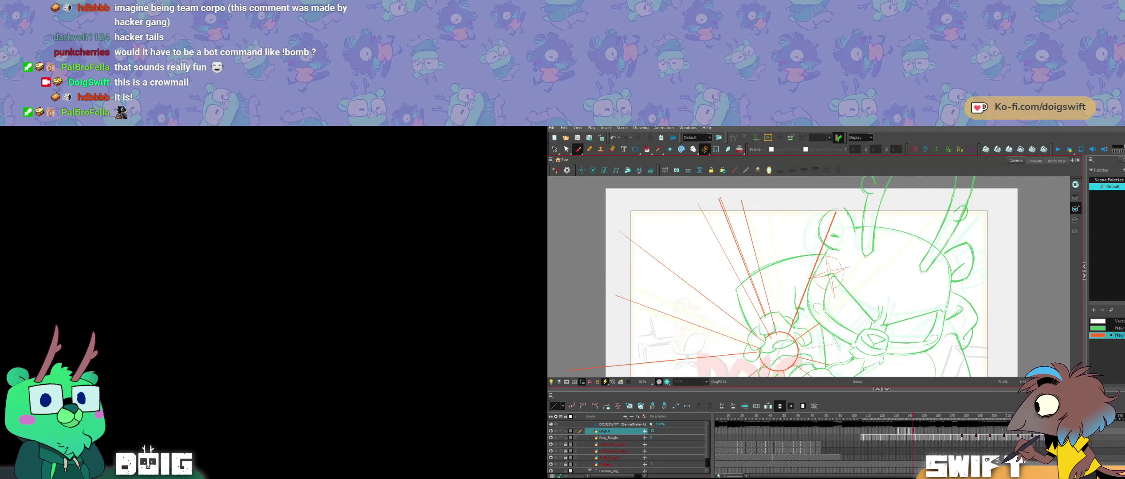
click(730, 268)
drag(735, 271, 781, 351)
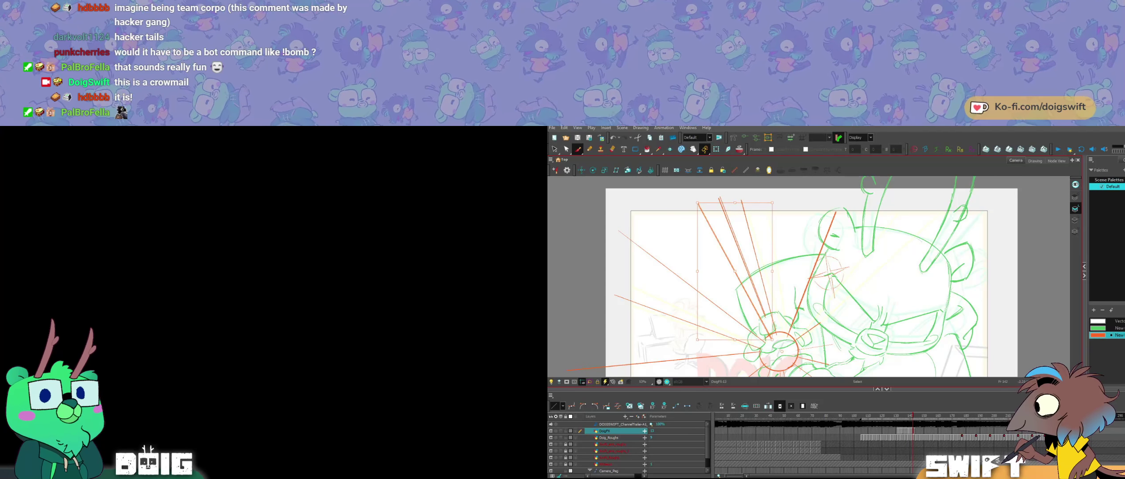
drag(779, 199, 787, 200)
key(alt+b)
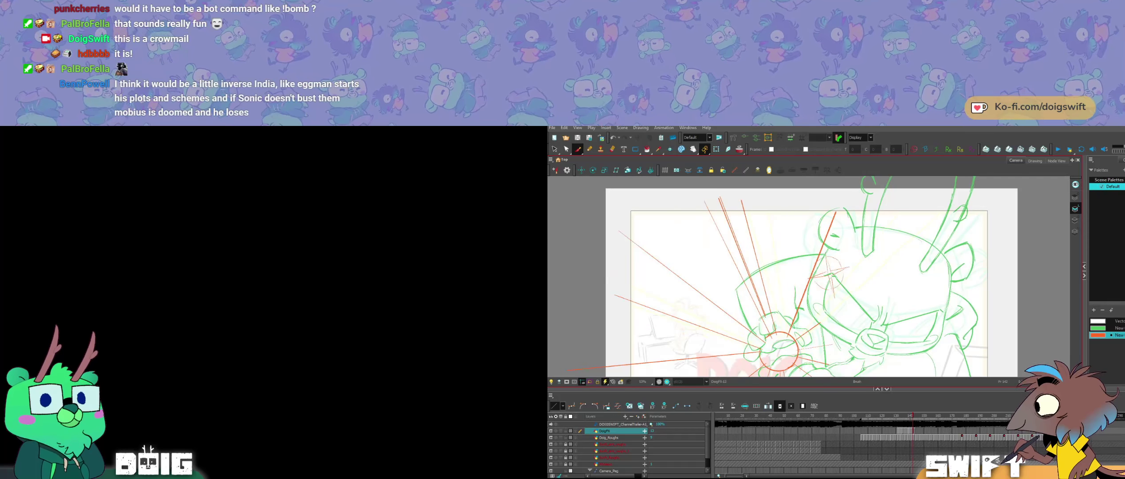
key(comma)
key(period)
Step: Reselect the steep upper-left ray, fine-tune its angle and recheck its spacing against the previous two frames
drag(812, 292, 814, 274)
key(comma)
key(comma)
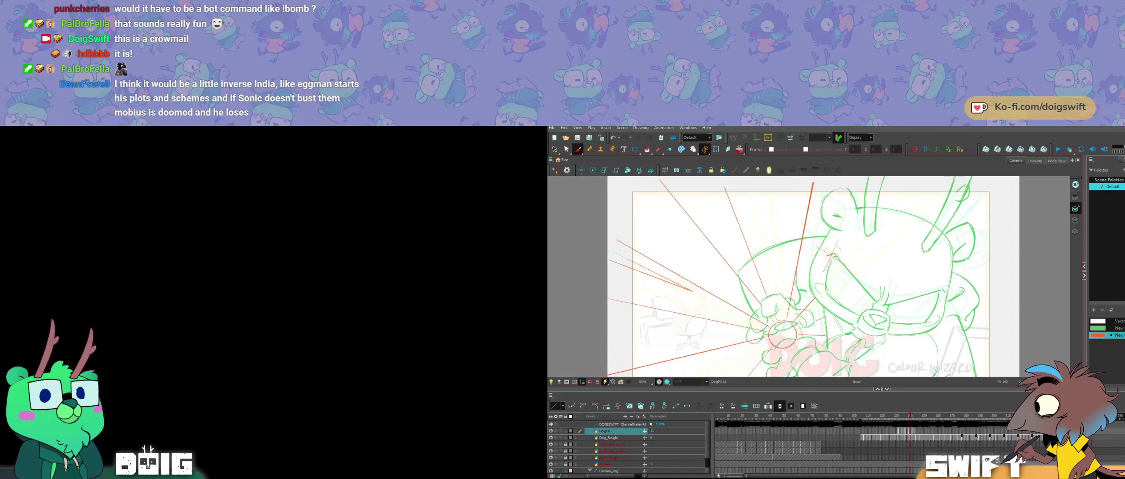
key(period)
key(period)
key(ctrl+v)
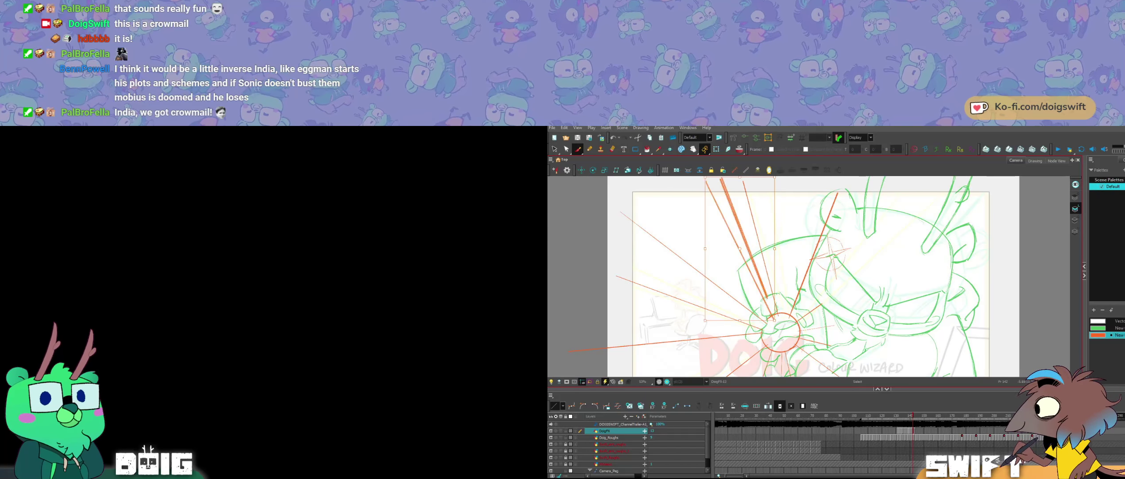
key(alt+b)
key(comma)
key(comma)
key(period)
key(period)
key(comma)
key(comma)
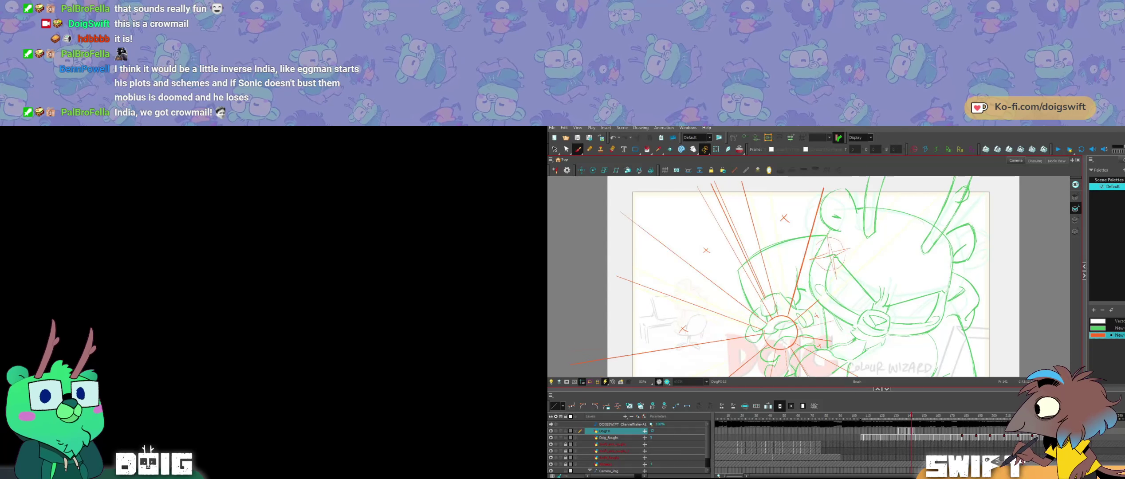
key(period)
key(period)
Step: Select the two long, flatter rays at the circle's upper left, rotate both clockwise around the circle and compare them with the previous frames
key(alt+s)
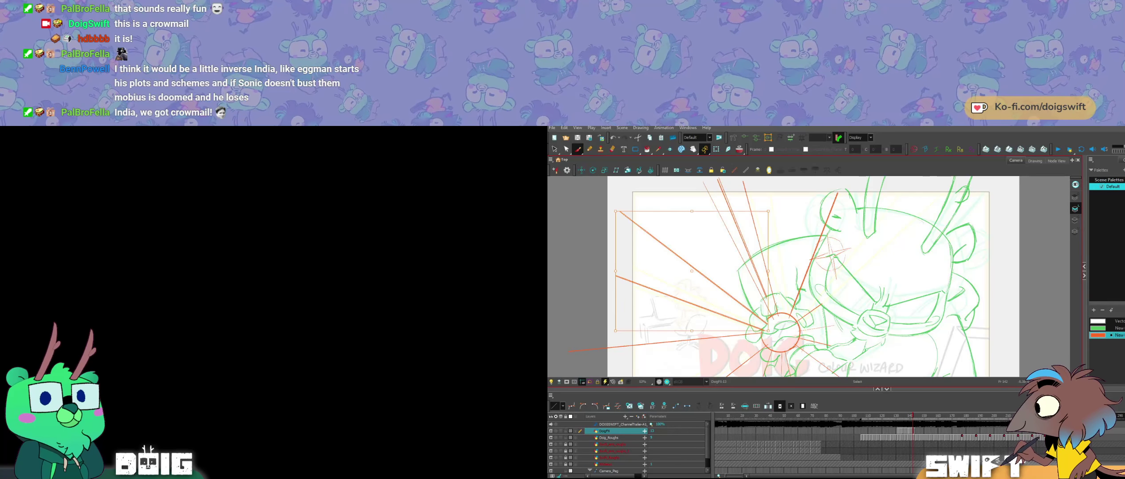
key(Escape)
key(ctrl+v)
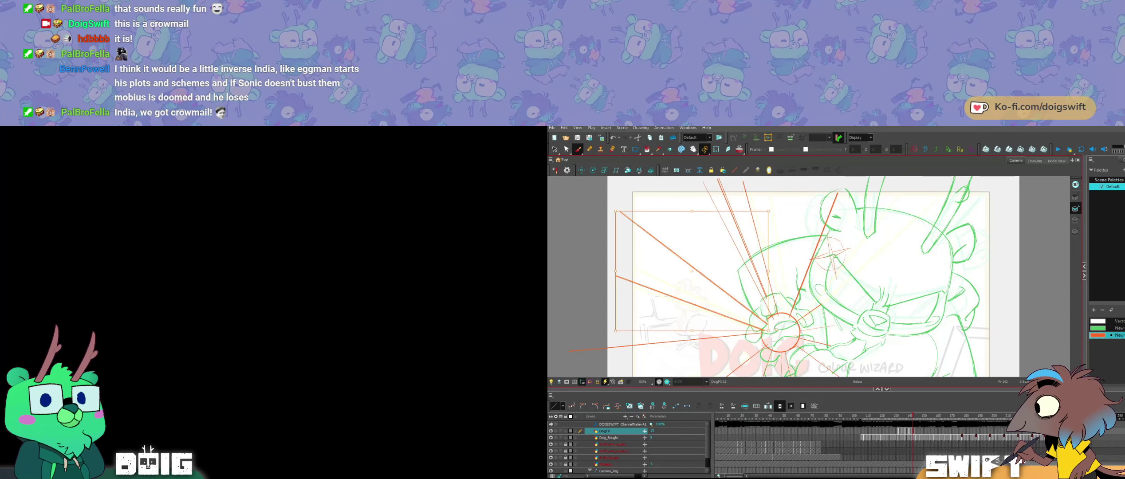
key(Escape)
drag(775, 212, 784, 213)
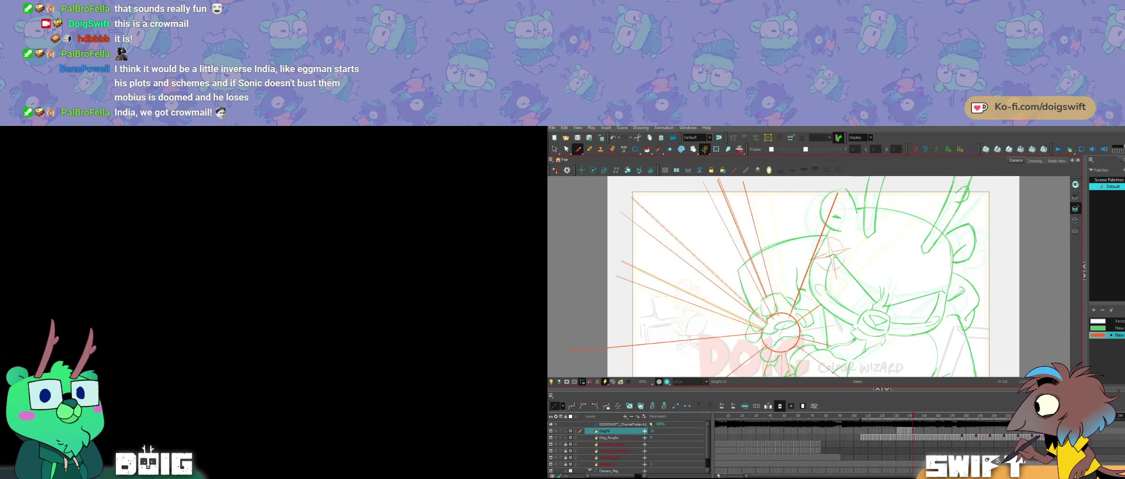
key(alt+b)
key(comma)
key(comma)
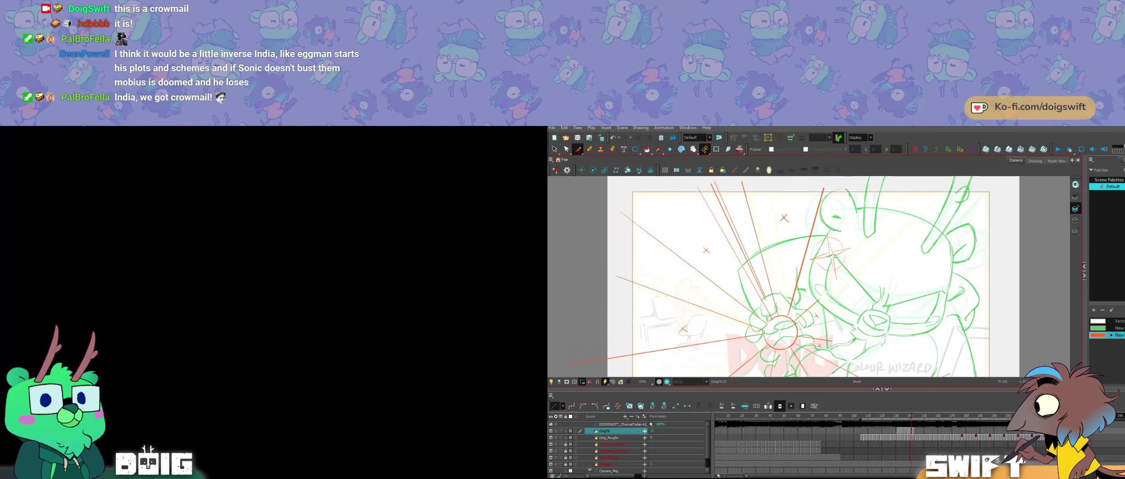
key(period)
key(period)
key(comma)
key(comma)
key(period)
key(period)
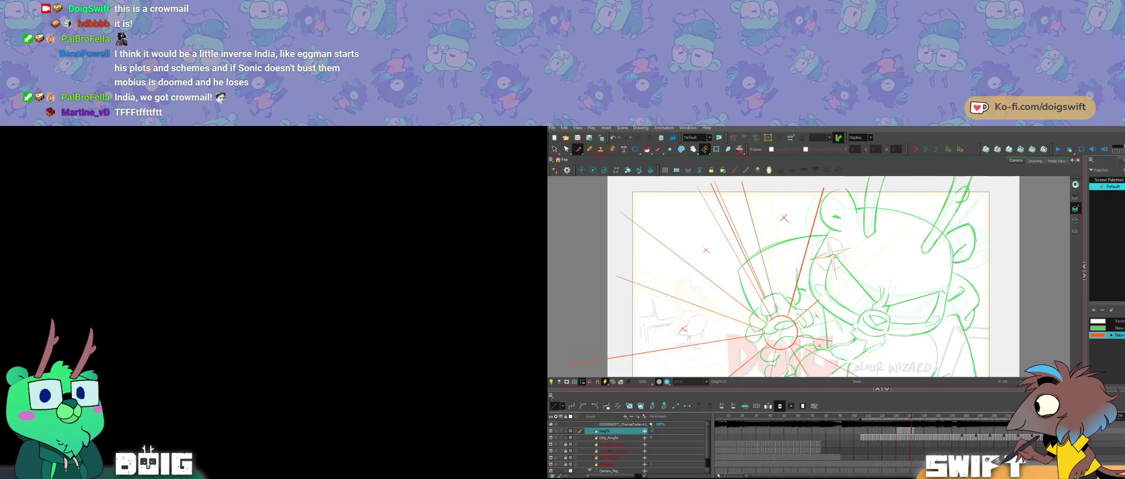
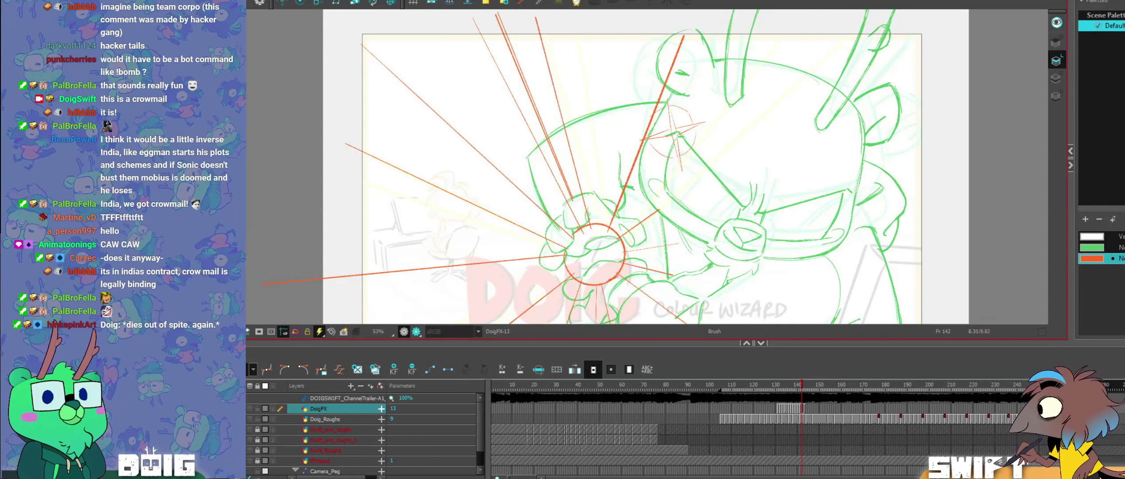
Step: Add a short ray segment over the upper right of the character's head on frame 142, checking it against the previous frames
key(comma)
key(comma)
key(period)
key(period)
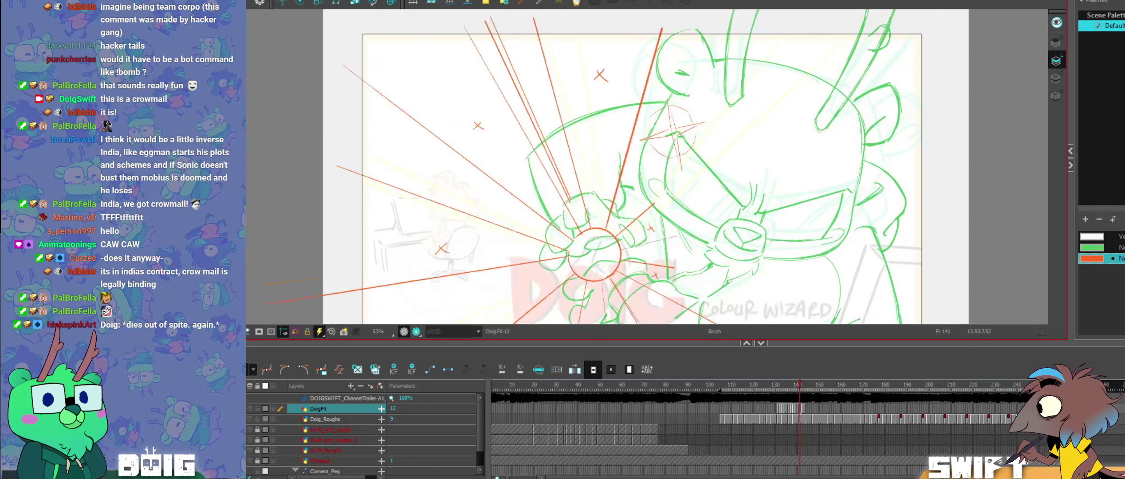
key(comma)
key(comma)
key(period)
key(period)
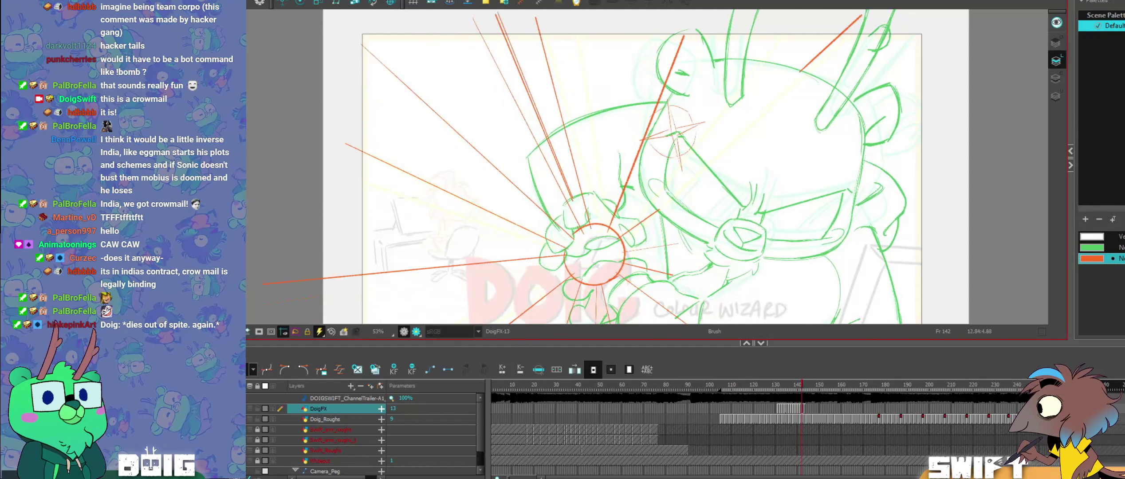
Step: Rotate the long ray at the circle's lower left clockwise around the circle and check its movement against the previous frames
key(space)
drag(741, 282, 818, 212)
key(comma)
key(comma)
key(period)
key(period)
key(comma)
key(period)
click(582, 259)
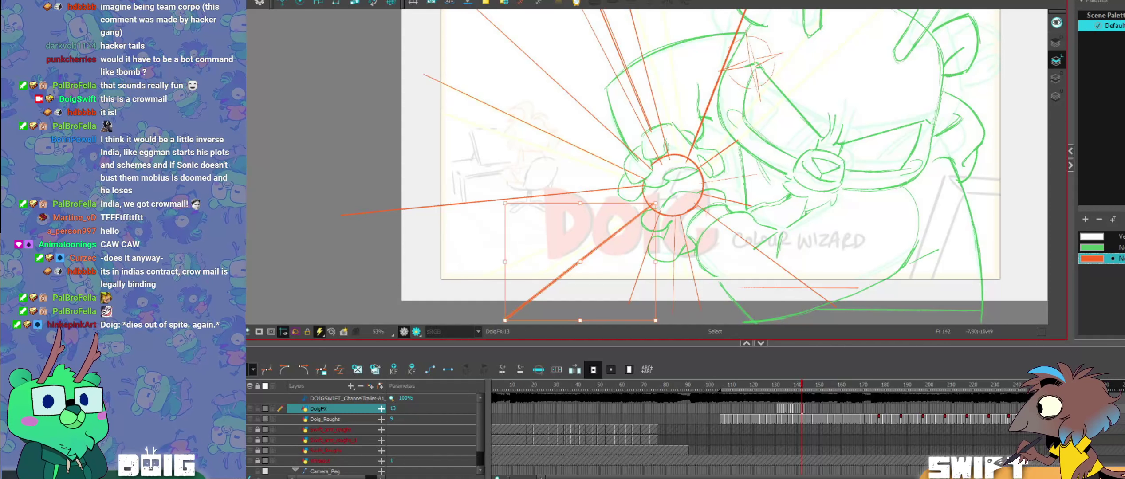
drag(665, 322, 645, 320)
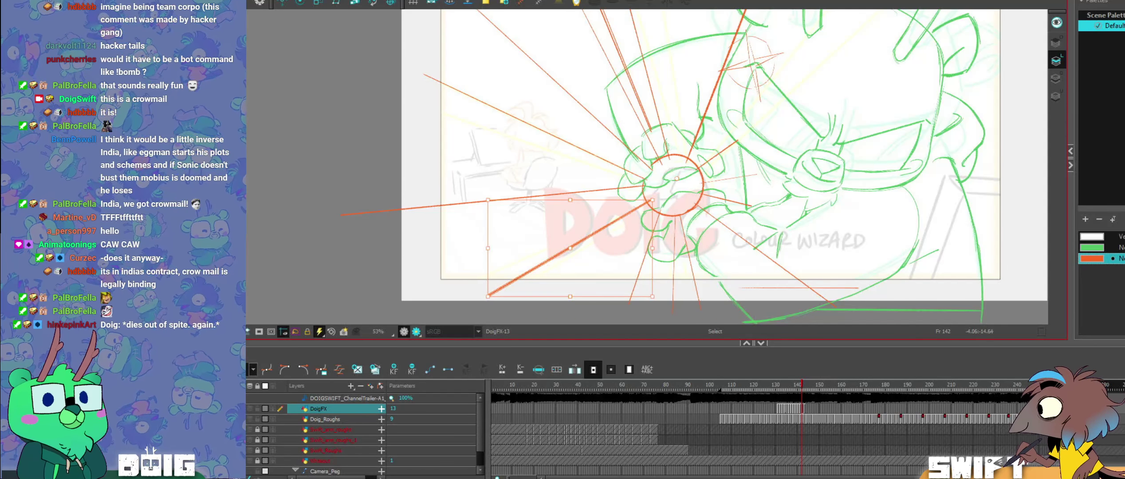
click(668, 295)
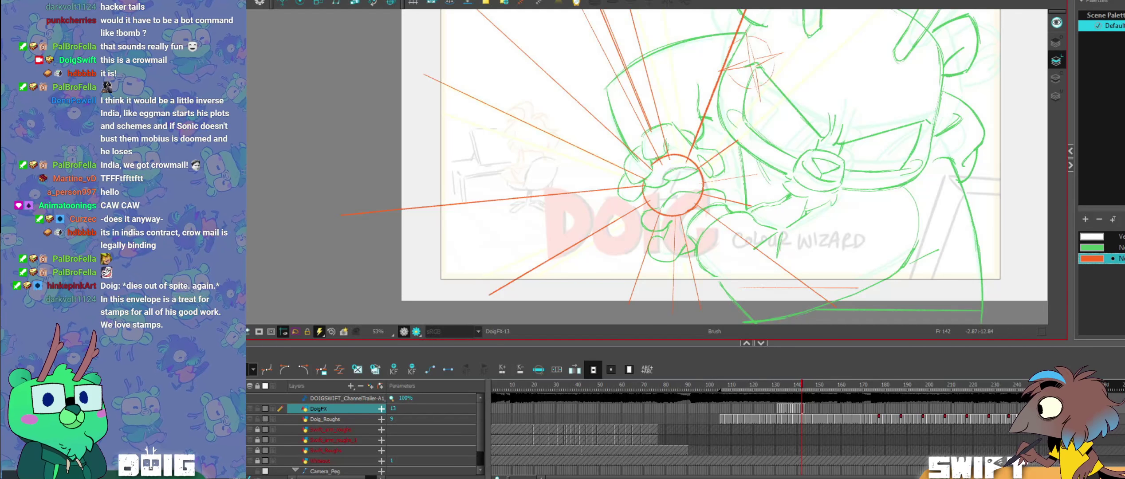
key(comma)
key(period)
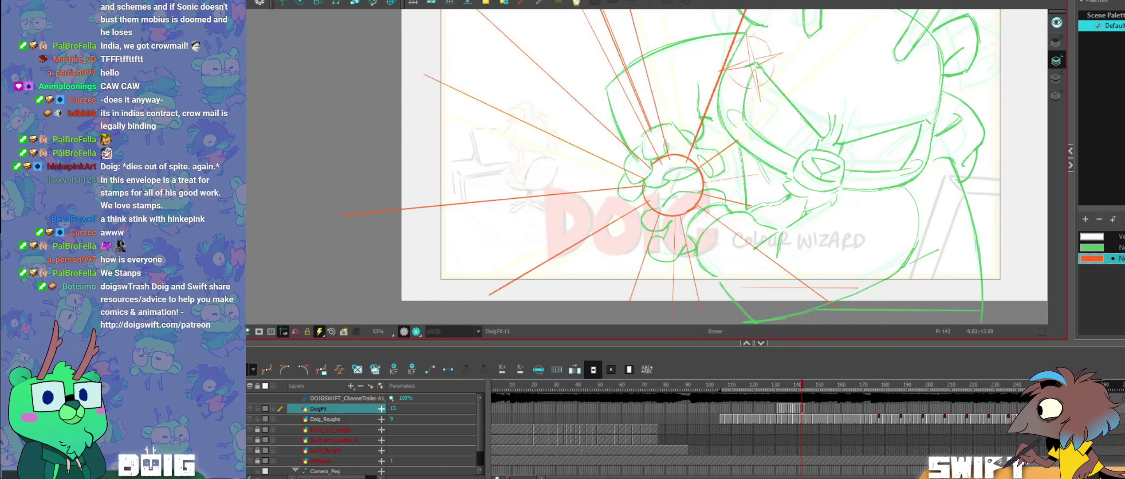
Step: Select the near-vertical ray below the circle and rotate it slightly clockwise, using the previous frames as a spacing reference
key(f)
key(g)
key(f)
key(f)
key(g)
key(g)
key(alt+b)
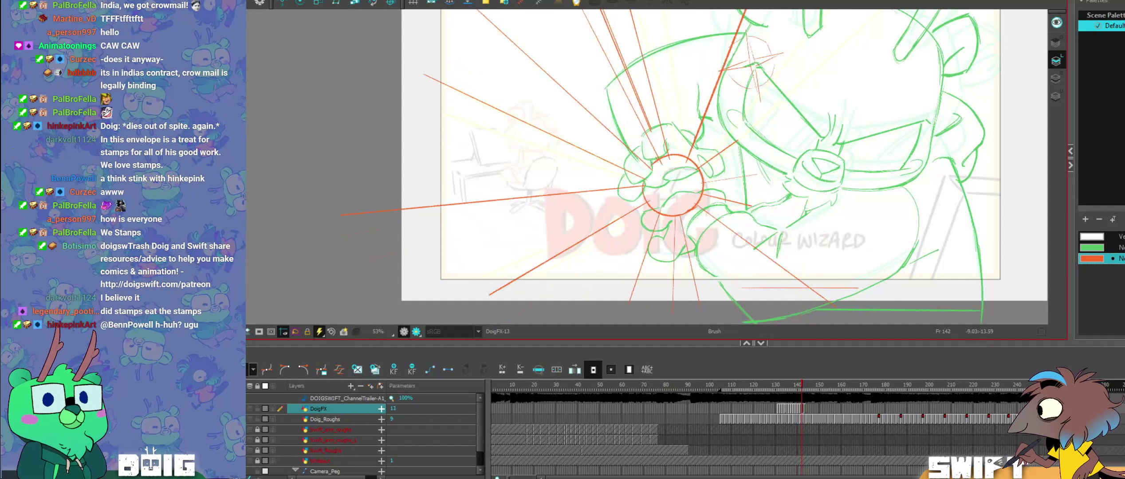
click(673, 266)
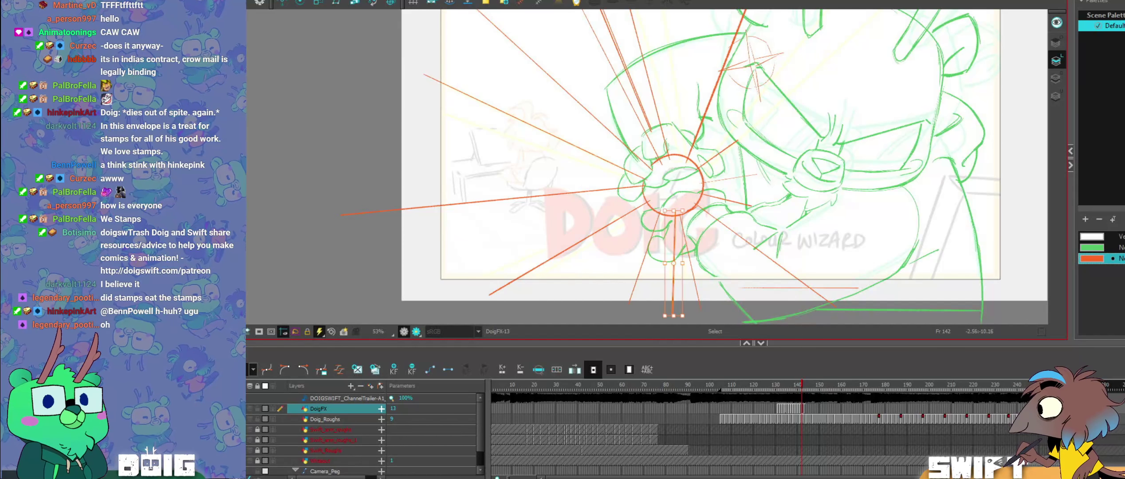
click(674, 266)
drag(675, 211, 666, 315)
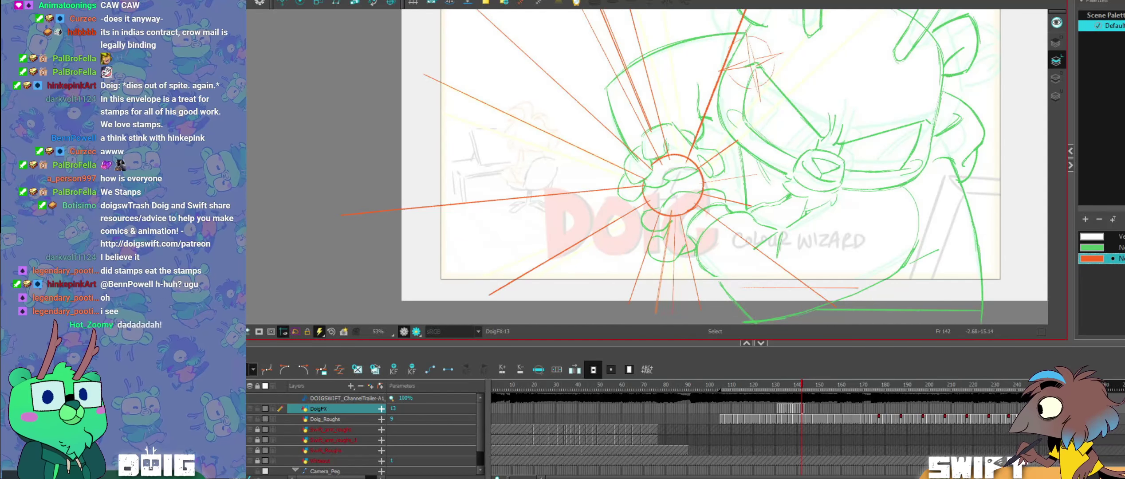
key(alt+b)
Step: Compare the near-vertical ray below the circle with the previous frames, reselect it and rotate it further clockwise
key(f)
key(f)
key(g)
key(g)
key(f)
key(f)
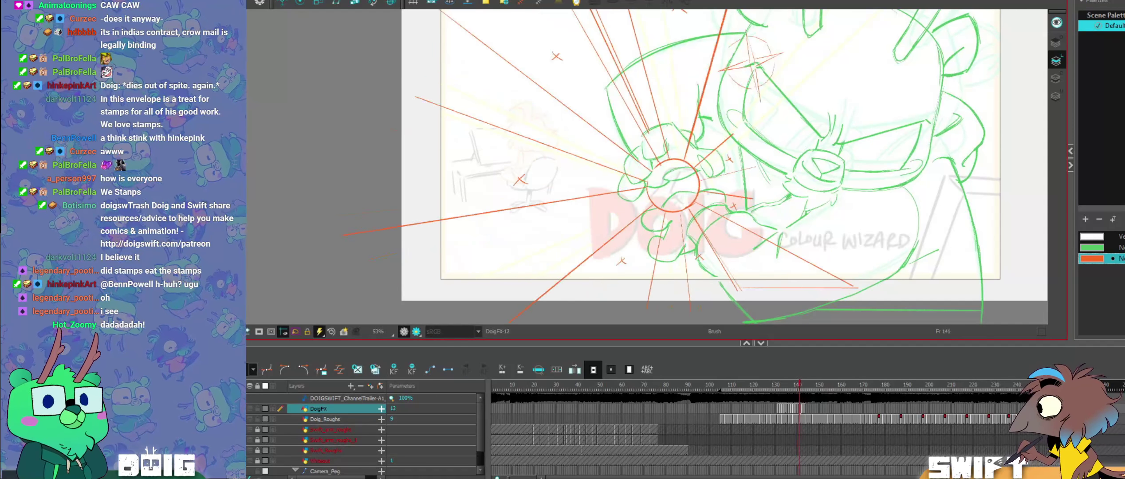
key(g)
key(g)
drag(655, 270, 674, 261)
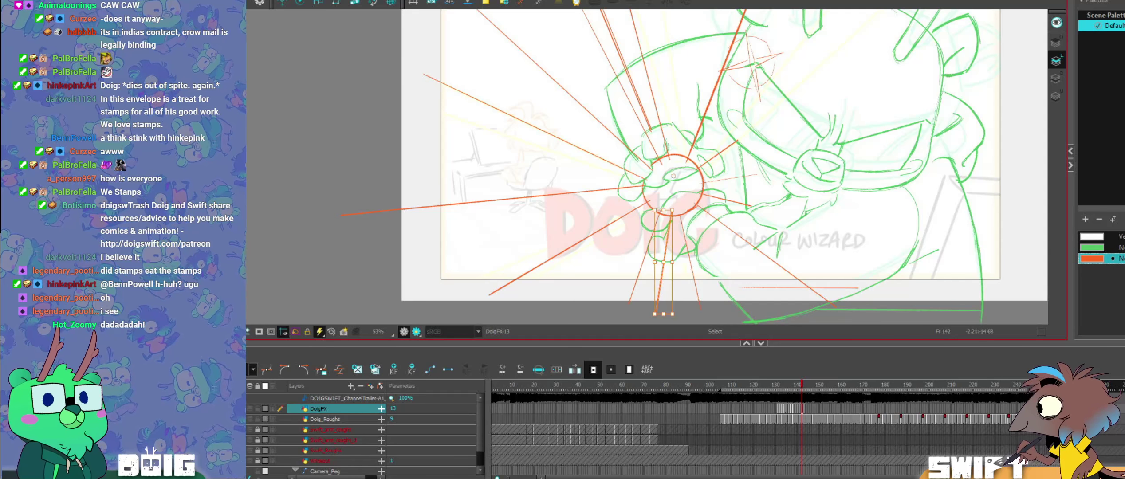
drag(670, 315, 655, 313)
click(648, 210)
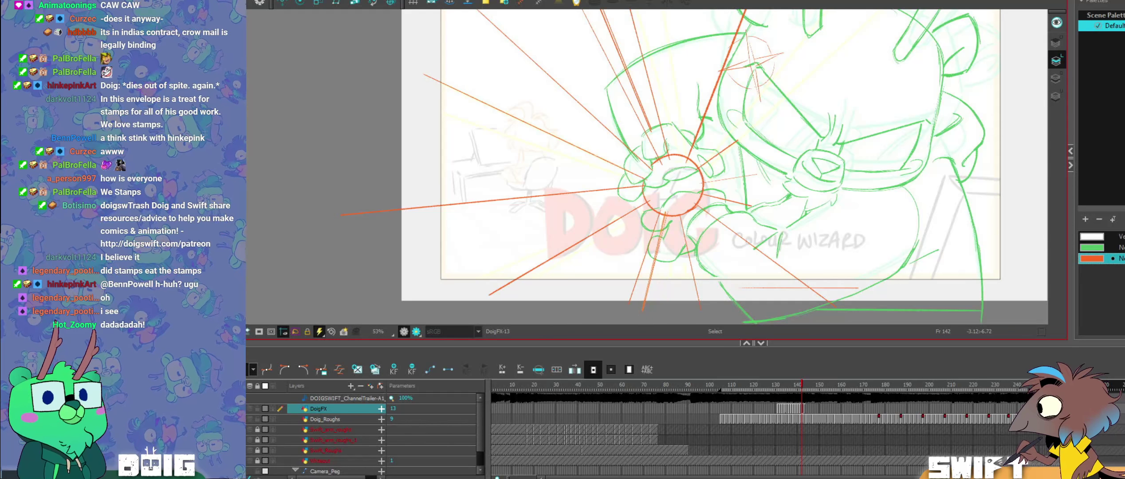
Step: Flip between frame 142 and the previous frames to examine the spacing and movement of all rays around the circle
key(alt+b)
key(f)
key(f)
key(g)
key(g)
key(f)
key(f)
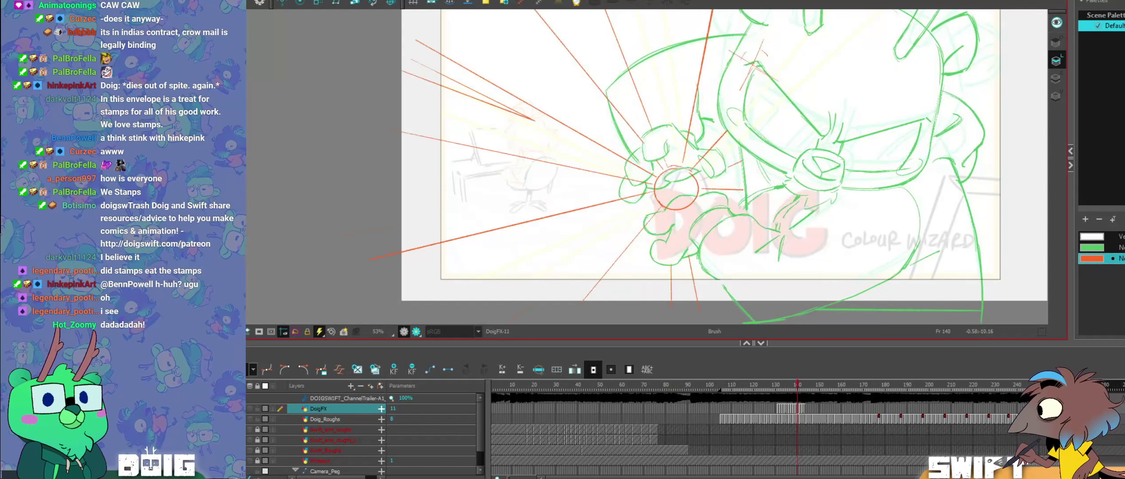
key(period)
key(period)
key(f)
key(f)
key(g)
key(g)
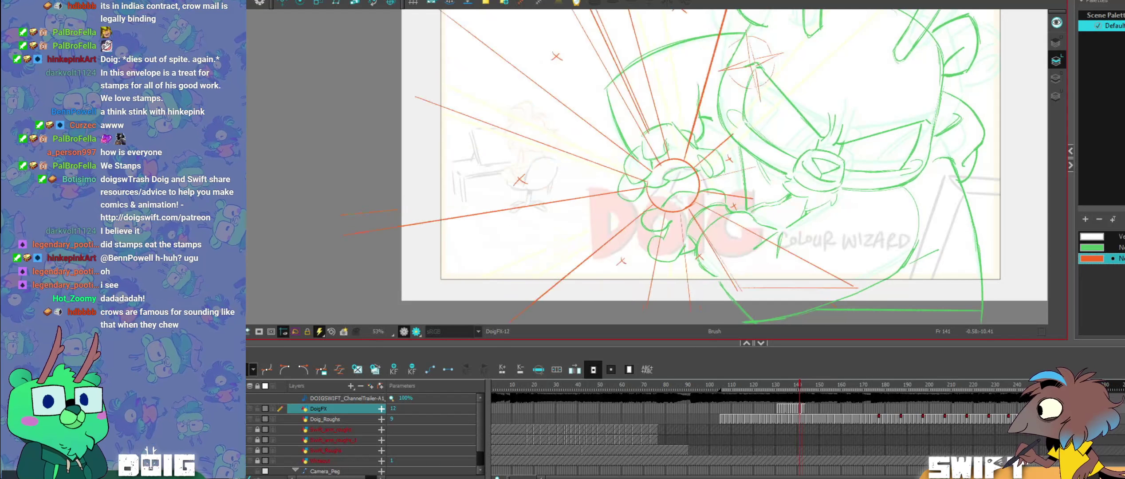
key(f)
key(f)
key(g)
key(g)
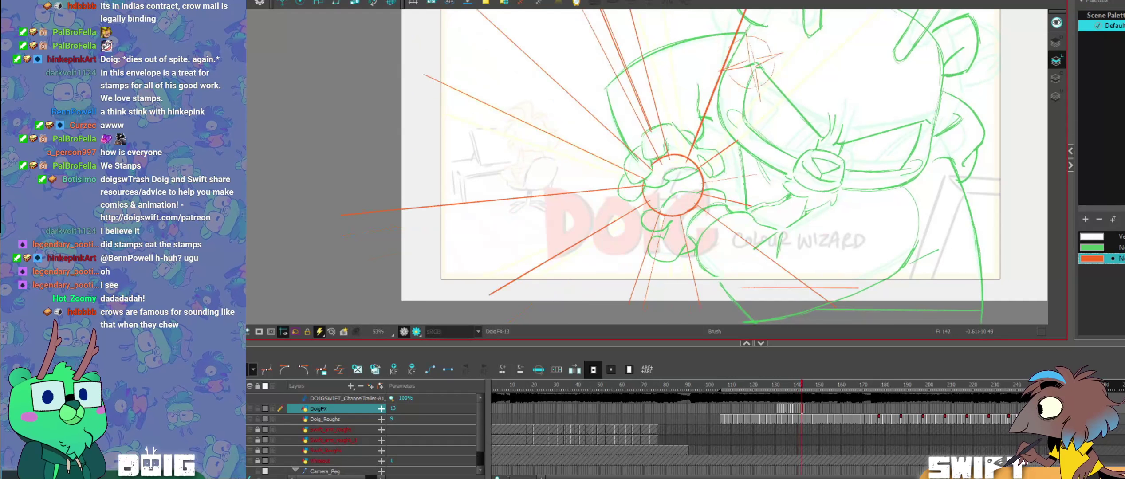
Step: Select the two long rays to the left of the circle, rotate them slightly clockwise and compare them with frame 141
drag(614, 164, 579, 206)
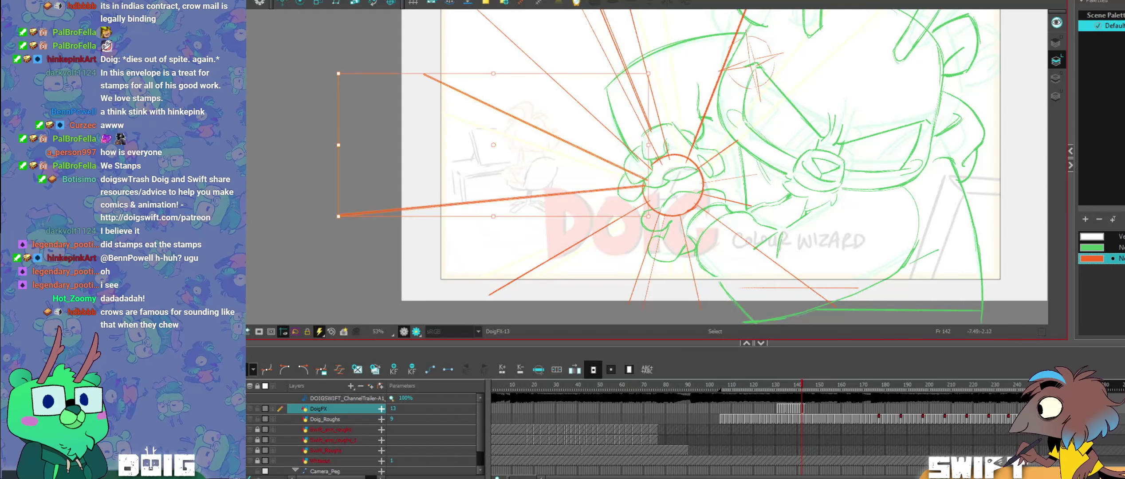
drag(619, 166, 620, 164)
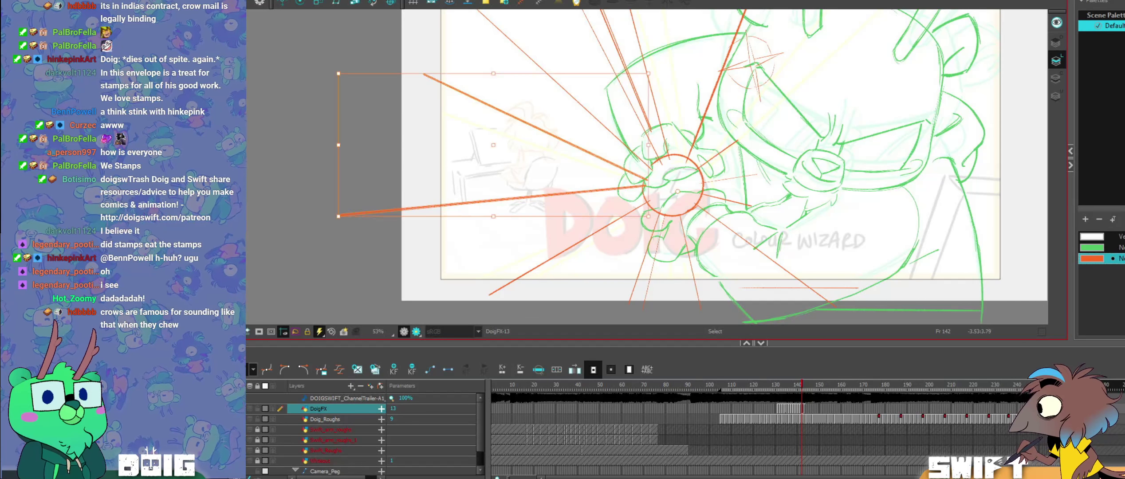
drag(638, 56, 643, 55)
key(alt+b)
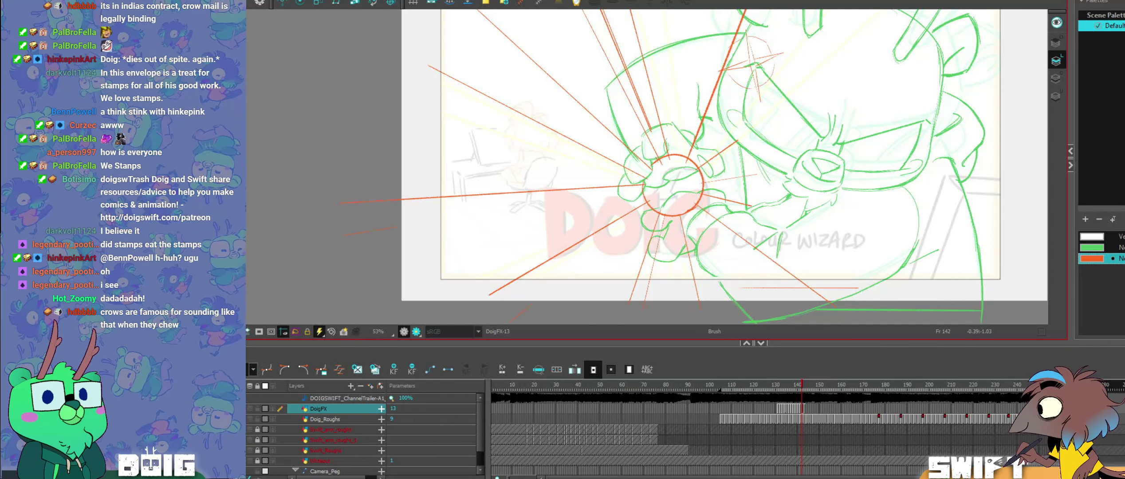
key(comma)
key(period)
key(comma)
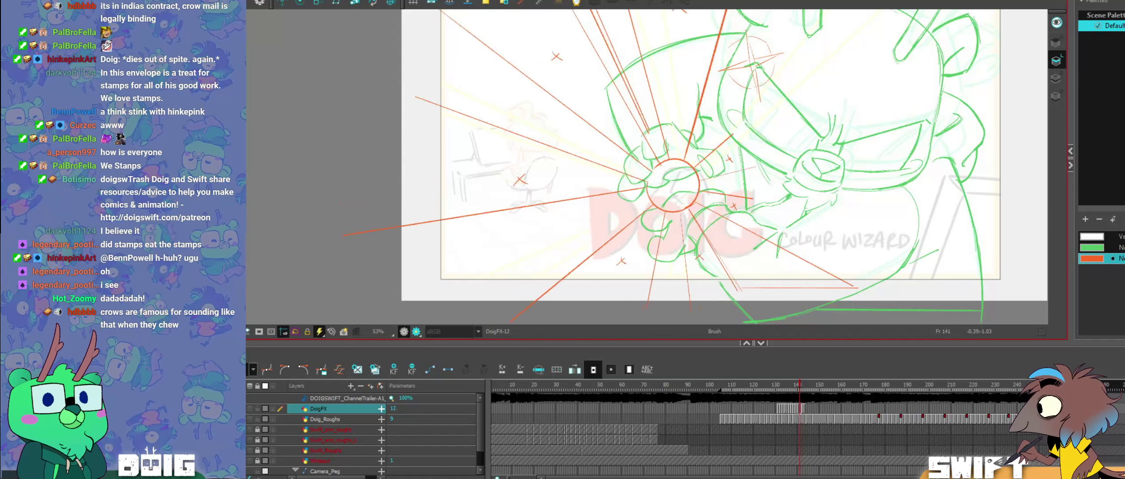
Step: Flip between frames 140, 141 and 142 to examine how the rays around the circle move from frame to frame
key(period)
key(comma)
key(comma)
key(period)
key(period)
key(comma)
key(comma)
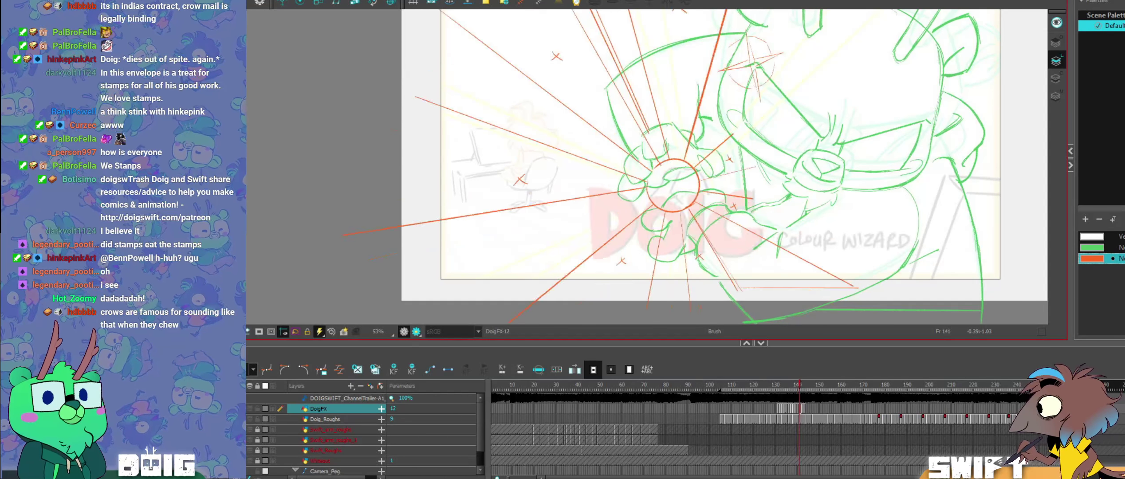
key(period)
key(period)
key(comma)
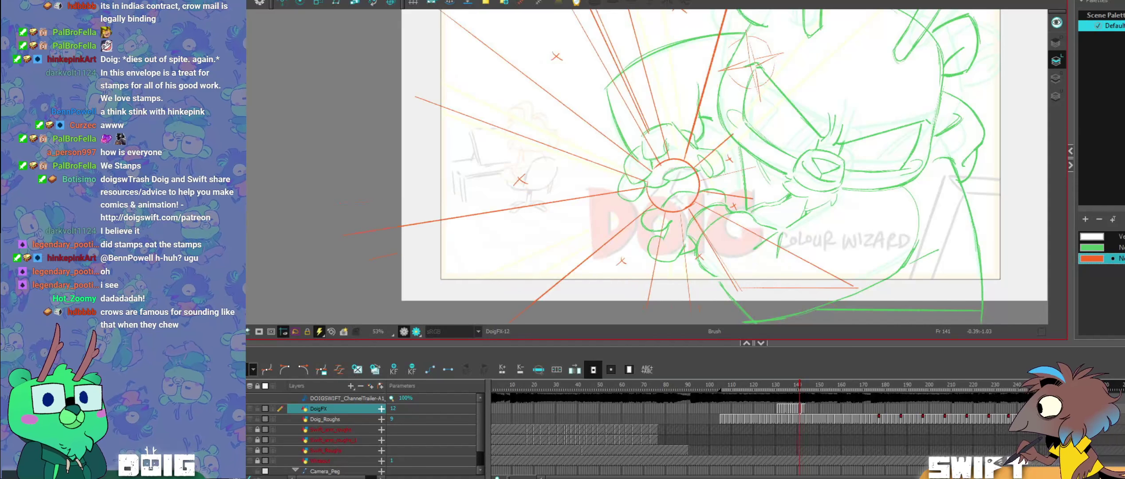
key(comma)
key(period)
key(period)
key(comma)
key(comma)
key(period)
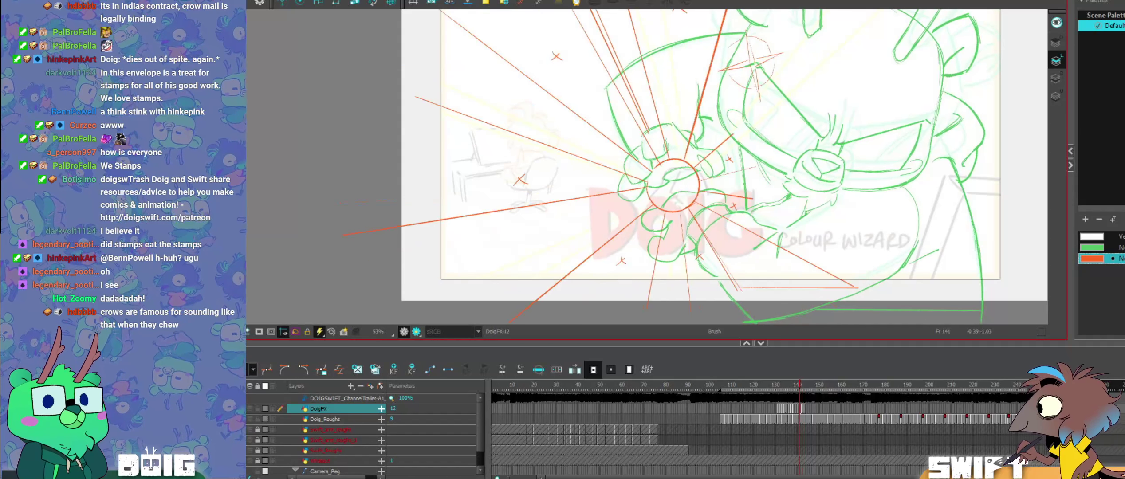
key(period)
key(comma)
key(comma)
key(period)
key(period)
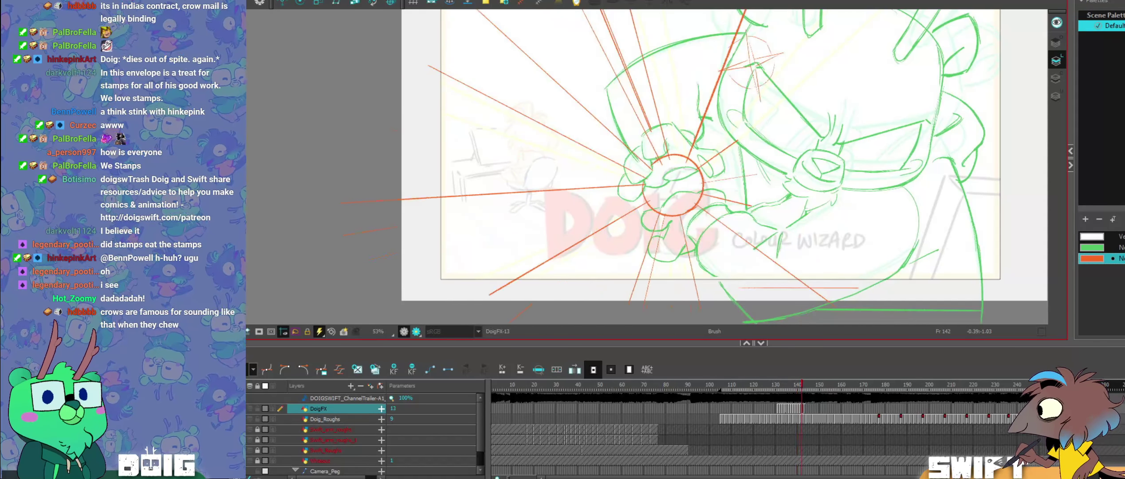
key(comma)
key(comma)
key(period)
key(period)
key(comma)
key(period)
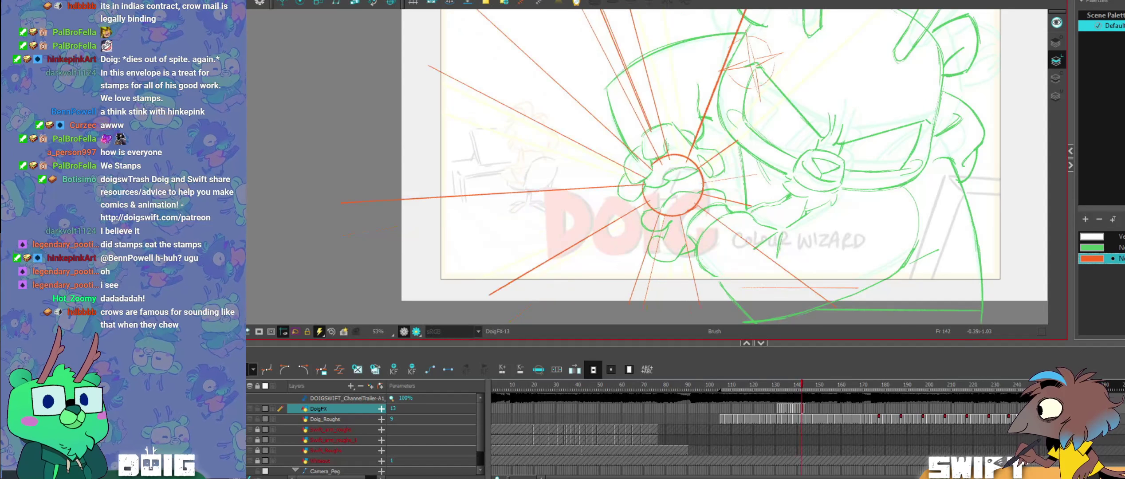
key(comma)
key(period)
Step: Select the short ray to the lower left of the circle on frame 142 and rotate it slightly clockwise
key(alt+s)
click(644, 256)
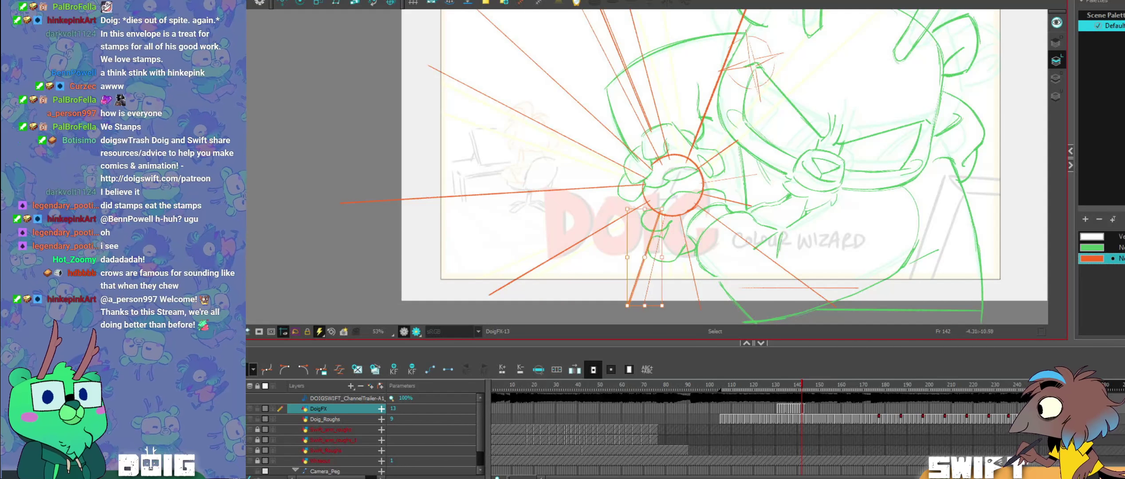
drag(627, 306, 621, 300)
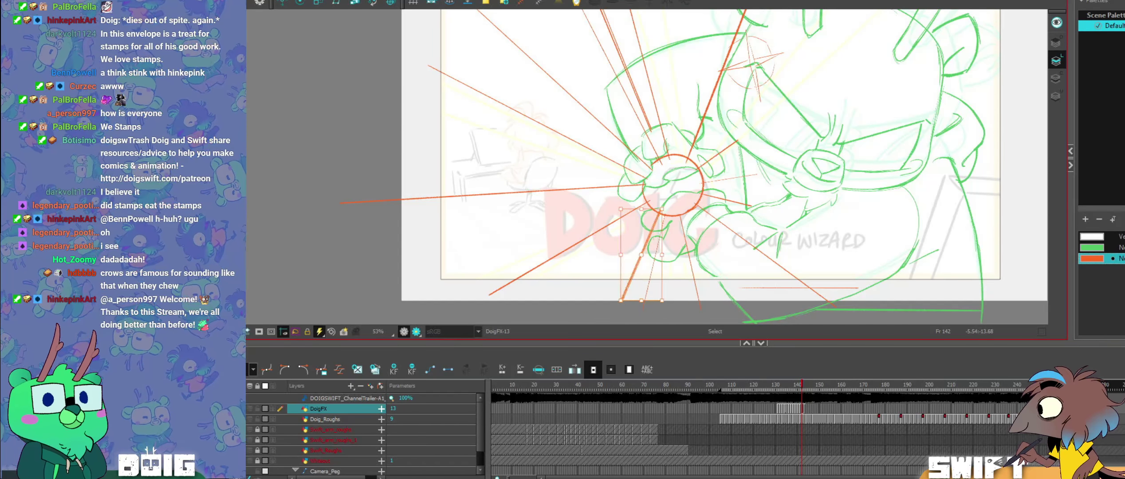
key(alt+b)
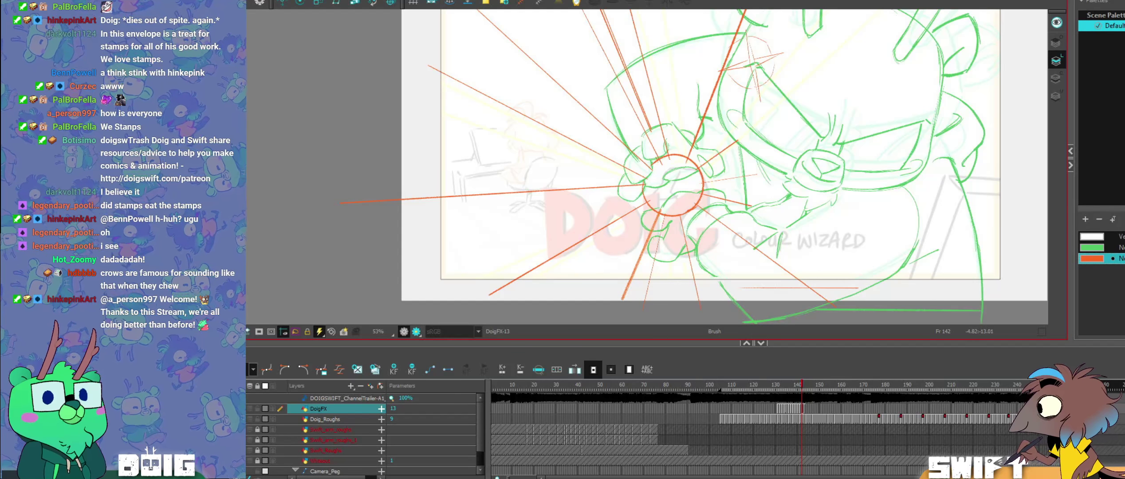
Step: Flip between frame 142 and the two previous frames to examine the spacing of the rays below the circle
key(comma)
key(comma)
key(period)
key(period)
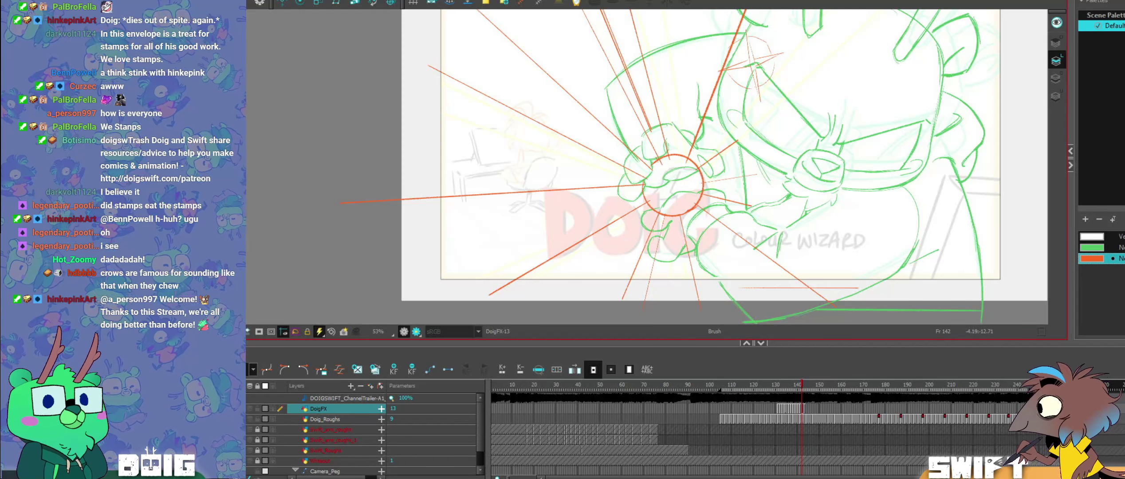
key(comma)
key(comma)
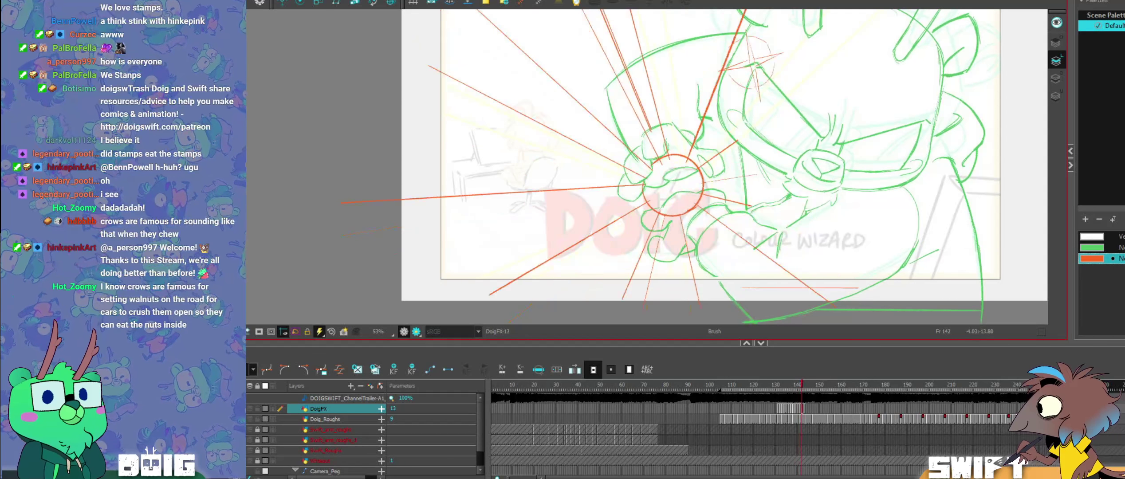
key(period)
key(period)
key(comma)
key(comma)
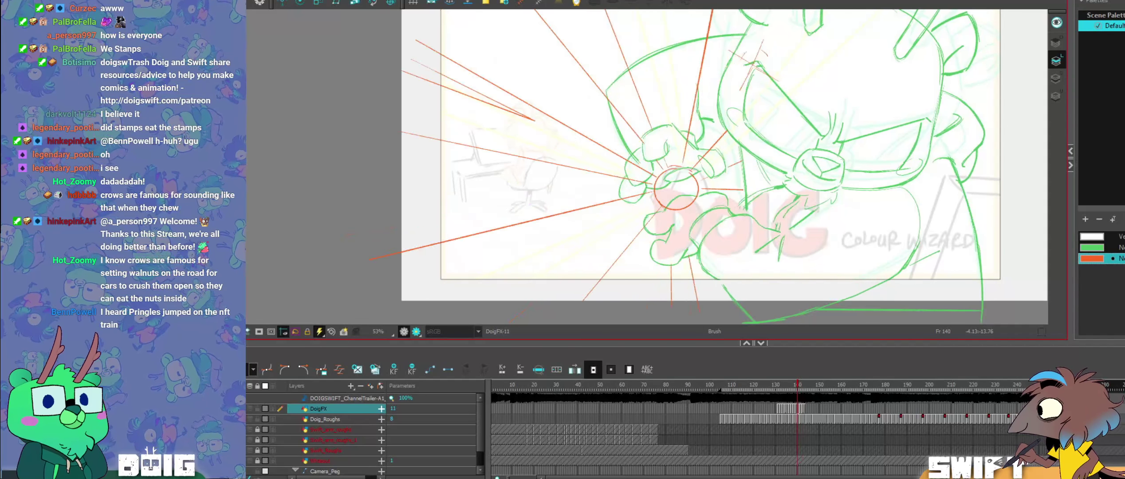
key(period)
key(period)
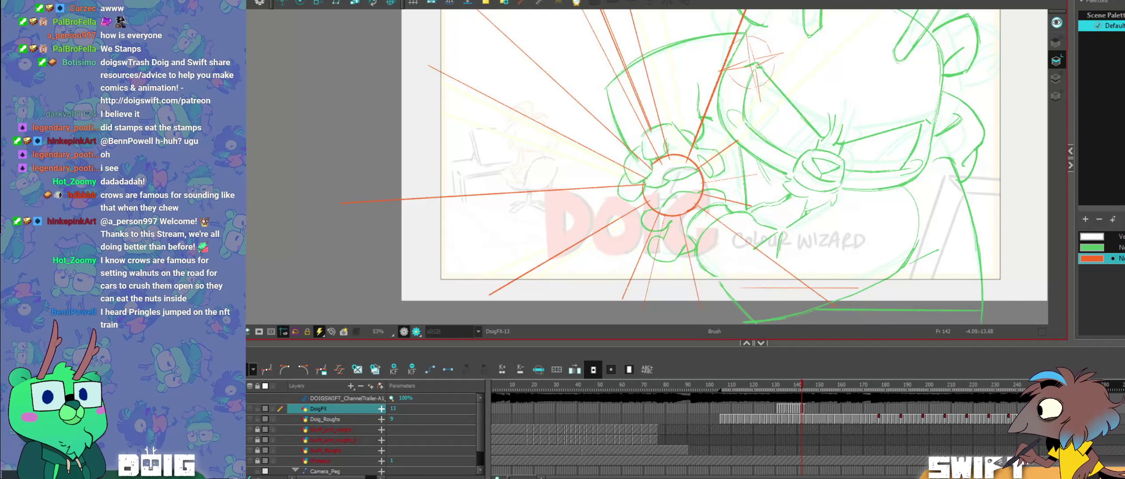
key(comma)
key(comma)
key(period)
key(period)
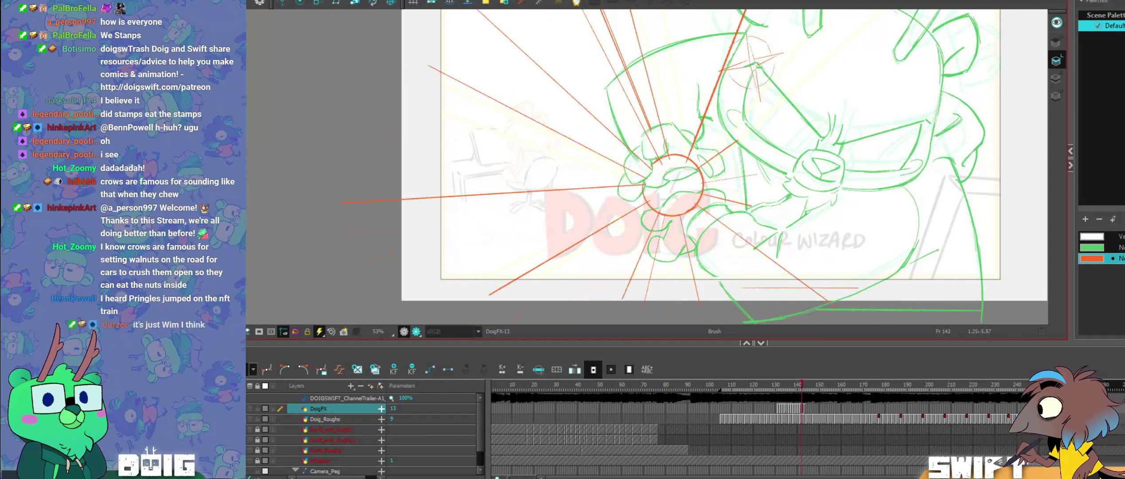
key(comma)
key(comma)
key(period)
key(period)
key(comma)
key(period)
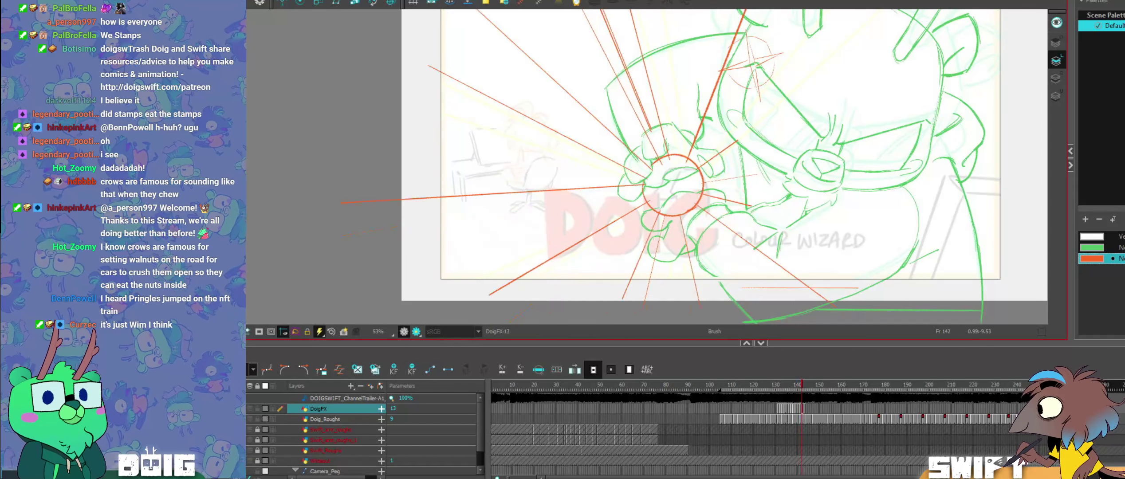
key(comma)
key(comma)
key(period)
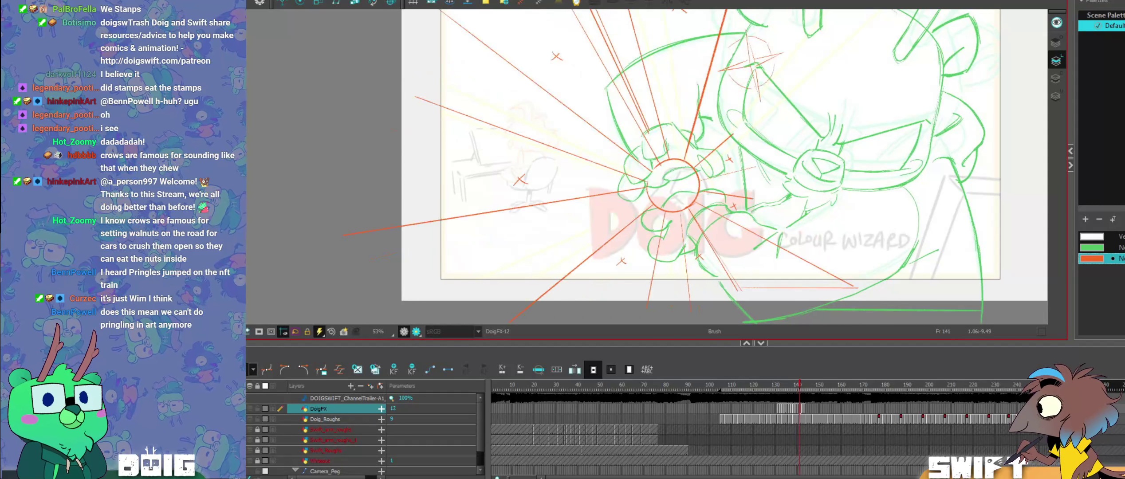
key(period)
key(comma)
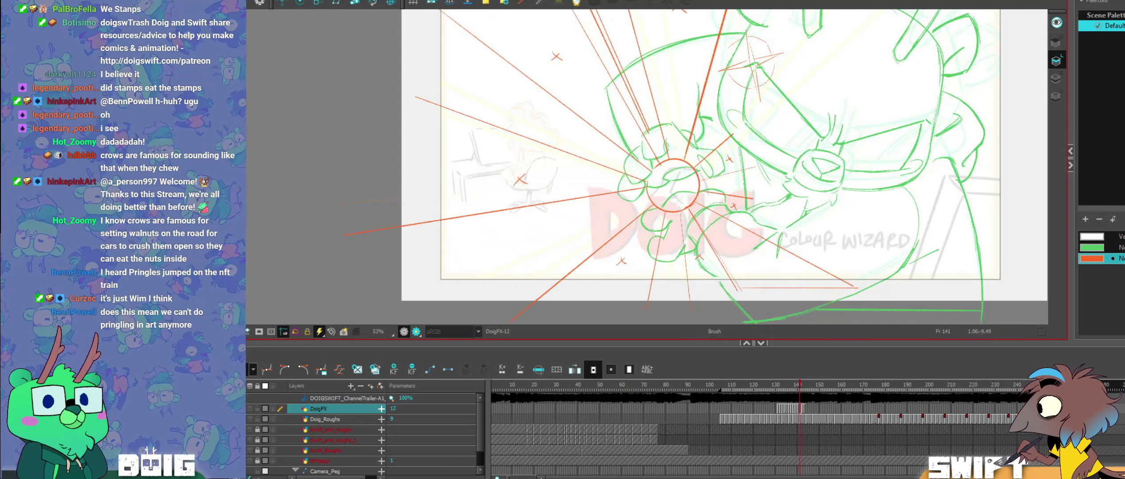
Step: On frame 142, select the next ray below the circle and rotate it slightly clockwise
key(period)
key(alt+s)
click(650, 275)
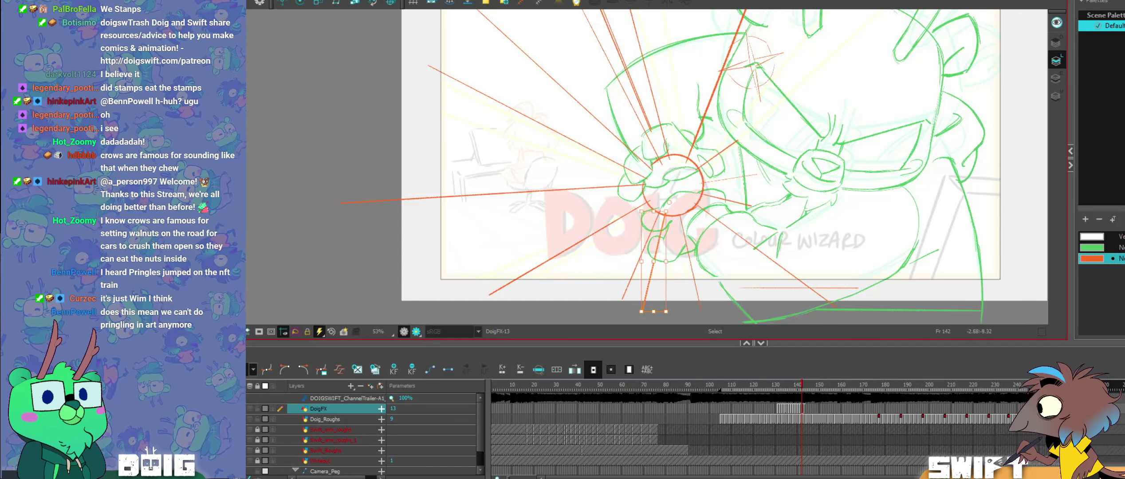
drag(657, 258, 653, 256)
key(alt+b)
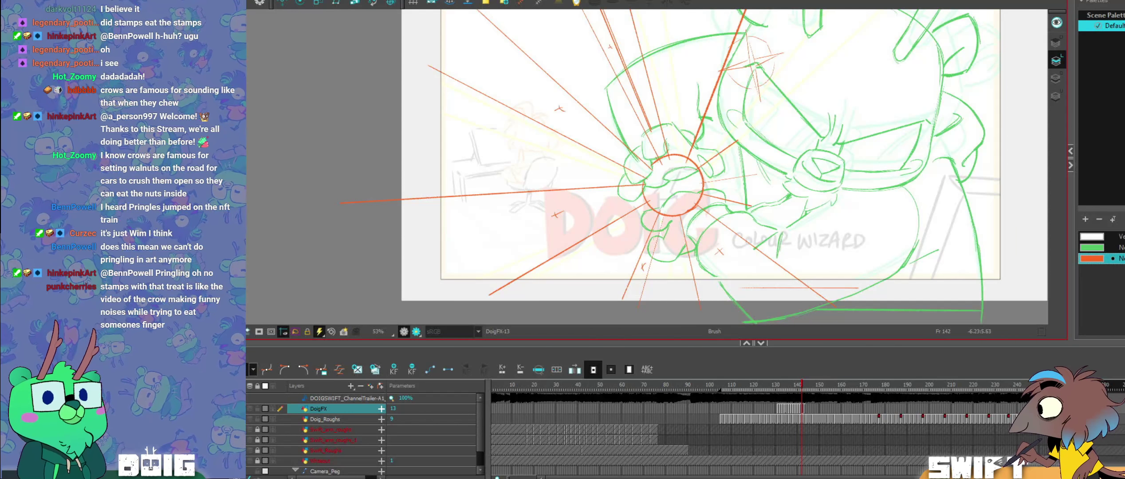
Step: Draw small x marks between the rays around the circle on frame 142 and compare them with frame 141
drag(689, 47, 679, 68)
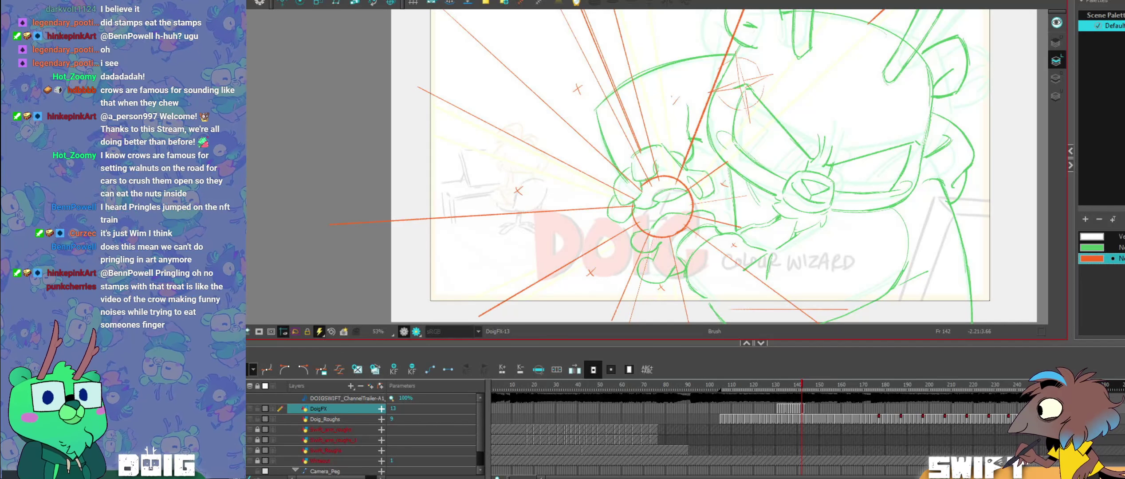
key(f)
key(g)
key(f)
key(g)
key(f)
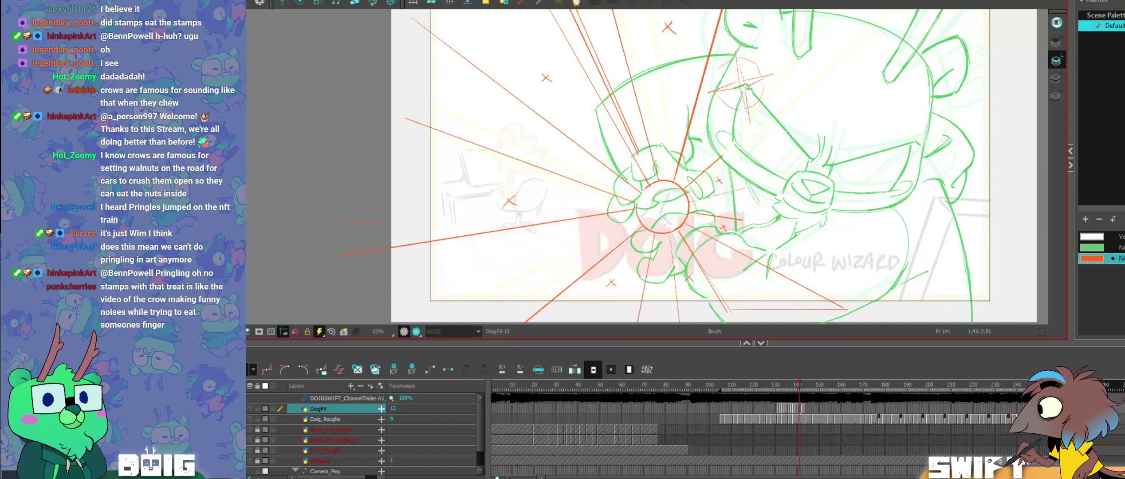
key(g)
key(comma)
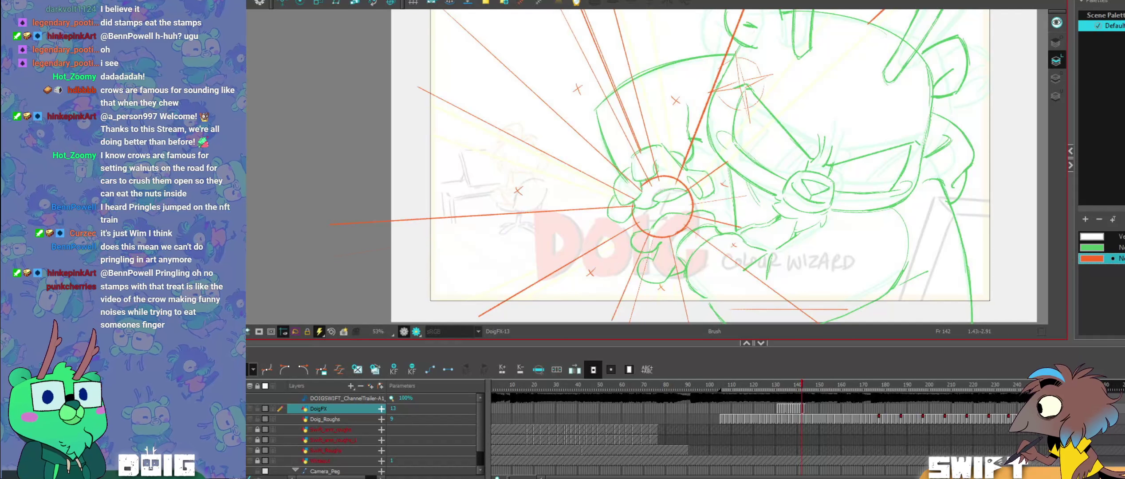
key(period)
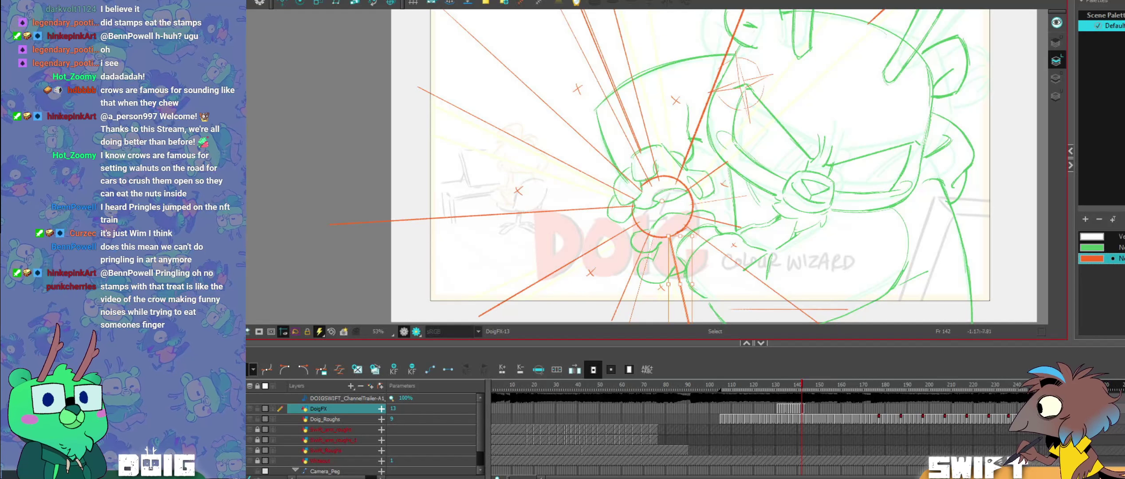
Step: Adjust the angle of the near-vertical ray below the circle and shift the x mark beside it slightly to the left
drag(694, 279, 686, 287)
drag(671, 239, 674, 239)
mouse_move(664, 293)
mouse_down()
mouse_move(691, 275)
mouse_move(666, 294)
mouse_move(648, 290)
mouse_up()
key(alt+b)
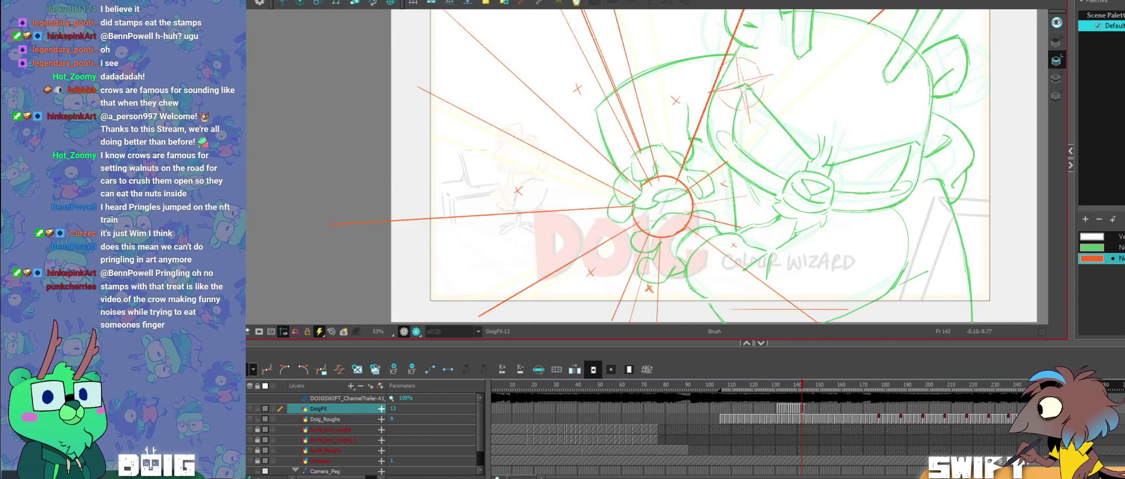
Step: Flip between frame 142 and the previous frames to examine the movement of the lower rays and x marks
key(comma)
key(comma)
key(period)
key(period)
key(comma)
key(period)
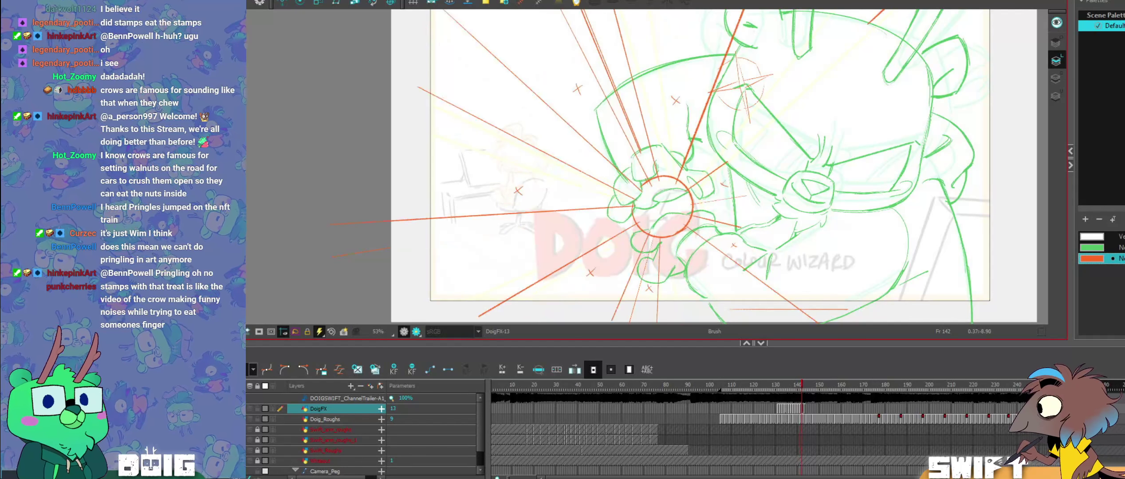
key(comma)
key(period)
key(comma)
key(comma)
key(period)
key(period)
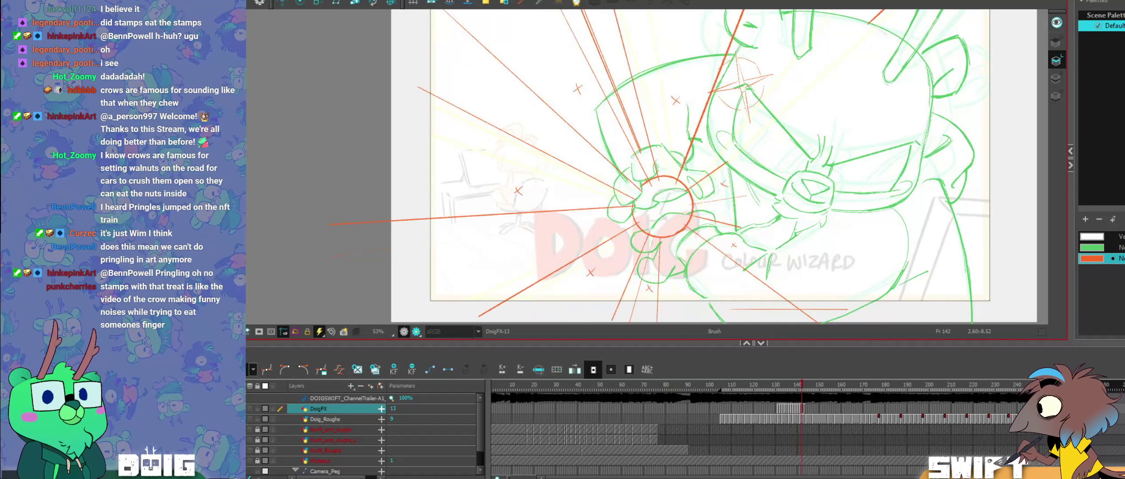
Step: Select the long ray to the lower right of the circle and rotate it clockwise around the circle
click(744, 268)
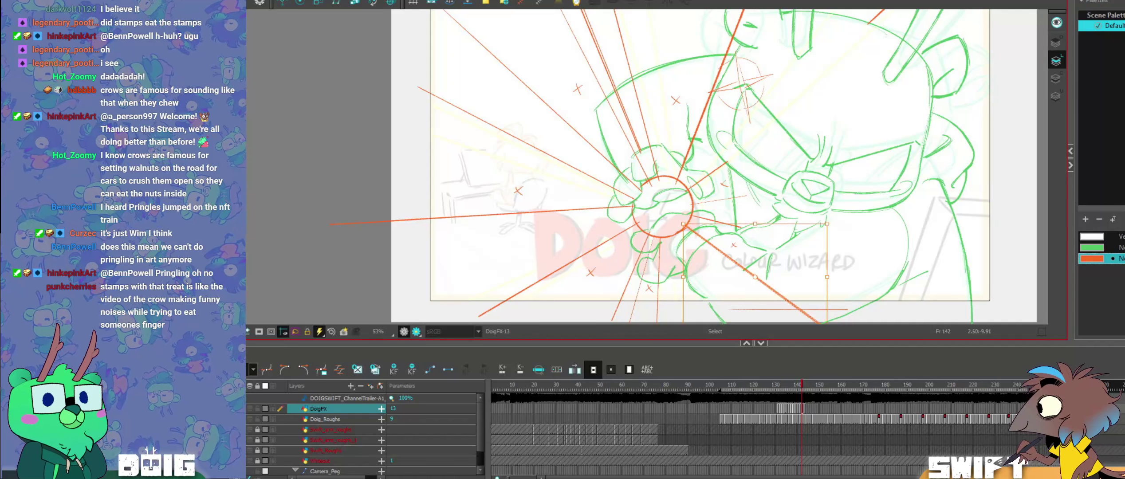
key(alt+b)
click(693, 231)
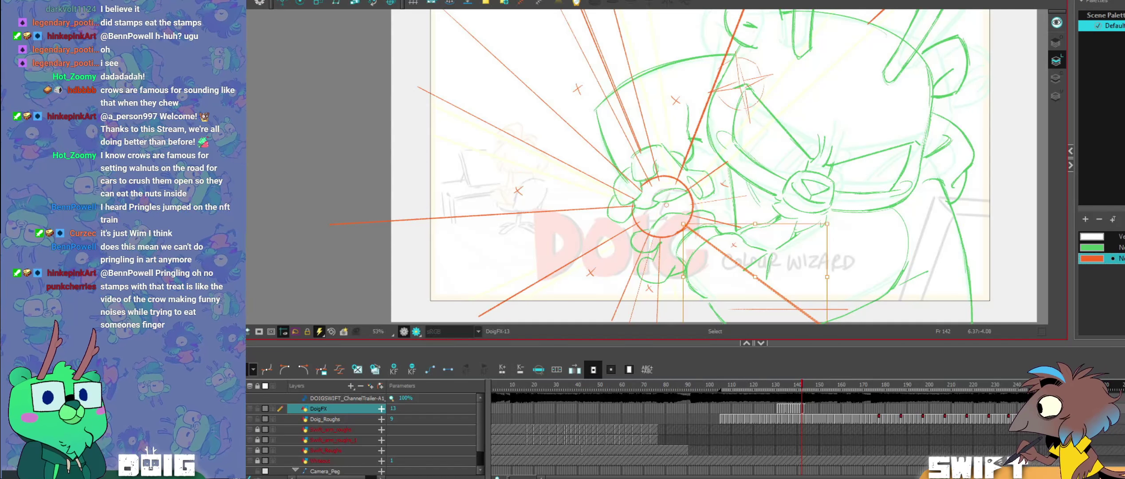
drag(833, 222, 822, 266)
key(alt+b)
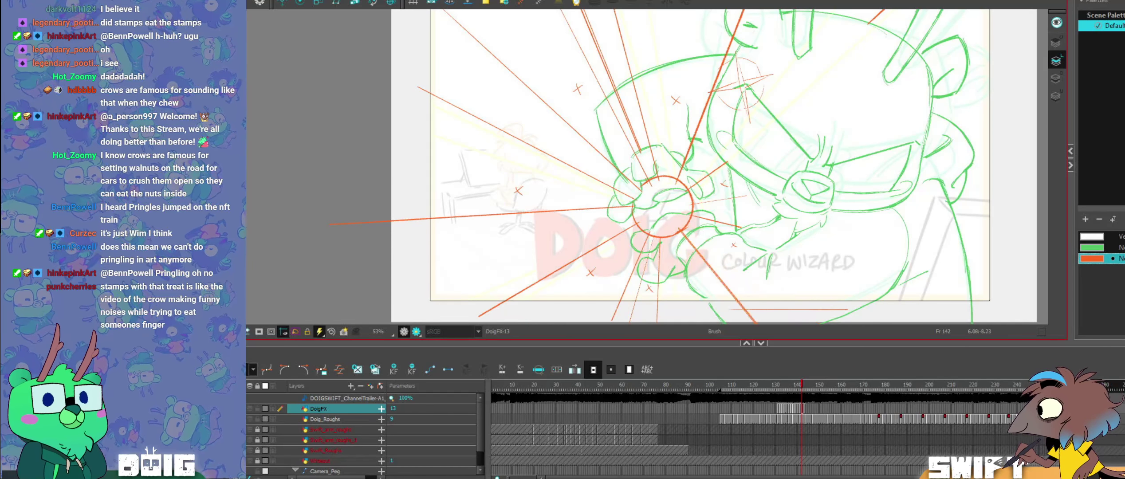
Step: On frame 142, swing the short ray at the orb's lower right further downward, checking it against the neighbouring frames
key(comma)
key(period)
key(comma)
key(comma)
key(period)
key(period)
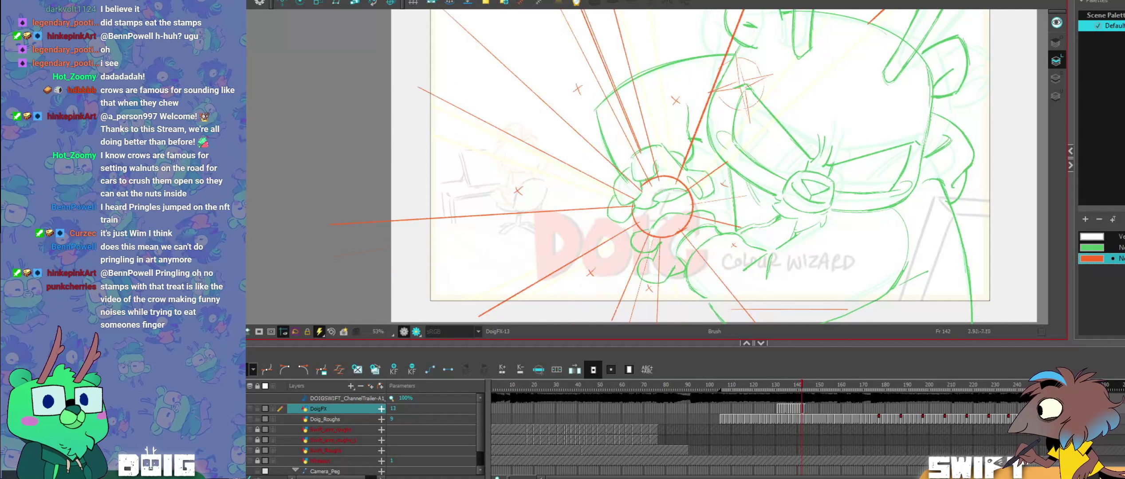
click(719, 223)
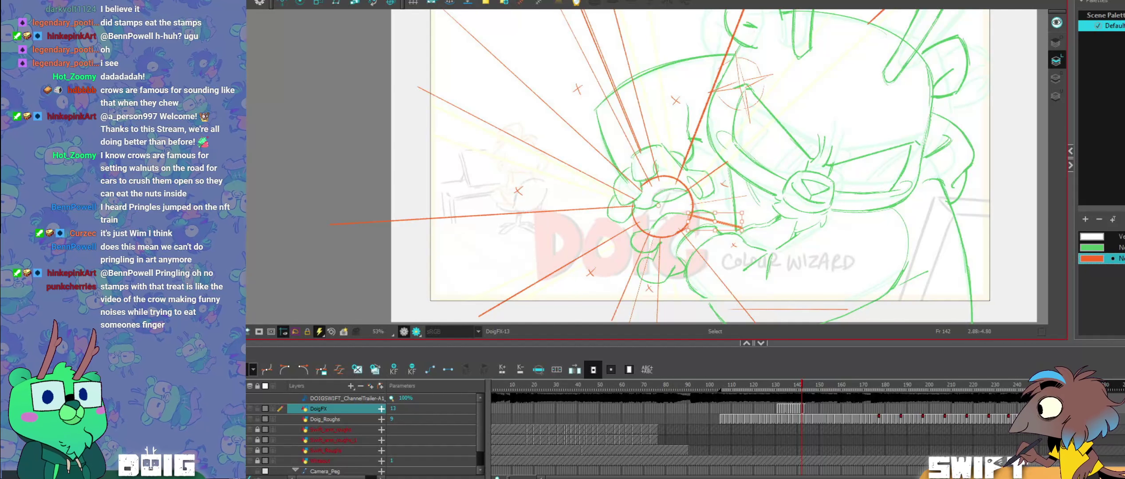
drag(749, 218, 723, 236)
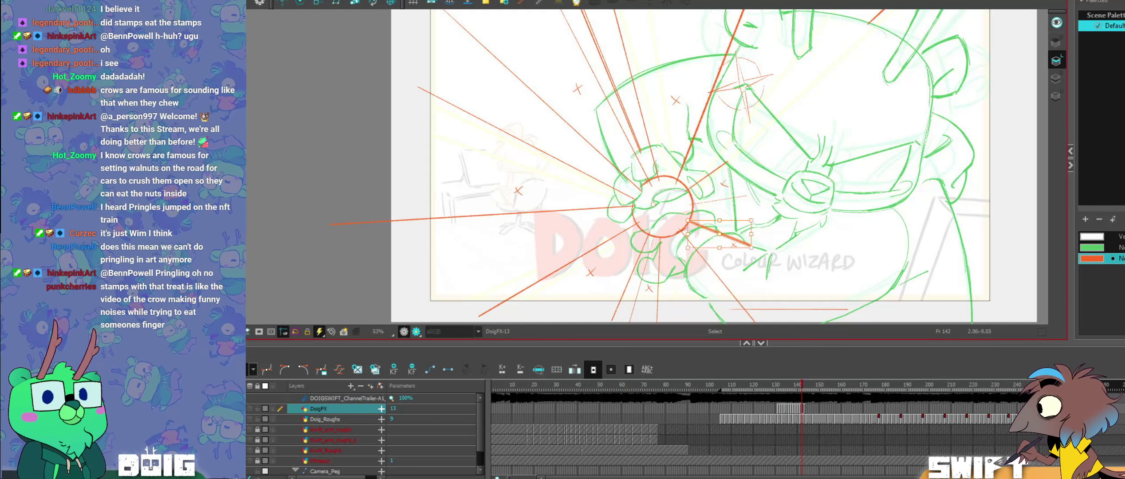
key(alt+b)
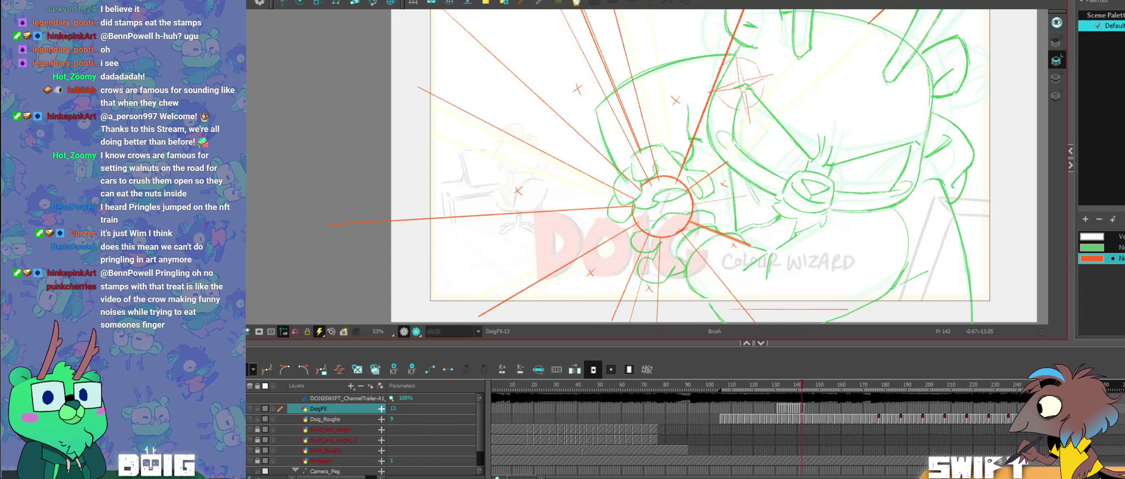
Step: Flip back and forth through frames 140 to 142 to compare the rays and sparkles around the orb
key(comma)
key(comma)
key(period)
key(period)
key(comma)
key(comma)
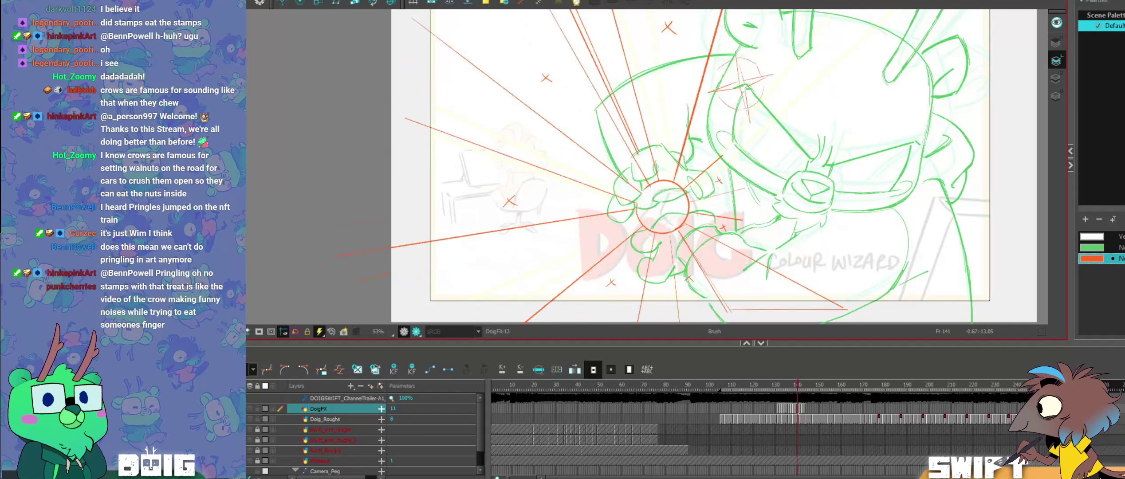
key(period)
key(period)
key(comma)
key(period)
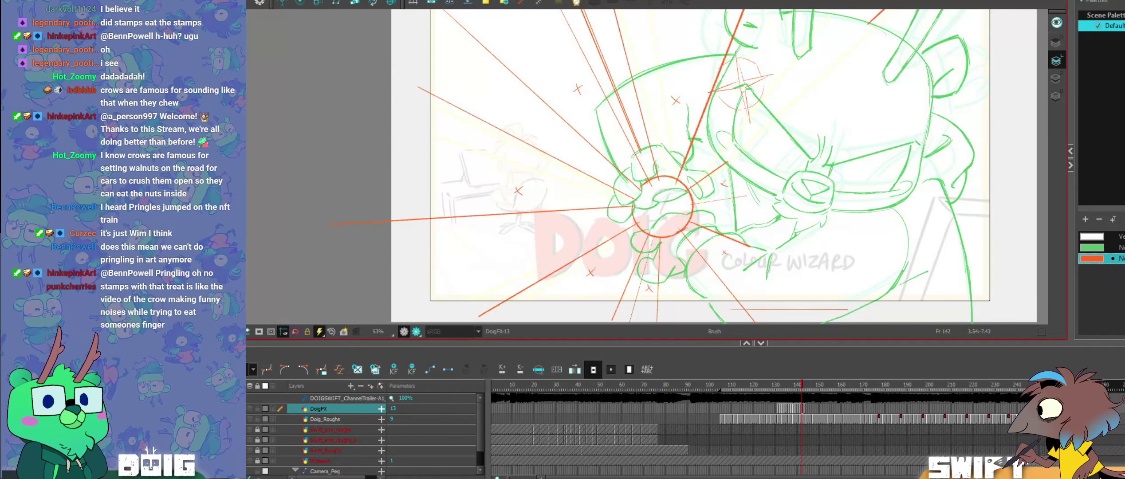
key(comma)
key(comma)
key(period)
key(period)
key(comma)
key(comma)
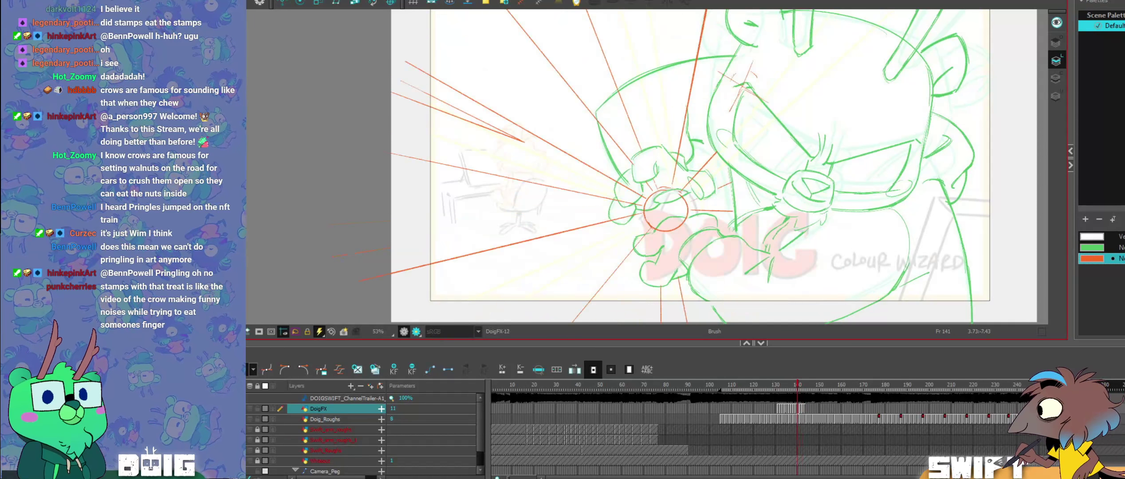
key(period)
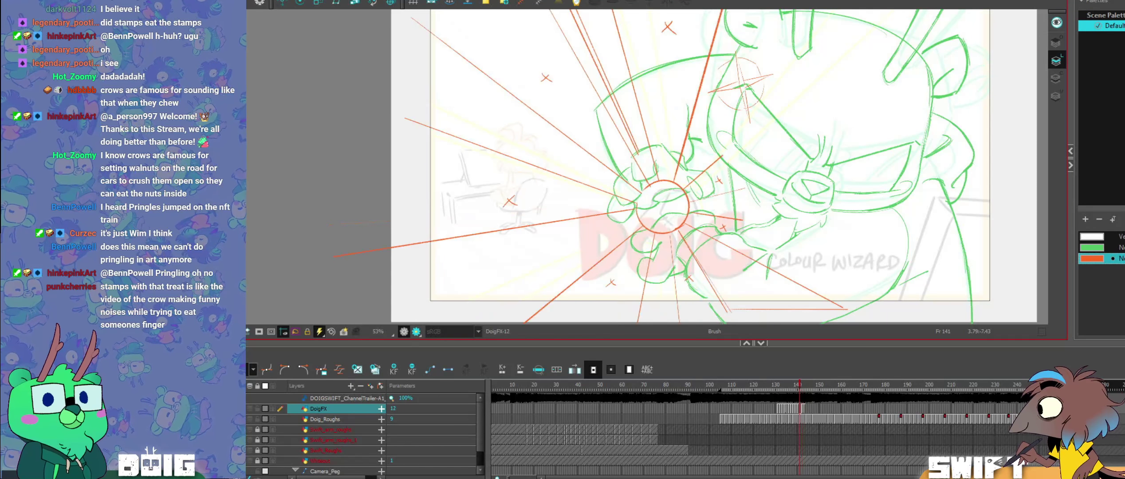
Step: On frame 142, tilt the ray running down from the orb slightly further left and compare it with the preceding frames
key(alt+s)
click(618, 306)
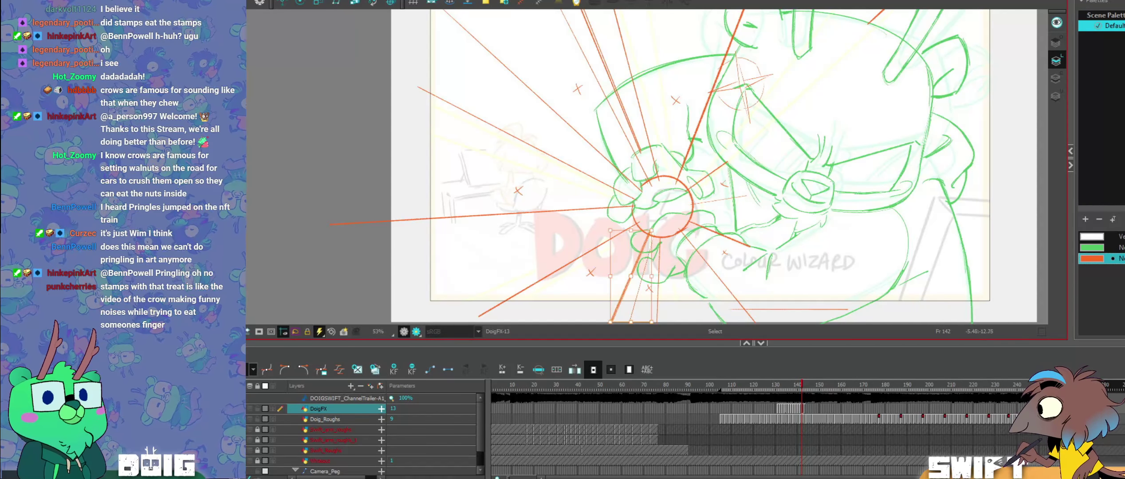
drag(611, 321, 599, 327)
key(alt+b)
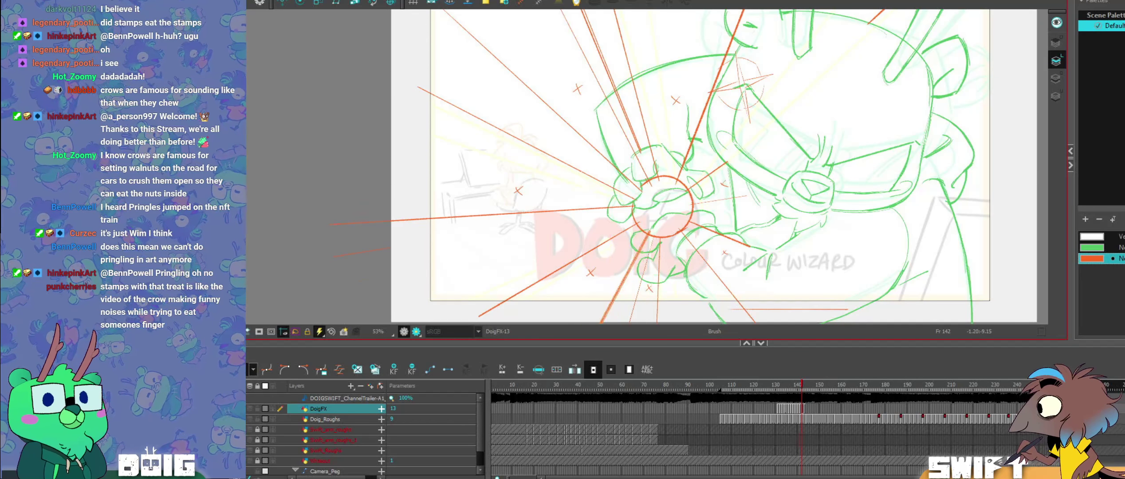
key(comma)
key(comma)
key(period)
key(period)
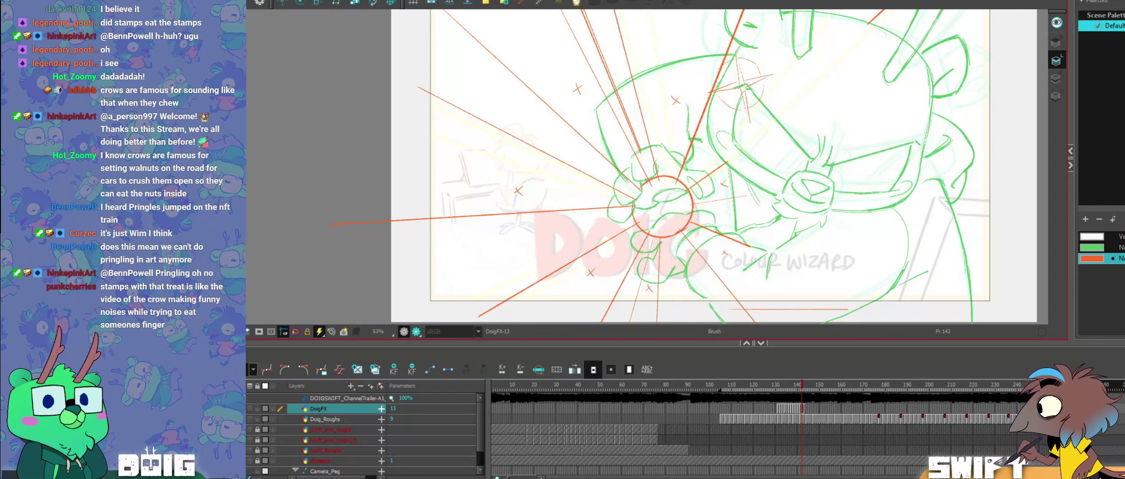
Step: On frame 143, shrink the circle around the held orb slightly and compare it with frame 142
key(period)
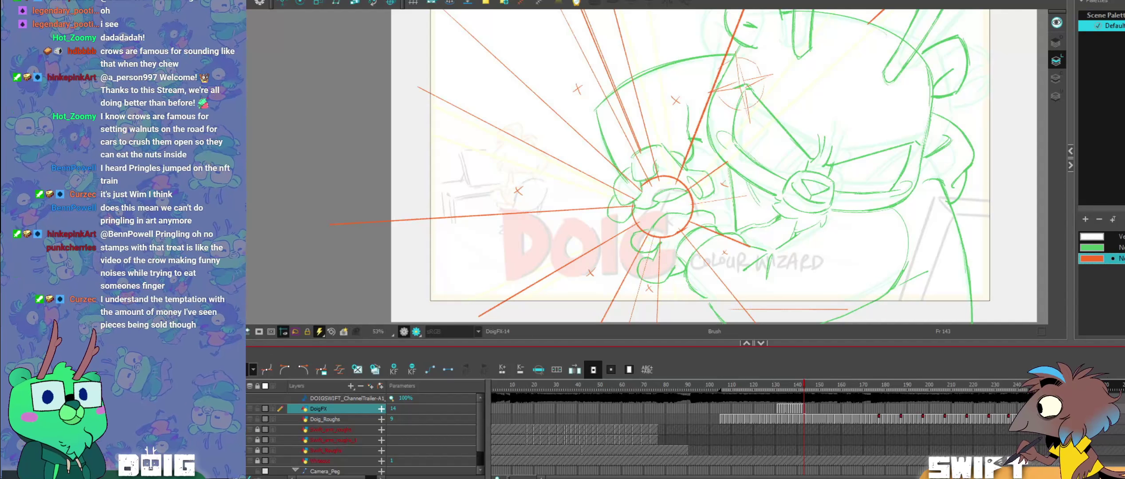
click(689, 198)
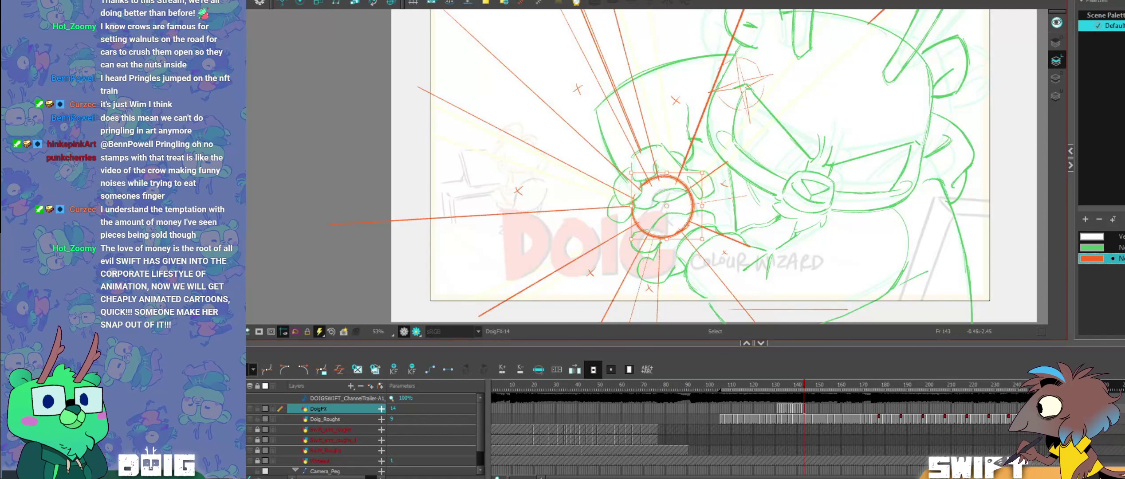
key(alt+b)
key(comma)
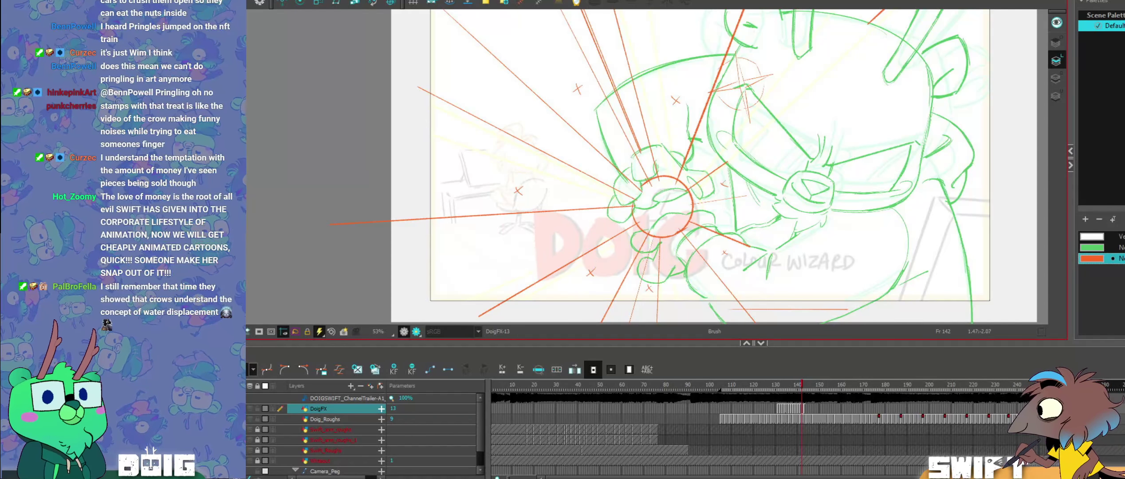
key(period)
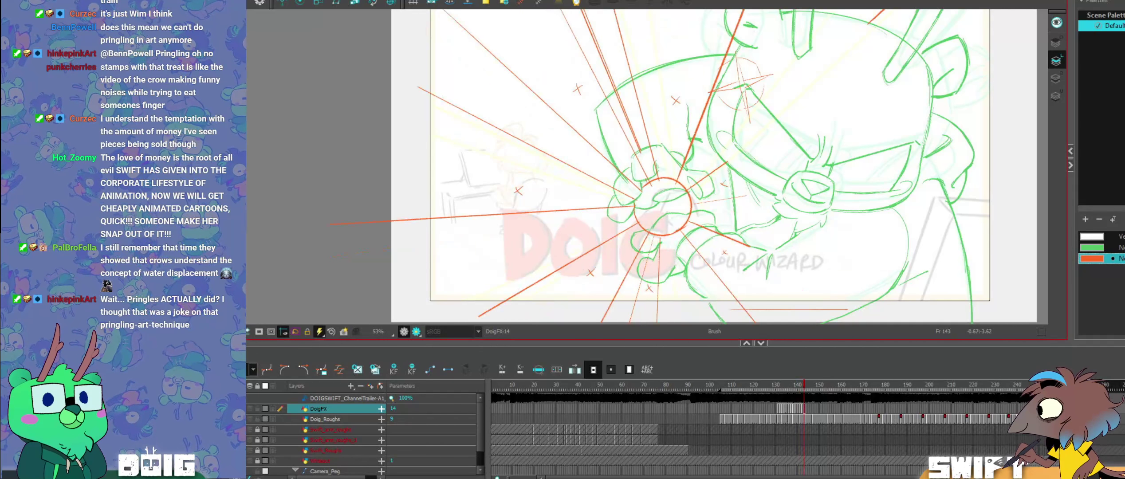
key(comma)
Step: On frame 143, remove the pair of closely spaced rays above the orb
drag(732, 188, 704, 264)
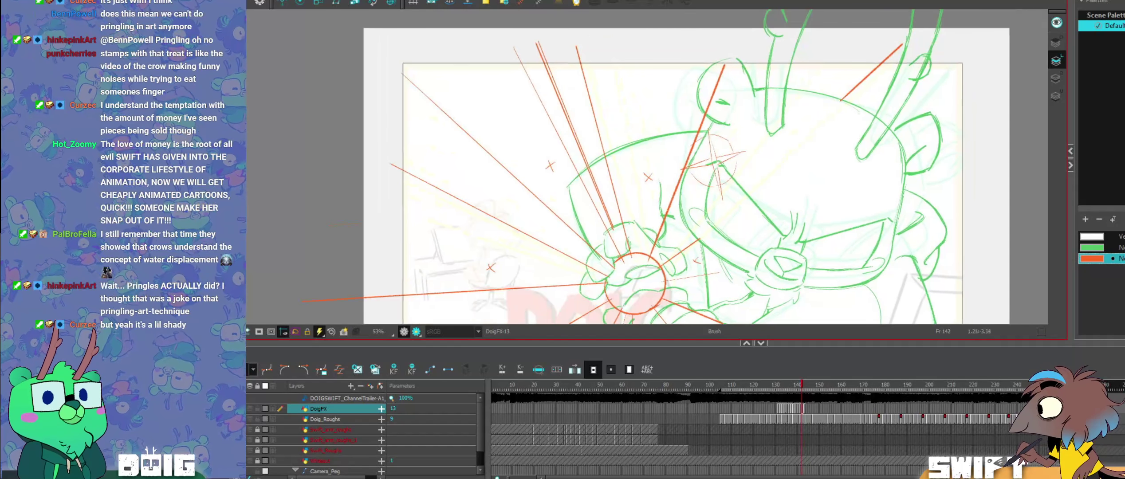
key(comma)
key(period)
key(period)
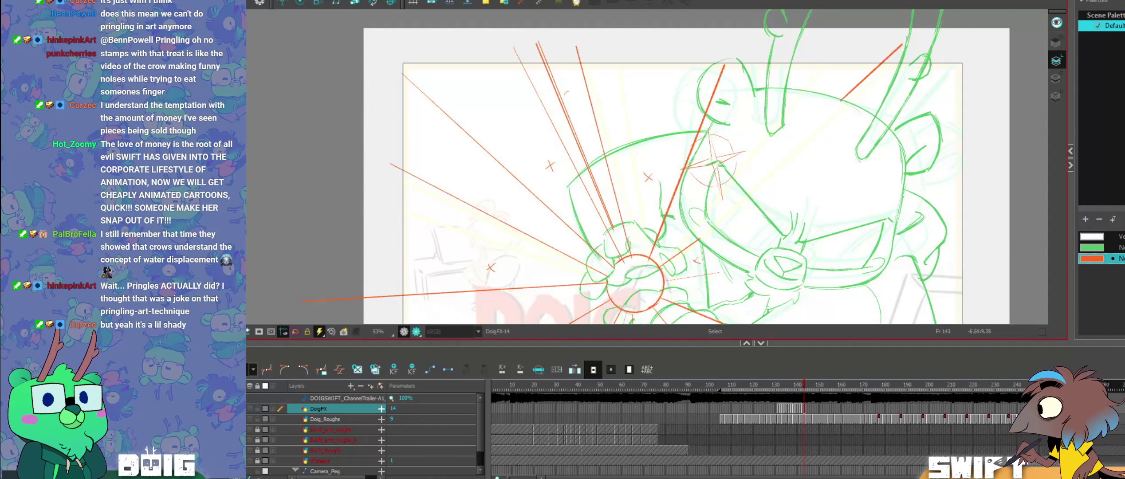
key(ctrl+z)
key(ctrl+z)
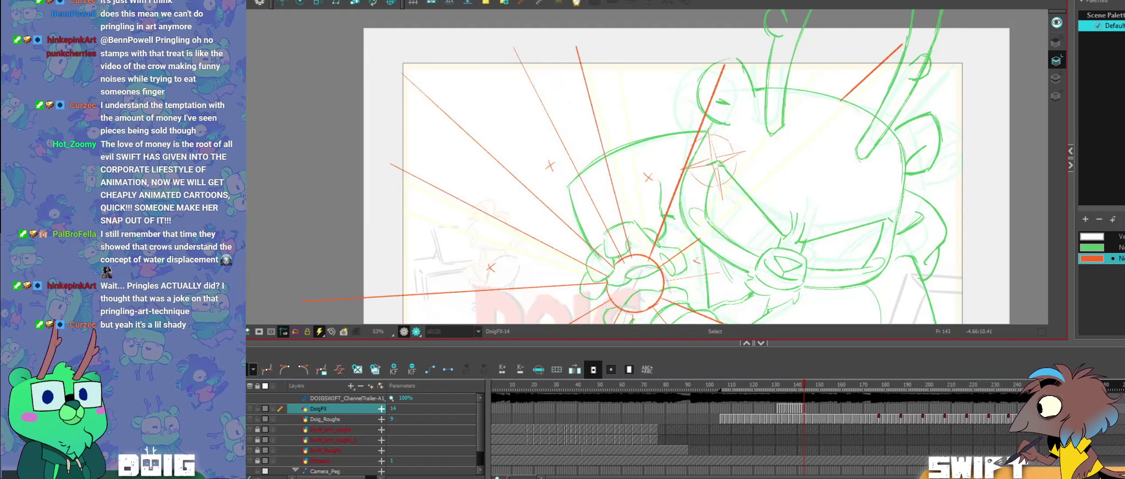
Step: On frame 143, swing the steep ray above the orb and the thin ray to its left slightly clockwise
drag(601, 83, 599, 107)
key(alt+b)
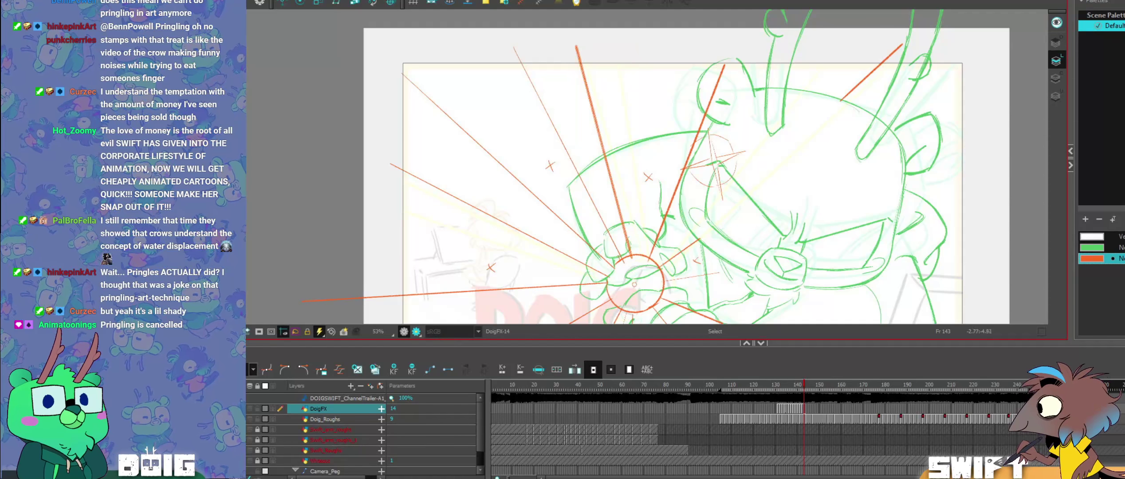
drag(635, 284, 636, 282)
drag(638, 31, 654, 32)
click(554, 100)
click(541, 102)
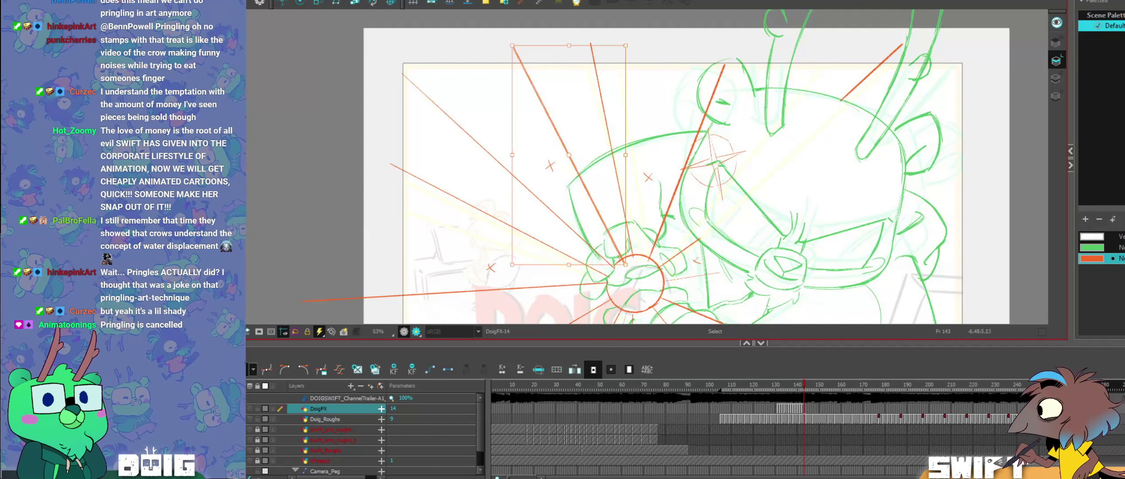
key(Delete)
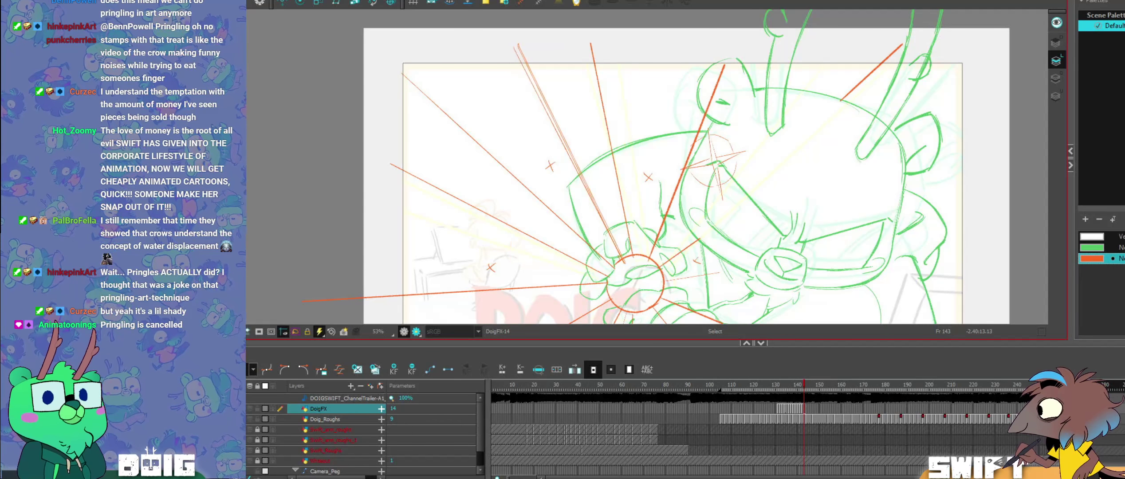
click(541, 102)
key(Delete)
Step: Flip repeatedly between frames 141, 142 and 143 to check how the upper rays move
key(alt+b)
key(comma)
key(comma)
key(period)
key(period)
key(comma)
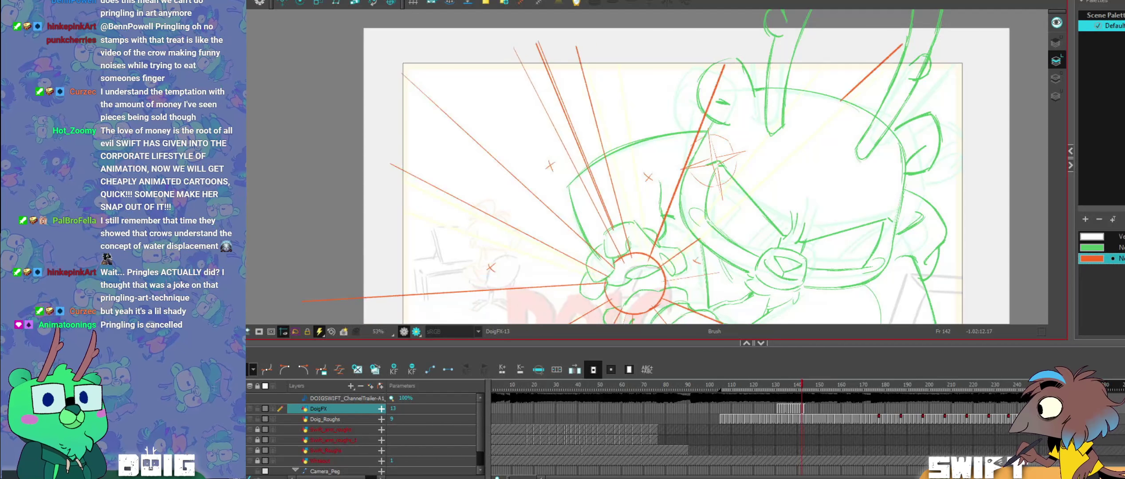
key(comma)
key(period)
key(period)
key(alt+b)
key(comma)
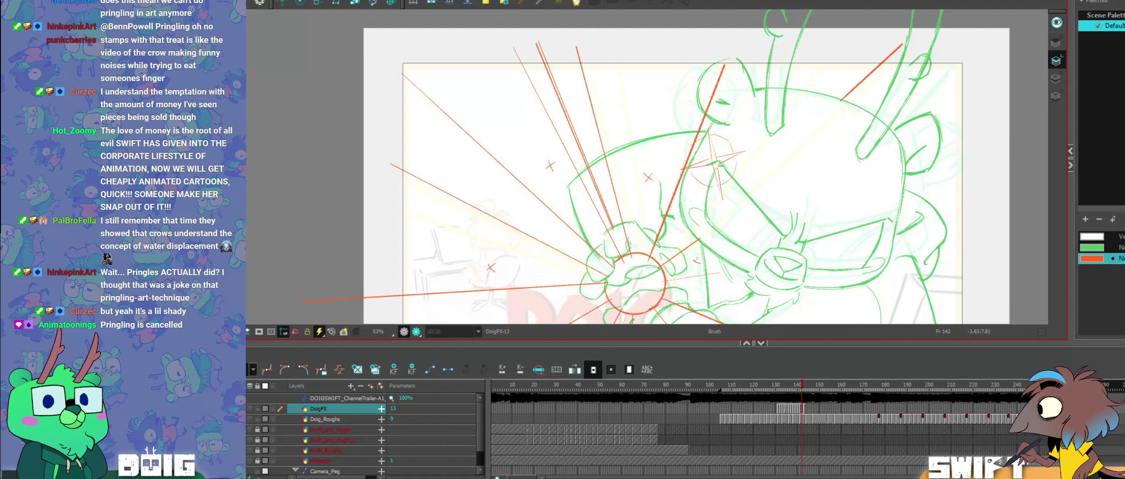
key(comma)
key(period)
key(period)
Step: On frame 143, swing the steep ray above the orb slightly back counterclockwise
click(606, 117)
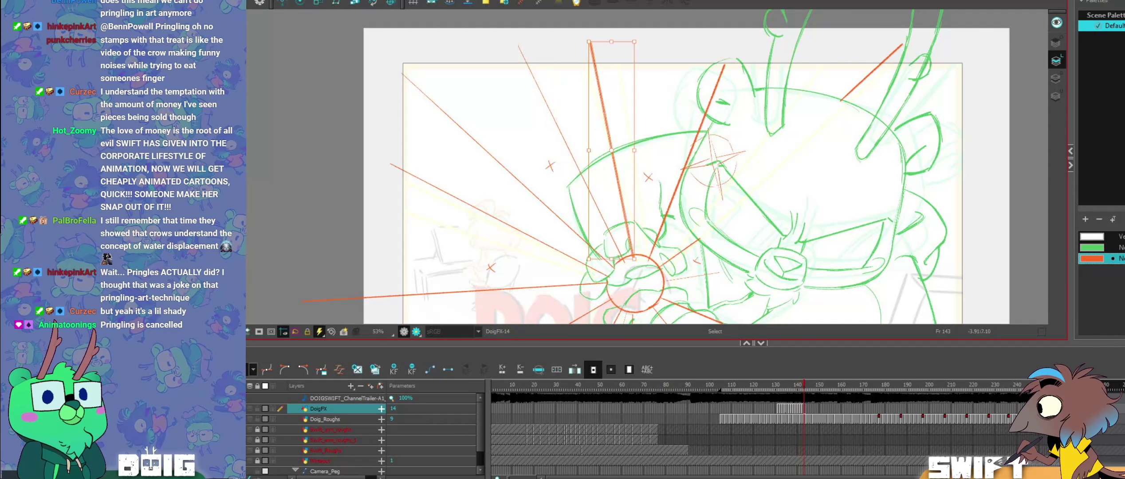
click(620, 221)
key(alt+b)
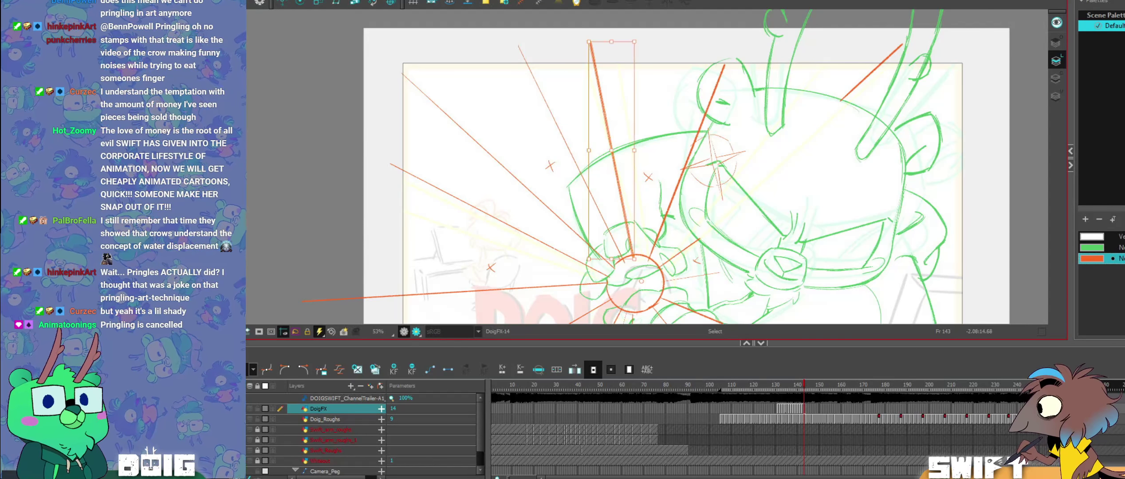
key(ctrl+z)
drag(631, 257, 584, 45)
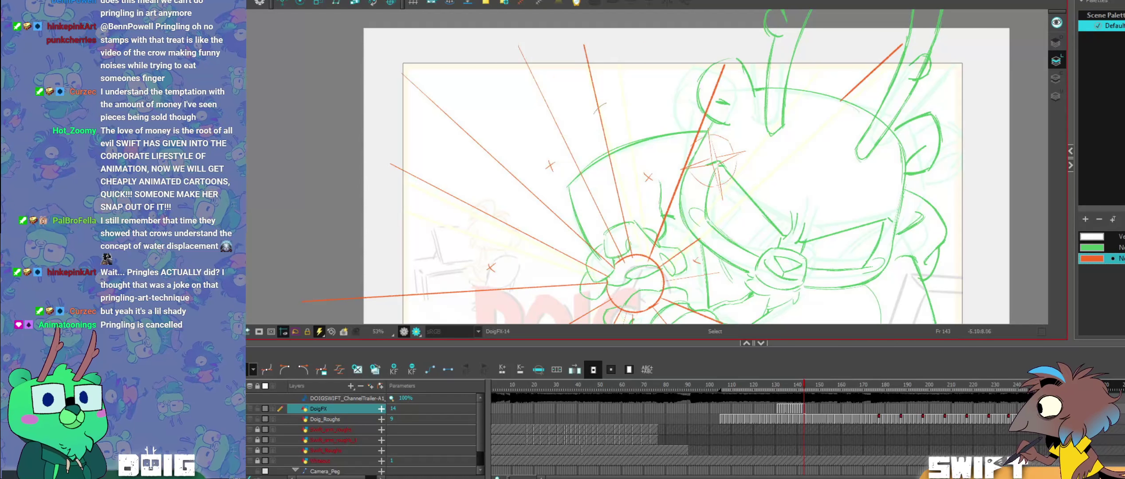
drag(606, 103, 594, 114)
drag(583, 45, 579, 45)
key(alt+b)
Step: Compare the steep ray's position on frame 143 with the preceding frames
key(comma)
key(period)
key(comma)
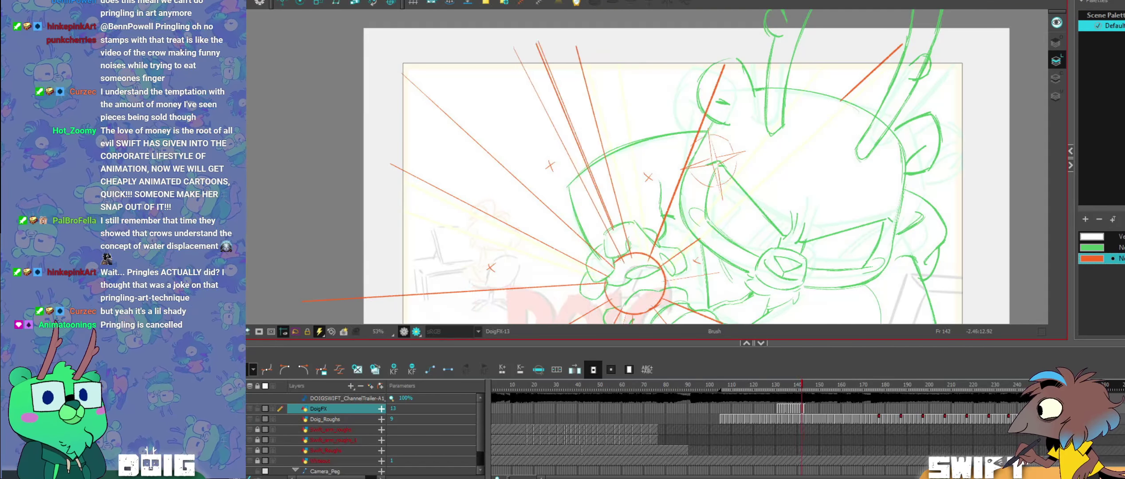
key(comma)
key(period)
key(period)
key(comma)
key(period)
Step: Nudge the steep ray above the orb on frame 143 slightly to the left
key(alt+s)
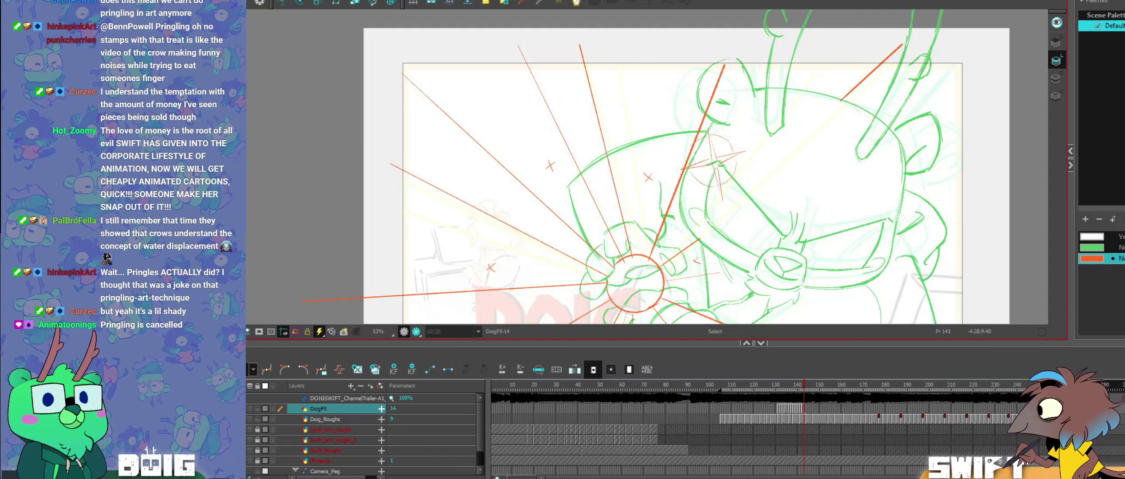
drag(602, 95, 591, 107)
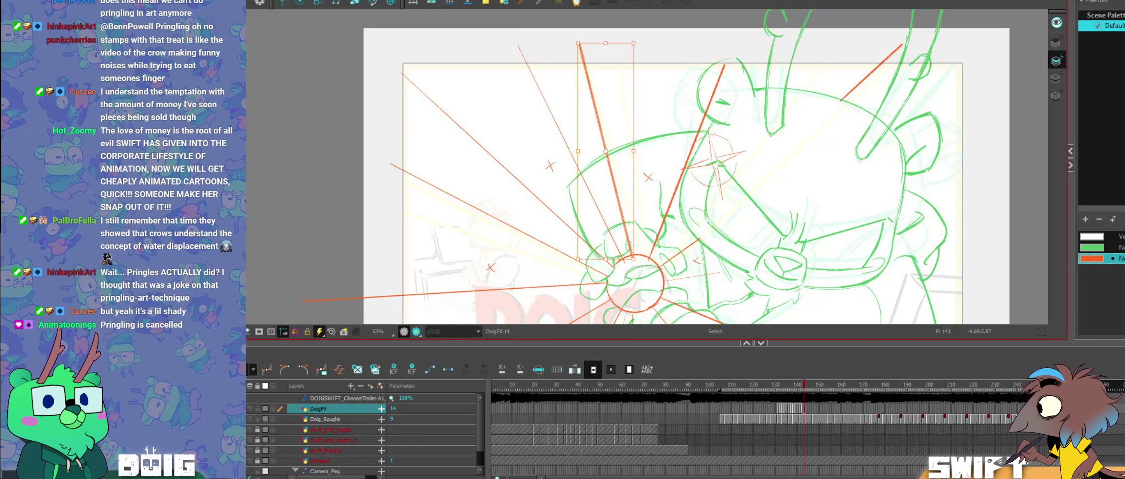
key(Delete)
key(ctrl+z)
key(alt+b)
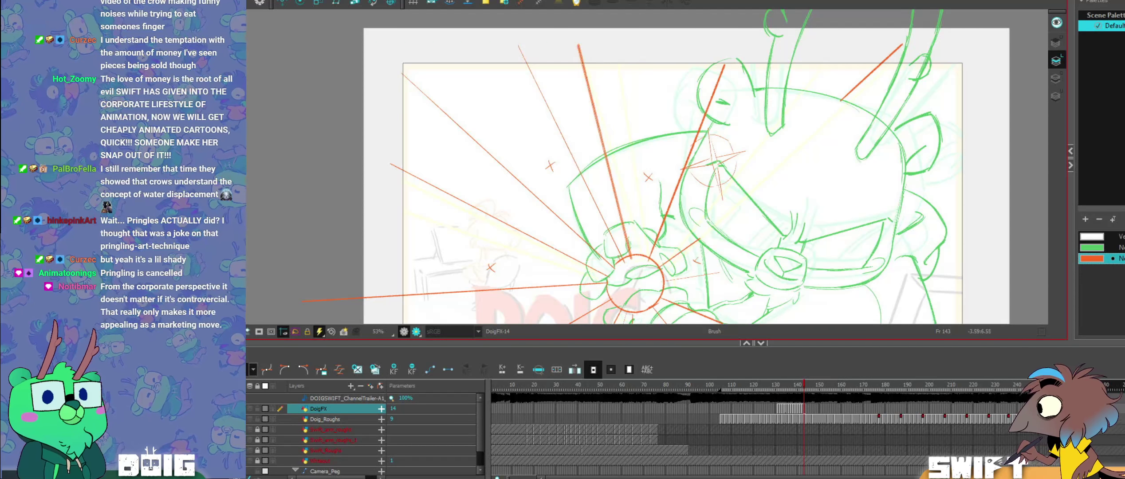
Step: Compare frame 143 with its neighbours and fine-tune the steep ray a touch further left
key(comma)
key(period)
key(period)
key(comma)
key(comma)
key(period)
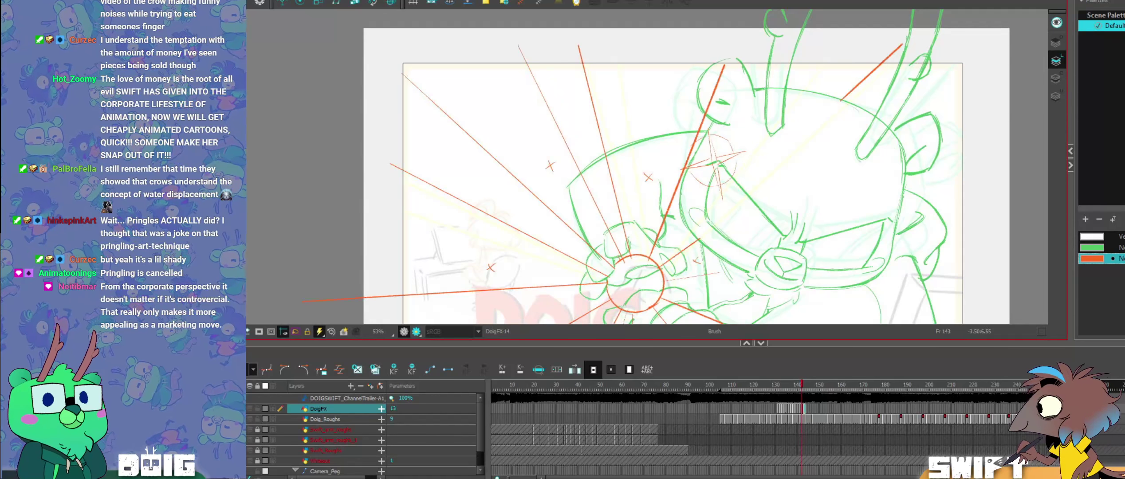
key(alt+s)
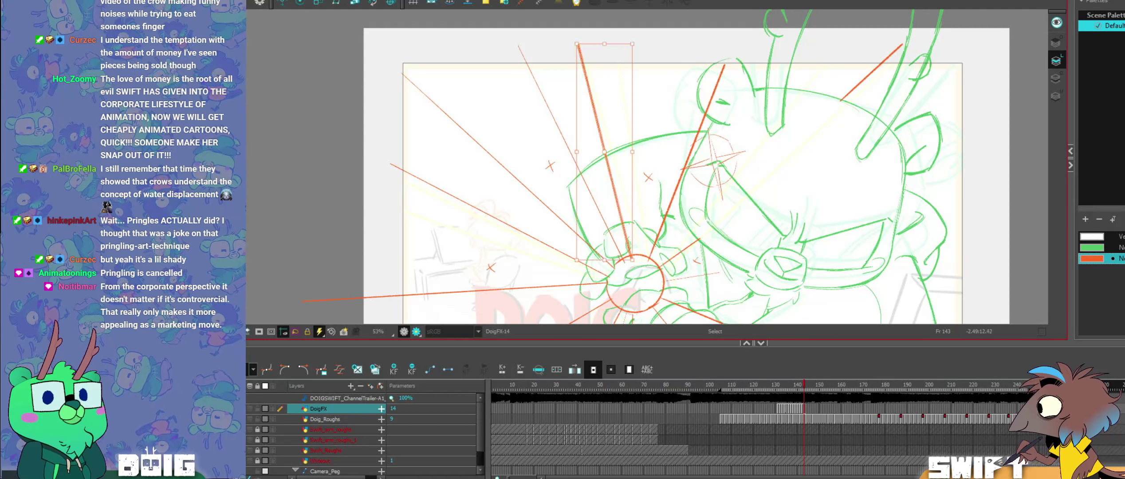
key(Delete)
key(ctrl+z)
click(665, 42)
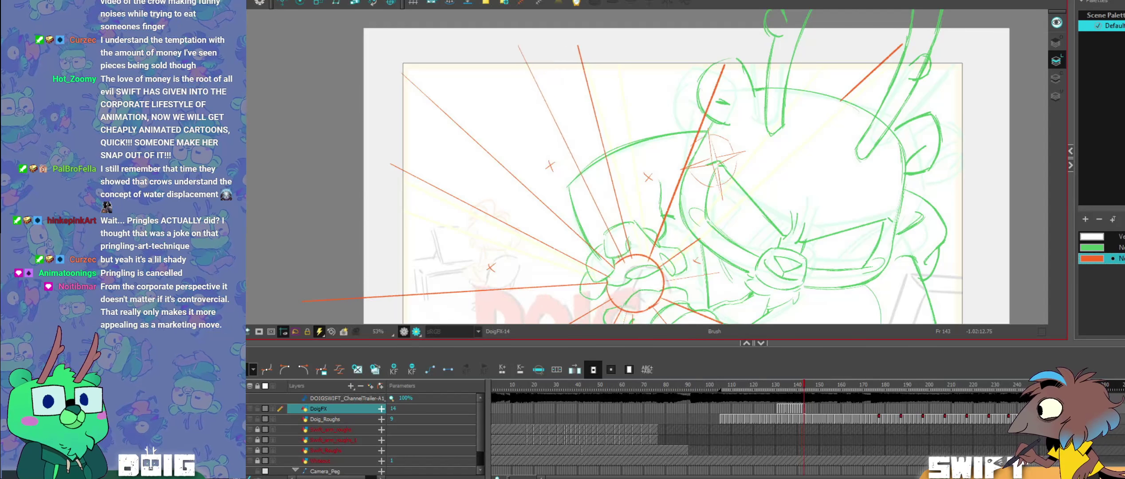
Step: Flip through frames 140 to 143 to review the motion of the light rays
key(comma)
key(comma)
key(period)
key(period)
key(comma)
key(comma)
key(comma)
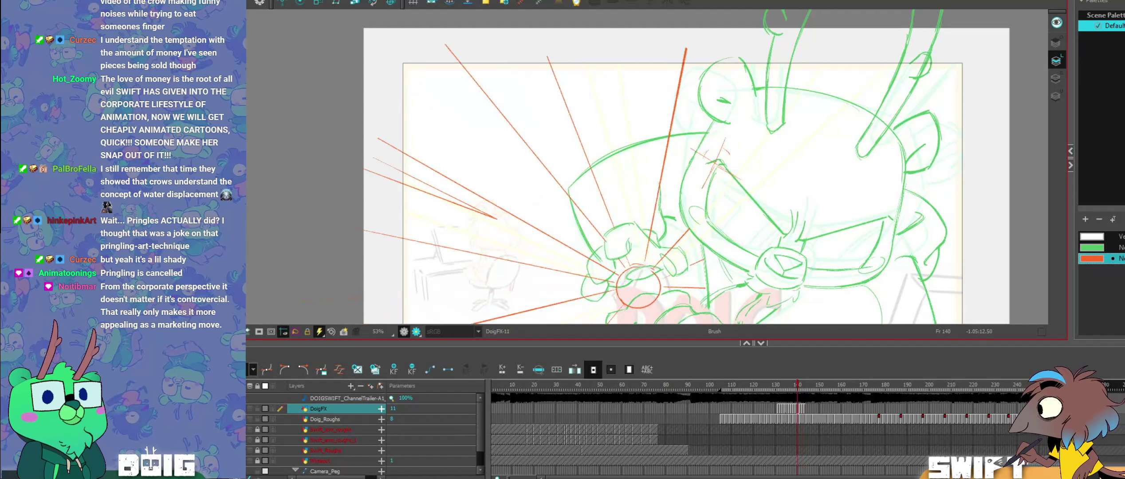
key(period)
key(period)
key(comma)
key(period)
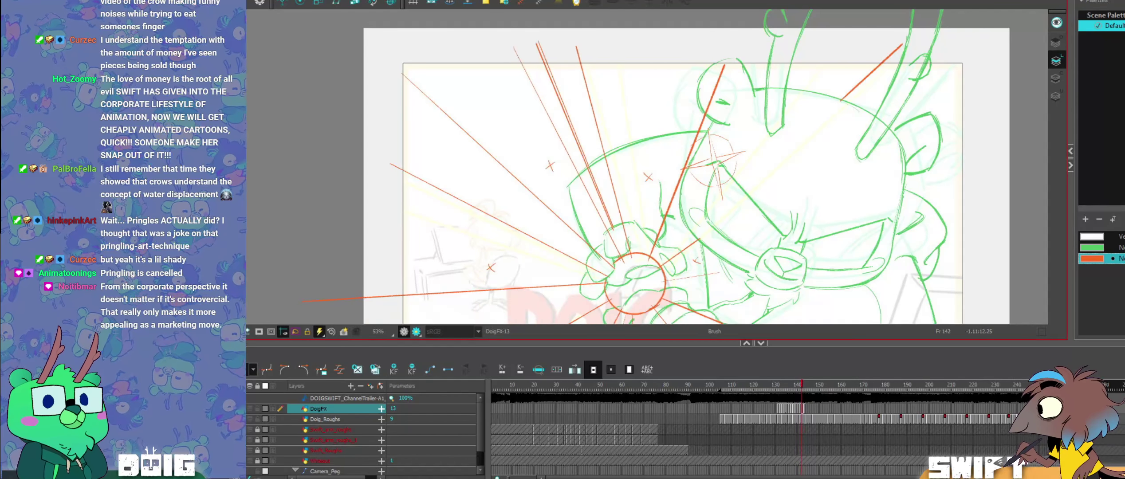
Step: Compare frame 143 with frame 142 and nudge the leftmost steep ray above the orb slightly up and to the left
key(comma)
key(period)
key(period)
key(comma)
key(period)
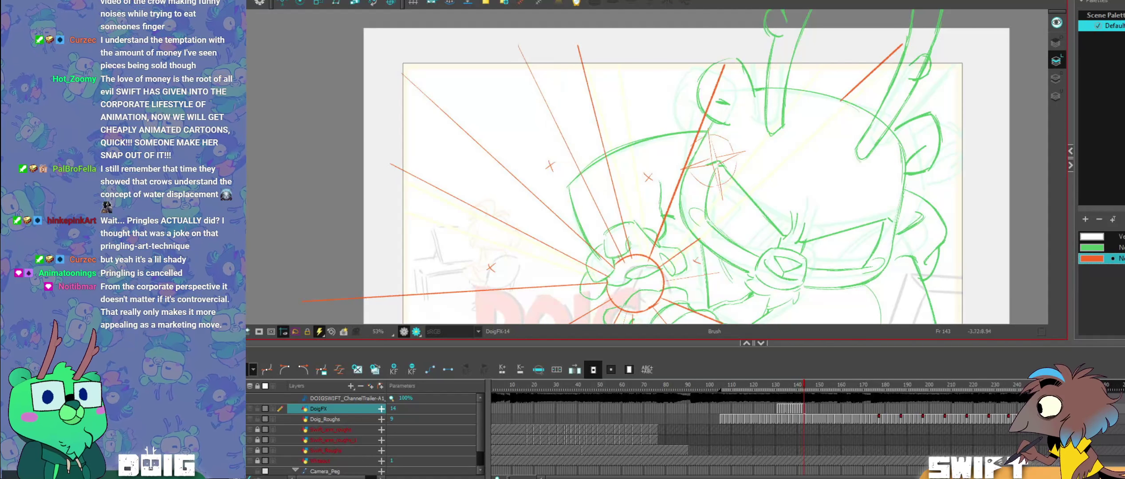
click(575, 161)
drag(626, 264, 625, 262)
drag(516, 44, 514, 40)
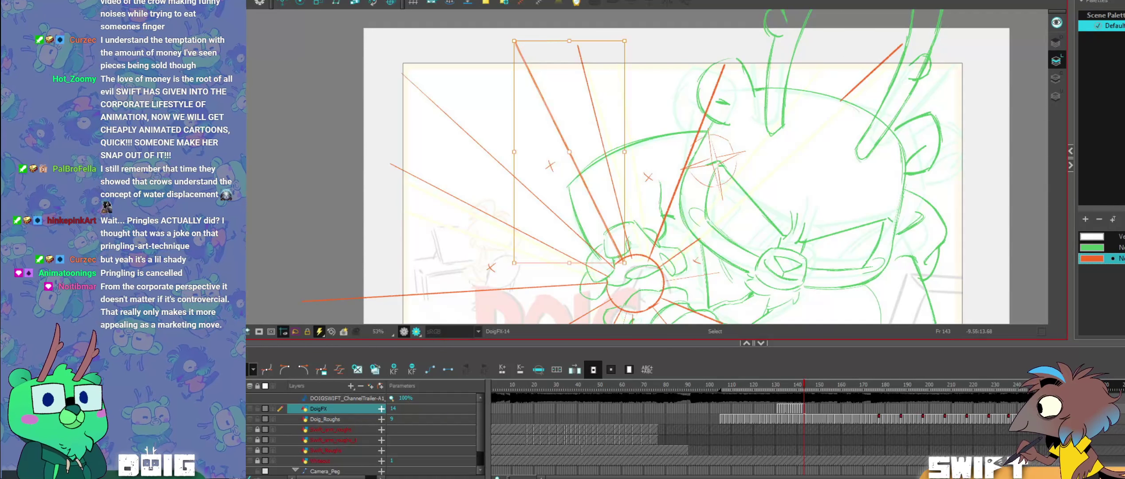
key(Escape)
key(alt+b)
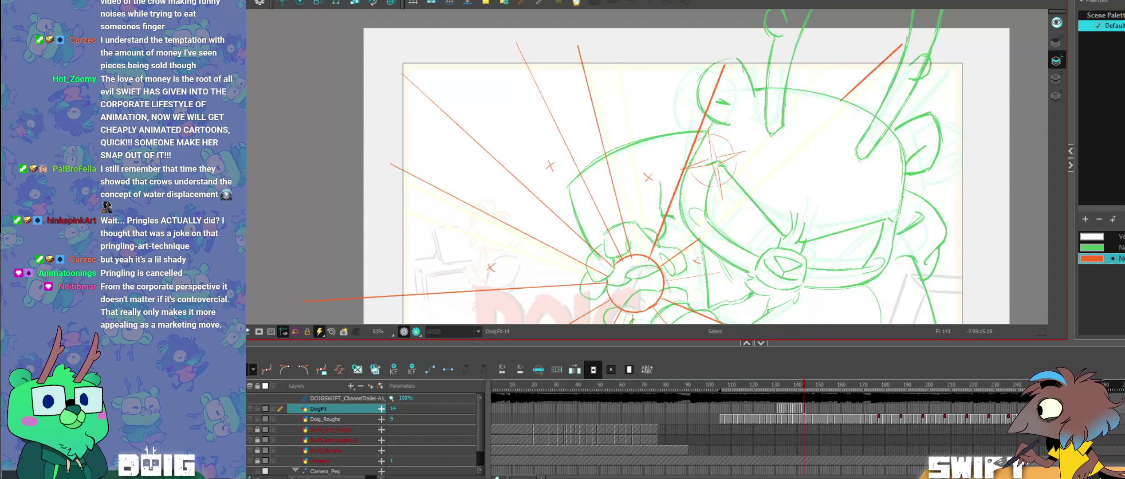
Step: Flip between frames 141 and 143 to examine the gap between the two steep rays above the orb
key(f)
key(g)
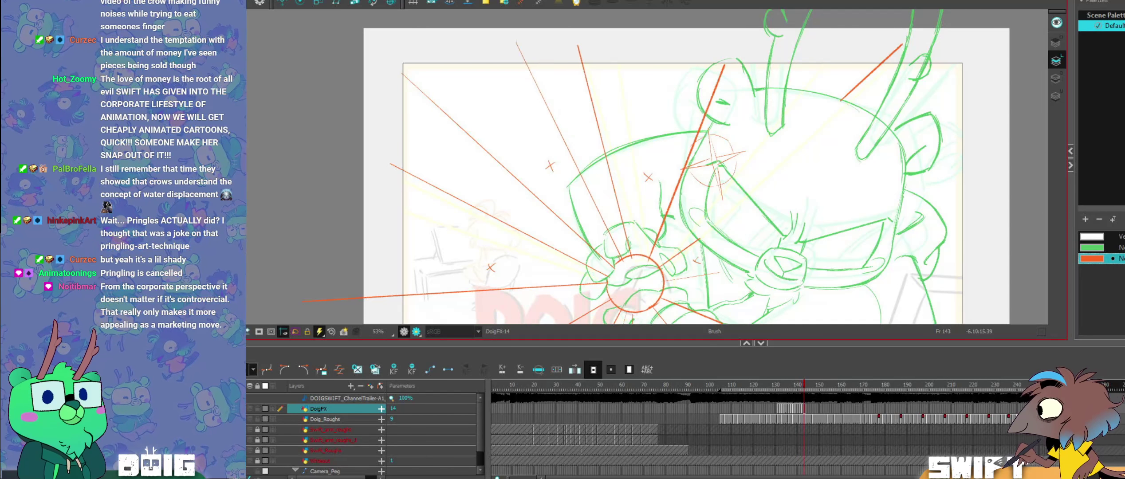
key(f)
key(g)
key(f)
key(f)
key(period)
key(period)
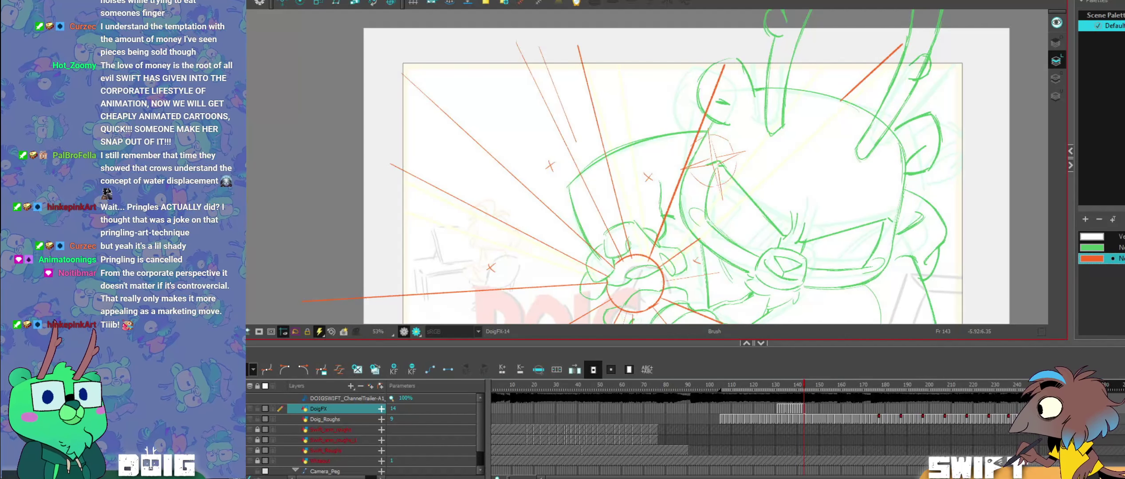
key(comma)
key(comma)
key(period)
key(period)
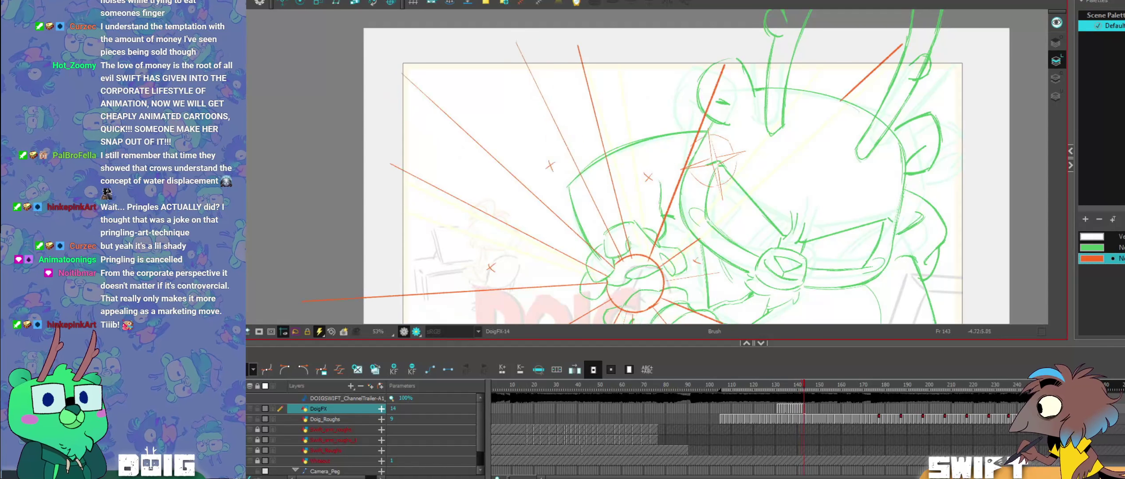
key(comma)
key(comma)
key(period)
key(period)
Step: Draw short thin broken-ray strokes between the two steep rays on frame 143 and check them against frames 141 and 142
mouse_move(544, 48)
mouse_down()
mouse_move(571, 115)
mouse_move(550, 55)
mouse_up()
key(comma)
key(comma)
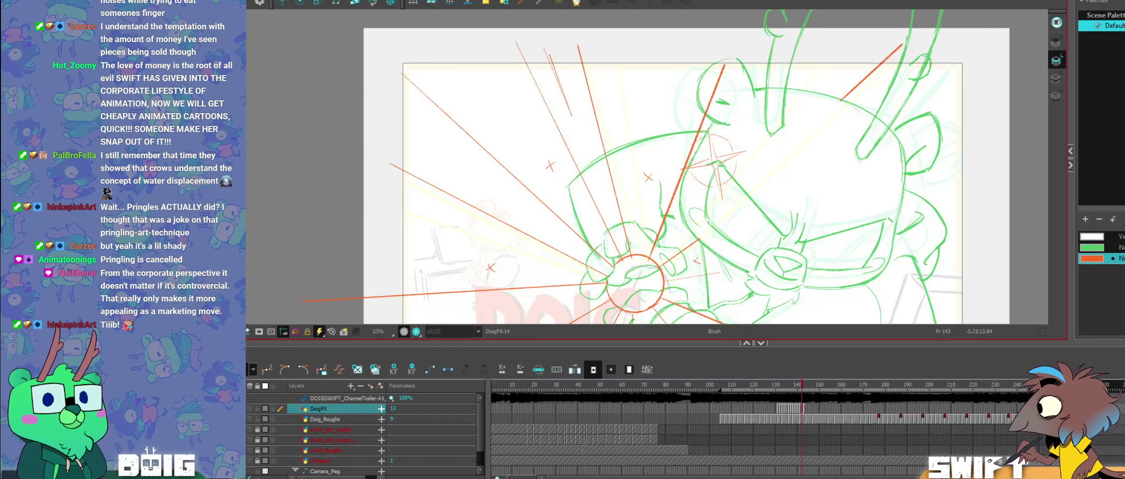
key(period)
key(period)
key(comma)
key(period)
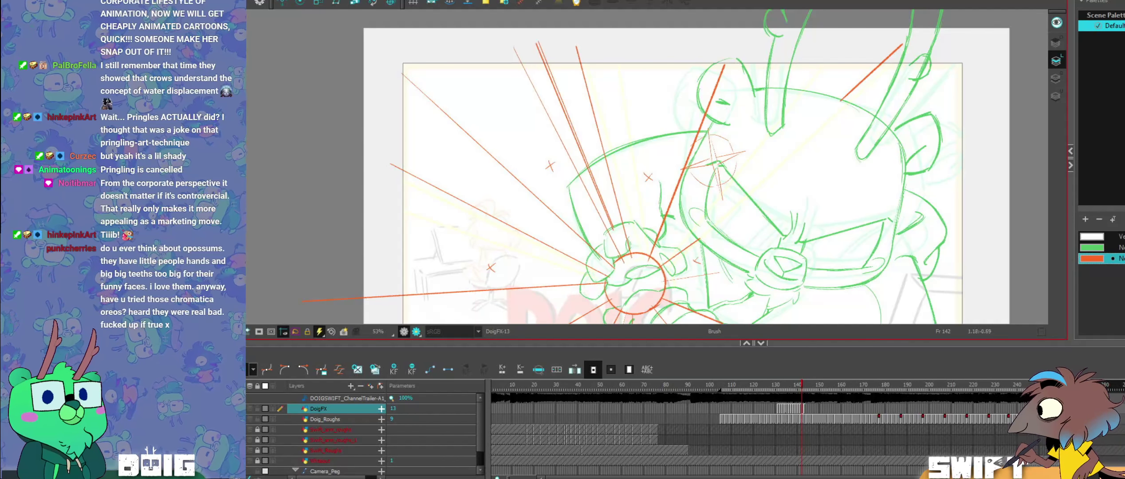
key(comma)
key(comma)
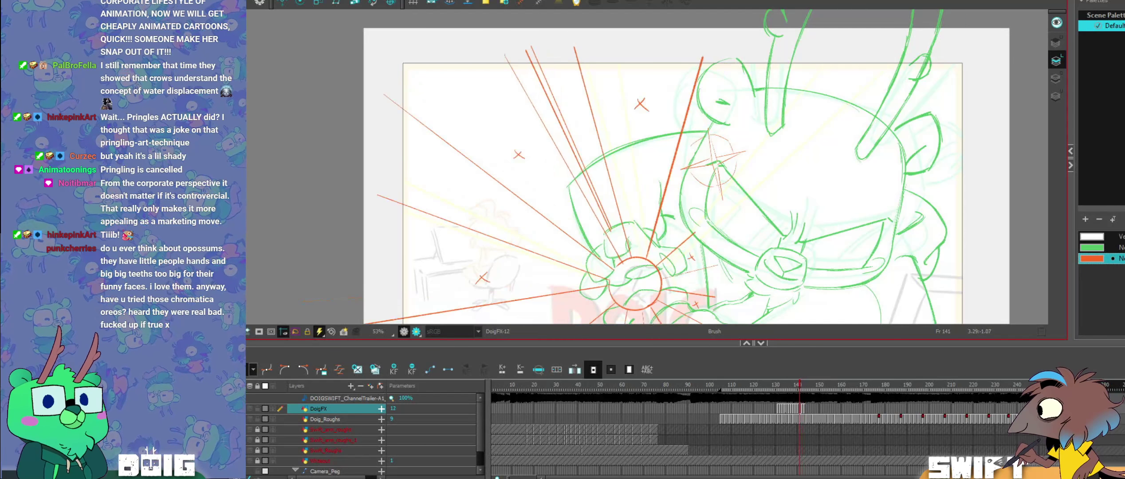
key(period)
key(period)
Step: Swing the thick ray rising from the orb toward the character's head further right on frame 143 and check it against the preceding frames
drag(705, 252, 690, 203)
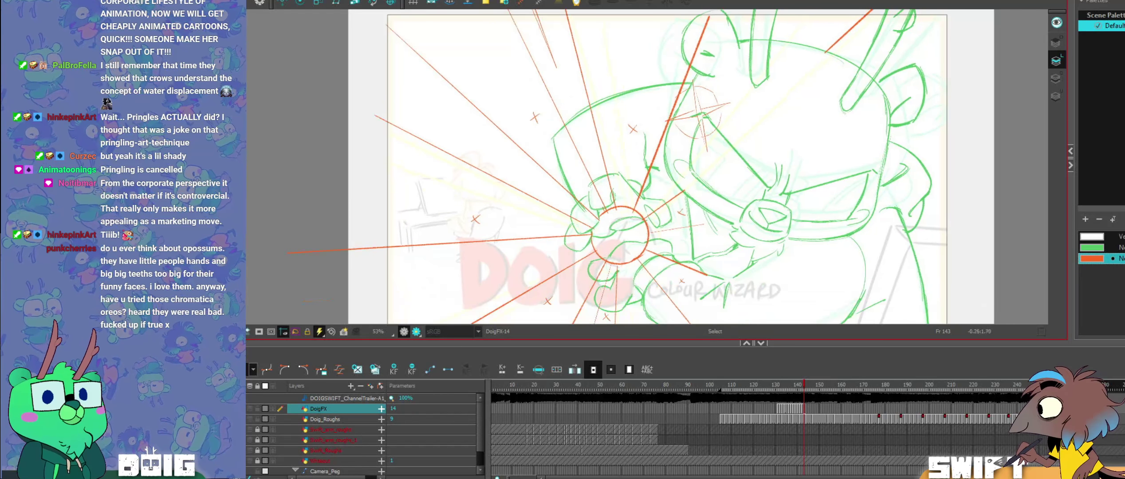
click(657, 154)
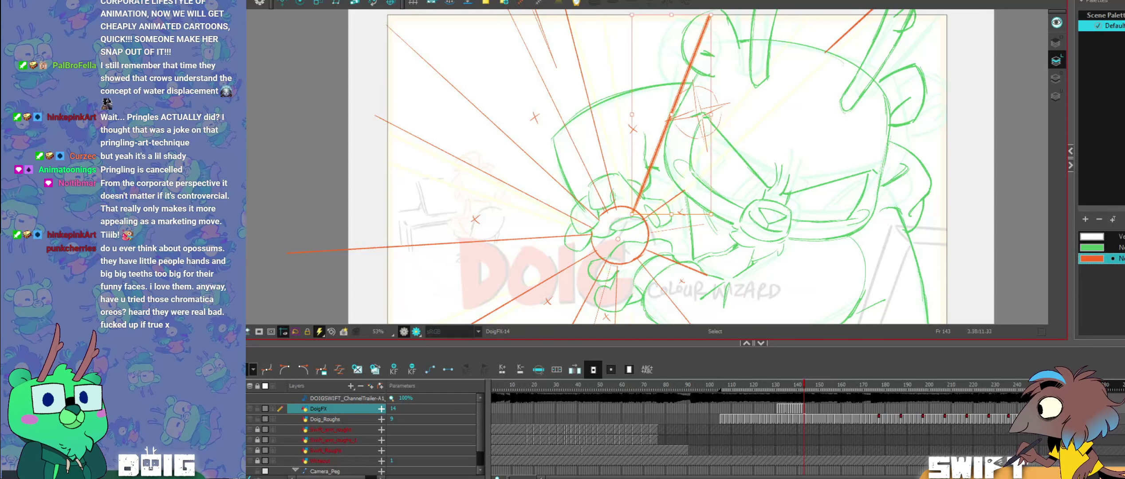
mouse_move(718, 20)
mouse_down()
mouse_move(729, 25)
mouse_move(736, 12)
mouse_up()
key(alt+b)
key(comma)
key(comma)
key(period)
key(period)
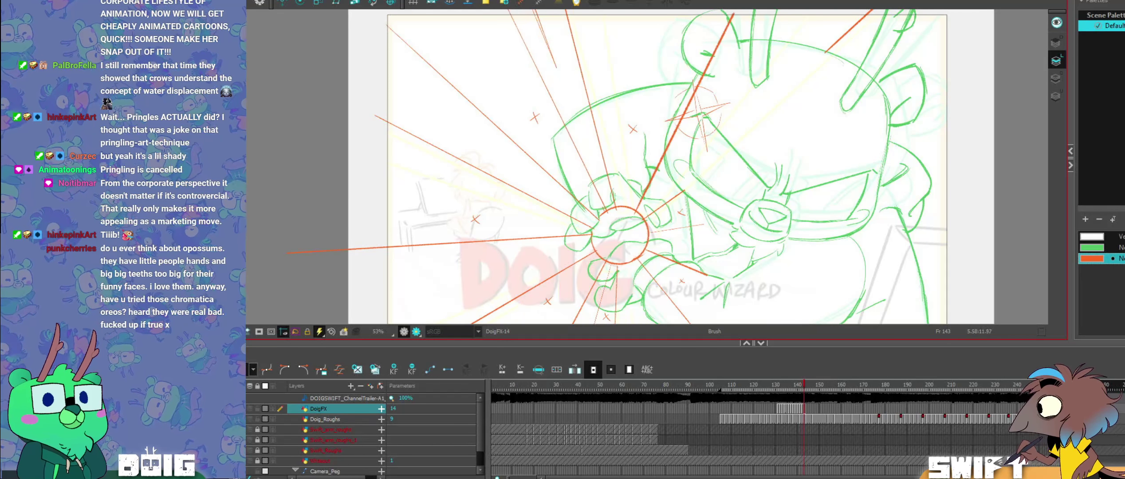
key(comma)
key(period)
Step: Lower the outer end of the short ray on the orb's upper right on frame 143 and compare it with the preceding frames
click(682, 193)
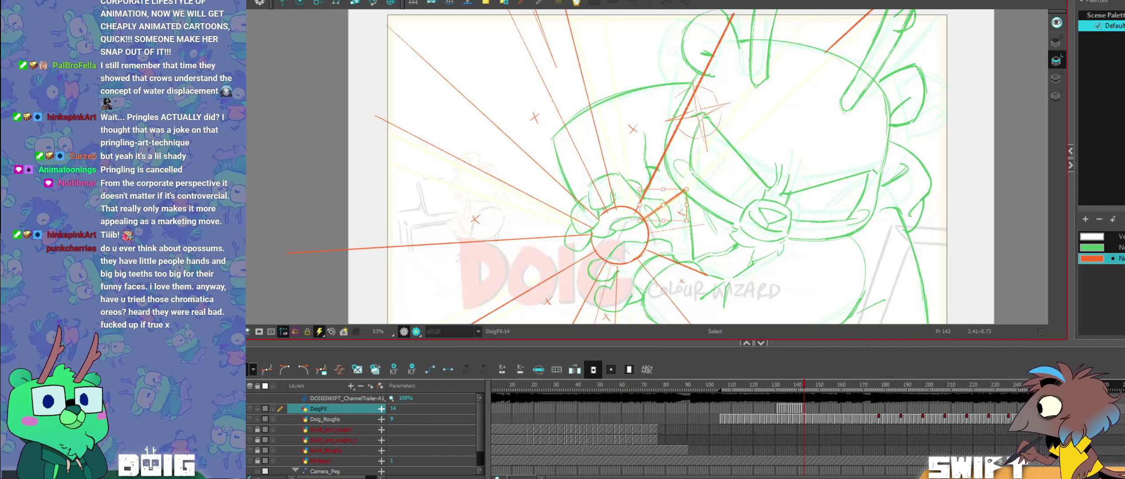
drag(687, 190, 617, 233)
key(ctrl+z)
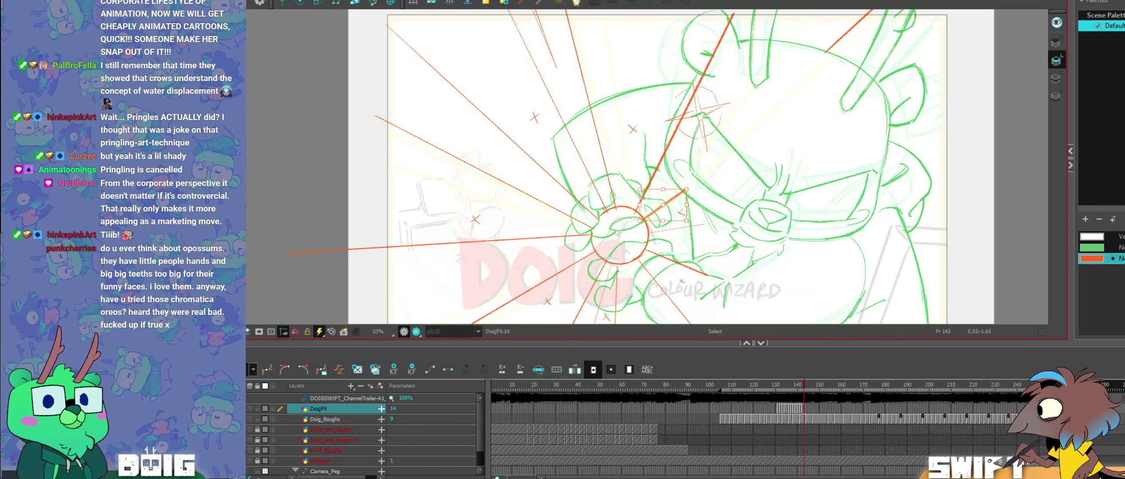
drag(693, 185, 685, 198)
key(alt+b)
key(comma)
key(comma)
key(period)
key(period)
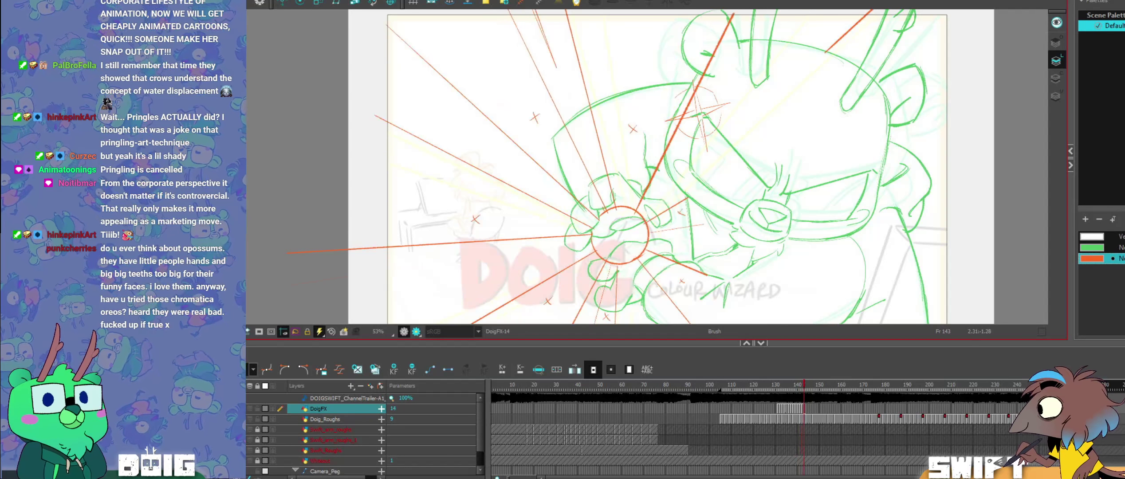
Step: Fine-tune the short ray on the orb's upper right on frame 143 and recheck its motion from frame 141
key(comma)
key(comma)
key(period)
key(period)
drag(688, 197, 646, 223)
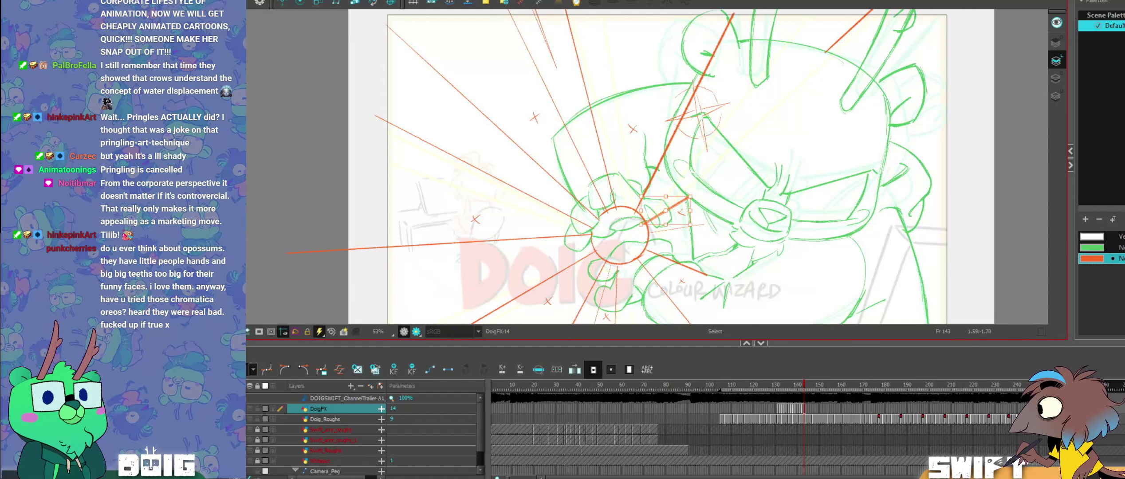
drag(687, 195, 645, 221)
click(667, 209)
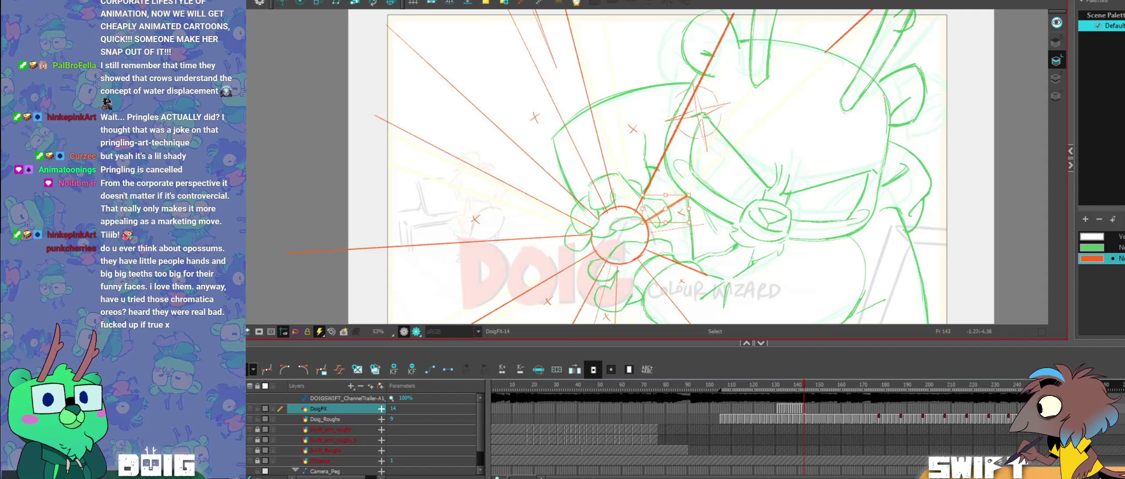
key(Delete)
key(alt+b)
key(comma)
key(comma)
key(period)
key(period)
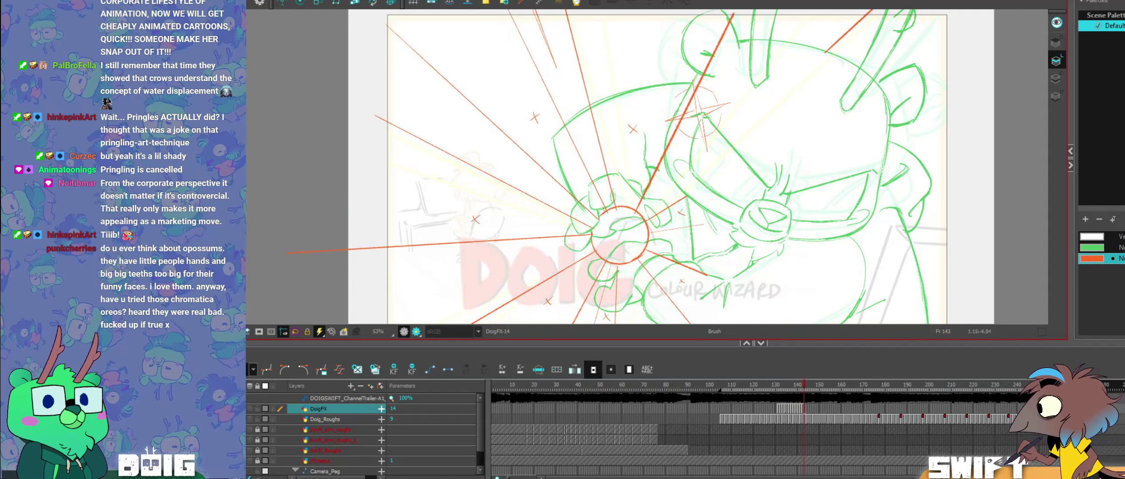
Step: Move the detached ray over the character's head to the right on frame 143 and tilt it to a shallower angle
drag(749, 154, 705, 205)
key(comma)
key(comma)
key(period)
key(period)
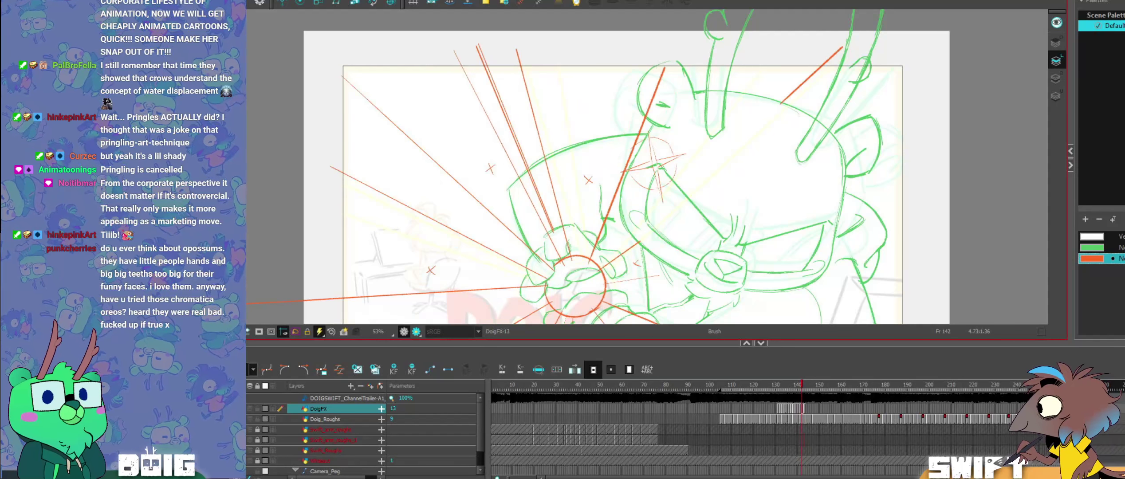
click(808, 78)
click(815, 80)
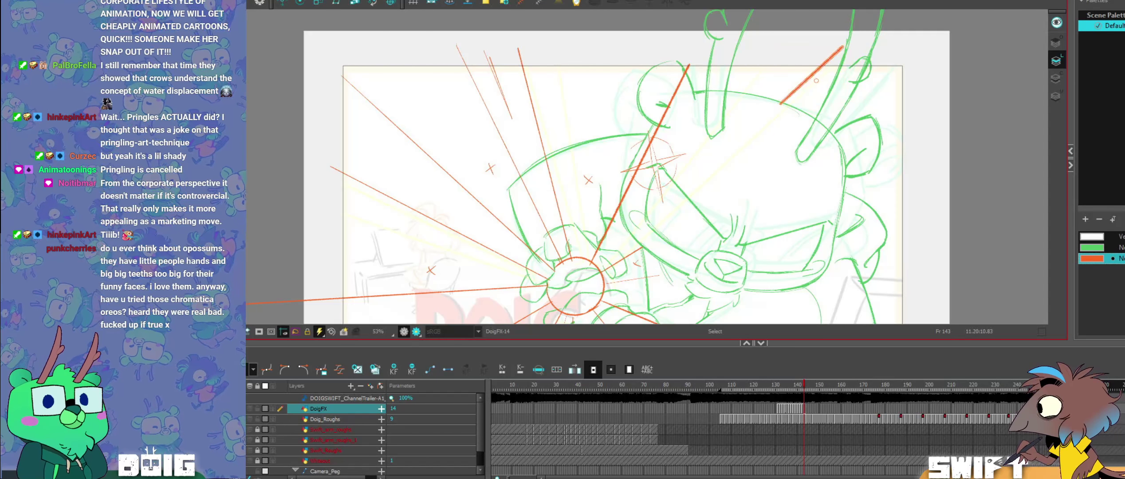
drag(811, 76, 825, 79)
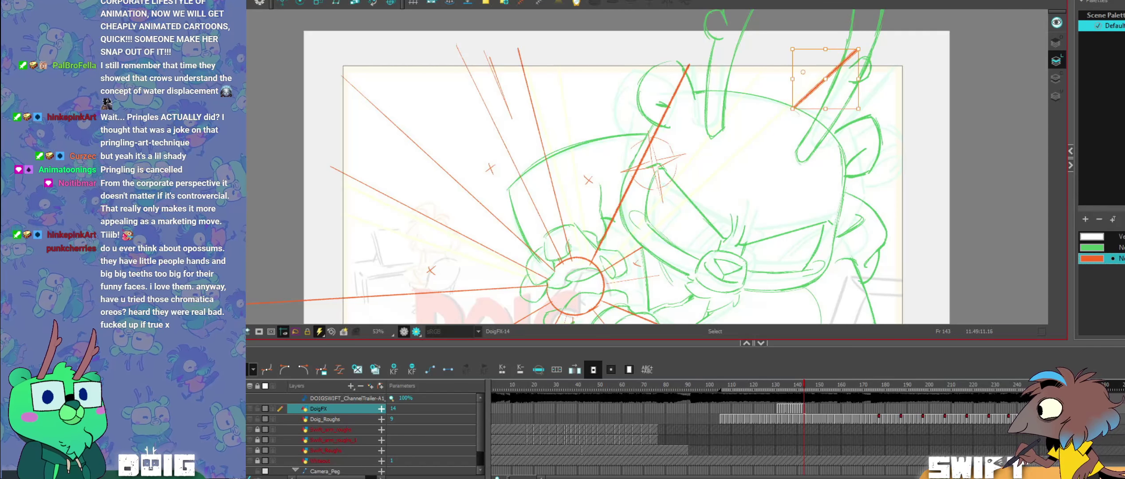
drag(858, 50, 876, 52)
key(alt+b)
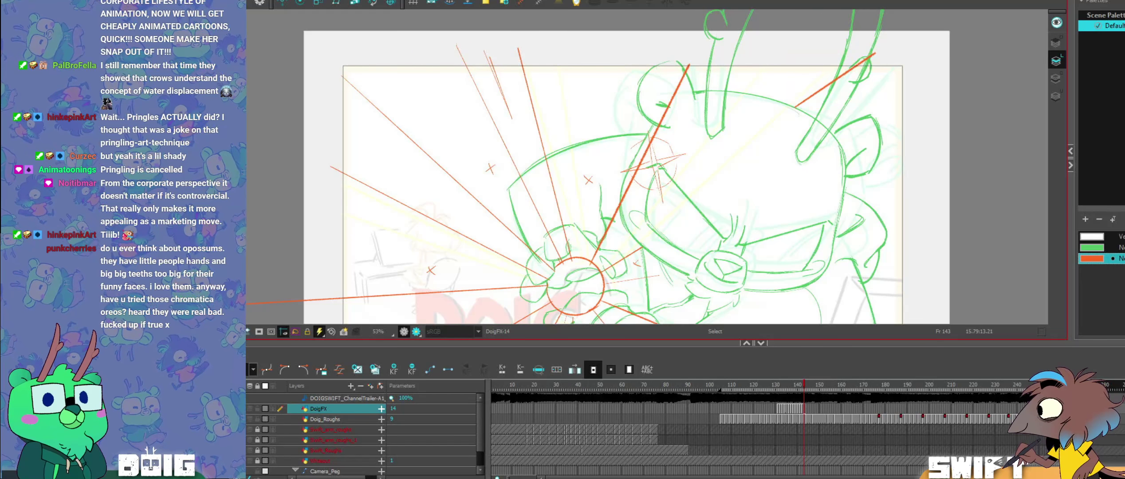
Step: Compare the detached ray with frames 141 and 142 and shift both of its ends further outward on frame 143
key(comma)
key(comma)
key(period)
key(period)
key(comma)
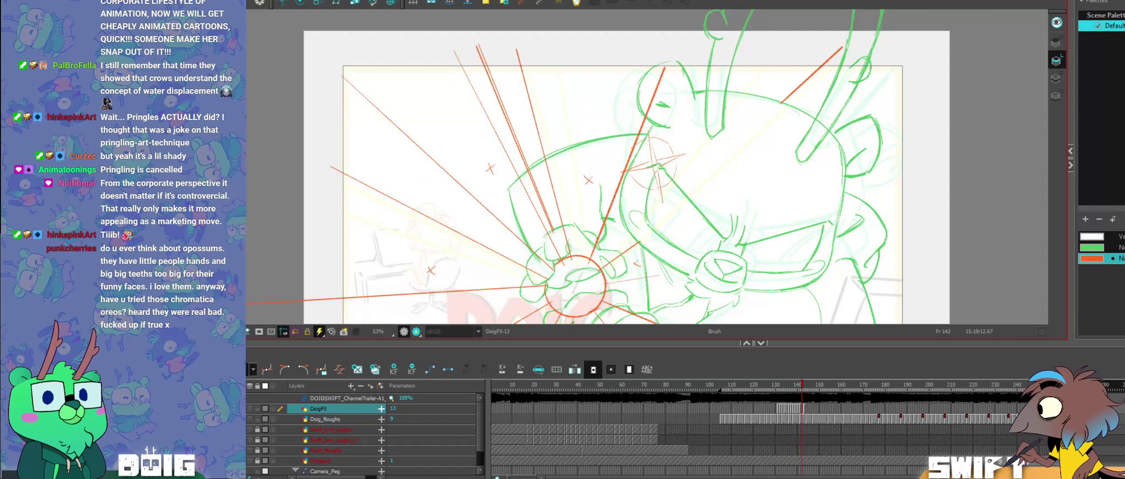
key(period)
key(alt+s)
drag(794, 108, 799, 112)
drag(878, 52, 888, 53)
key(alt+b)
key(comma)
key(comma)
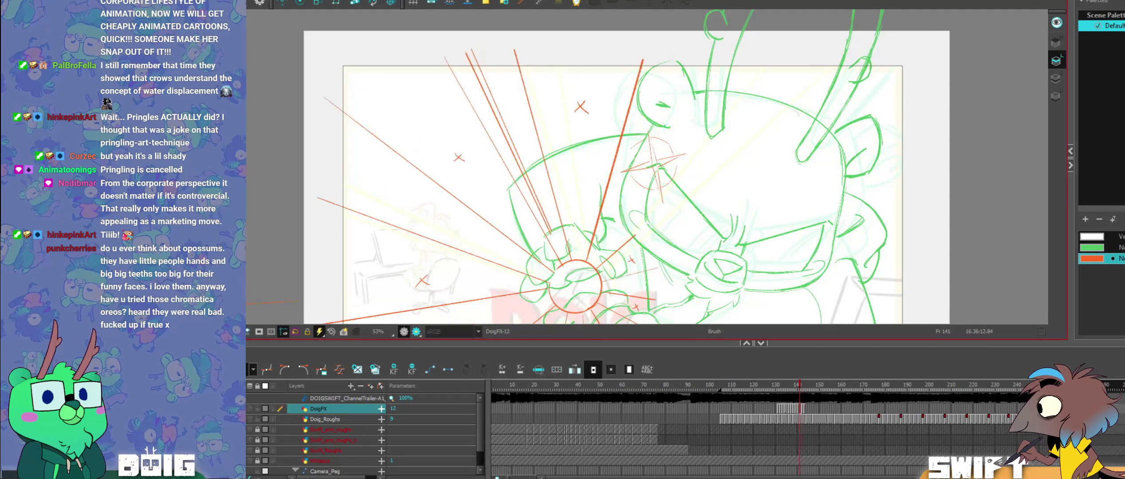
key(period)
key(period)
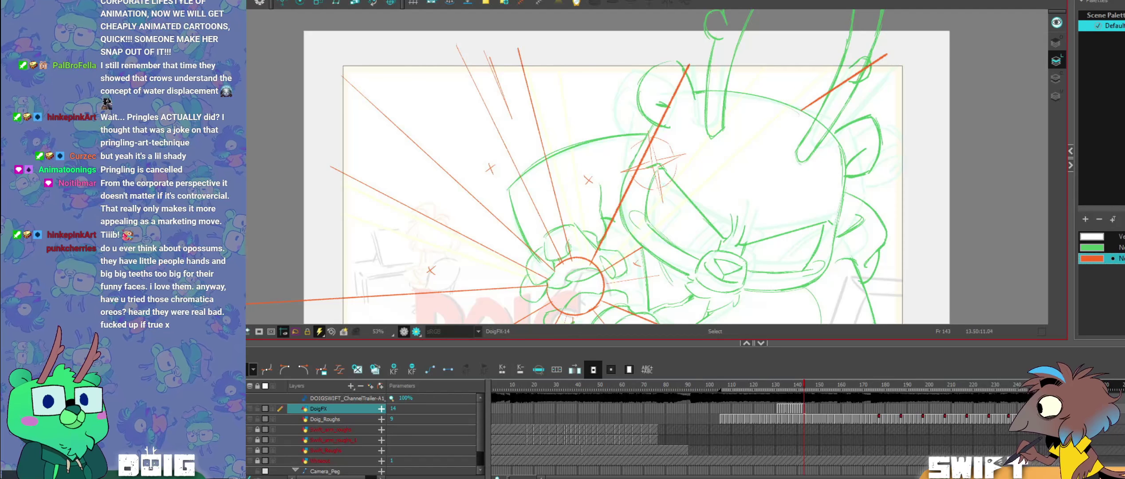
Step: Adjust the lower end of the detached ray slightly downward on frame 143 and flip back to frame 141 to check it
click(844, 82)
click(900, 95)
click(864, 71)
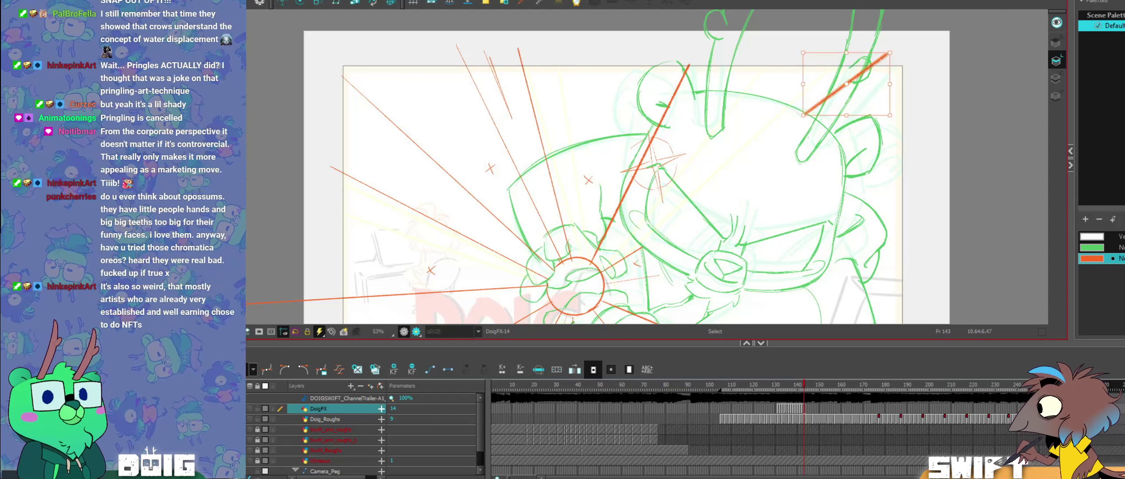
key(alt+b)
key(comma)
key(comma)
key(period)
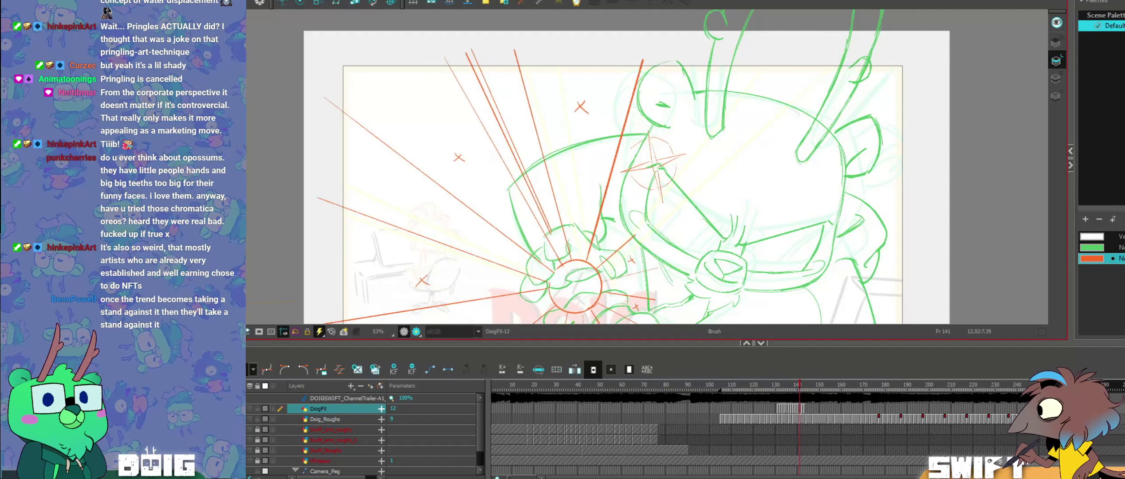
key(period)
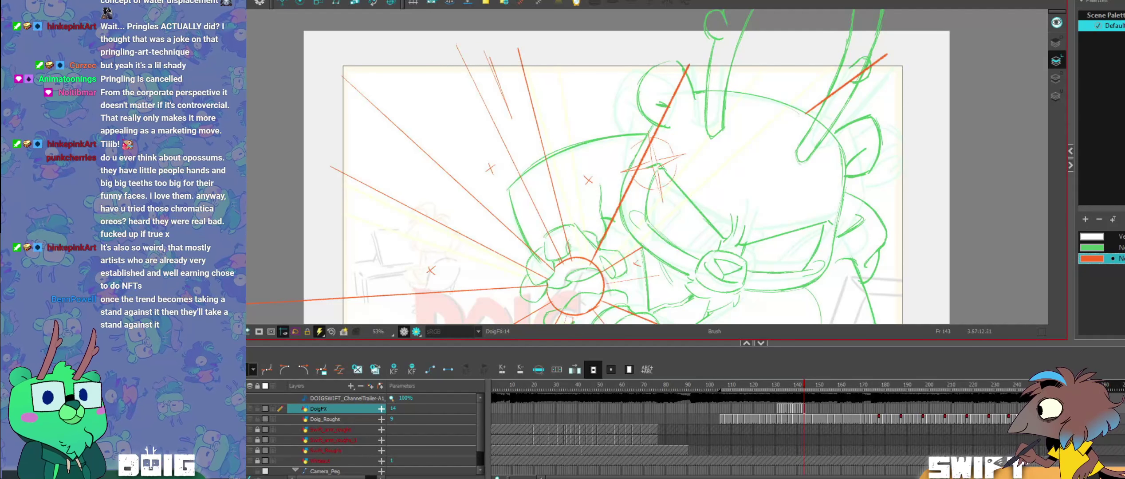
Step: Extend the thick ray's outer end slightly up and to the right on frame 143 and compare it with the neighbouring frames
drag(691, 62, 592, 264)
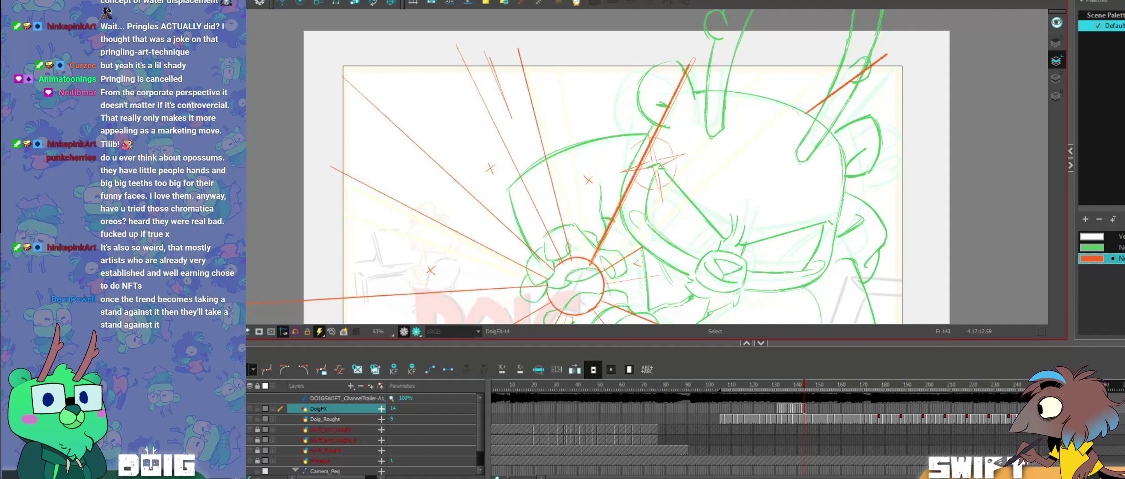
drag(694, 59, 693, 58)
key(comma)
key(comma)
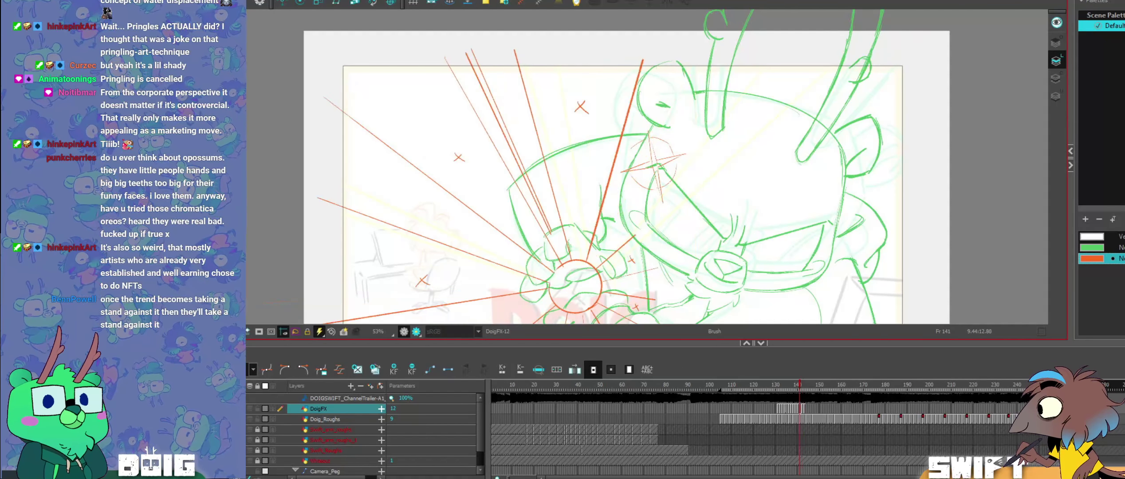
key(period)
key(period)
key(comma)
key(period)
key(comma)
key(period)
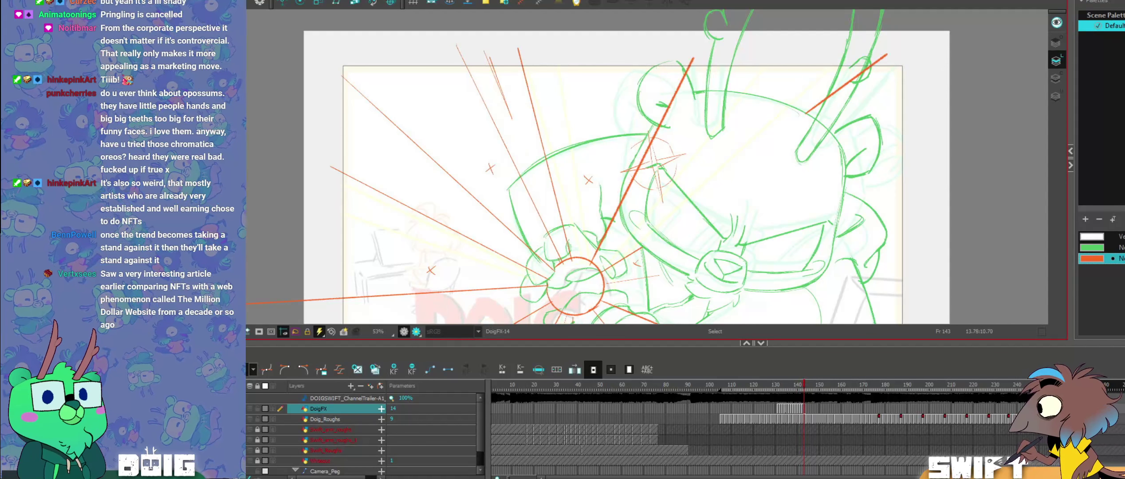
Step: Nudge the detached ray over the head a touch further right on frame 143 and check it against frame 142
drag(838, 70, 864, 88)
drag(889, 52, 893, 54)
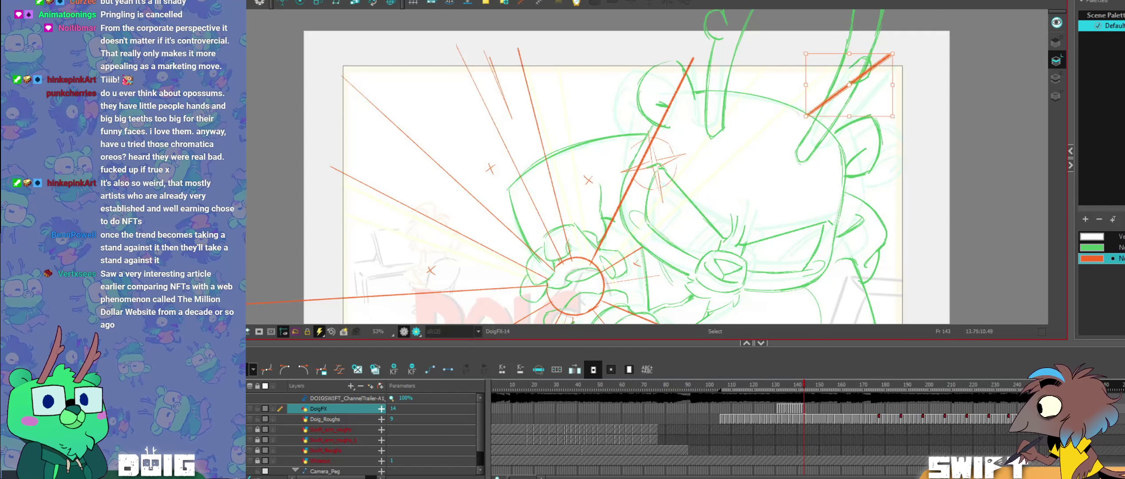
key(alt+b)
key(comma)
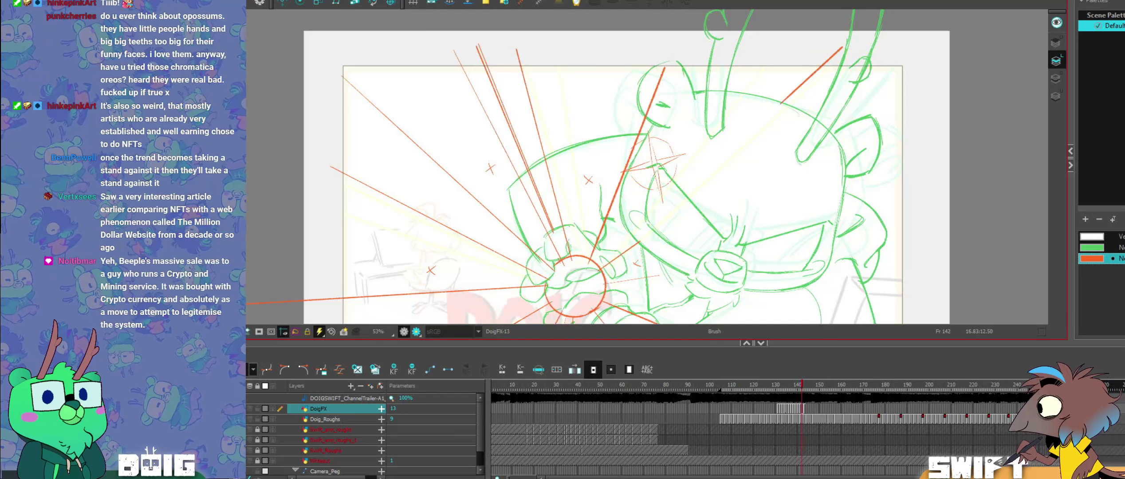
key(period)
Step: Swing the outer end of the short ray beside the orb slightly downward on frame 143 and check it against frames 141 and 142
drag(653, 251, 715, 172)
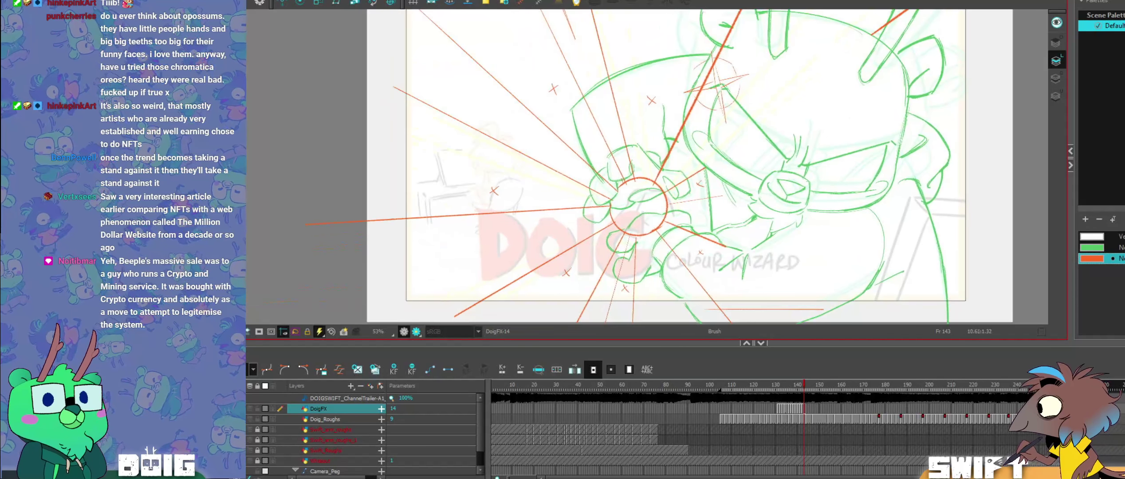
key(comma)
key(comma)
key(period)
key(period)
key(alt+s)
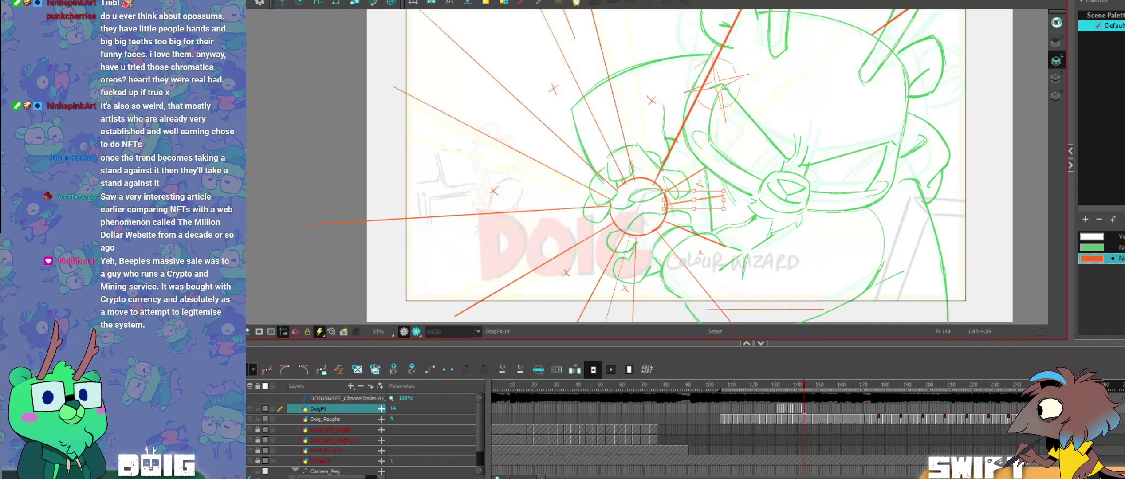
click(707, 199)
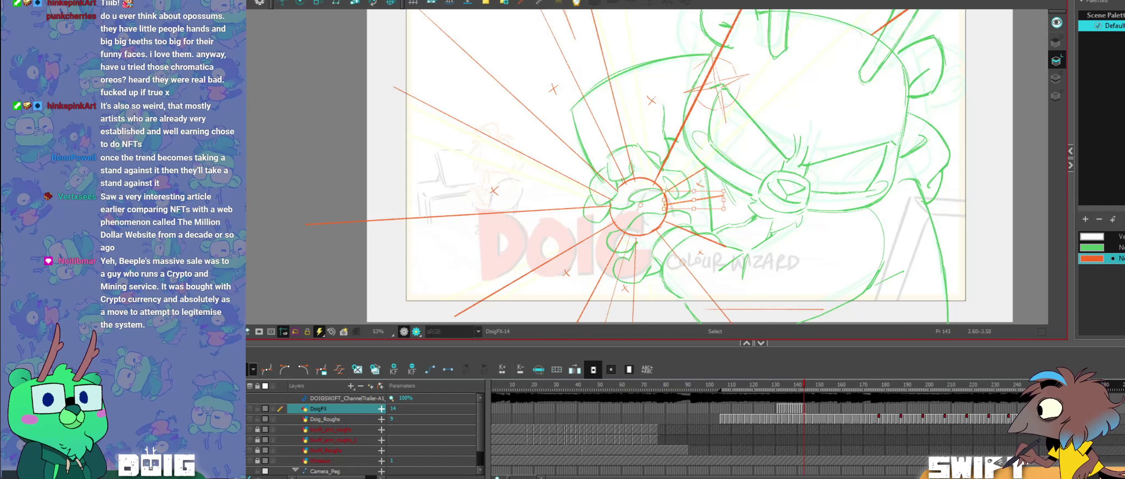
drag(731, 190, 734, 196)
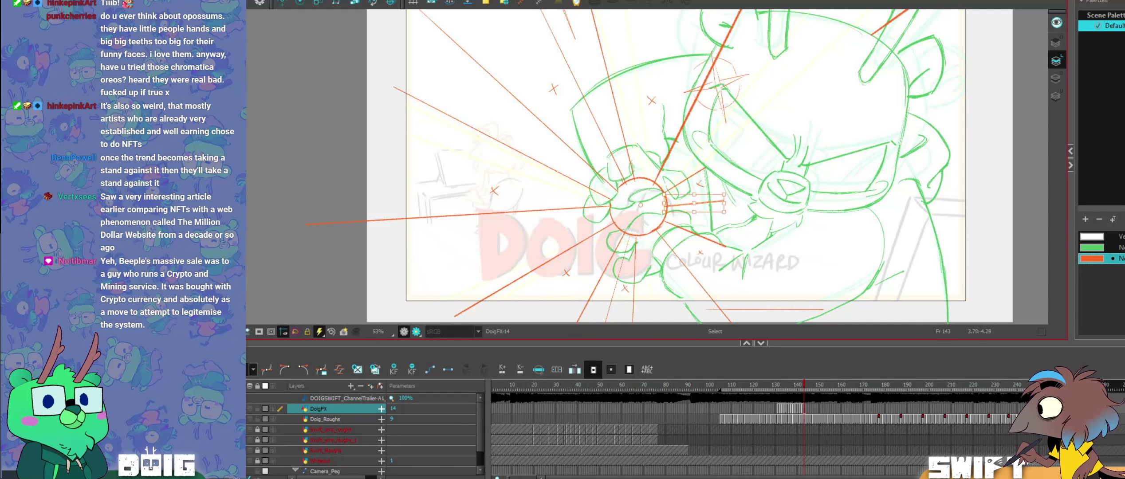
key(alt+b)
key(comma)
key(comma)
key(period)
key(period)
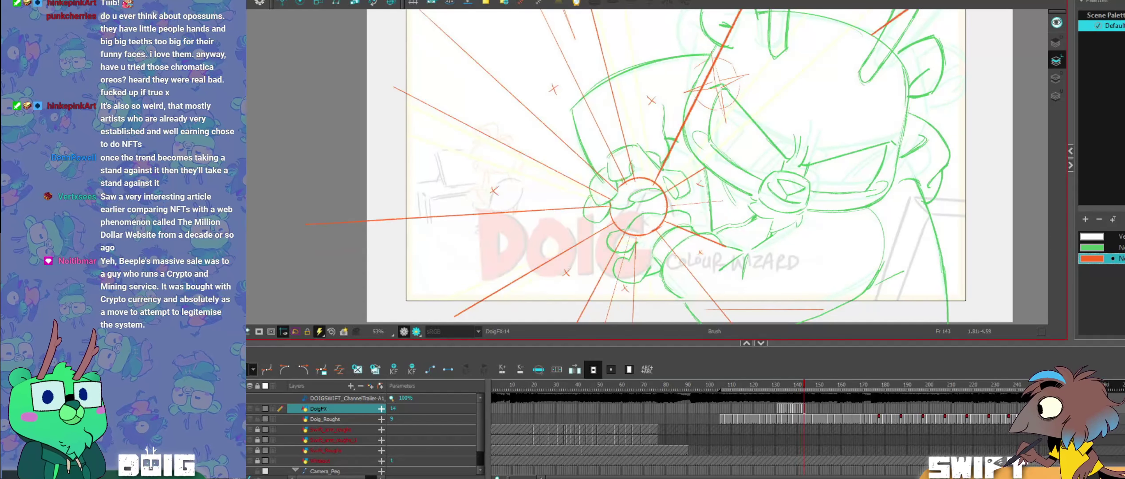
Step: Tilt the outer end of the short ray to the orb's right a touch further down on frame 143
key(alt+s)
click(716, 201)
key(Escape)
click(709, 203)
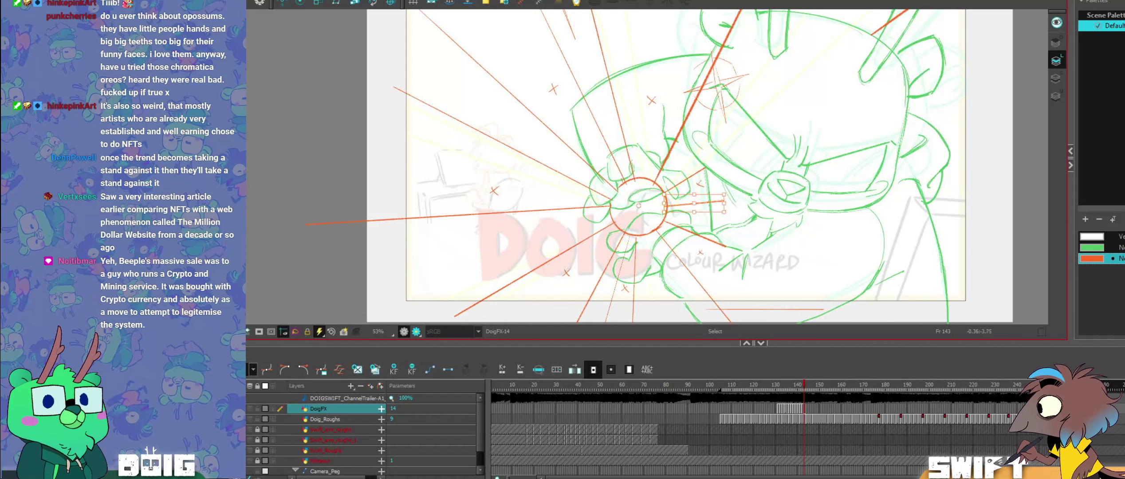
drag(734, 197, 735, 200)
key(alt+b)
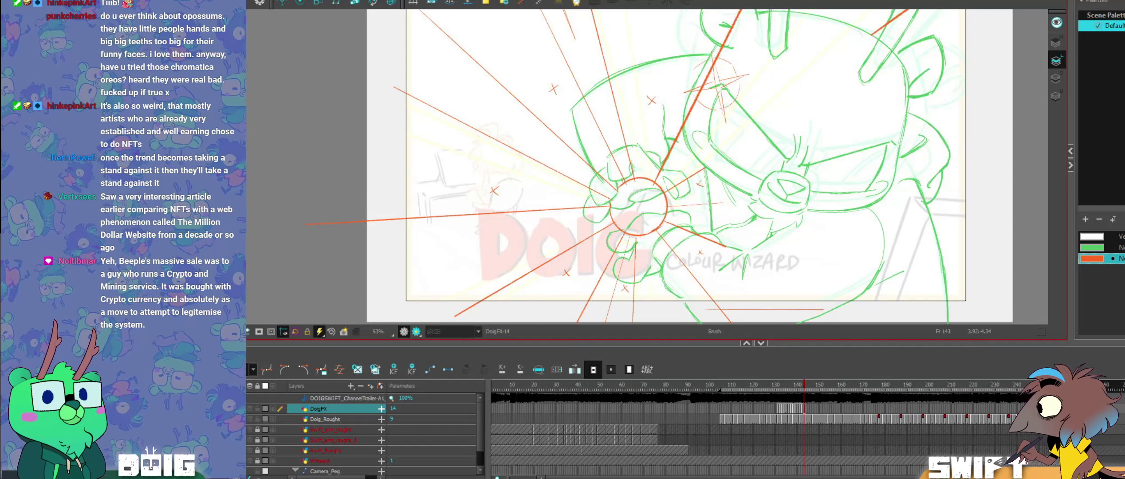
Step: Examine how the short ray to the orb's right moves across frames 141, 142 and 143
key(comma)
key(comma)
key(period)
key(period)
key(comma)
key(comma)
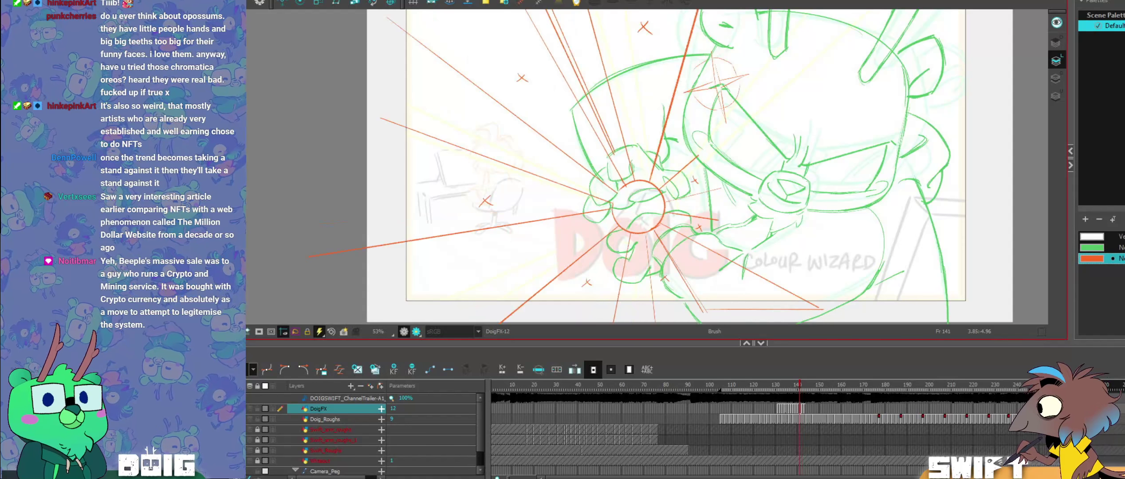
key(period)
key(period)
key(comma)
key(comma)
key(period)
key(period)
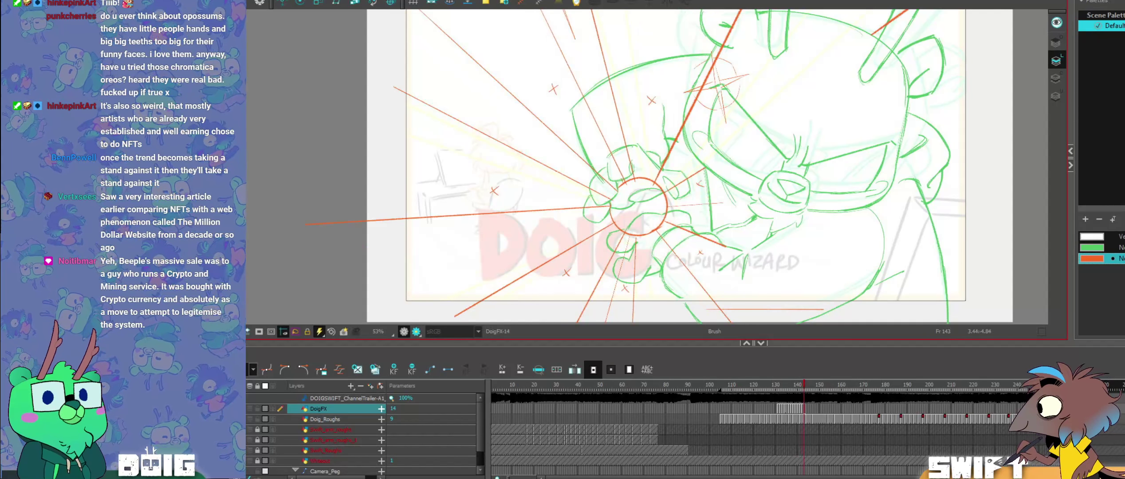
Step: Adjust the inner end of the short upper-right ray toward the orb on frame 143 and compare it with frames 141 and 142
click(673, 188)
drag(663, 195, 657, 198)
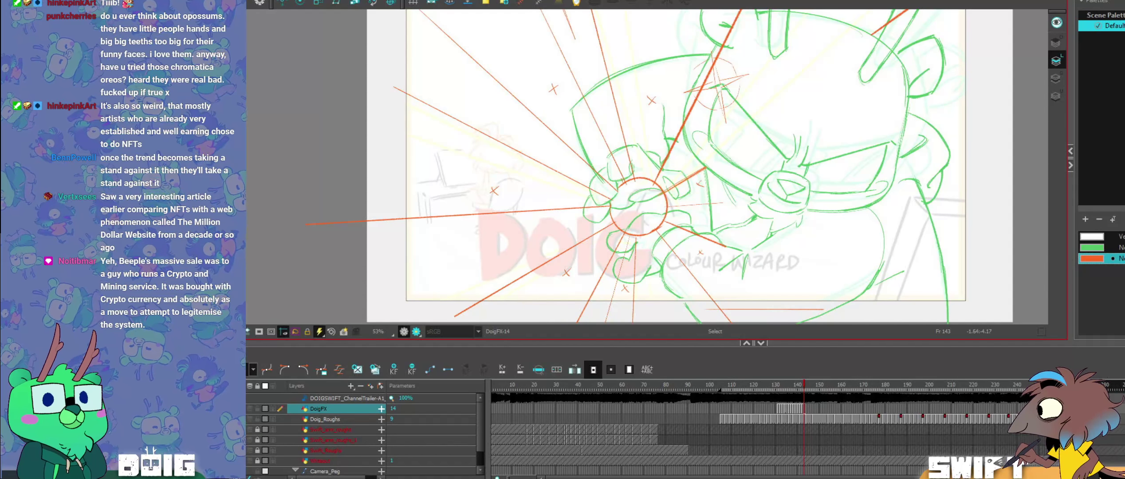
click(658, 198)
key(Delete)
key(alt+b)
key(comma)
key(comma)
key(period)
key(period)
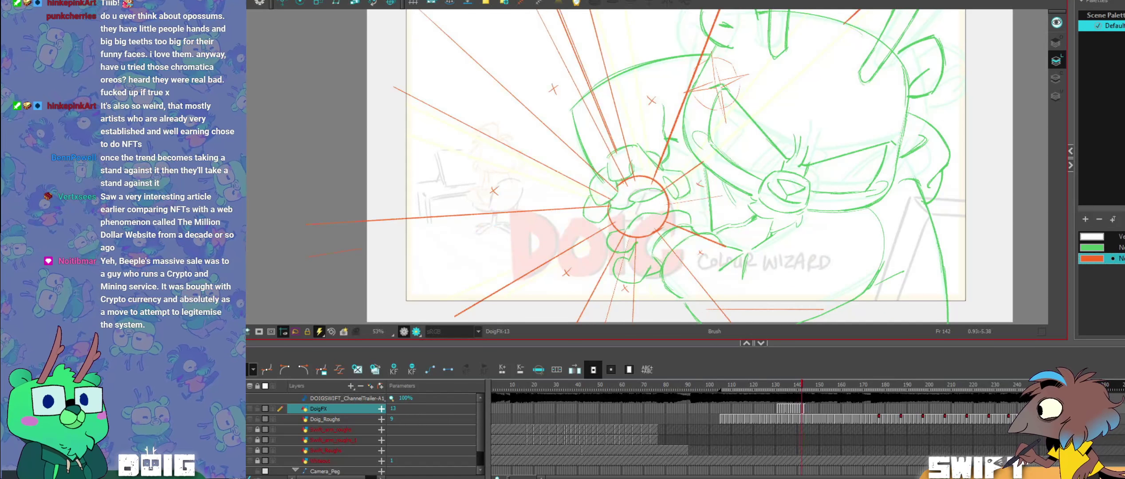
Step: Extend the inner end of the short, nearly horizontal ray slightly toward the orb on frame 143 after flipping through frames 141 and 142
key(comma)
key(comma)
key(period)
key(period)
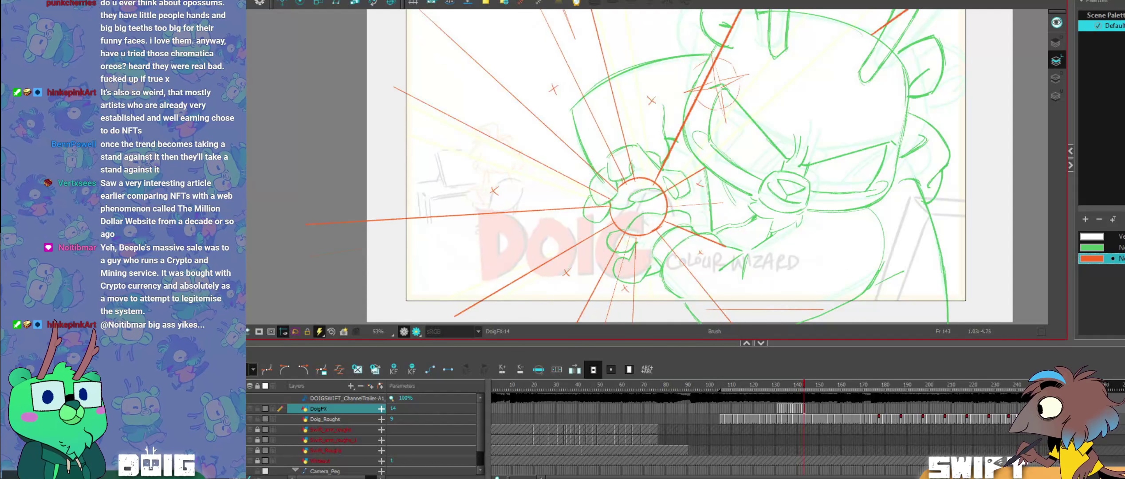
key(alt+s)
click(700, 204)
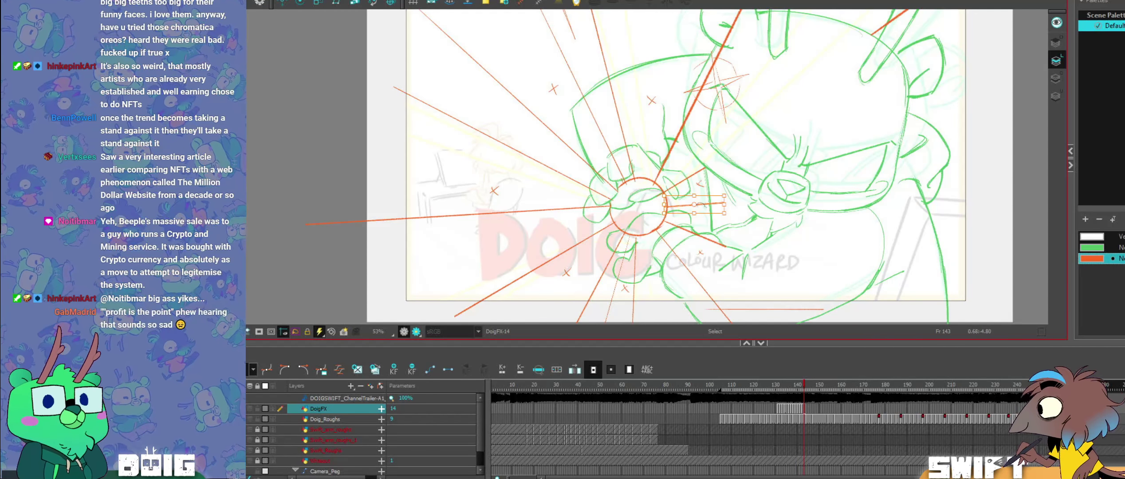
drag(664, 204, 657, 205)
key(alt+b)
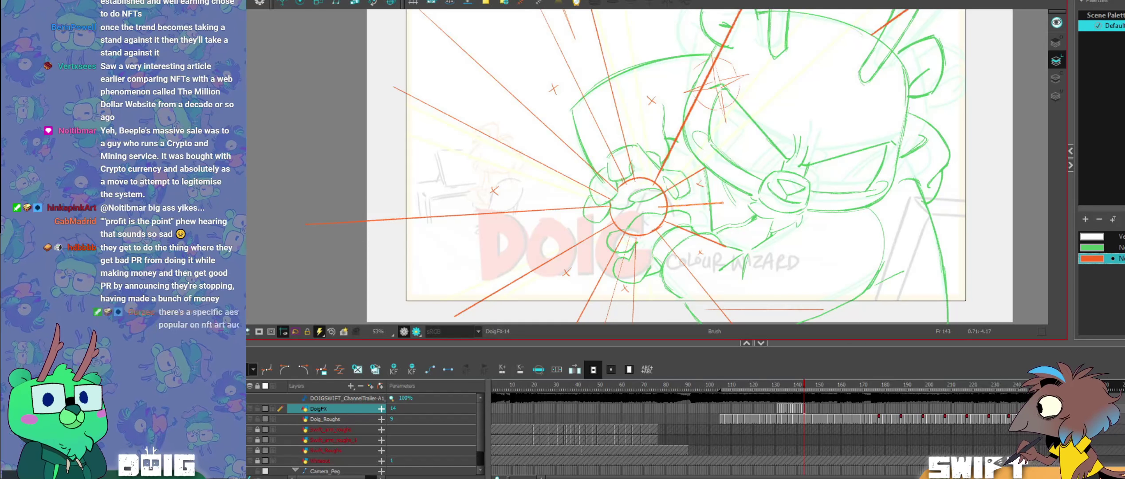
Step: Extend the outer end of the short lower-right ray slightly down and to the right on frame 143
key(alt+s)
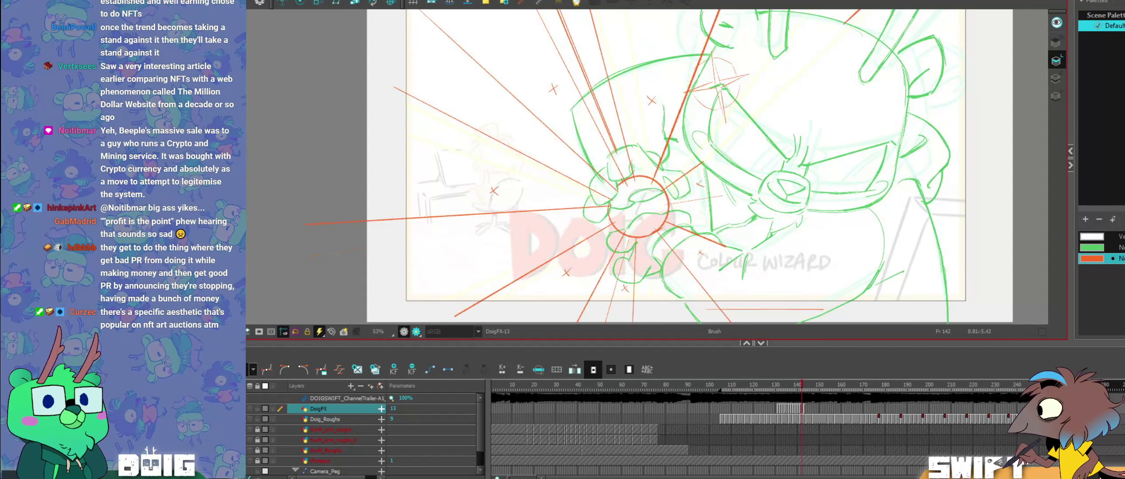
click(708, 238)
drag(707, 239, 745, 255)
key(comma)
key(comma)
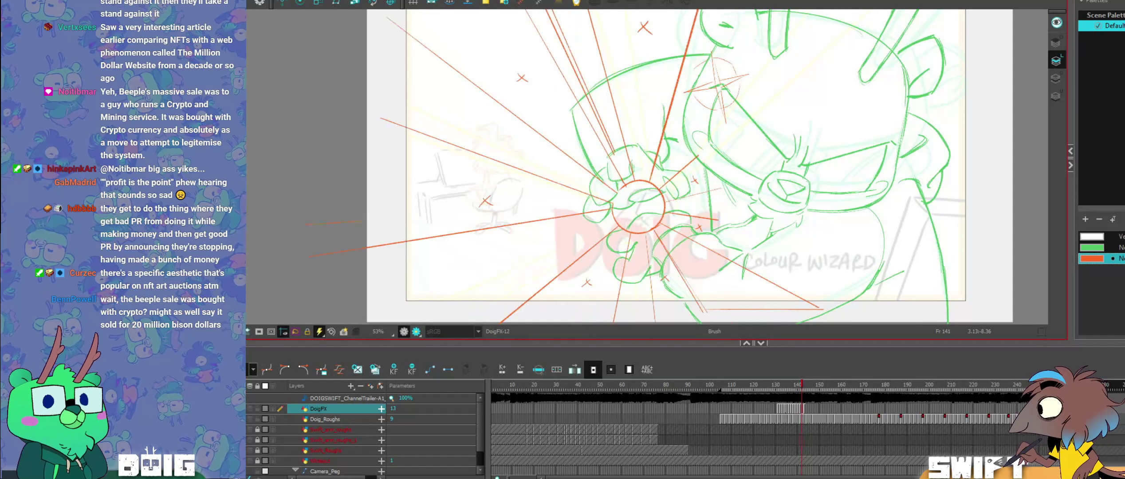
key(period)
key(period)
Step: Check the spacing of the short lower-right ray on frame 143 against frames 141 and 142
key(comma)
key(period)
key(period)
key(comma)
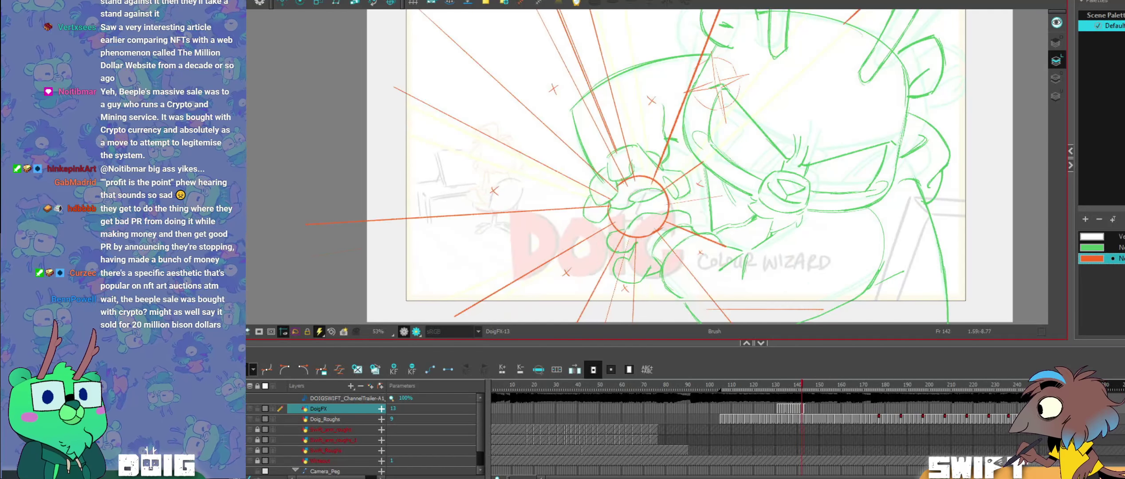
key(period)
key(comma)
key(period)
key(alt+s)
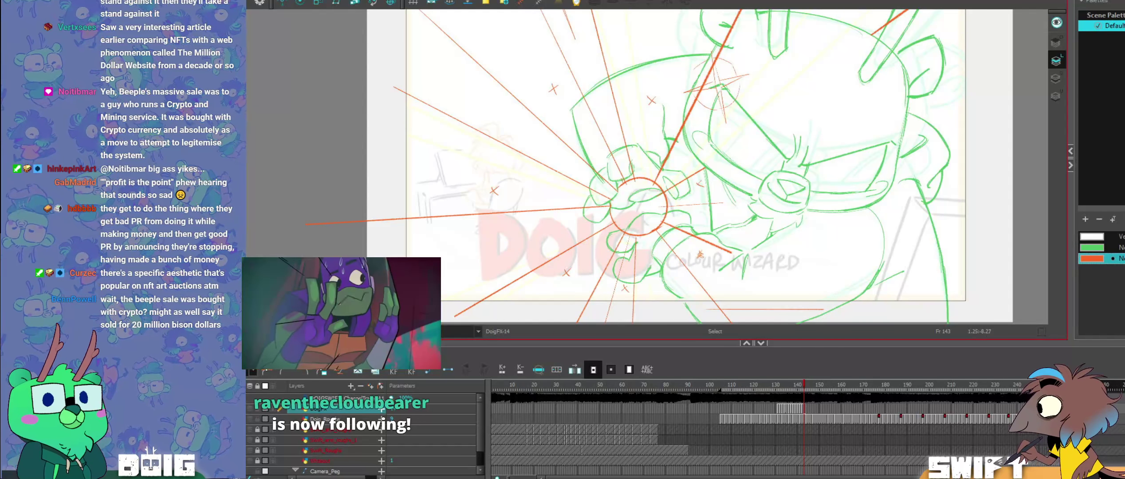
key(alt+b)
key(comma)
key(comma)
key(period)
key(period)
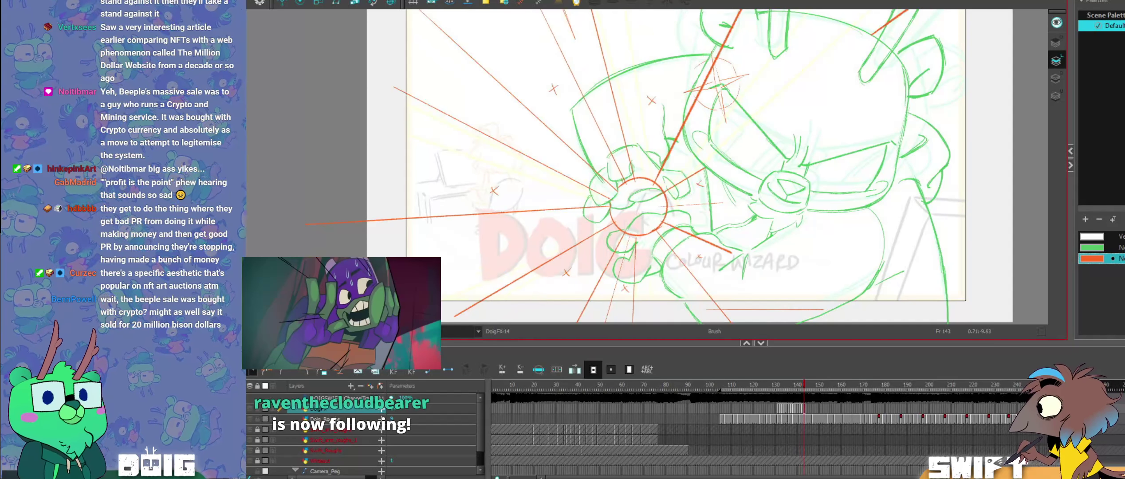
Step: Swing the outer end of the long lower-right ray slightly down and to the left on frame 143
key(space)
drag(718, 309, 723, 272)
key(alt+s)
click(736, 285)
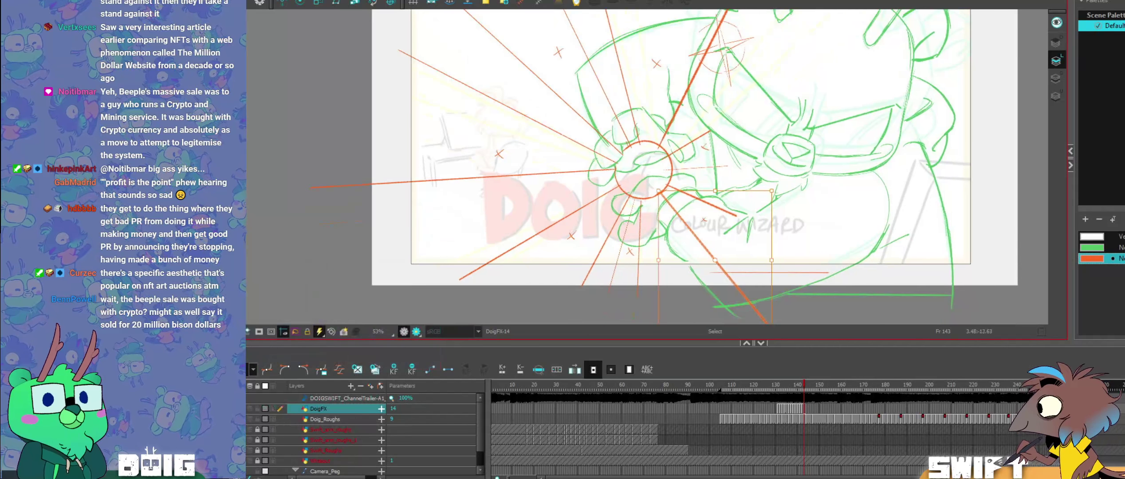
click(734, 284)
click(720, 267)
click(707, 247)
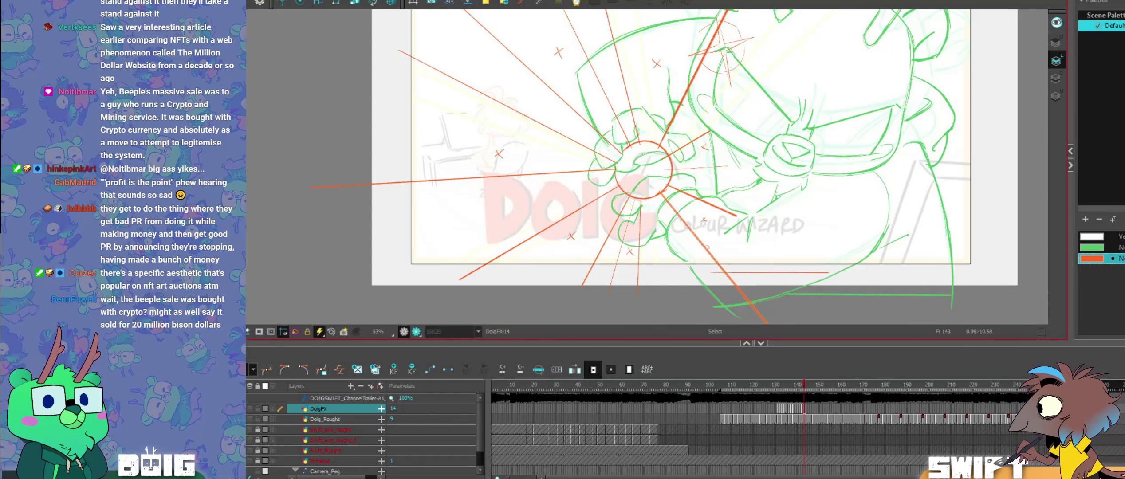
drag(750, 313, 725, 257)
click(674, 183)
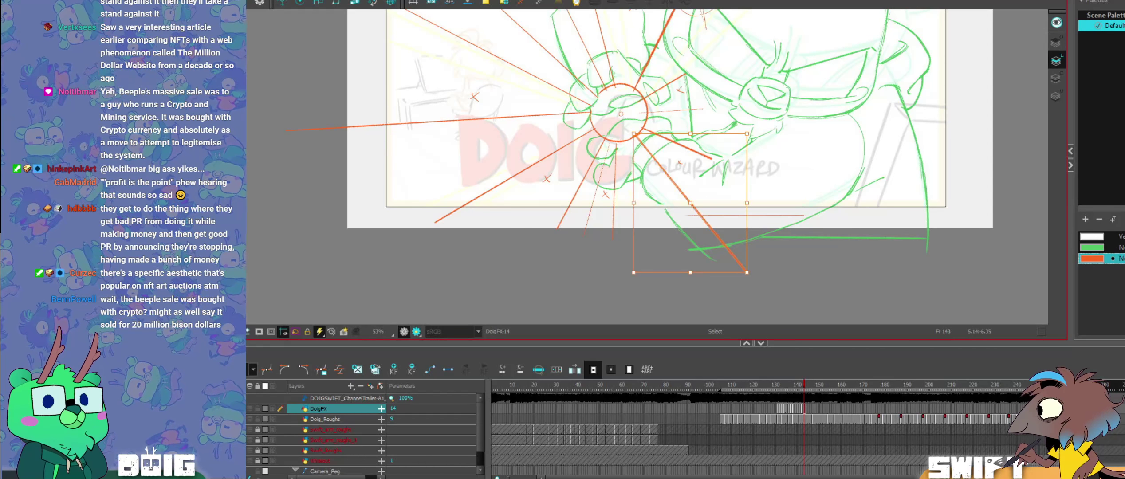
drag(755, 132, 755, 137)
drag(705, 229, 705, 229)
drag(746, 276, 744, 279)
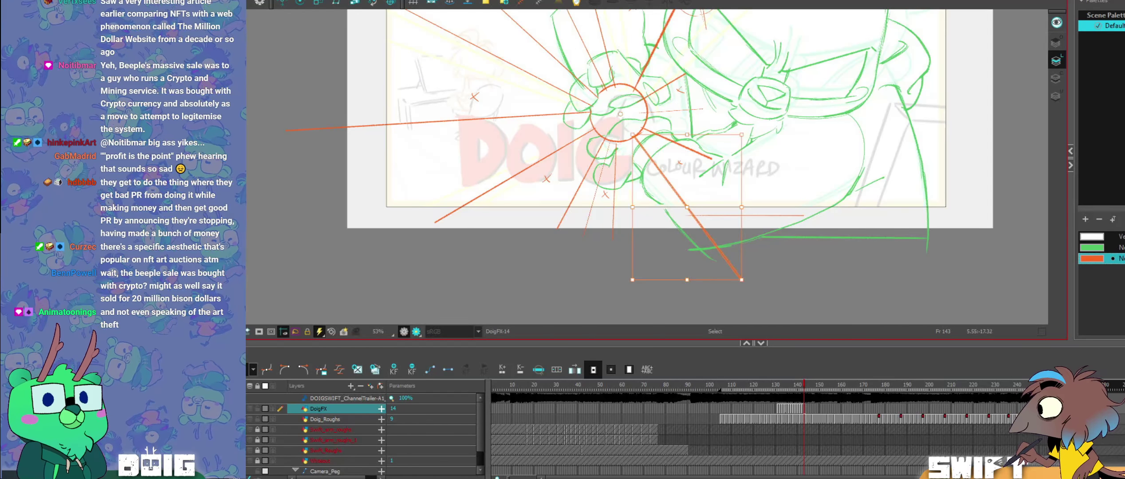
Step: Shift the rightmost near-vertical ray below the orb slightly to the left and lengthen its lower end on frame 143
key(Escape)
drag(622, 182, 611, 183)
drag(622, 141, 619, 144)
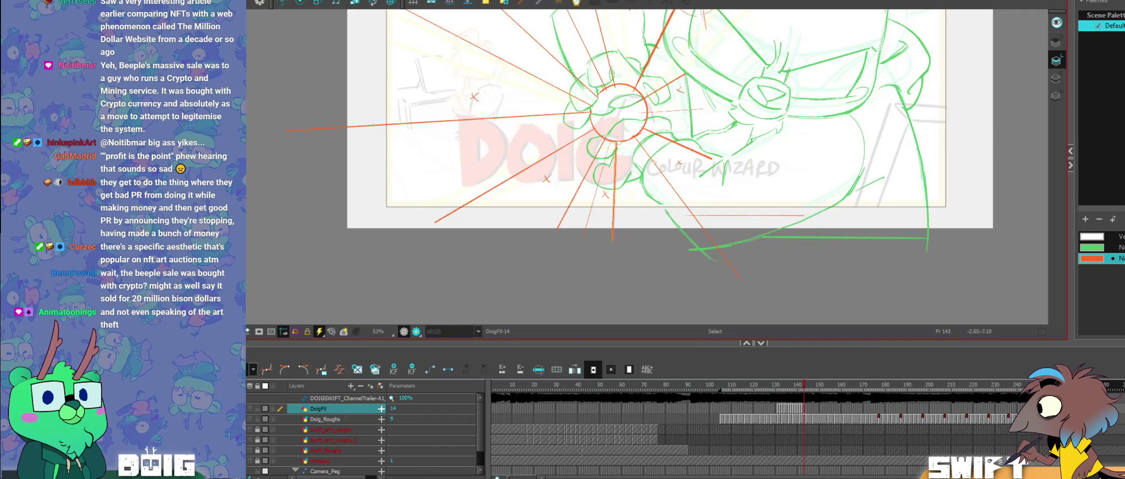
drag(618, 107, 618, 108)
drag(627, 245, 622, 245)
Step: Compare the rays below the orb on frame 143 with frames 141 and 142
key(alt+b)
drag(697, 244, 718, 297)
key(comma)
key(comma)
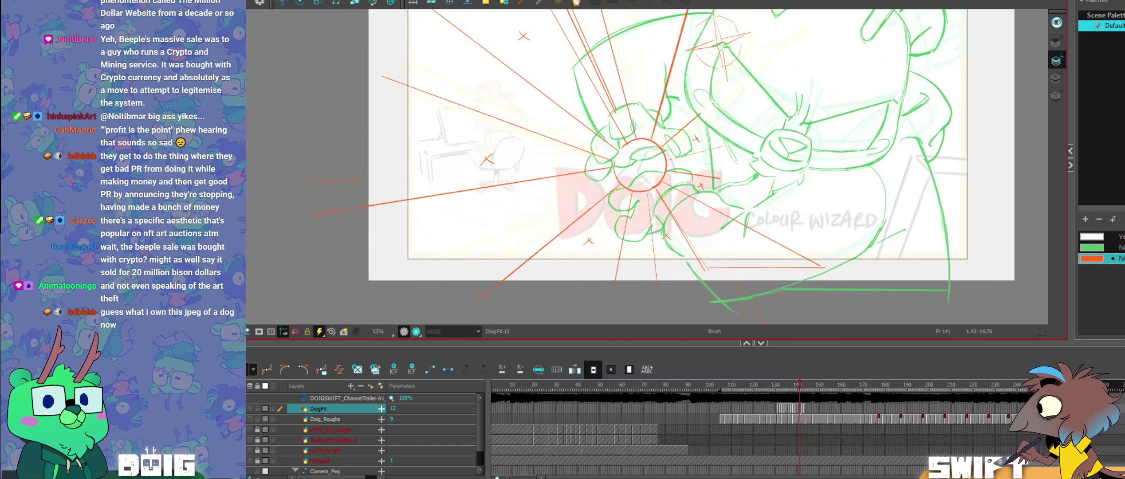
key(period)
key(period)
key(comma)
key(period)
key(comma)
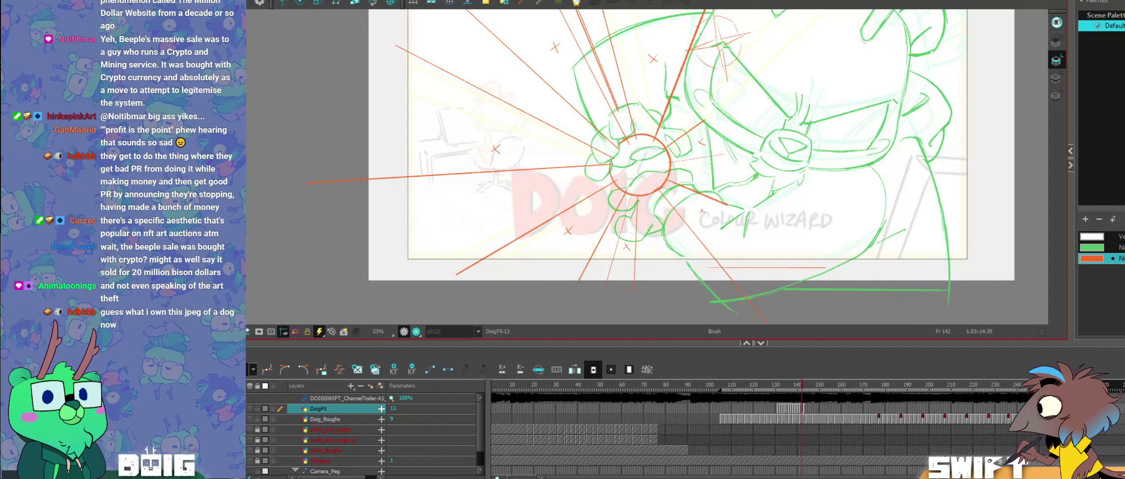
key(period)
key(comma)
key(period)
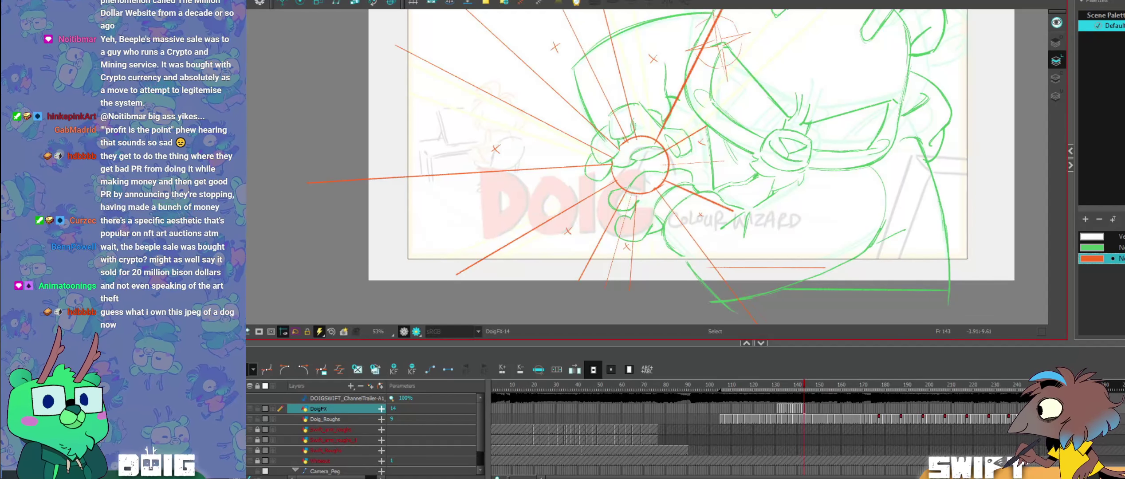
Step: Shift the outer ends of the rays below the orb slightly to the left on frame 143 and check them against frames 141 and 142
drag(624, 229, 637, 165)
drag(642, 290, 636, 291)
key(alt+b)
key(comma)
key(comma)
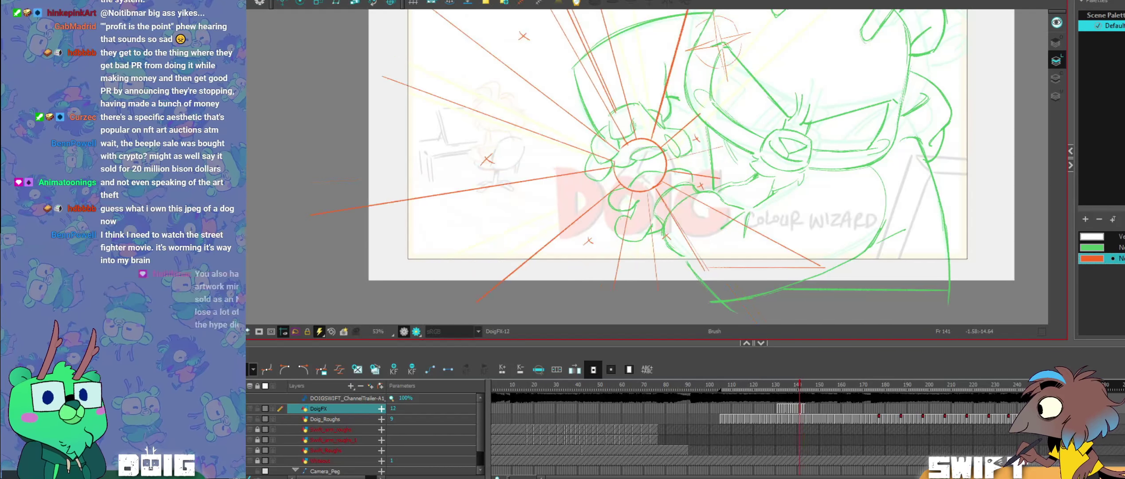
key(period)
key(period)
key(comma)
key(comma)
key(period)
key(period)
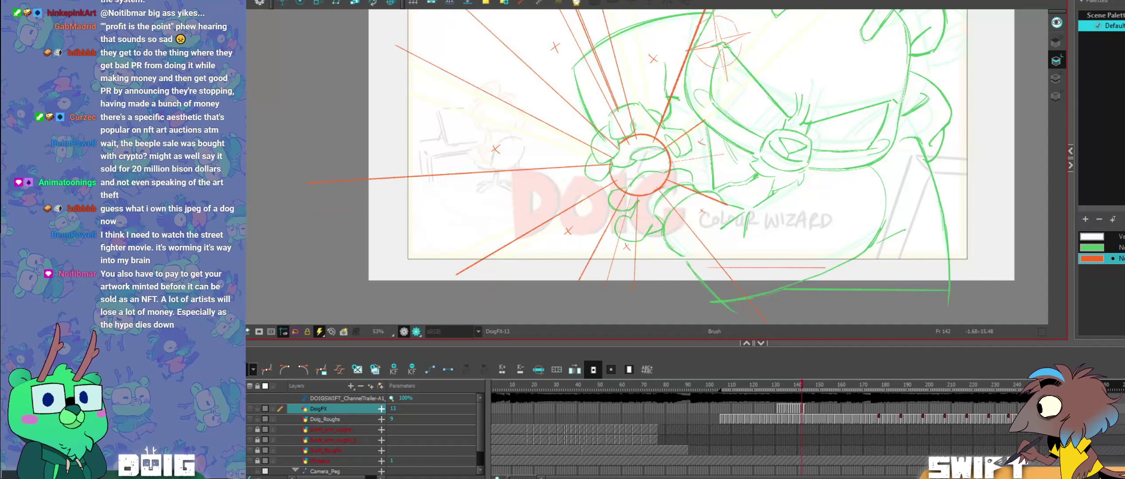
key(comma)
key(period)
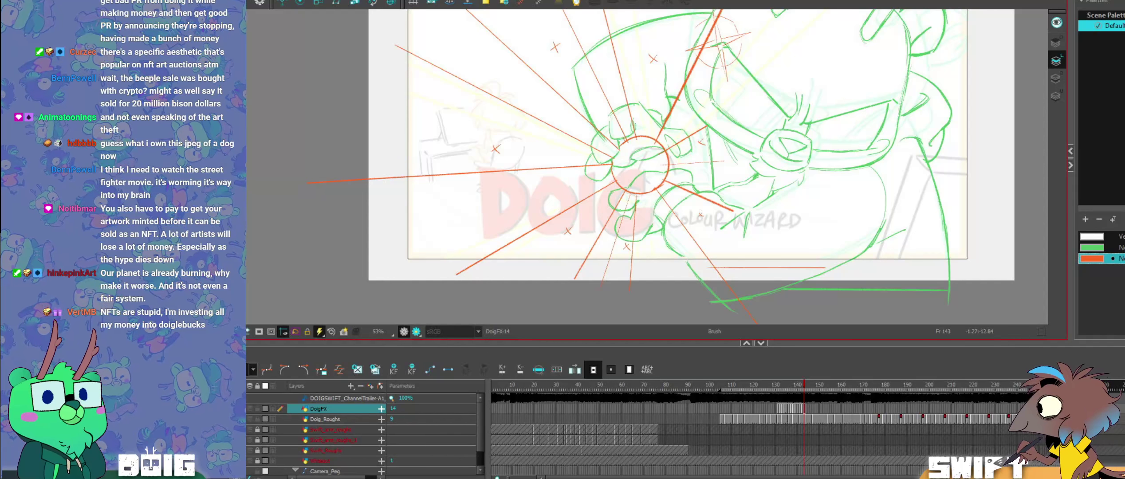
key(comma)
key(period)
Step: Nudge the small cross mark directly below the orb slightly to the left on frame 143, comparing it with frames 141 and 142
drag(664, 257, 674, 278)
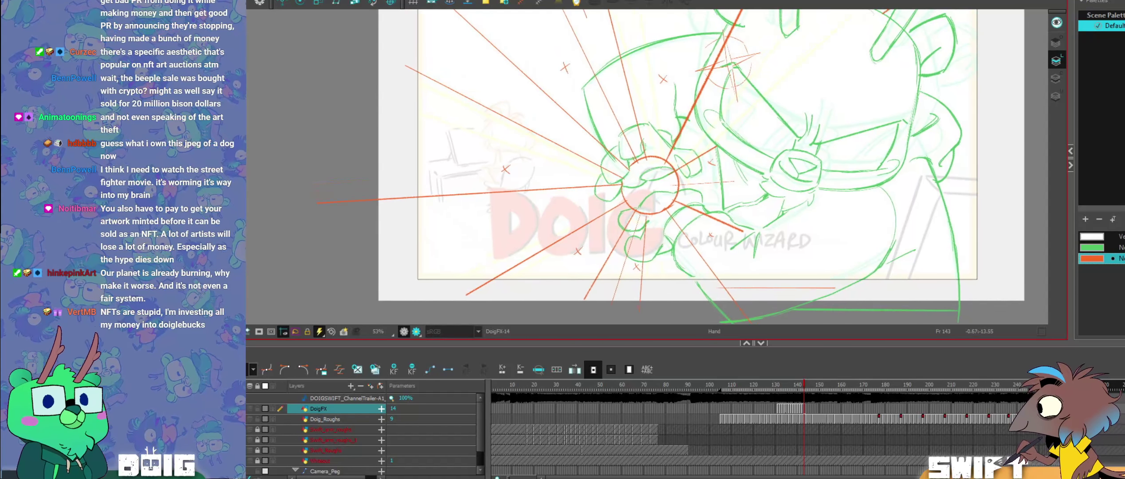
key(comma)
key(period)
key(comma)
key(comma)
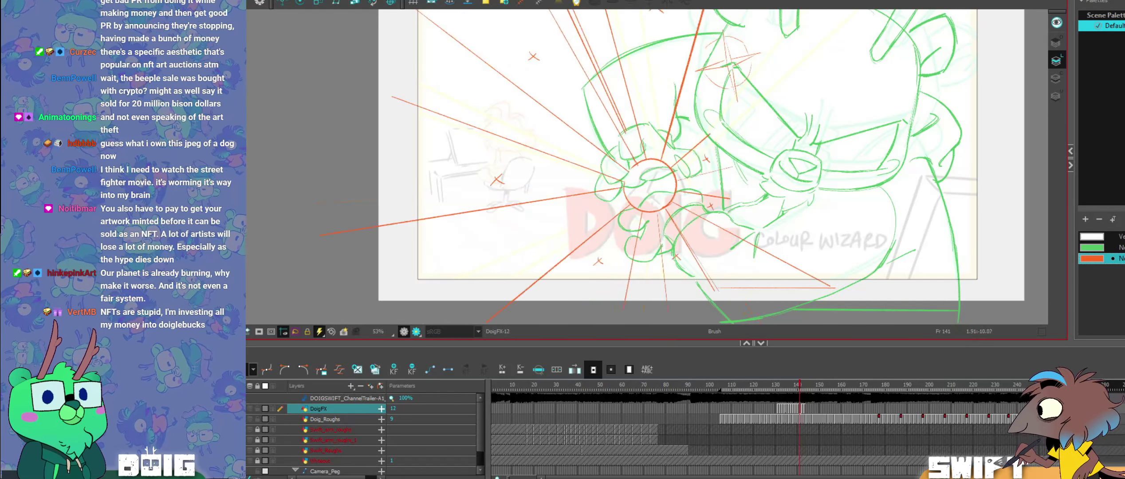
key(period)
key(period)
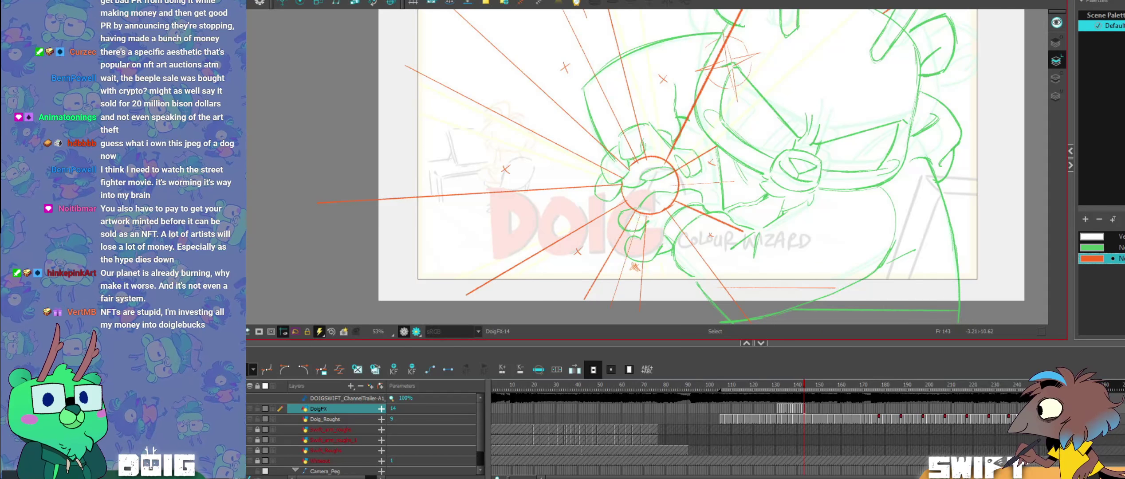
key(comma)
key(comma)
key(period)
key(period)
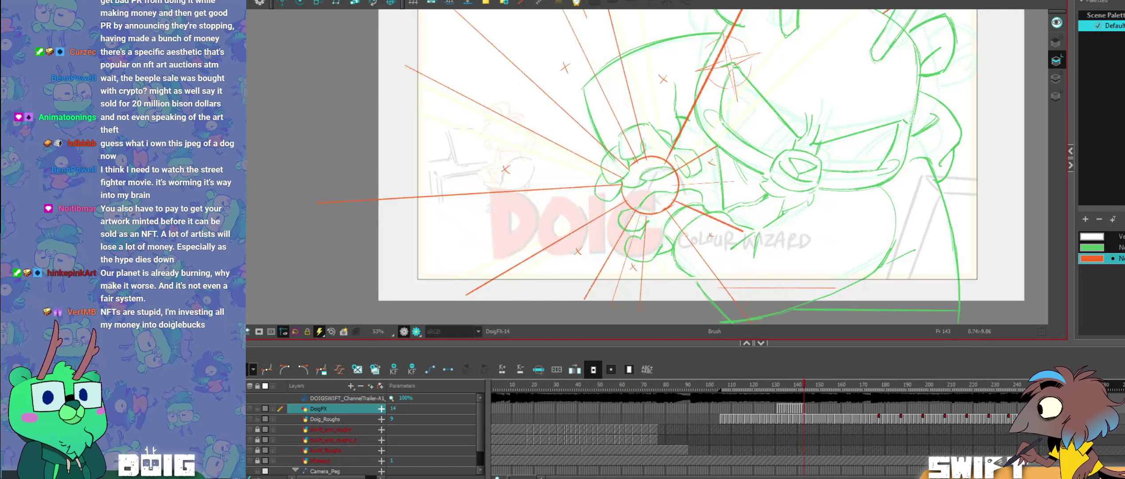
Step: Move the small cross mark to the orb's lower left slightly up and outward on frame 143, following frames 141 and 142
key(comma)
key(comma)
key(period)
key(period)
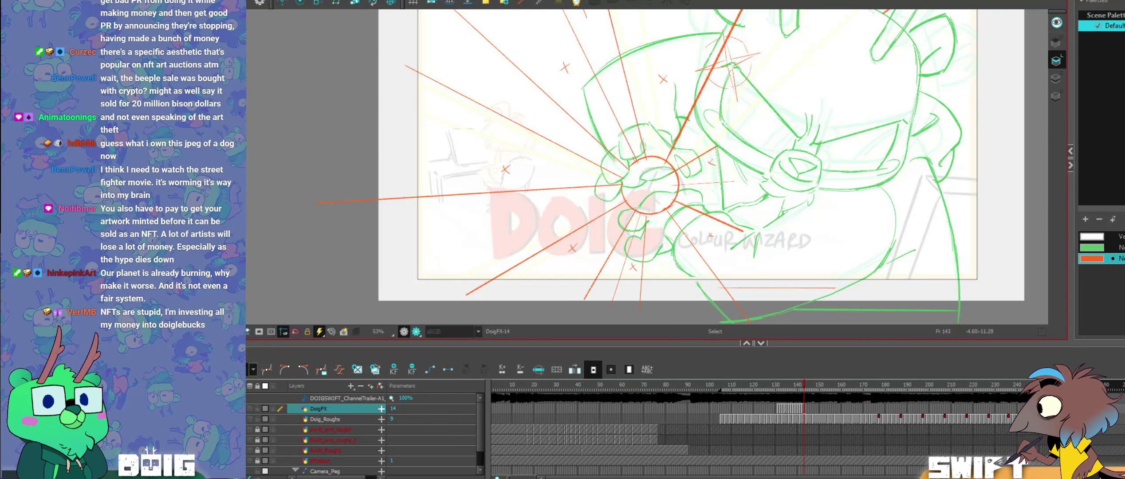
Step: Nudge the ray running down and slightly left from the orb a little further to the left on frame 143
key(alt+b)
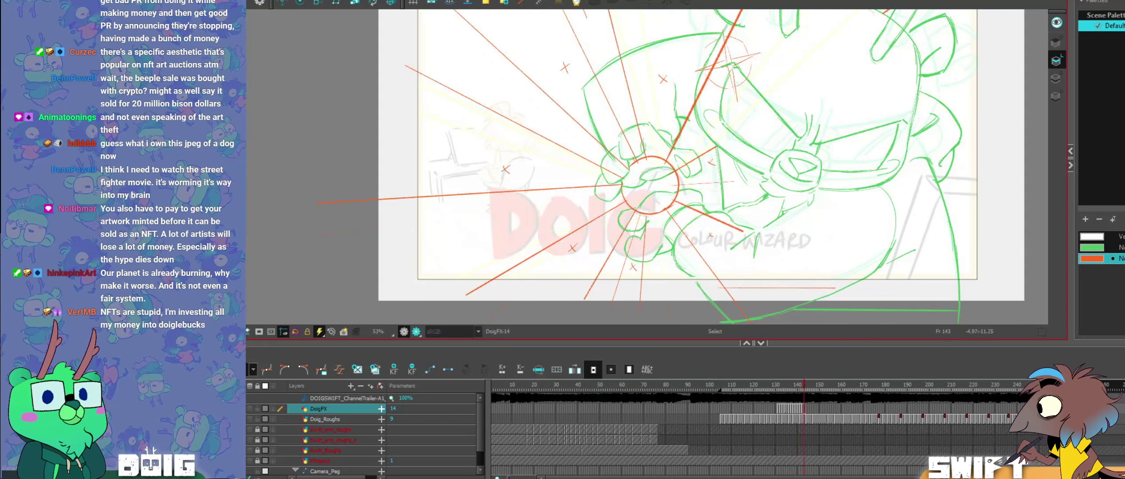
drag(605, 275, 583, 303)
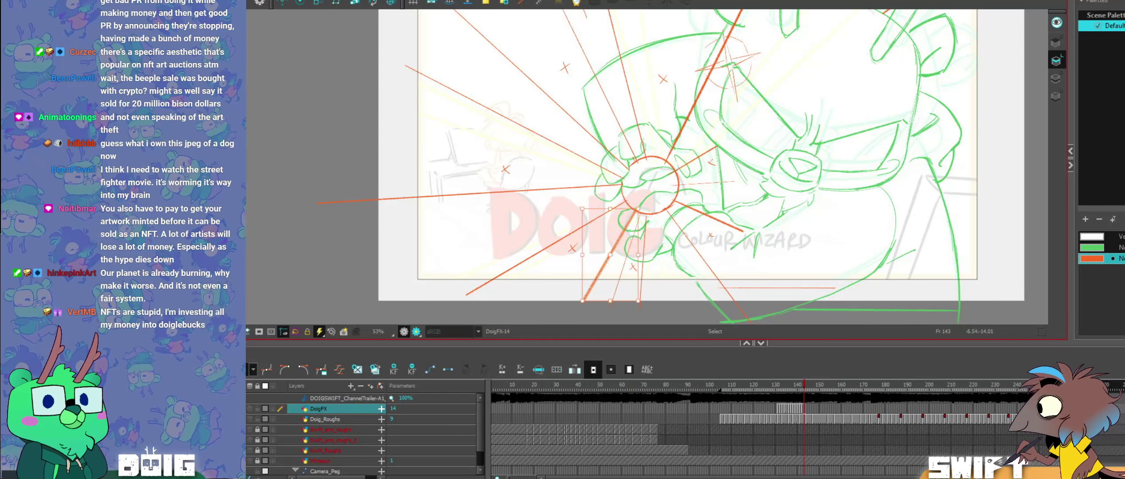
key(ctrl+z)
key(ctrl+z)
key(ctrl+z)
key(ctrl+z)
key(ctrl+z)
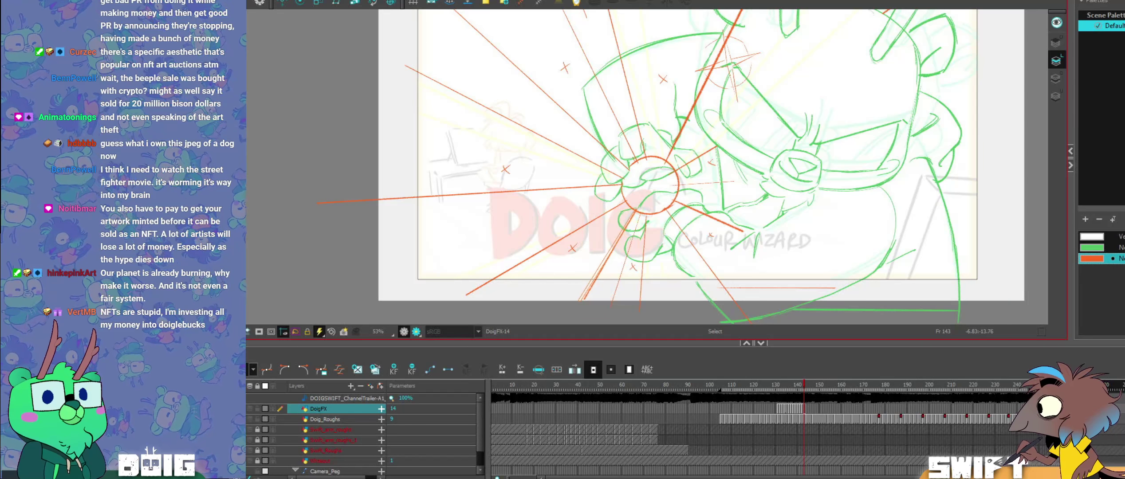
key(ctrl+z)
key(ctrl+z)
key(ctrl+z)
key(ctrl+z)
key(alt+b)
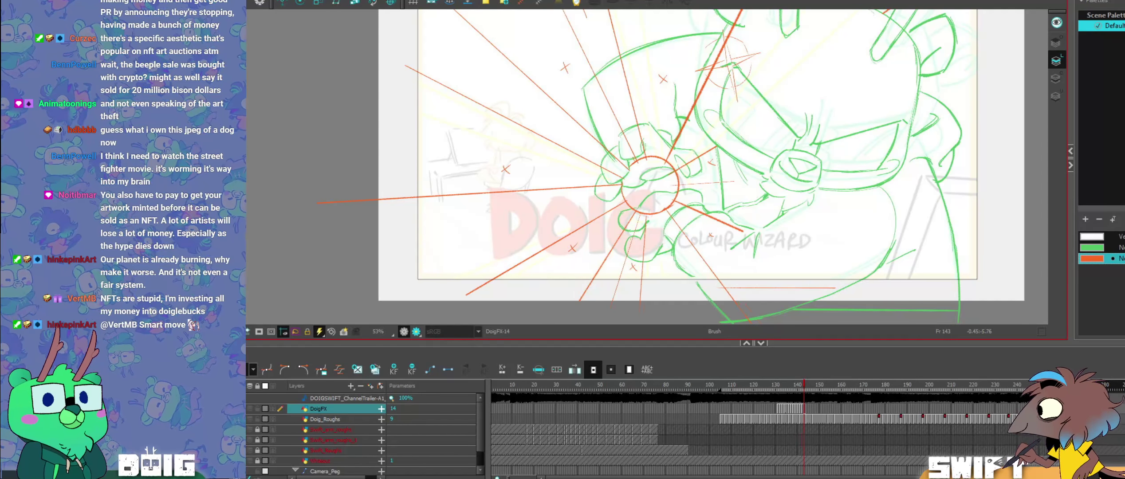
Step: Compare the nudged ray below the orb on frame 143 with frames 141 and 142
key(comma)
key(comma)
key(period)
key(period)
key(comma)
key(comma)
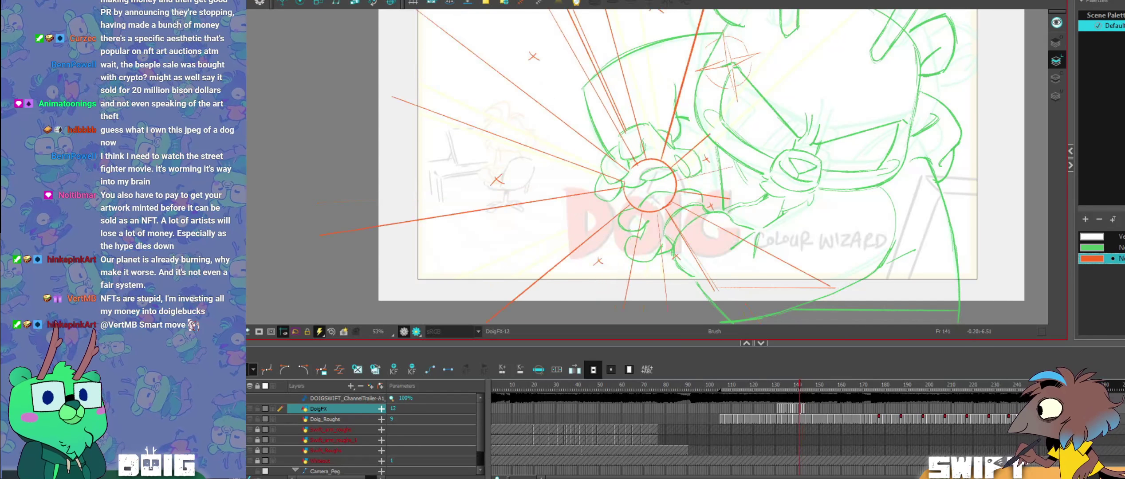
key(period)
key(period)
key(comma)
key(period)
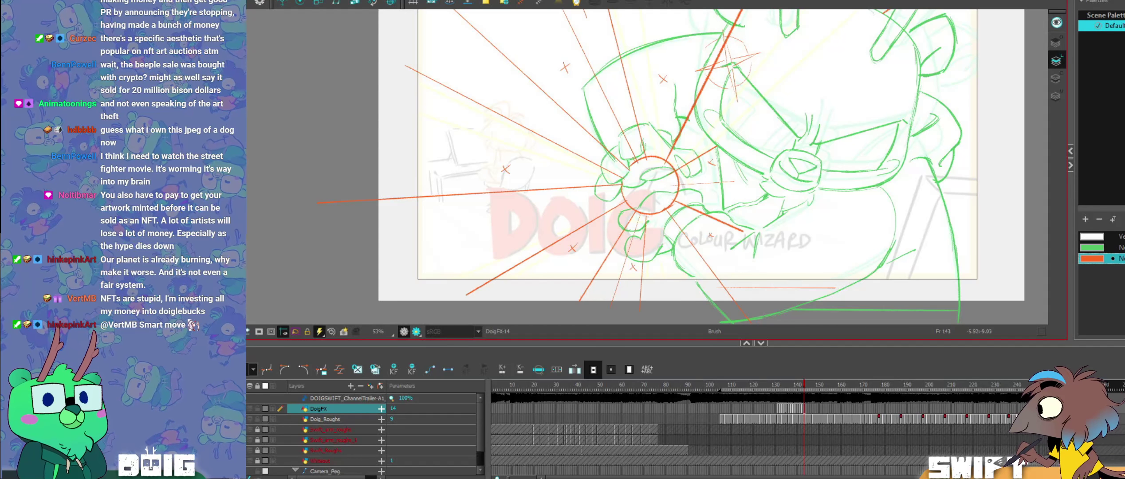
Step: Move the two rays extending left and lower left from the orb slightly up and left on frame 143
key(alt+s)
mouse_move(529, 276)
mouse_down()
mouse_move(533, 257)
mouse_move(509, 290)
mouse_up()
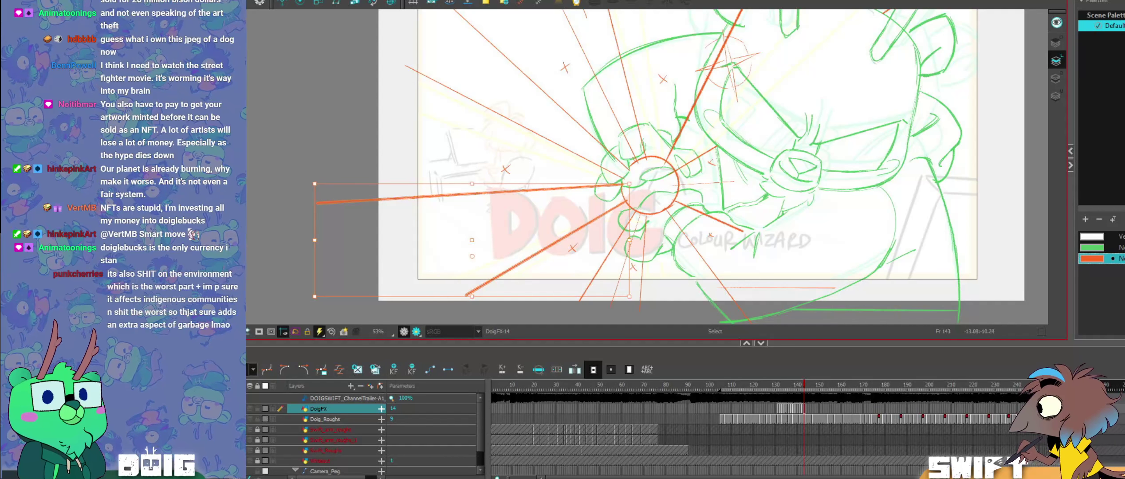
drag(506, 272, 505, 268)
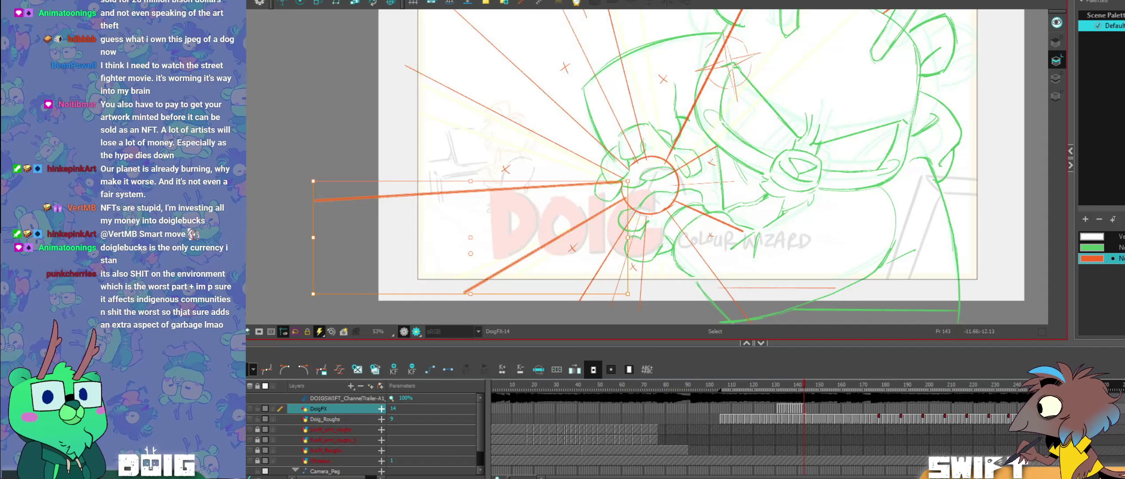
key(alt+b)
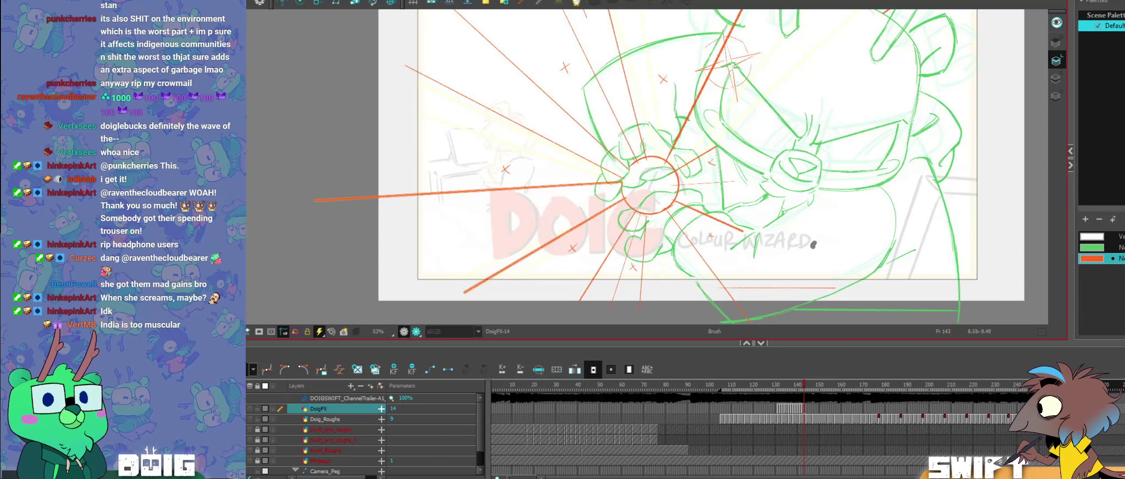
key(alt+e)
key(ctrl+z)
key(ctrl+z)
key(alt+b)
Step: Flip between frames 141, 142 and 143 to examine the motion of the left and lower-left rays
key(comma)
key(comma)
key(period)
key(period)
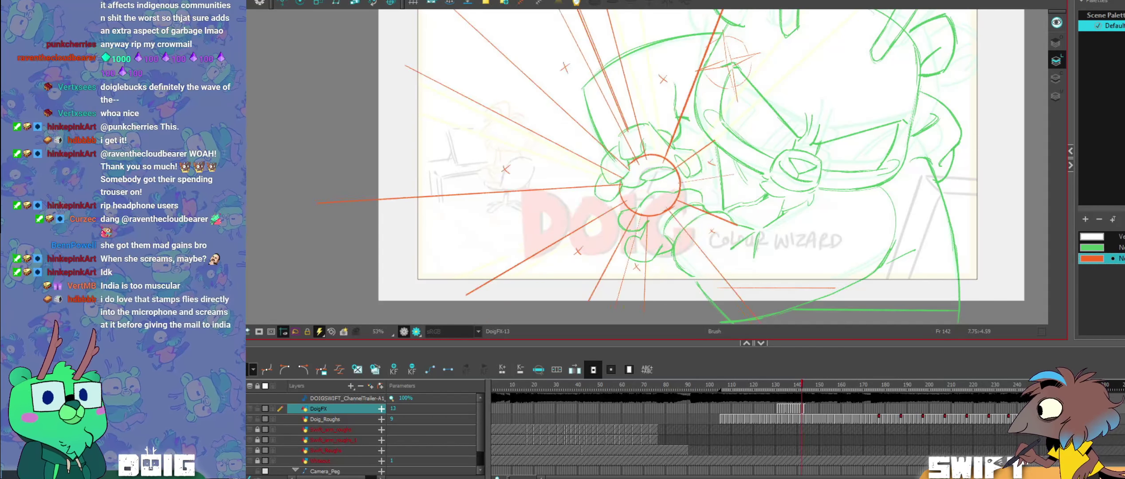
key(comma)
key(comma)
key(period)
key(period)
key(comma)
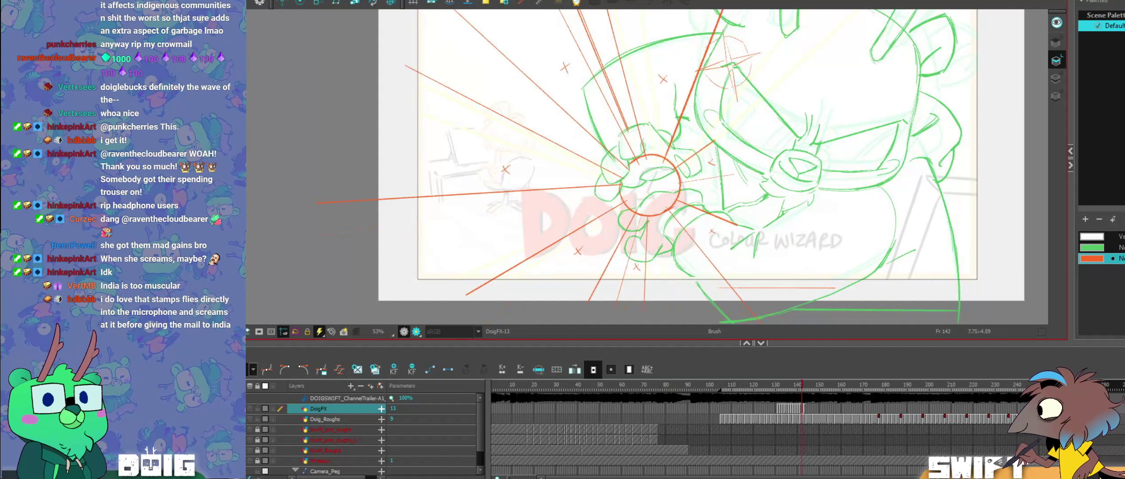
key(period)
key(comma)
key(comma)
key(period)
key(period)
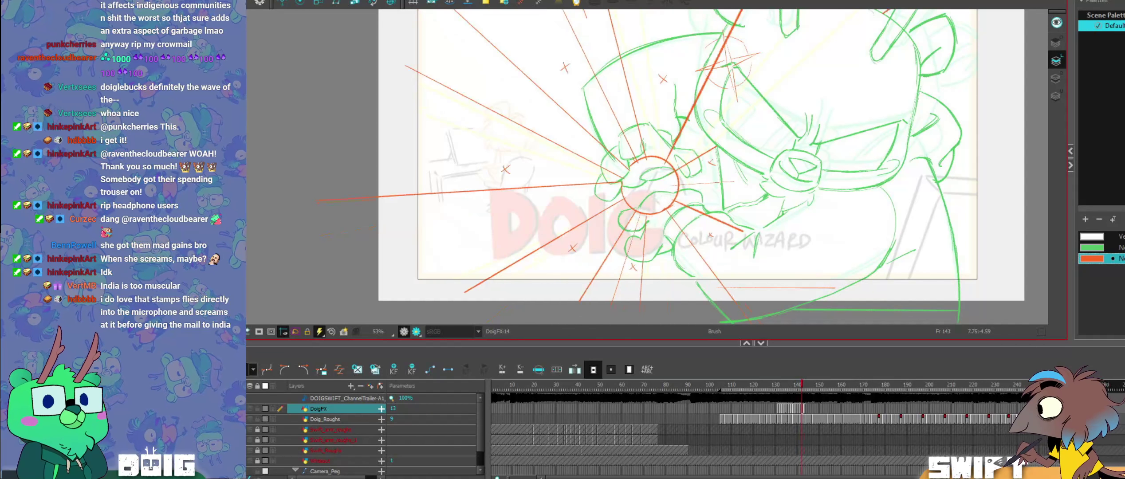
key(comma)
key(comma)
key(period)
key(period)
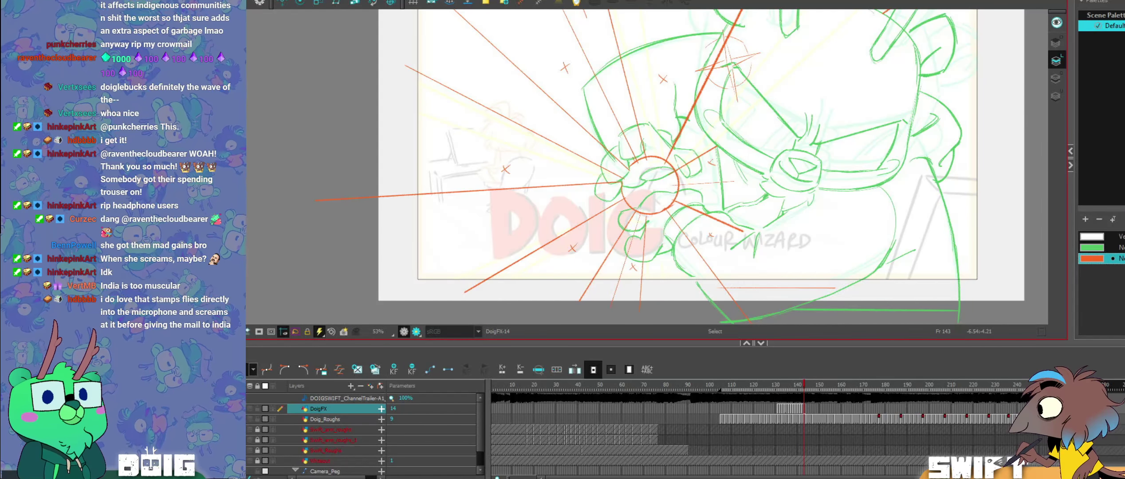
Step: Compare the rays above the orb on frame 143 with frames 141 and 142
click(569, 185)
key(space)
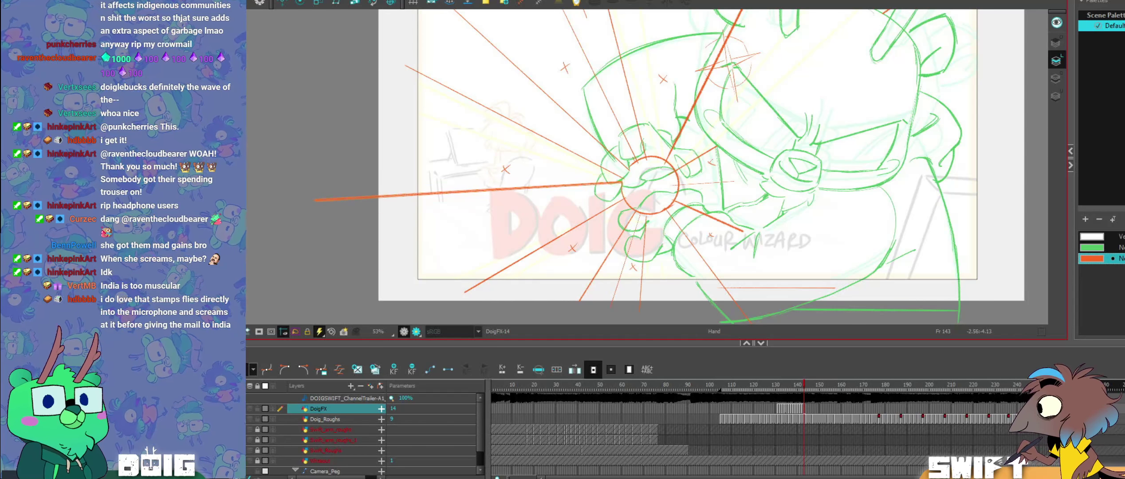
drag(638, 176, 624, 241)
key(alt+b)
key(comma)
key(comma)
key(period)
key(period)
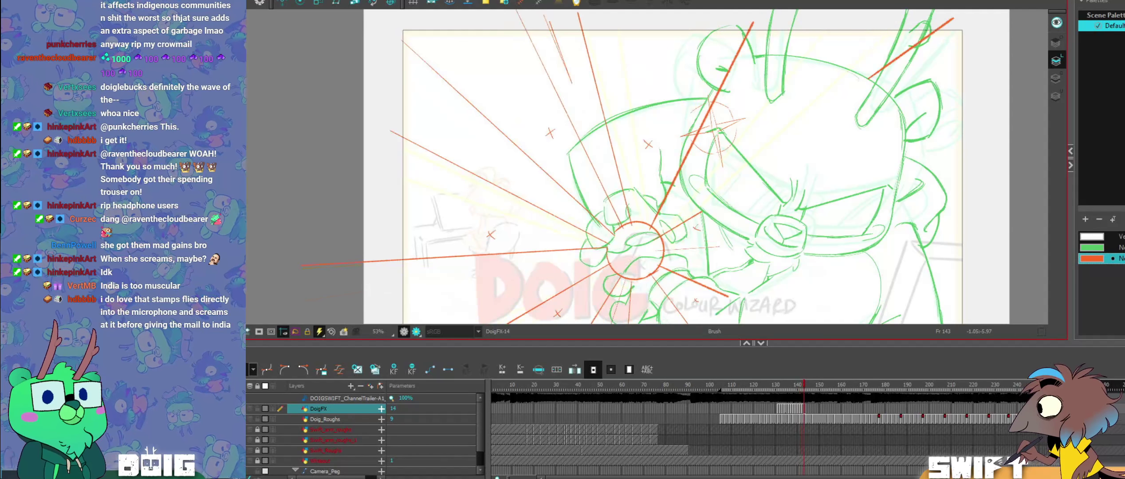
key(comma)
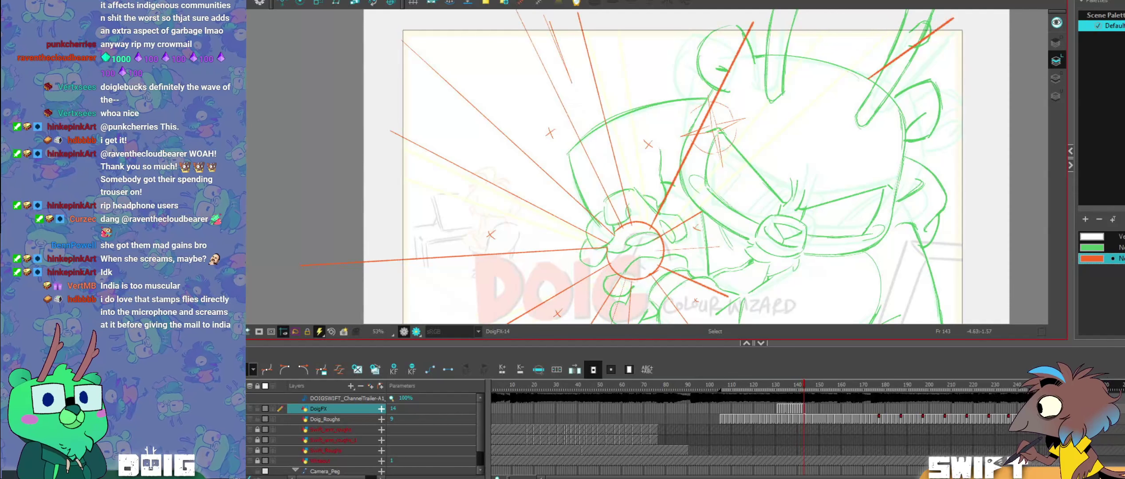
Step: Rotate the two upper-left rays slightly clockwise around the orb on frame 143 and check them against frames 141 and 142
mouse_move(542, 224)
mouse_down()
mouse_move(448, 157)
mouse_move(474, 92)
mouse_up()
click(502, 141)
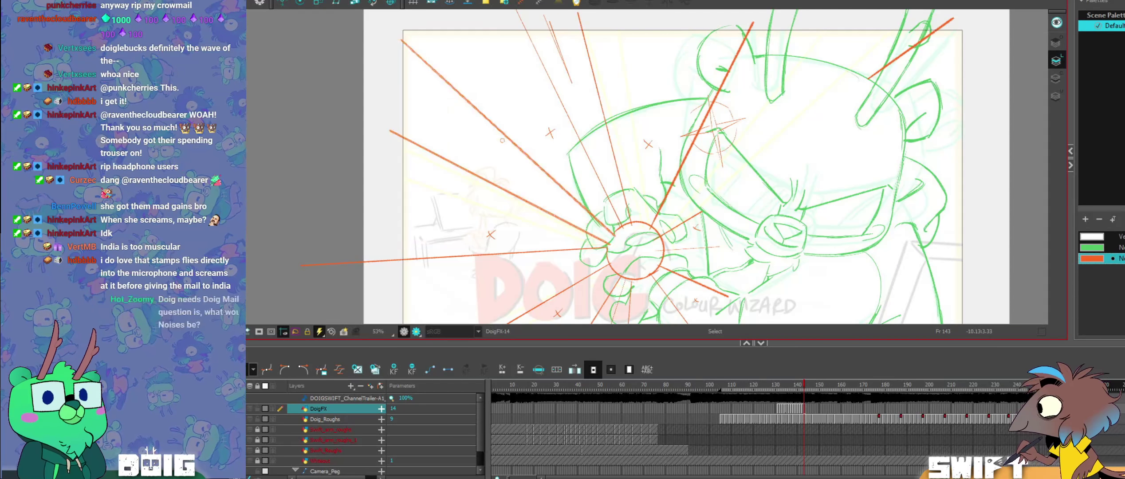
drag(611, 219, 625, 246)
drag(626, 40, 645, 41)
key(alt+b)
key(comma)
key(period)
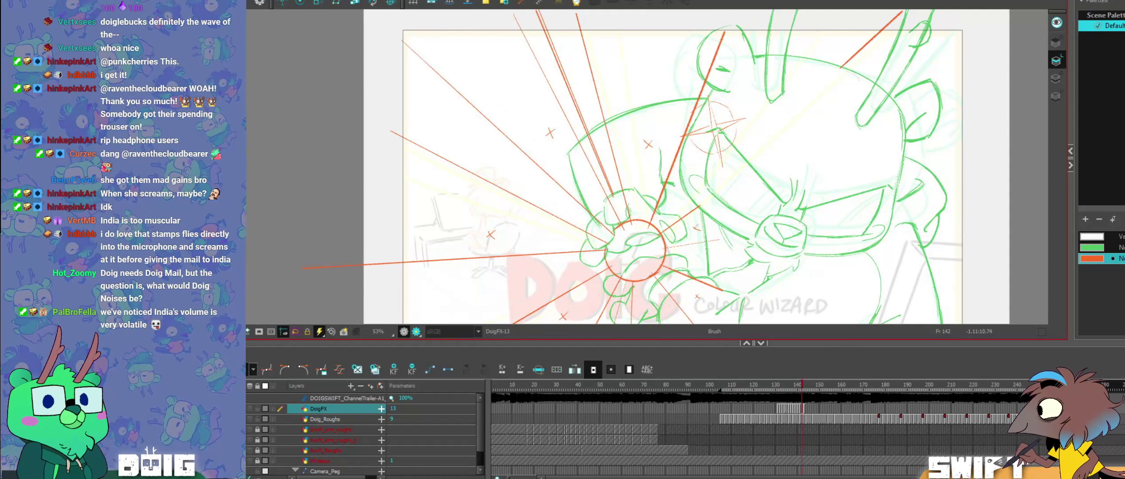
key(comma)
key(comma)
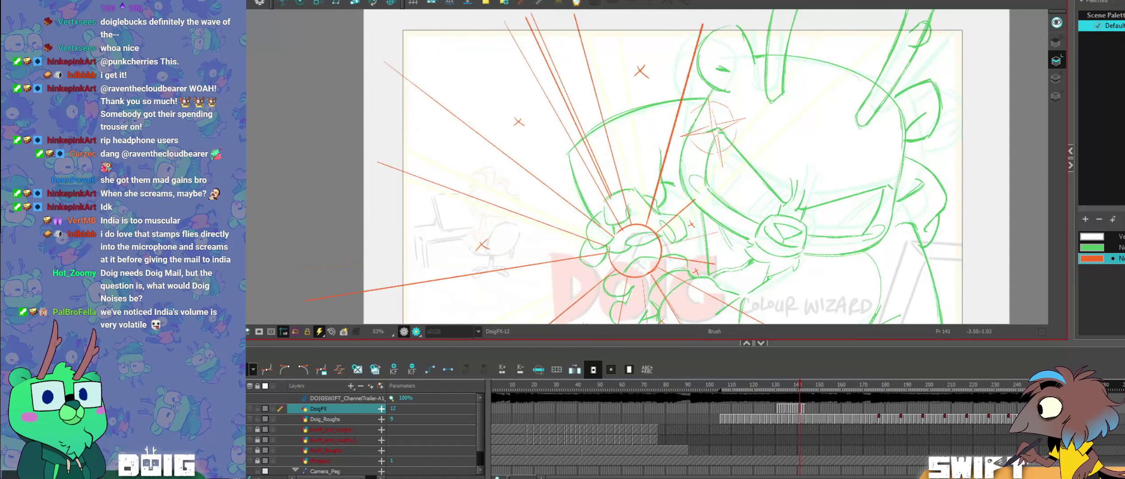
key(period)
key(period)
Step: Nudge the upper of the two upper-left rays slightly to the right on frame 143, comparing it with frames 141 and 142
click(605, 220)
click(594, 227)
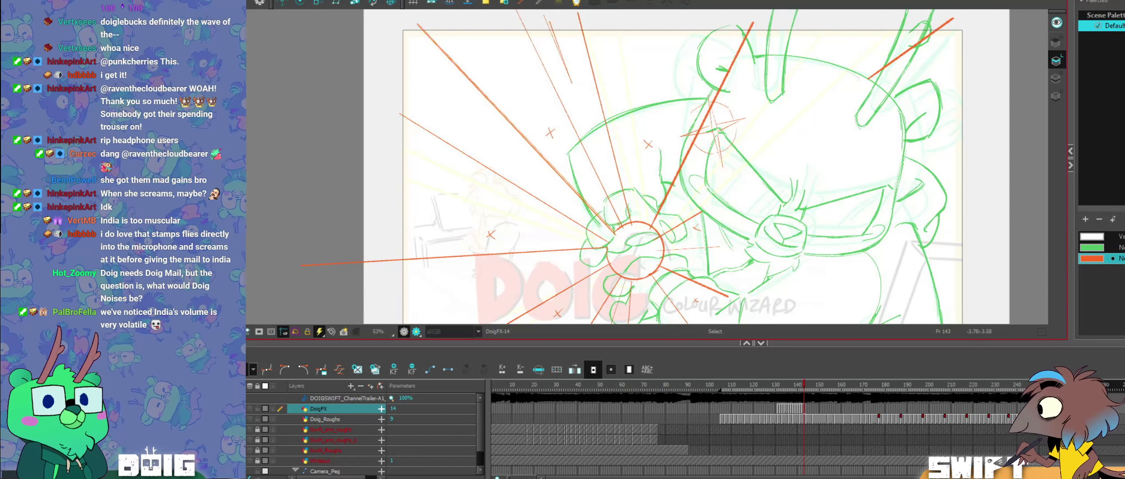
click(605, 219)
key(alt+b)
key(comma)
key(comma)
key(period)
key(period)
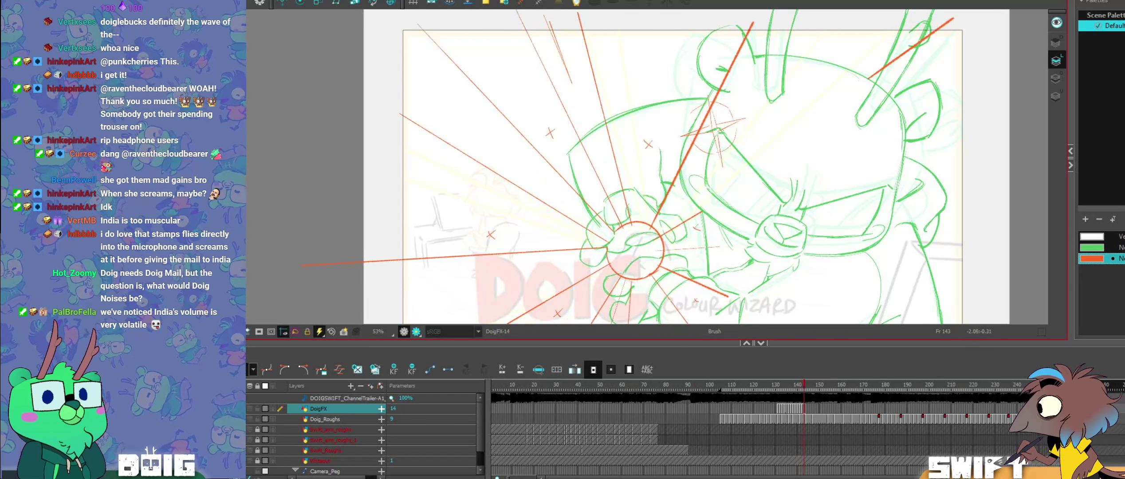
key(comma)
key(comma)
key(period)
key(period)
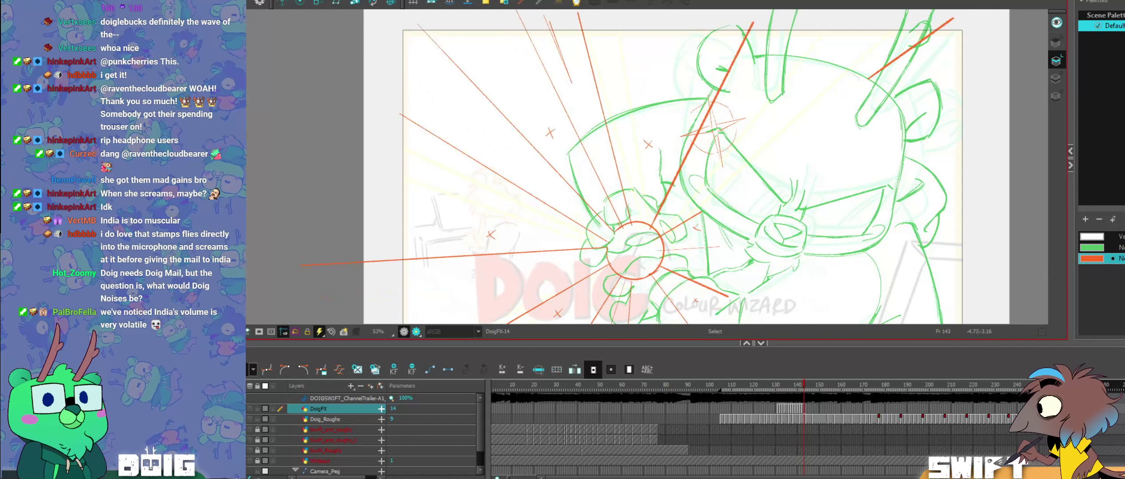
Step: Rotate the lower of the two upper-left rays slightly counterclockwise about its inner end on frame 143, checking it against frames 141 and 142
click(590, 230)
click(523, 193)
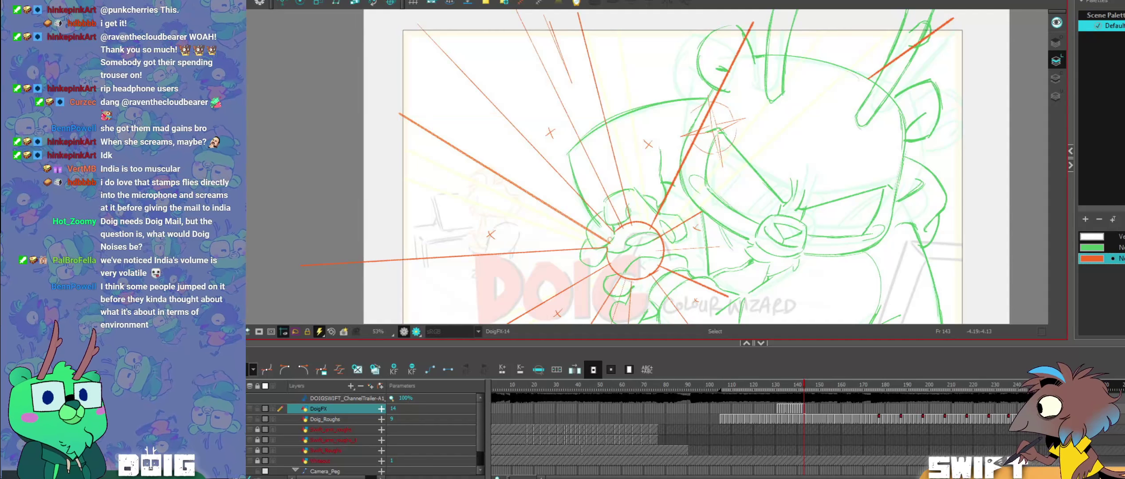
click(610, 241)
drag(619, 112, 608, 136)
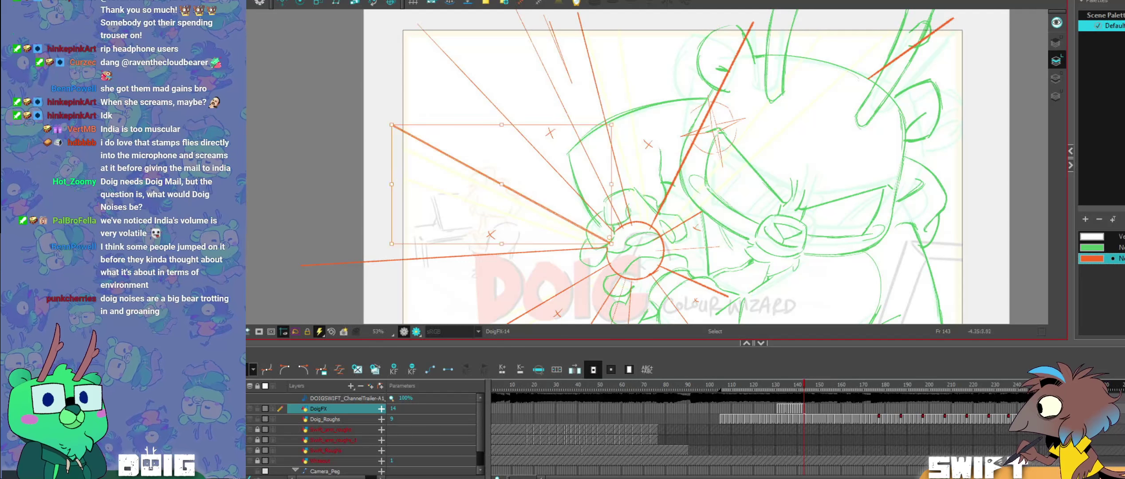
click(613, 241)
click(607, 240)
key(alt+b)
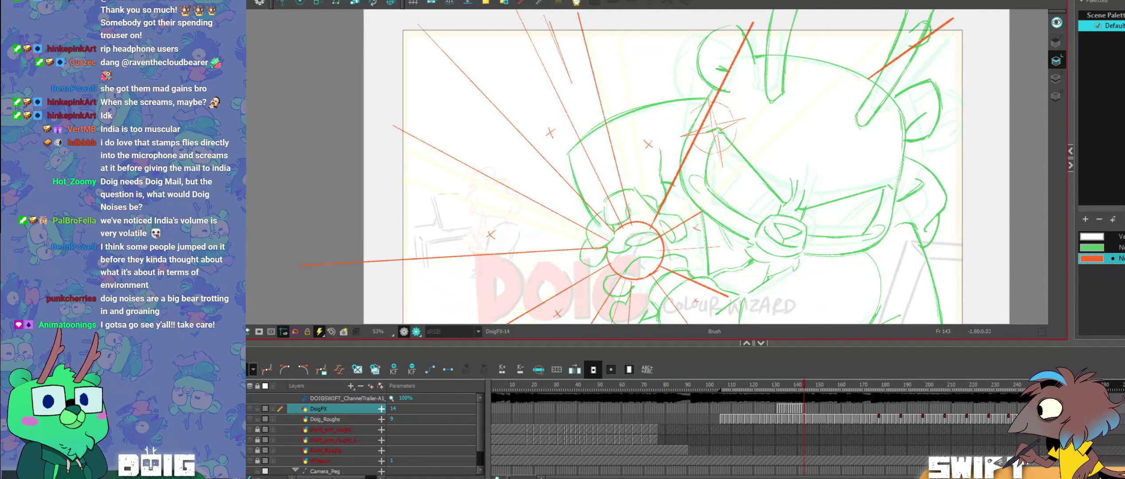
key(comma)
key(comma)
key(period)
key(period)
key(comma)
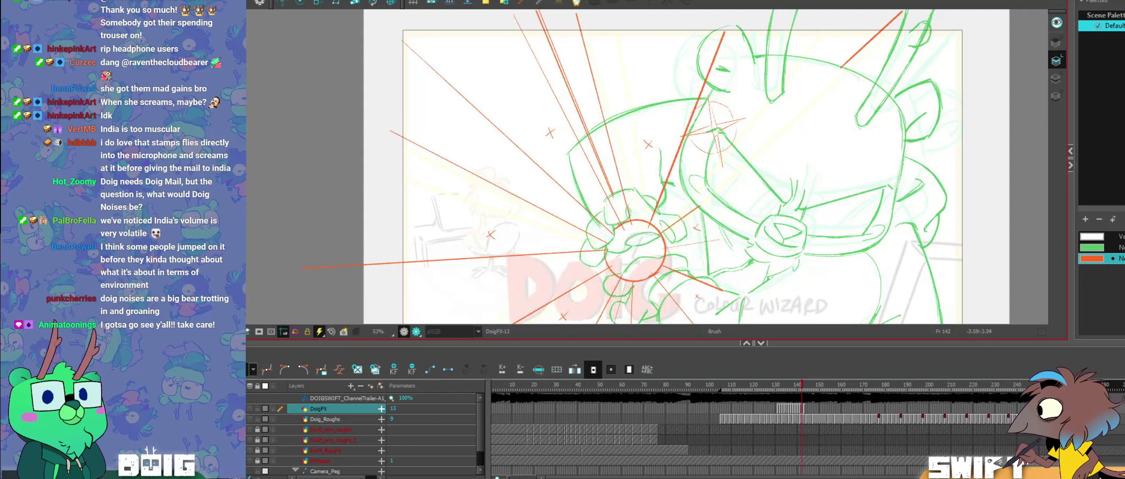
key(period)
Step: Shift both upper-left rays slightly down and right toward the orb on frame 143 and compare them with frame 142
mouse_move(597, 216)
mouse_down()
mouse_move(493, 117)
mouse_move(600, 230)
mouse_up()
drag(573, 24, 582, 25)
key(alt+b)
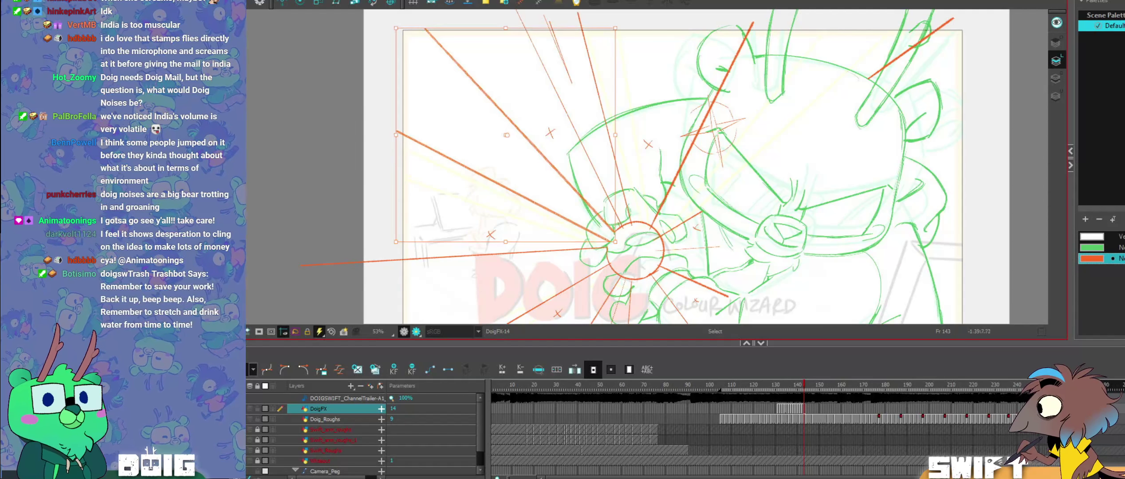
key(comma)
key(period)
key(comma)
key(period)
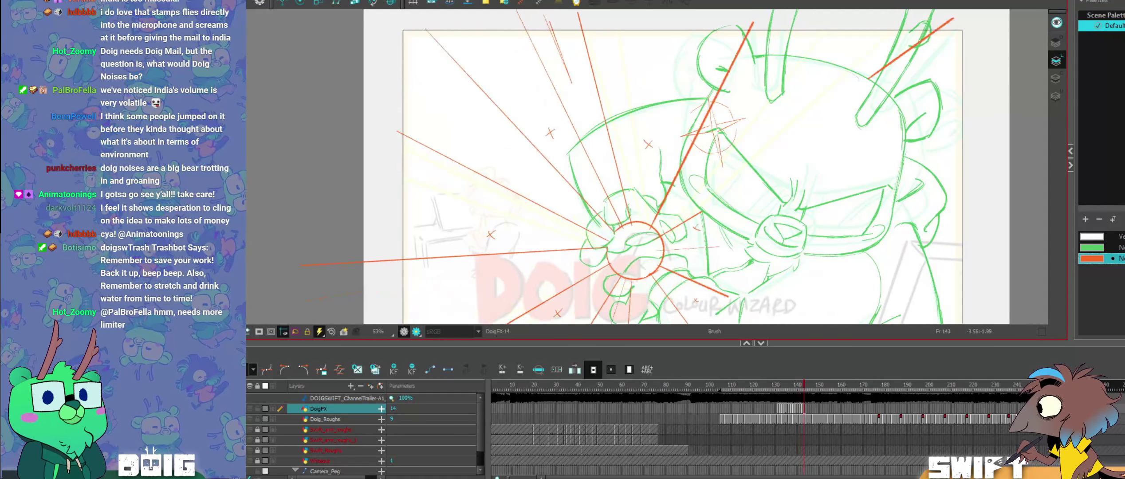
key(comma)
key(period)
Step: Lengthen the upper of the two upper-left rays outward past the camera frame's upper edge on frame 143
key(alt+s)
drag(438, 27, 406, 7)
key(alt+b)
Step: Compare the lengthened upper-left ray on frame 143 with the preceding frames
key(comma)
key(period)
key(comma)
key(period)
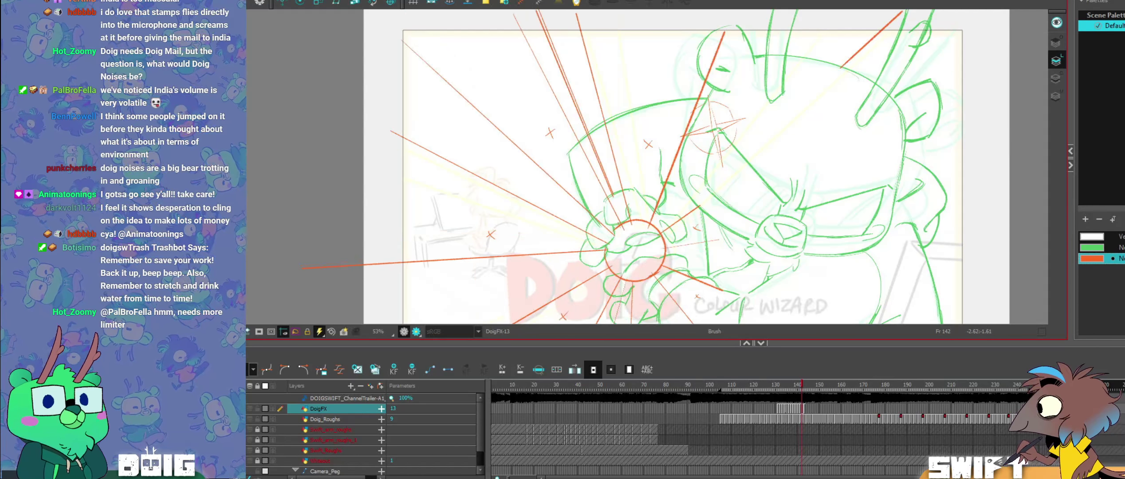
key(comma)
key(comma)
key(period)
key(period)
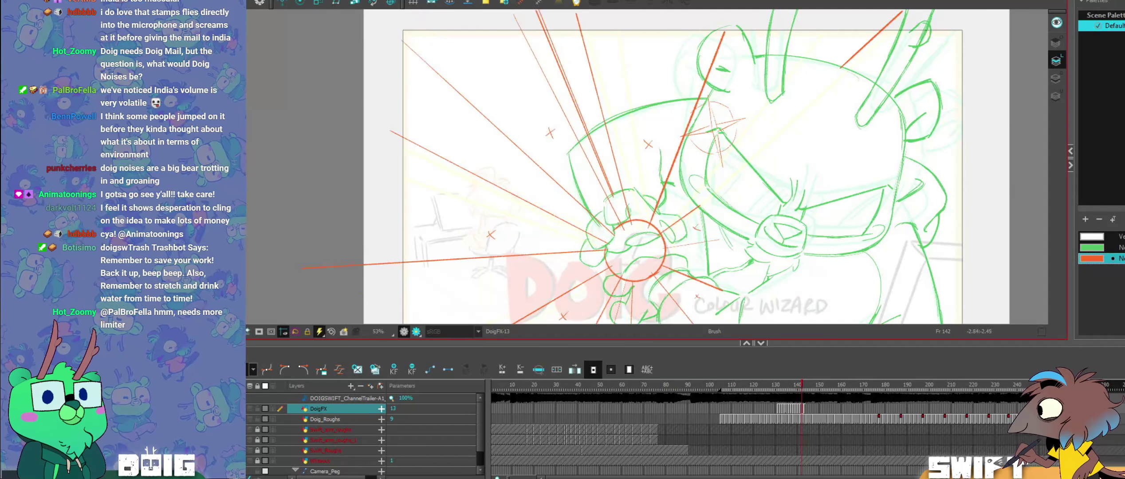
key(comma)
key(period)
key(comma)
key(period)
key(comma)
key(period)
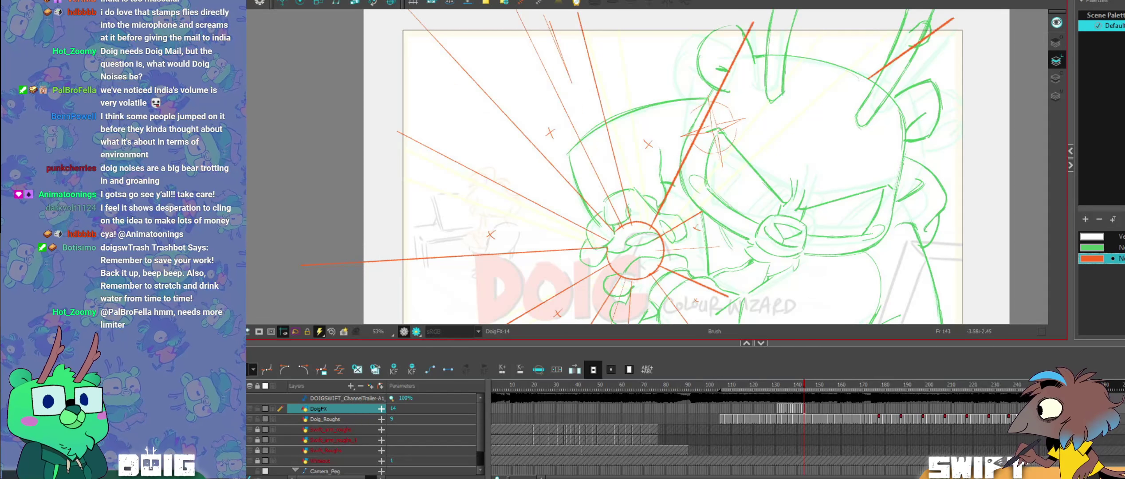
Step: Select both upper-left rays on frame 143 and shift them slightly downward
drag(591, 201, 565, 224)
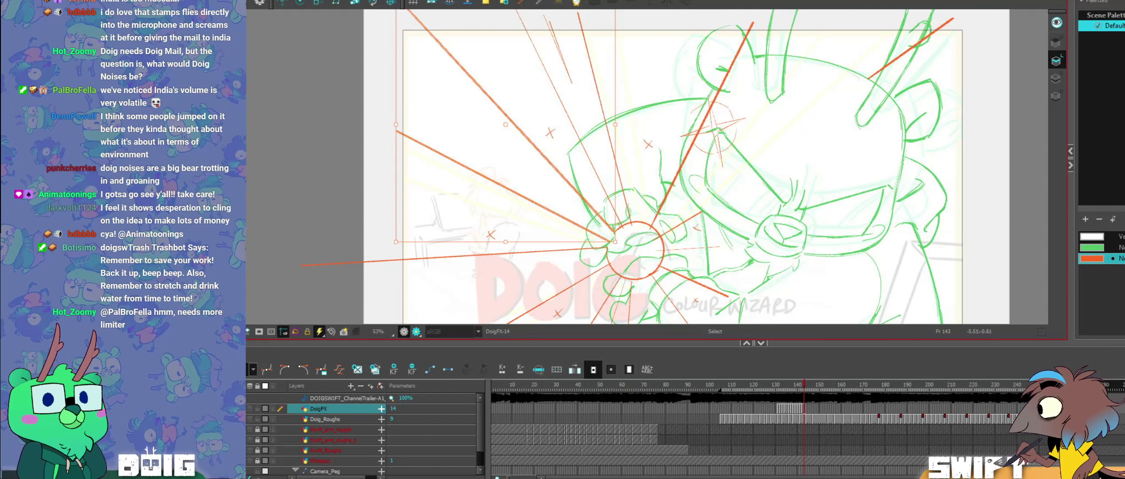
drag(503, 118, 505, 124)
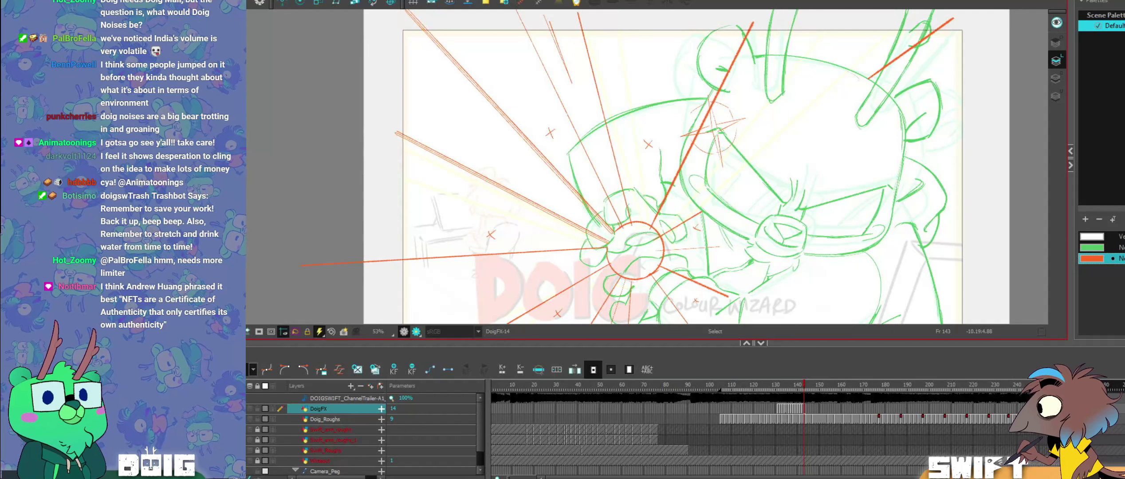
key(alt+b)
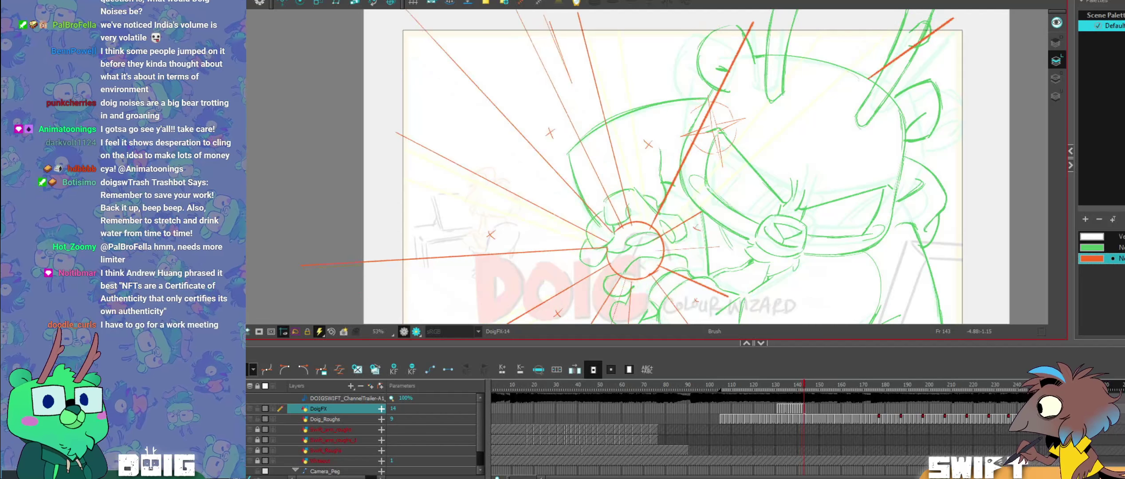
Step: Nudge only the upper of the two upper-left rays slightly on frame 143 and compare it with frames 141 and 142
click(427, 36)
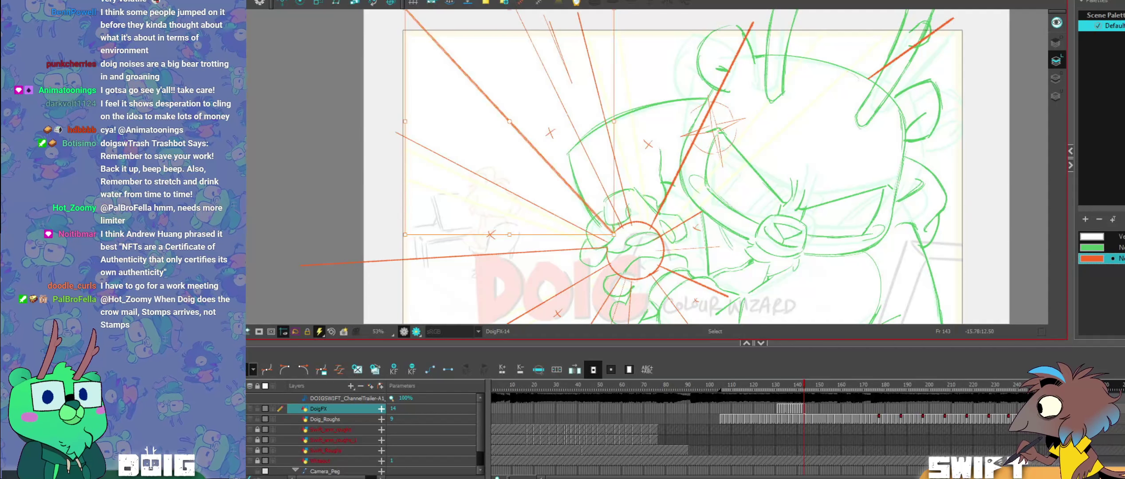
key(alt+b)
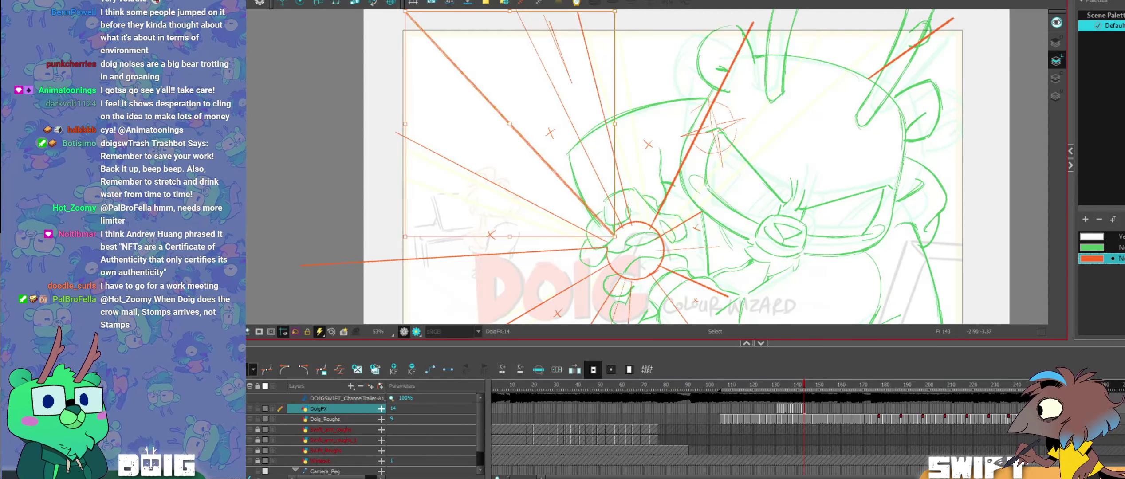
key(comma)
key(comma)
key(period)
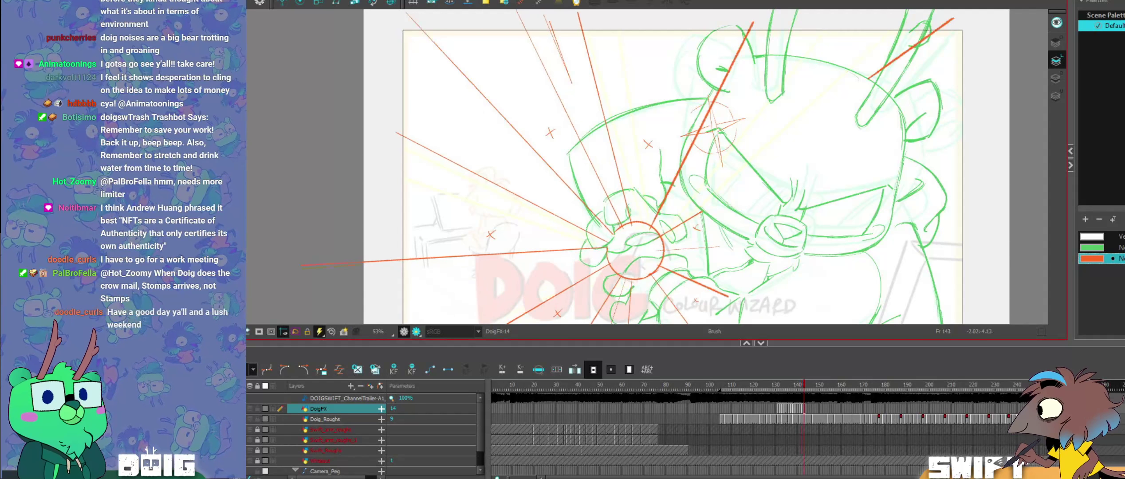
key(comma)
key(period)
Step: Shift the outer end of the upper of the two upper-left rays slightly left on frame 143, checking against frame 142
drag(606, 128, 610, 155)
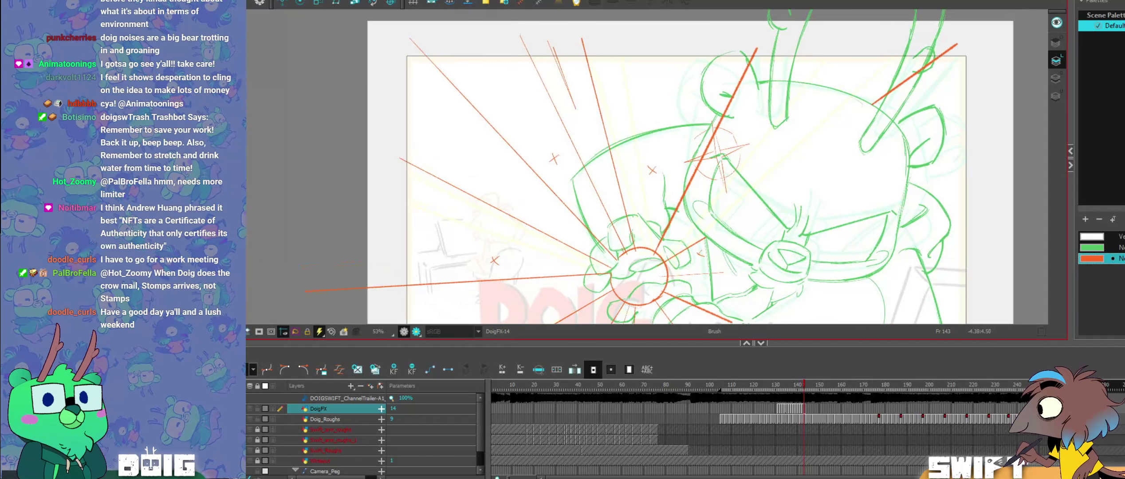
drag(445, 40, 432, 70)
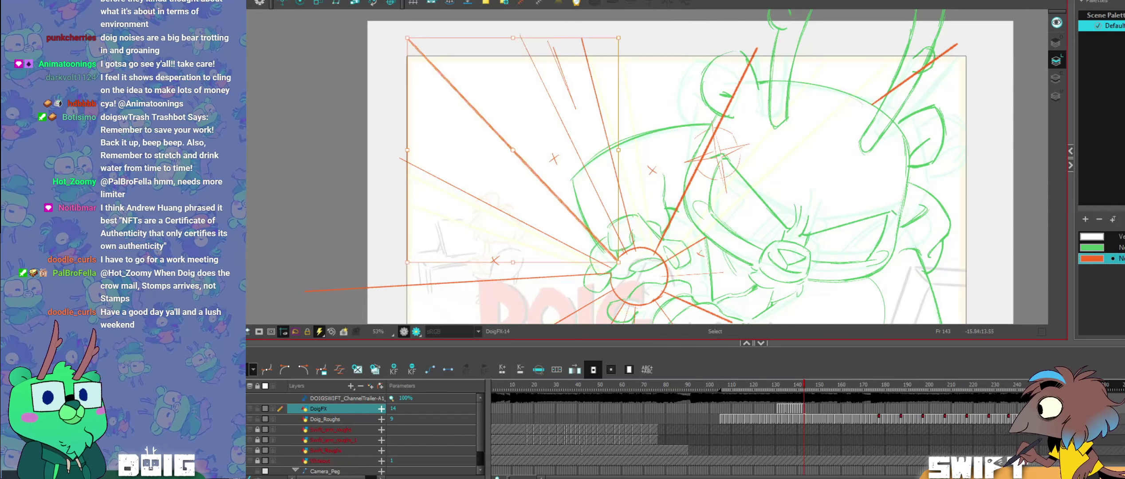
key(Delete)
key(alt+b)
key(comma)
key(period)
key(comma)
key(period)
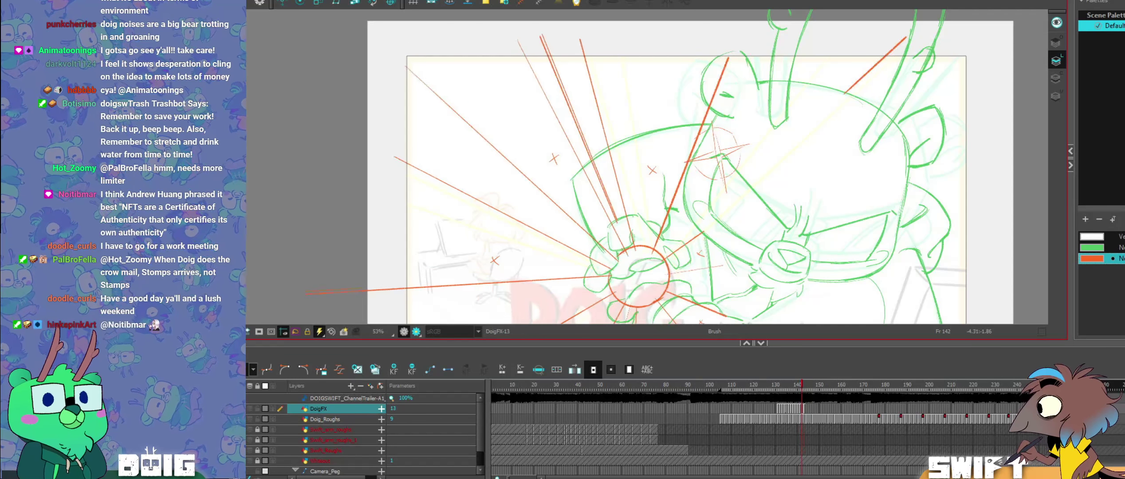
Step: Realign the upper of the two upper-left rays on frame 143 and recheck its motion from frame 142
key(alt+s)
click(519, 156)
key(Delete)
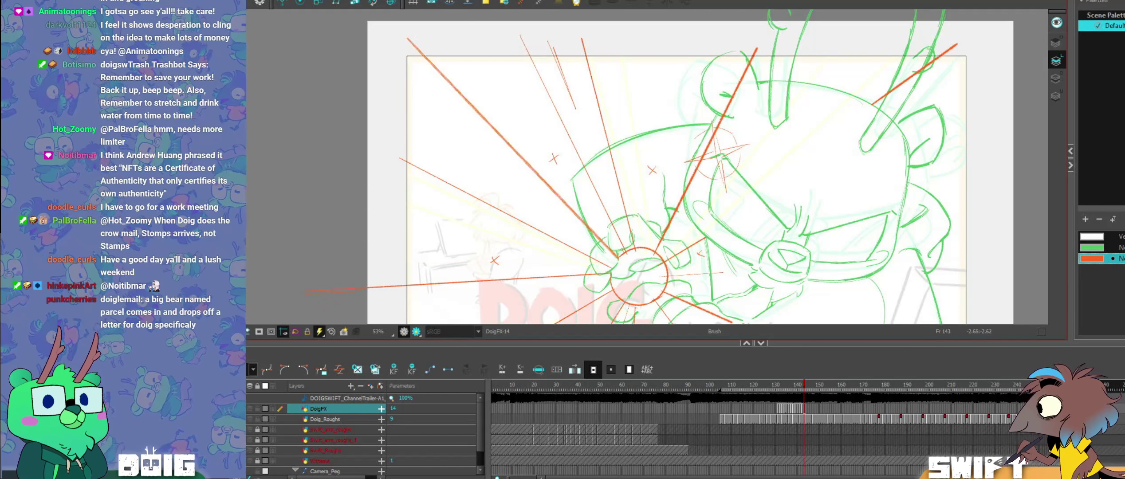
key(alt+b)
key(comma)
key(period)
key(comma)
key(period)
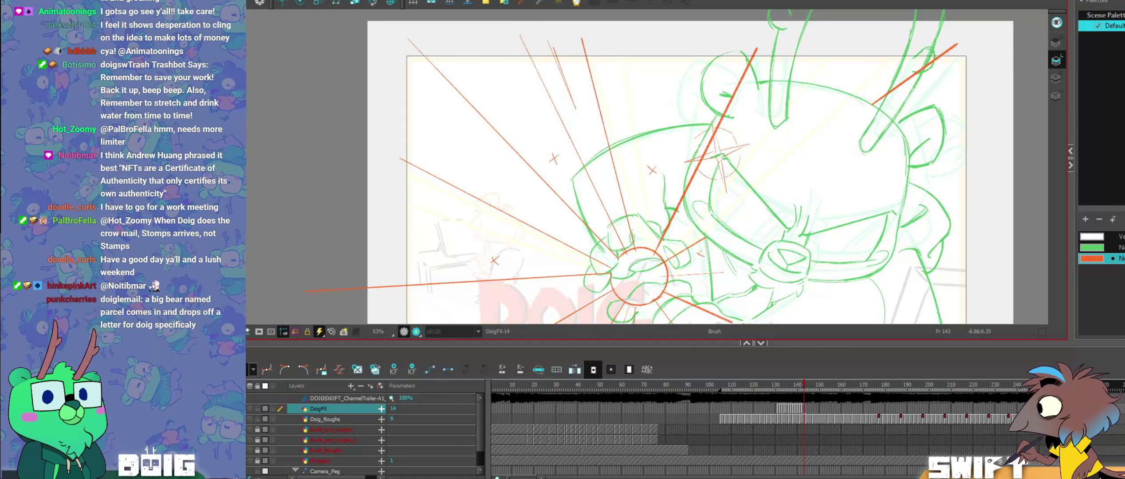
Step: Lower the outer end of the upper of the two upper-left rays slightly on frame 143 and compare frames 141 to 143
click(538, 175)
key(Delete)
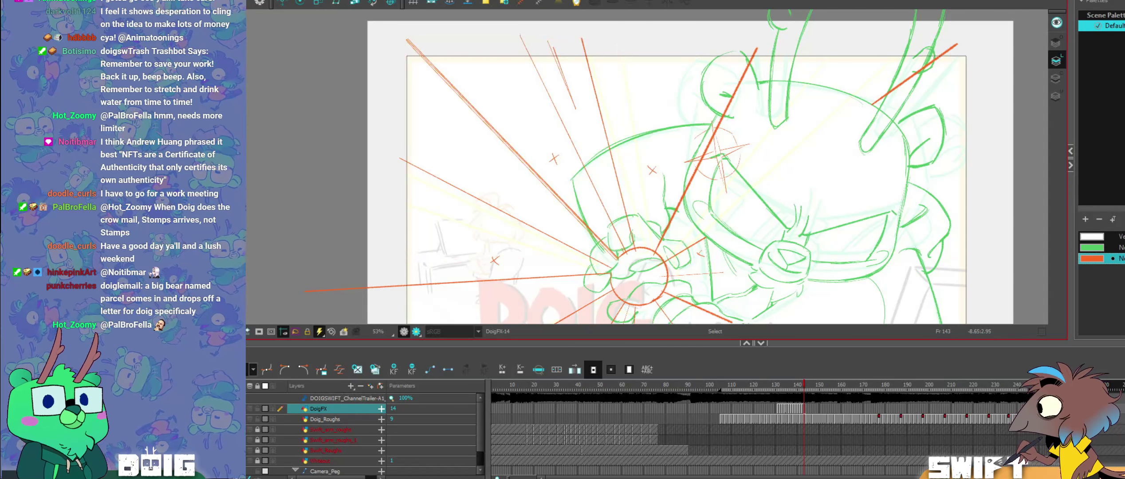
click(536, 175)
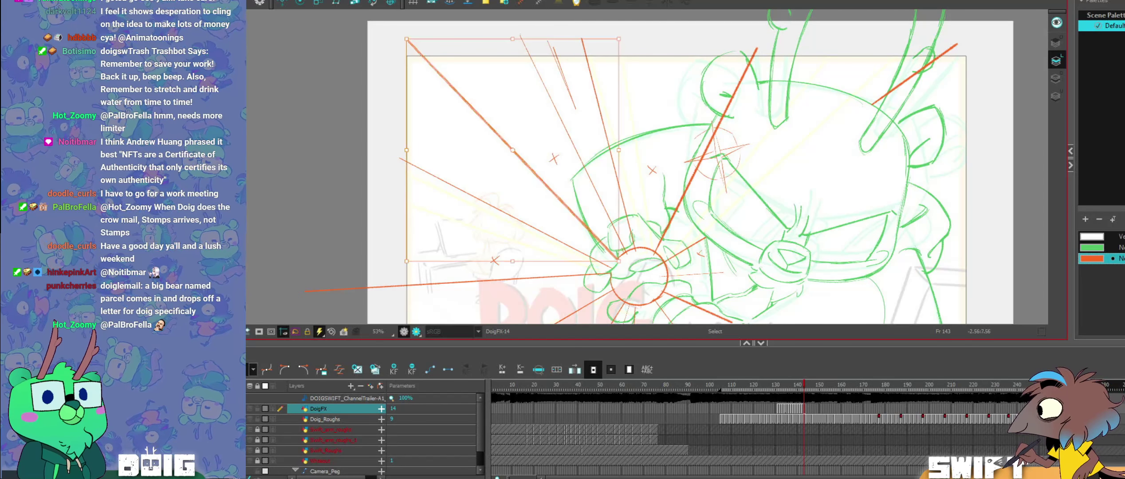
key(alt+b)
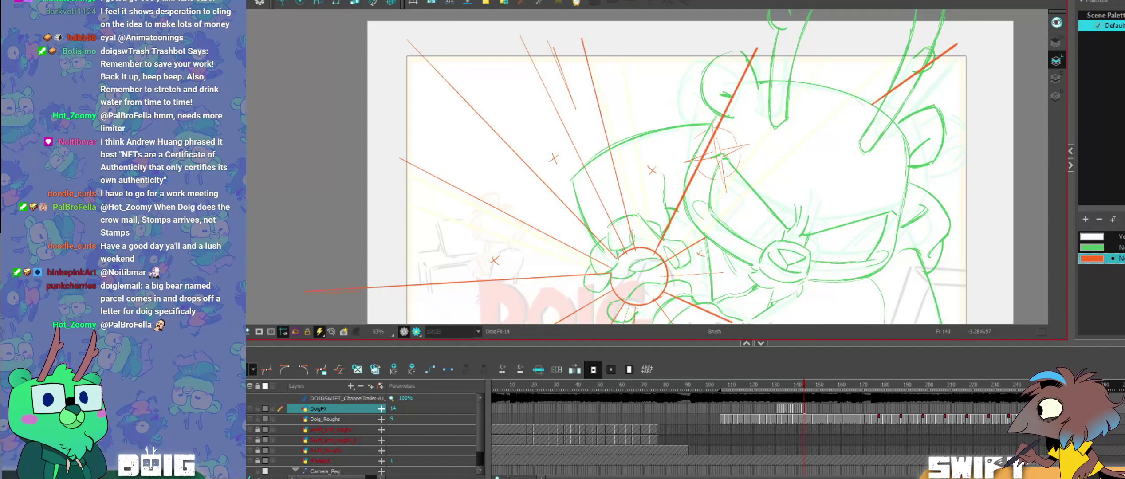
key(comma)
key(comma)
key(period)
key(period)
key(comma)
key(comma)
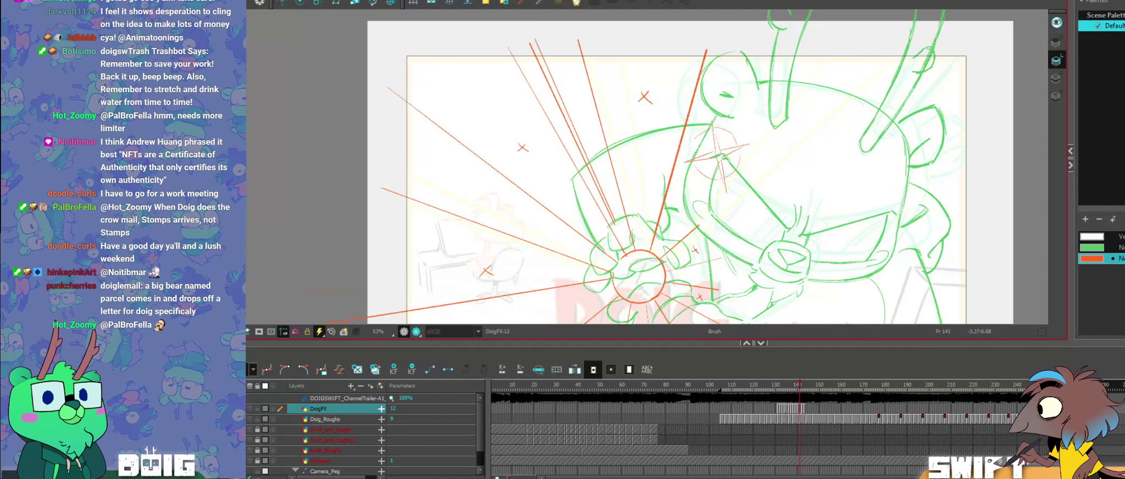
key(period)
key(period)
key(comma)
key(period)
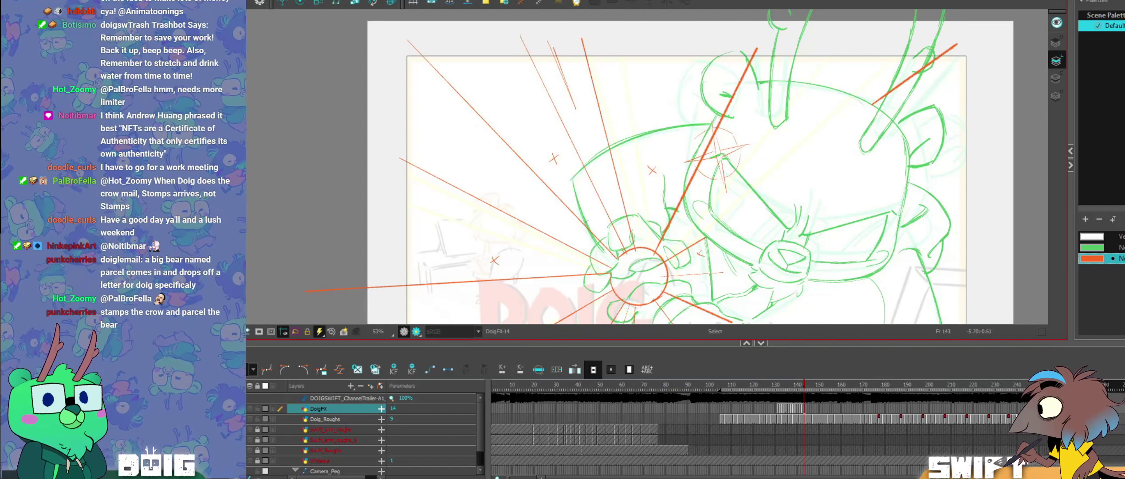
Step: Tilt the upper of the two upper-left rays very slightly on frame 143 and check it against the two preceding frames
click(589, 229)
key(alt+b)
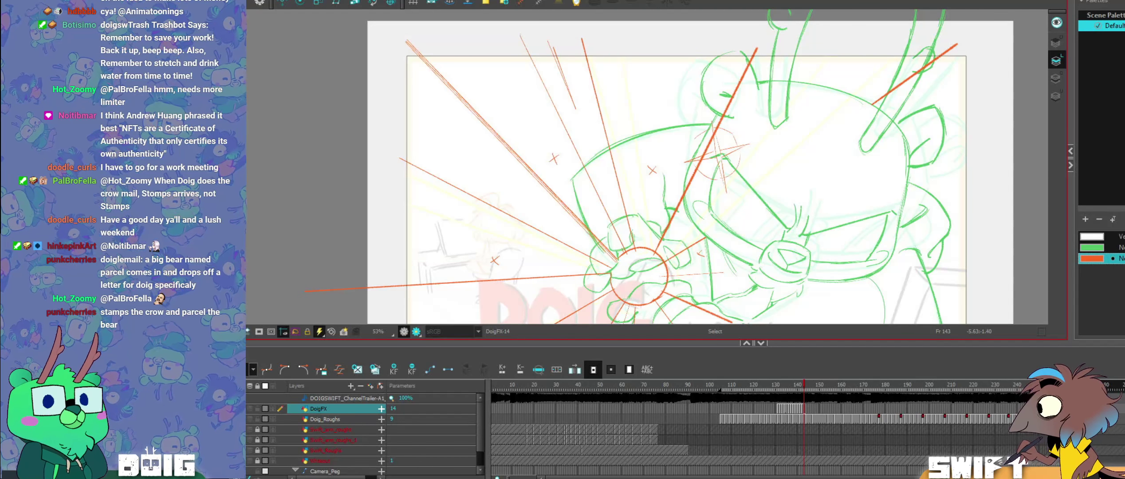
key(comma)
key(comma)
key(period)
key(period)
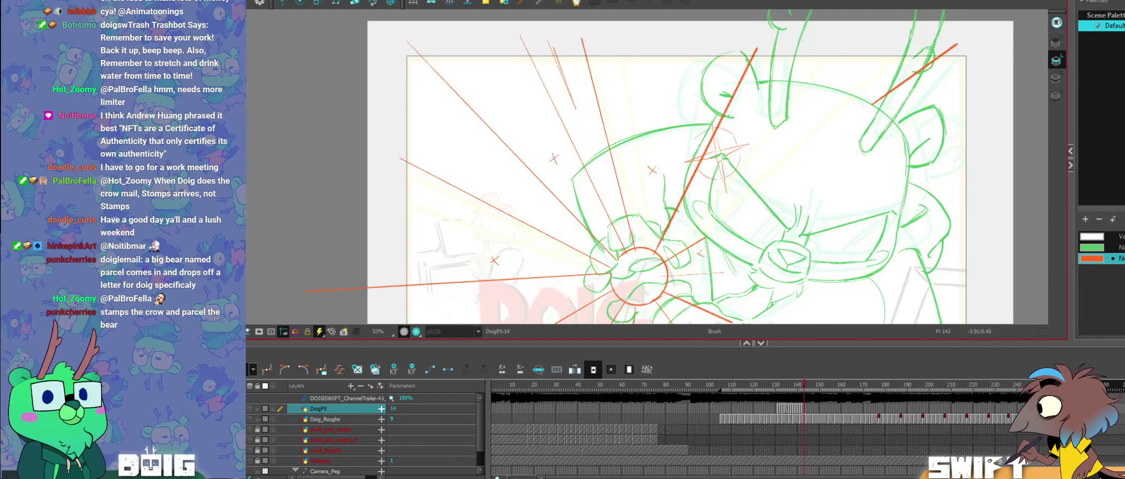
key(comma)
key(period)
Step: Move the upper of the two upper-left rays slightly down and left on frame 143, comparing it with frames 141 and 142
key(alt+s)
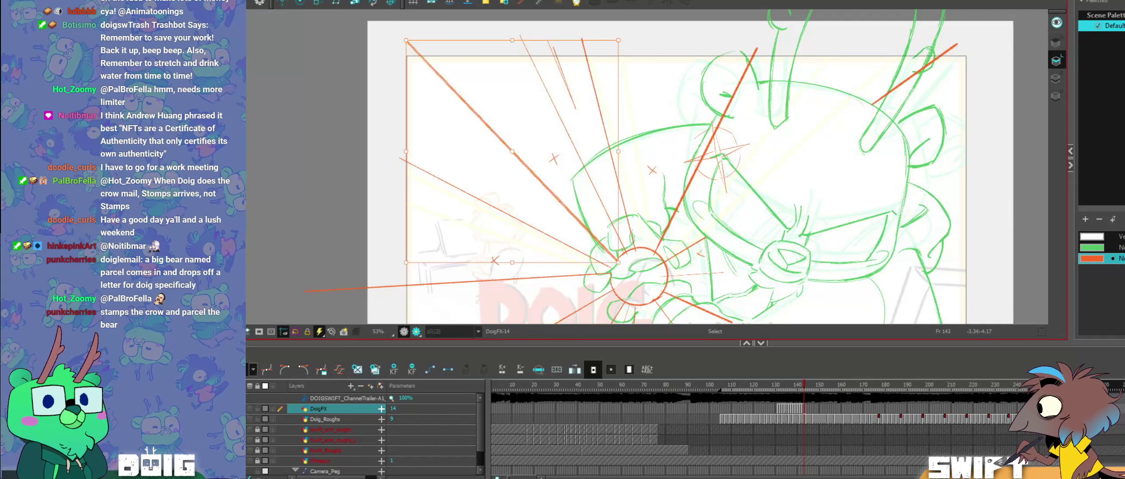
key(alt+b)
key(comma)
key(comma)
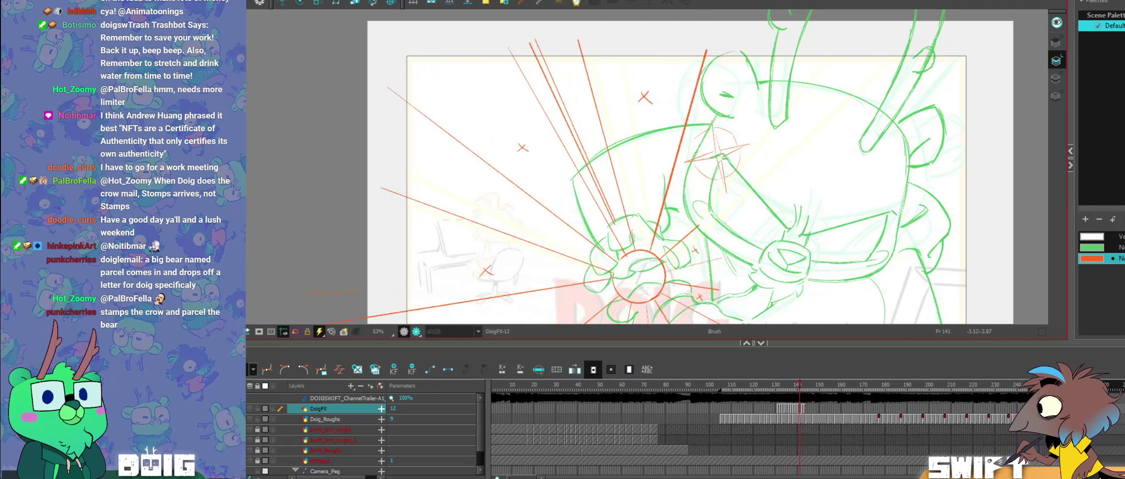
key(period)
key(period)
key(comma)
key(comma)
key(period)
key(period)
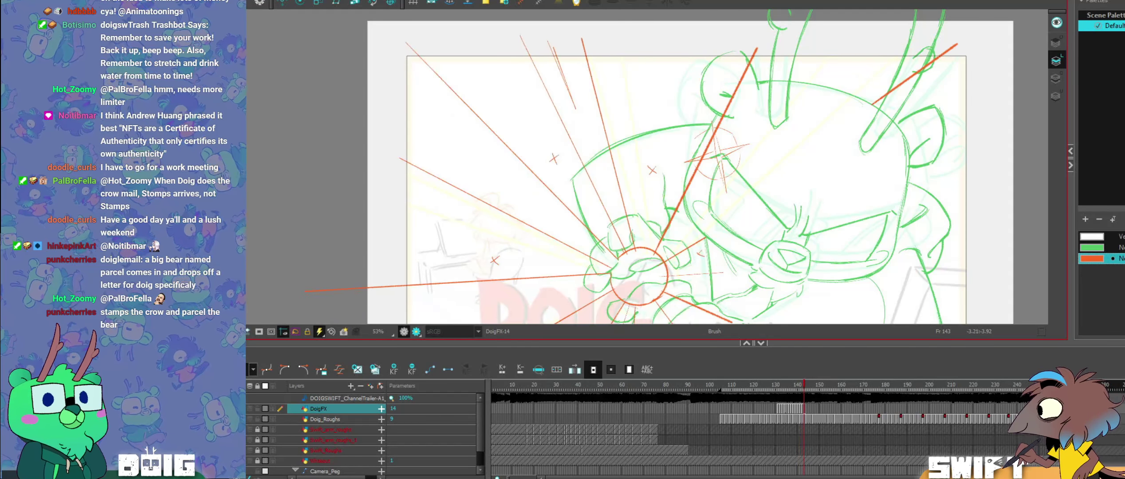
key(comma)
key(period)
Step: Adjust the inner end of the upper of the two upper-left rays toward the orb on frame 143, checking frames 141 and 142
click(610, 254)
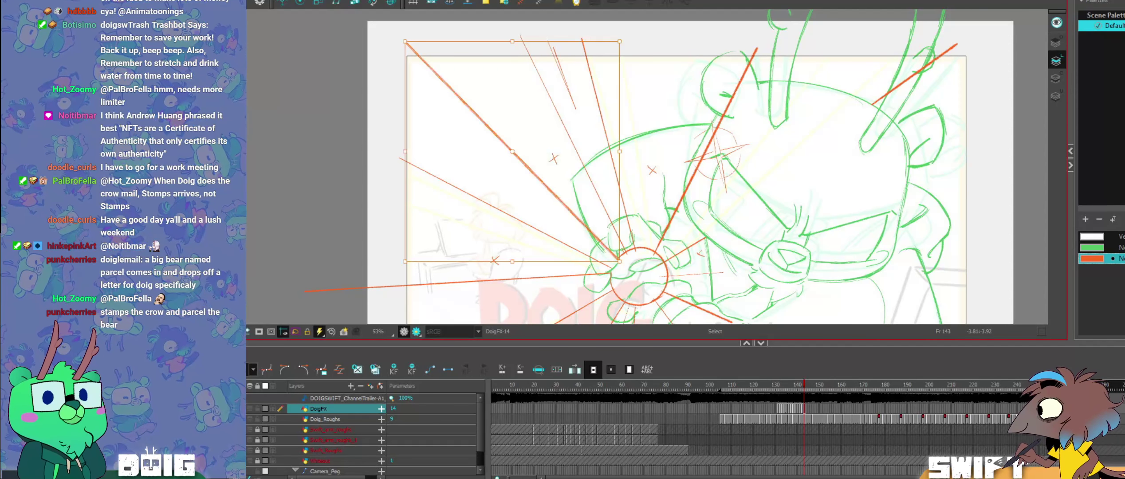
key(alt+b)
key(comma)
key(comma)
key(period)
key(period)
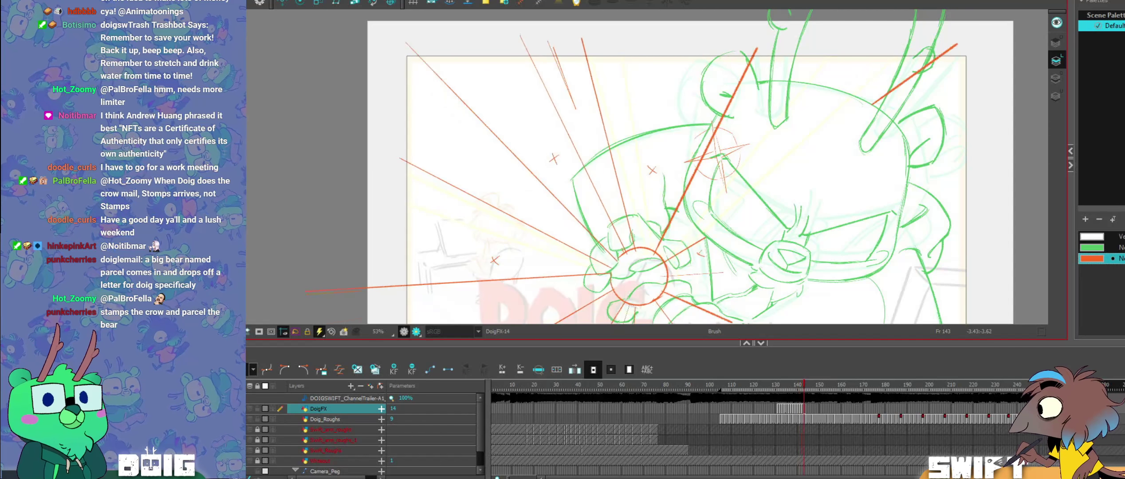
key(comma)
key(period)
key(comma)
key(period)
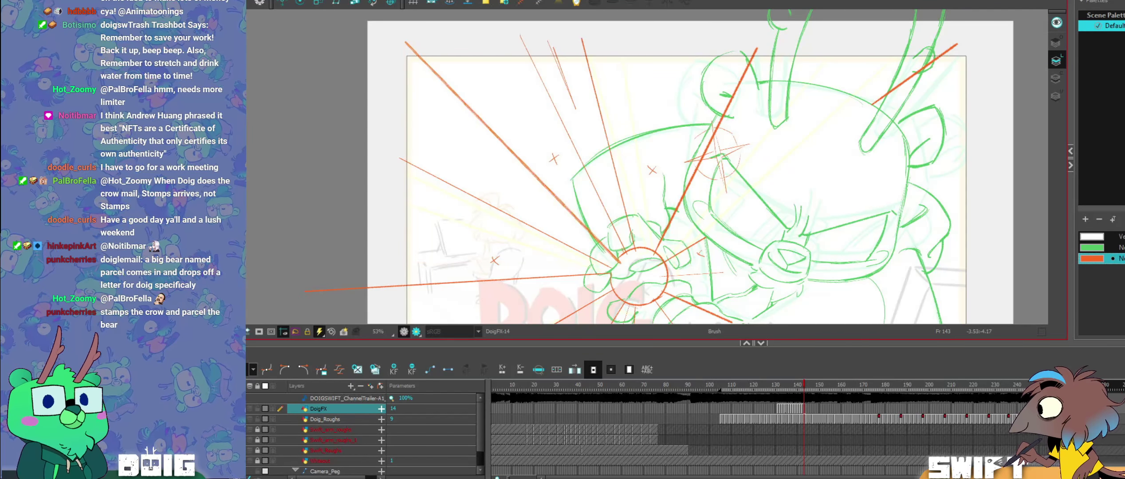
key(comma)
key(comma)
key(period)
key(period)
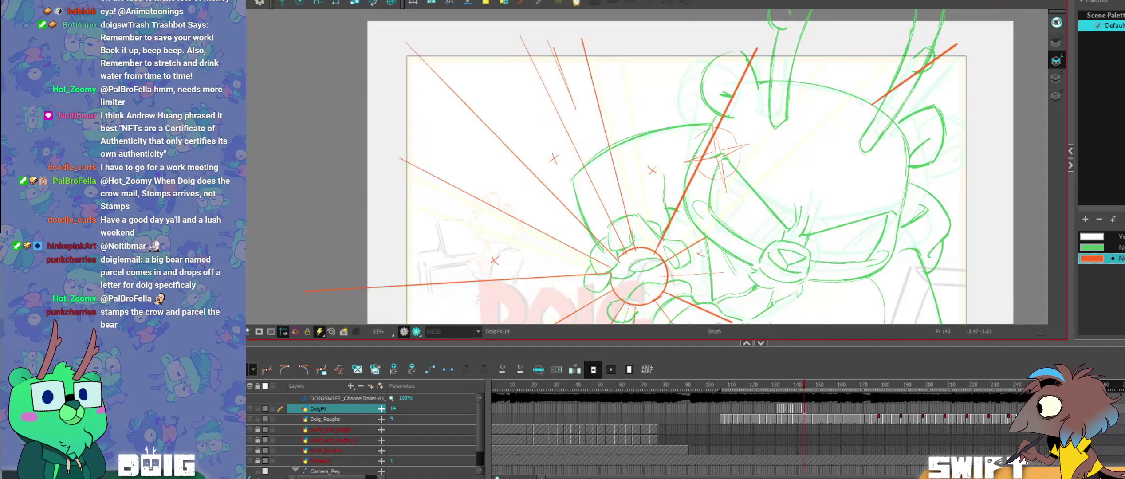
Step: Extend the inner end of the upper of the two upper-left rays to the orb's outline on frame 143 and compare with frames 141 and 142
click(621, 262)
click(625, 264)
click(621, 262)
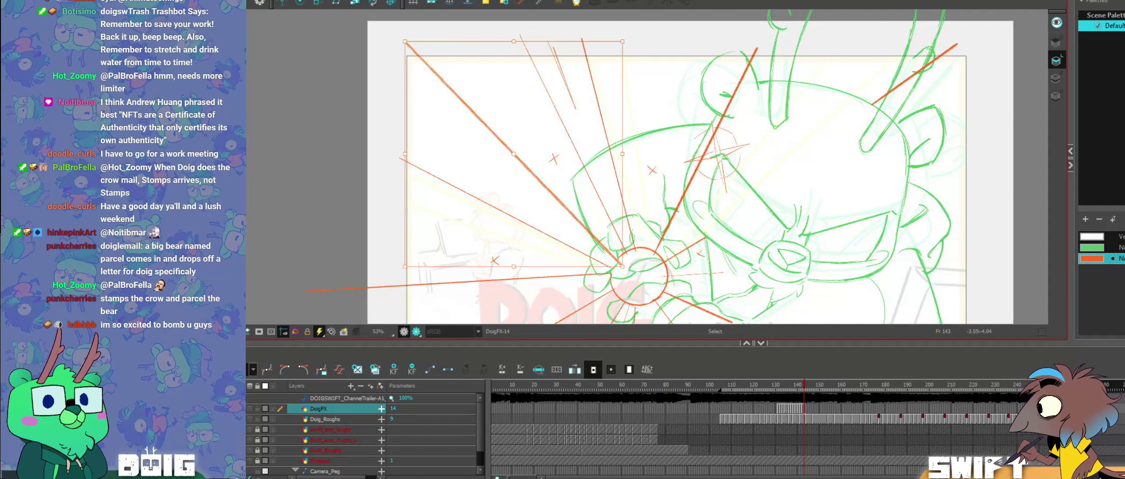
key(alt+b)
key(comma)
key(comma)
key(period)
key(period)
key(comma)
key(period)
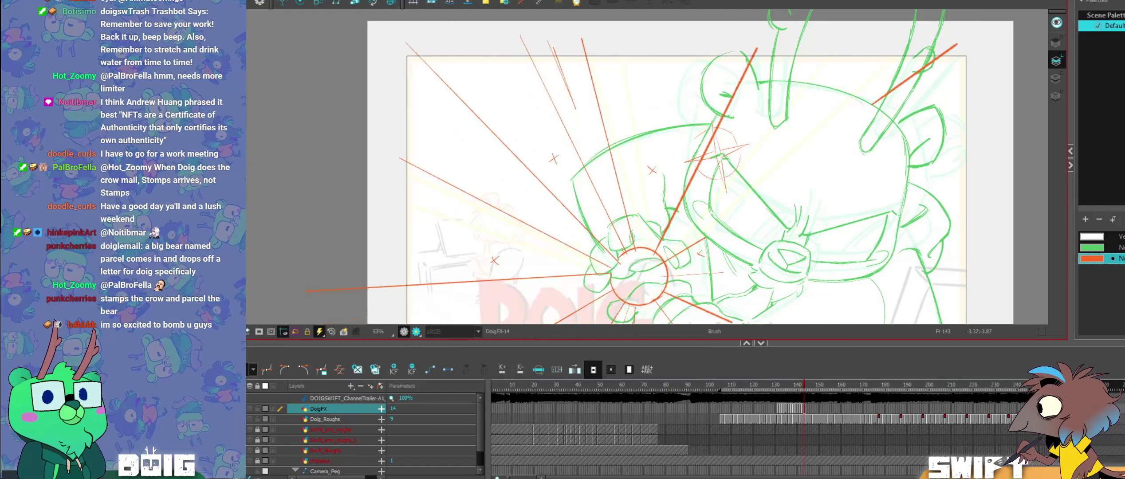
key(comma)
key(period)
key(comma)
key(comma)
key(period)
key(period)
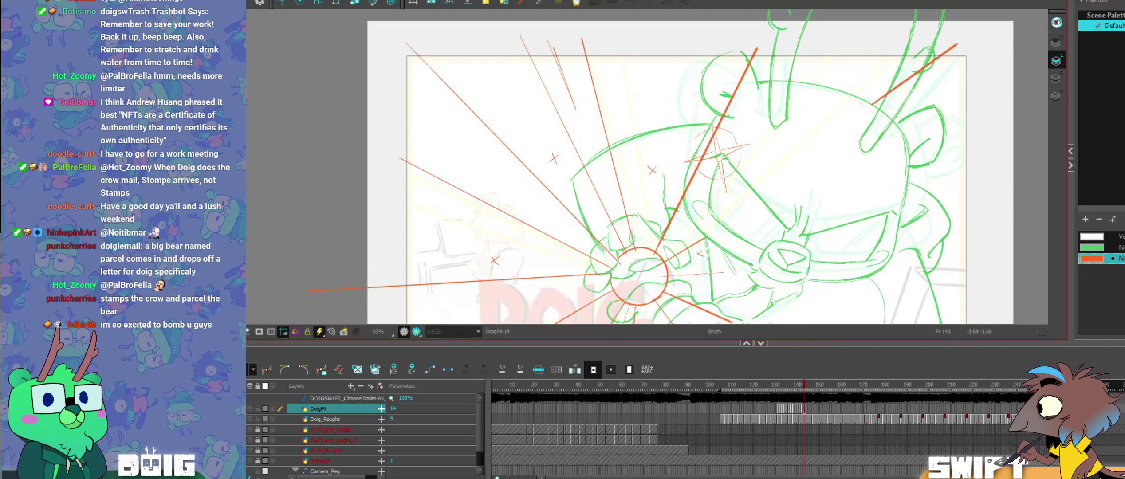
Step: Fine-tune where the upper of the two upper-left rays meets the orb on frame 143, reviewing frames 141 to 143
click(616, 259)
click(622, 262)
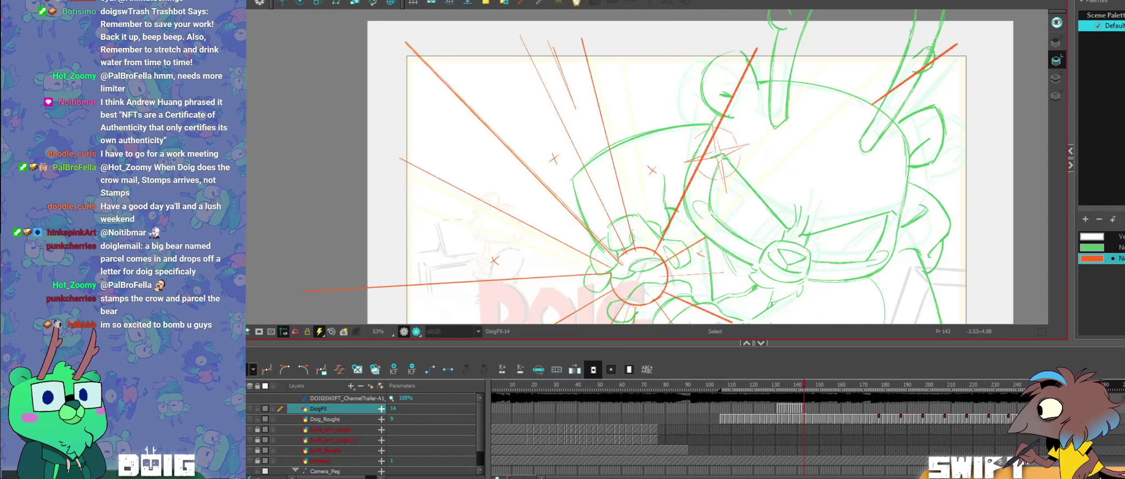
click(625, 263)
key(alt+b)
key(comma)
key(comma)
key(period)
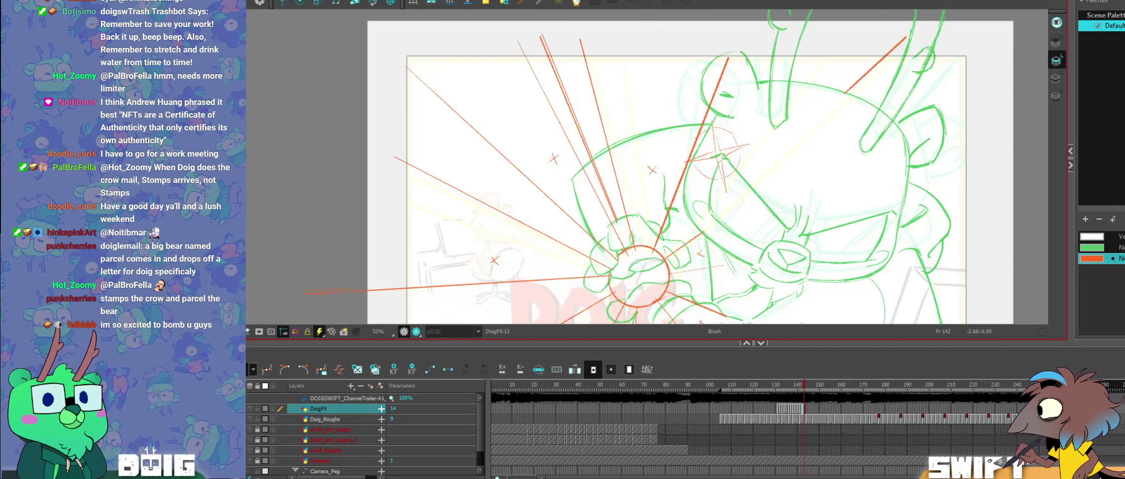
key(period)
key(comma)
key(period)
key(comma)
key(comma)
key(period)
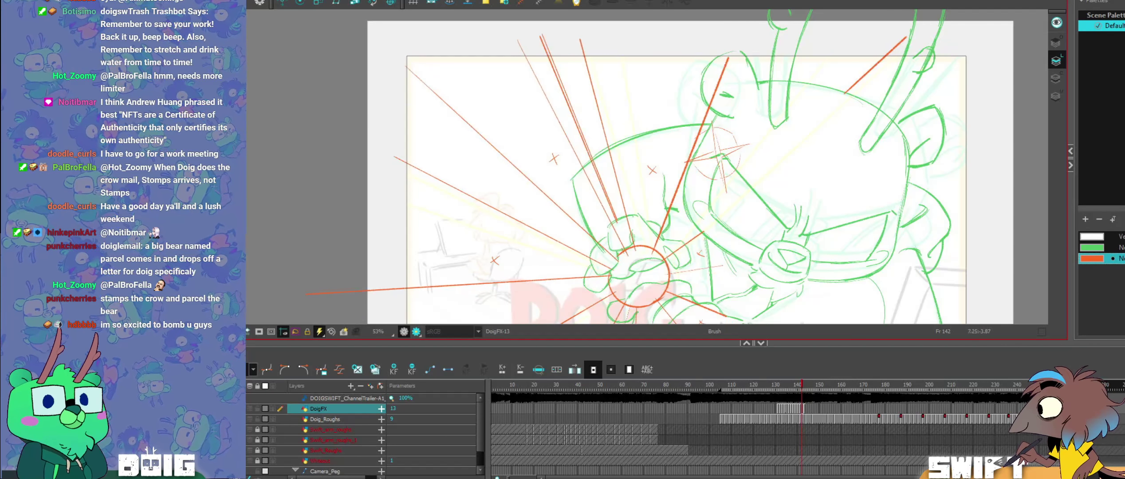
key(period)
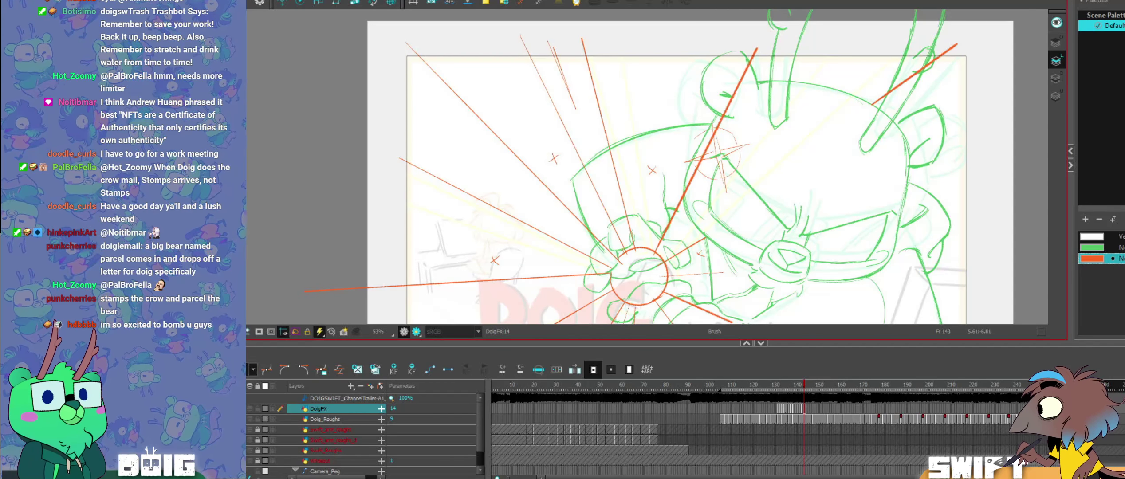
key(comma)
key(period)
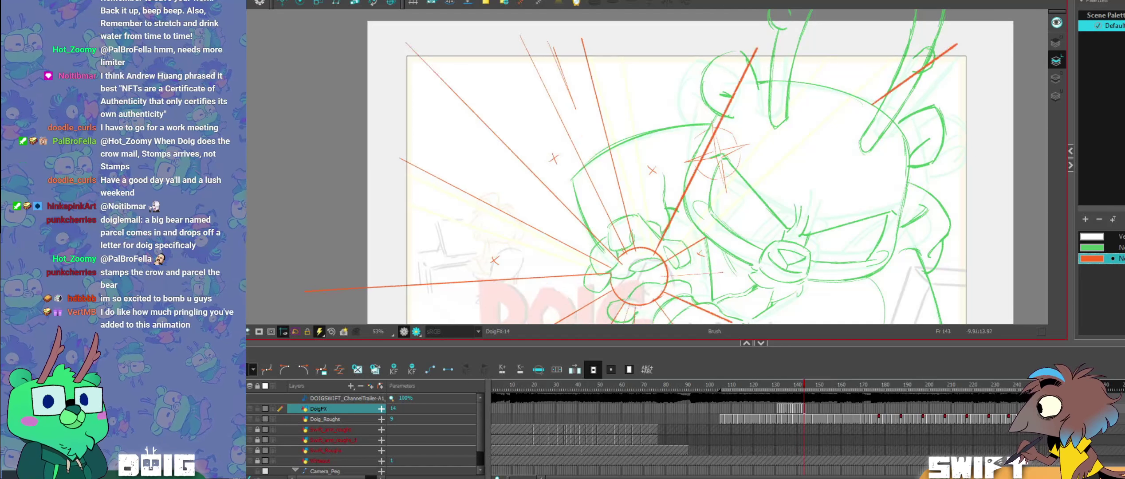
Step: Swing the outer end of the upper of the two upper-left rays slightly left on frame 143 and check it against frame 142
drag(490, 111, 477, 127)
drag(405, 42, 401, 43)
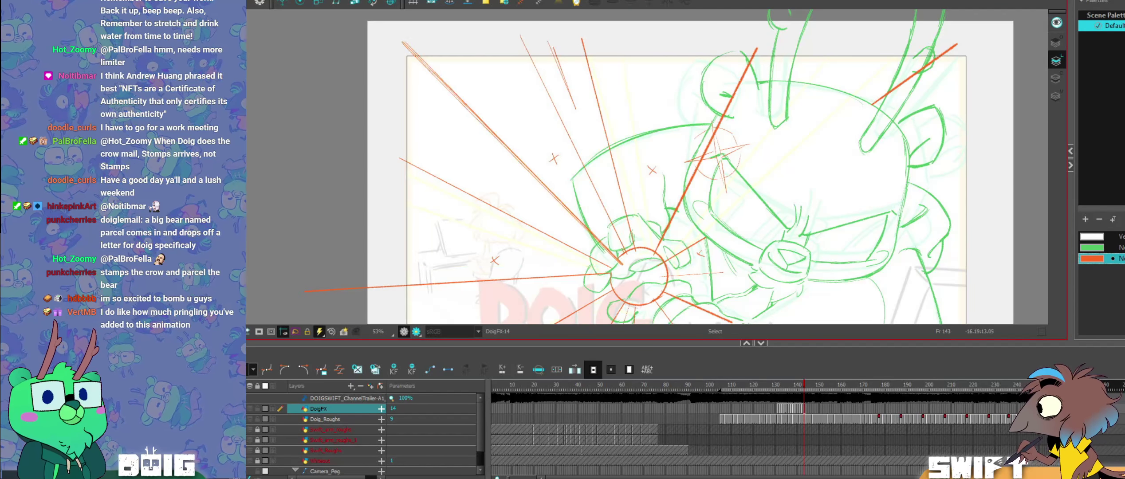
key(alt+b)
key(comma)
key(period)
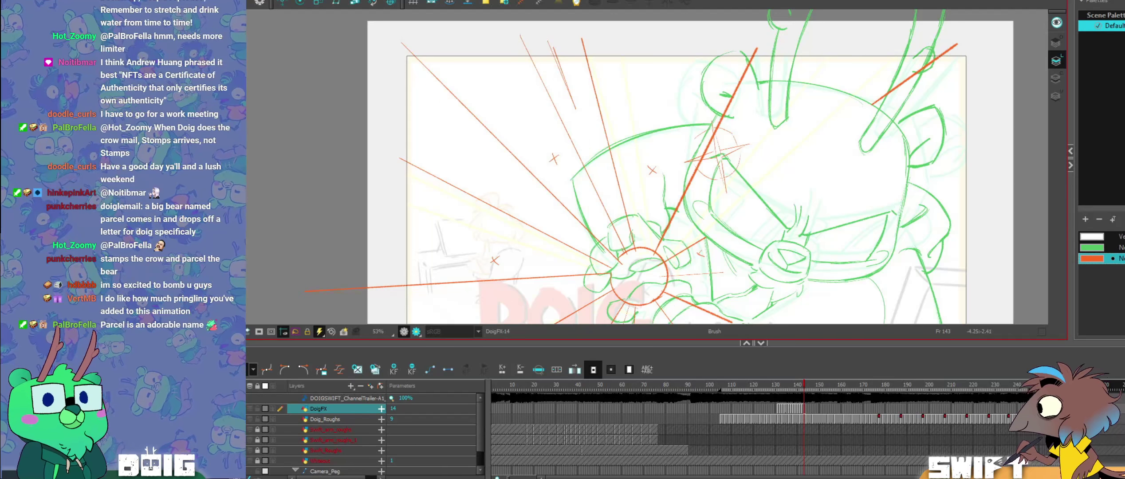
Step: Flip between frames 141, 142 and 143 to compare how the light rays move around the orb
key(alt+b)
key(period)
key(comma)
key(period)
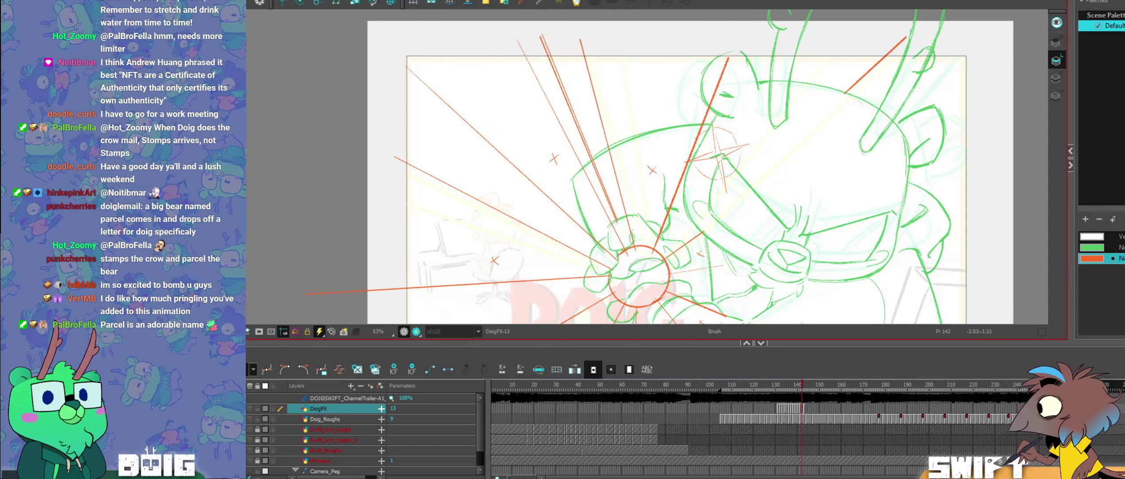
key(comma)
key(period)
key(comma)
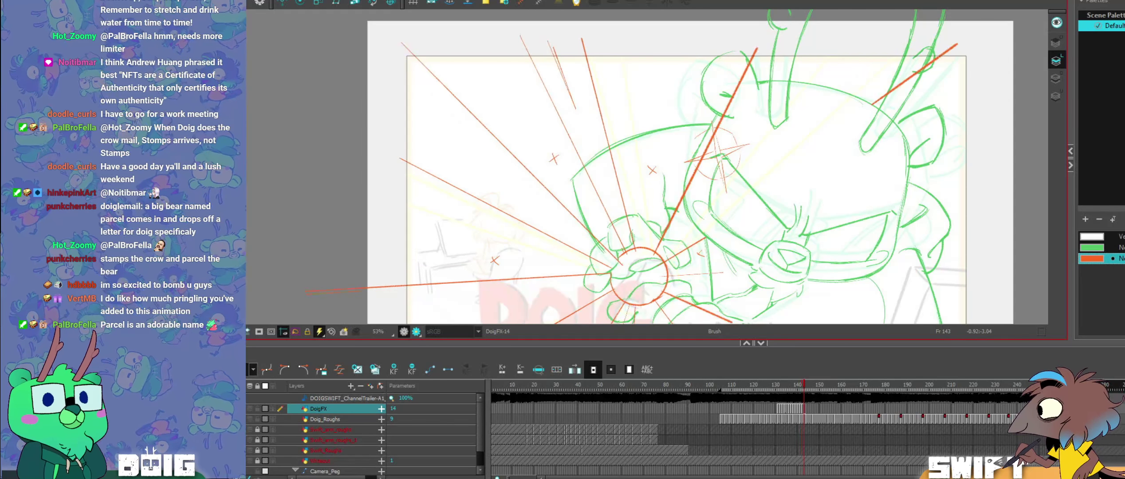
key(period)
key(comma)
key(period)
key(period)
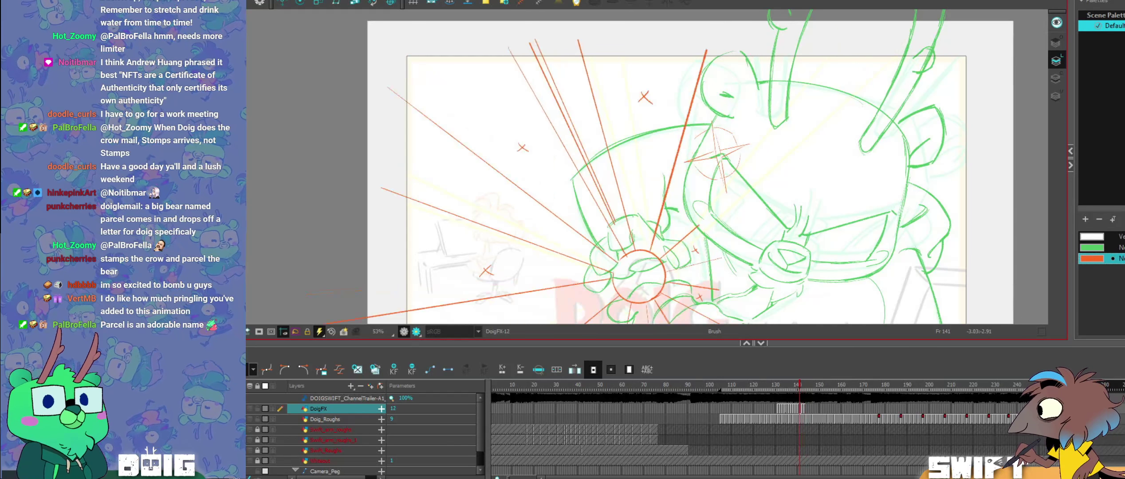
key(comma)
key(comma)
Step: Raise the outer end of the long, nearly horizontal ray left of the orb on frame 143
click(549, 276)
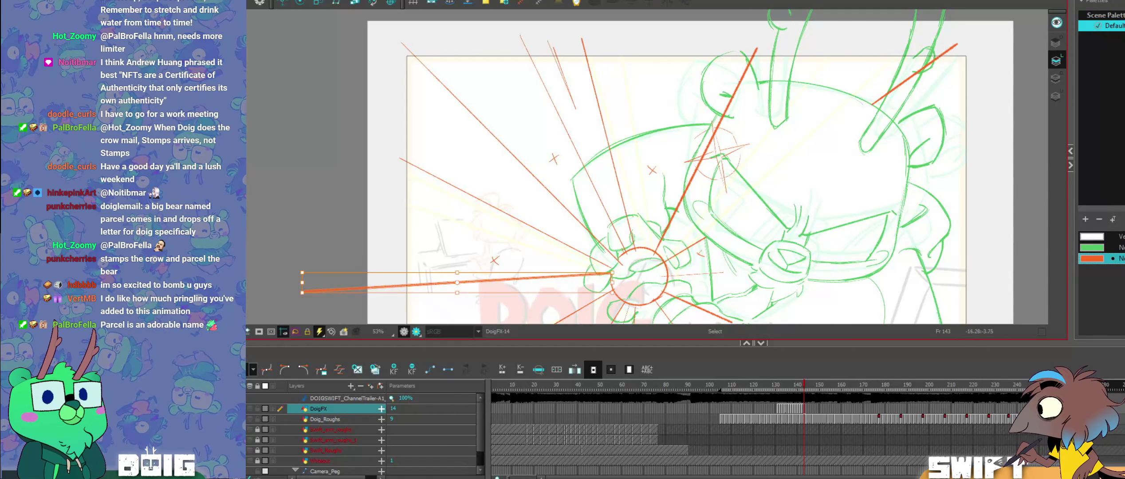
drag(457, 283, 462, 281)
click(586, 274)
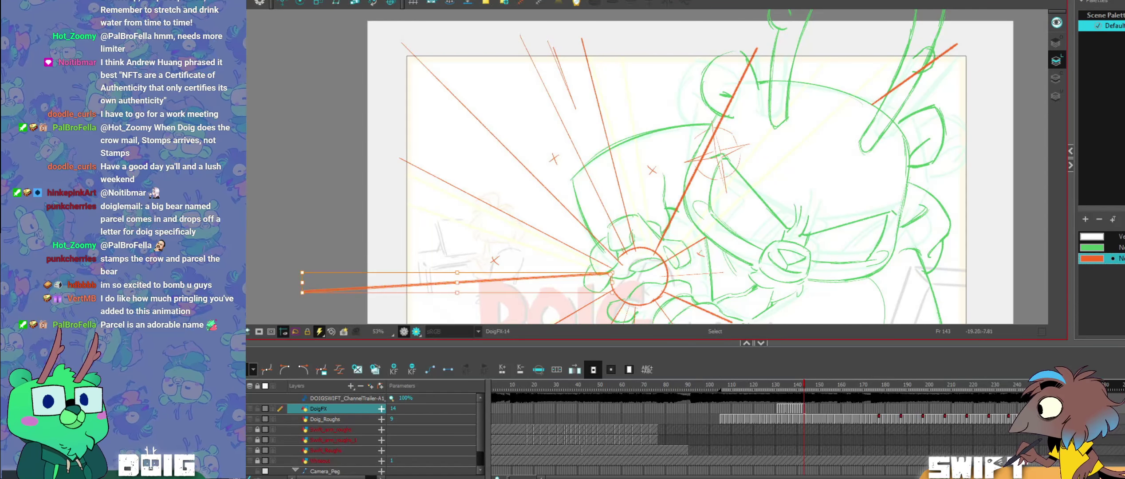
drag(302, 300, 302, 288)
key(alt+b)
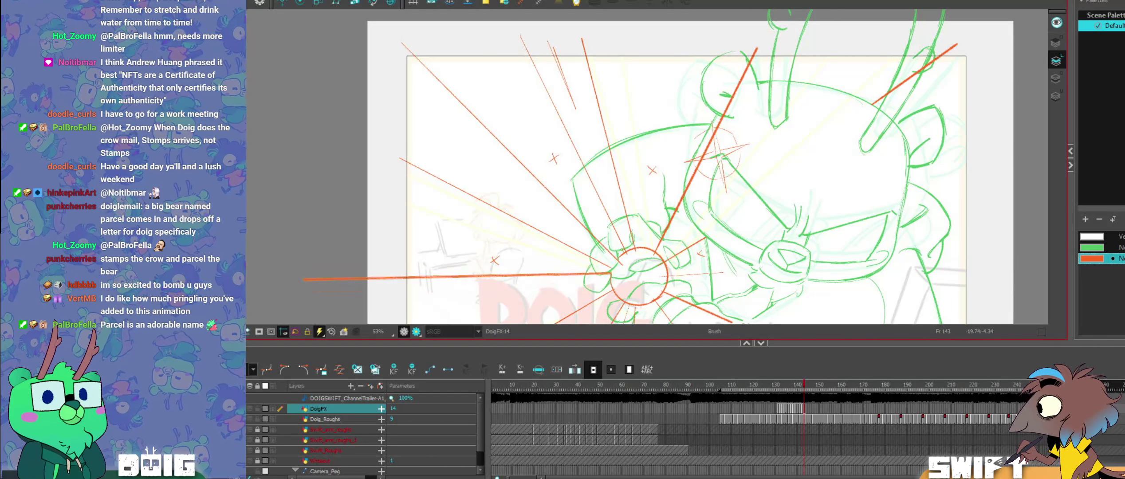
key(.)
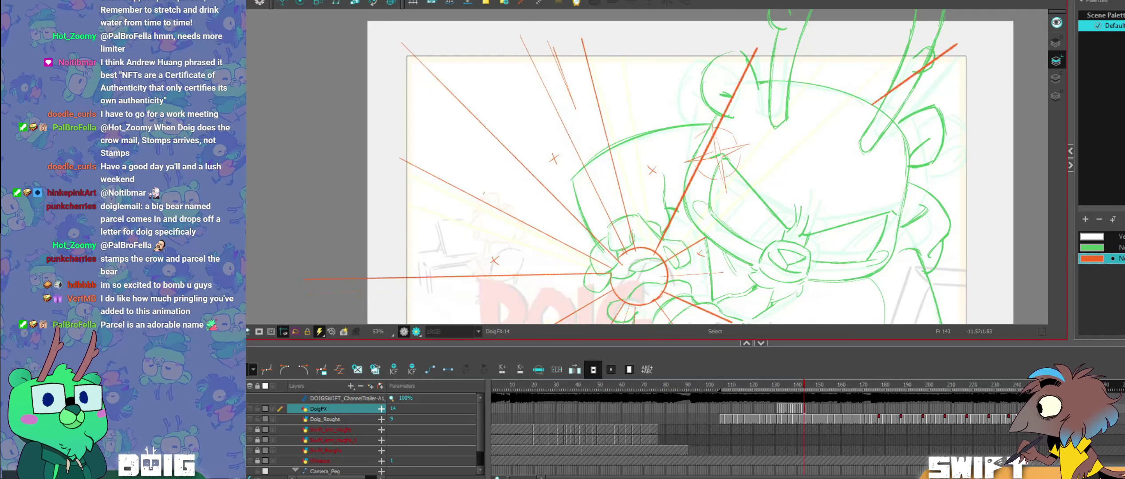
Step: Shift the outer end of the lower of the two upper-left rays slightly up and left on frame 143
click(484, 201)
drag(399, 158, 396, 151)
key(alt+b)
key(.)
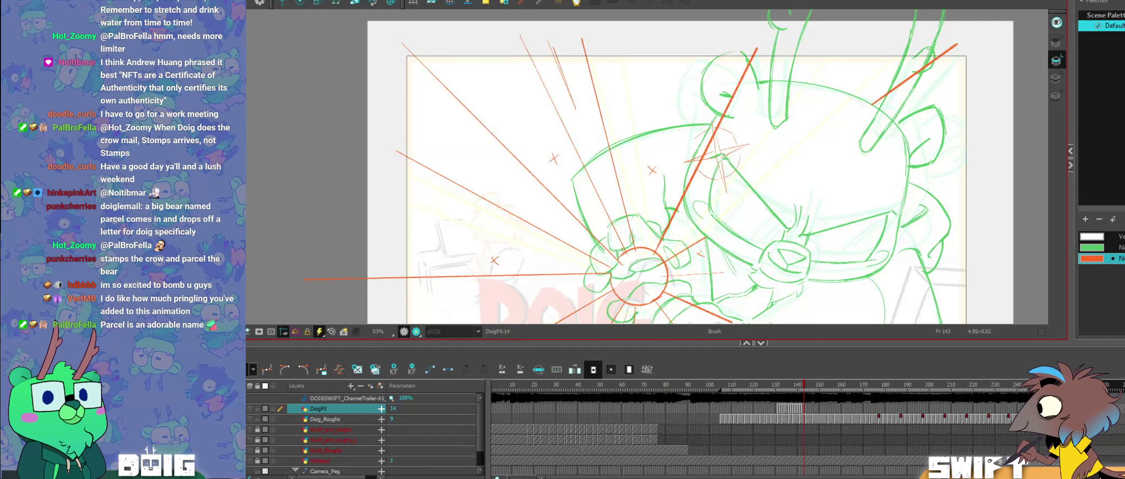
Step: Compare with frame 142 and swing the outer end of the leftmost steep ray above the orb slightly right on frame 143
drag(836, 299, 787, 227)
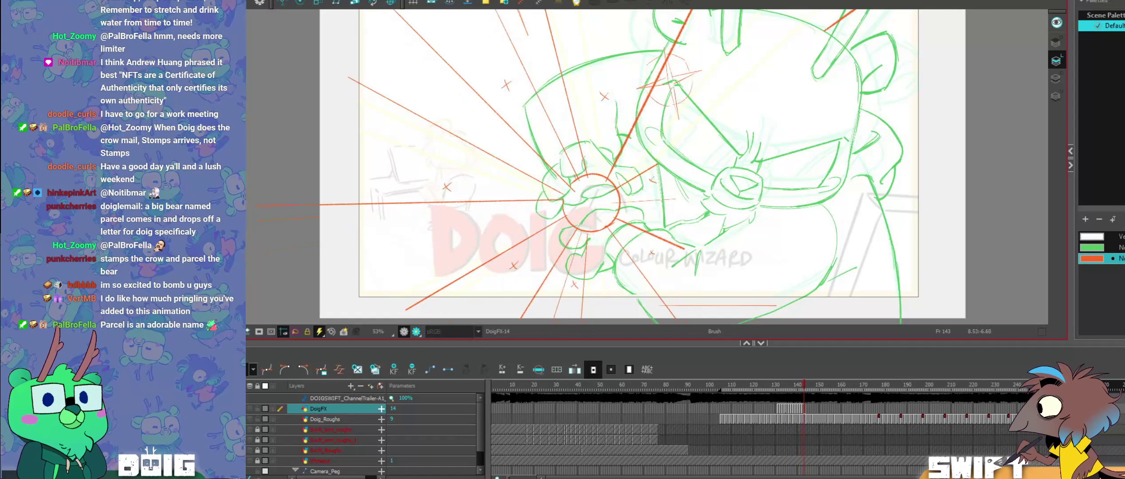
key(.)
key(.)
drag(725, 239, 715, 305)
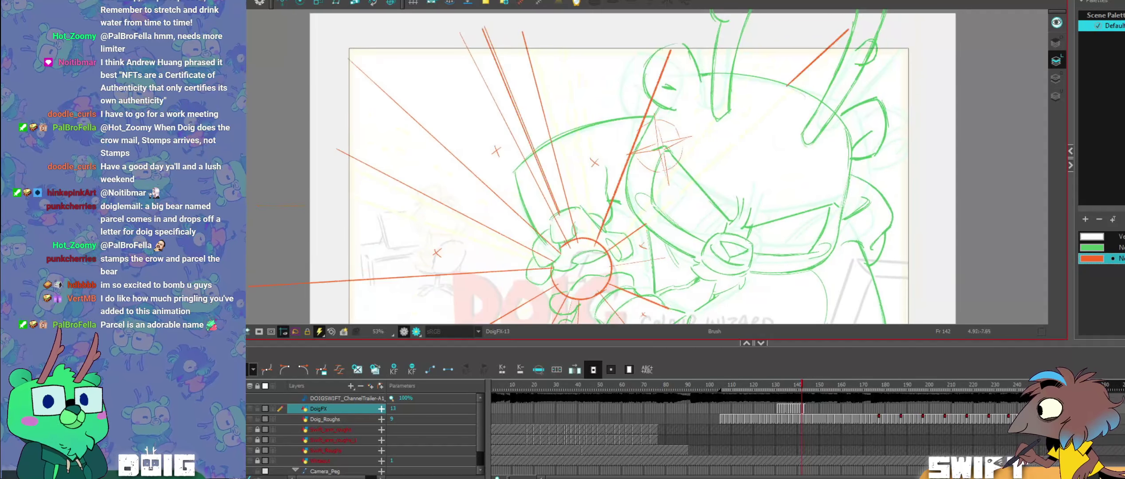
key(.)
click(518, 140)
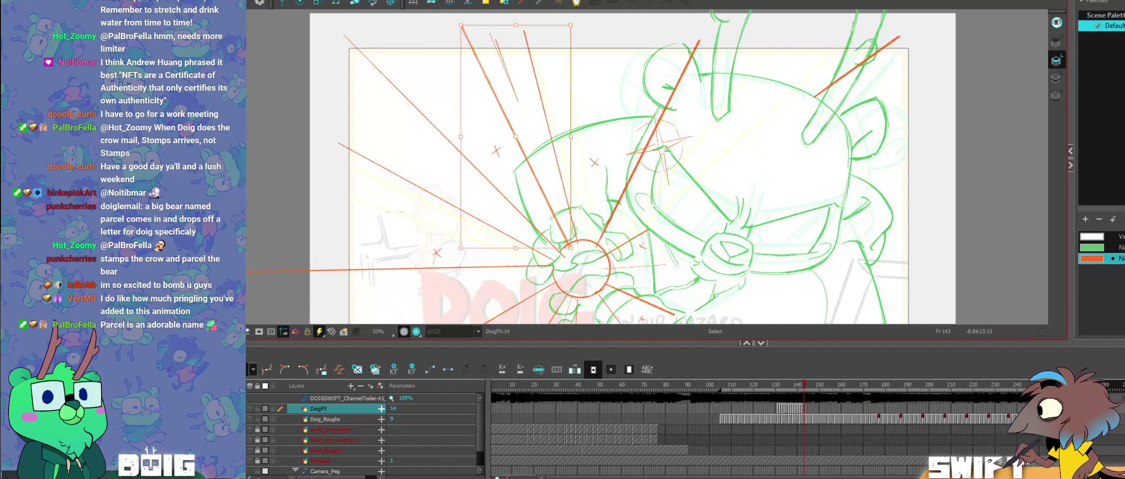
drag(461, 26, 462, 23)
key(alt+b)
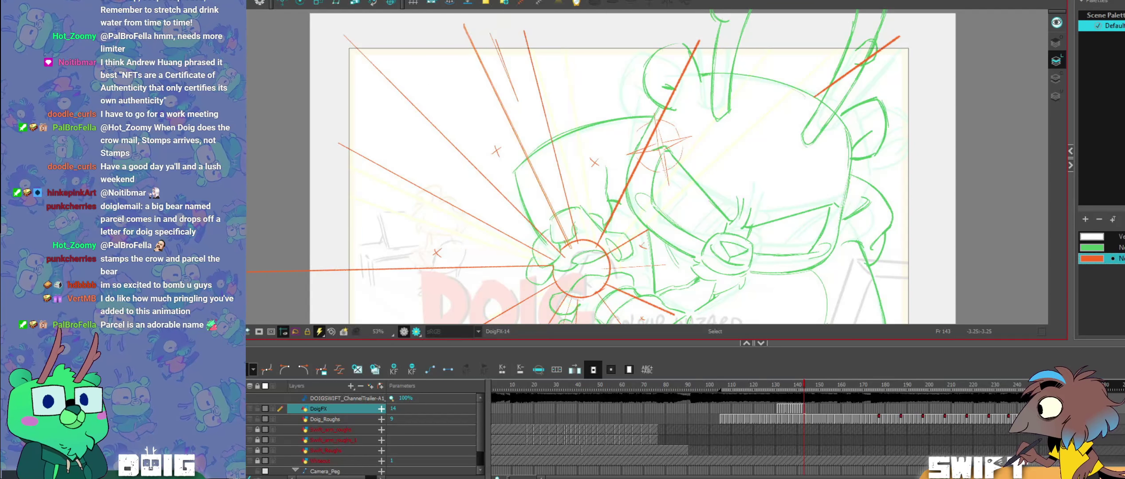
Step: Review the adjusted rays by flipping through frames 141 to 143
key(f)
key(f)
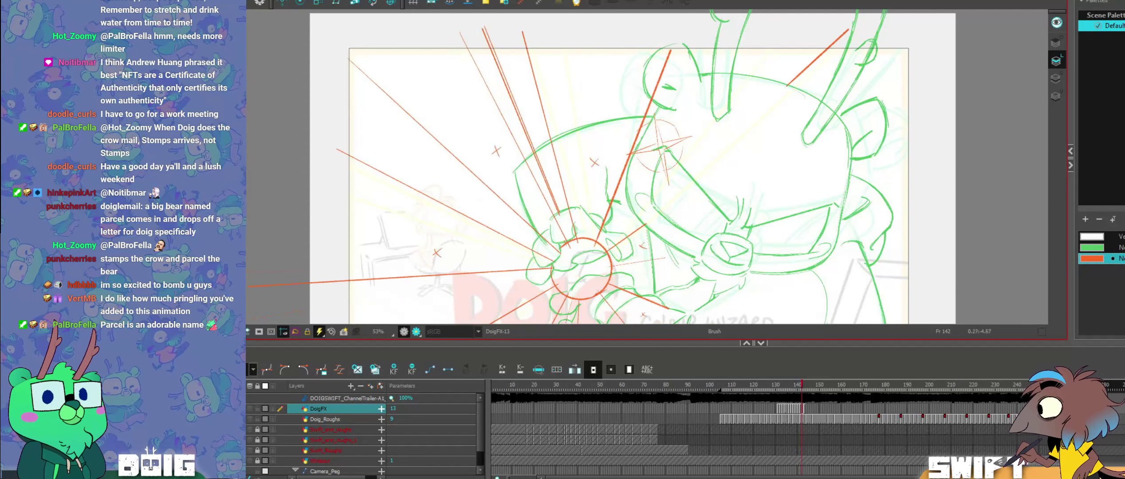
key(g)
key(g)
drag(654, 260, 644, 239)
key(f)
key(f)
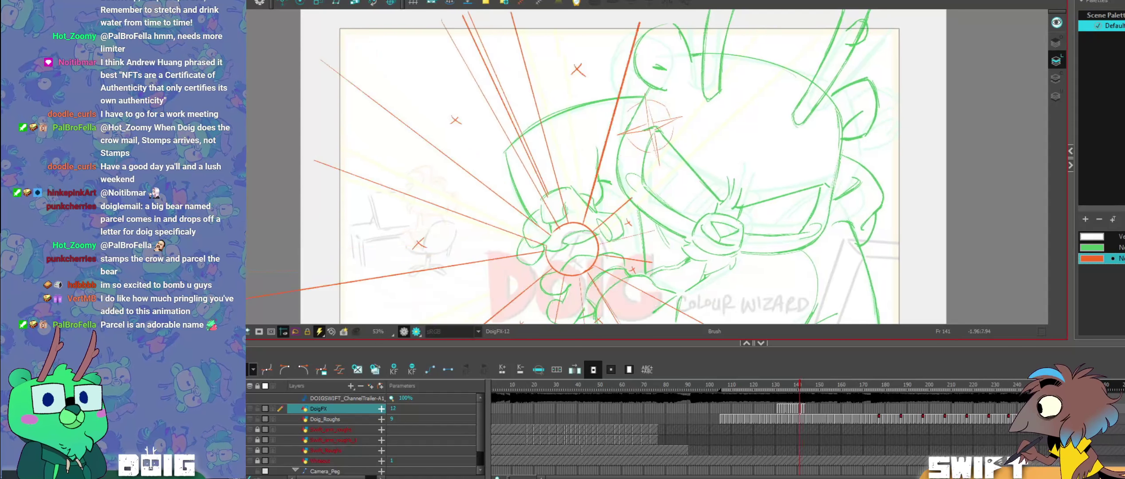
key(g)
key(g)
key(f)
key(f)
key(g)
key(.)
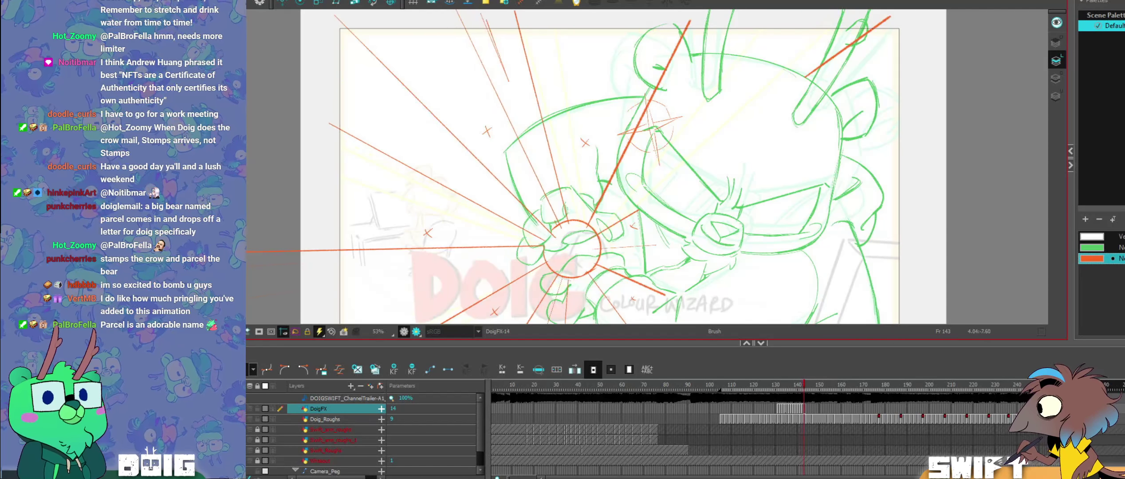
drag(712, 297, 712, 276)
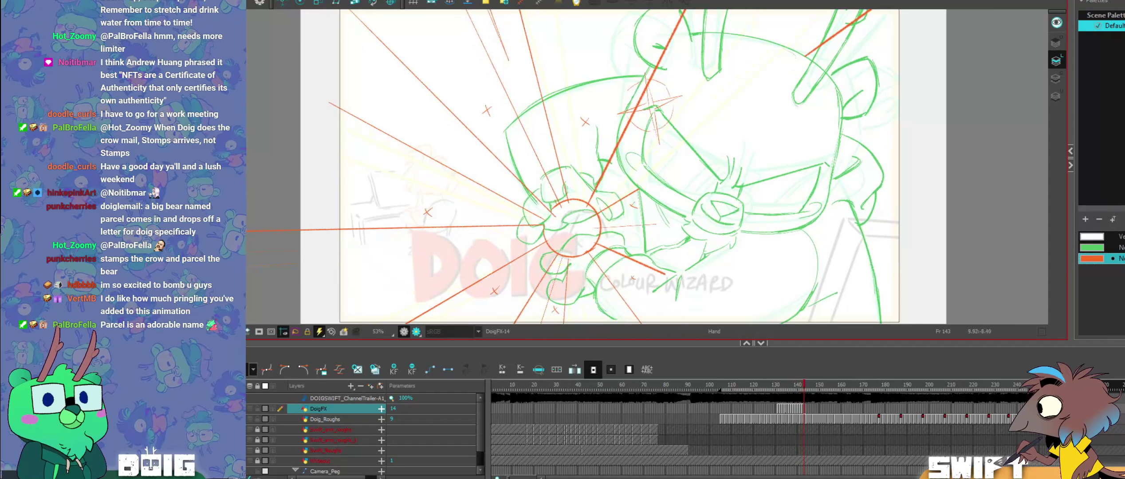
Step: Copy the orb's circle from frame 143 to the empty frame 144, enlarge it slightly and move it up a little
click(806, 408)
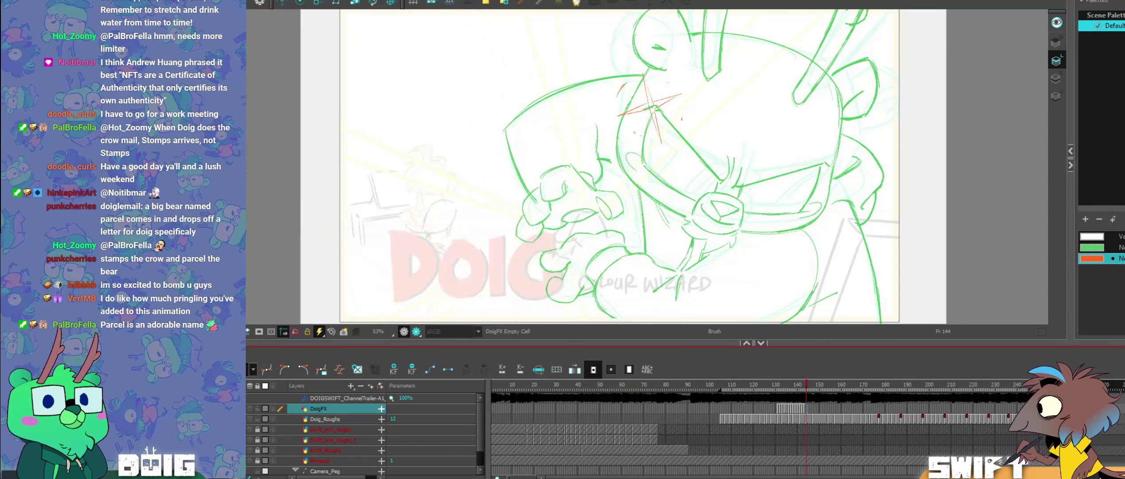
key(.)
key(alt+s)
click(601, 230)
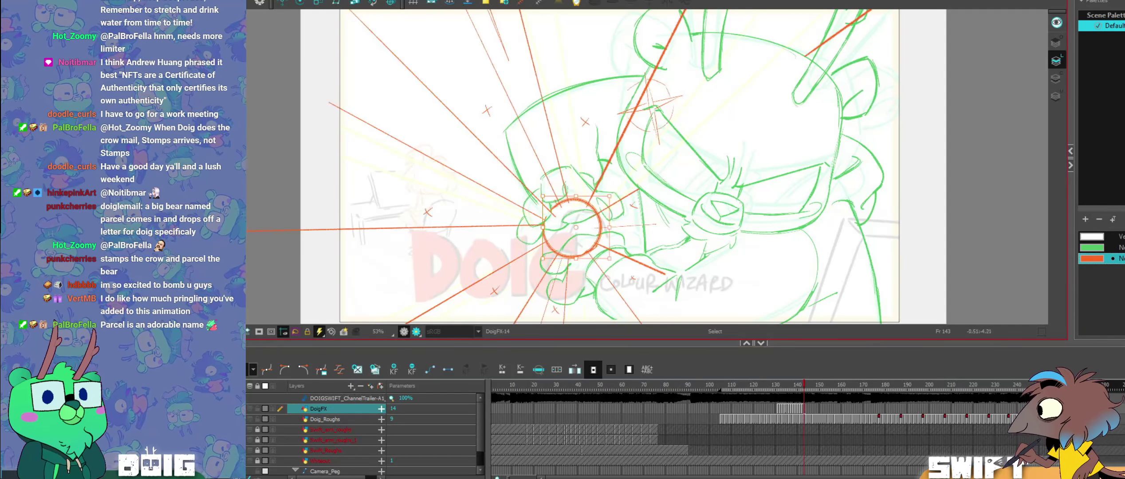
key(.)
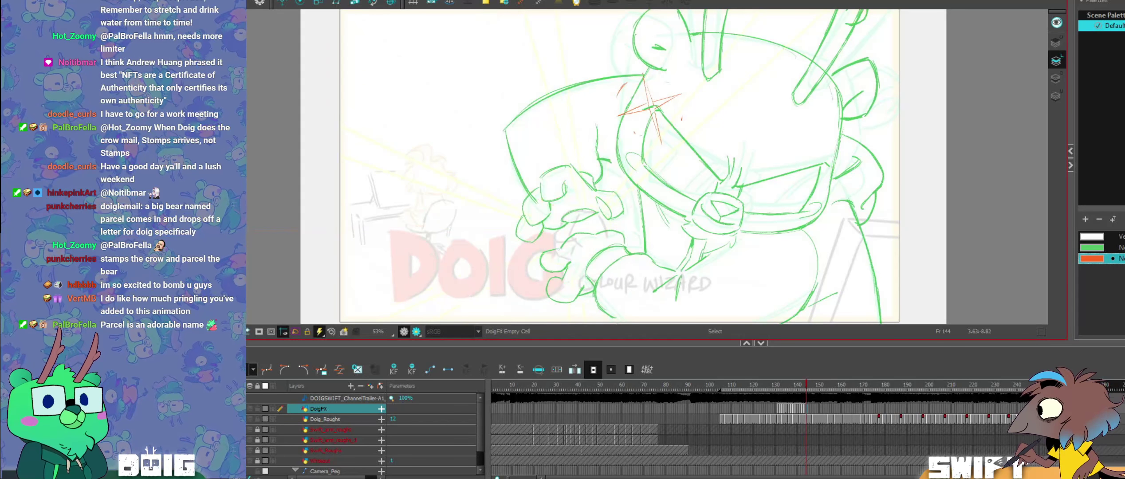
key(ctrl+v)
drag(609, 196, 613, 192)
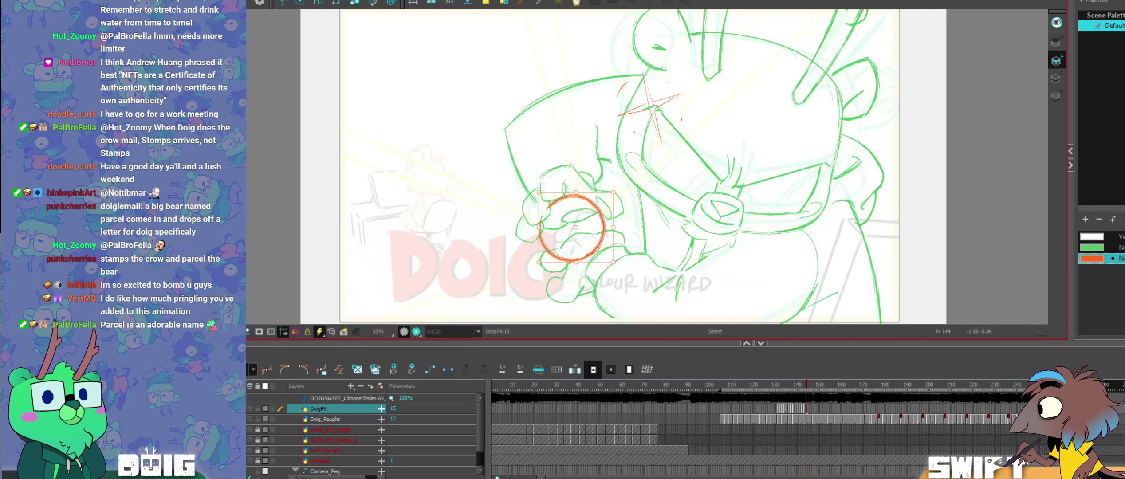
drag(574, 223, 574, 220)
key(alt+b)
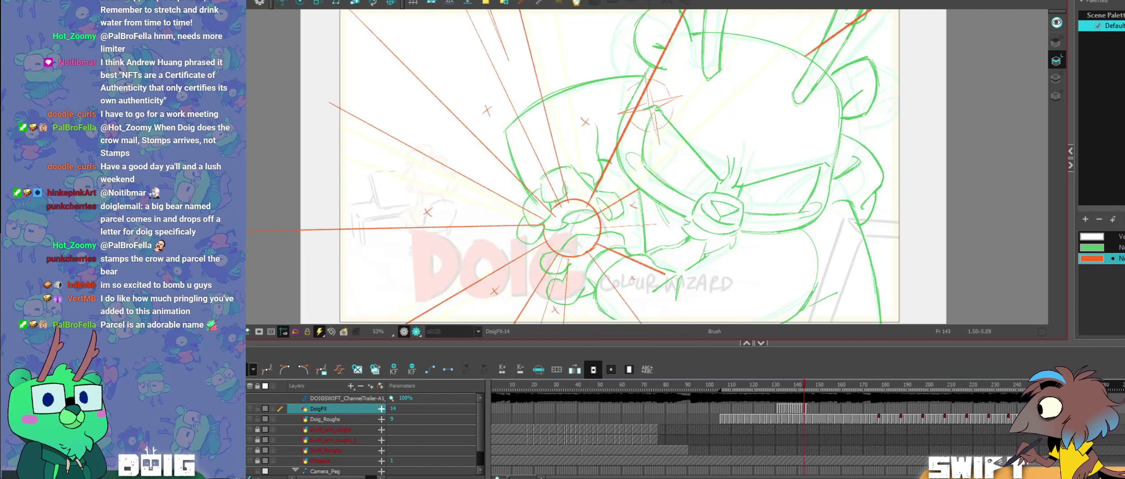
Step: Nudge the orb's circle slightly left on frame 144, using frame 143 as reference
key(.)
key(alt+s)
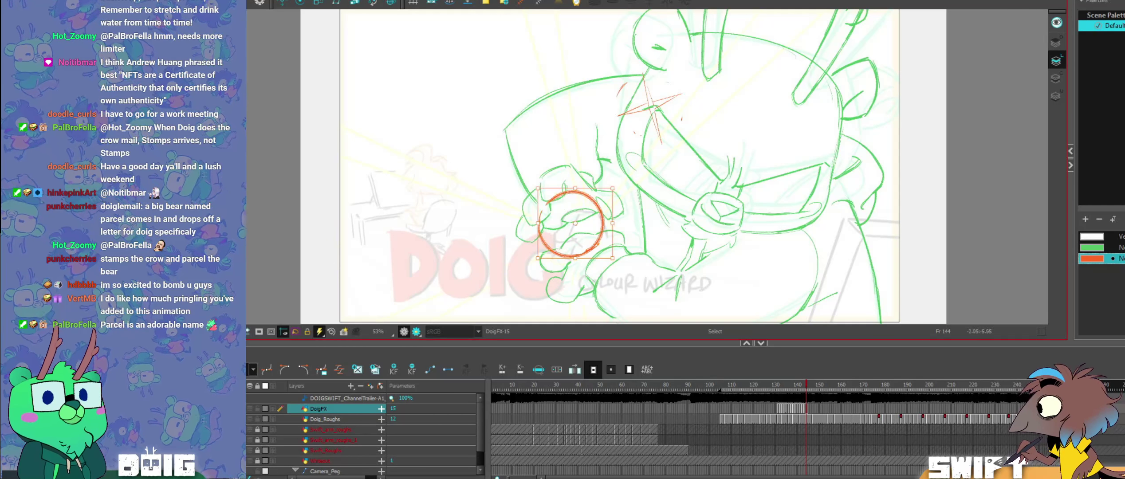
click(632, 183)
click(597, 201)
click(631, 183)
click(597, 201)
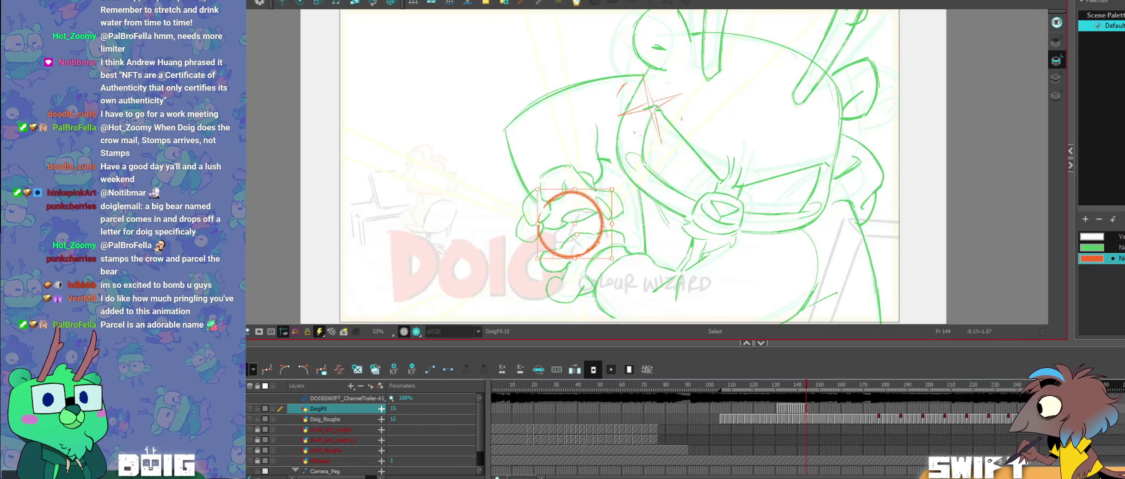
click(631, 183)
click(582, 221)
click(576, 184)
drag(584, 221, 582, 221)
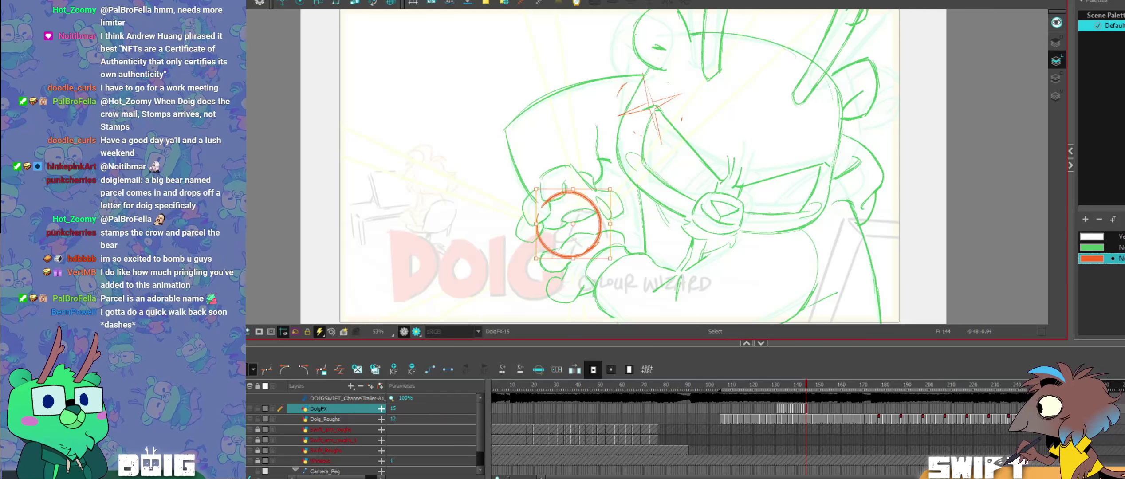
click(576, 184)
click(581, 220)
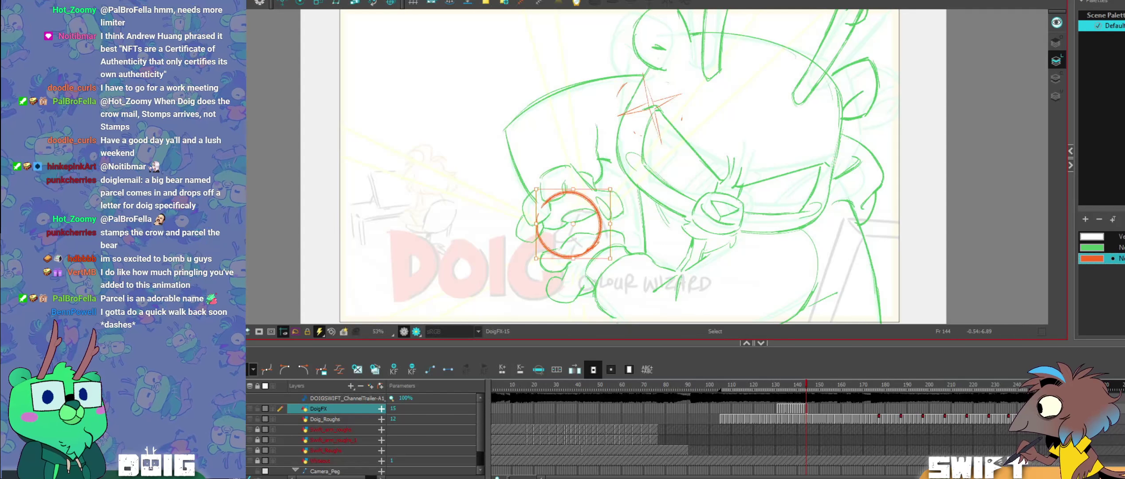
click(630, 248)
click(599, 241)
click(637, 241)
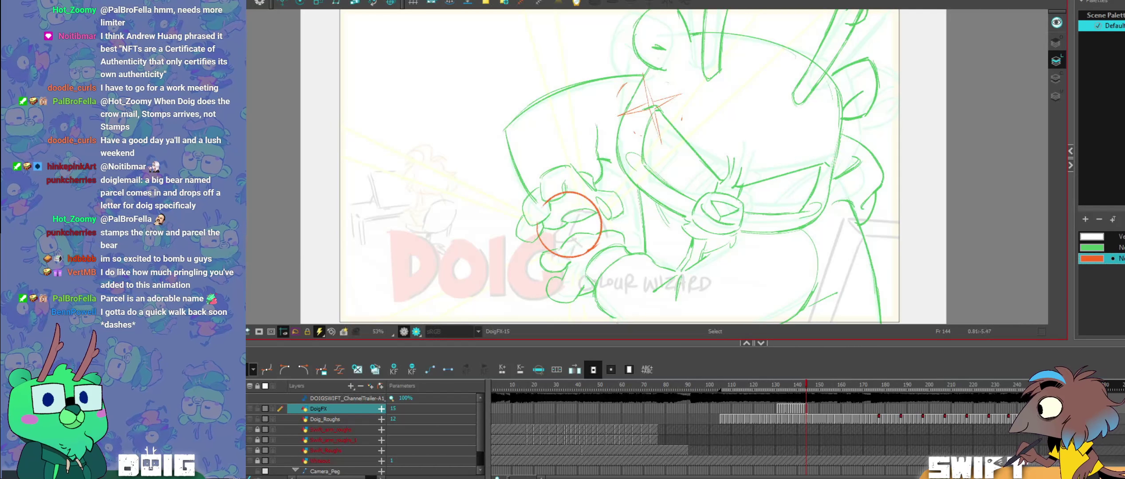
key(.)
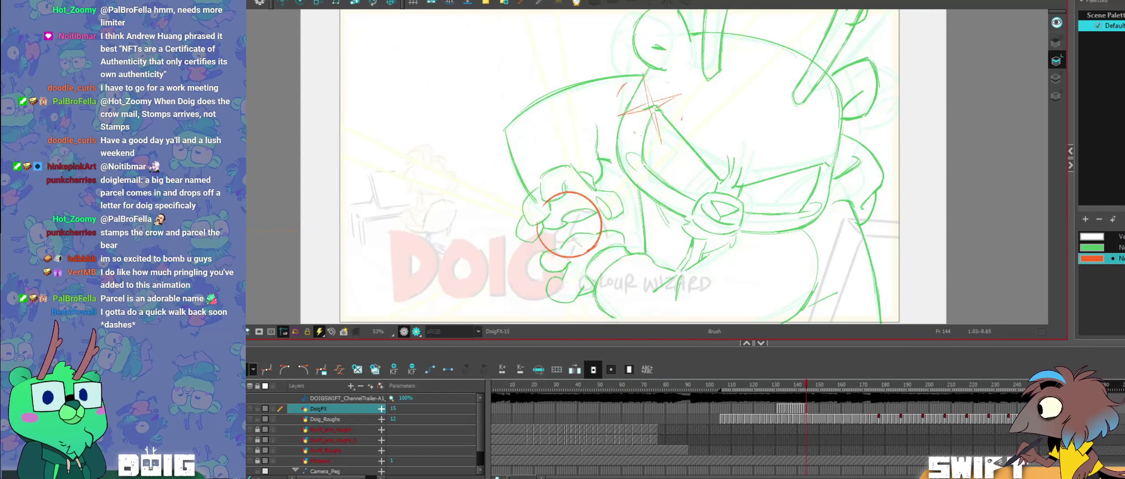
Step: Shift the orb's circle slightly right and down on frame 144 and compare it with frame 143
key(alt+s)
click(550, 253)
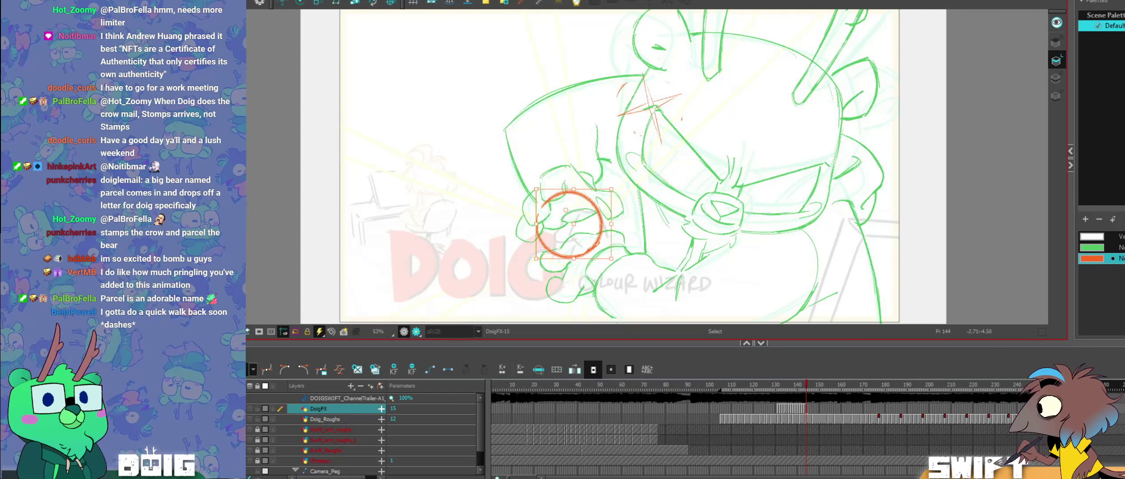
drag(572, 224, 574, 226)
click(633, 242)
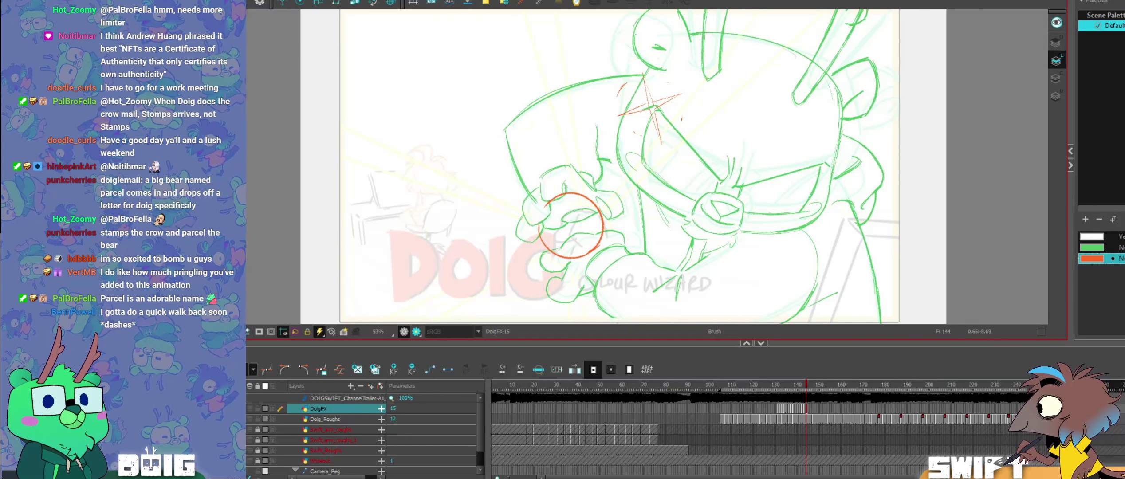
key(period)
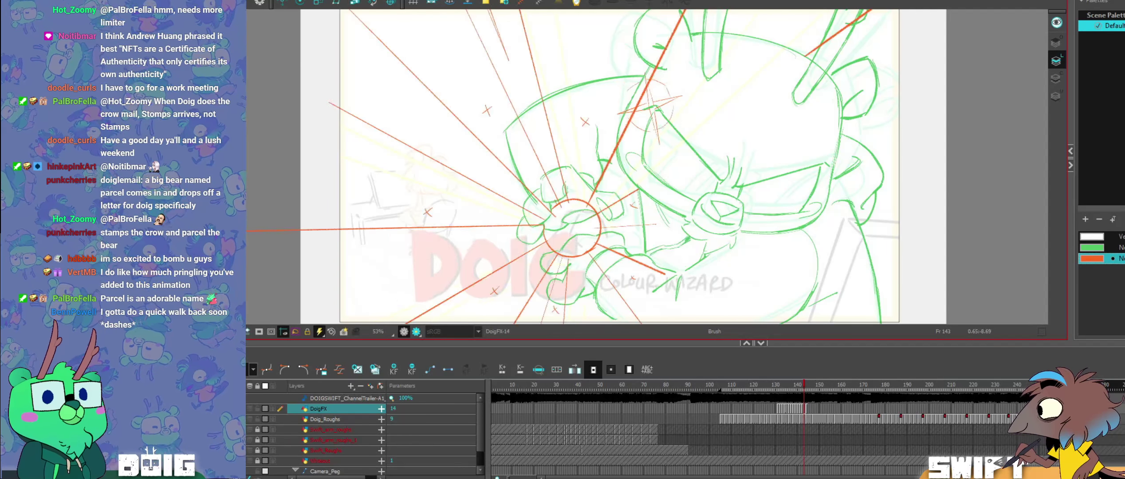
key(comma)
key(period)
key(comma)
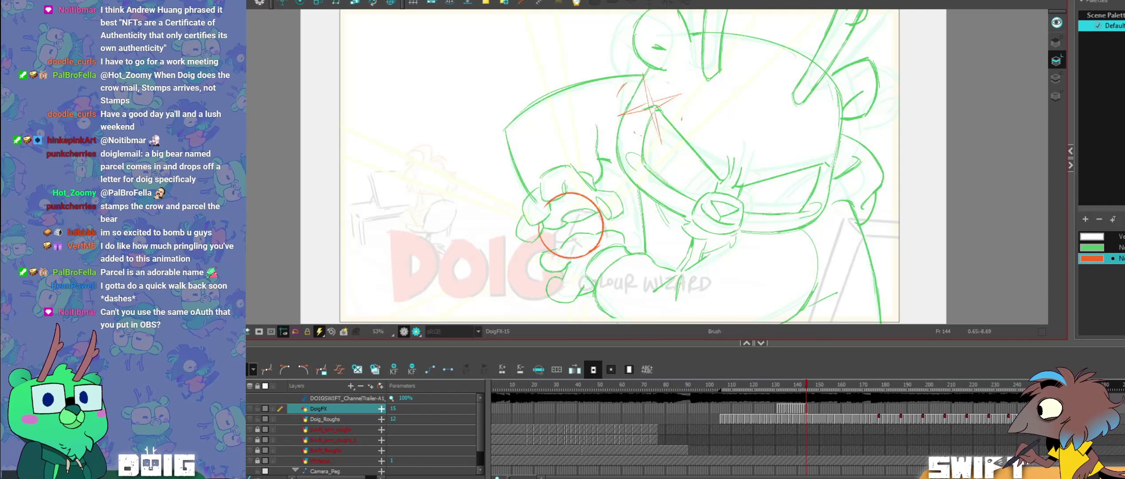
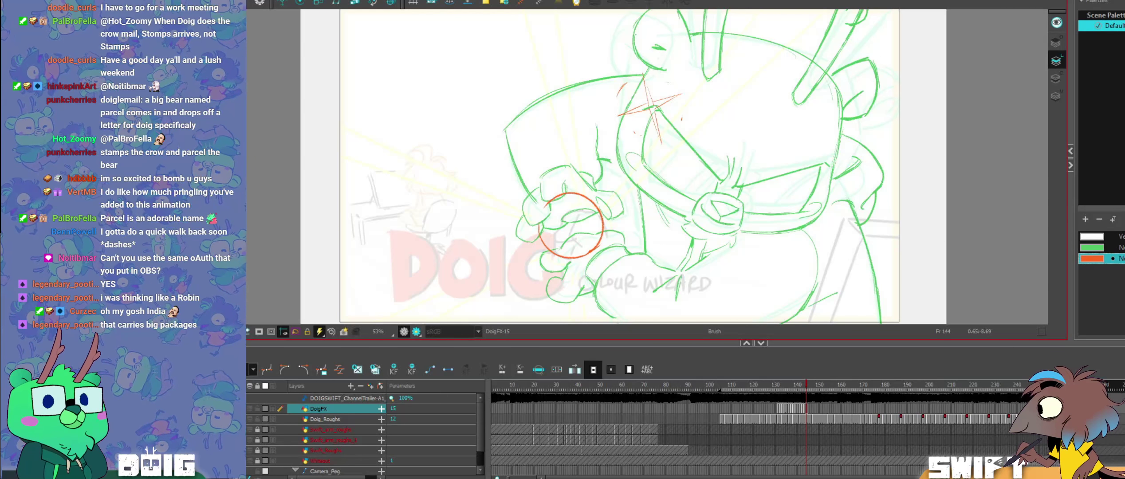
Step: Flip back and forth through frames 141 to 144 to check the motion of the orb and rays
key(comma)
key(comma)
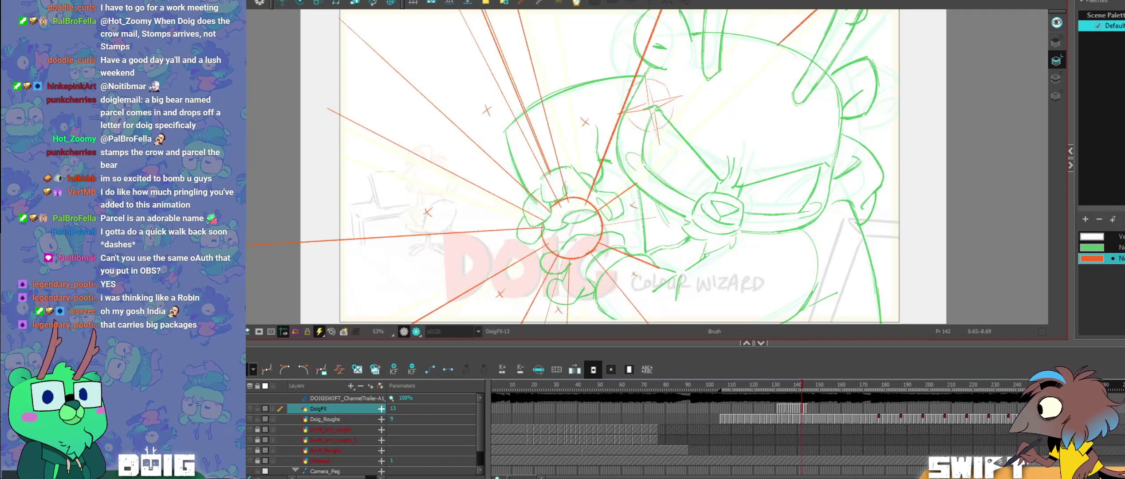
key(period)
key(period)
key(comma)
key(comma)
key(comma)
key(period)
key(period)
key(period)
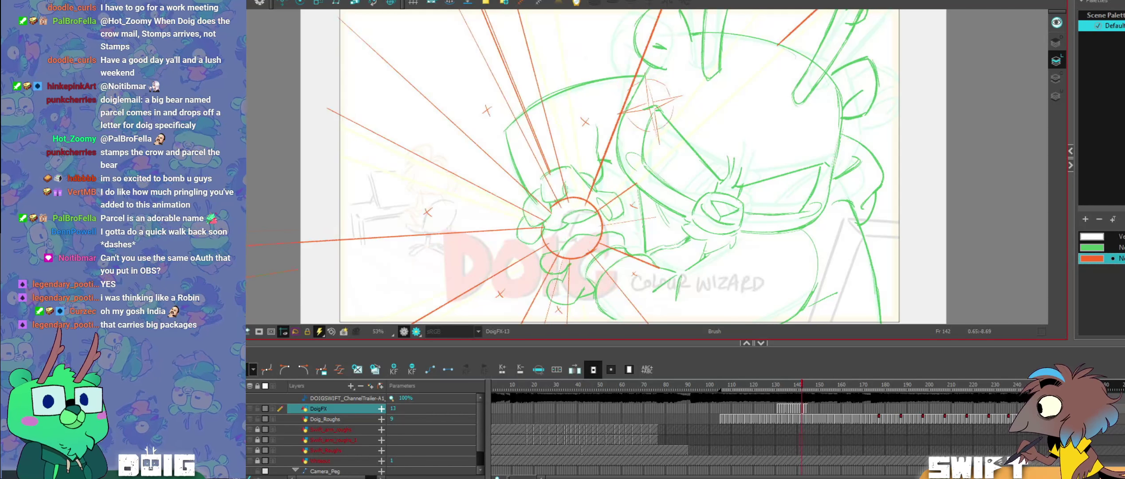
key(comma)
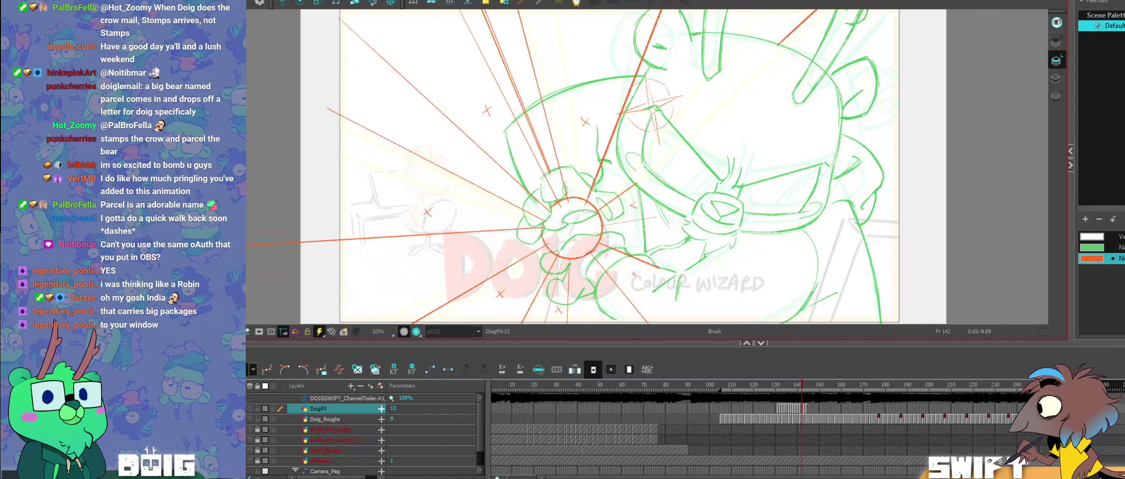
Step: Shift the cross mark above the orb slightly right and up on frame 143, and nudge the small mark beside the orb down
mouse_move(578, 108)
mouse_down()
mouse_move(599, 129)
mouse_move(593, 118)
mouse_up()
click(602, 117)
click(585, 122)
key(alt+b)
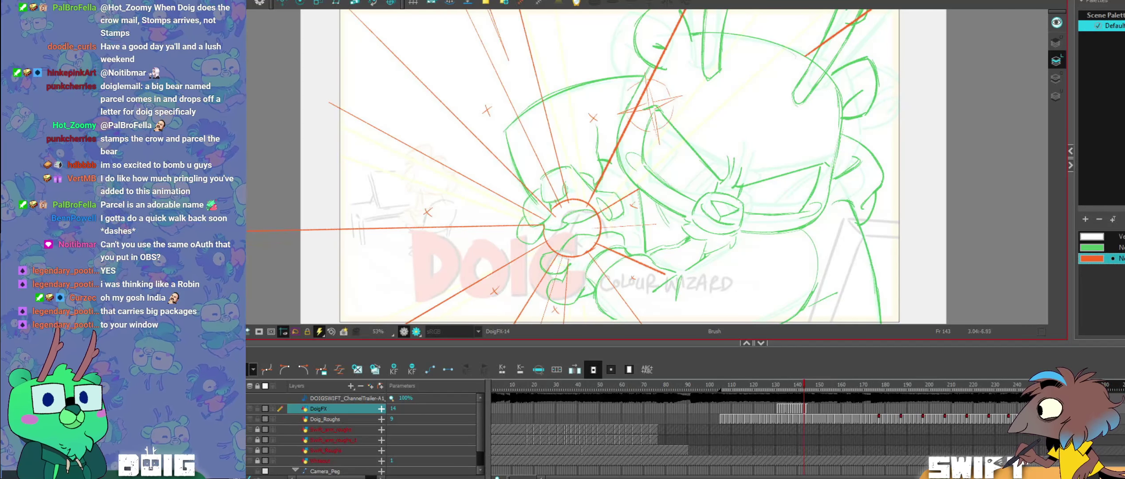
drag(634, 206, 635, 210)
key(alt+b)
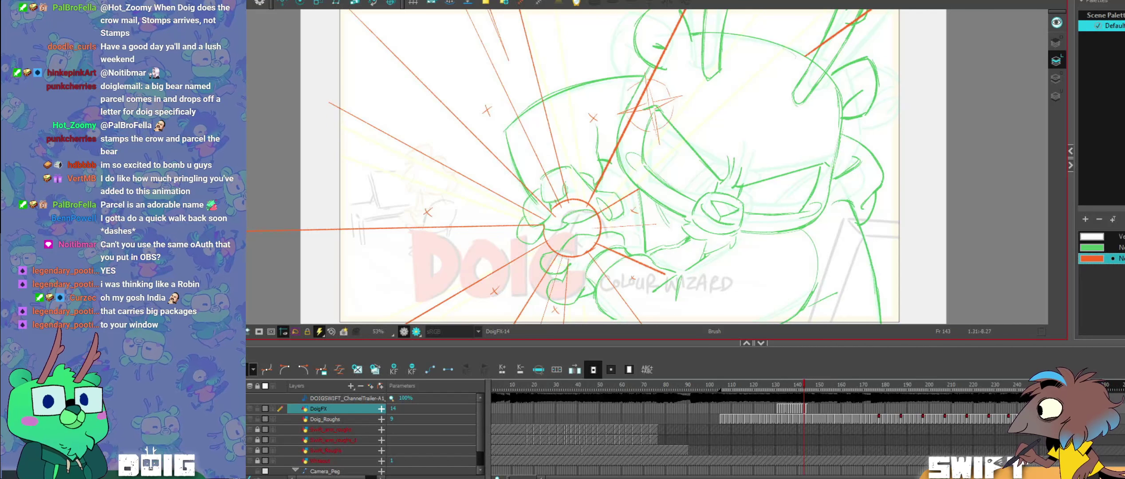
Step: Move the far-left cross mark up on frame 143 and nudge the upper-left cross slightly right and up
key(alt+s)
click(427, 213)
drag(428, 213, 428, 204)
click(487, 111)
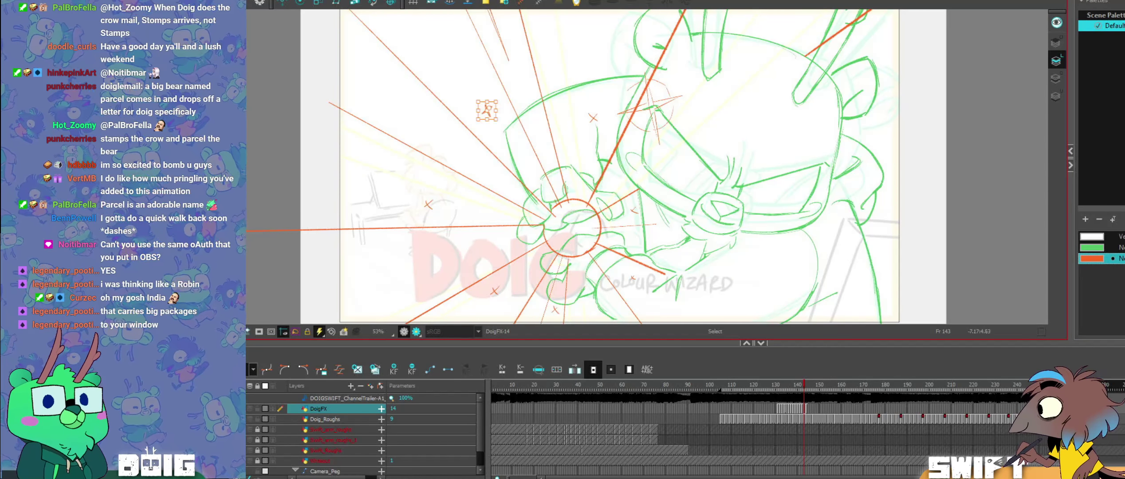
key(alt+b)
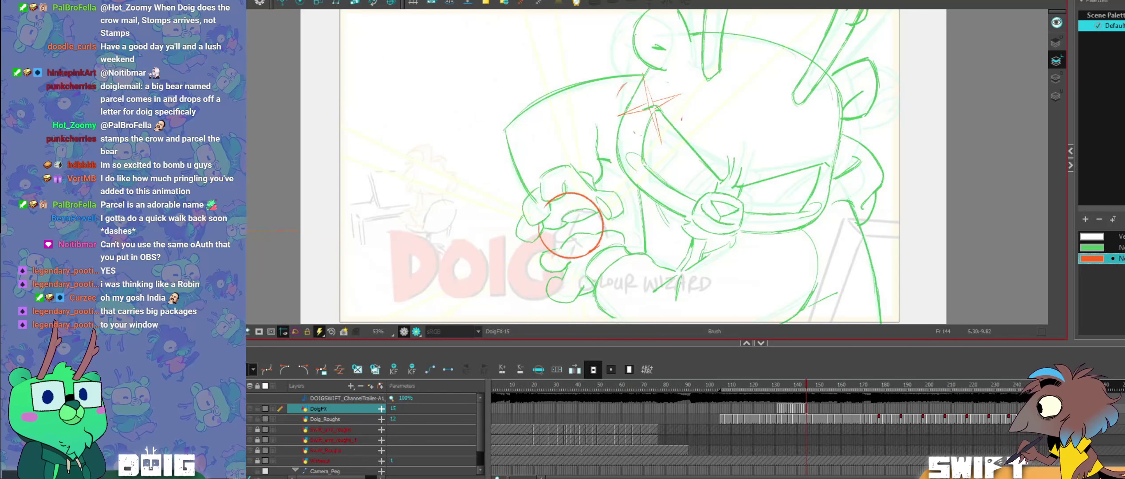
Step: Flip between frames 142, 143 and 144 to check the motion of the rays and cross marks
key(period)
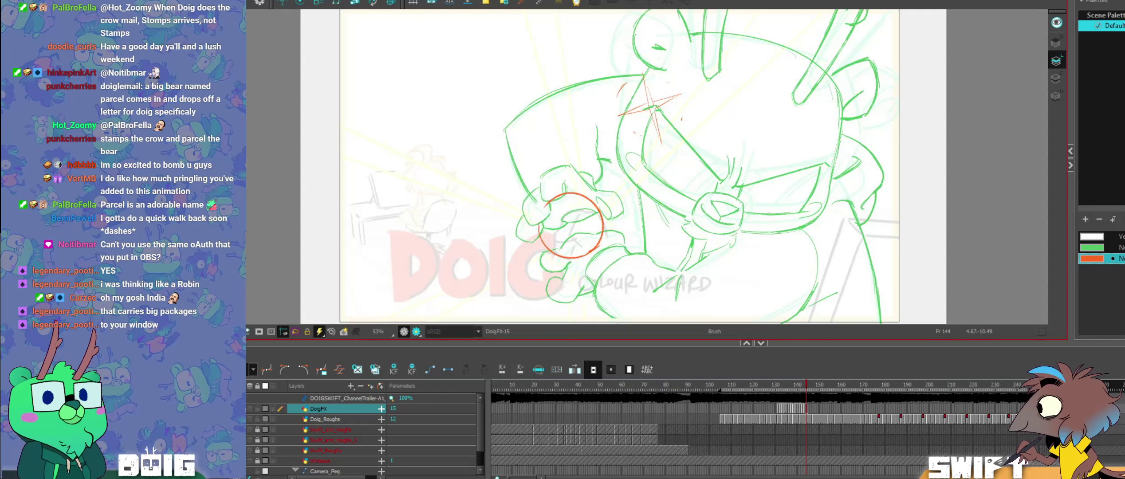
key(comma)
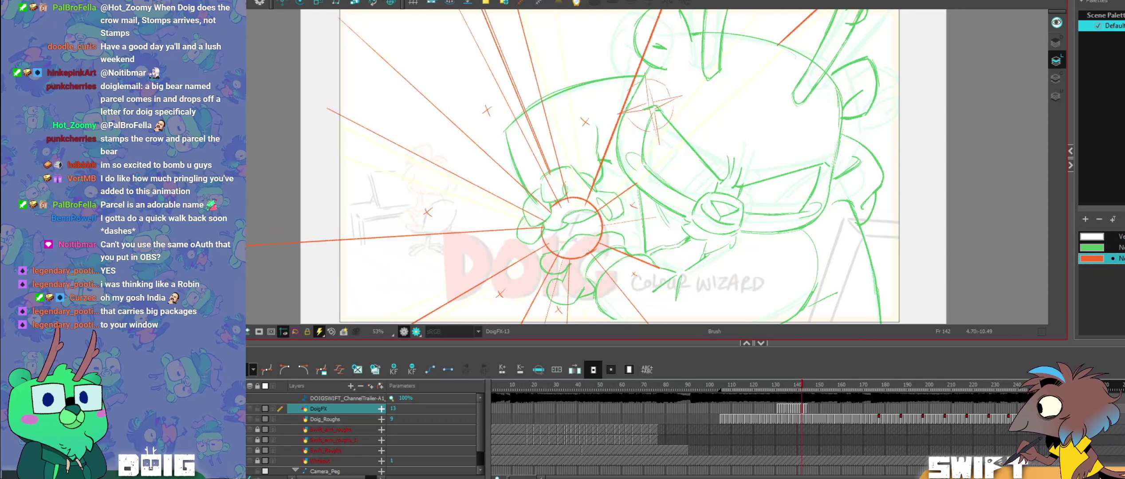
key(period)
key(comma)
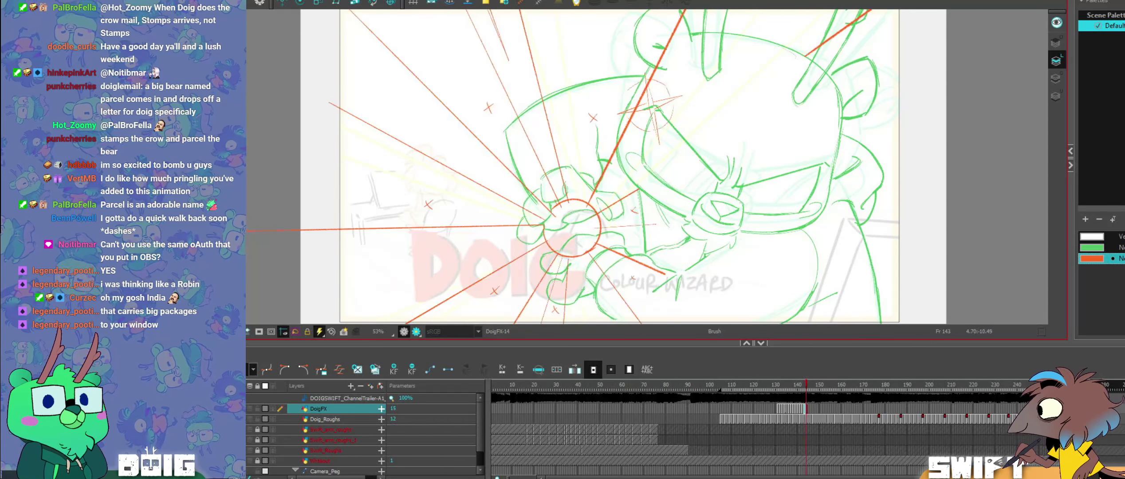
key(period)
key(comma)
key(period)
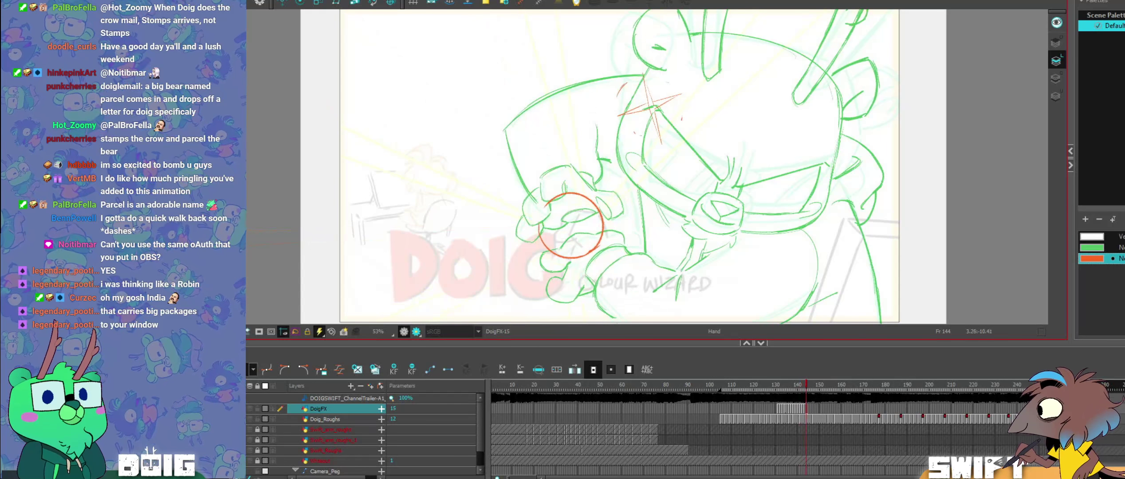
Step: Copy the light rays and cross marks from frame 143 and paste them onto frame 144
mouse_move(696, 294)
mouse_down()
mouse_move(523, 198)
mouse_move(679, 303)
mouse_move(402, 279)
mouse_move(750, 156)
mouse_move(749, 182)
mouse_up()
key(comma)
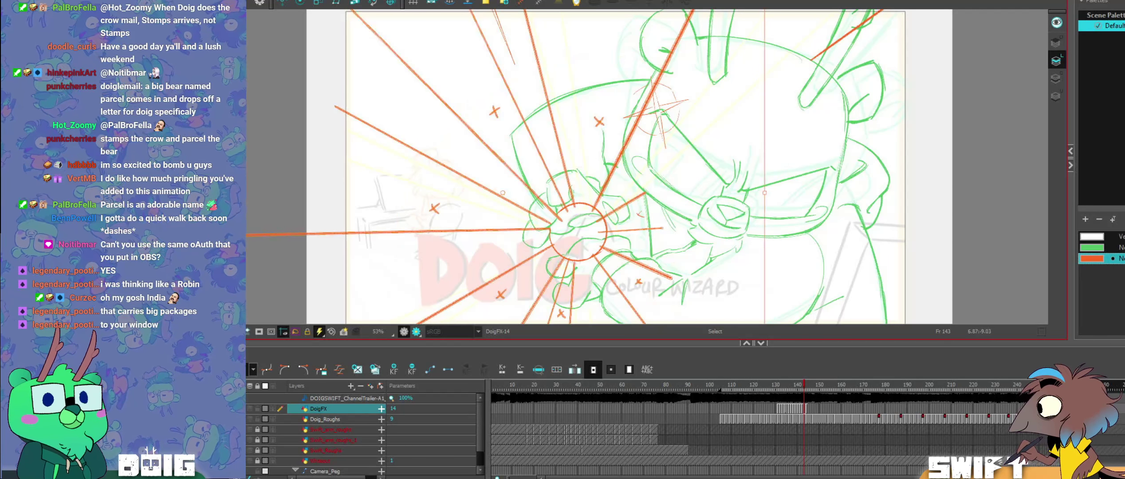
key(ctrl+c)
key(period)
key(ctrl+v)
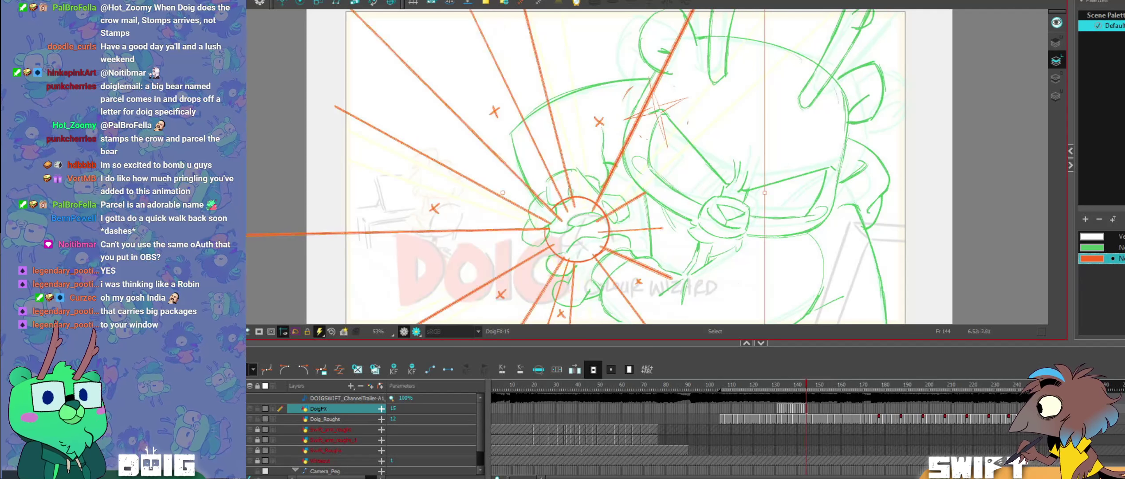
key(alt+b)
key(alt+s)
key(alt+b)
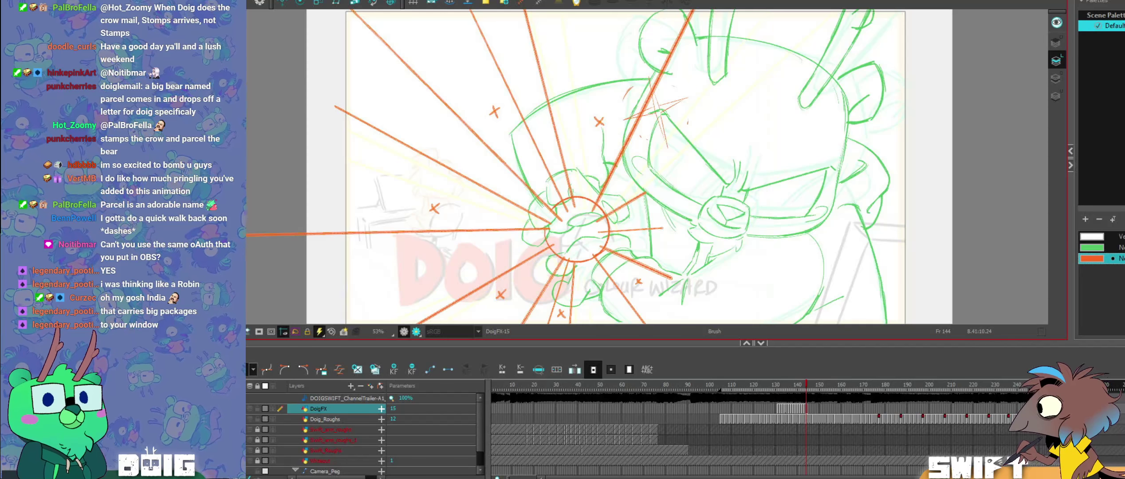
Step: Rotate the pasted rays and cross marks slightly clockwise around the orb's centre on frame 144, comparing them with the previous frames
drag(772, 39, 760, 85)
key(alt+s)
click(503, 242)
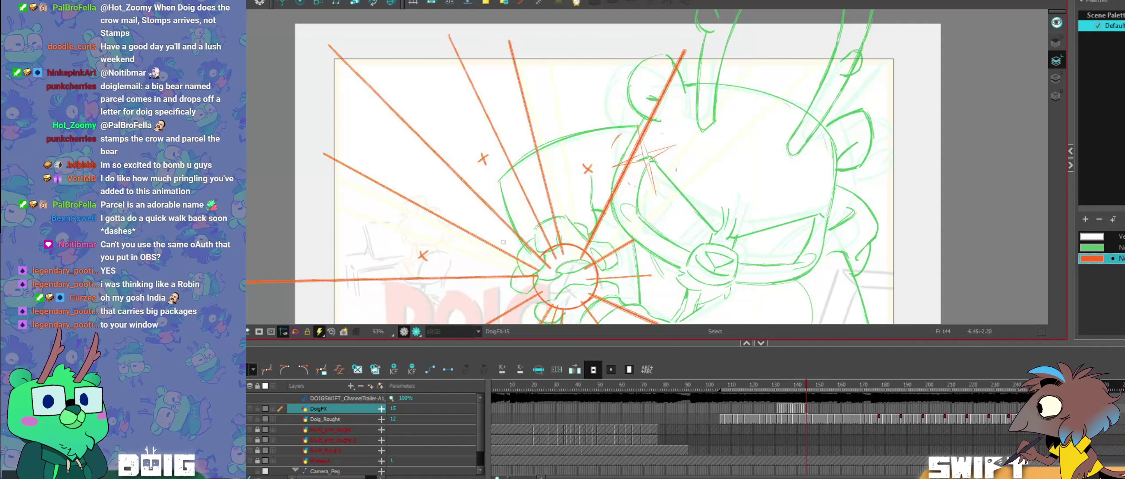
drag(567, 278, 567, 276)
drag(759, 28, 773, 38)
click(791, 63)
key(comma)
key(comma)
key(period)
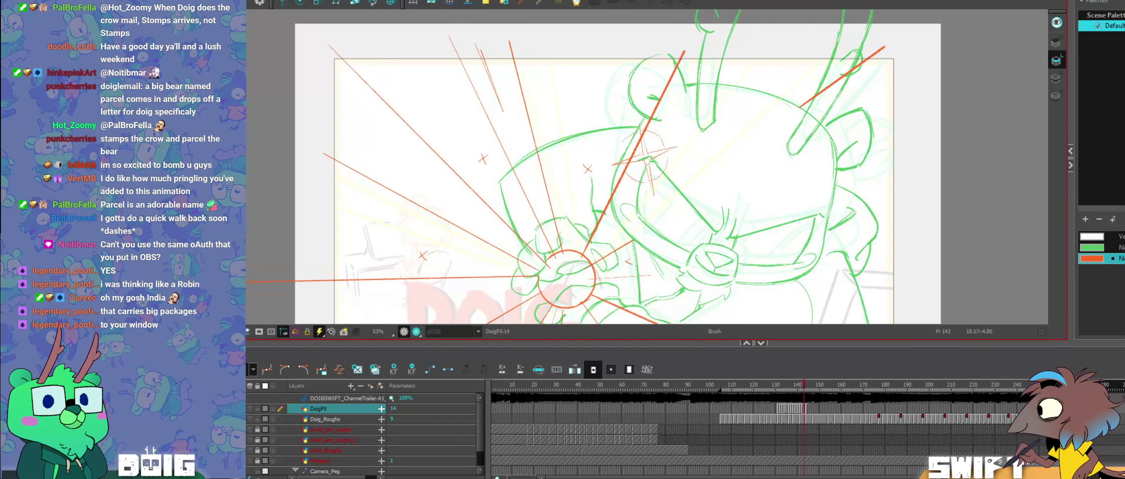
key(period)
key(comma)
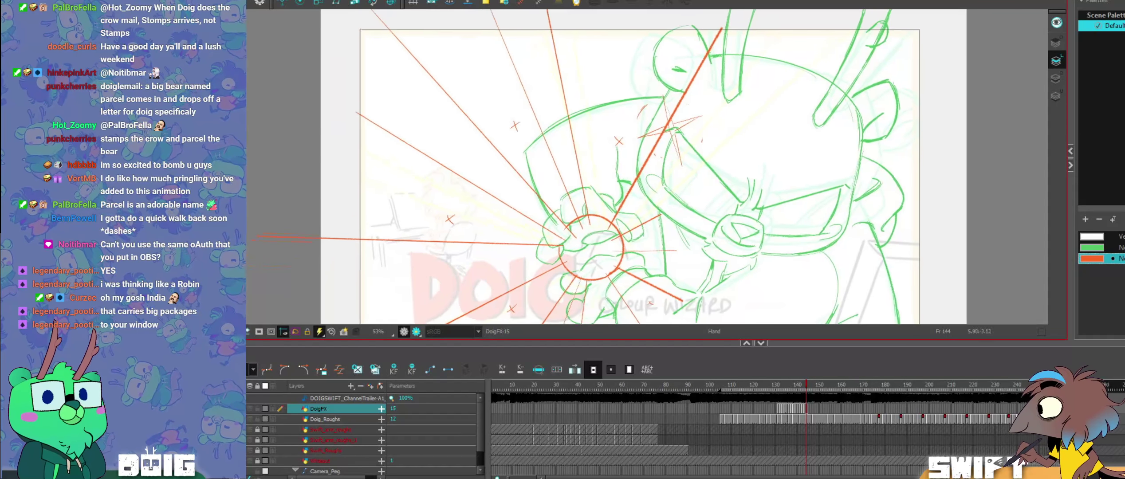
key(period)
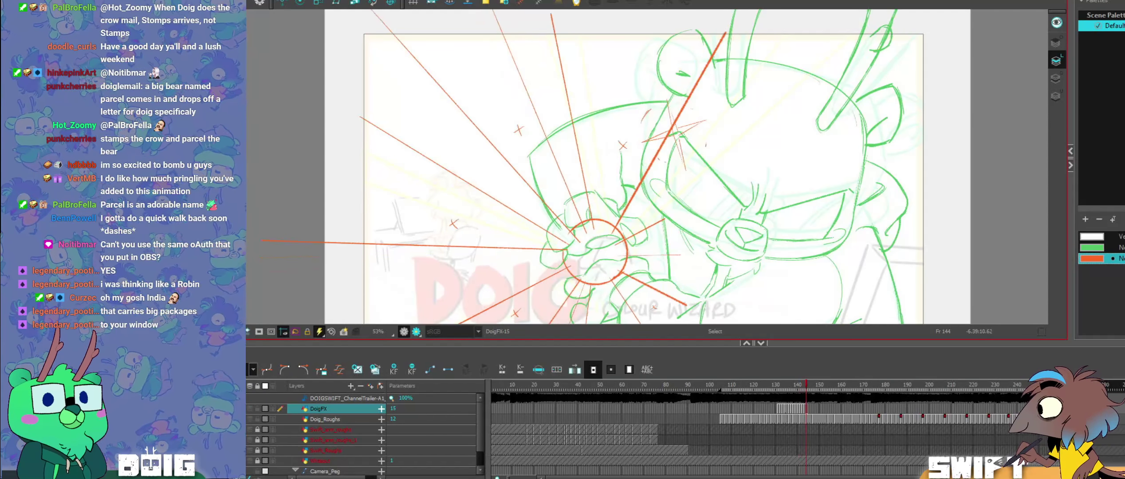
Step: Shift the steep ray above the orb slightly left on frame 144 and compare it with frame 143
click(568, 96)
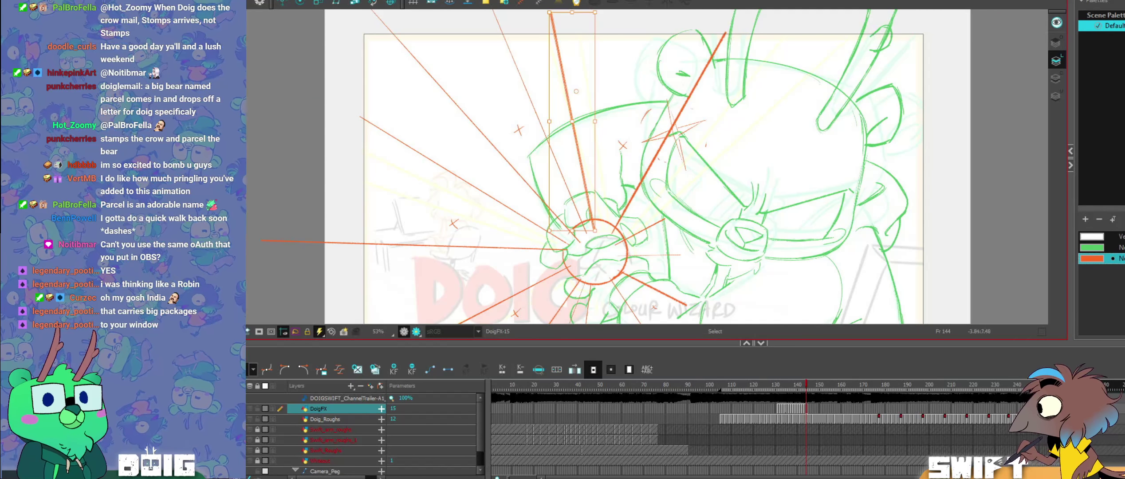
key(Delete)
click(568, 94)
key(Delete)
key(alt+b)
key(comma)
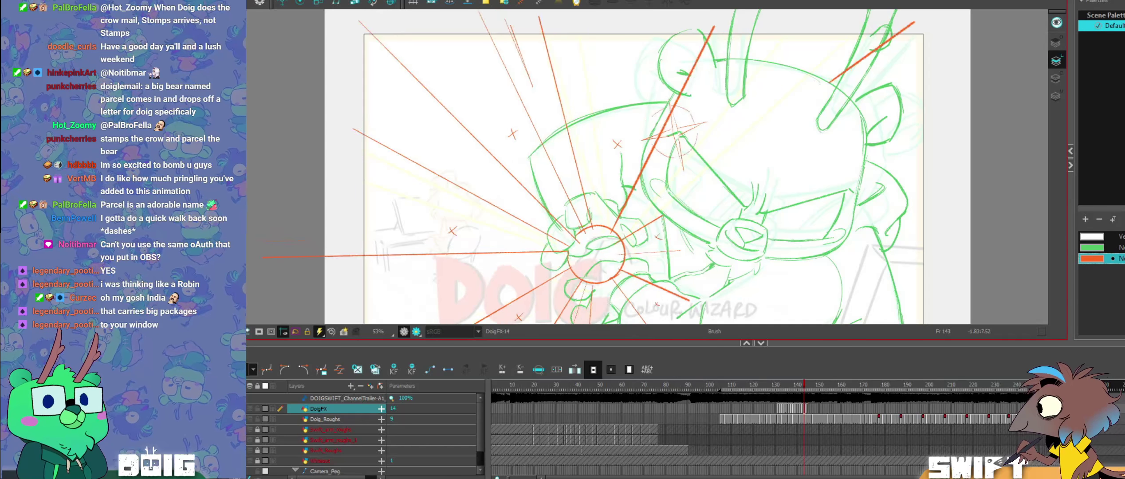
key(period)
key(comma)
key(period)
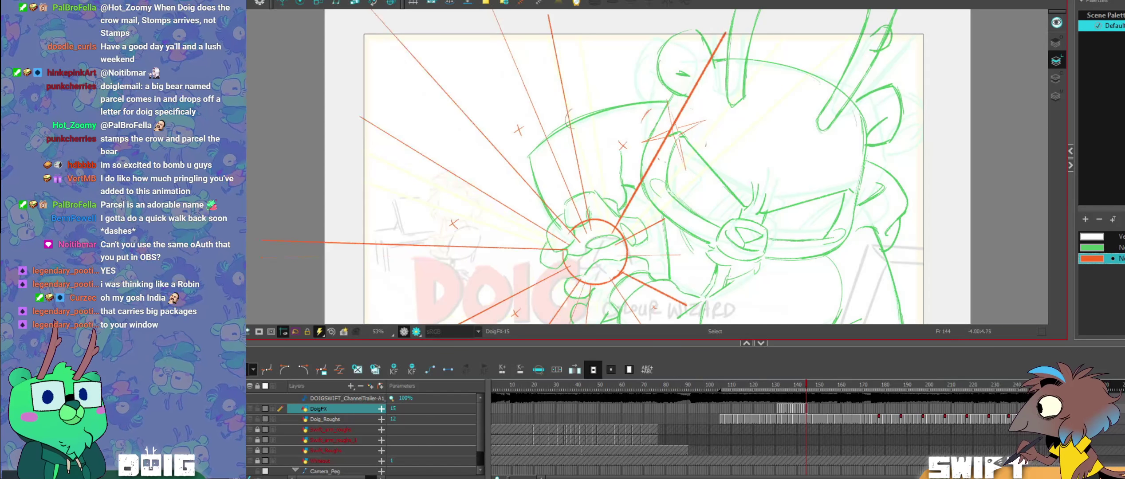
Step: Refine the steep ray above the orb on frame 144, including its inner end near the circle
click(571, 128)
key(Delete)
click(587, 211)
key(Delete)
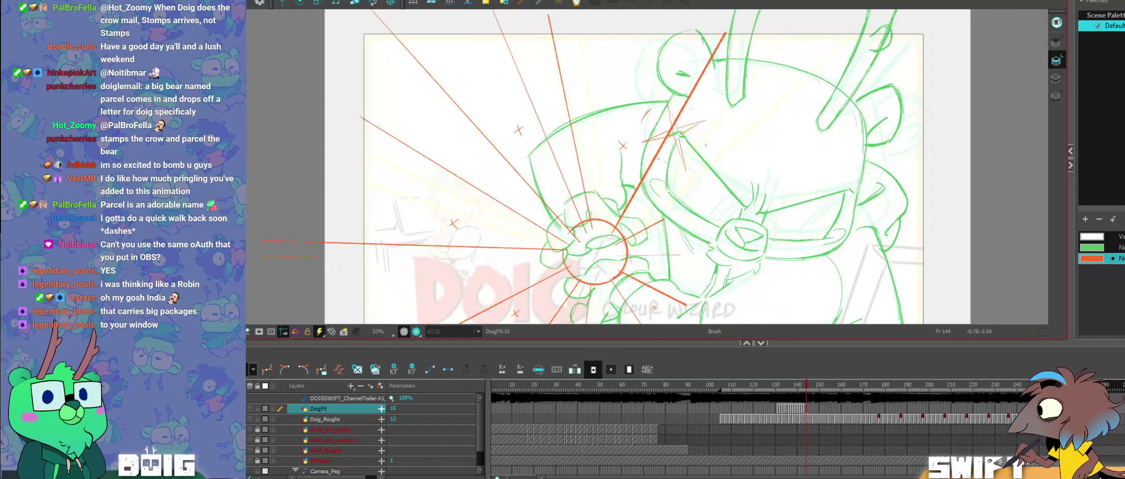
Step: Flip through frames 142 to 144 to check how the steep ray above the orb moves
key(comma)
key(comma)
key(period)
key(period)
key(comma)
key(comma)
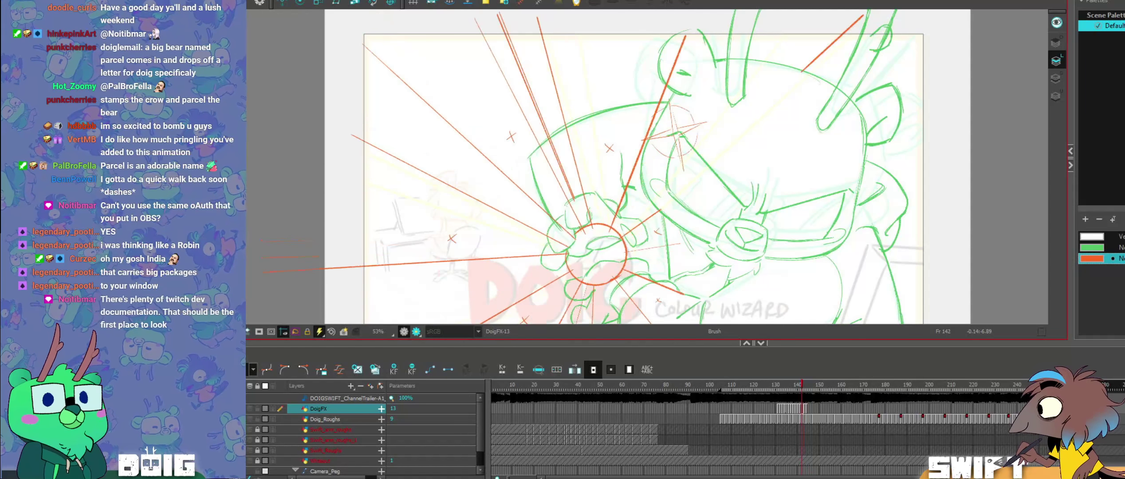
key(period)
key(period)
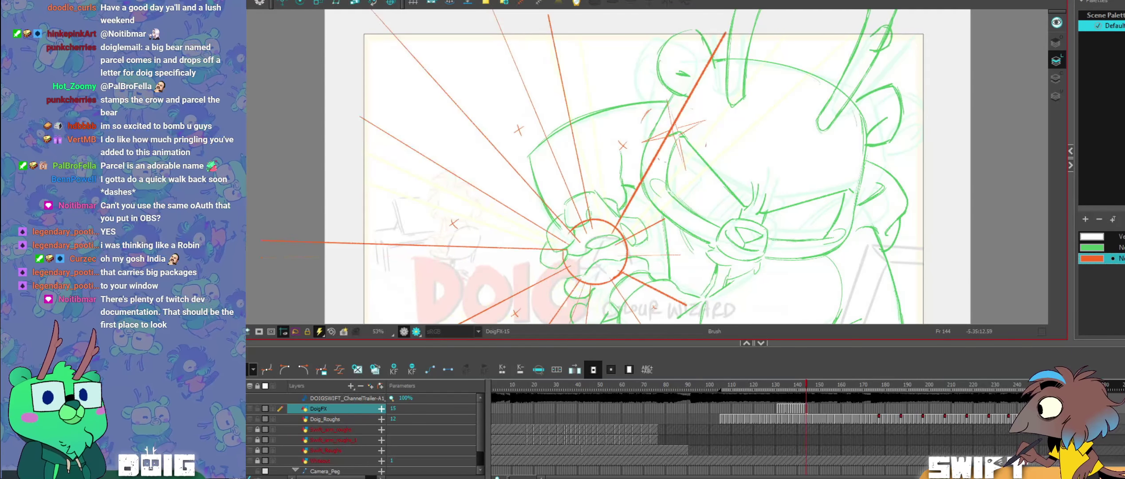
Step: Swing the outer end of the steep ray above the orb further left on frame 144
click(557, 48)
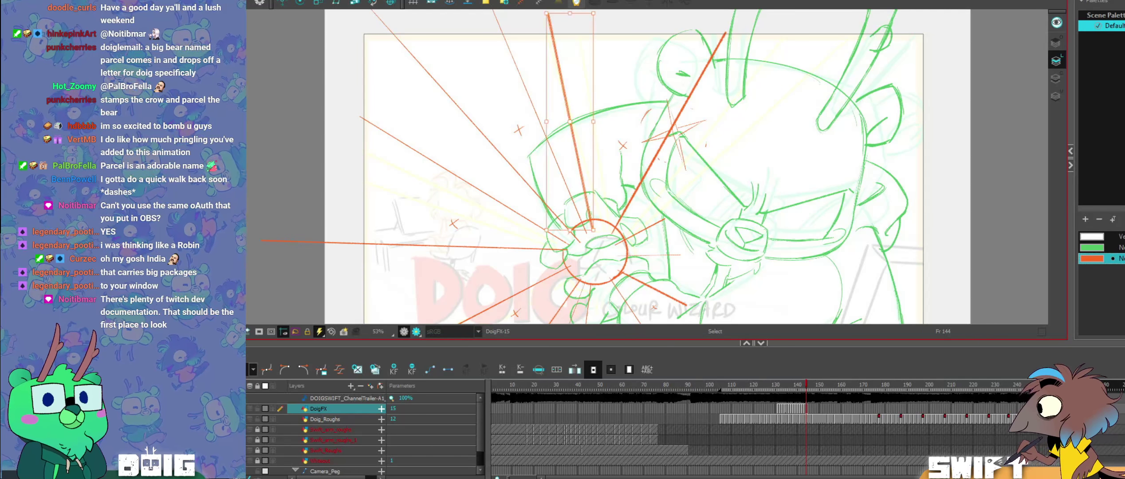
drag(547, 13, 540, 15)
key(alt+b)
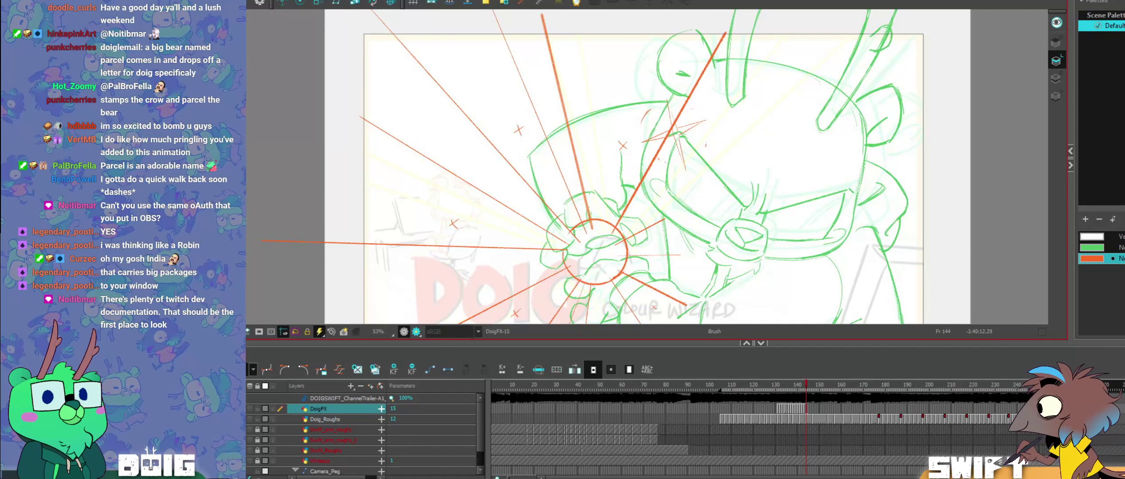
key(ctrl+z)
Step: Flip repeatedly through frames 142 to 144 to check the spacing of the rays above the orb
key(comma)
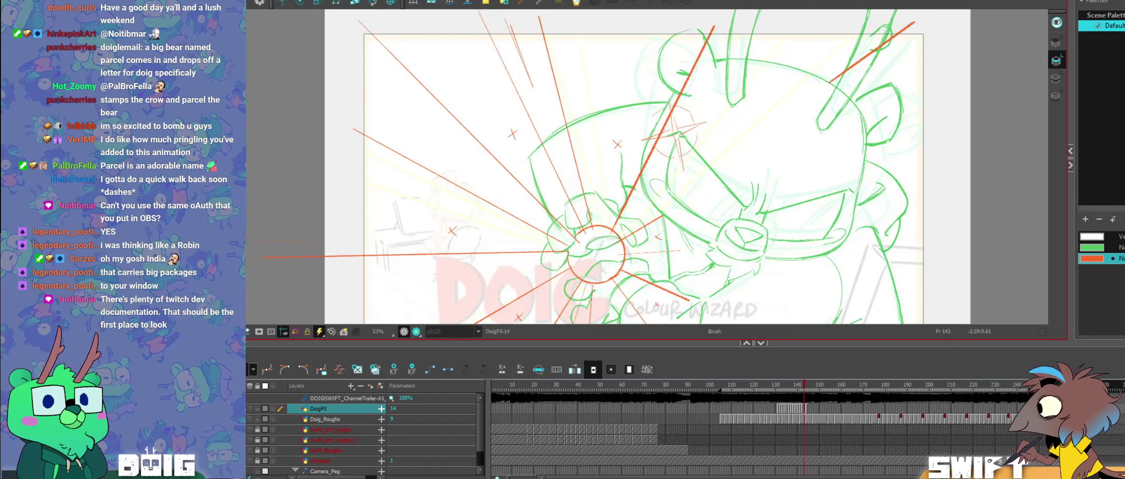
key(period)
key(comma)
key(comma)
key(period)
key(period)
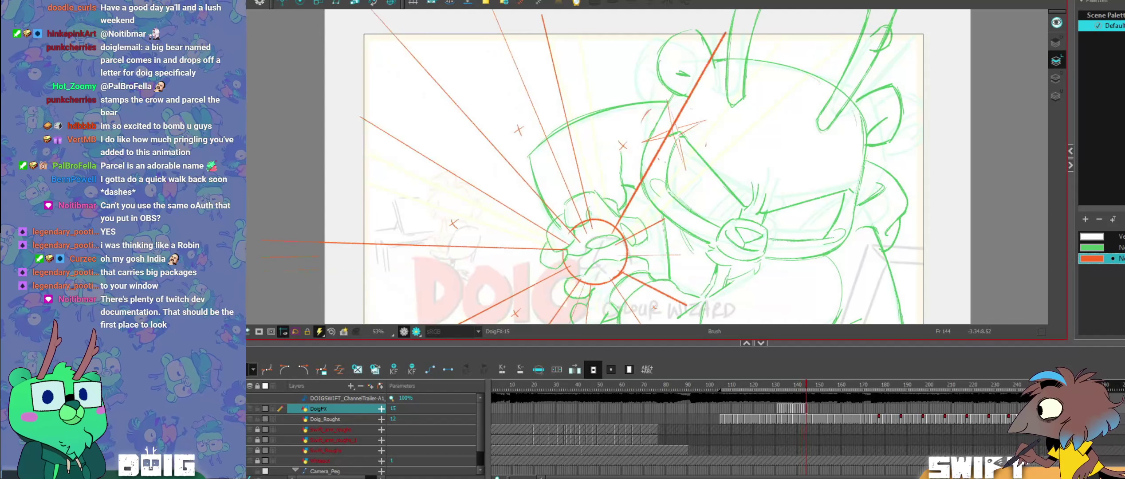
key(comma)
key(comma)
key(period)
key(period)
key(comma)
key(comma)
key(period)
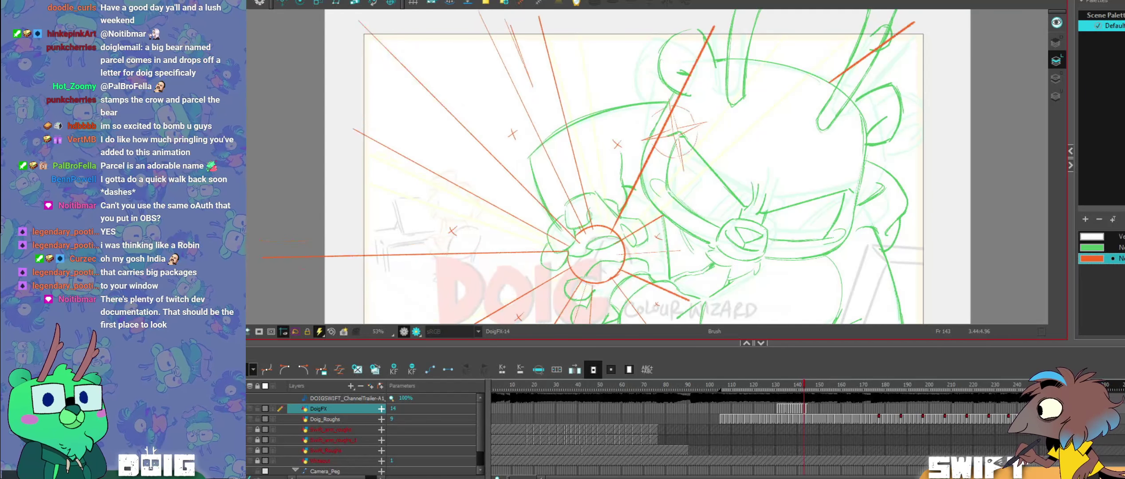
key(comma)
key(comma)
Step: Swing the outer end of the slanted ray below the orb to the left on frame 144
drag(631, 245, 661, 157)
key(period)
key(period)
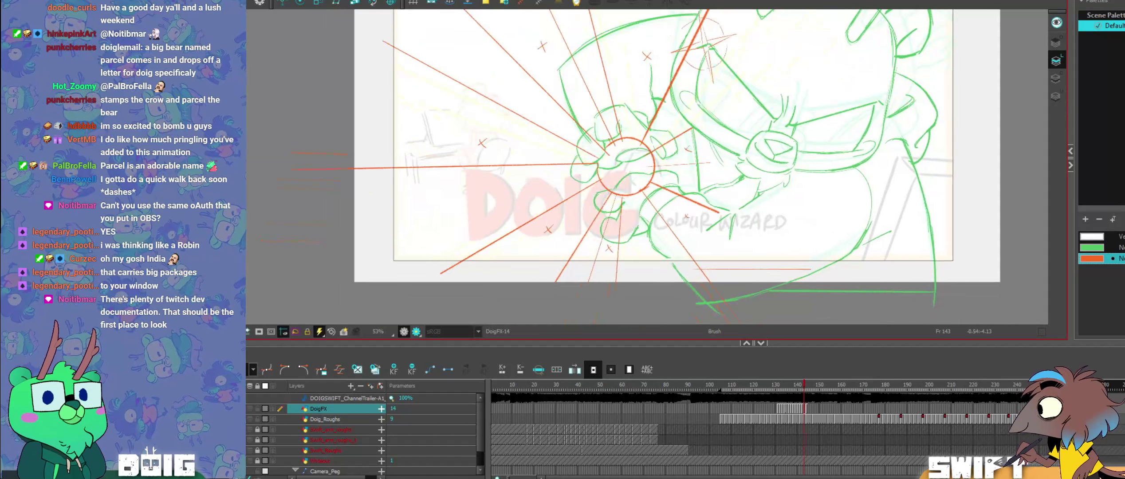
key(period)
key(alt+s)
click(592, 255)
drag(578, 288, 561, 286)
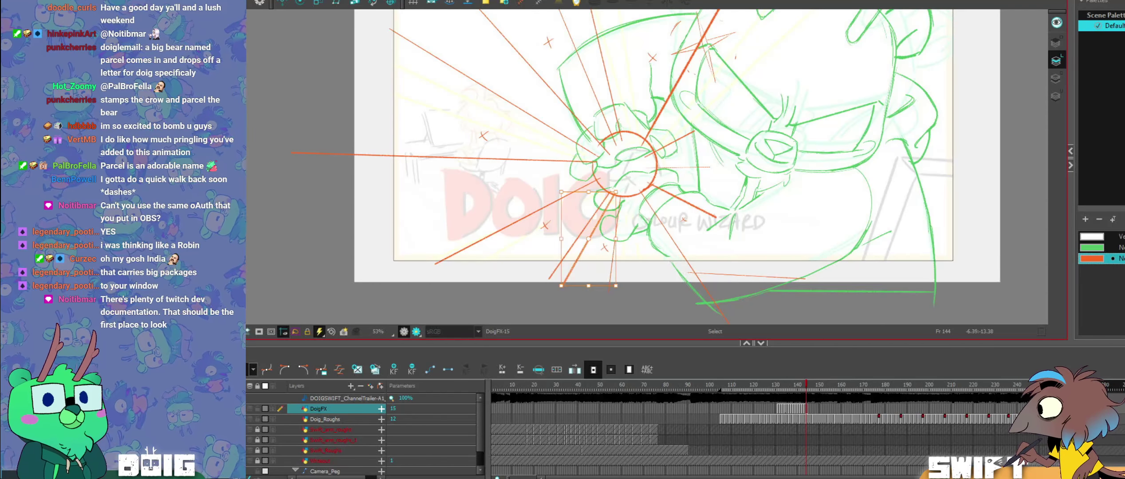
key(alt+b)
Step: Flip through frames 142 to 144 to check the motion of the rays below the orb
key(comma)
key(comma)
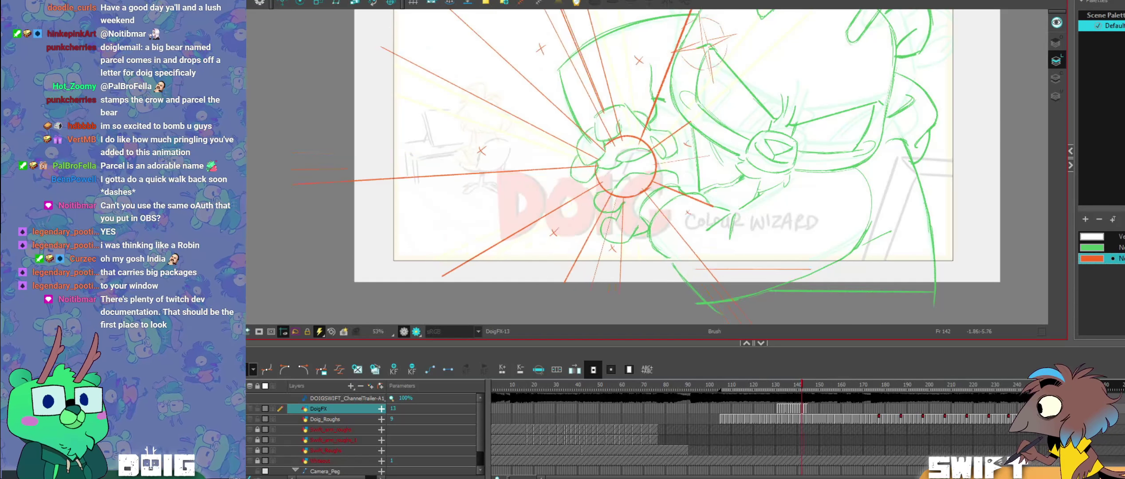
key(period)
key(period)
key(comma)
key(comma)
key(period)
key(period)
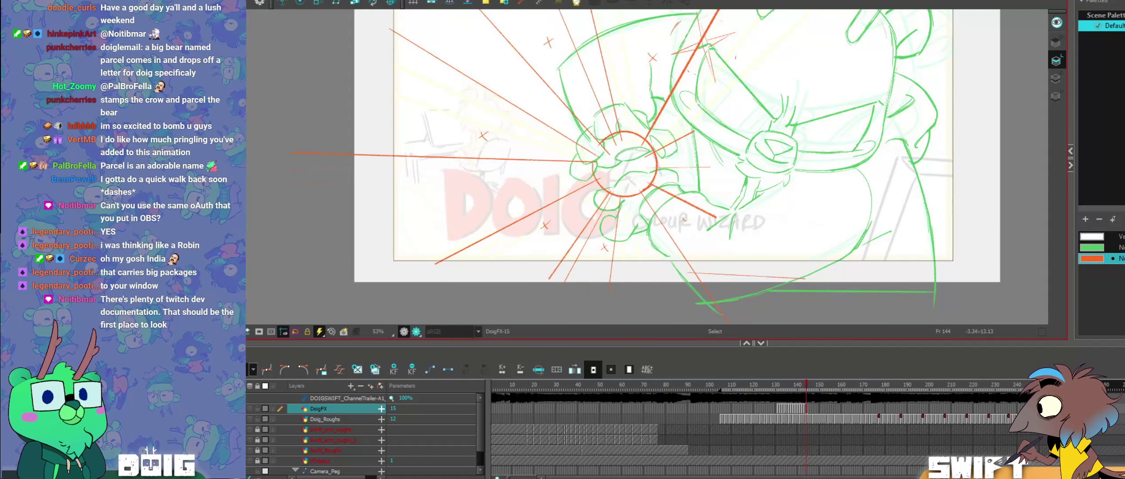
Step: Nudge the outer end of the nearly vertical ray below the orb slightly left on frame 144 and compare neighbouring frames
key(alt+s)
click(611, 279)
drag(606, 295, 603, 293)
key(alt+b)
key(comma)
key(comma)
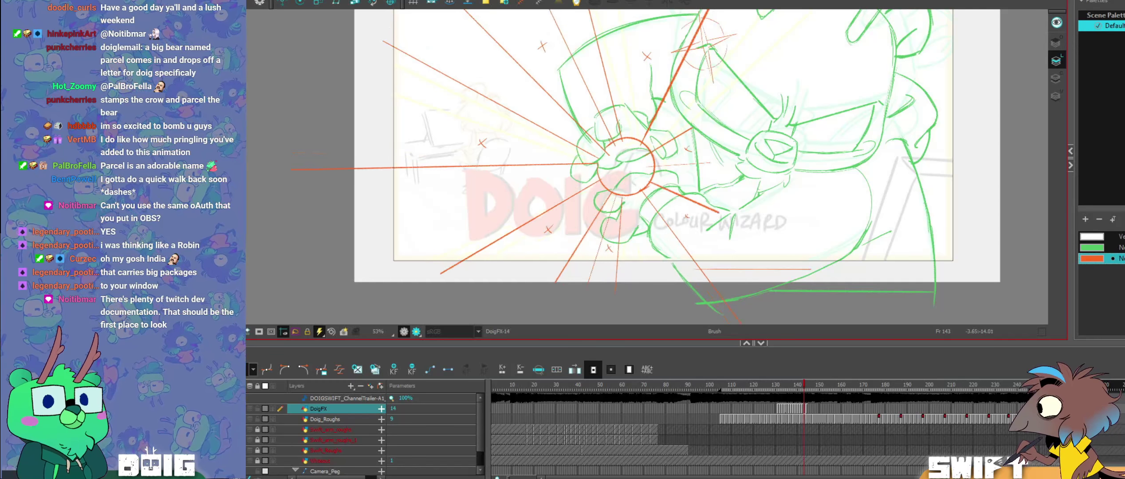
key(period)
key(period)
Step: Move the outer end of the long lower-left ray slightly left and up on frame 144
click(522, 219)
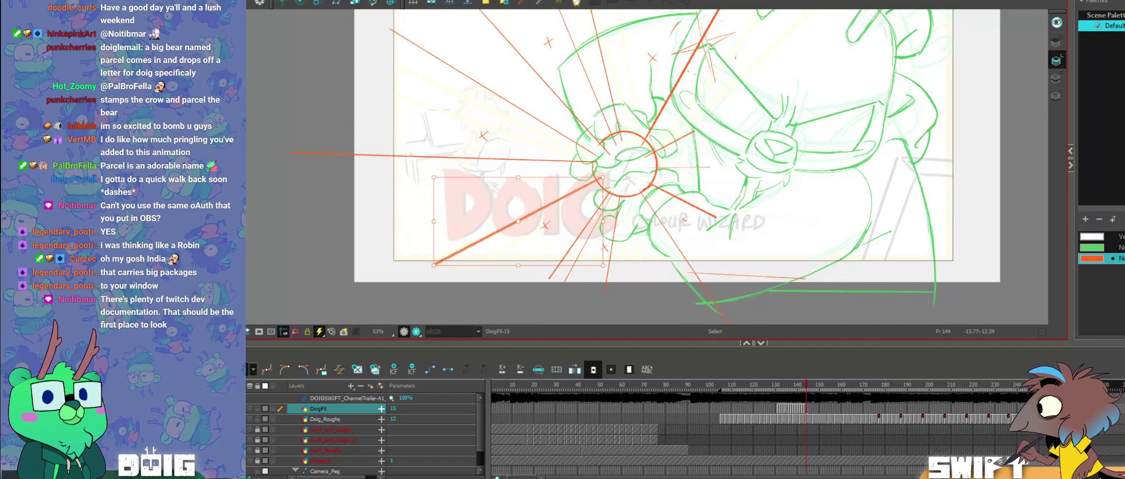
drag(435, 264, 427, 258)
key(alt+b)
Step: Flip through frames 142 to 144 to review the motion of all the rays around the orb
drag(682, 175, 667, 207)
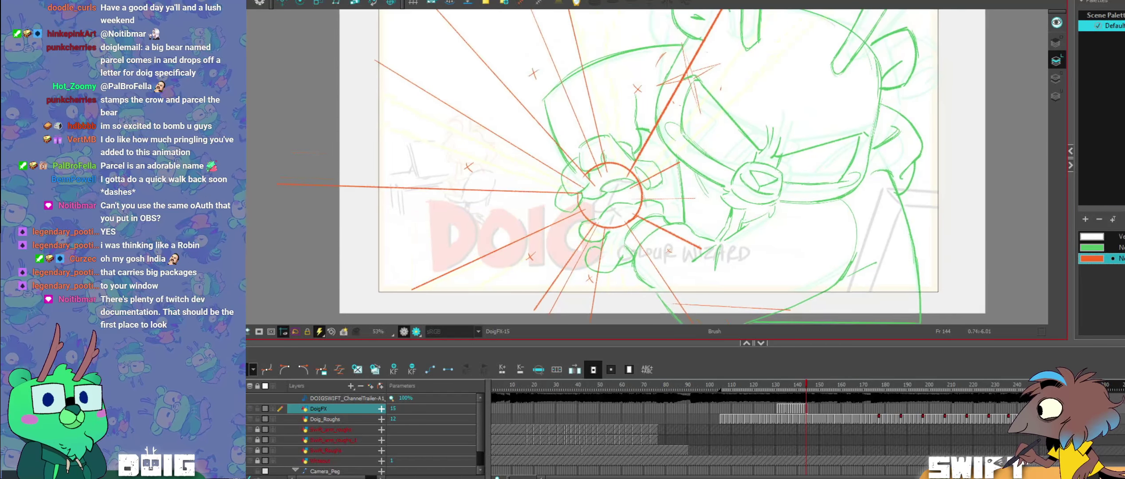
key(comma)
key(comma)
key(period)
key(period)
key(comma)
key(comma)
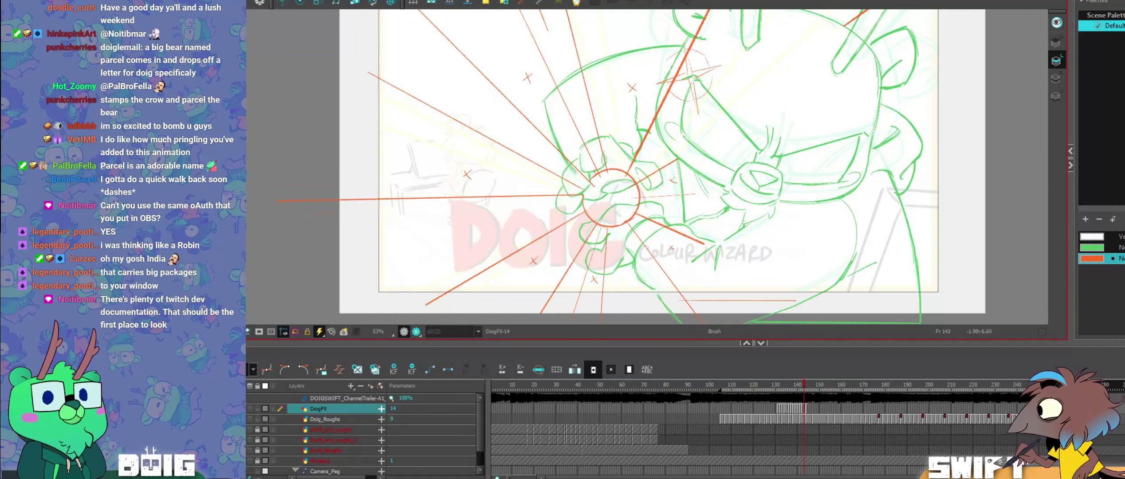
key(period)
key(period)
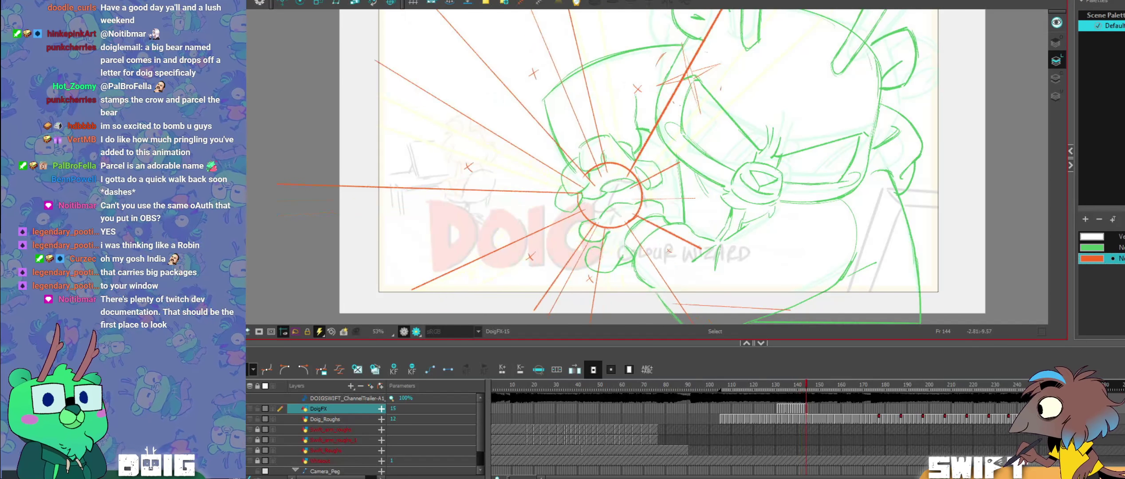
Step: Move the small cross mark below the orb slightly left on frame 144
click(598, 280)
drag(578, 271, 595, 294)
drag(590, 280, 604, 216)
click(604, 259)
click(597, 278)
key(ctrl+z)
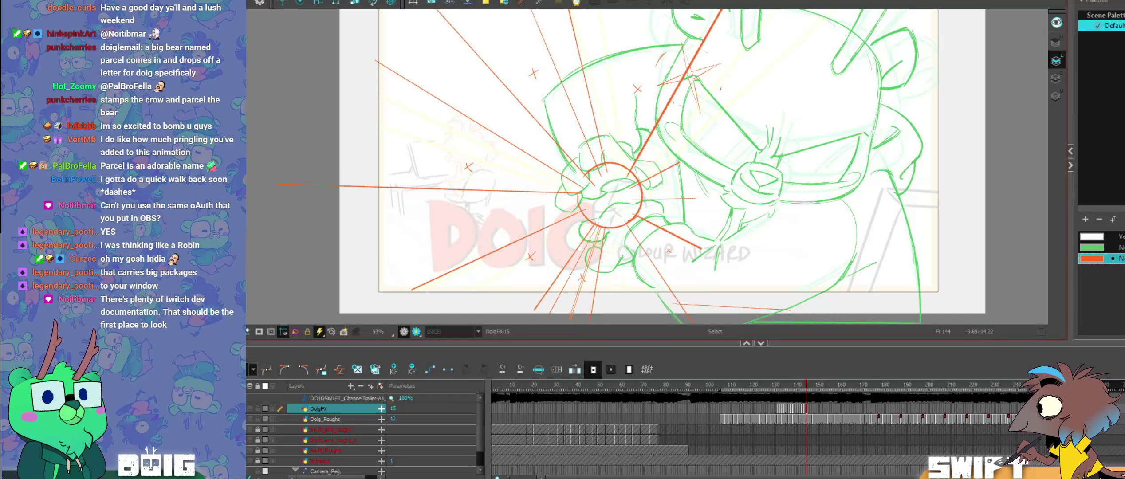
Step: Draw a thin ray running steeply down and right from the orb's underside on frame 144 and compare neighbouring frames
key(alt+b)
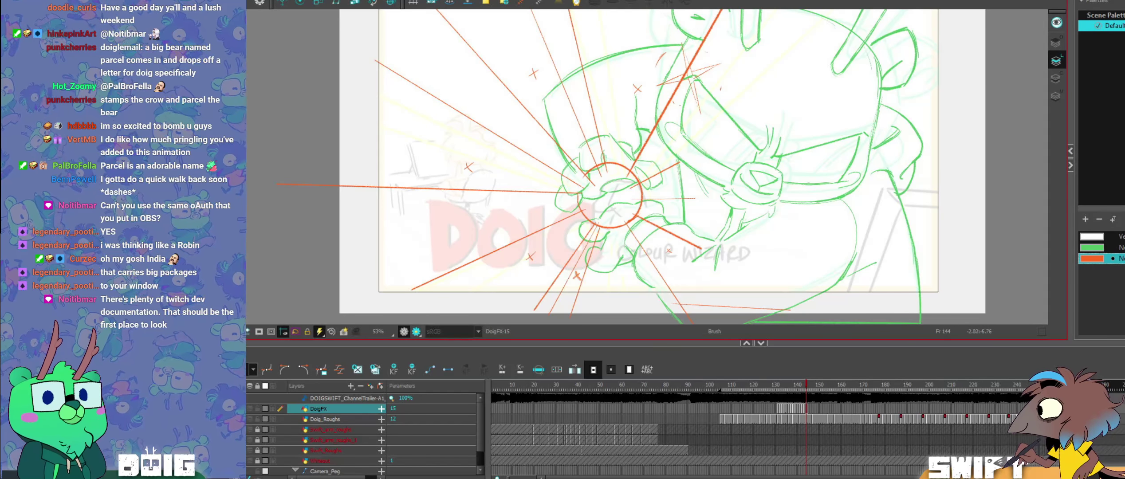
key(alt+b)
click(648, 256)
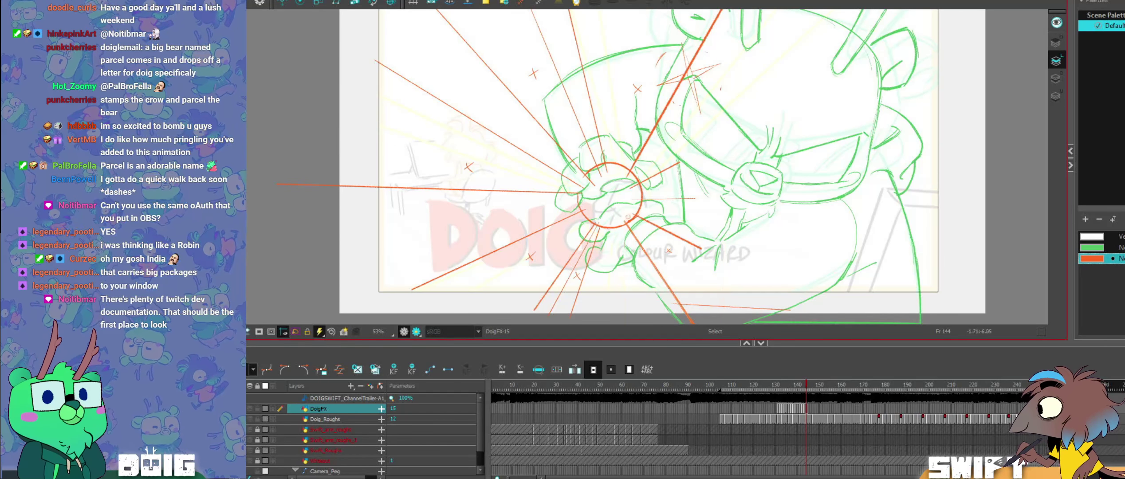
drag(732, 219, 724, 247)
key(alt+b)
key(comma)
key(comma)
key(period)
key(period)
key(comma)
key(period)
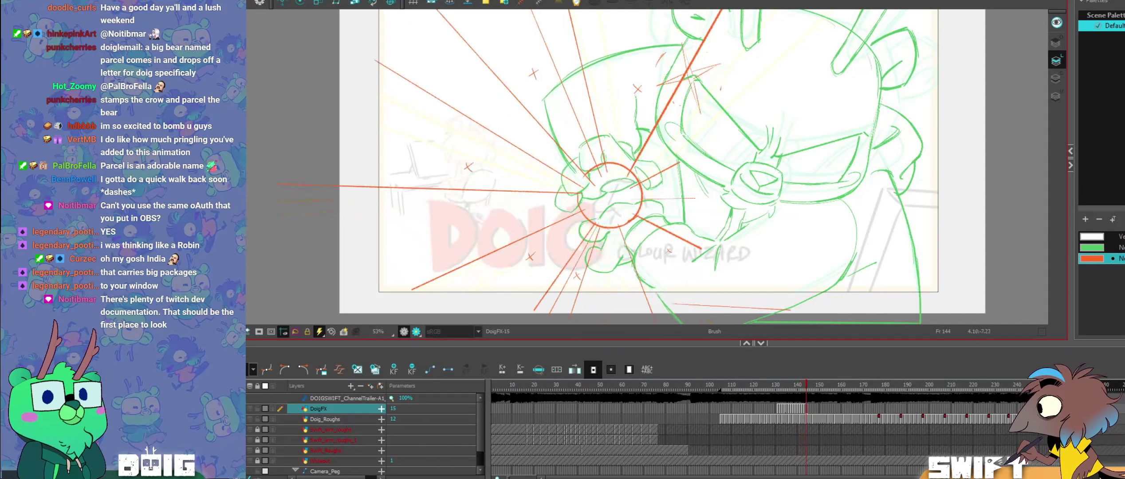
Step: Rotate the thick lower-right ray so its outer end sits lower on frame 144 and compare it with frame 142
click(678, 237)
drag(704, 251, 710, 268)
click(725, 264)
key(comma)
key(comma)
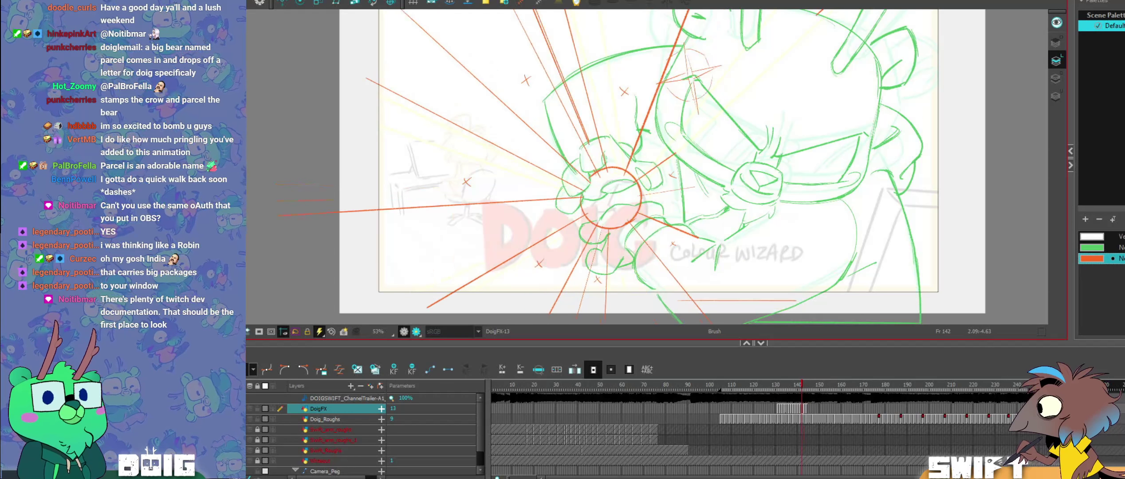
key(period)
key(period)
Step: Tilt the short horizontal ray right of the orb slightly downward on frame 144 and check it against the previous frames
key(alt+s)
click(683, 198)
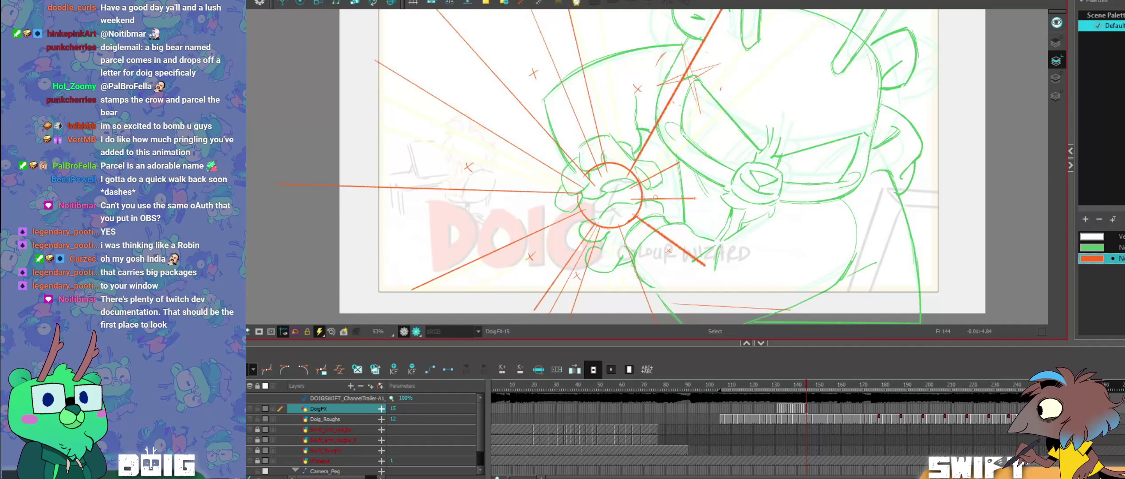
drag(701, 210, 697, 228)
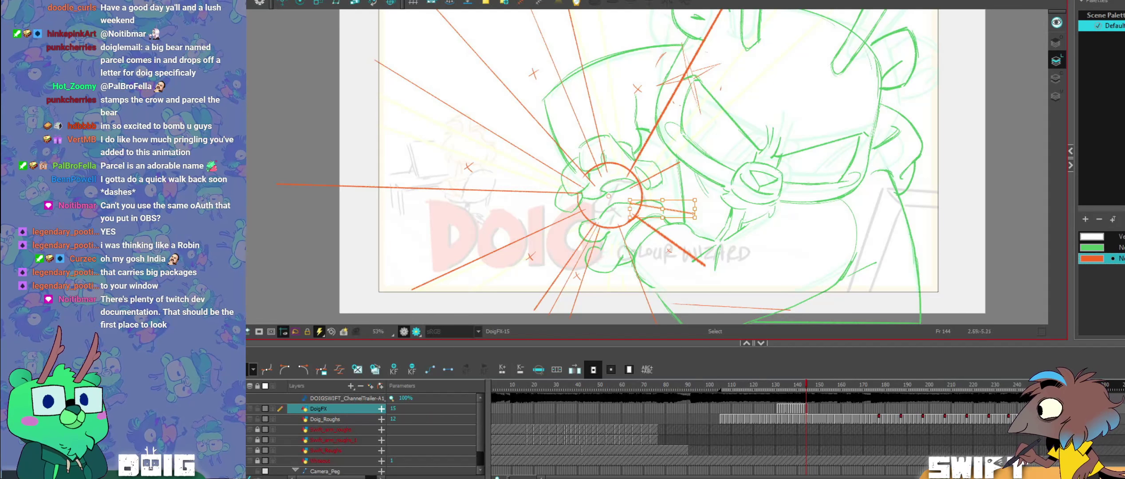
key(alt+b)
key(comma)
key(comma)
key(period)
key(period)
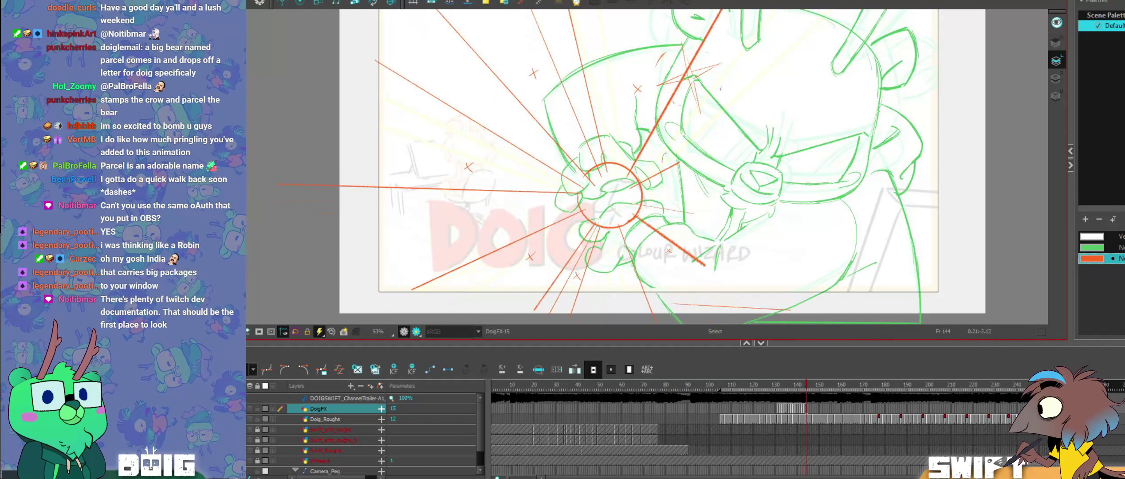
Step: Adjust the angle of the short upper-right ray beside the orb on frame 144, comparing it with frame 143
mouse_move(630, 189)
mouse_down()
mouse_move(680, 162)
mouse_move(695, 177)
mouse_up()
key(alt+b)
key(comma)
key(period)
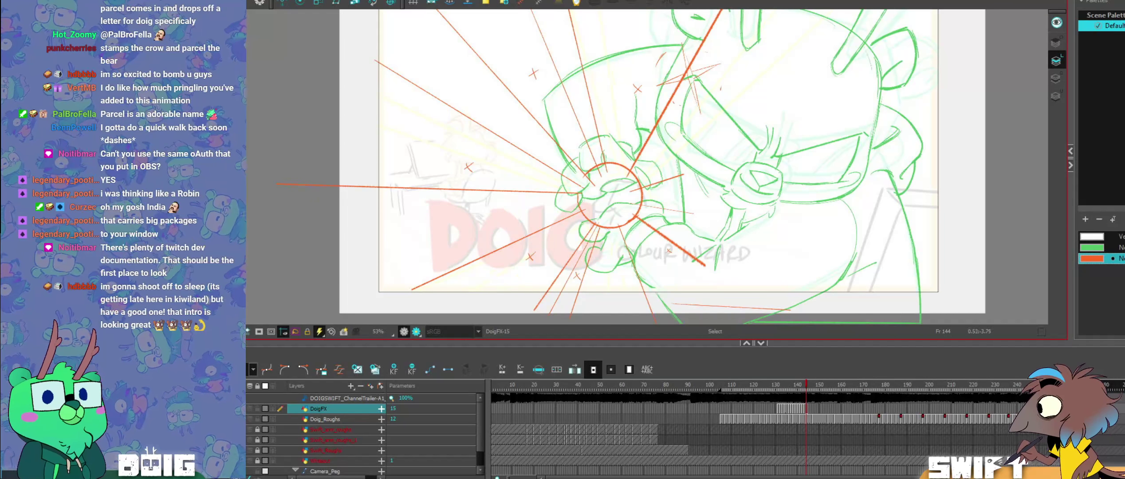
key(comma)
key(period)
key(comma)
key(period)
drag(667, 181, 669, 177)
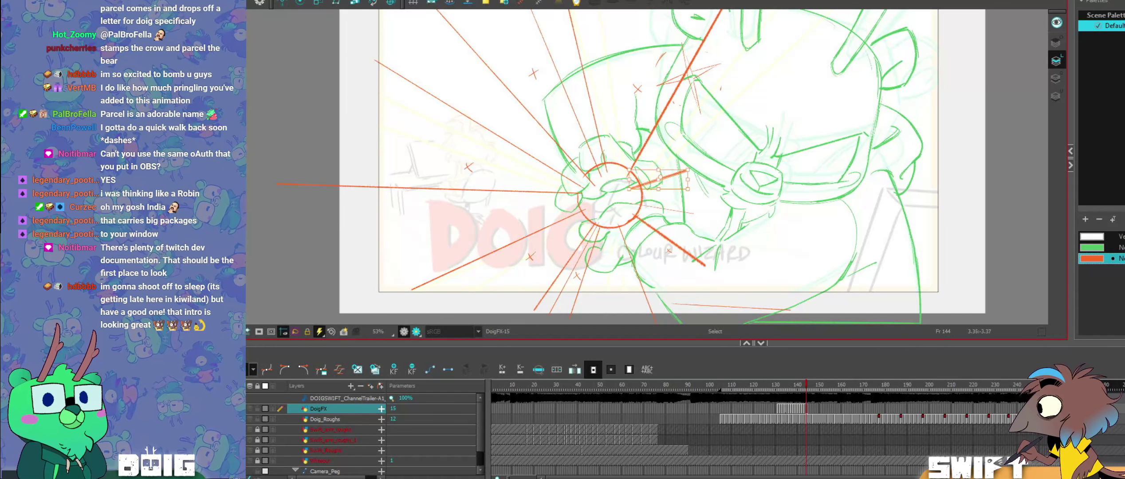
key(Delete)
key(alt+b)
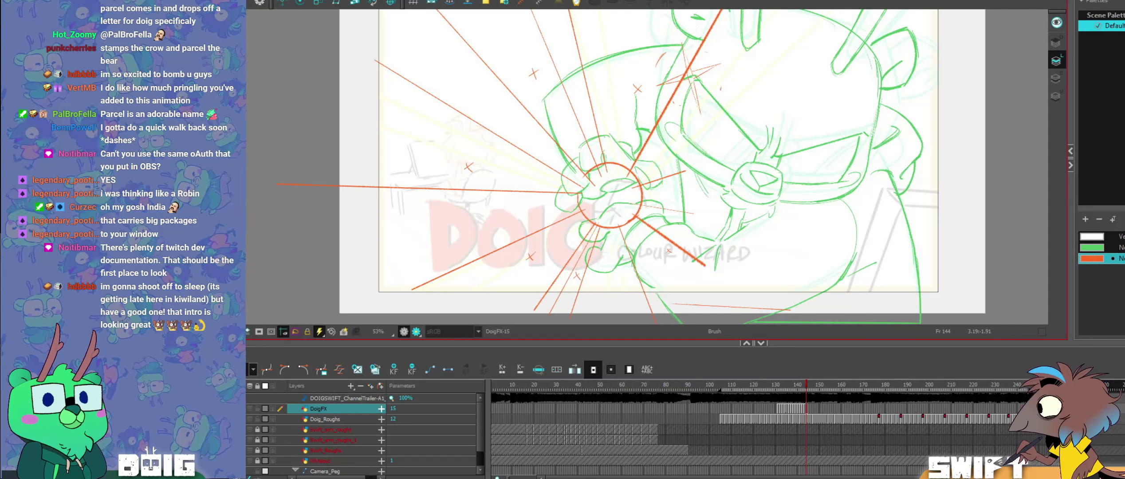
Step: Flip through frames 142 to 144 to check the motion of the short rays right of the orb
key(comma)
key(comma)
key(period)
key(period)
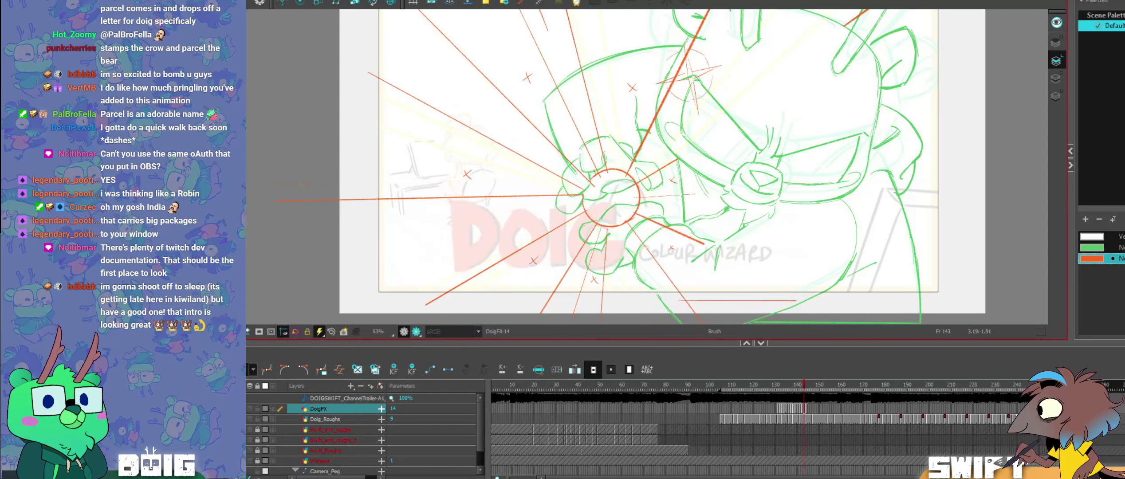
key(comma)
key(period)
key(comma)
key(period)
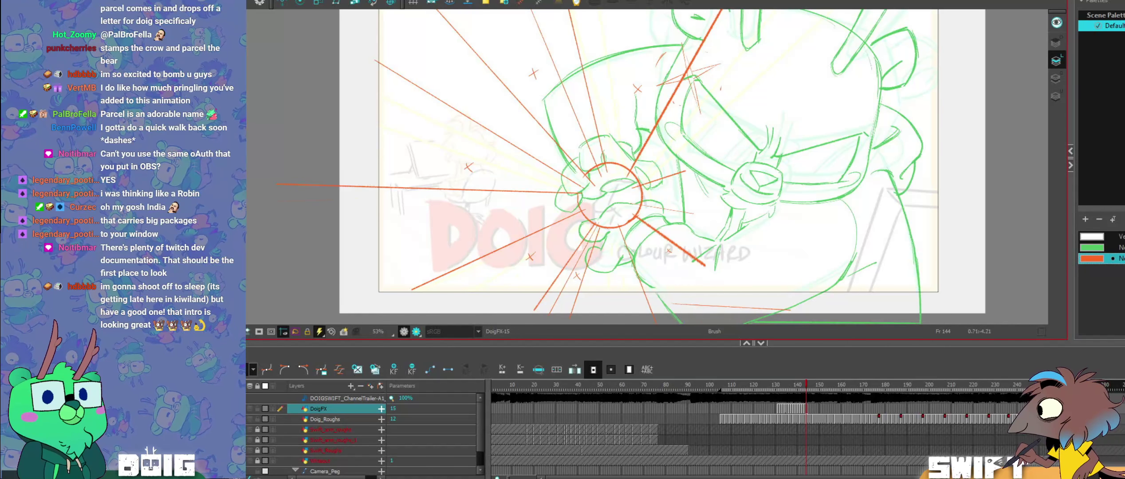
Step: Draw a small cross mark between the short rays right of the orb on frame 144, matching the preceding frames
key(comma)
key(comma)
key(period)
key(period)
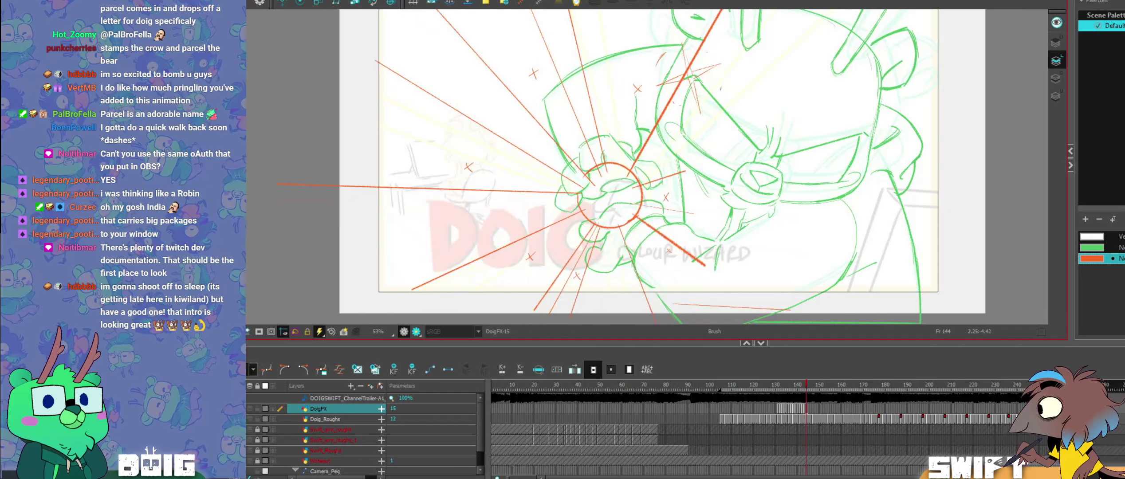
key(comma)
key(period)
key(comma)
key(period)
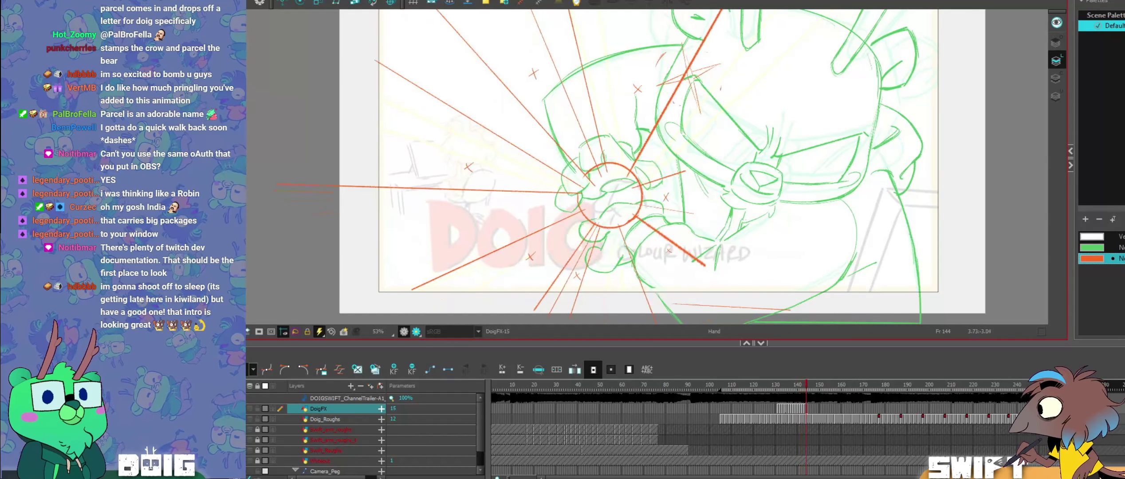
Step: Draw the short outer segment of the upper-right ray beyond the character's ear on frame 144 and compare frames 142 to 144
drag(745, 175, 725, 247)
key(comma)
key(comma)
key(period)
key(period)
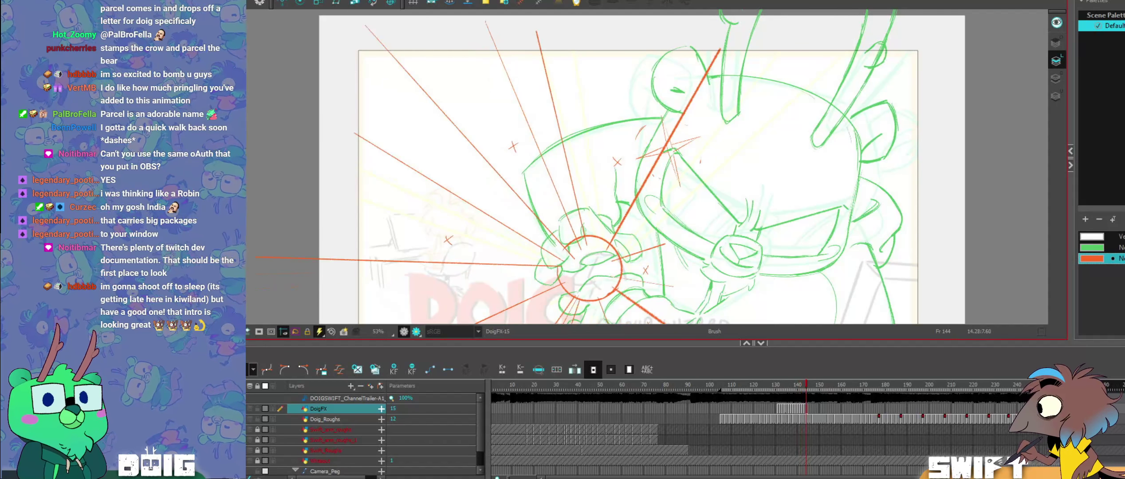
drag(893, 107, 949, 82)
key(comma)
key(comma)
key(period)
key(period)
key(comma)
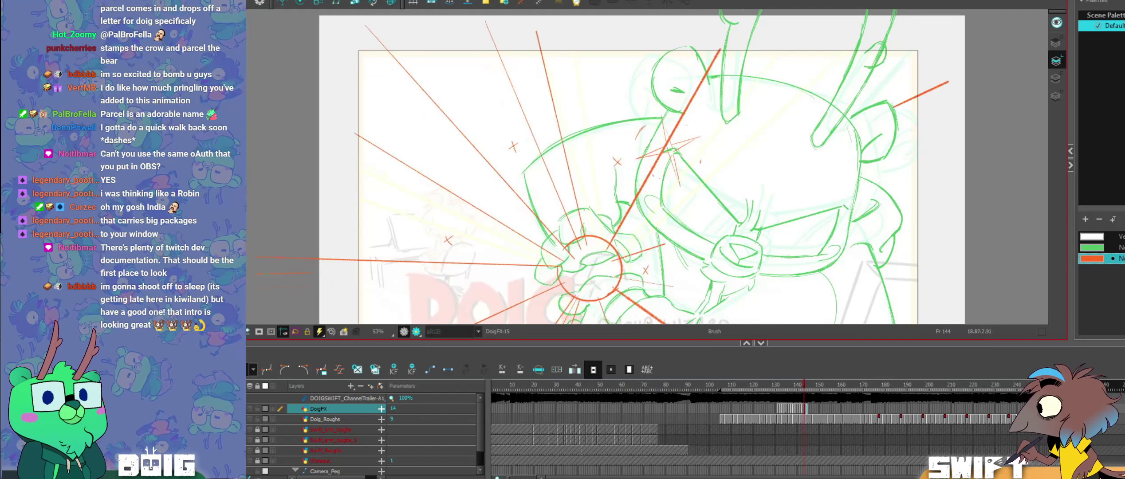
key(comma)
key(period)
key(period)
key(comma)
key(comma)
key(period)
key(period)
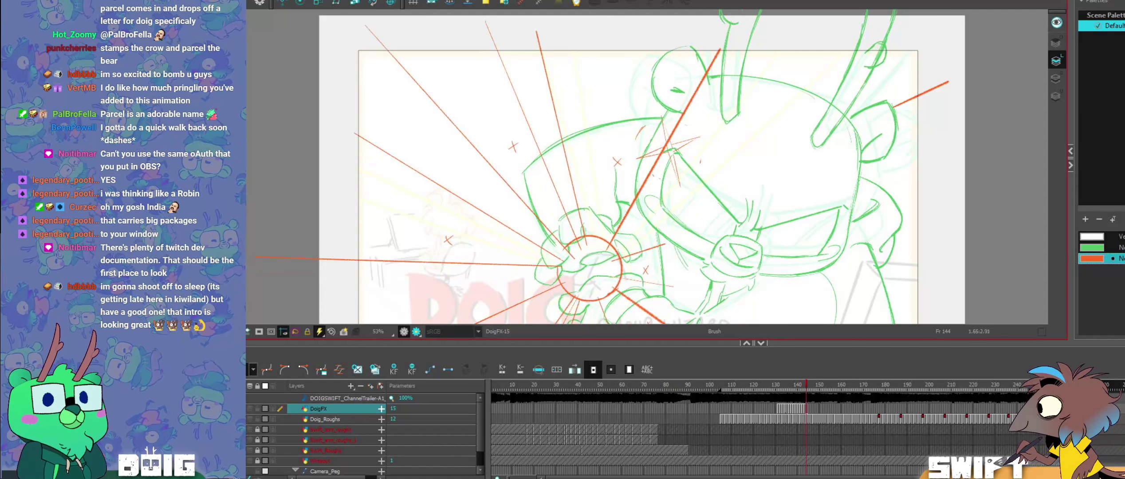
Step: Rotate the long thick ray above the orb so its outer end moves right on frame 144 and review the preceding frames
key(alt+s)
click(638, 195)
drag(664, 149, 589, 271)
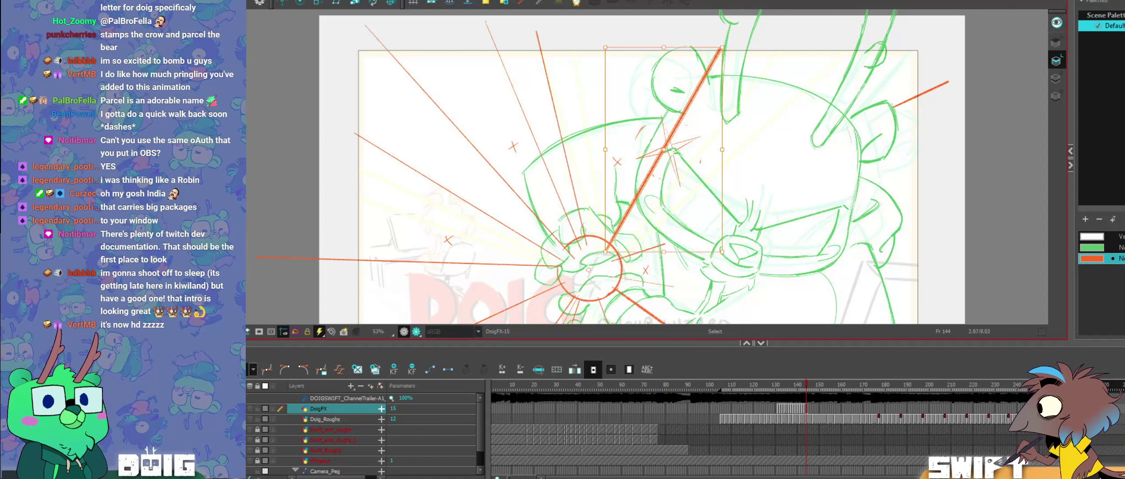
drag(727, 43, 745, 48)
key(alt+b)
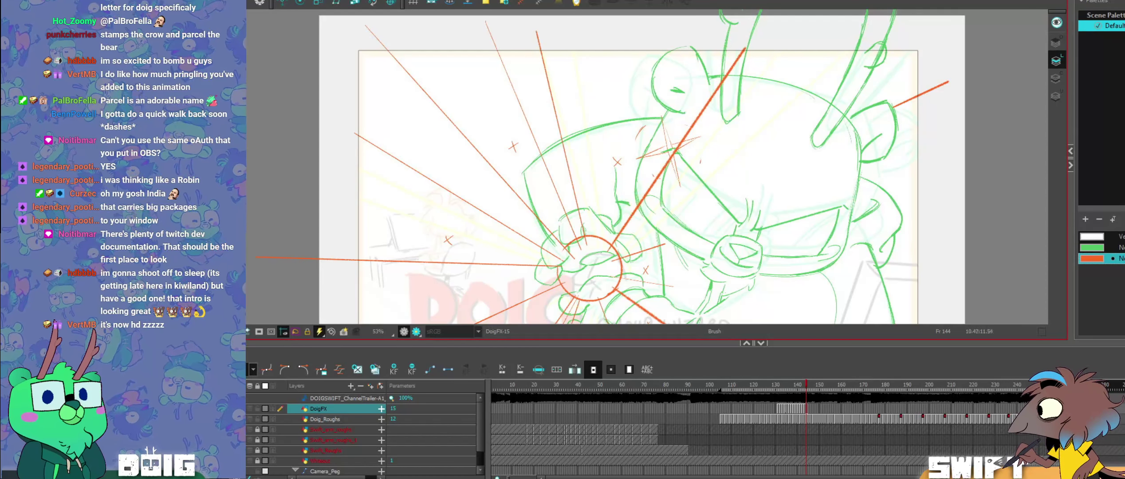
key(comma)
key(comma)
key(period)
key(period)
key(comma)
key(comma)
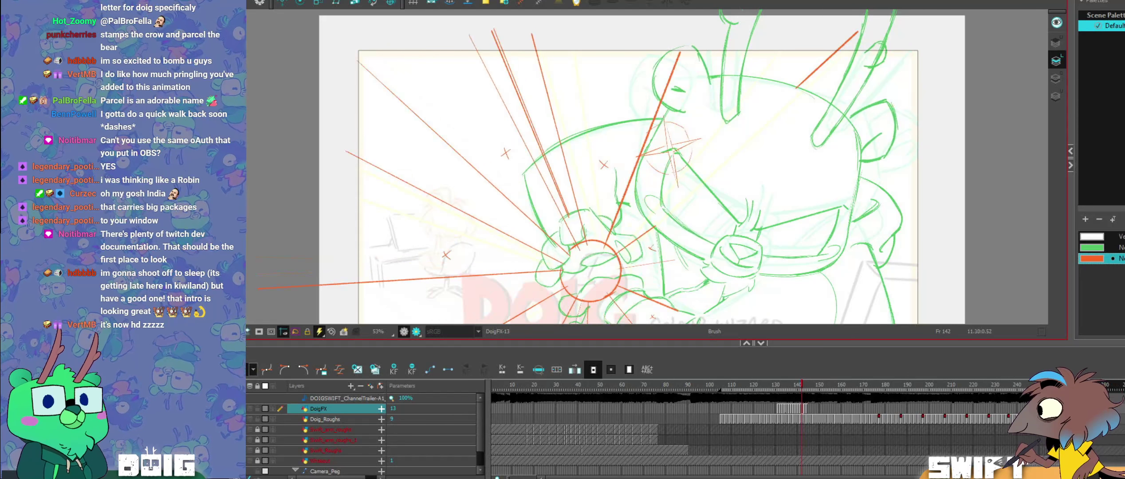
key(period)
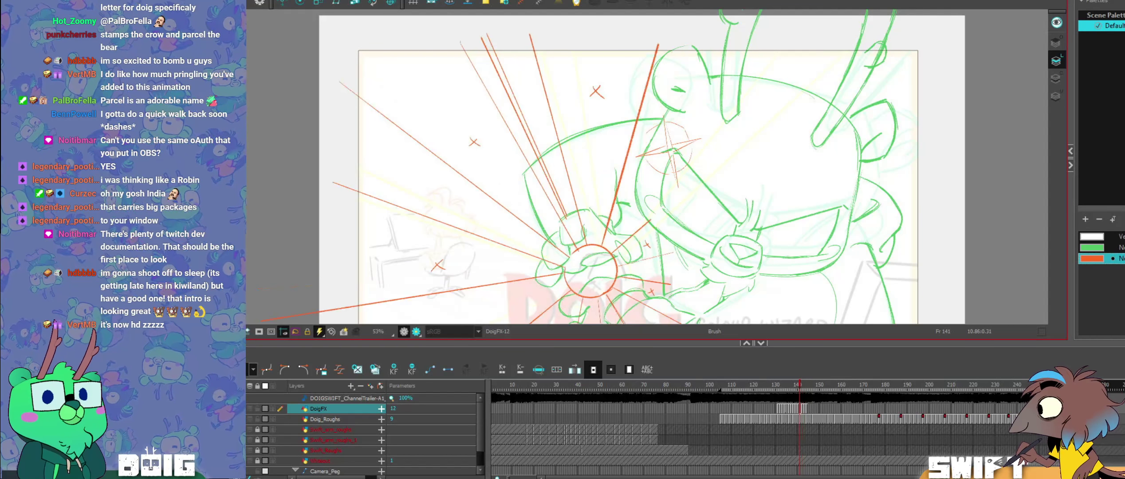
key(period)
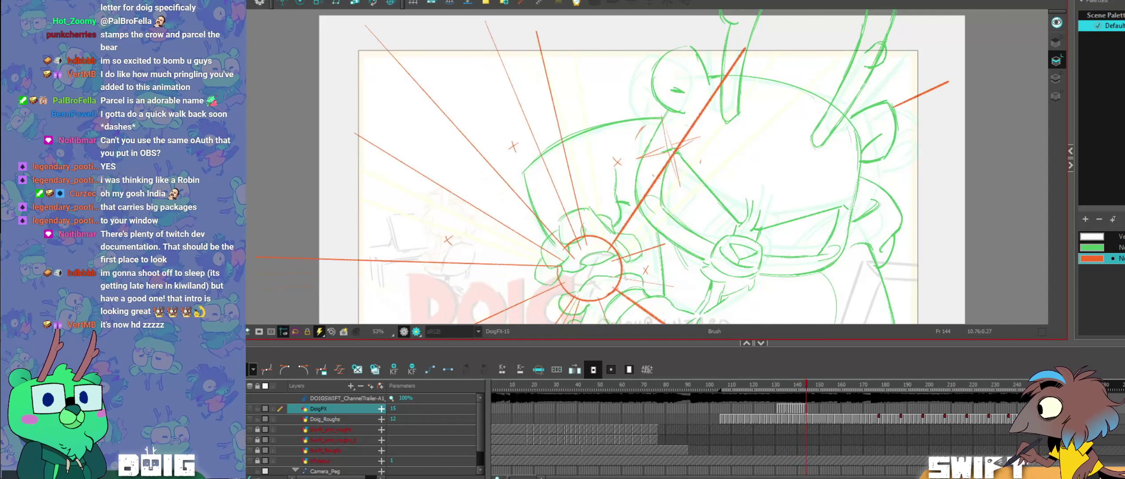
Step: Draw two thin, nearly vertical rays rising from the top of the orb on frame 144
drag(588, 237, 556, 29)
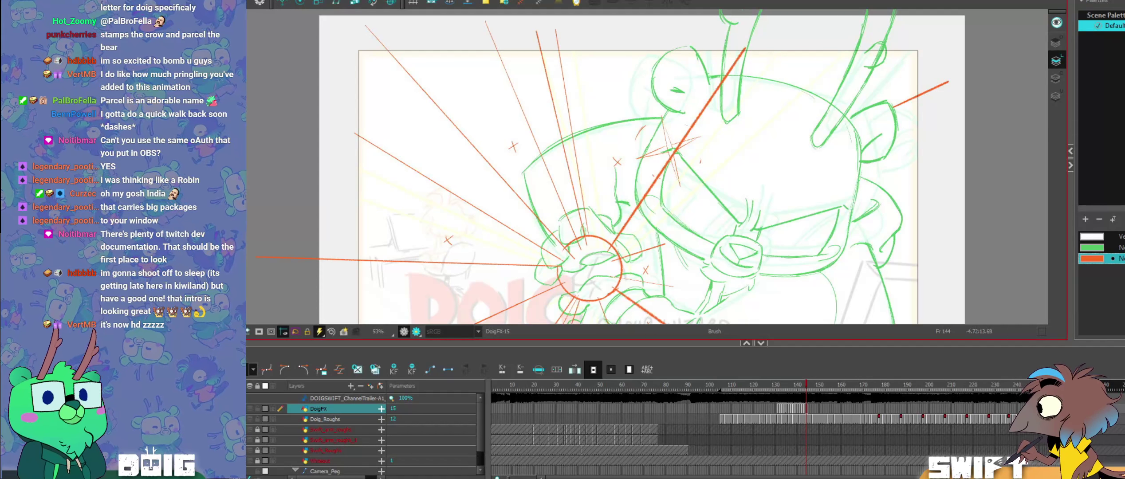
drag(590, 232, 570, 20)
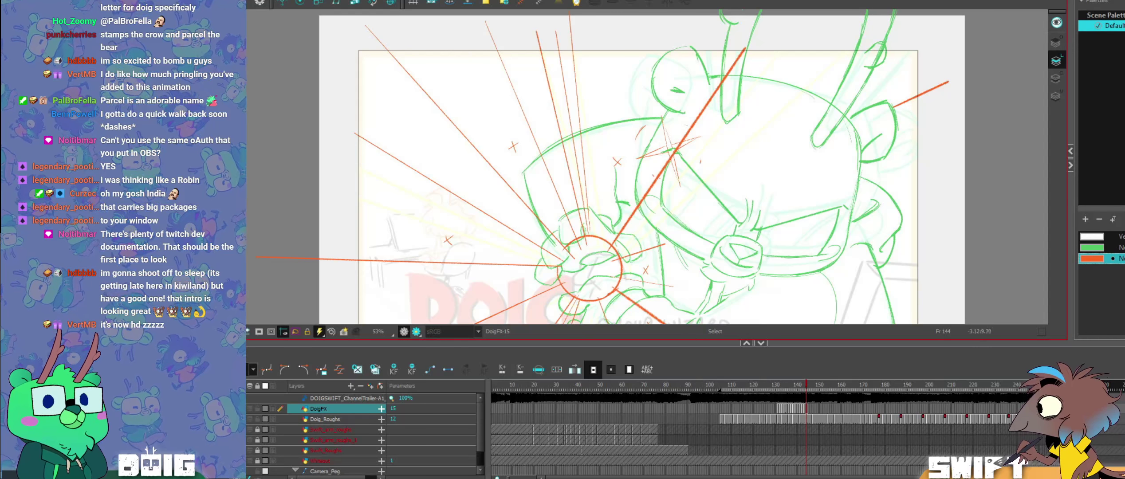
drag(584, 80, 562, 89)
key(Delete)
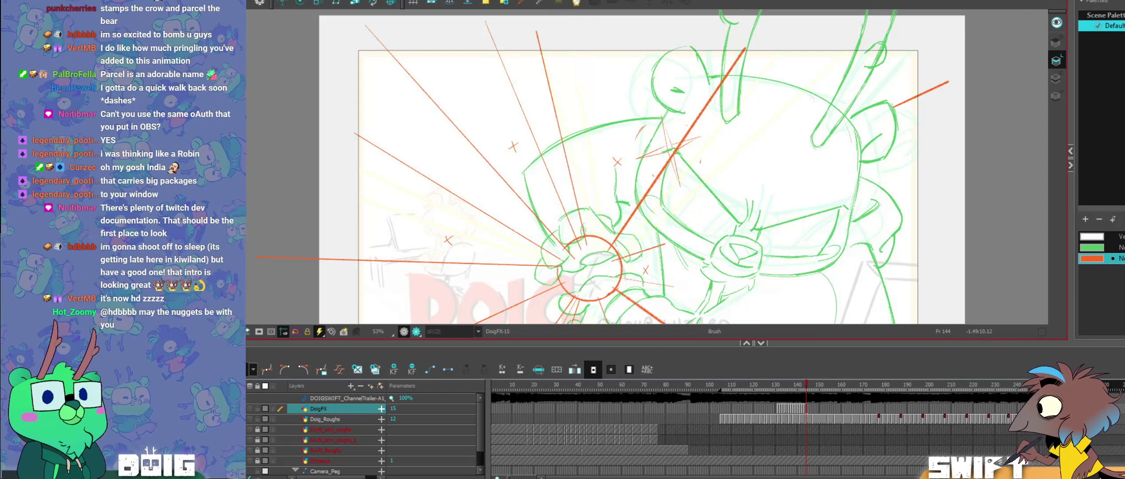
key(period)
key(alt+b)
key(comma)
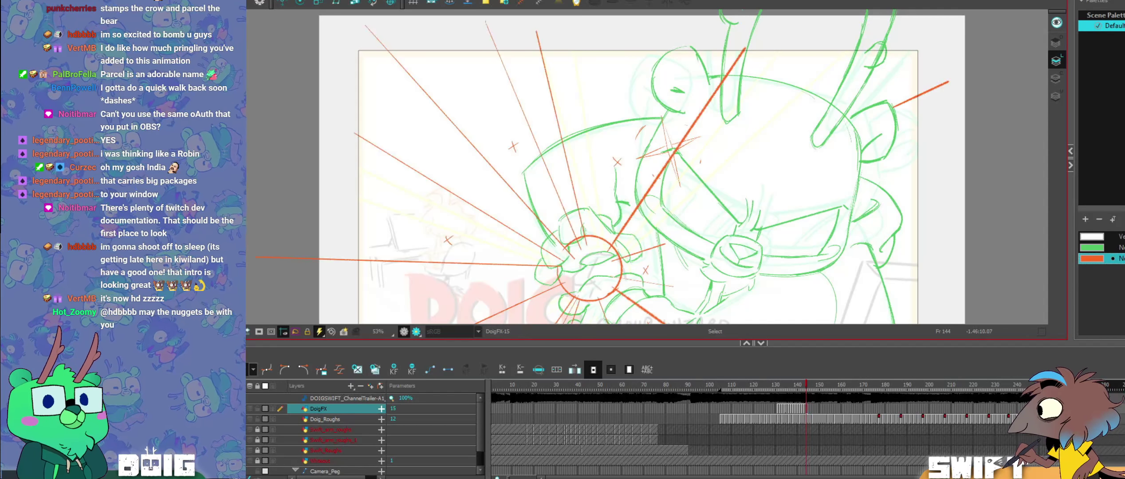
key(ctrl+z)
Step: Flip through frames 142 to 144 to check the thin rays above the orb
key(alt+b)
key(comma)
key(comma)
key(period)
key(period)
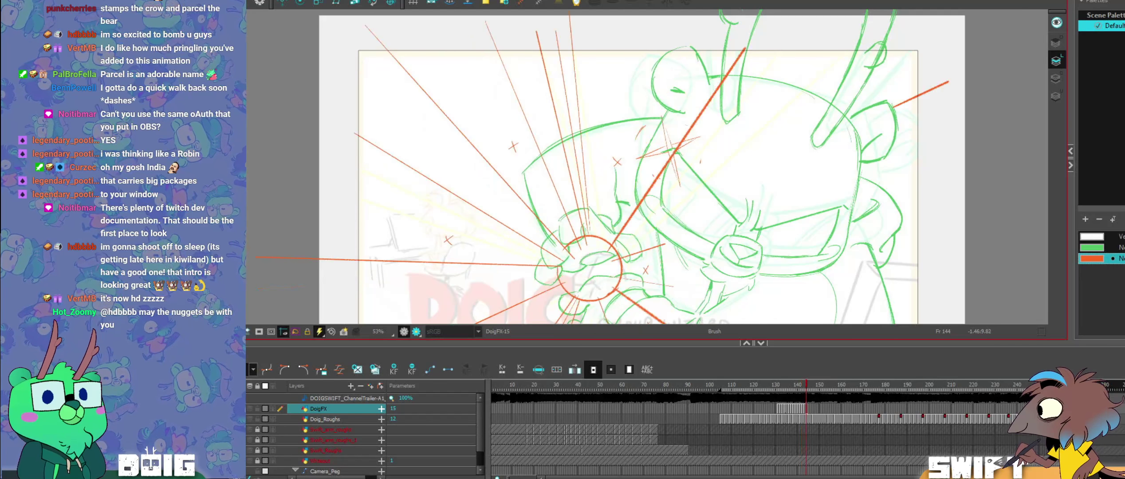
key(alt+b)
key(comma)
key(comma)
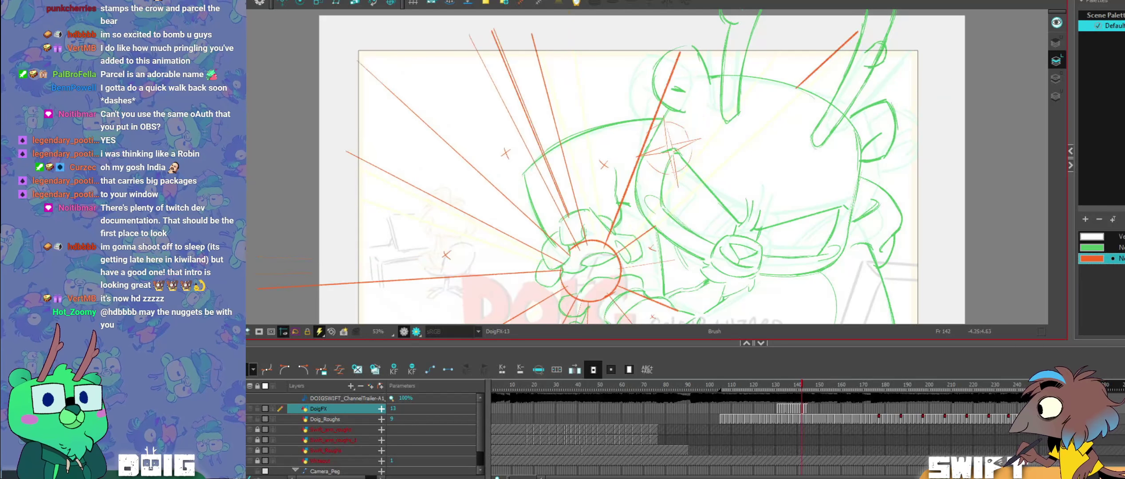
key(period)
key(period)
Step: Rotate the long upper-left ray so its outer end moves right and up on frame 144 and compare neighbouring frames
click(404, 68)
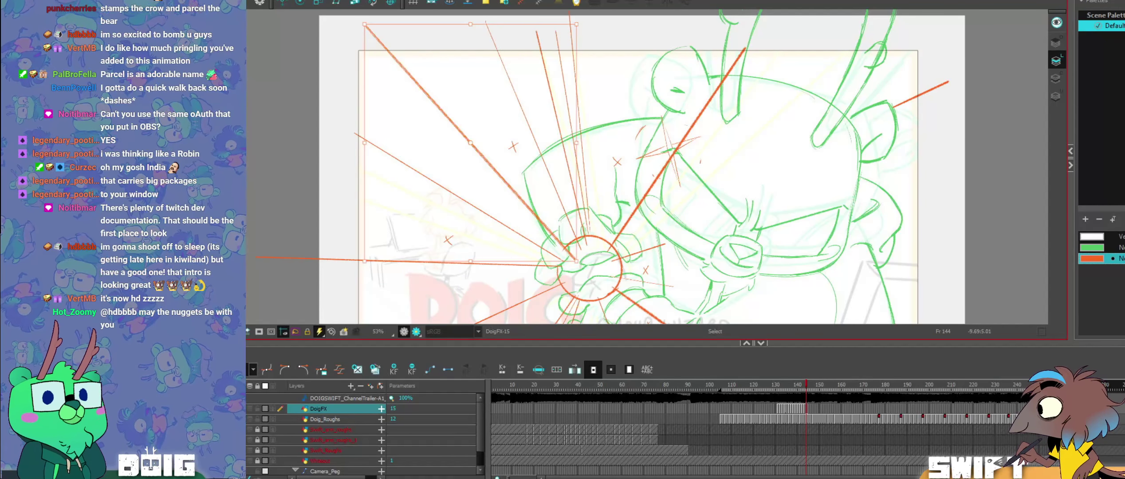
drag(586, 26, 607, 25)
key(alt+b)
key(comma)
key(comma)
key(period)
key(period)
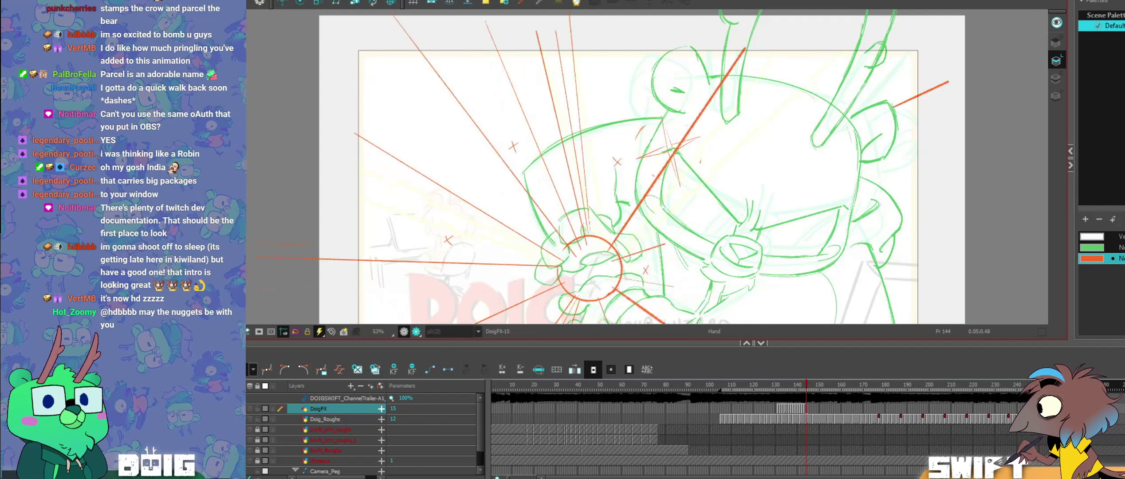
Step: Stretch the long lower-left ray outward past the frame's corner on frame 144 and check it against frame 143
drag(638, 201, 655, 128)
key(comma)
key(comma)
key(period)
key(alt+s)
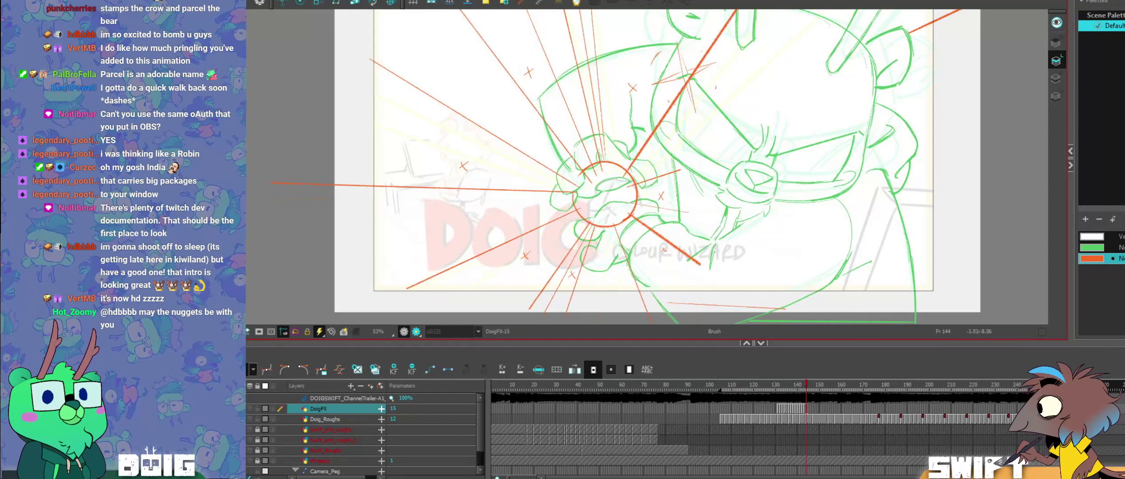
click(448, 270)
drag(406, 289, 340, 307)
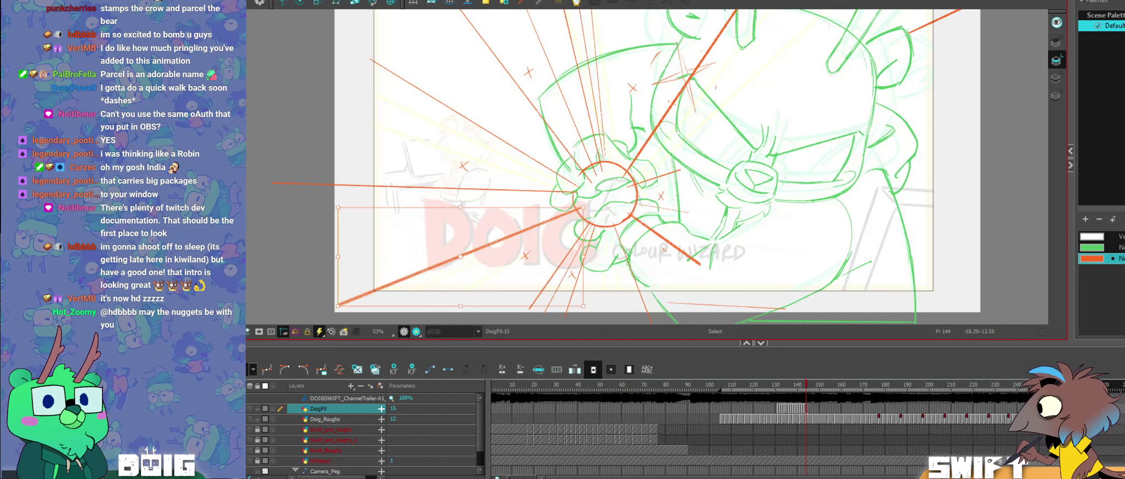
key(Escape)
key(comma)
key(period)
click(573, 212)
key(alt+b)
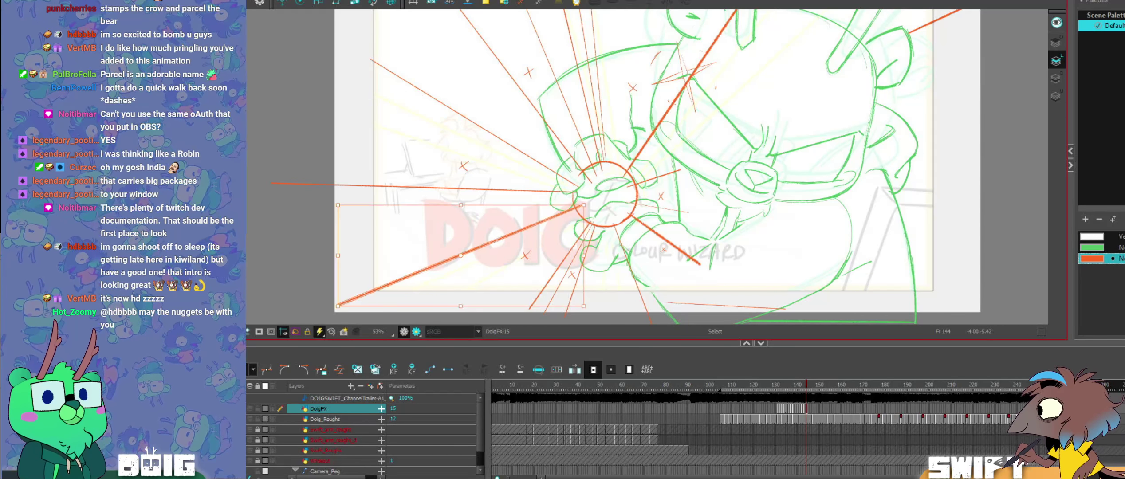
drag(696, 201, 674, 237)
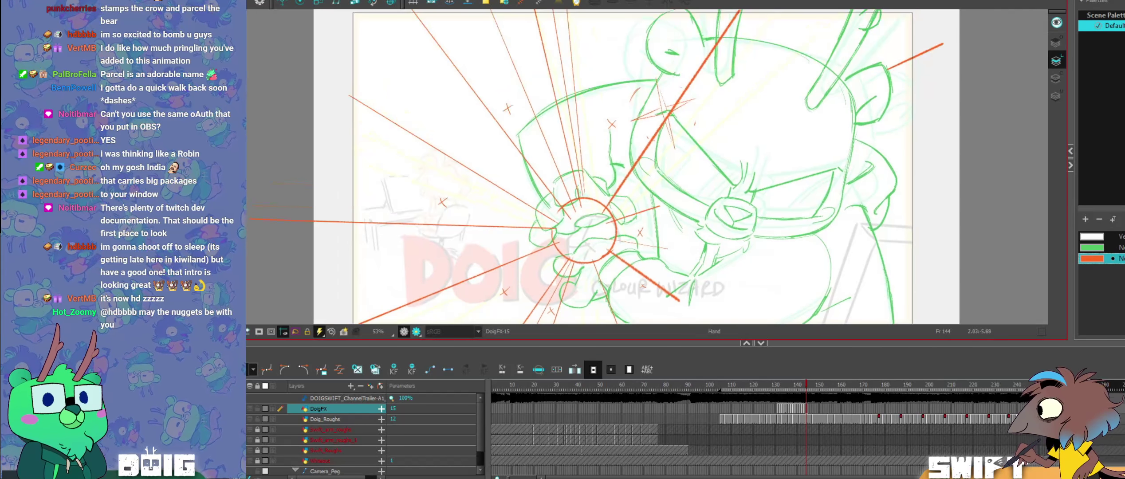
Step: Check the neighbouring frames, then put a duplicate of frame 144's ray drawing on frame 145 of the DoigFX layer
key(period)
key(period)
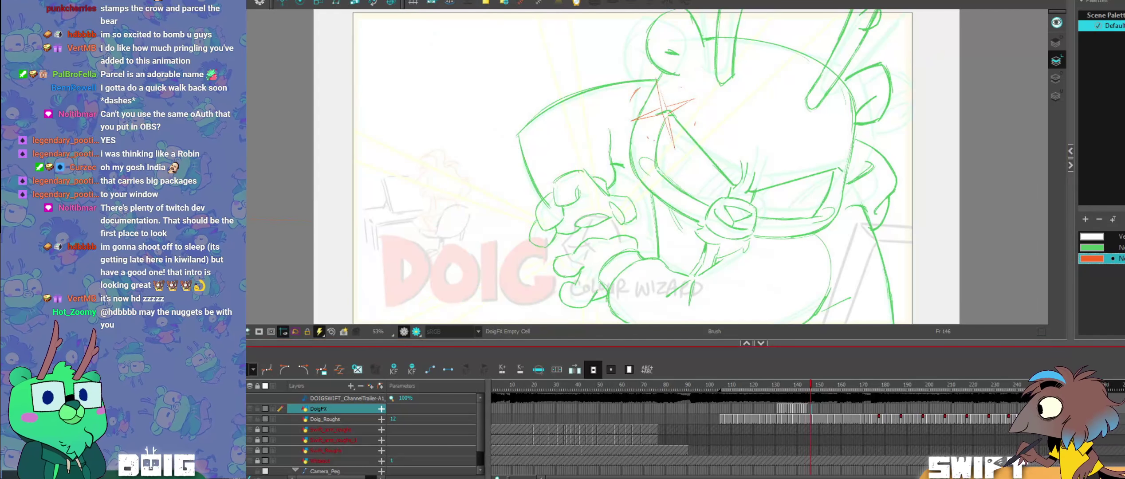
key(comma)
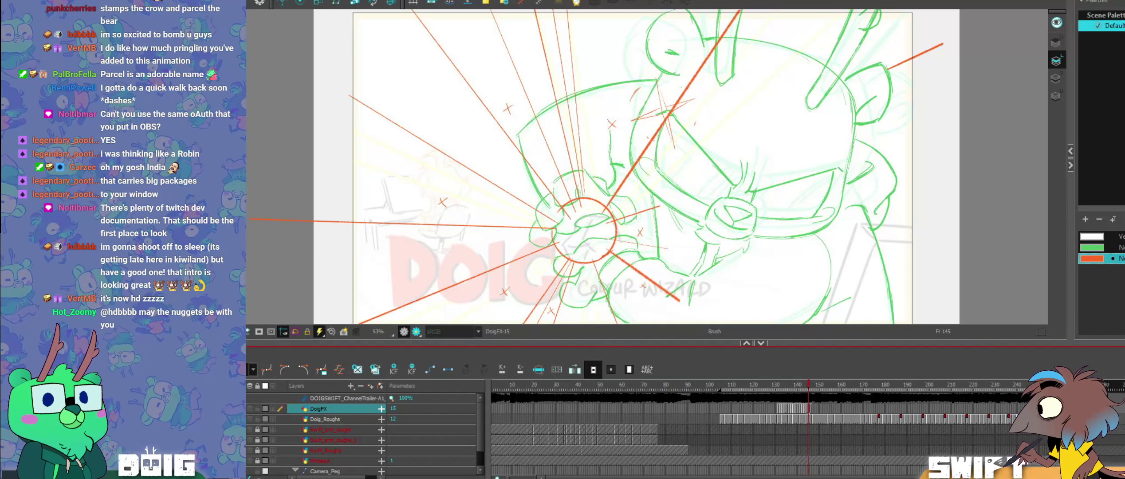
key(comma)
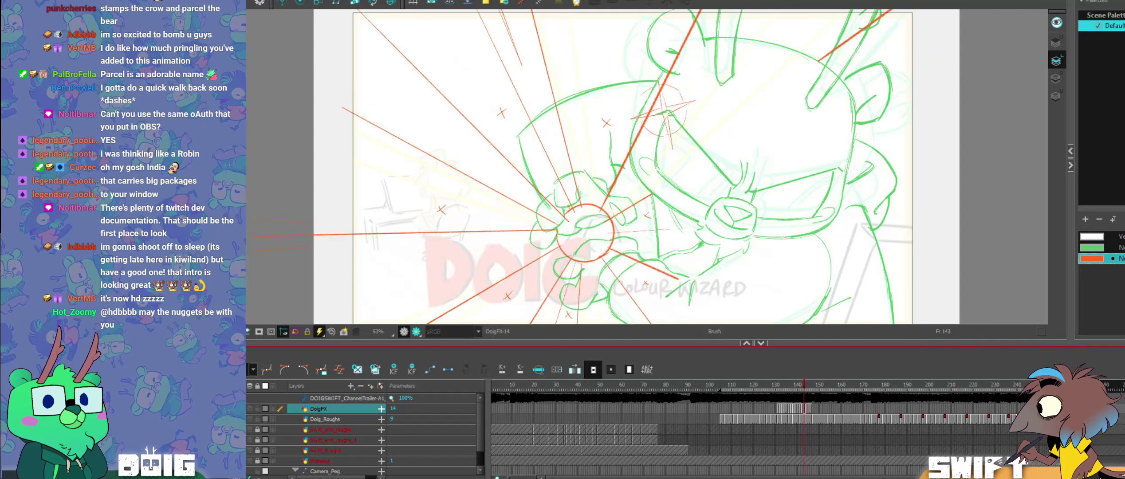
key(period)
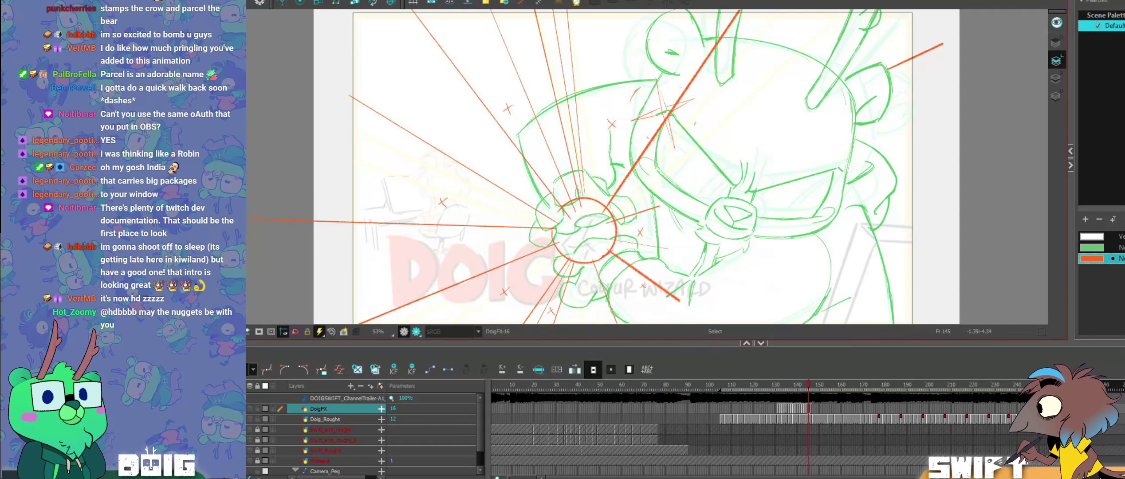
key(ctrl+v)
Step: Enlarge the orb's circle very slightly on frame 145 and compare it with frame 144
key(alt+b)
drag(584, 231, 586, 231)
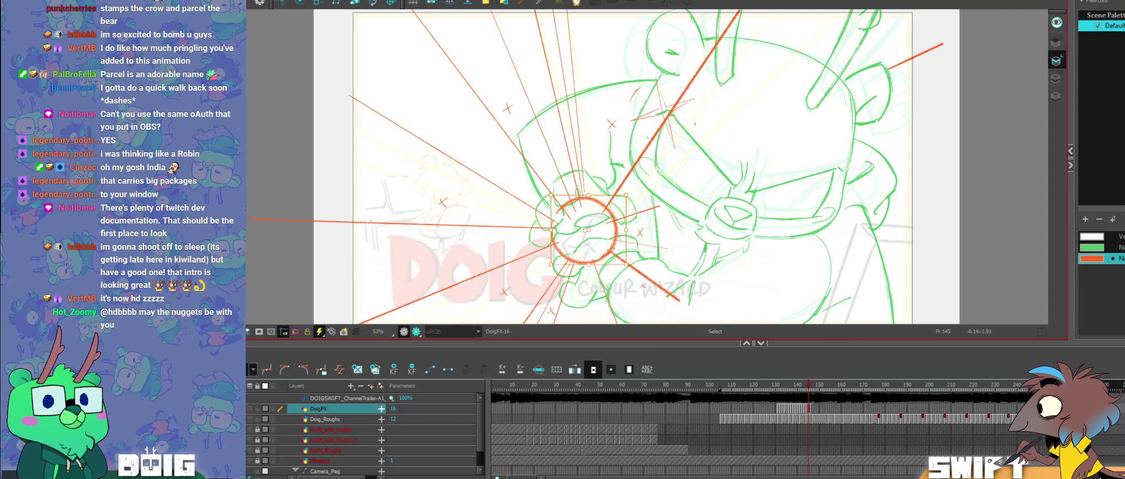
drag(628, 195, 629, 192)
click(680, 181)
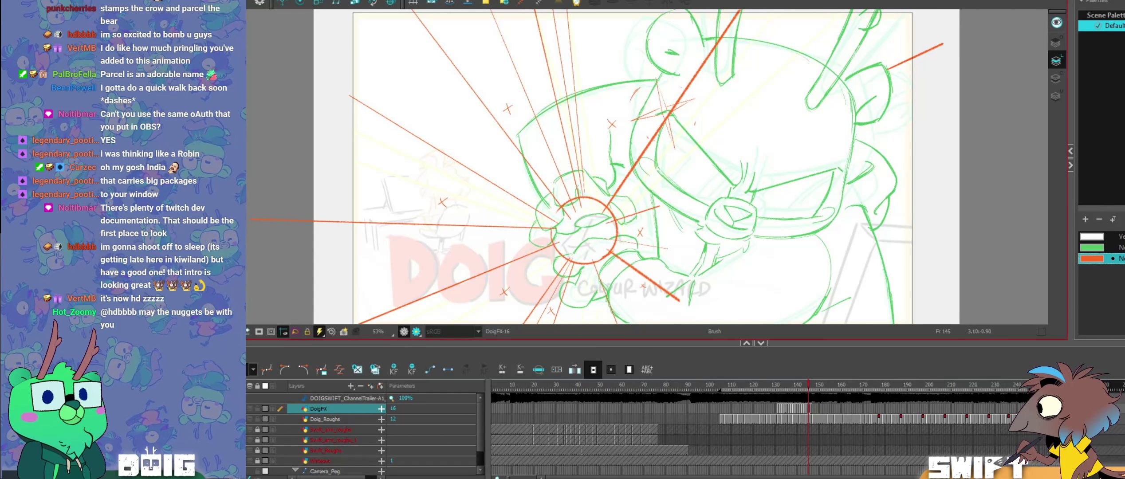
key(comma)
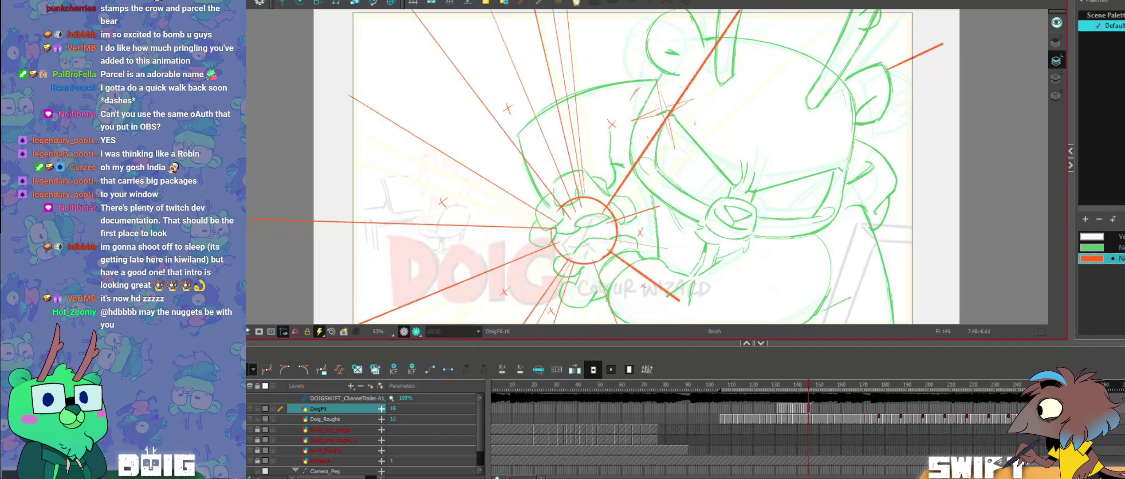
key(period)
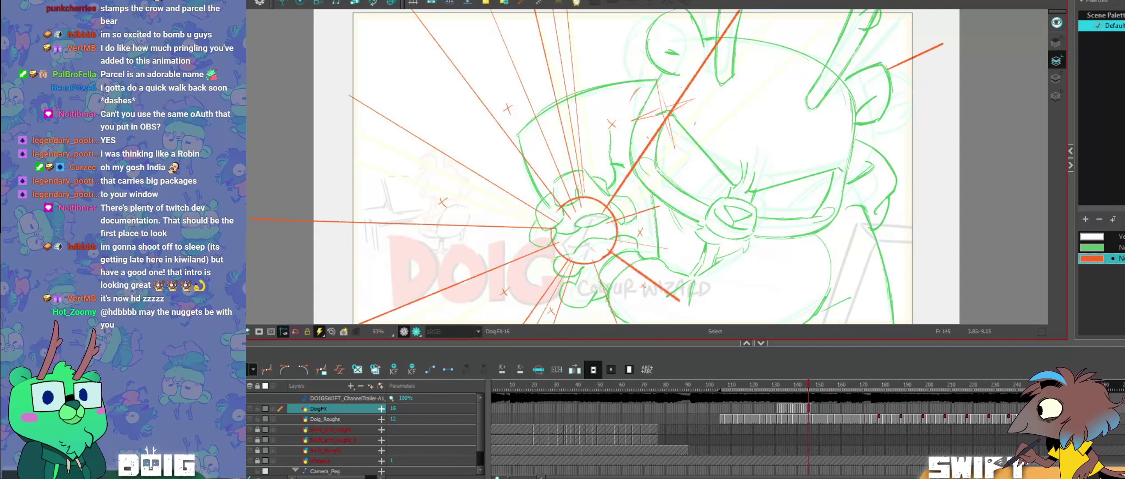
Step: Select the rays and cross marks around the orb on frame 145 and rotate them slightly clockwise about its centre
mouse_move(663, 295)
mouse_down()
mouse_move(603, 174)
mouse_move(542, 269)
mouse_move(691, 249)
mouse_move(701, 316)
mouse_move(443, 109)
mouse_move(754, 248)
mouse_move(710, 306)
mouse_up()
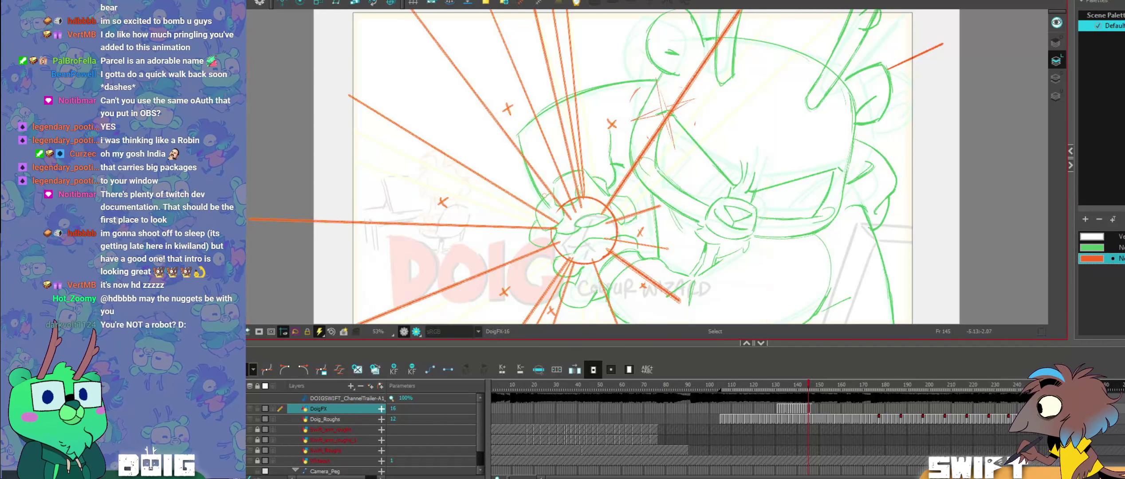
drag(710, 124, 700, 183)
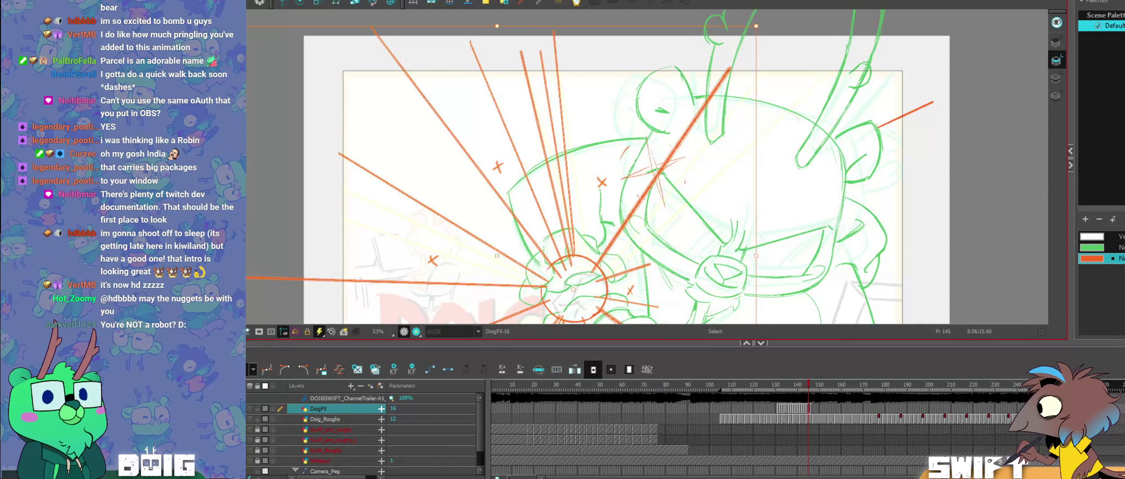
drag(764, 24, 773, 30)
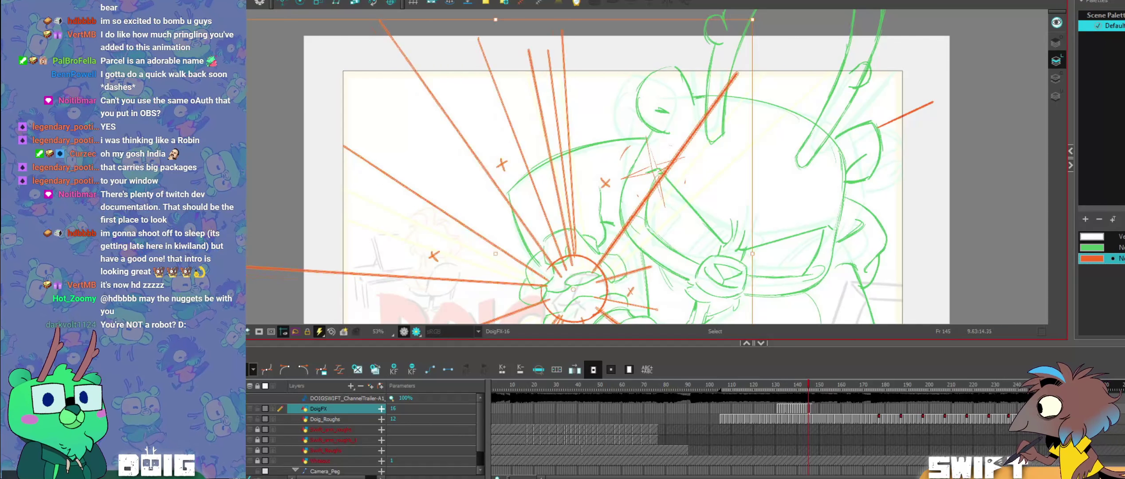
key(alt+b)
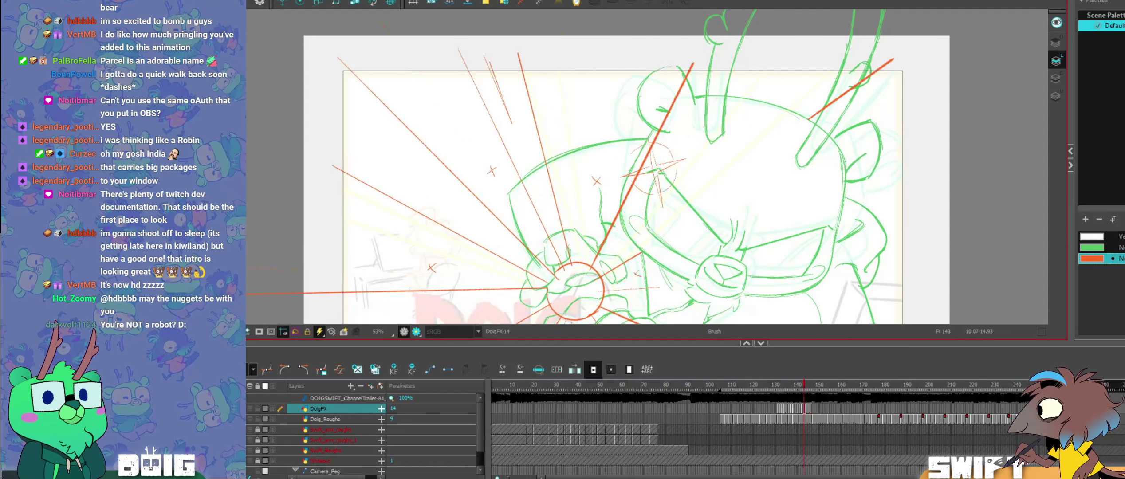
Step: Rotate the rightmost thin ray above the orb clockwise about the orb's centre on frame 145
drag(559, 69, 566, 67)
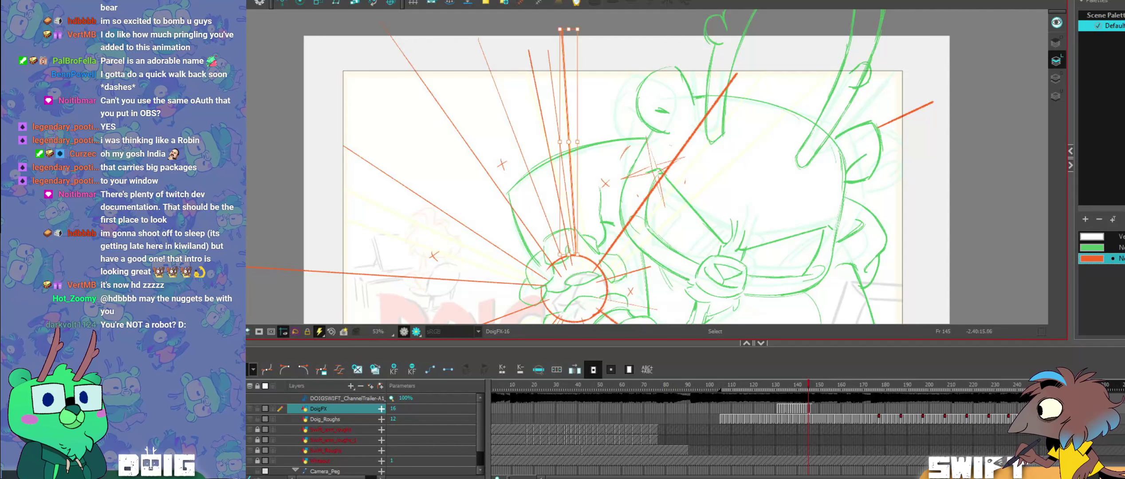
click(567, 165)
drag(576, 297, 575, 295)
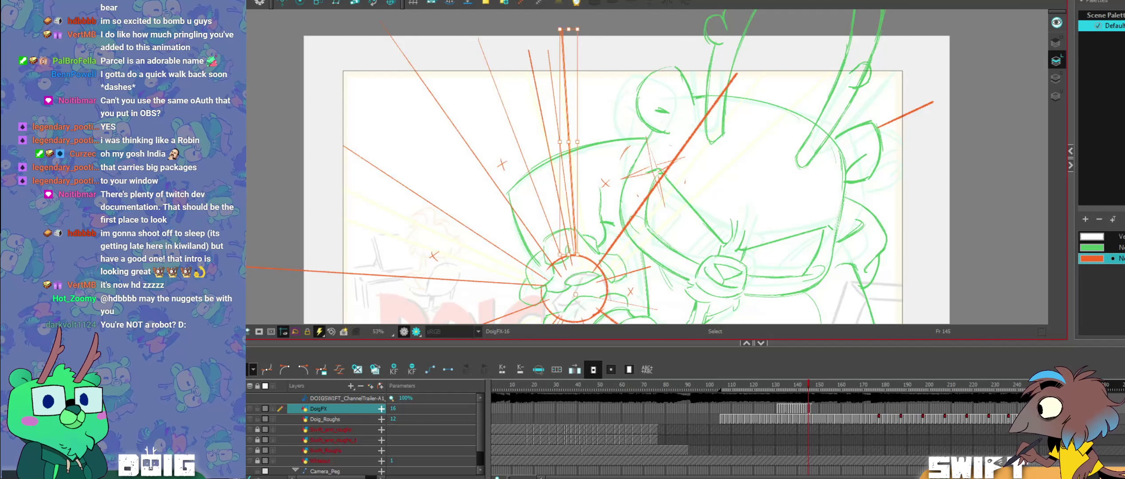
drag(580, 29, 602, 30)
click(607, 53)
key(alt+b)
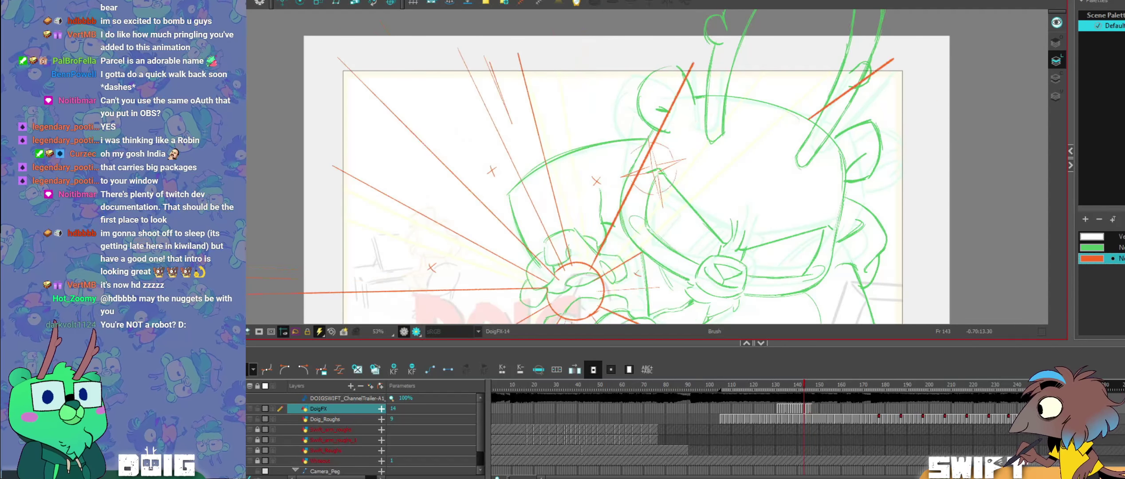
Step: Rotate the middle thin ray above the orb slightly clockwise about the orb's centre on frame 145
click(557, 109)
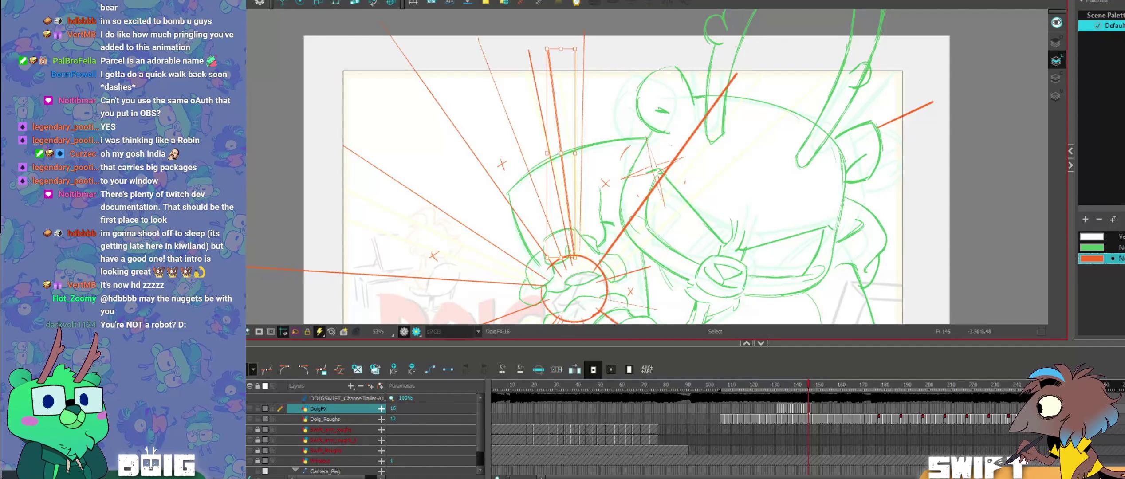
drag(561, 153, 566, 193)
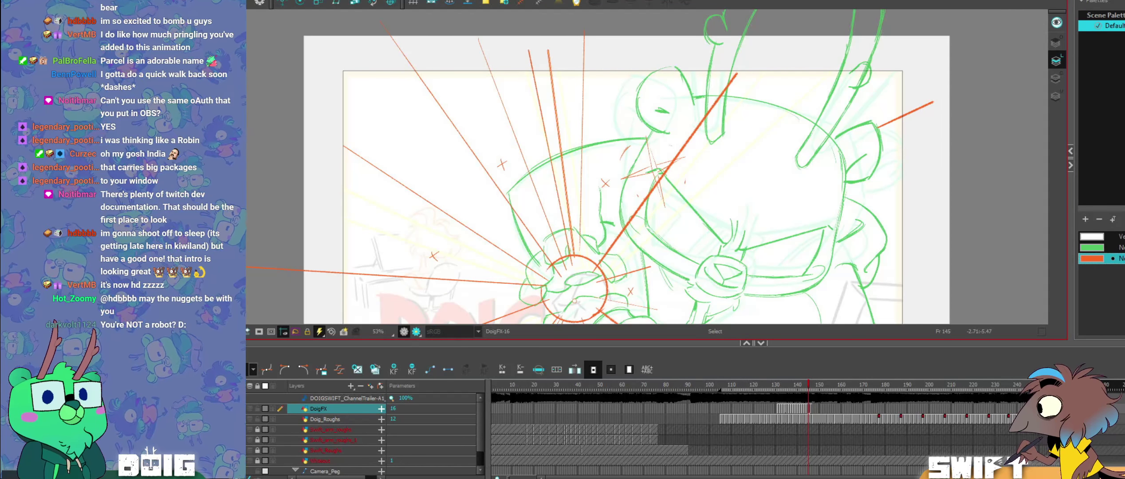
drag(574, 300, 573, 290)
drag(582, 46, 591, 47)
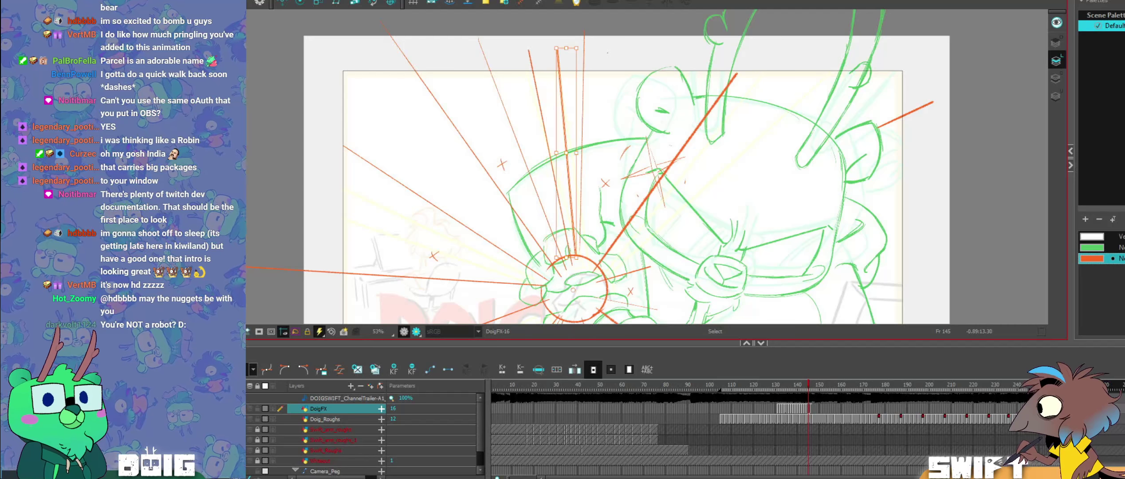
Step: Adjust the angle of the leftmost ray in the thin cluster above the orb on frame 145 and compare neighbouring frames
click(555, 148)
click(550, 151)
key(Escape)
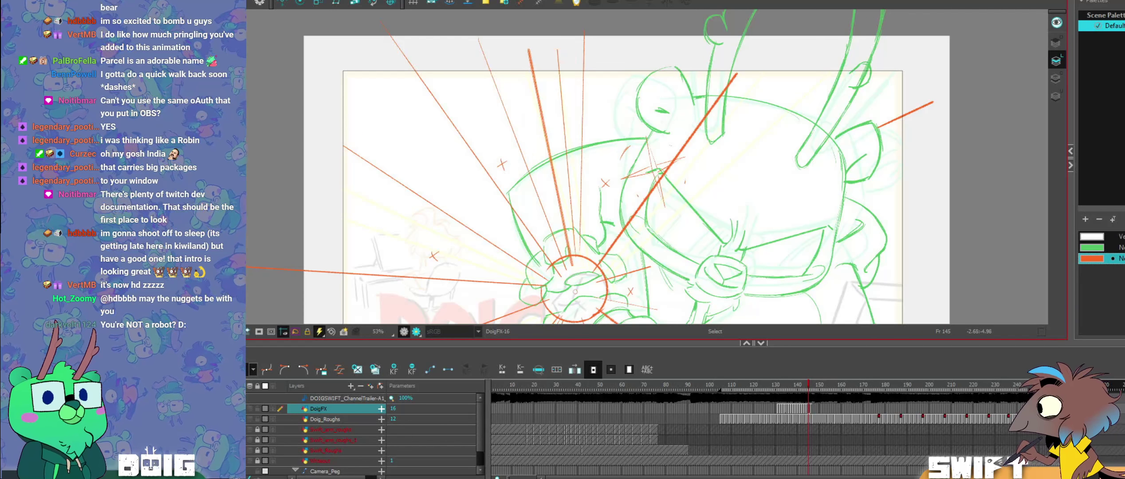
click(572, 264)
key(Escape)
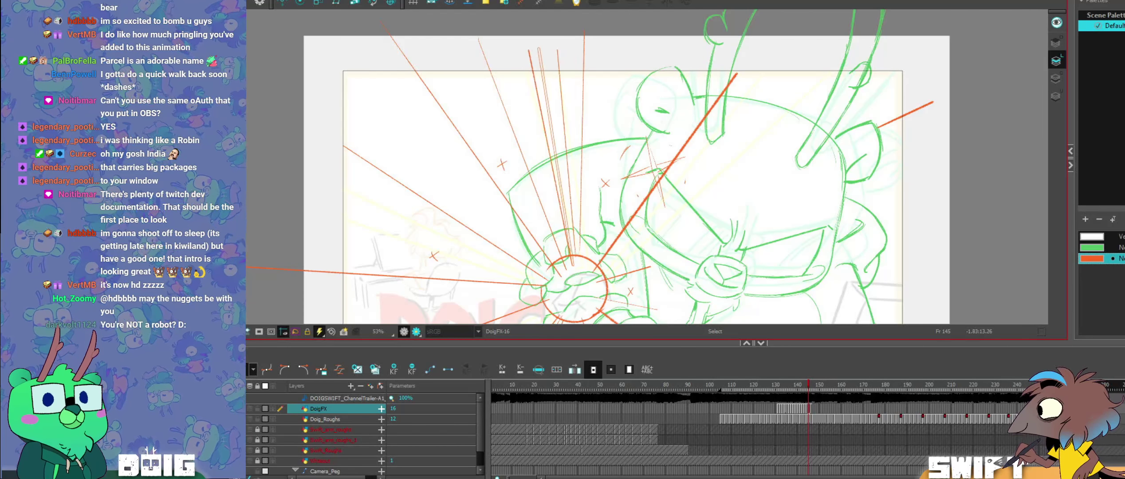
key(ctrl+z)
key(ctrl+z)
key(alt+b)
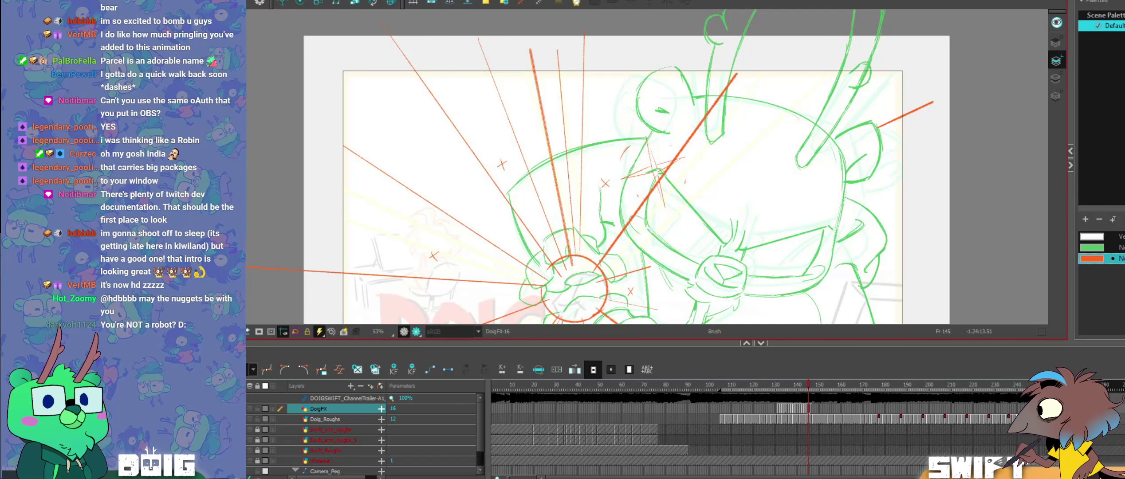
key(comma)
key(comma)
key(period)
key(period)
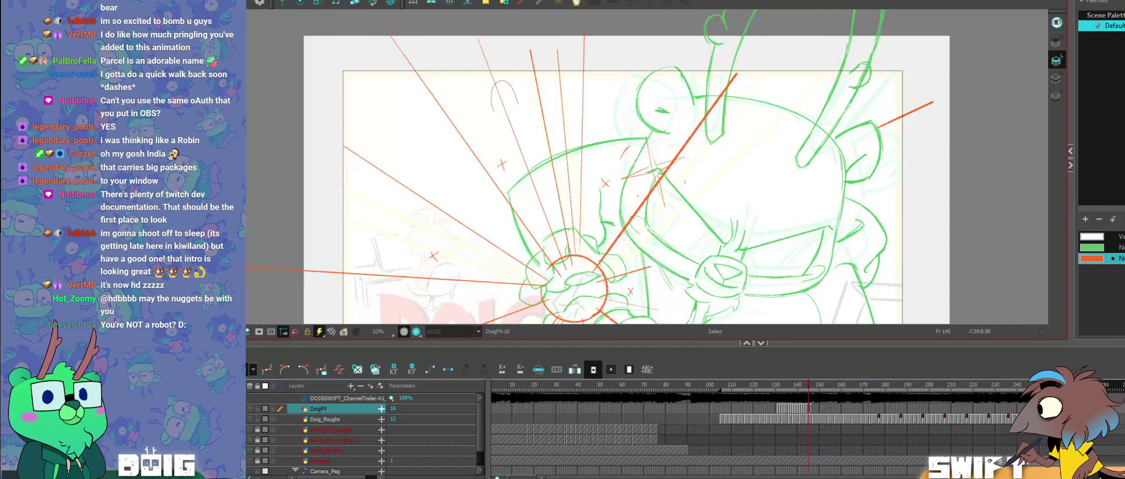
Step: Rotate the thin ray left of the near-vertical cluster slightly clockwise on frame 145 and check it against frames 143 and 144
click(502, 100)
key(Escape)
click(502, 100)
key(alt+b)
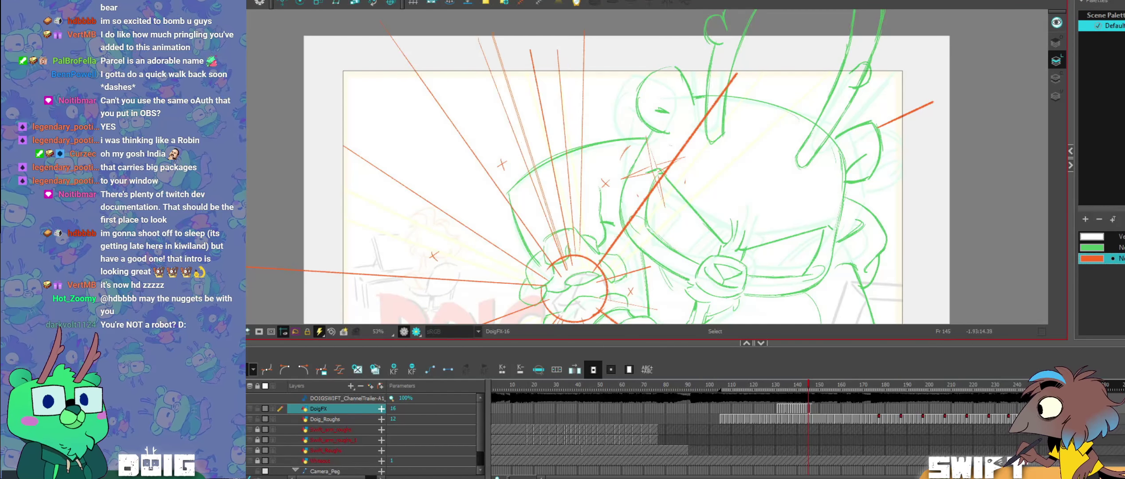
key(comma)
key(comma)
key(period)
key(period)
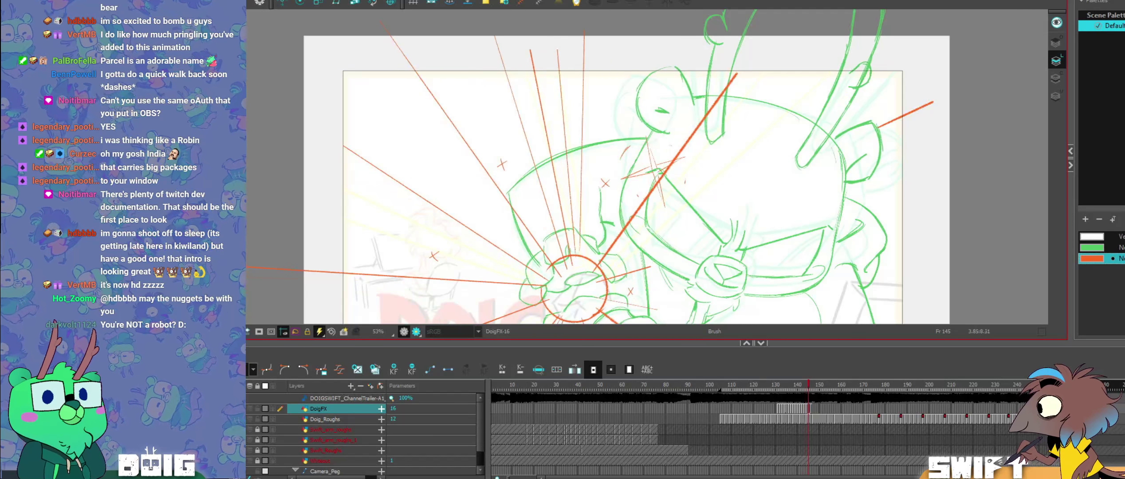
key(comma)
key(comma)
key(period)
key(period)
key(comma)
key(comma)
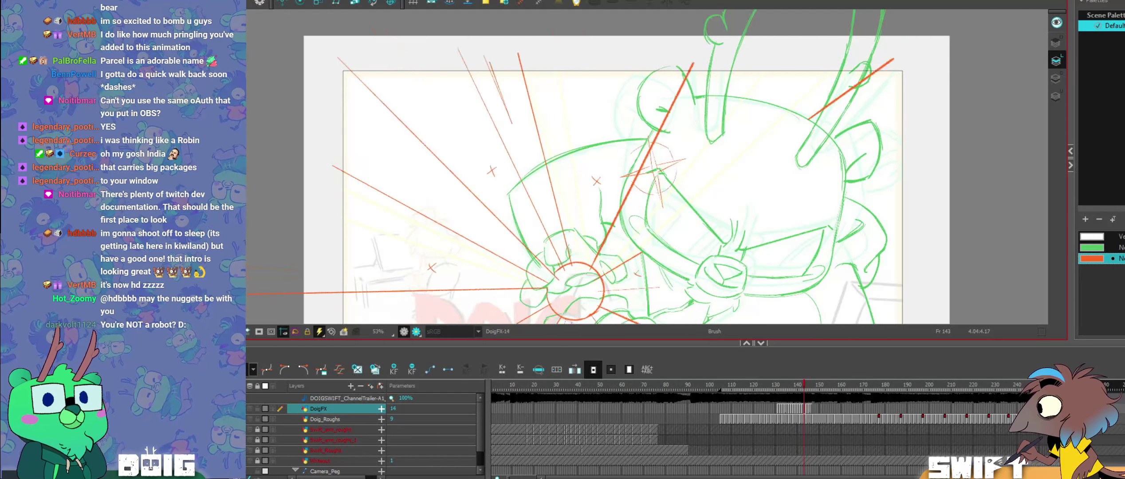
Step: Rotate the rightmost near-vertical thin ray above the orb slightly to the left on frame 144
key(period)
key(alt+s)
click(558, 67)
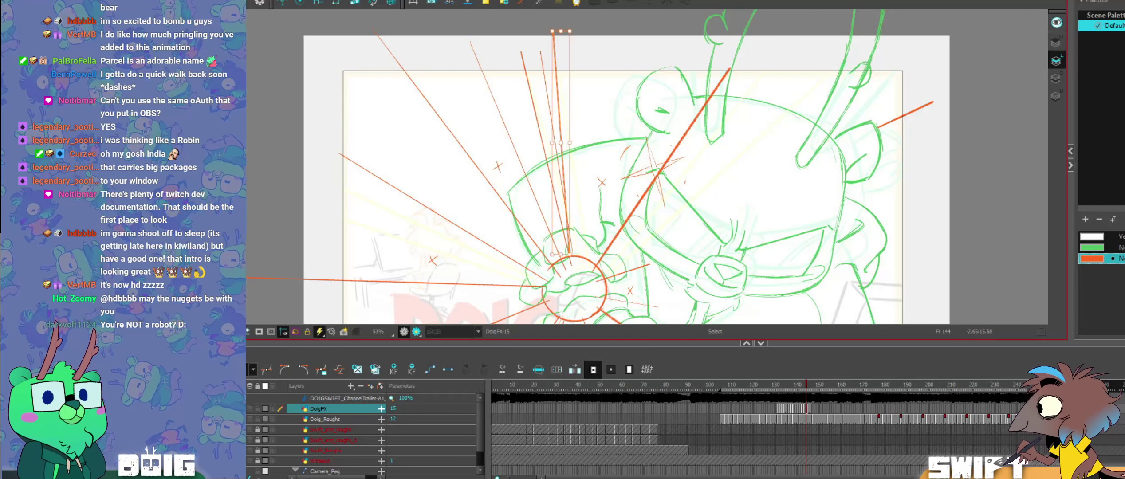
key(alt+b)
key(period)
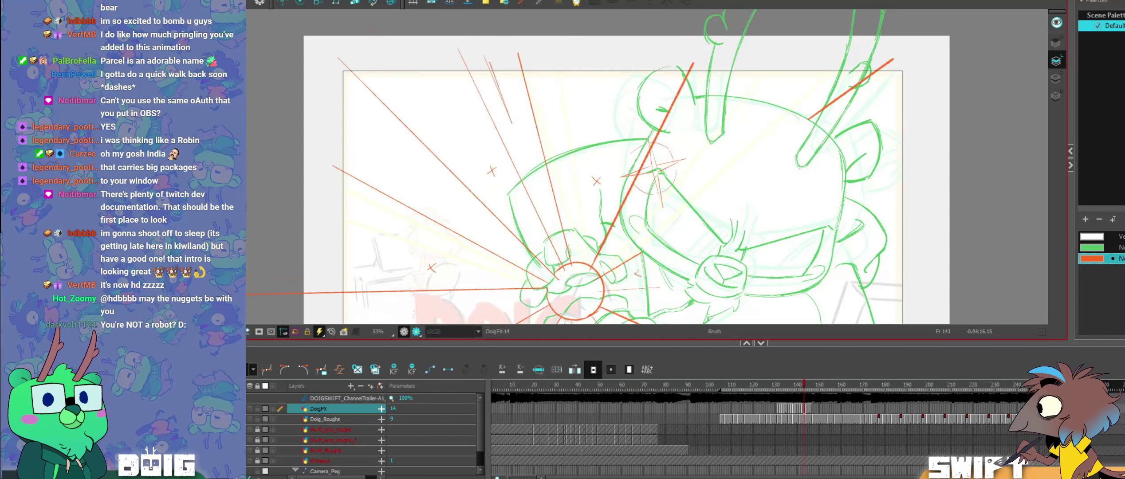
Step: Flip through frames 143 to 145 to examine how the rays move around the orb
key(period)
key(period)
key(comma)
key(comma)
key(comma)
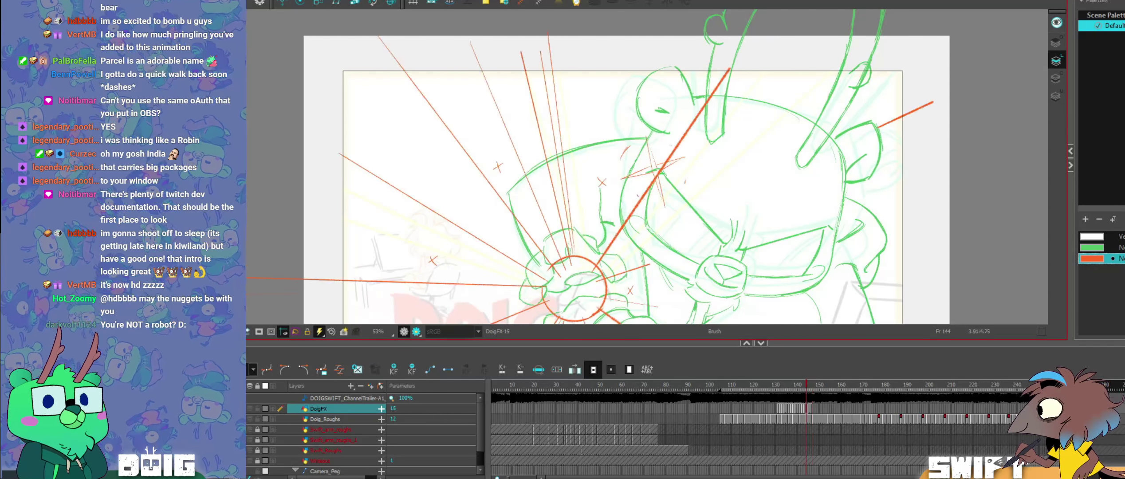
key(period)
key(space)
drag(681, 194, 692, 123)
key(comma)
key(comma)
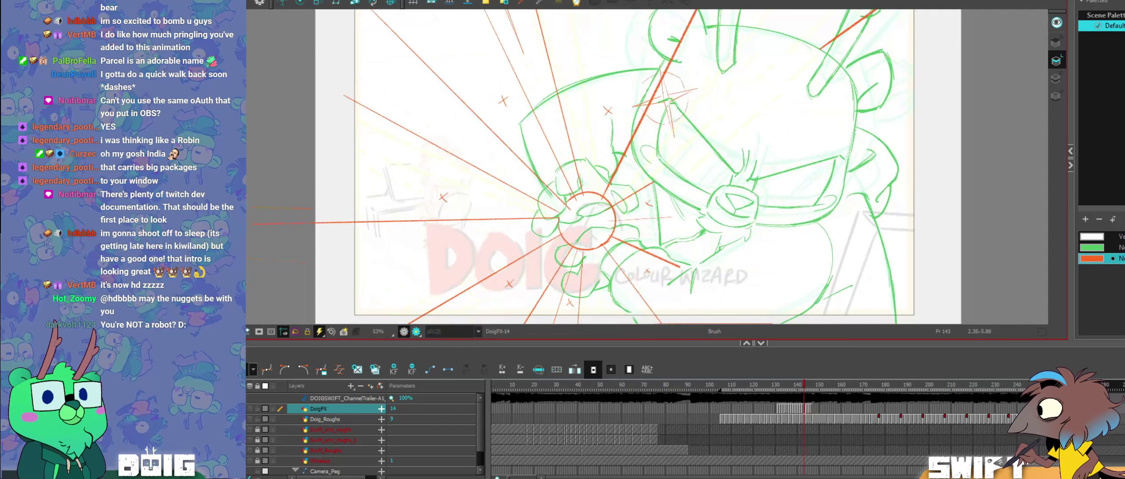
key(period)
key(period)
key(comma)
key(comma)
key(period)
key(period)
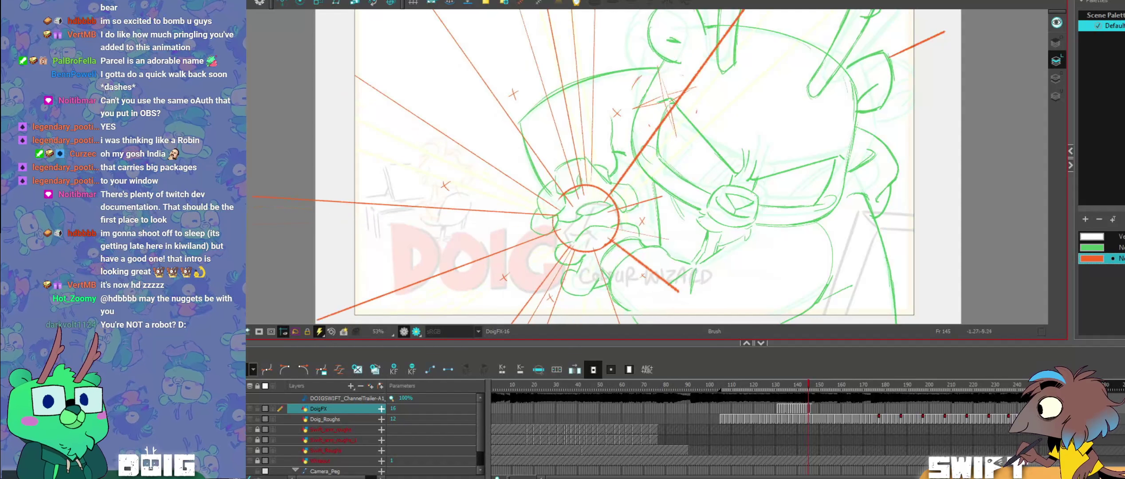
Step: Rotate one of the thin rays below the orb slightly outward to the left on frame 145 and compare with frame 144
key(space)
drag(659, 264, 713, 195)
key(alt+s)
click(602, 258)
drag(595, 270, 581, 276)
click(607, 258)
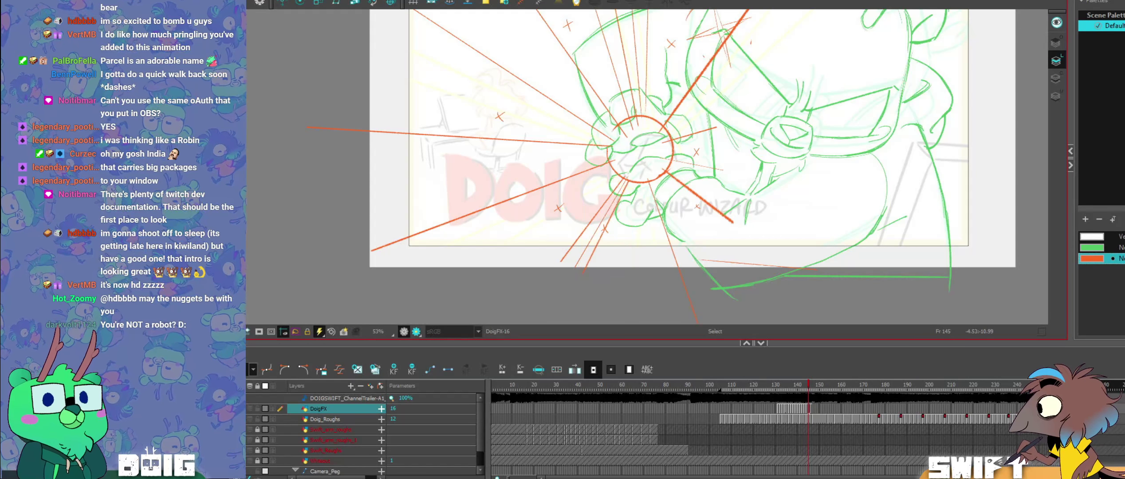
click(606, 229)
key(alt+b)
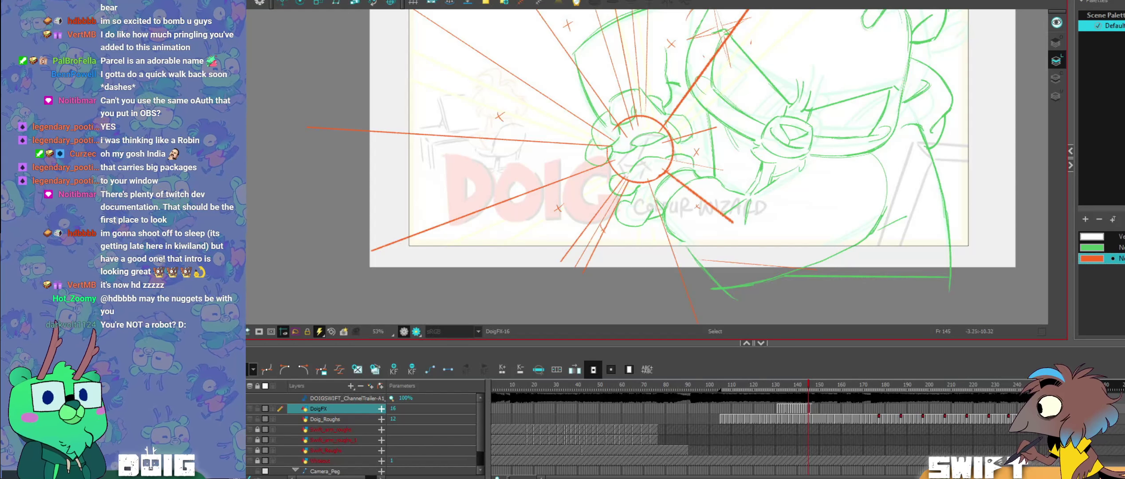
key(comma)
key(period)
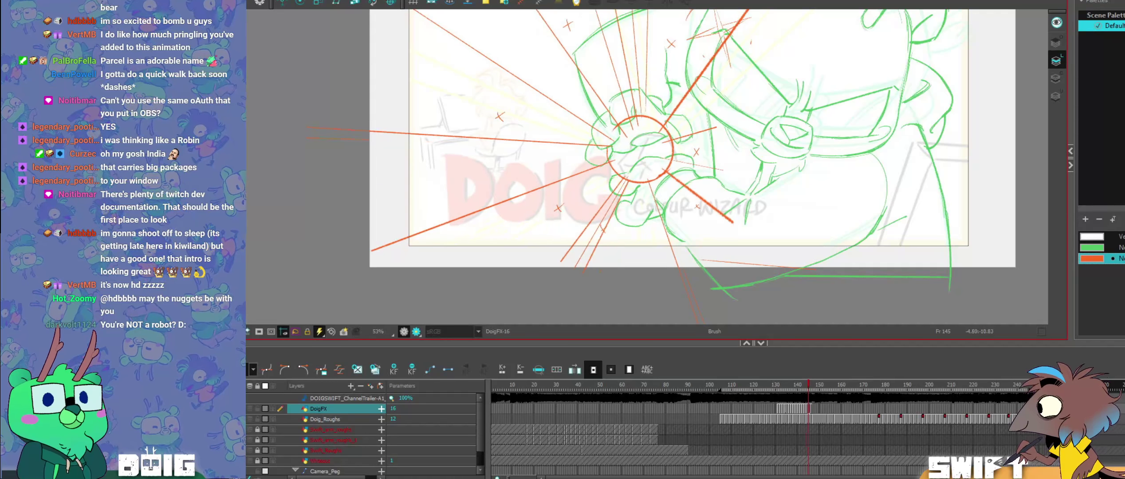
key(comma)
key(period)
Step: Rotate the near-horizontal ray left of the orb slightly clockwise on frame 145 and compare it with frames 143 and 144
key(space)
drag(619, 232, 613, 315)
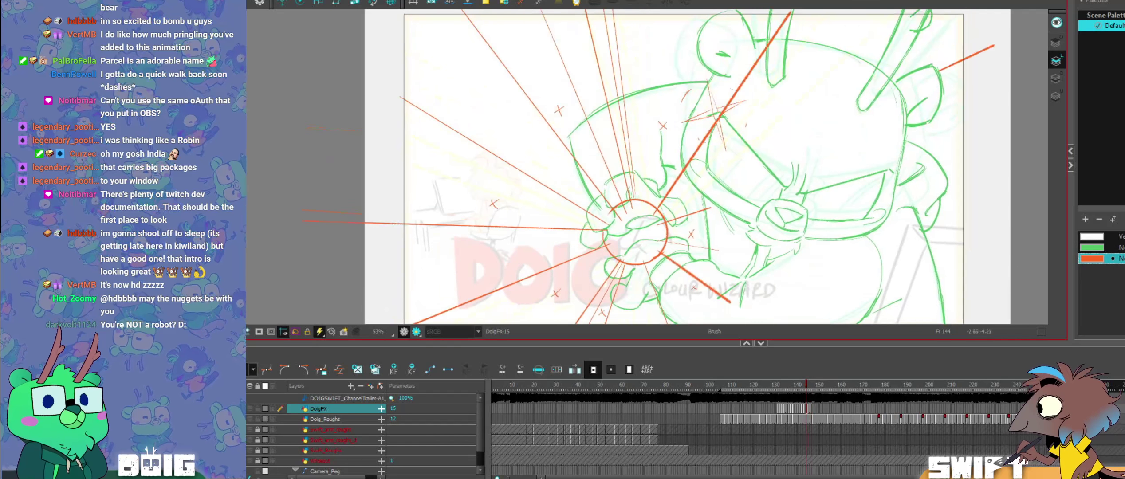
key(alt+s)
click(449, 220)
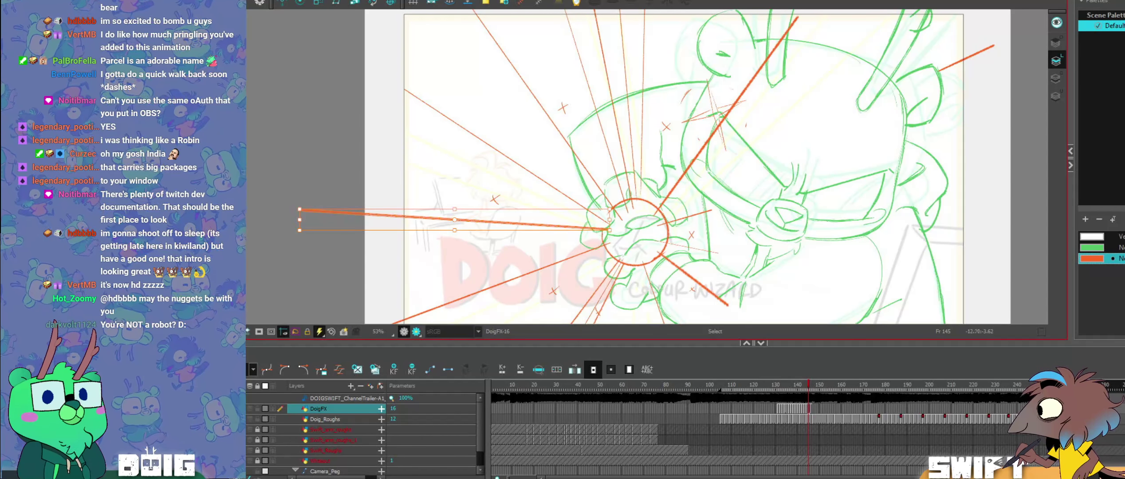
drag(298, 201, 300, 191)
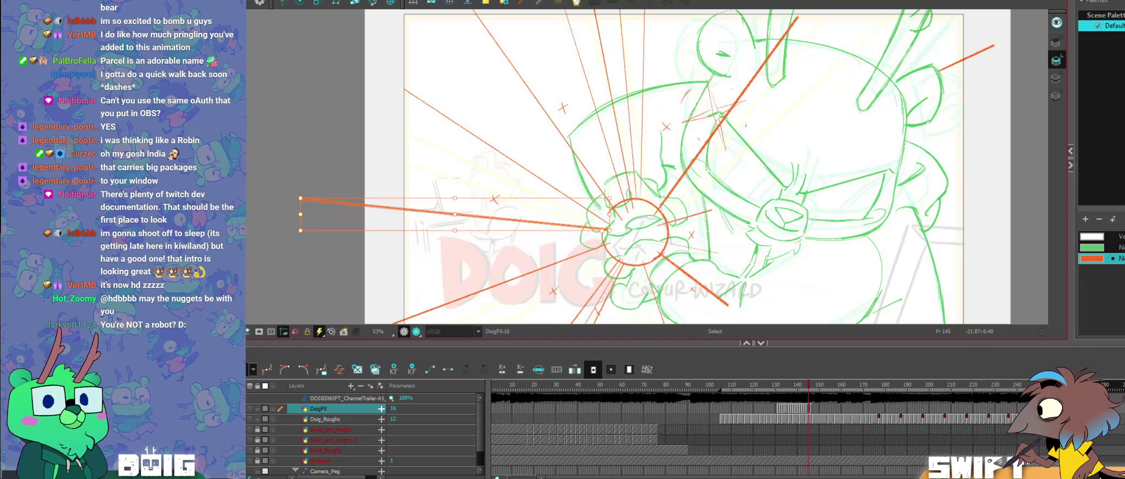
key(alt+b)
key(comma)
key(comma)
key(period)
key(period)
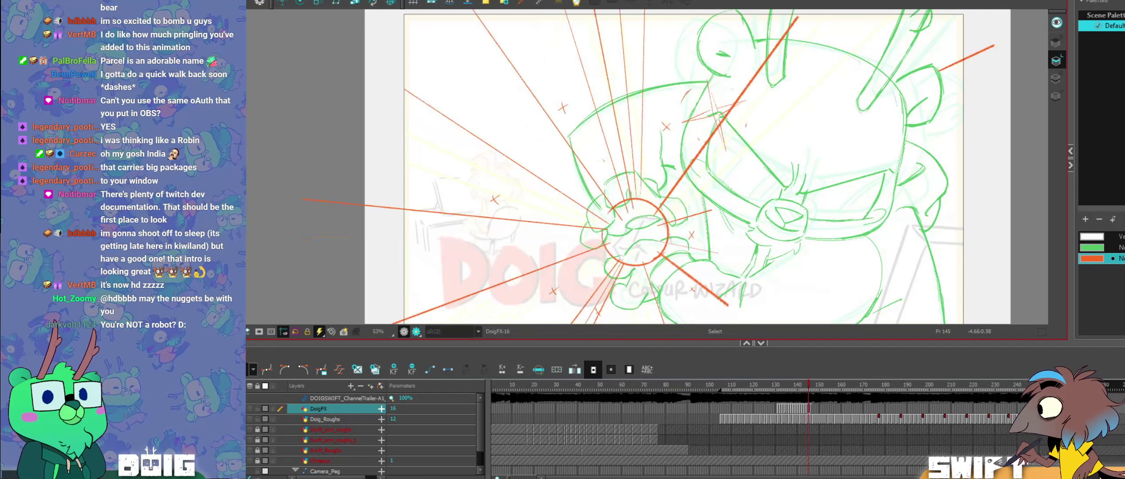
Step: Rotate the steep long ray at the orb's upper left slightly clockwise around the orb's centre on frame 145
click(574, 153)
drag(532, 93, 534, 93)
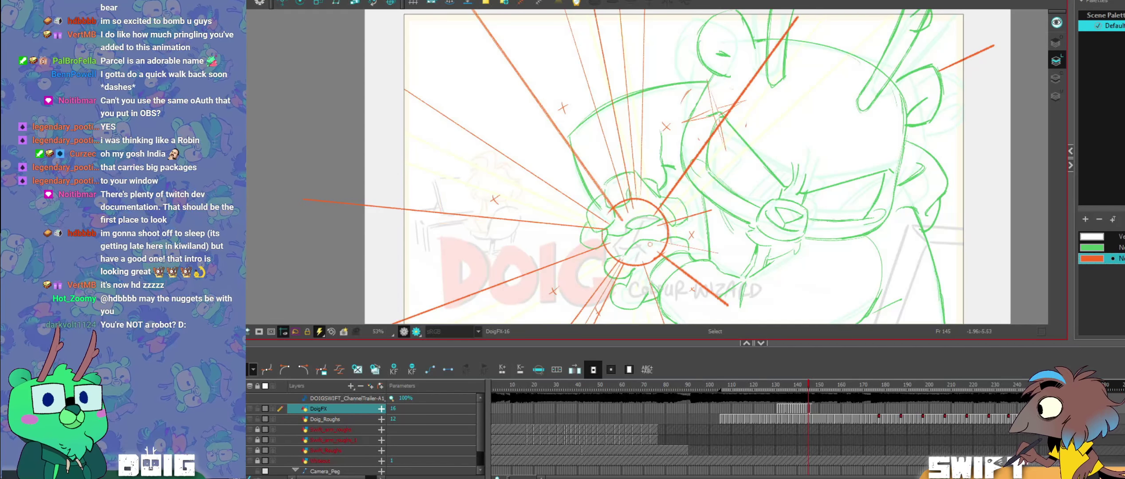
drag(650, 244, 639, 236)
key(space)
drag(635, 120, 631, 163)
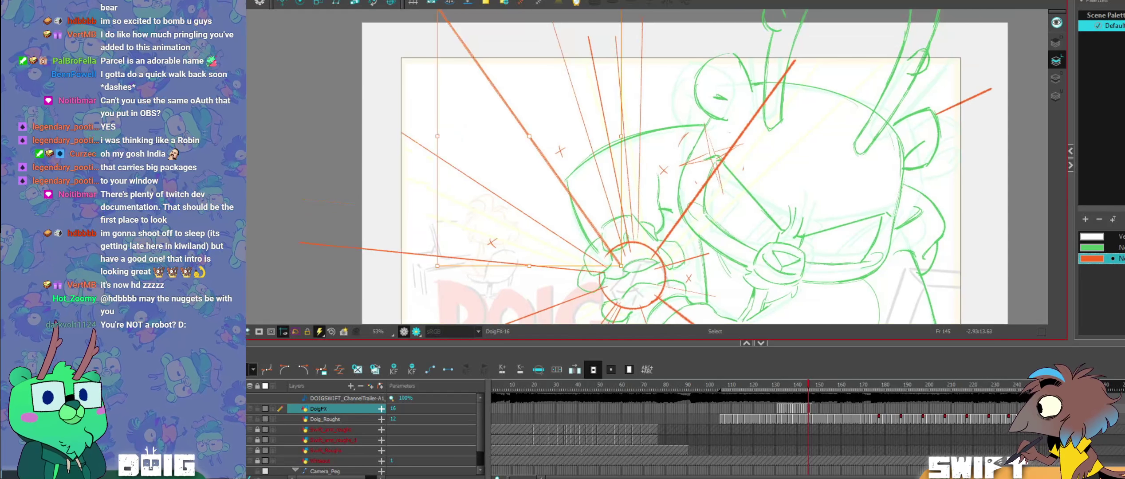
scroll(685, 166, up, 1)
key(Escape)
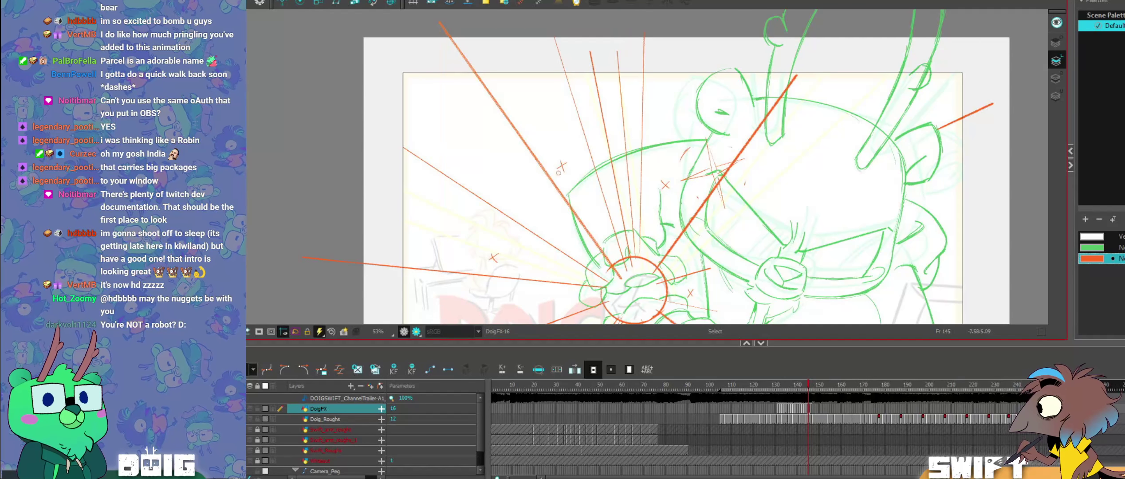
drag(634, 292, 635, 290)
drag(635, 21, 652, 21)
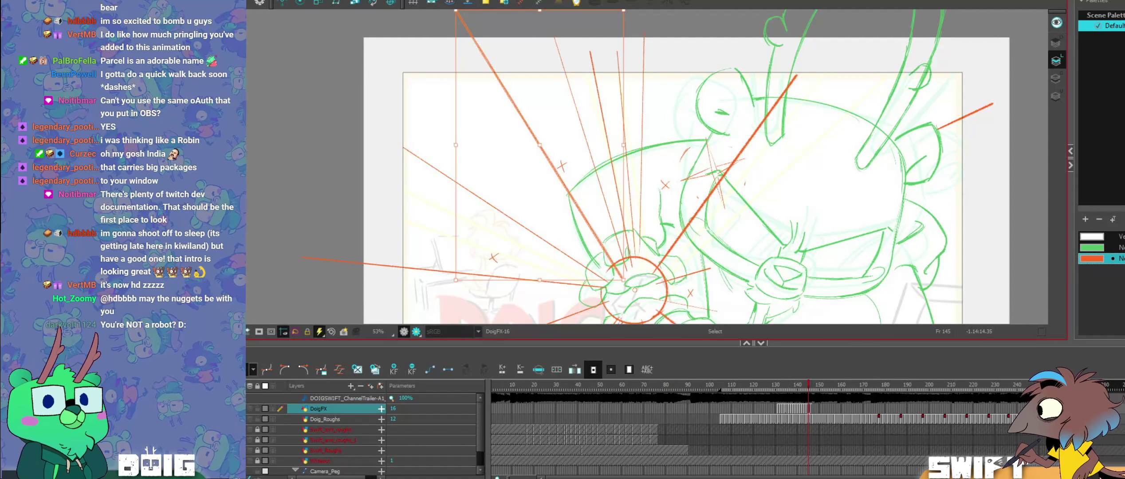
Step: Flip between frames 143 and 145 to check how the steep upper-left ray moves
key(alt+b)
key(comma)
key(comma)
key(period)
key(period)
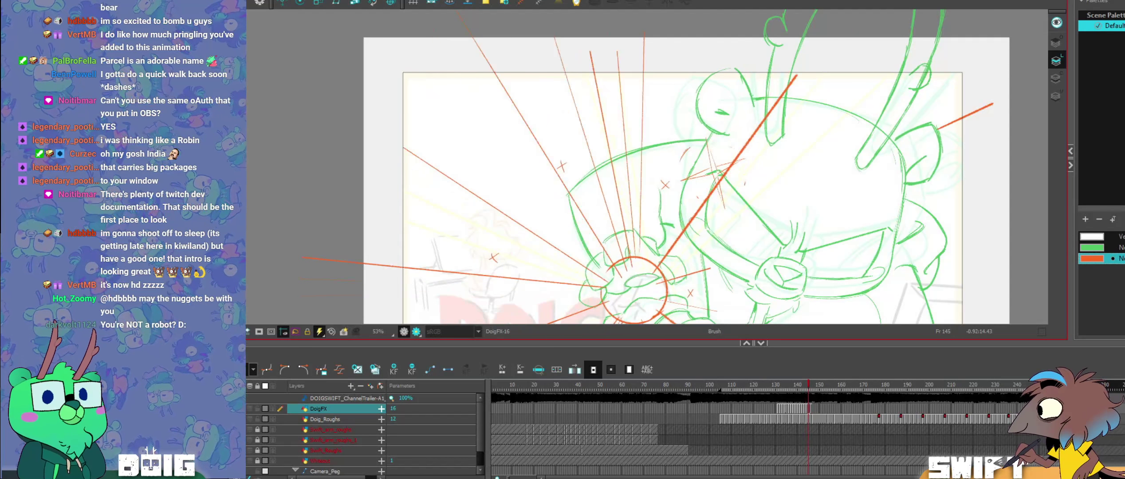
key(comma)
key(comma)
key(period)
key(period)
Step: Rotate the shallower upper-left ray clockwise around the orb's centre on frame 145, raising its outer end
key(alt+s)
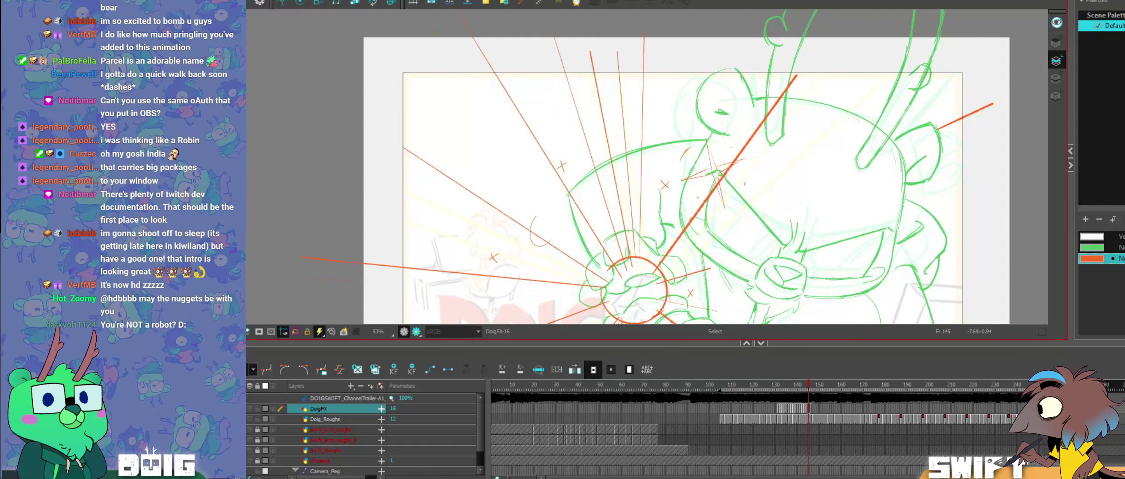
click(531, 232)
drag(506, 215, 509, 215)
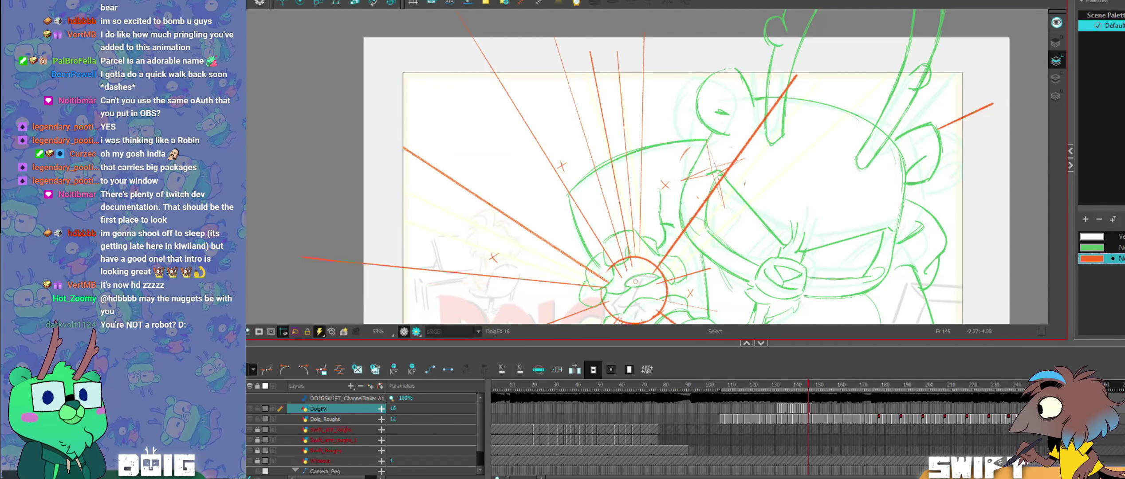
drag(636, 281, 637, 288)
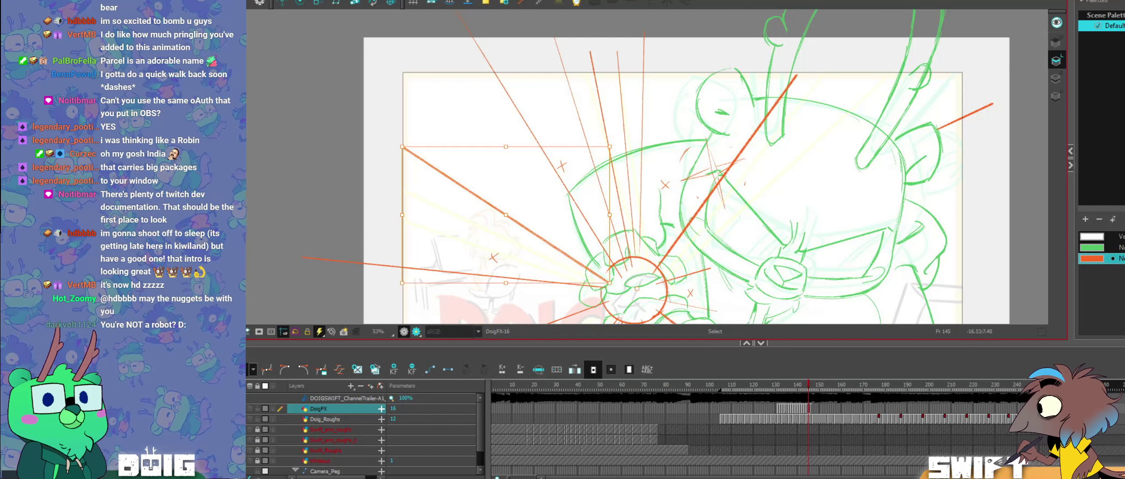
mouse_move(402, 147)
mouse_down()
mouse_move(409, 136)
mouse_move(389, 107)
mouse_up()
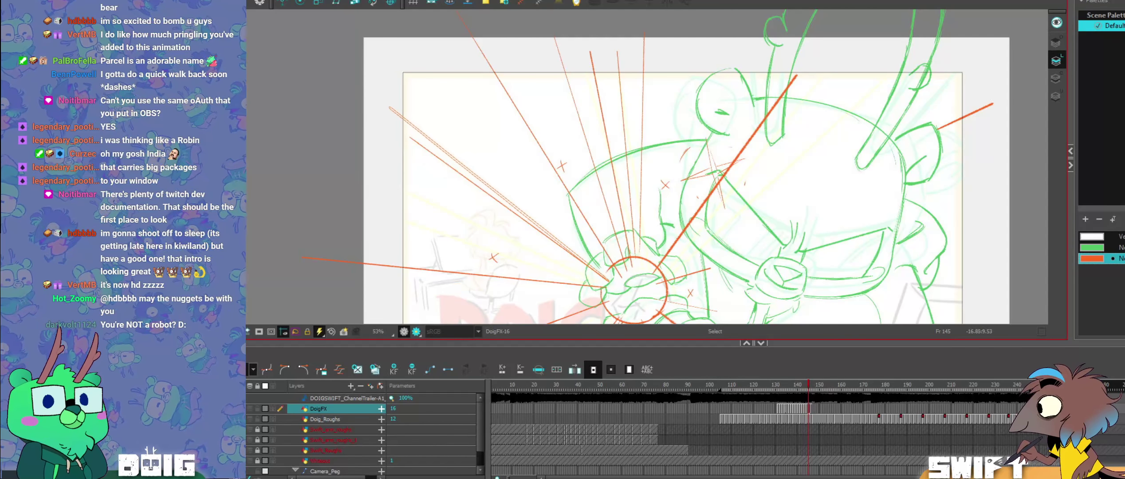
key(alt+b)
key(f)
key(f)
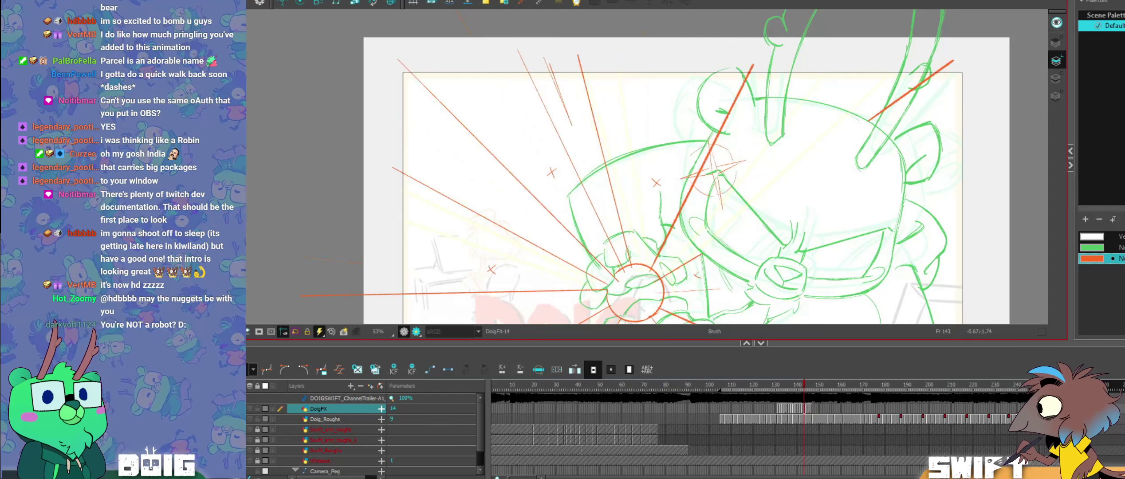
Step: Flip through frames 143 to 145 to examine the spacing of the upper-left rays
key(period)
key(period)
key(comma)
key(comma)
key(comma)
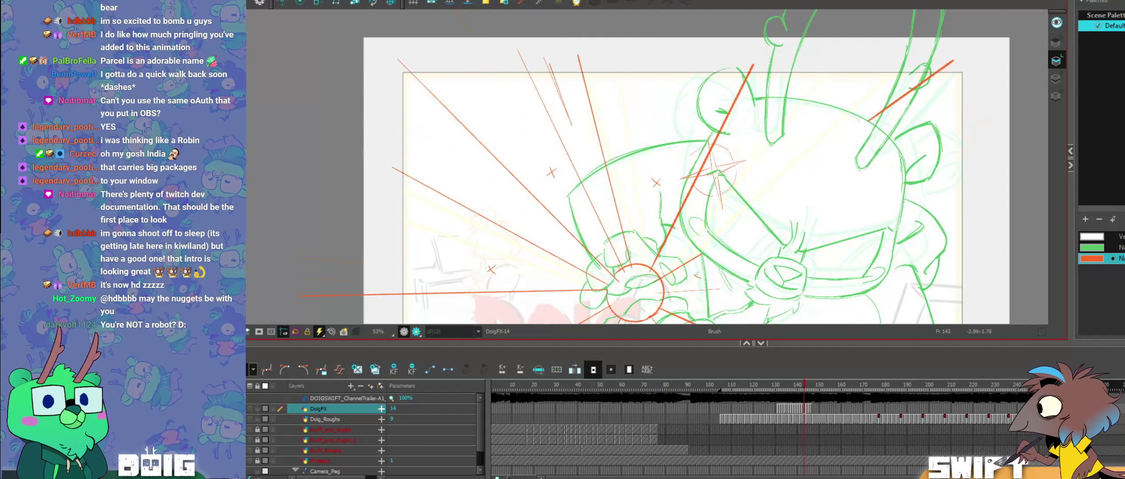
key(period)
key(period)
key(period)
key(comma)
key(comma)
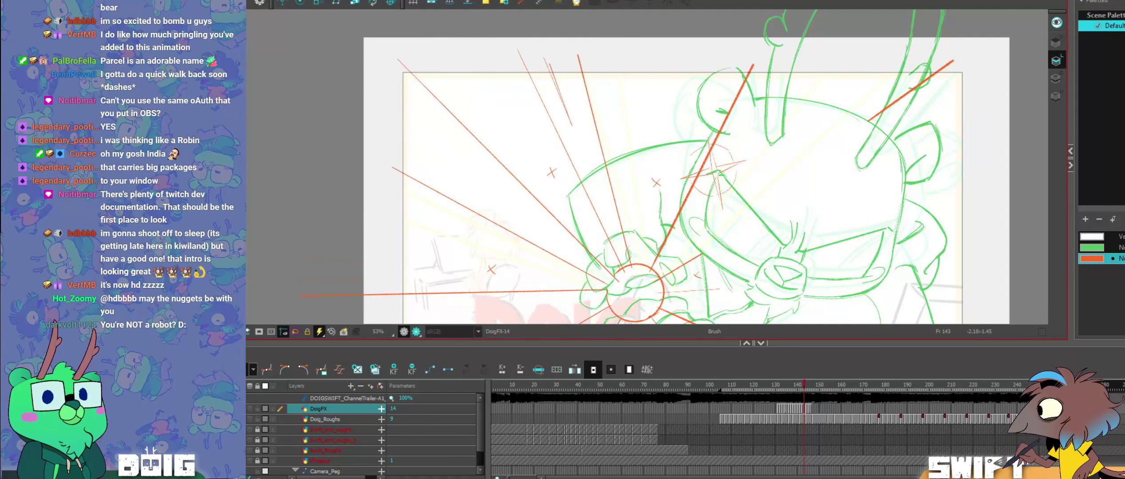
key(period)
key(period)
key(comma)
key(comma)
key(period)
key(period)
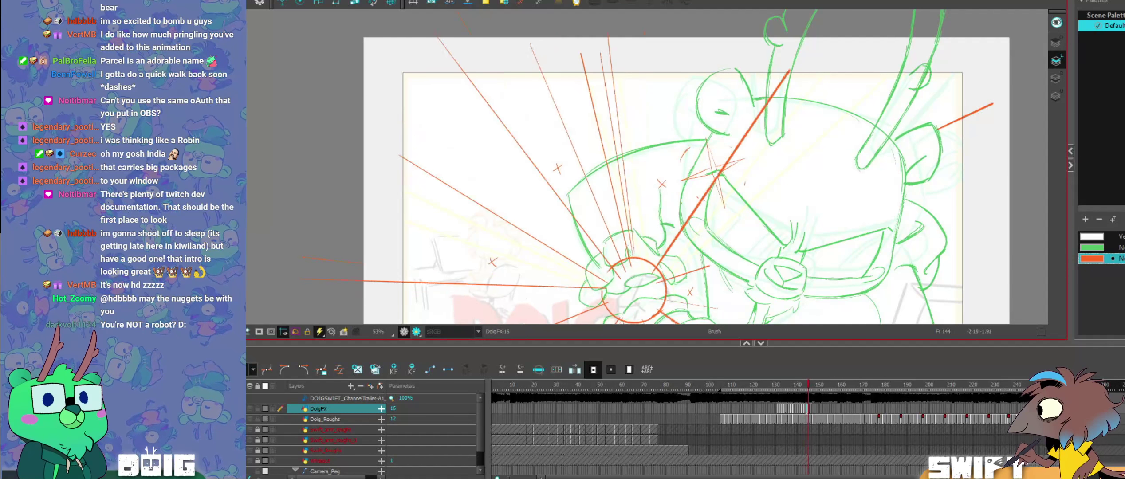
drag(641, 183, 637, 268)
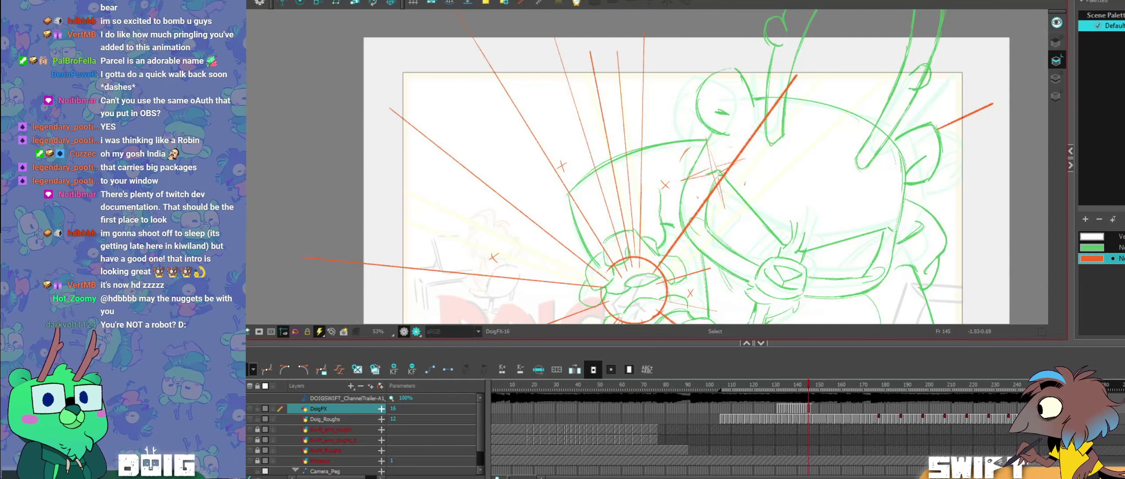
key(ctrl+z)
drag(640, 224, 639, 271)
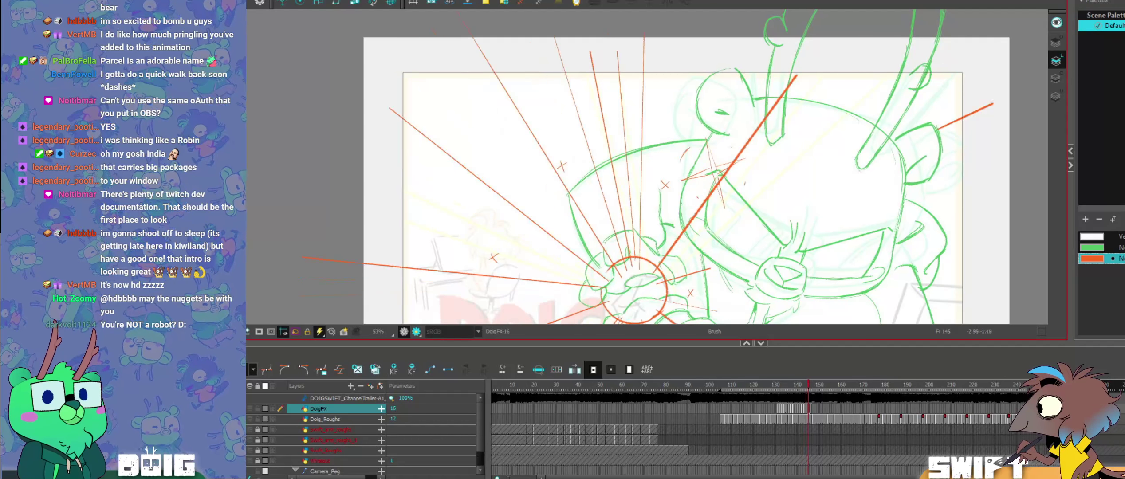
Step: Flip back and forth through frames 143 to 145 to check the motion of all the rays around the orb
key(comma)
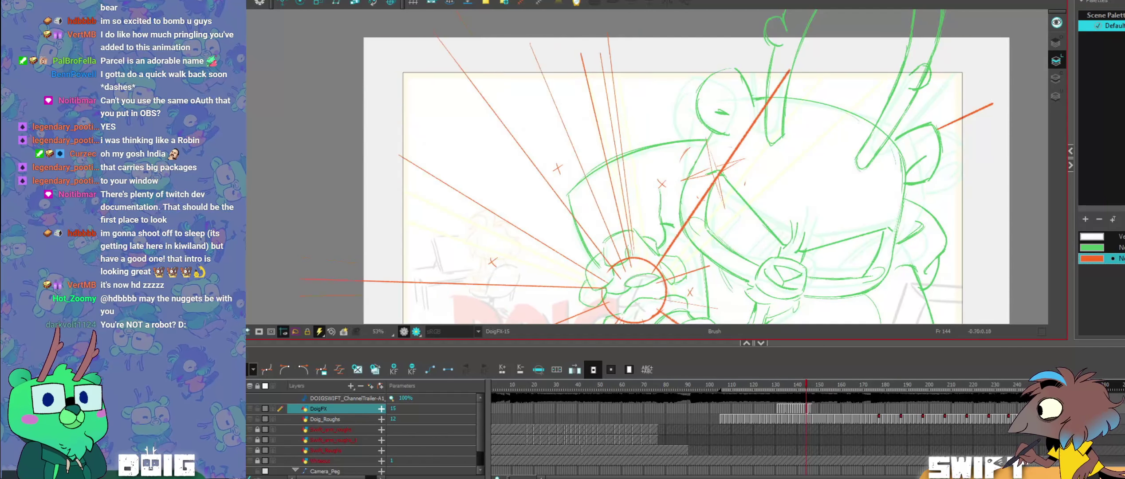
key(comma)
key(period)
key(period)
key(comma)
key(.)
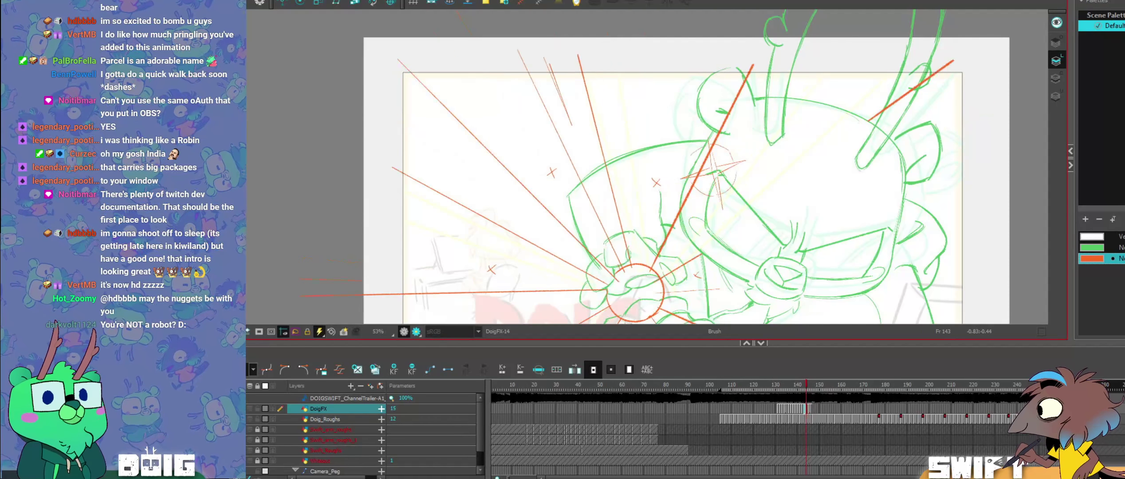
drag(678, 238, 658, 248)
key(comma)
key(.)
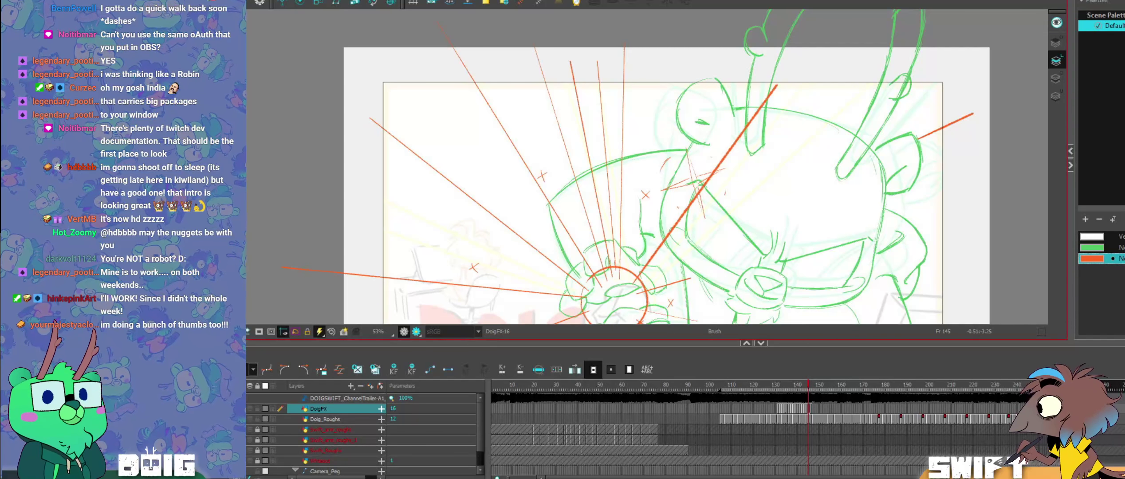
key(comma)
key(comma)
key(period)
key(period)
key(comma)
key(comma)
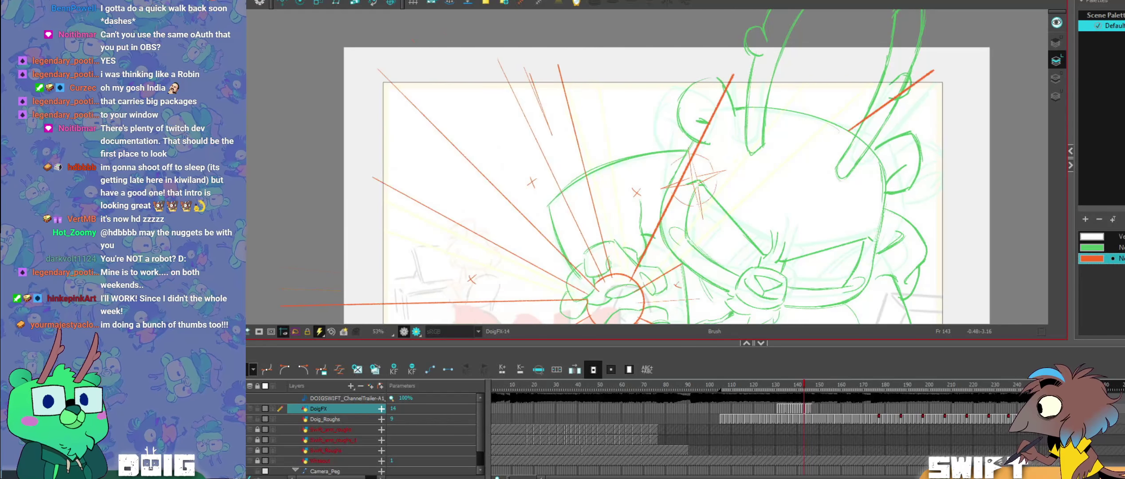
key(period)
key(period)
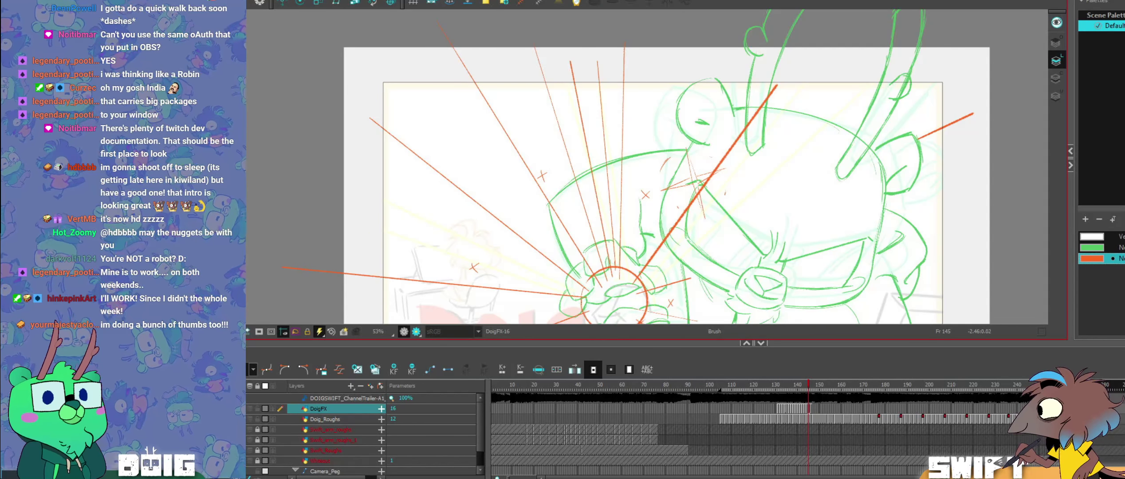
key(comma)
key(comma)
key(period)
key(period)
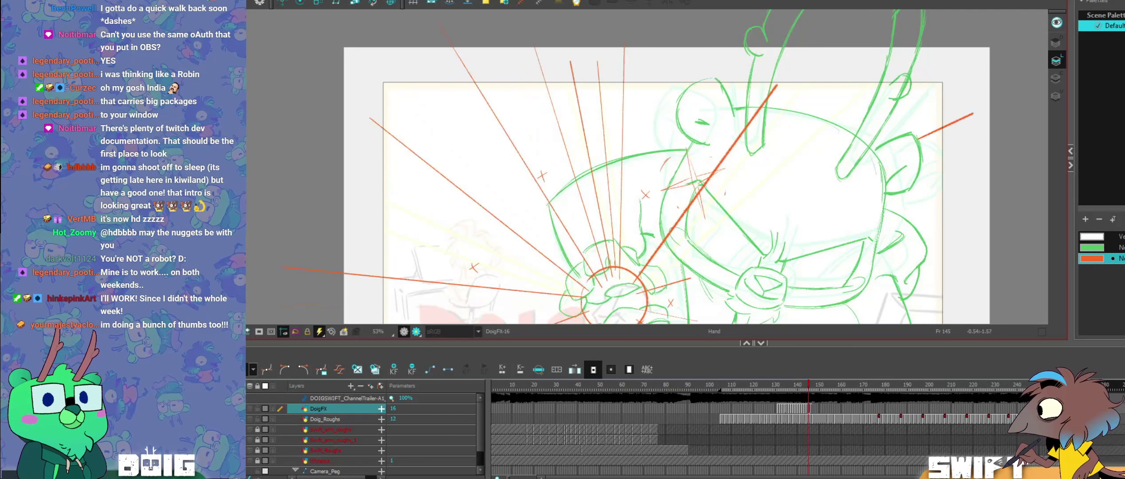
drag(658, 269, 652, 244)
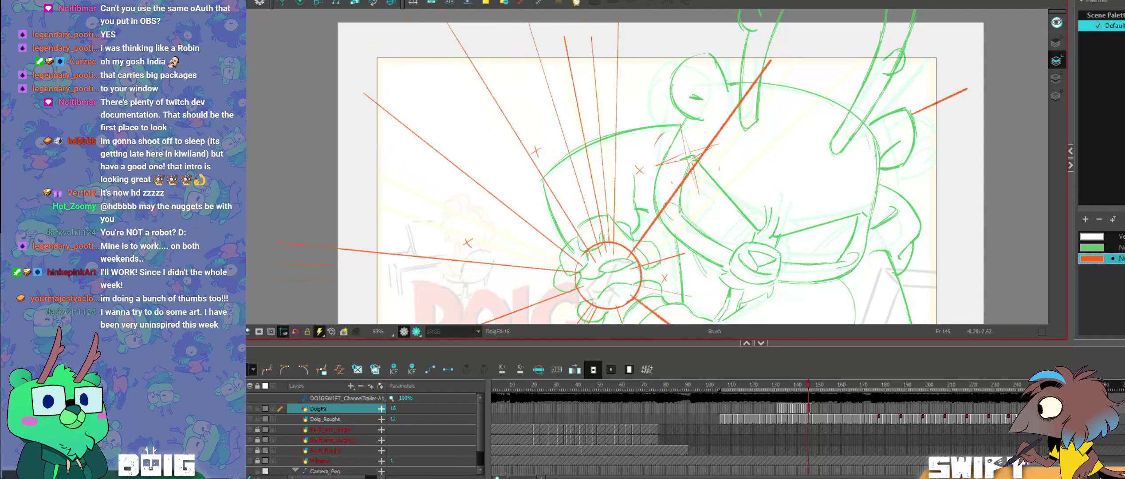
key(comma)
key(comma)
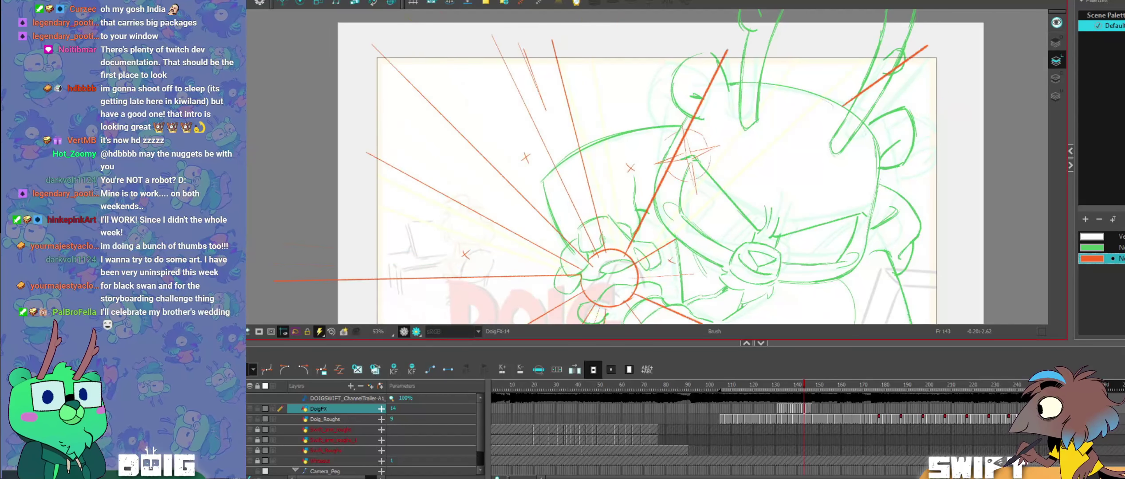
key(period)
key(period)
key(comma)
key(comma)
key(period)
key(period)
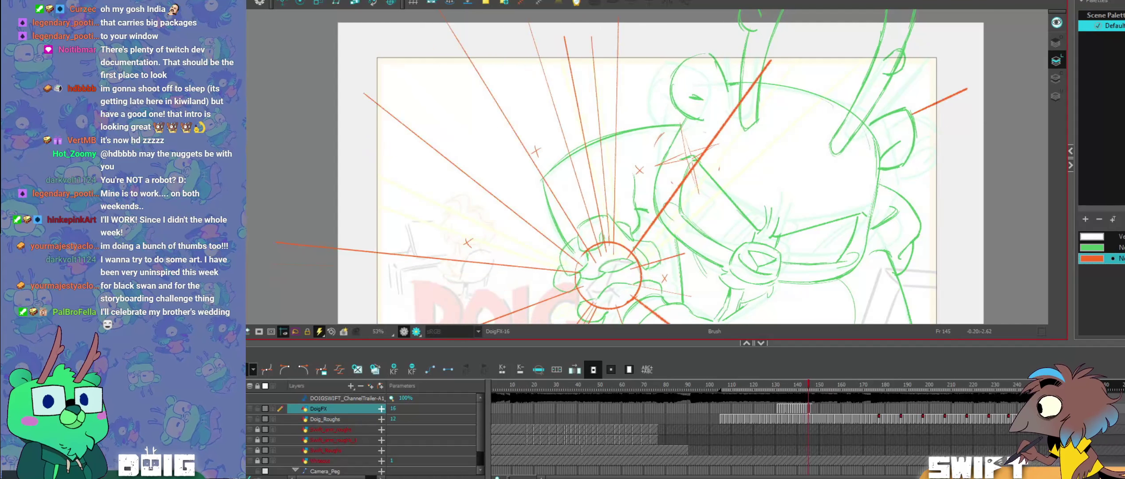
key(comma)
key(period)
key(comma)
key(period)
key(comma)
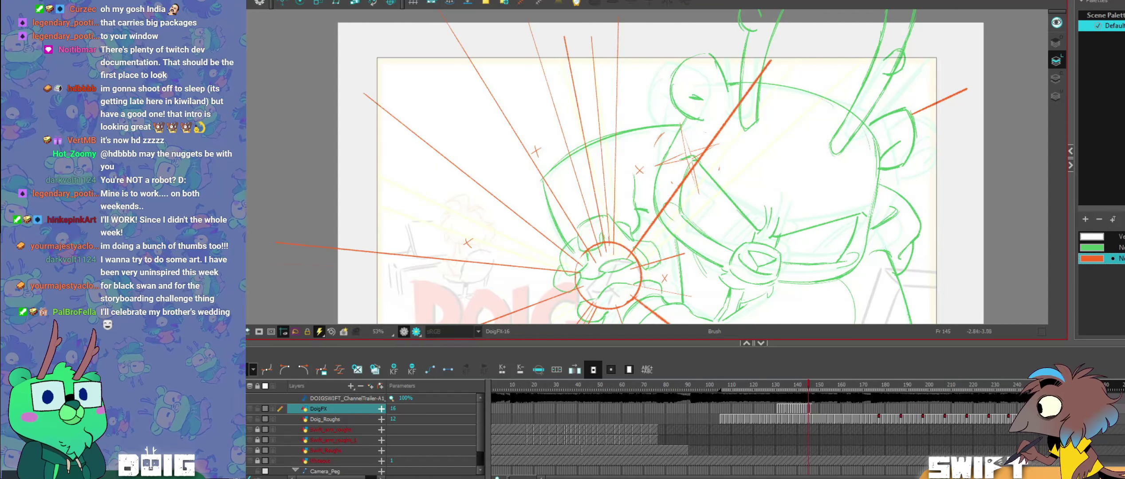
key(period)
Step: Rotate the long lower-left ray slightly clockwise on frame 145, raising its outer end, and compare it with the preceding frames
key(space)
drag(600, 244, 651, 206)
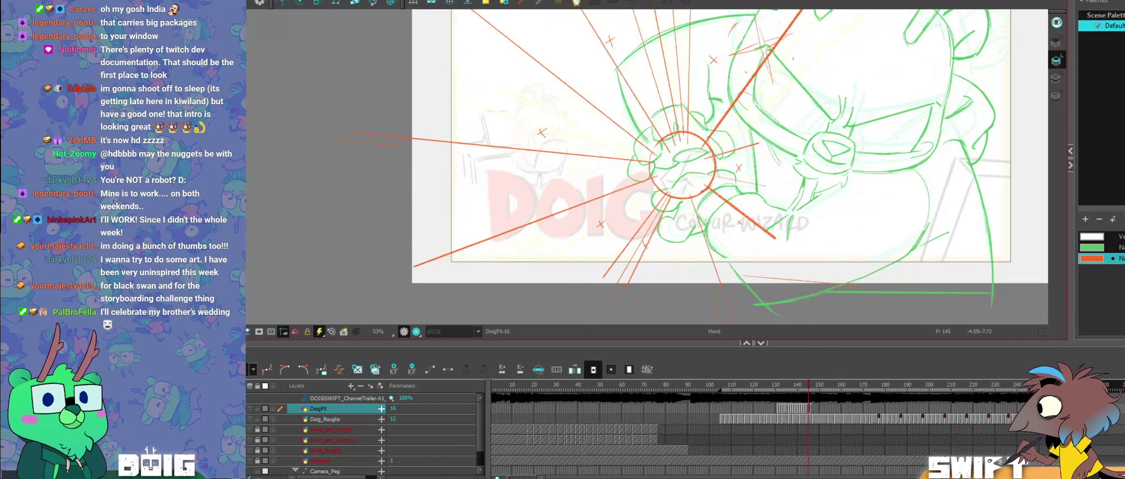
click(437, 257)
drag(411, 268, 403, 258)
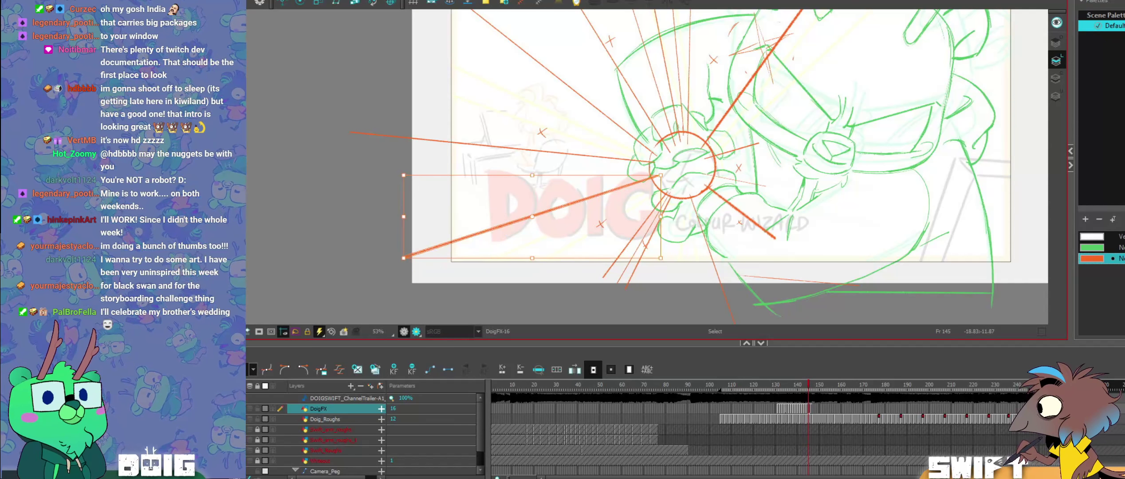
key(alt+b)
drag(705, 216, 683, 242)
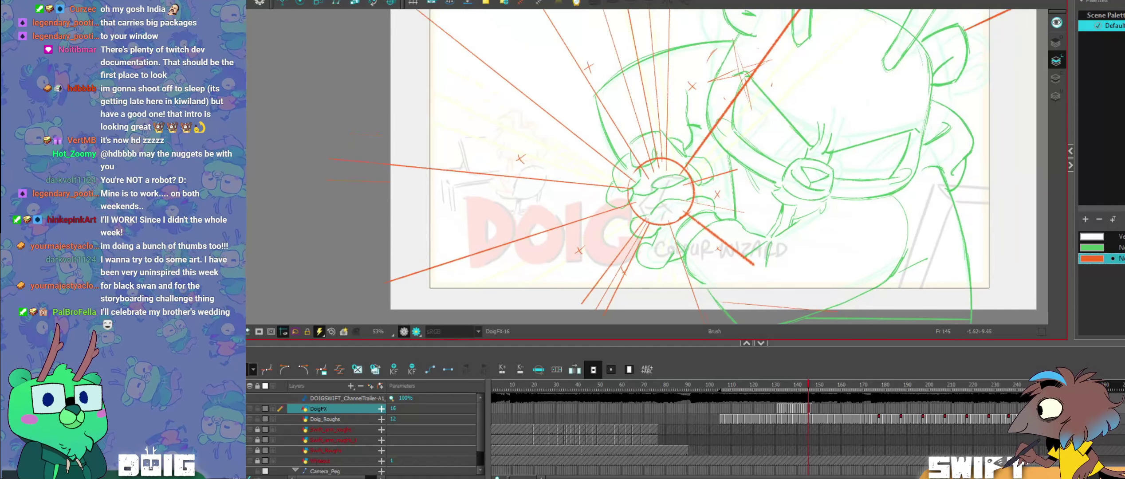
key(comma)
key(period)
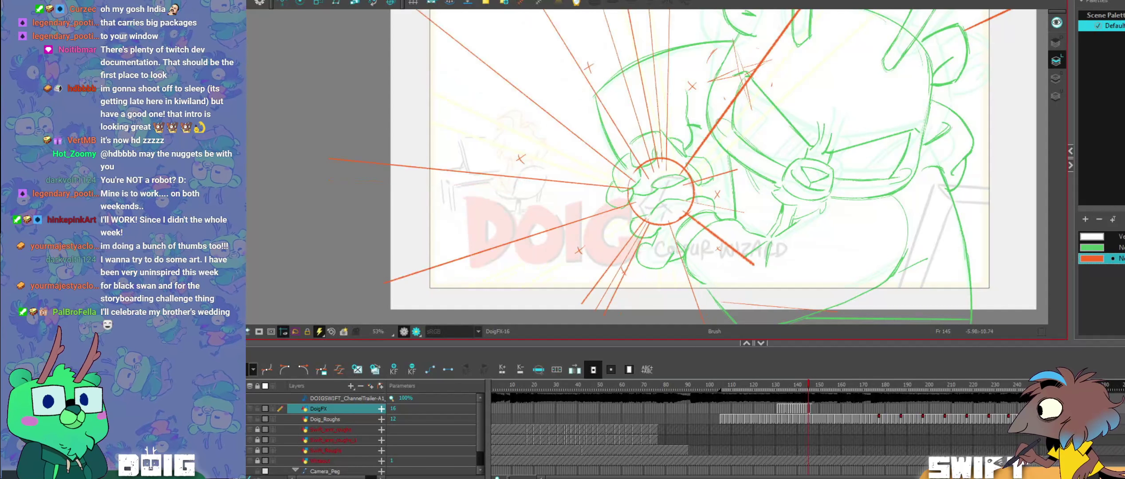
key(comma)
key(comma)
key(period)
key(period)
key(comma)
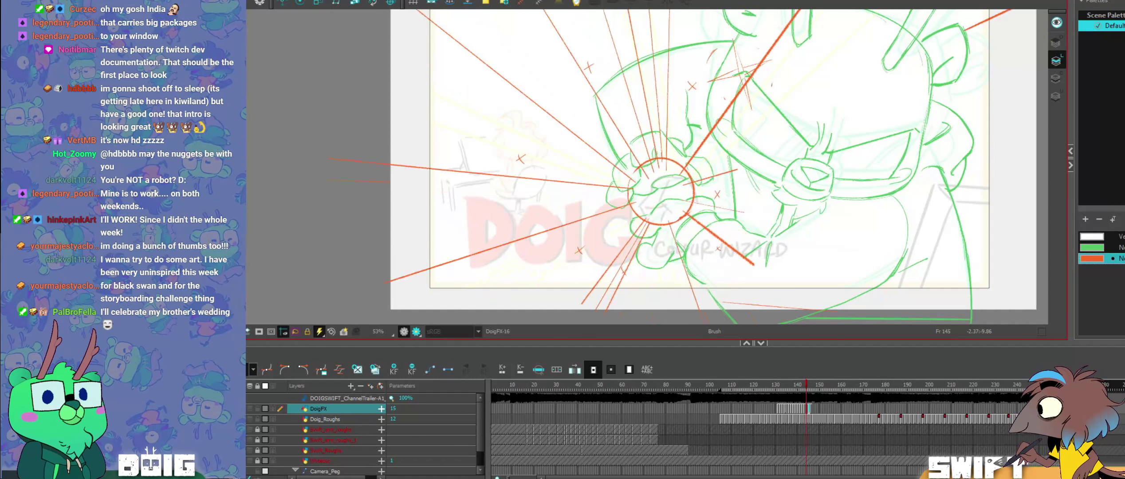
key(period)
Step: Select the middle thin ray in the cluster below the orb on frame 145
key(alt+s)
click(604, 293)
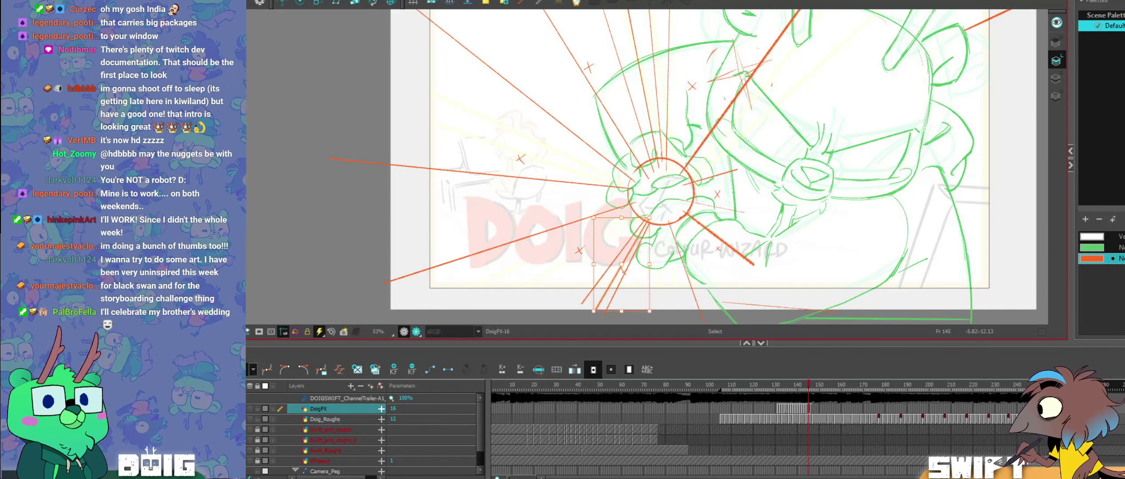
Step: Delete the surplus ray strokes below the orb on frame 145 and check the drawing against the two preceding frames
key(Delete)
click(606, 289)
key(Delete)
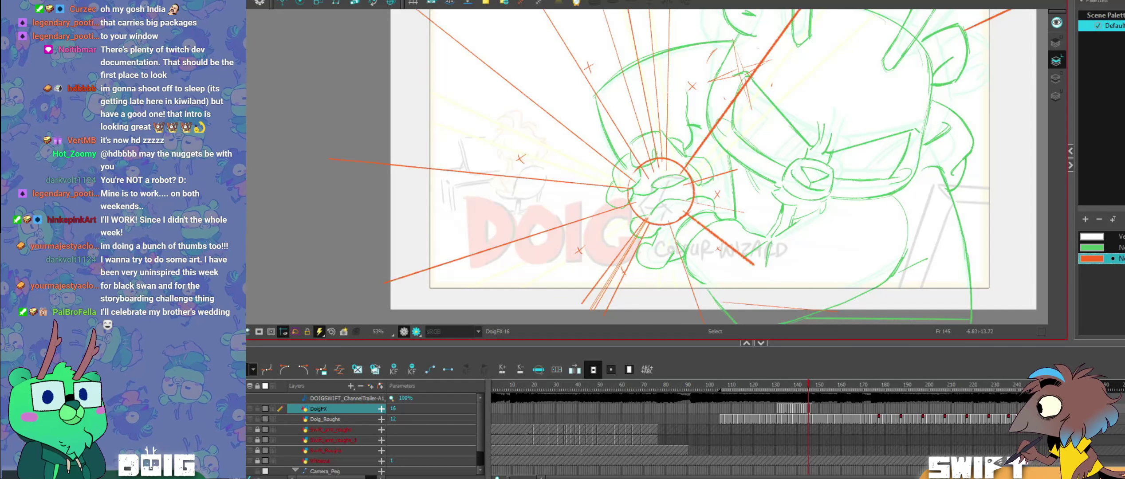
click(605, 289)
key(Delete)
key(alt+b)
key(comma)
key(comma)
key(period)
key(period)
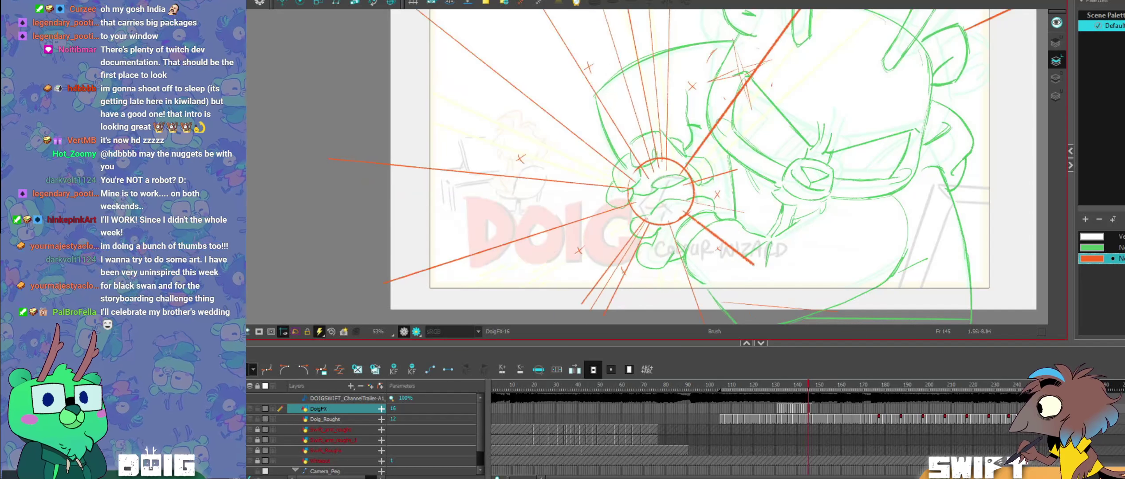
Step: Select the thin ray running down from the orb's lower right side on frame 145 and slightly reposition and rotate it
key(alt+s)
mouse_move(700, 273)
mouse_down()
mouse_move(679, 285)
mouse_move(693, 269)
mouse_up()
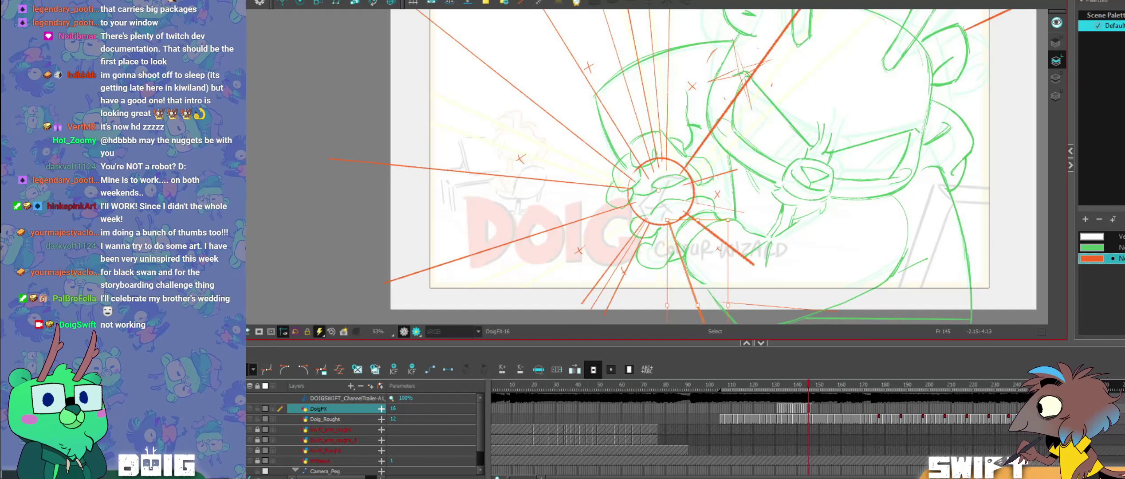
drag(736, 223, 770, 213)
Step: Move the small cross sparkle beside the Colour Wizard text slightly down and to the left on frame 145
click(732, 247)
click(720, 250)
drag(718, 249, 713, 259)
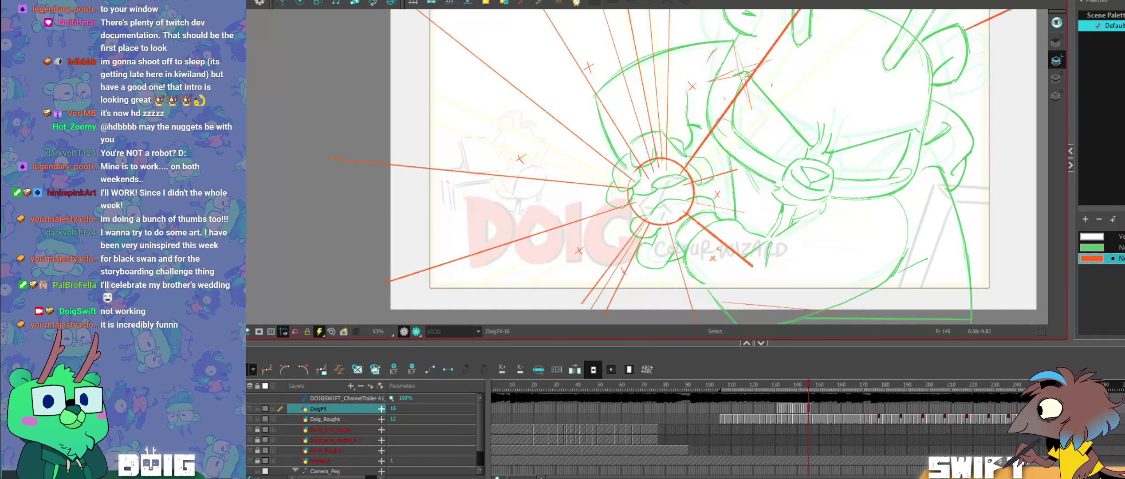
click(710, 258)
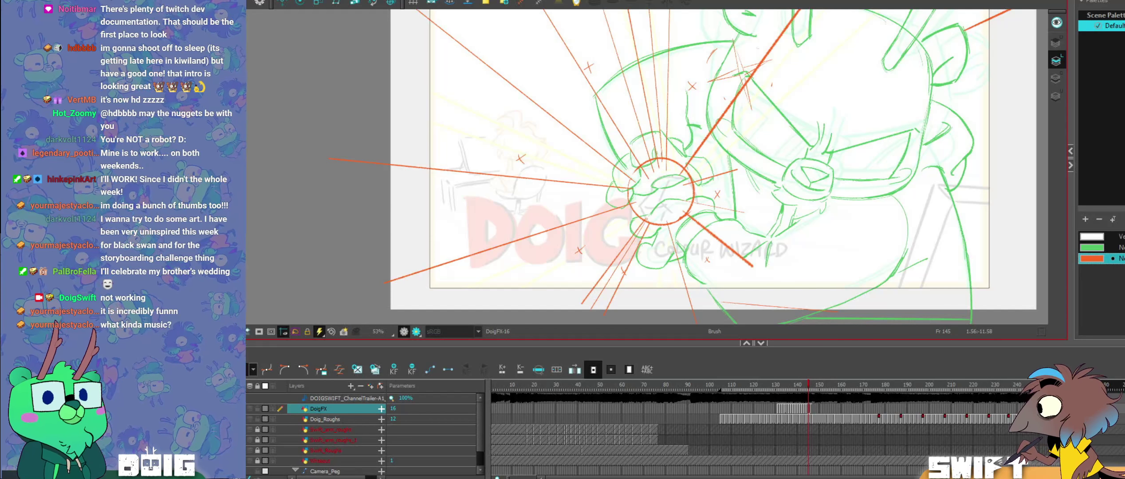
Step: Flip back and forth between frames 143 and 145 to examine the motion of the rays and cross sparkles
key(comma)
key(comma)
key(period)
key(period)
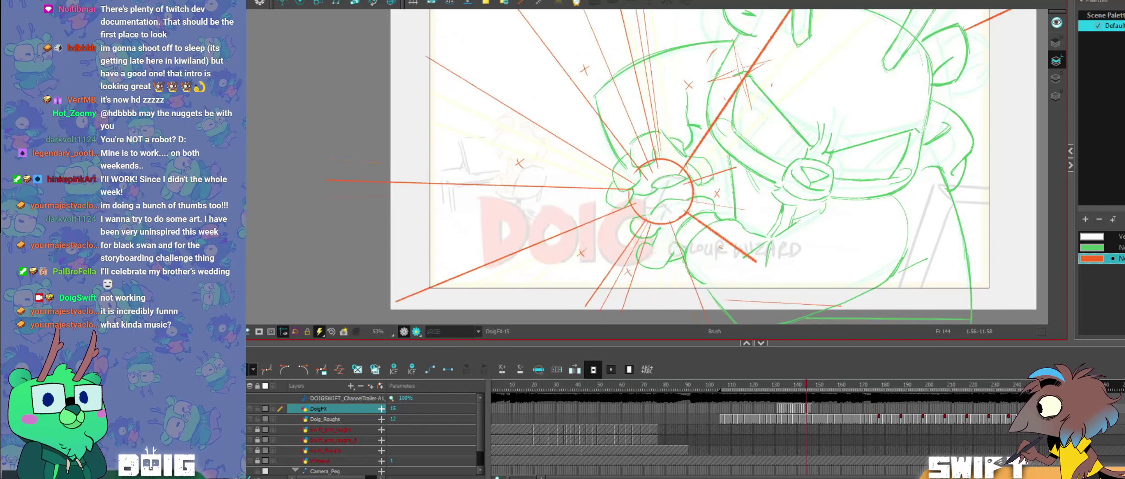
key(comma)
key(comma)
key(period)
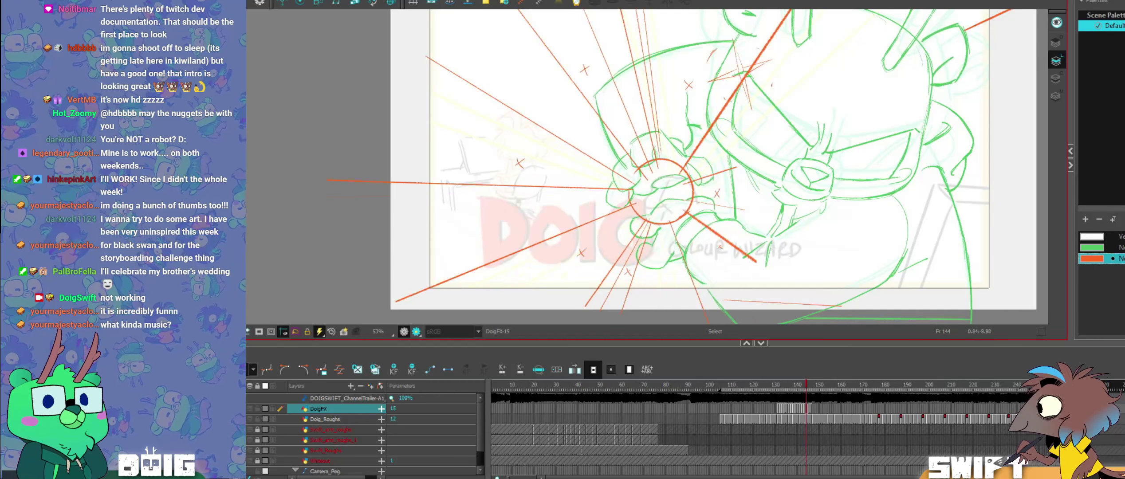
key(alt+b)
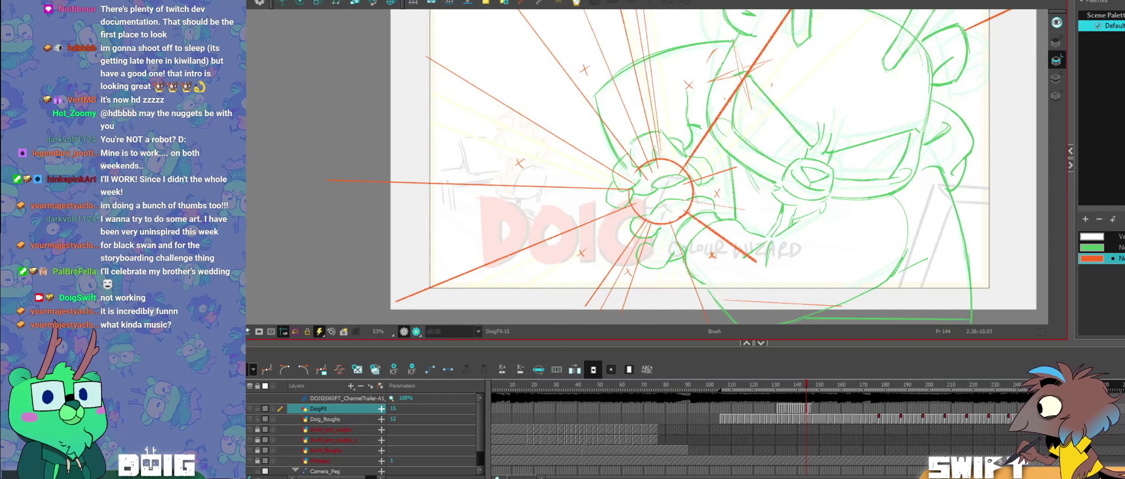
key(comma)
key(comma)
key(period)
key(period)
key(period)
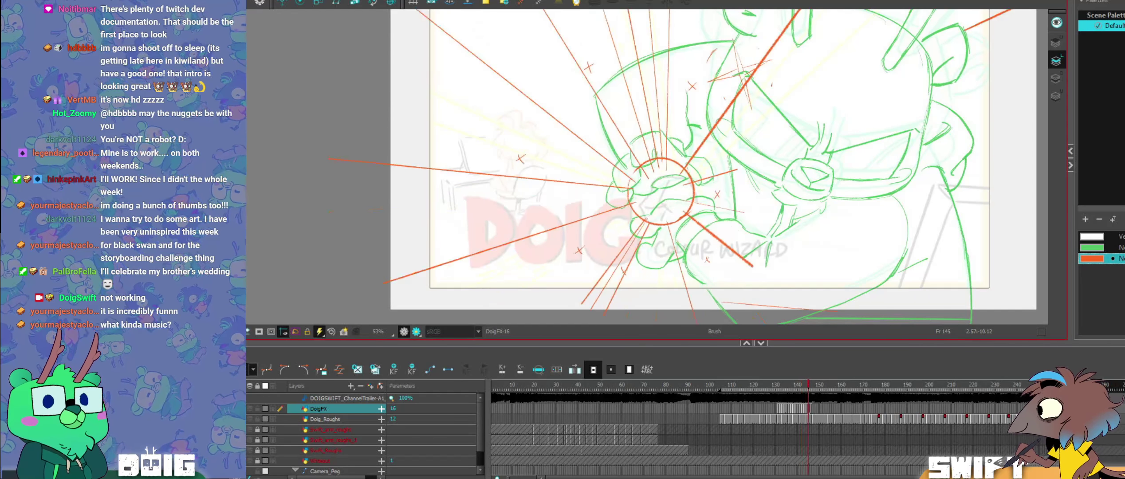
key(alt+s)
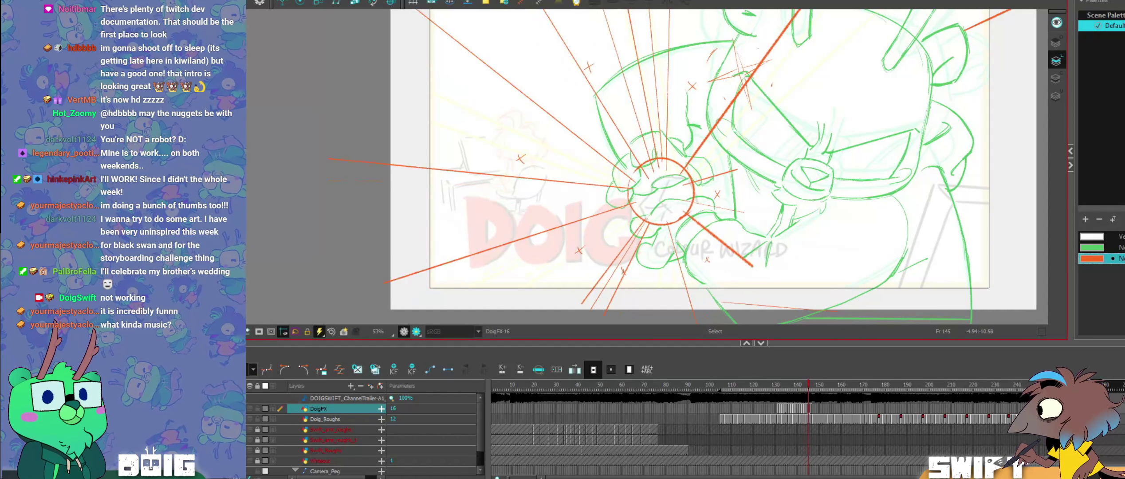
key(alt+b)
key(comma)
key(comma)
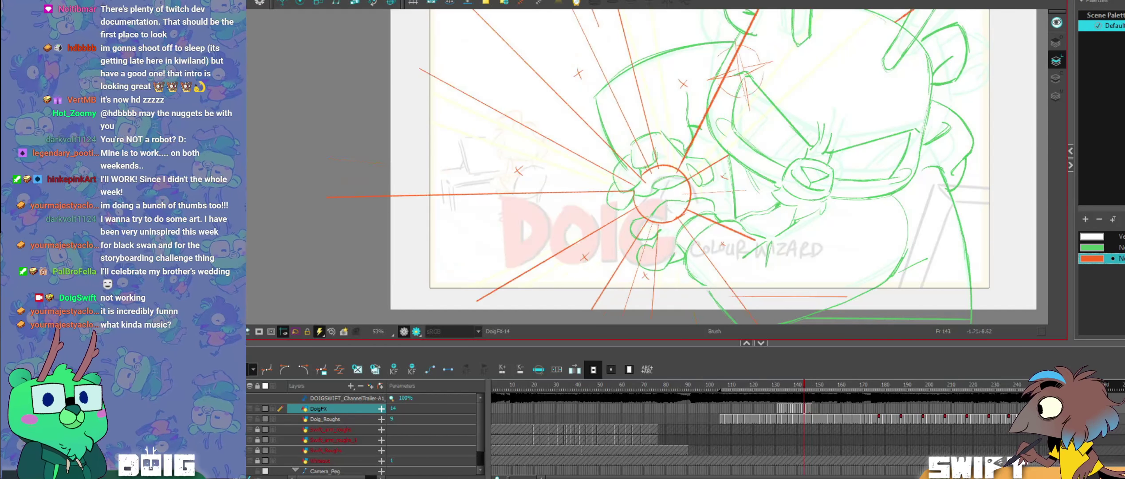
key(period)
key(period)
key(comma)
key(comma)
key(period)
key(period)
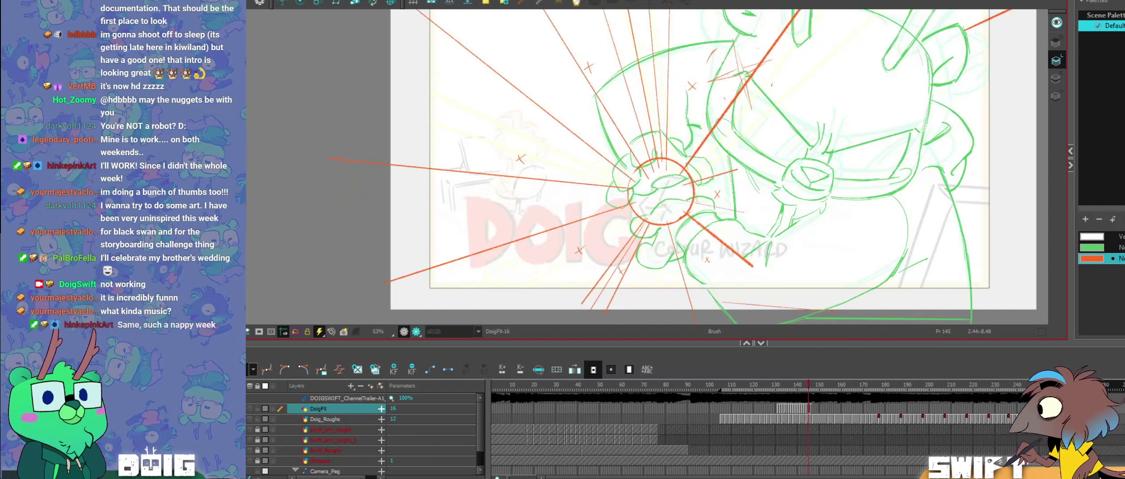
key(comma)
key(comma)
key(period)
key(period)
Step: Shift the cross sparkle to the right of the orb slightly down on frame 145 and check it against frames 143 and 144
drag(719, 188, 718, 197)
click(757, 185)
key(alt+b)
key(comma)
key(comma)
key(period)
key(period)
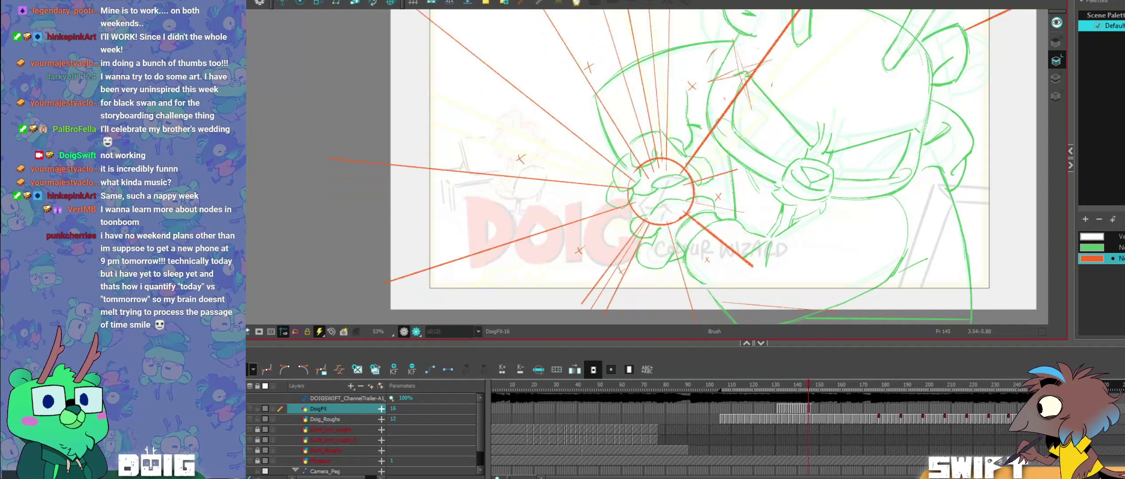
key(comma)
key(comma)
key(period)
key(period)
Step: Nudge the cross sparkle right of the orb slightly further left on frame 145 and compare it with the preceding frames
key(alt+s)
drag(723, 191, 715, 199)
key(comma)
key(comma)
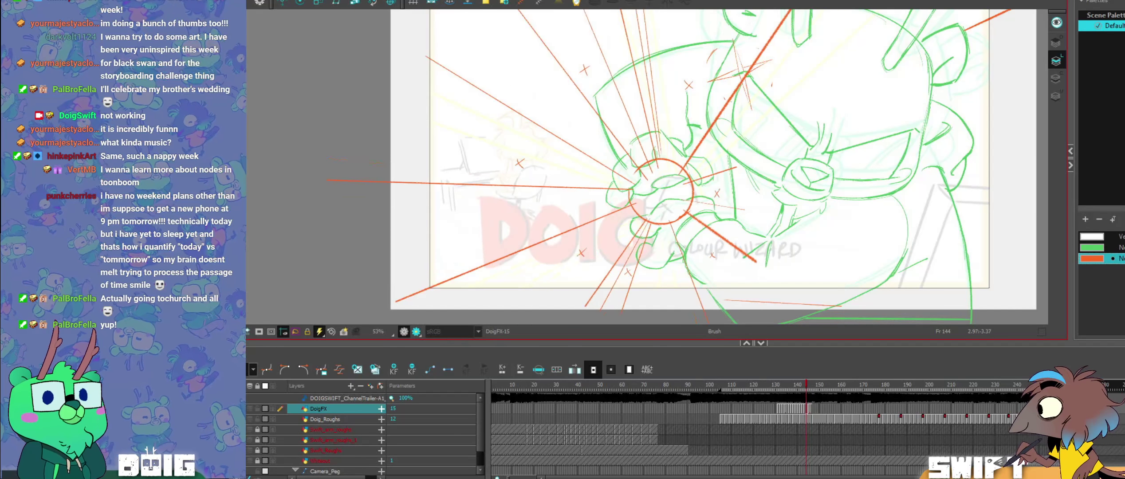
key(alt+b)
key(period)
key(period)
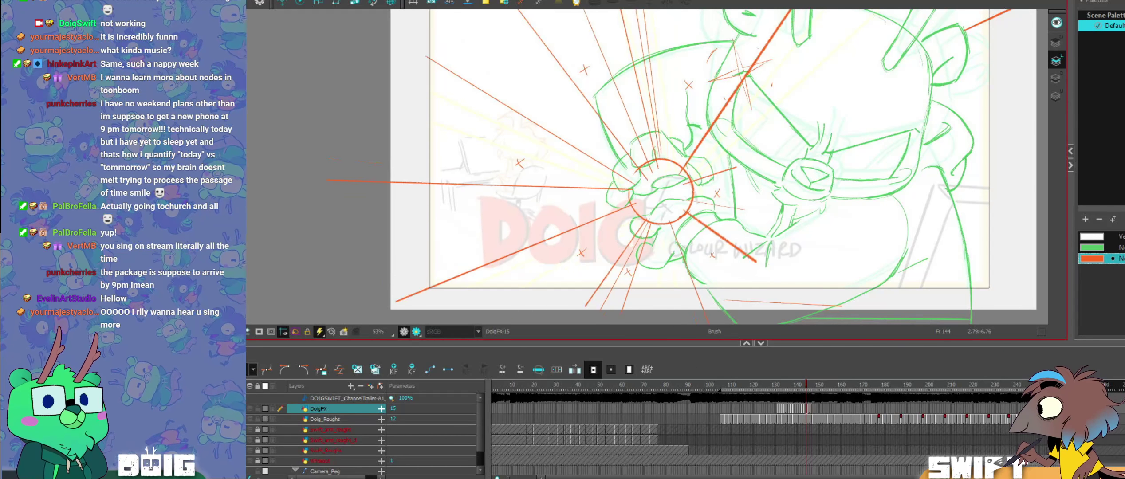
Step: Flip repeatedly through frames 143 to 145 to examine how the rays and sparkles around the orb animate
key(comma)
key(comma)
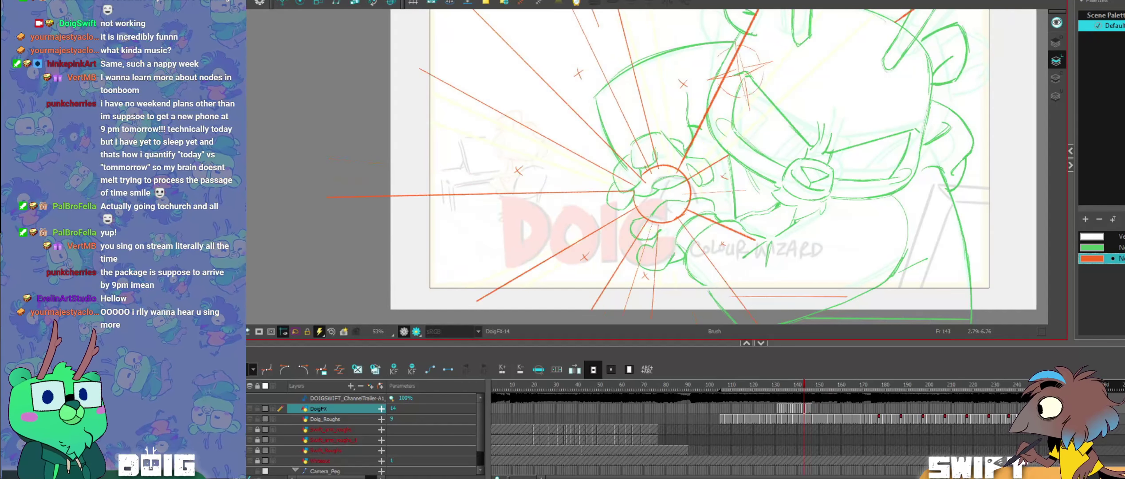
key(period)
key(period)
key(comma)
key(comma)
key(period)
key(period)
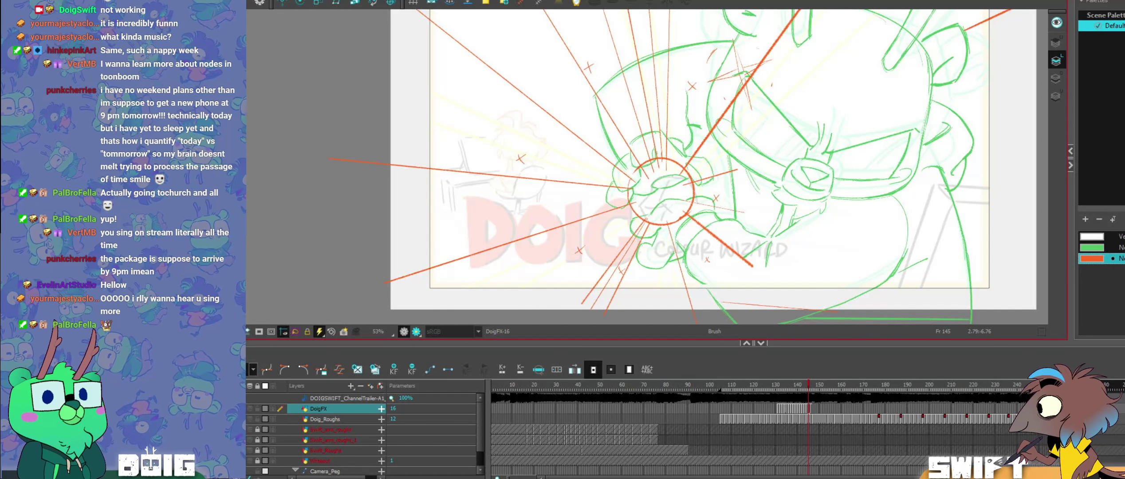
key(comma)
key(comma)
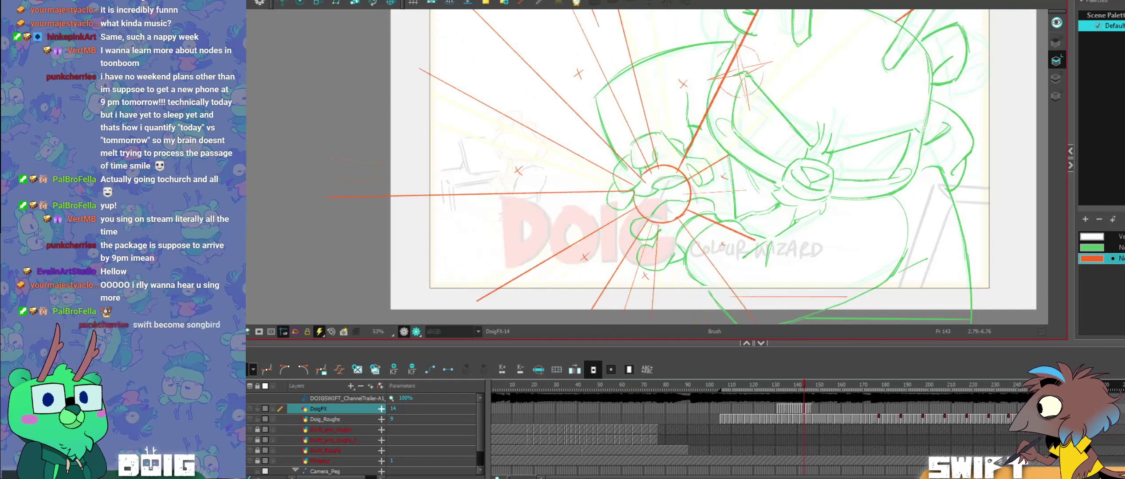
key(period)
key(period)
key(comma)
key(period)
key(comma)
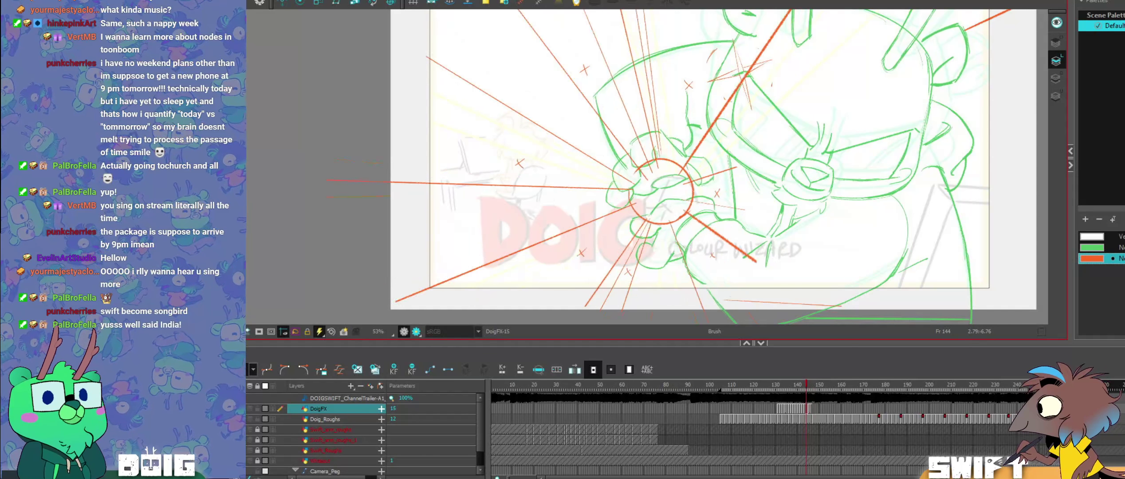
key(period)
key(comma)
key(comma)
key(period)
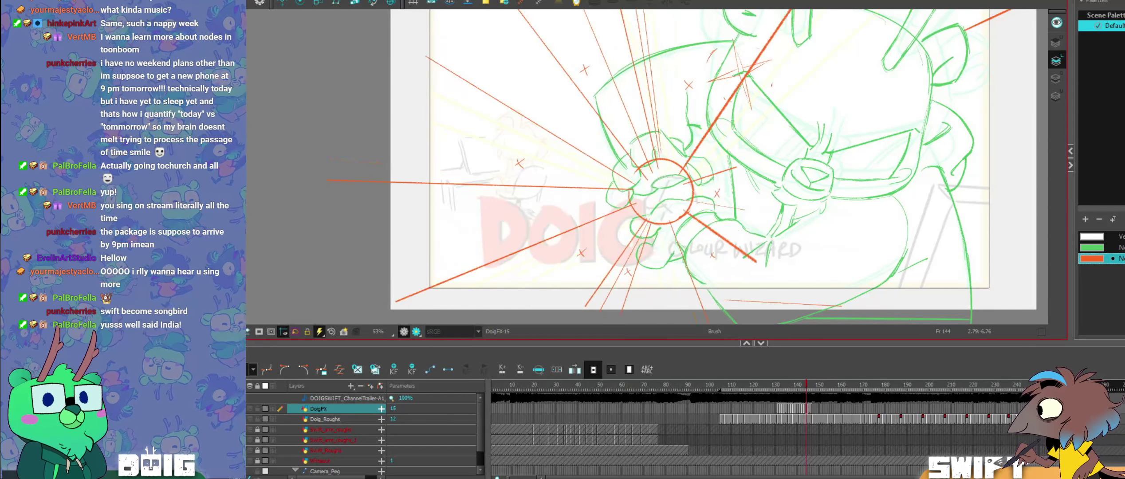
key(comma)
key(alt+s)
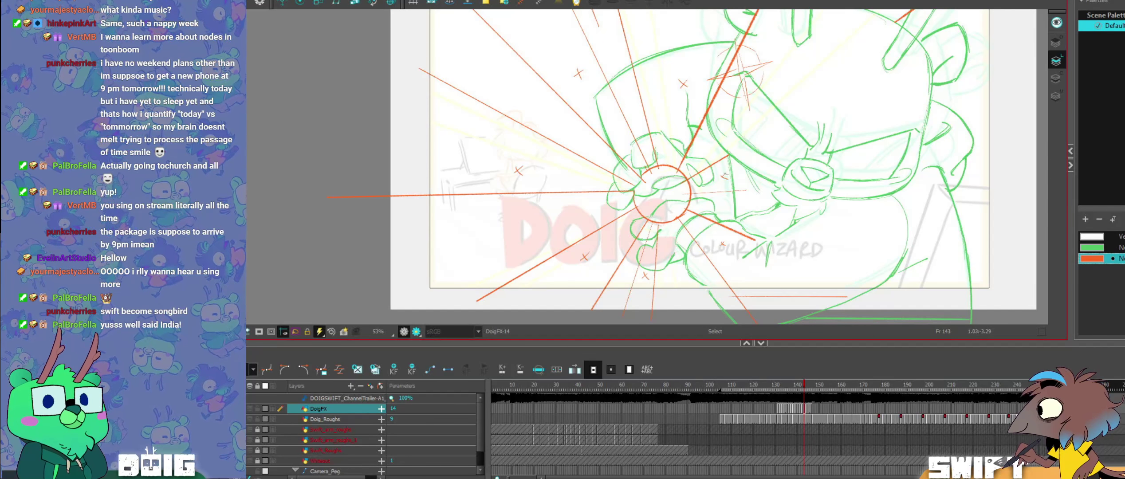
key(alt+b)
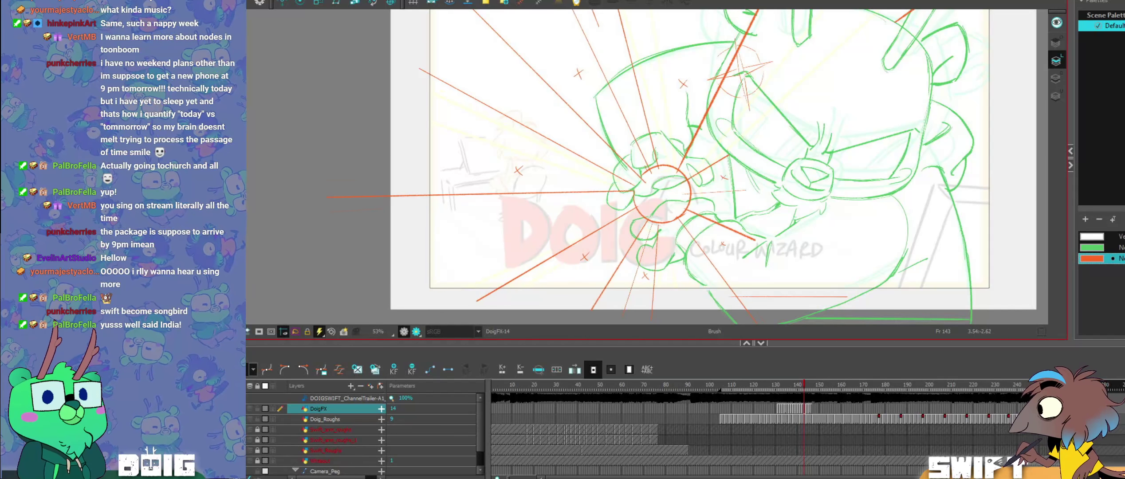
key(period)
key(period)
key(comma)
key(comma)
key(comma)
key(comma)
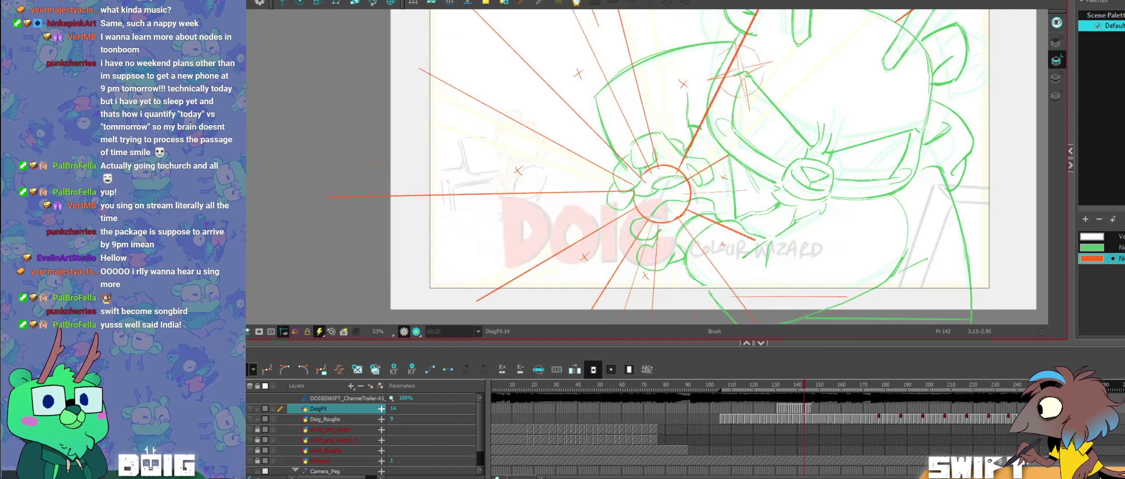
key(period)
key(period)
key(period)
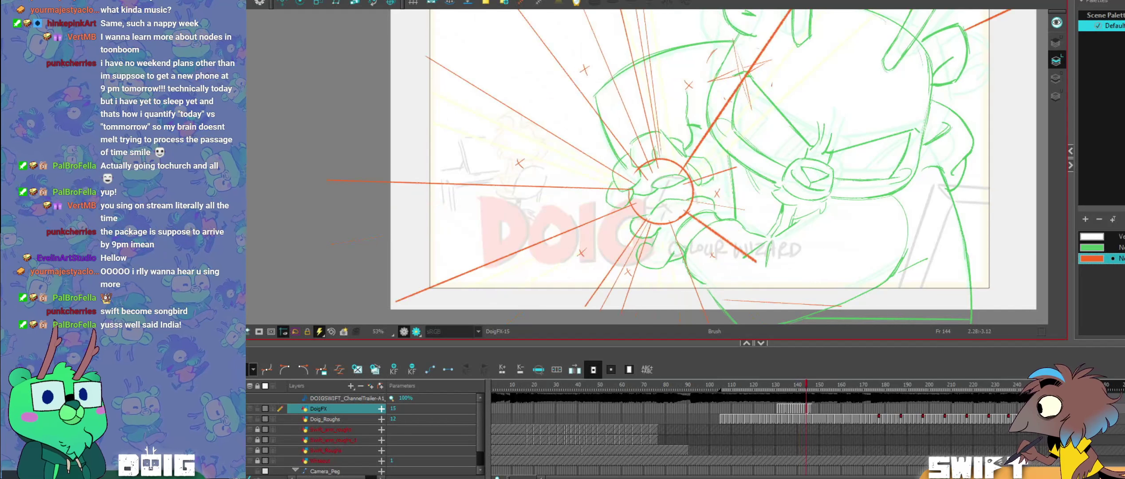
key(comma)
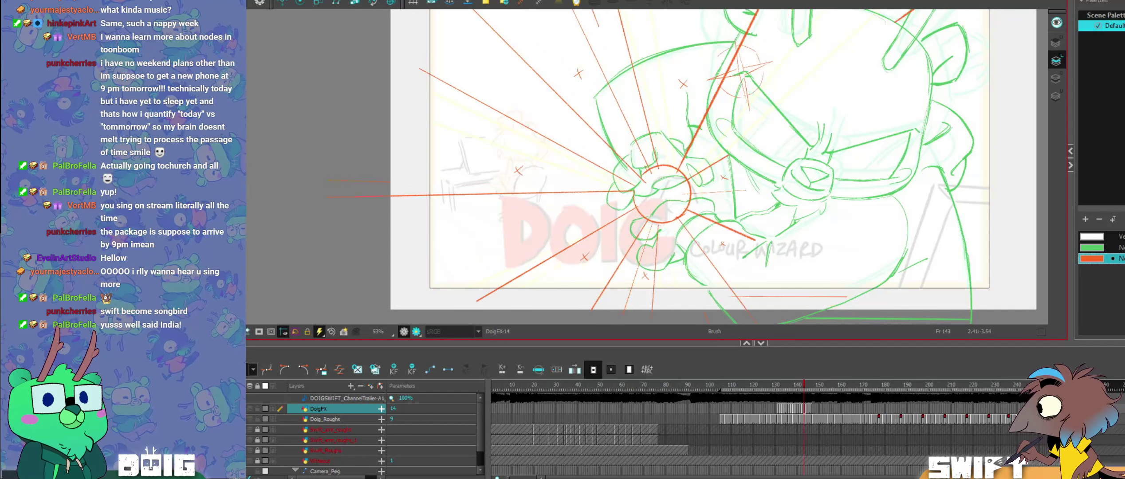
key(period)
key(period)
key(comma)
key(comma)
key(period)
key(period)
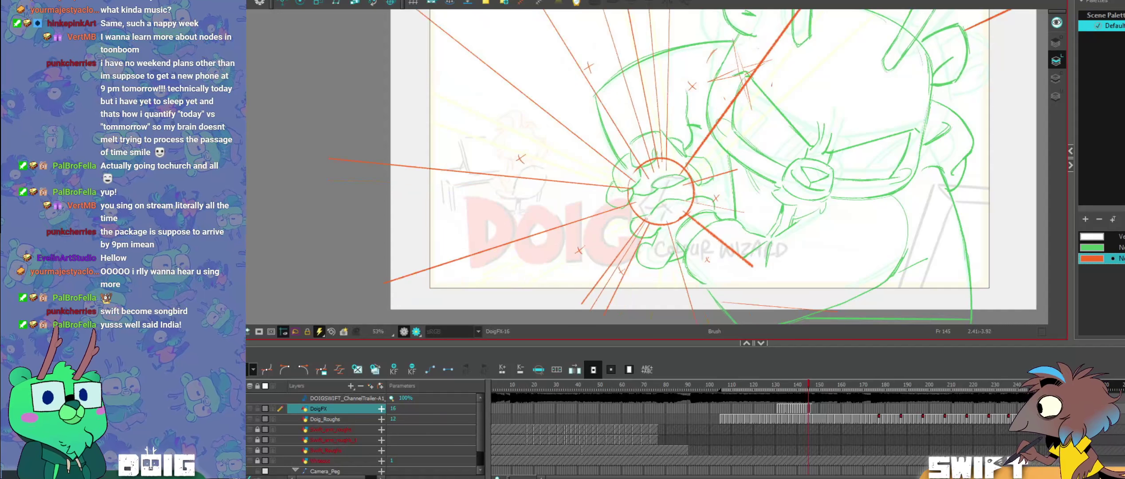
key(comma)
key(comma)
key(period)
key(period)
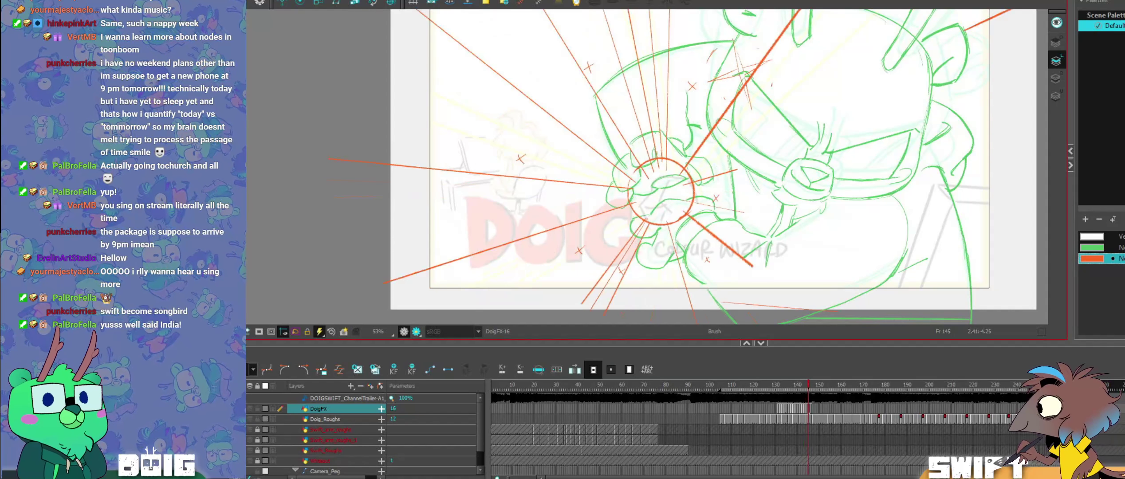
key(comma)
key(comma)
key(period)
key(period)
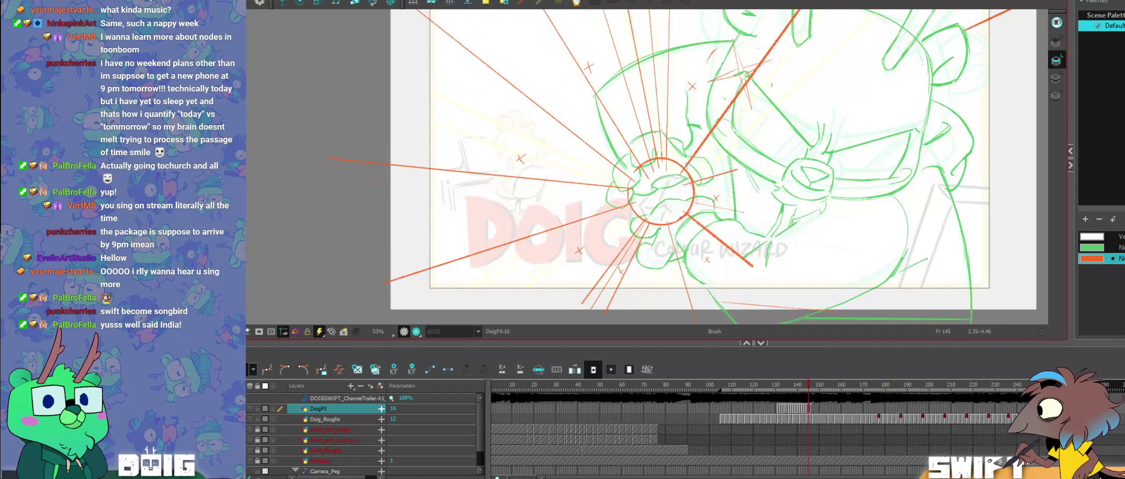
key(comma)
key(comma)
key(period)
key(period)
Step: Select the artwork among the rays below the orb on frame 145 and nudge it slightly downward
key(alt+s)
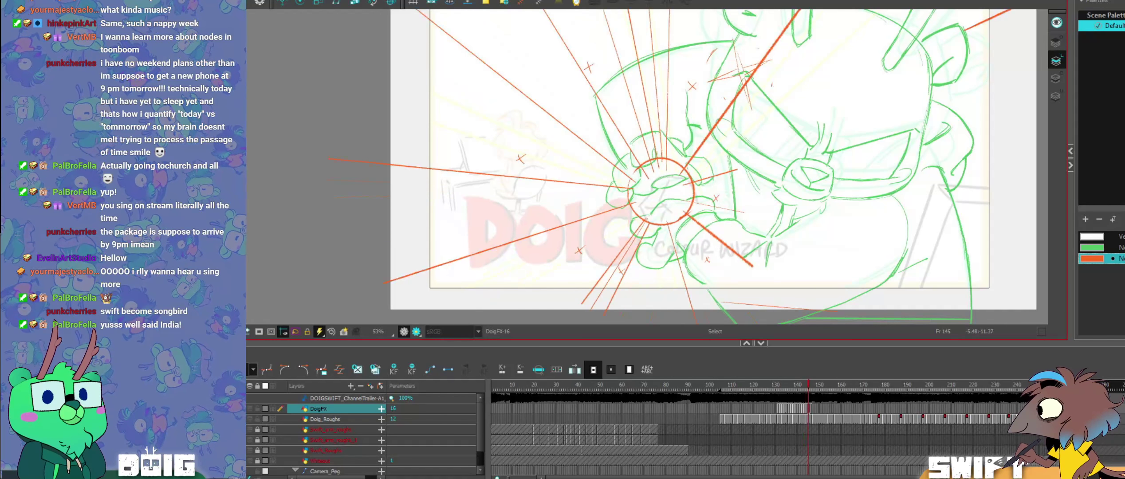
click(613, 273)
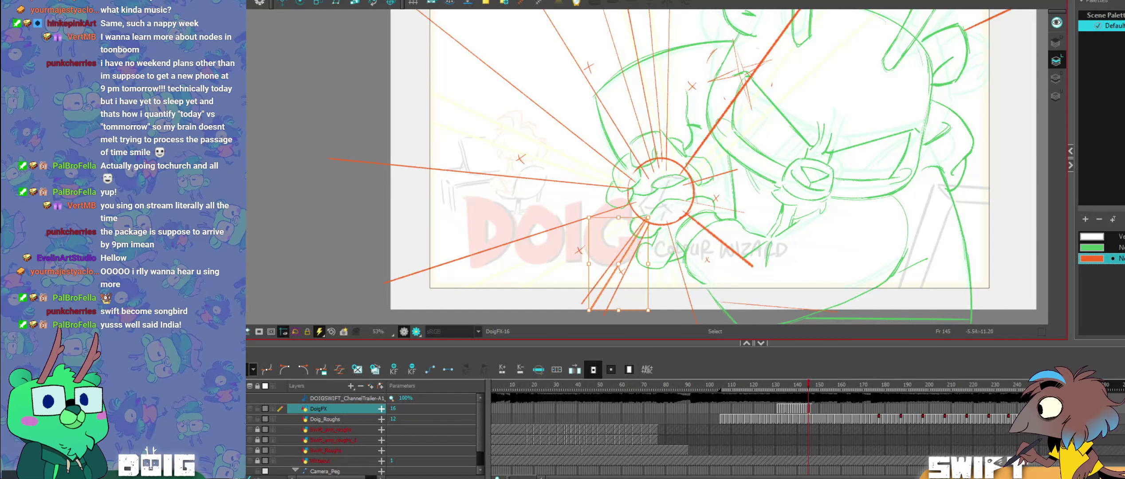
drag(611, 278, 611, 280)
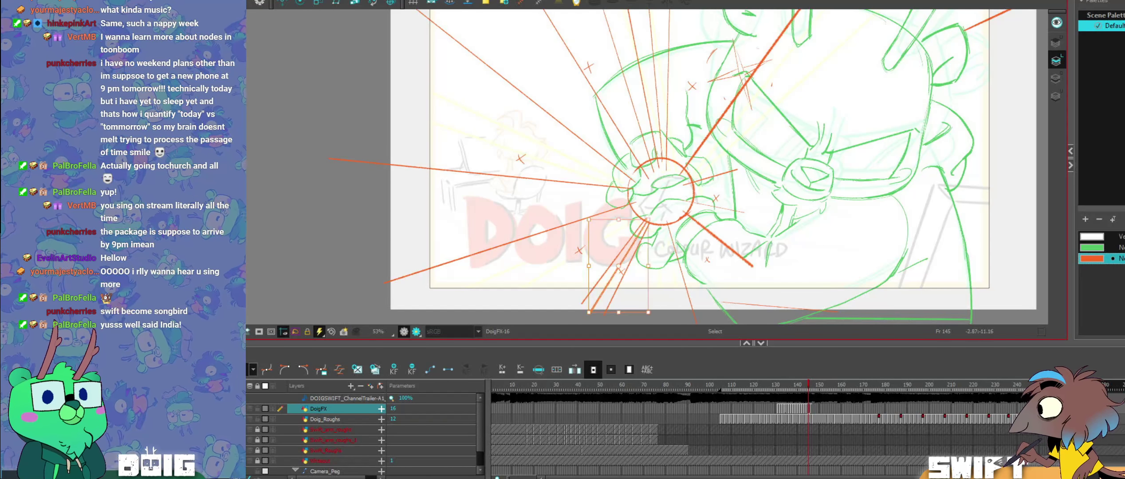
key(alt+b)
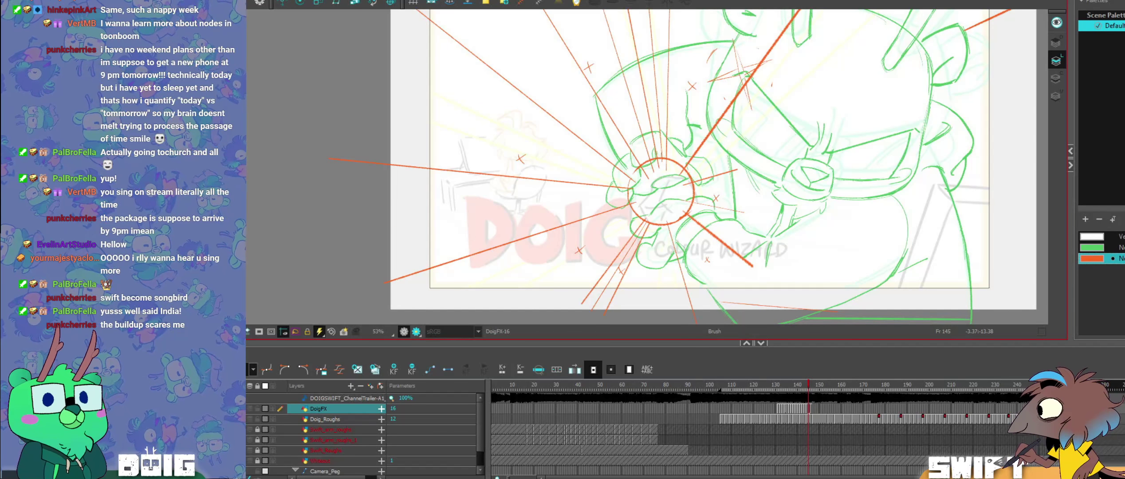
Step: Compare the ray cluster below the orb on frame 145 with the preceding frames
key(comma)
key(comma)
key(period)
key(period)
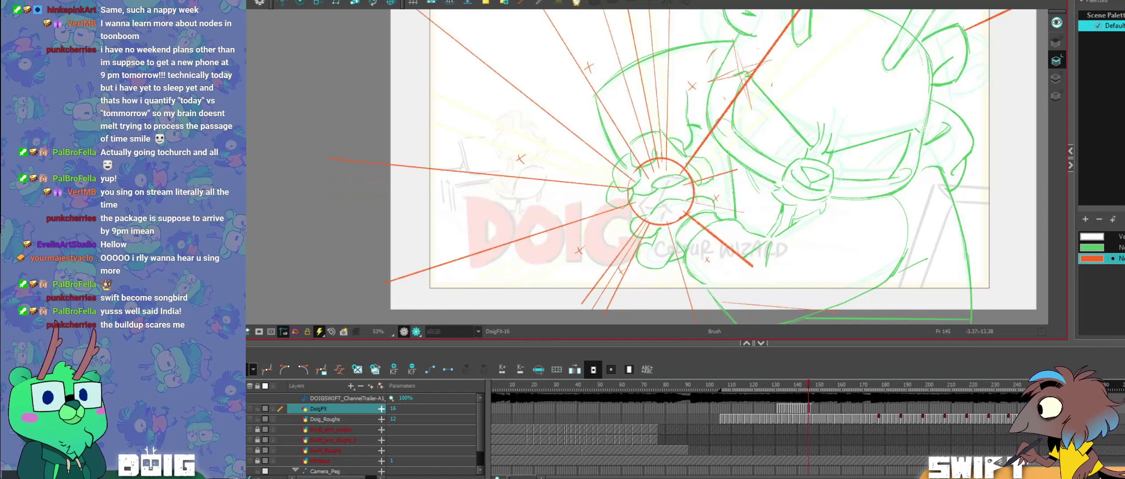
key(comma)
key(comma)
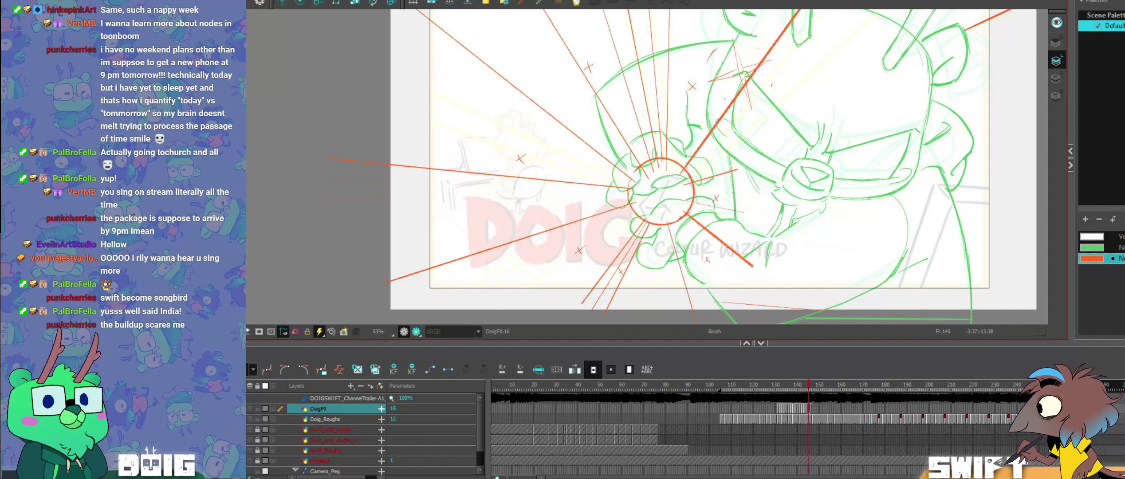
key(period)
key(period)
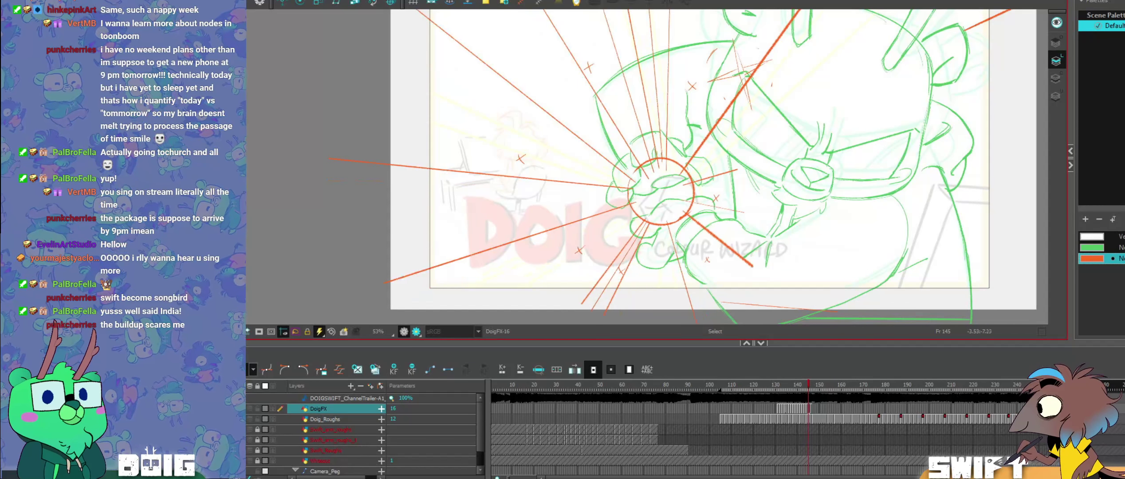
Step: Delete surplus ray lines from the cluster directly below the orb on frame 145
key(alt+s)
click(641, 239)
key(Delete)
click(648, 227)
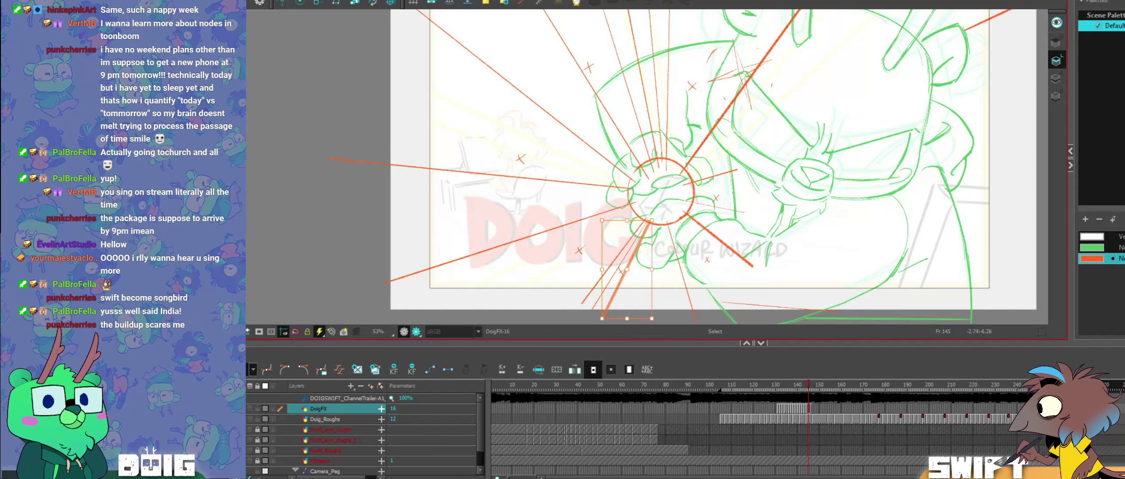
key(Delete)
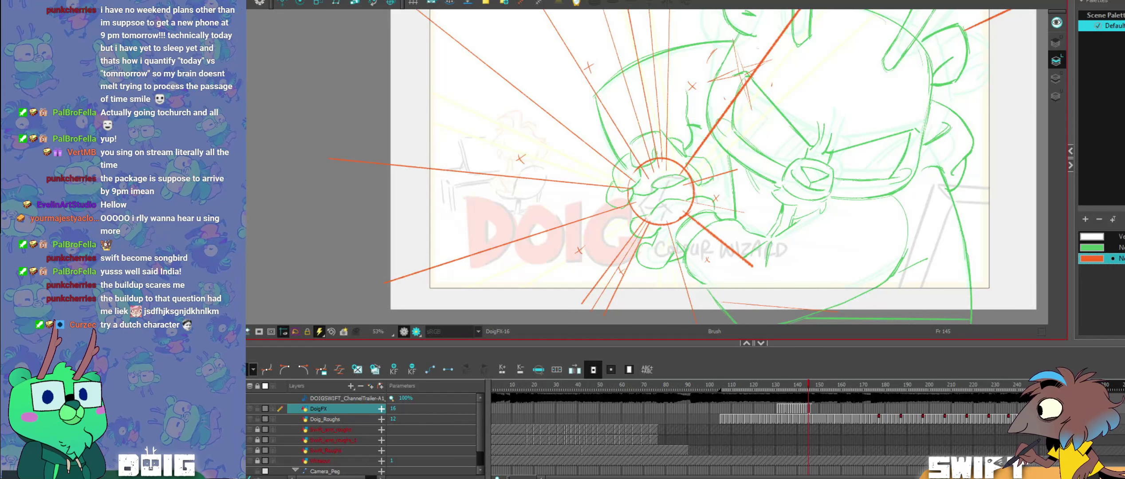
Step: Extend the thick ray running down and right from the orb farther outward on frame 145
key(alt+s)
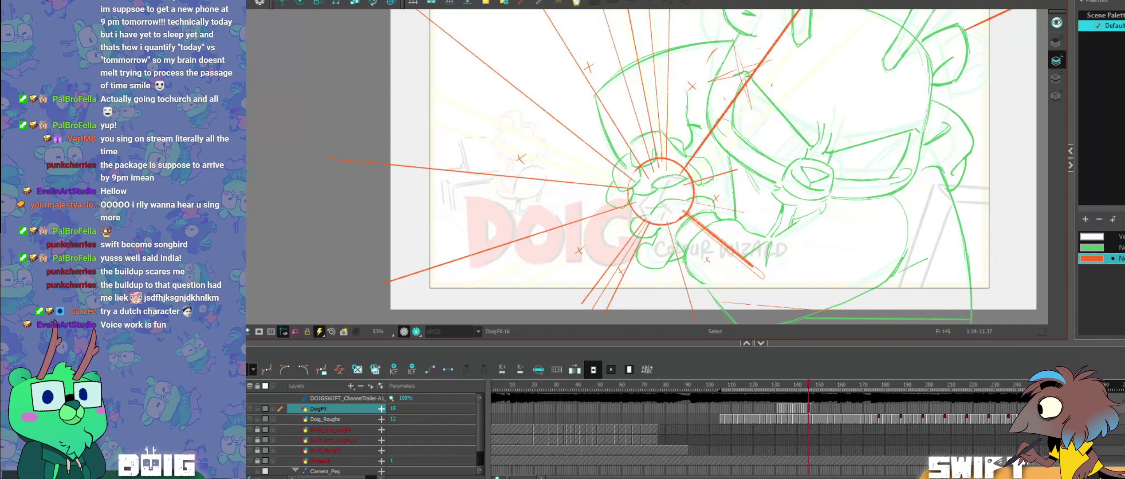
drag(783, 295, 784, 296)
click(811, 296)
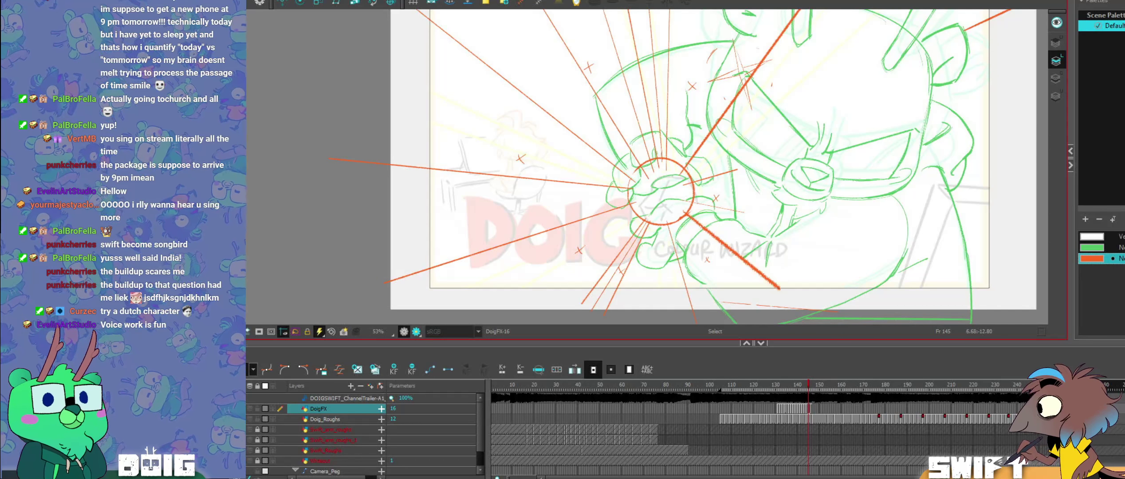
key(ctrl+z)
key(alt+b)
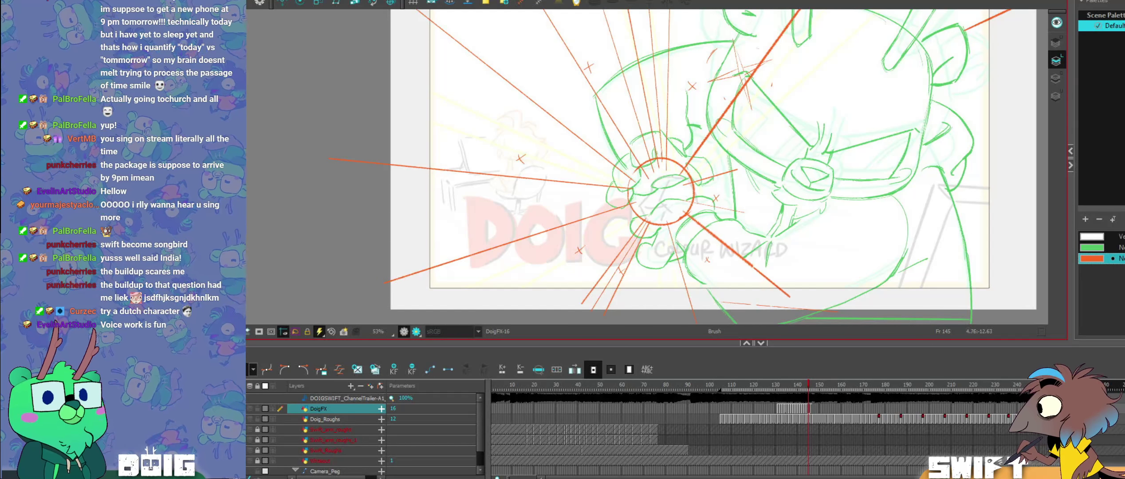
Step: Flip repeatedly through frames 143 to 145 to examine how the lower-right ray progresses with the rest of the burst
key(comma)
key(period)
key(comma)
key(comma)
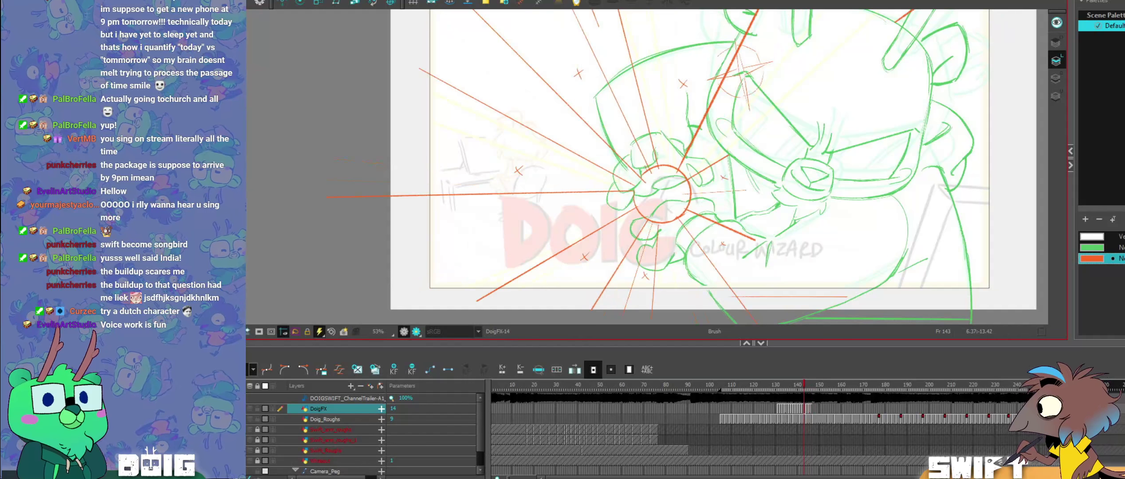
key(period)
key(period)
key(comma)
key(comma)
key(period)
key(comma)
key(period)
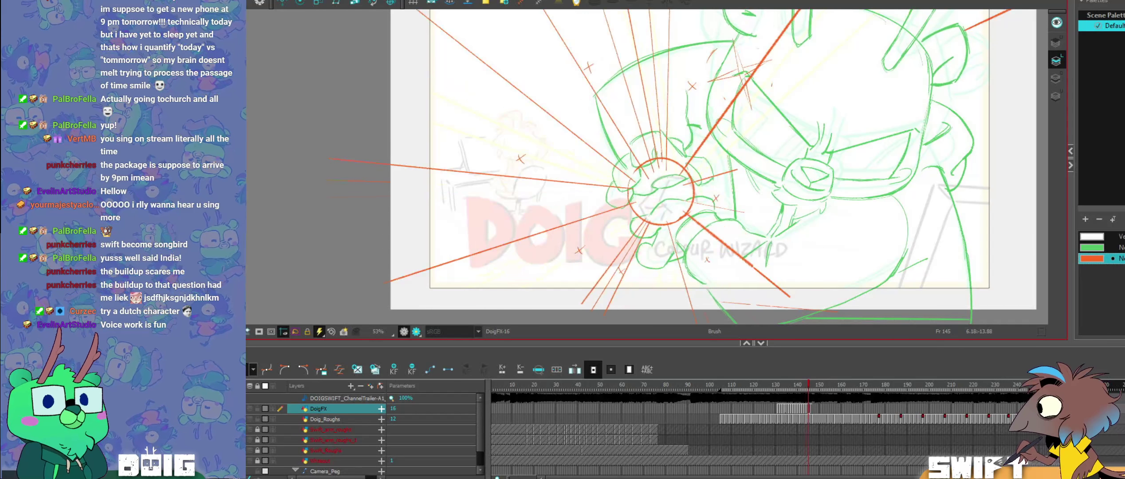
key(comma)
key(period)
key(comma)
key(period)
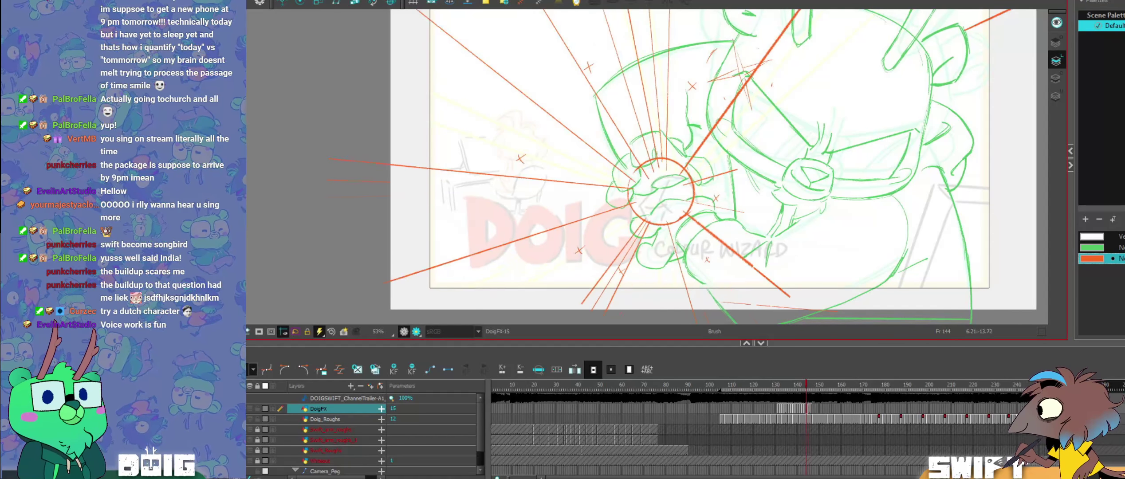
key(comma)
key(comma)
key(period)
key(period)
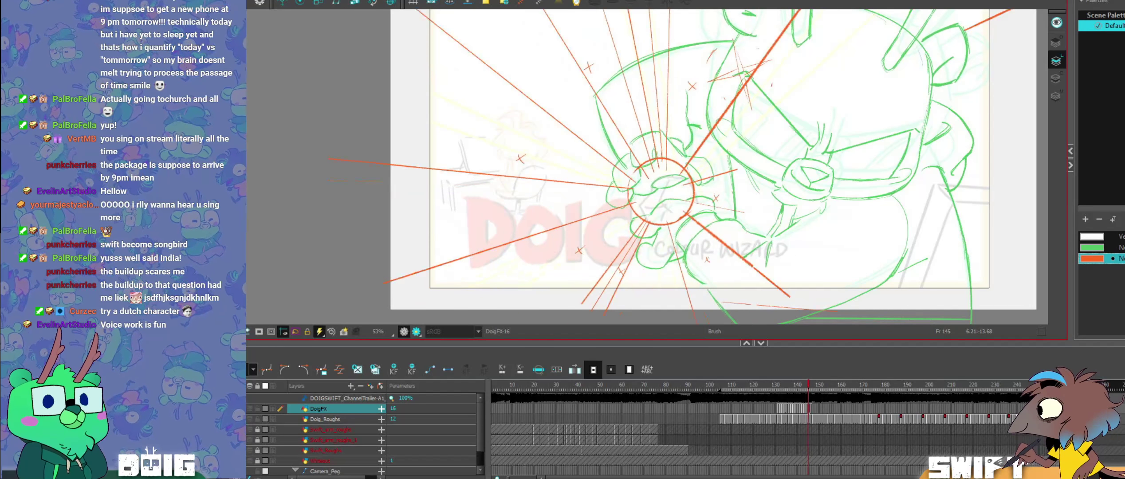
key(comma)
key(comma)
key(period)
key(period)
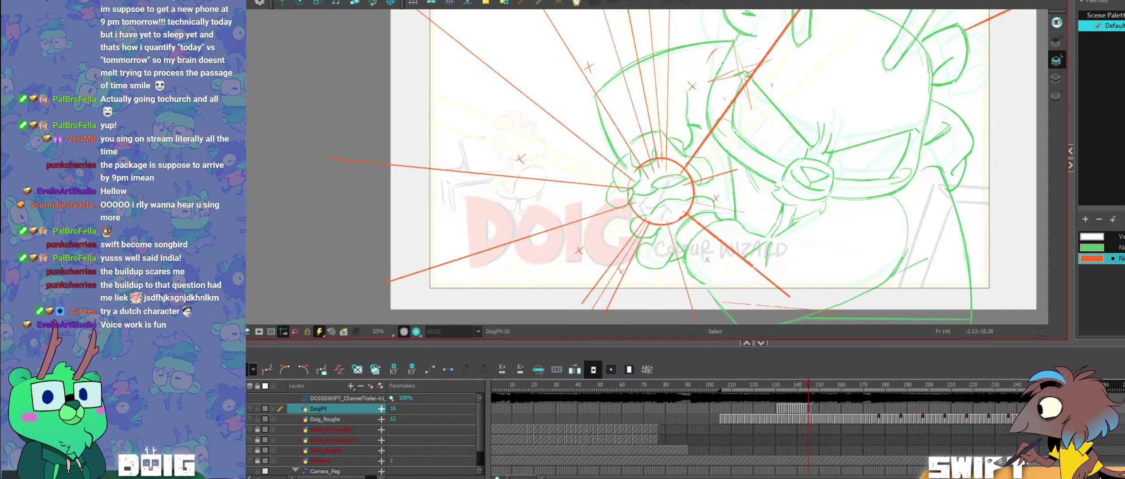
Step: Select the long ray left of the orb on frame 145 and tilt its outer end higher
drag(573, 182, 571, 190)
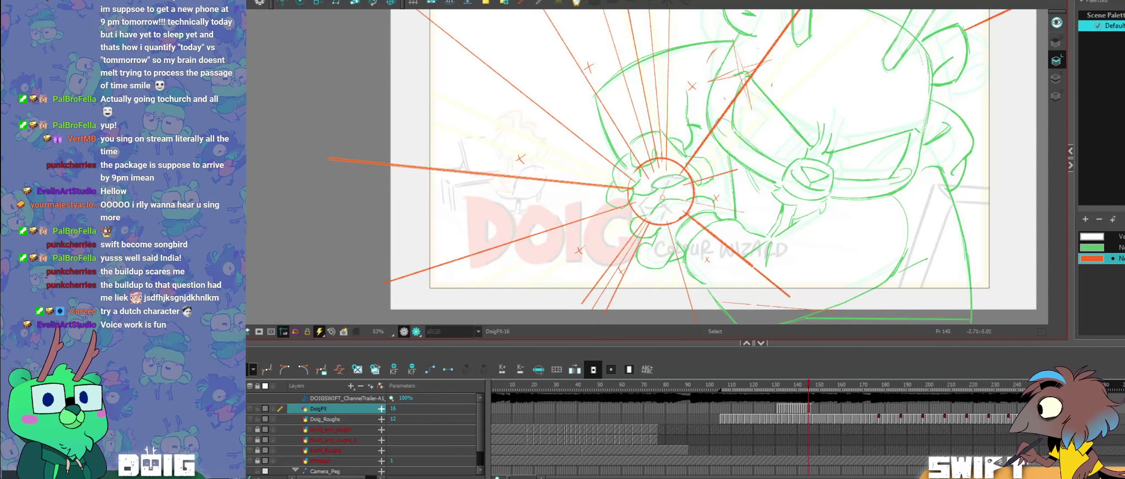
drag(321, 146, 323, 131)
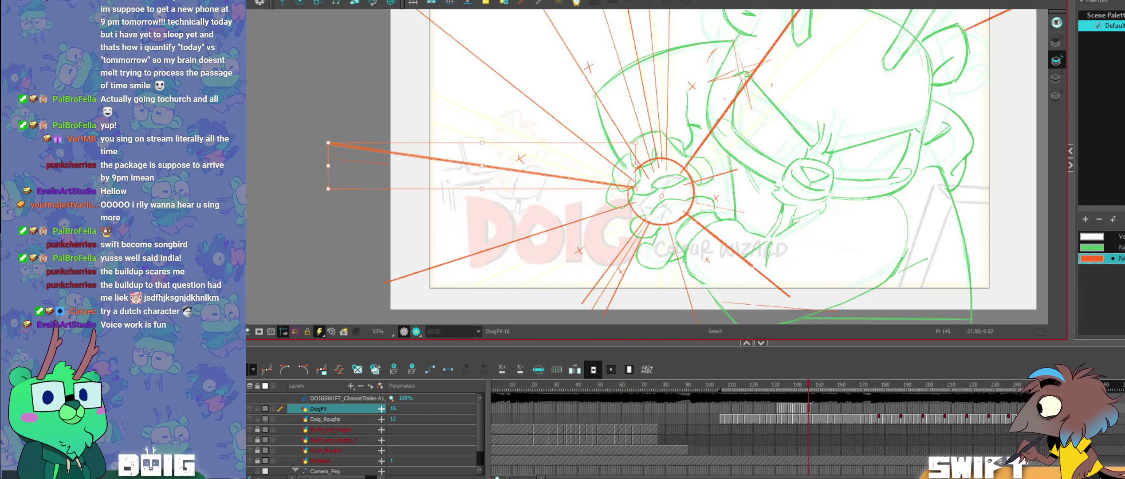
key(alt+b)
Step: Compare the tilted left ray and the rays above the orb across frames 143 to 145
drag(751, 204, 722, 267)
key(comma)
key(comma)
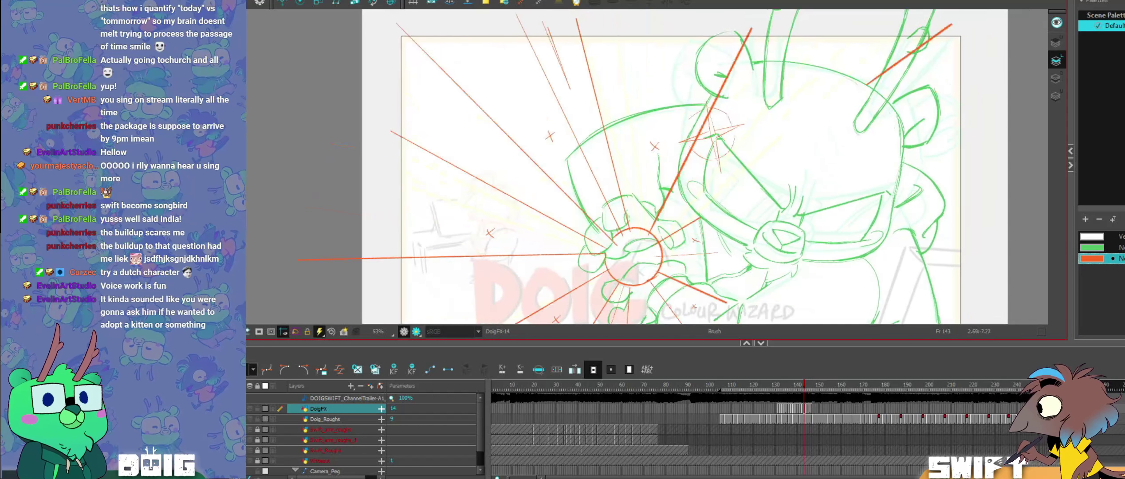
key(period)
key(period)
key(comma)
key(comma)
key(period)
key(period)
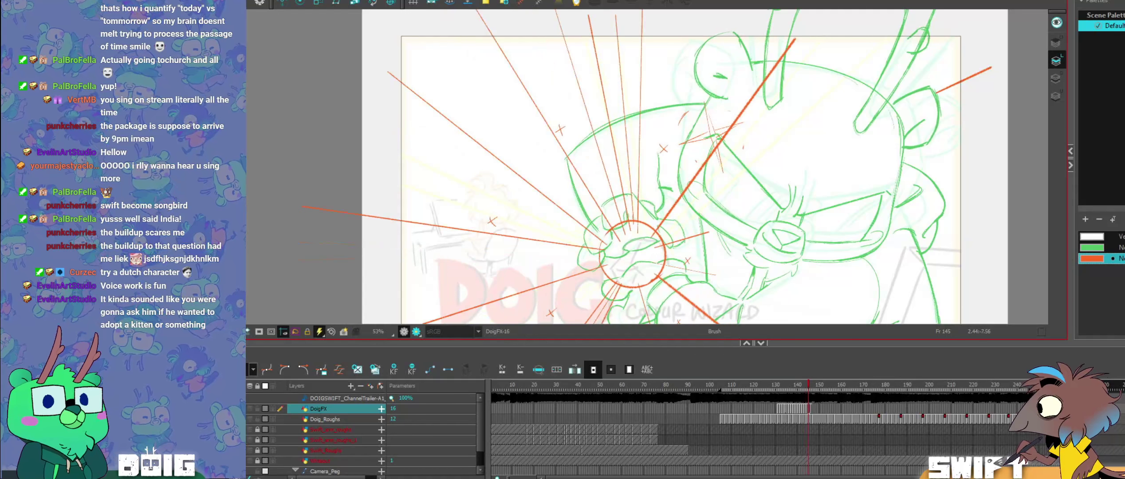
key(comma)
key(period)
key(comma)
key(period)
key(comma)
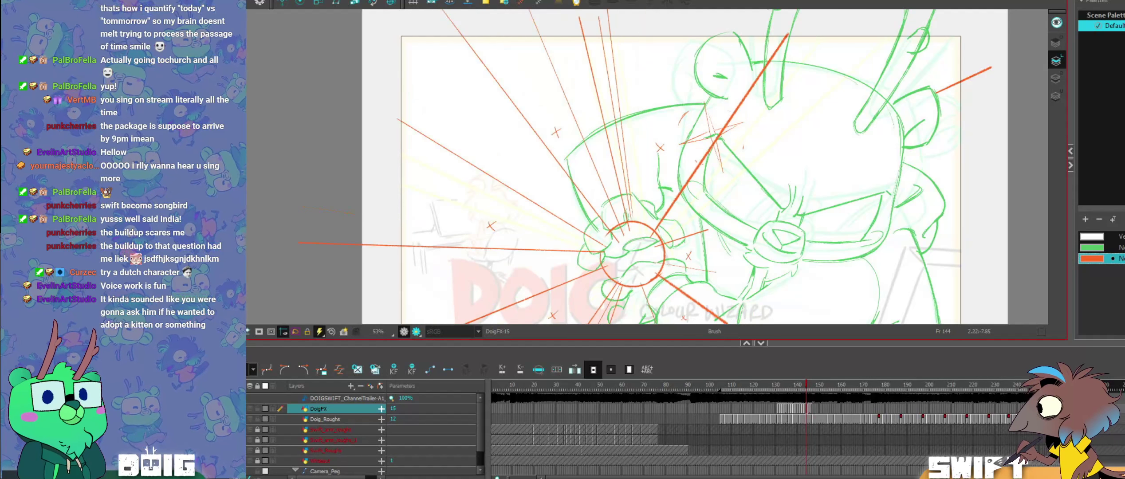
key(period)
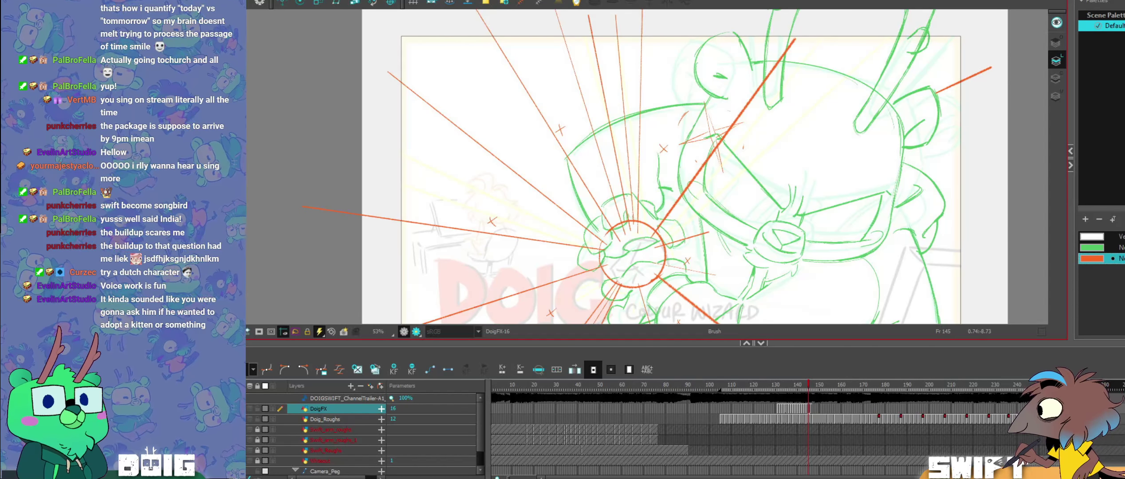
key(comma)
key(period)
key(comma)
key(period)
key(comma)
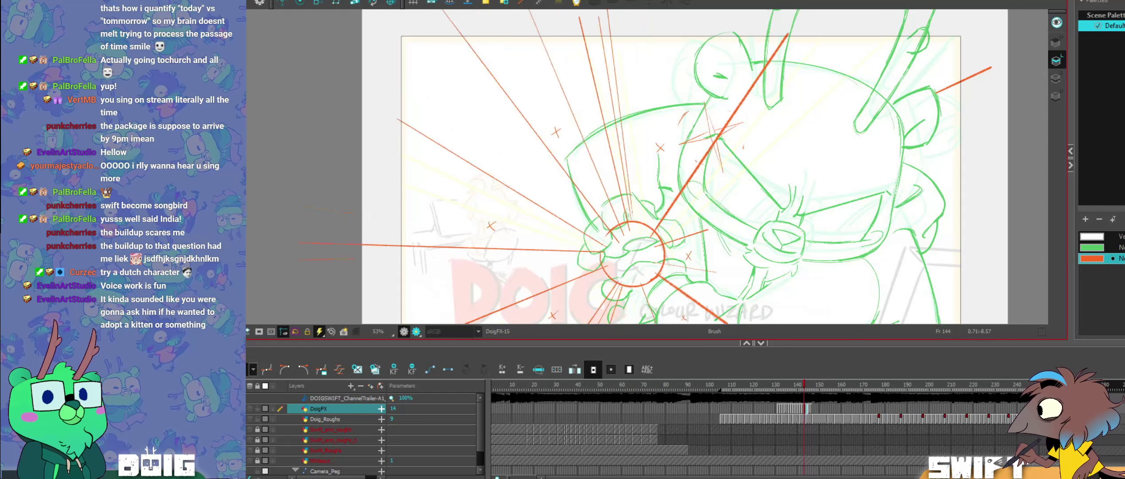
key(period)
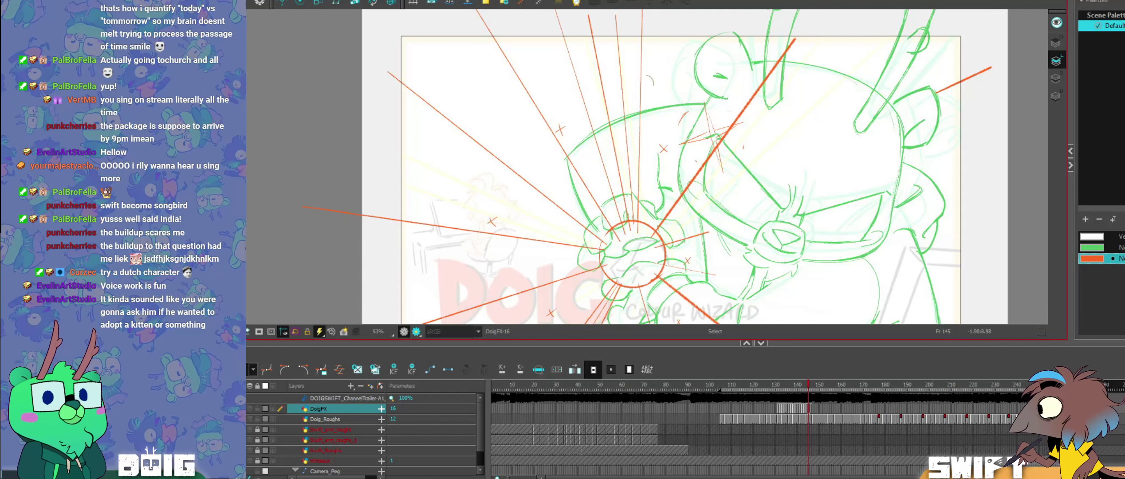
Step: Select and adjust the near-vertical ray directly above the orb on frame 145
drag(647, 76, 644, 91)
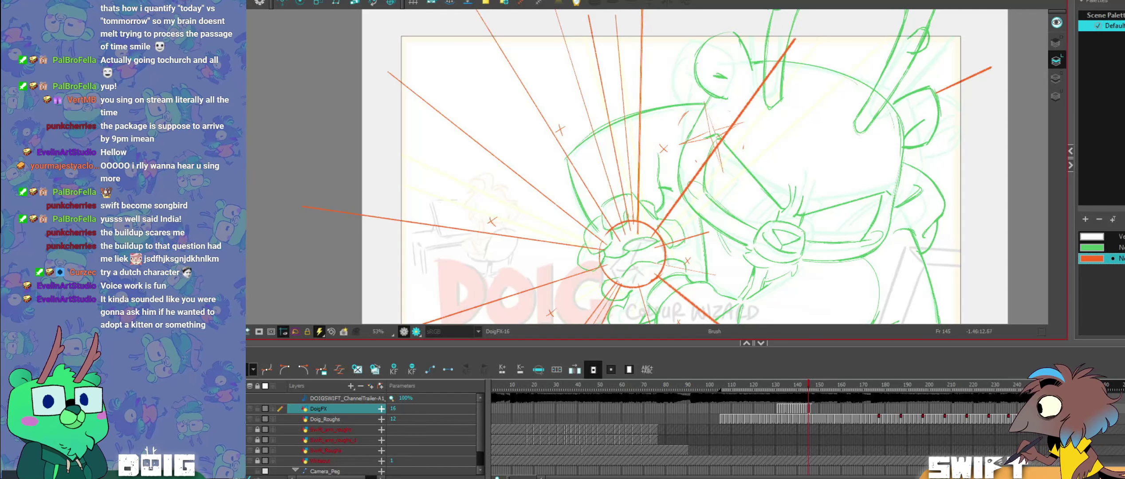
drag(653, 166, 645, 203)
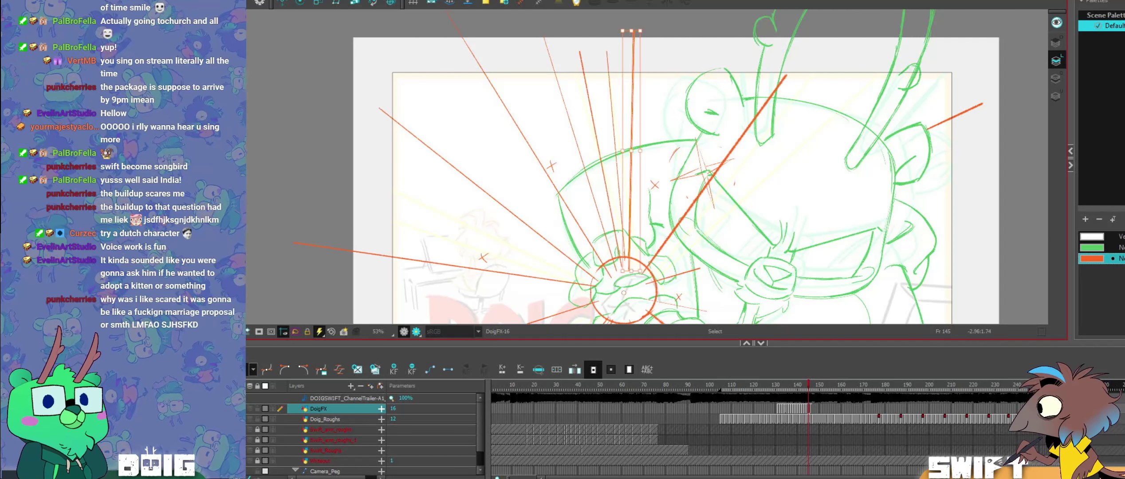
key(alt+b)
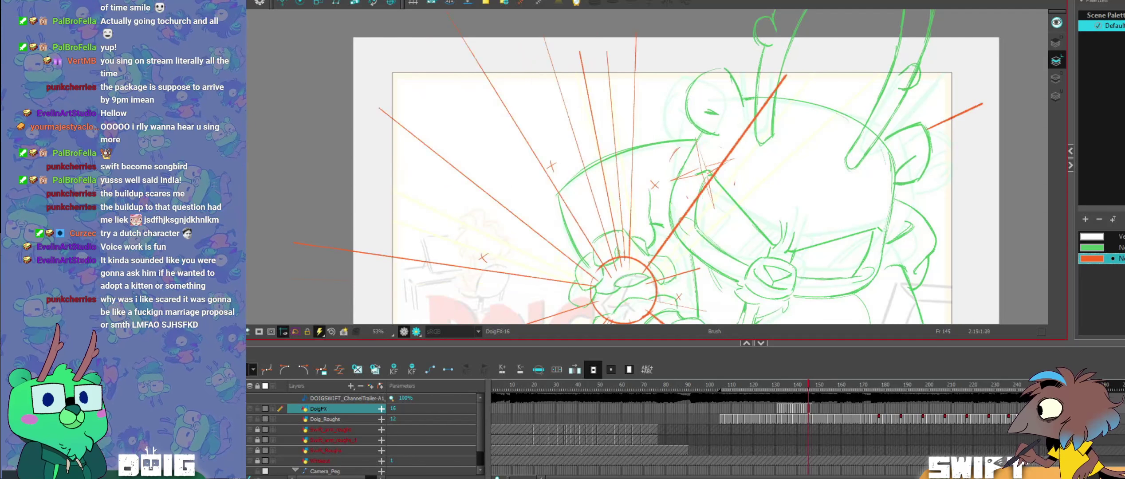
Step: Flip between frames 143 and 145 to examine how the upper rays fan out around the orb
drag(699, 264, 727, 196)
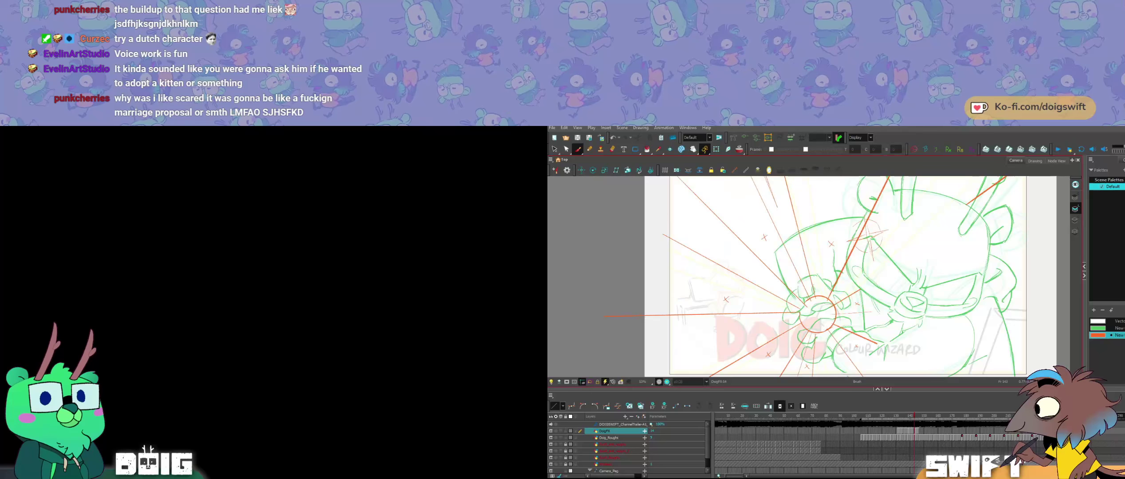
key(period)
key(period)
key(comma)
key(comma)
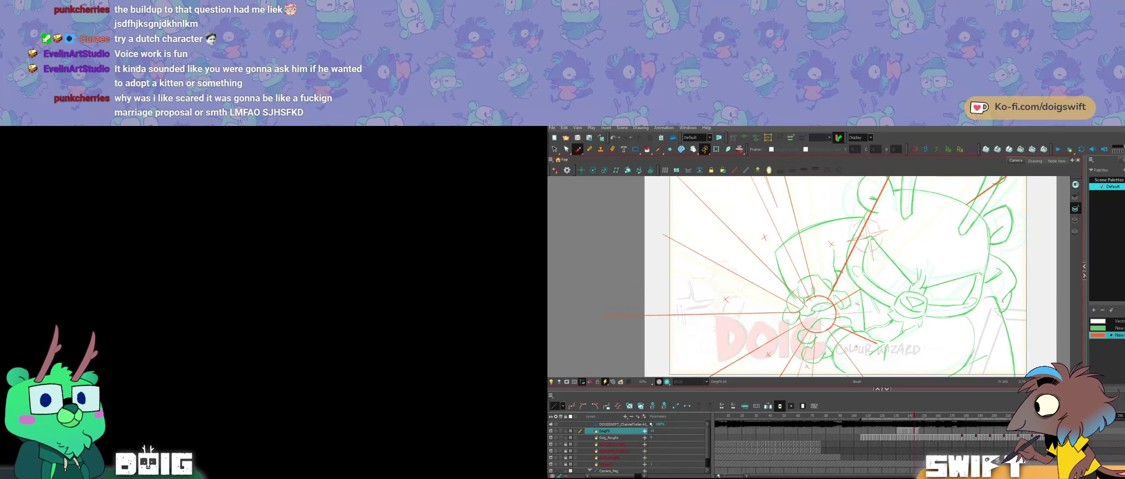
key(period)
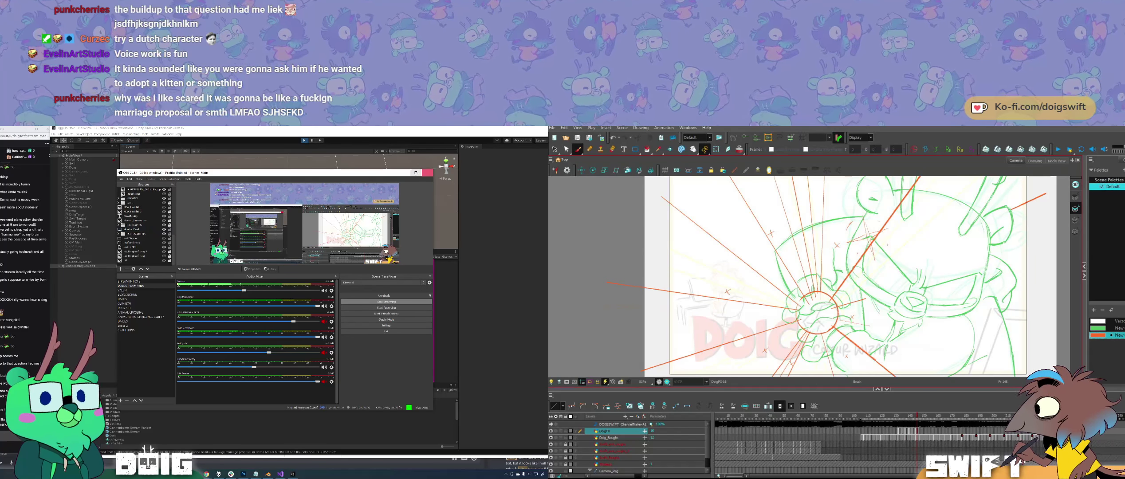
Step: Switch from OBS to the running Unity scene and examine the bomb effect around the cyan cube from several angles
click(404, 173)
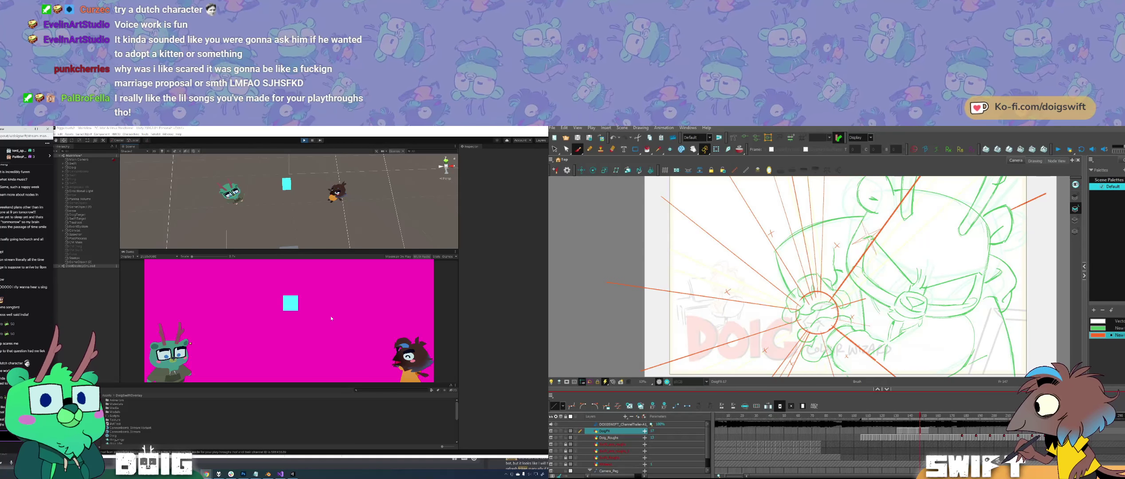
drag(287, 195, 294, 206)
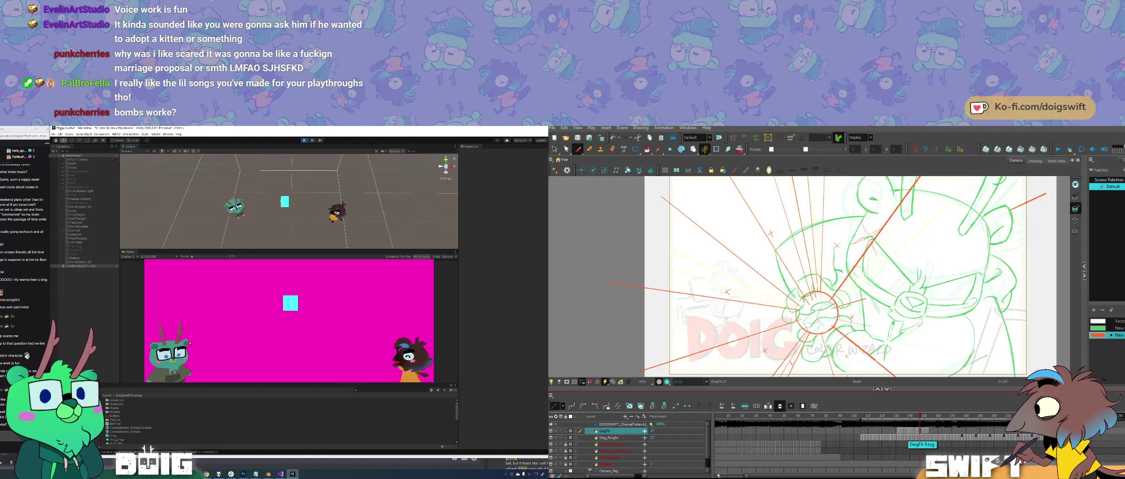
click(11, 436)
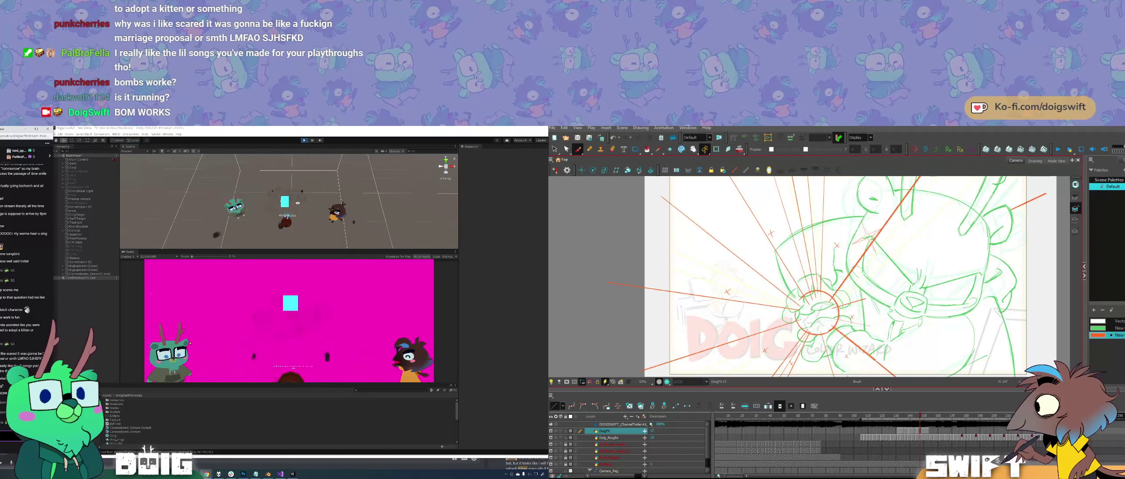
drag(299, 226, 352, 211)
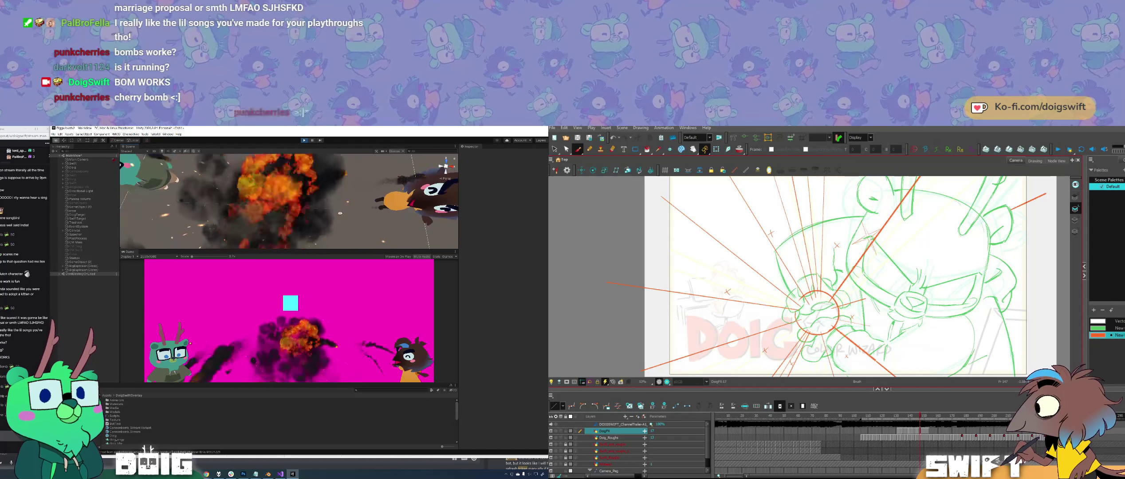
scroll(352, 211, down, 3)
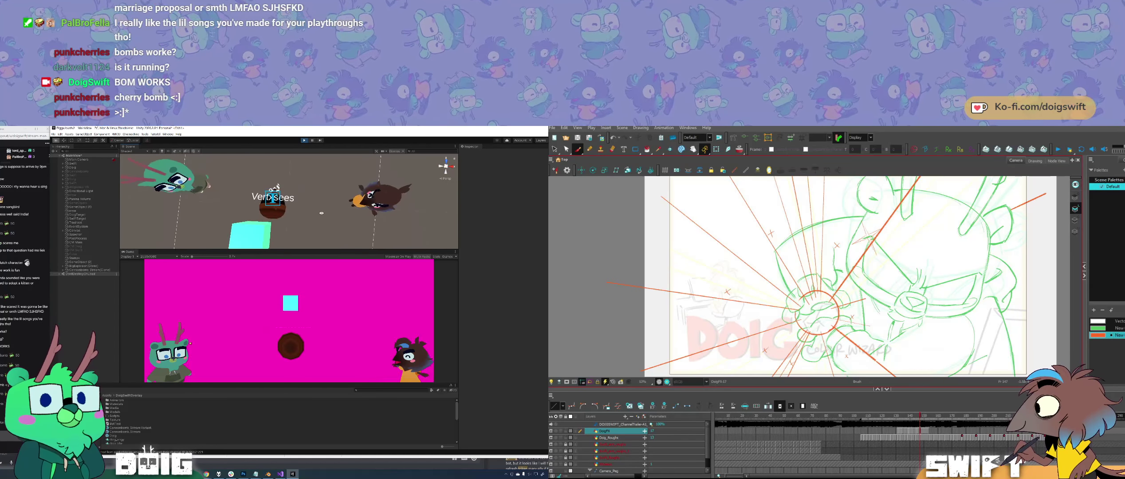
mouse_move(302, 215)
mouse_down()
mouse_move(293, 206)
mouse_move(310, 214)
mouse_up()
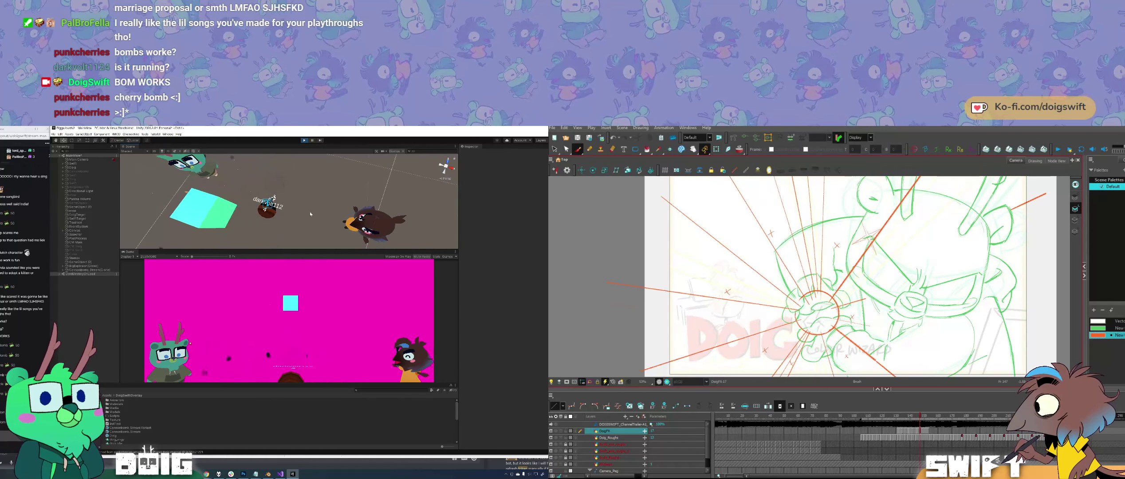
mouse_move(323, 209)
mouse_down()
mouse_move(314, 218)
mouse_move(371, 190)
mouse_move(262, 219)
mouse_move(254, 205)
mouse_move(341, 200)
mouse_move(311, 197)
mouse_move(287, 221)
mouse_move(285, 205)
mouse_up()
scroll(291, 208, down, 2)
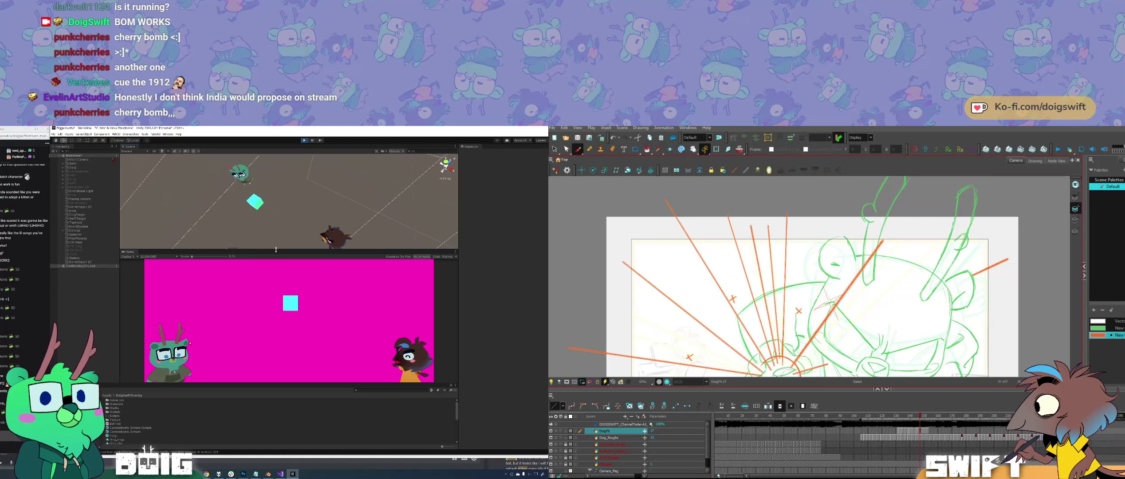
Step: Enlarge the Unity scene view and frame the characters and cyan cube to watch the bombs
drag(276, 249, 276, 283)
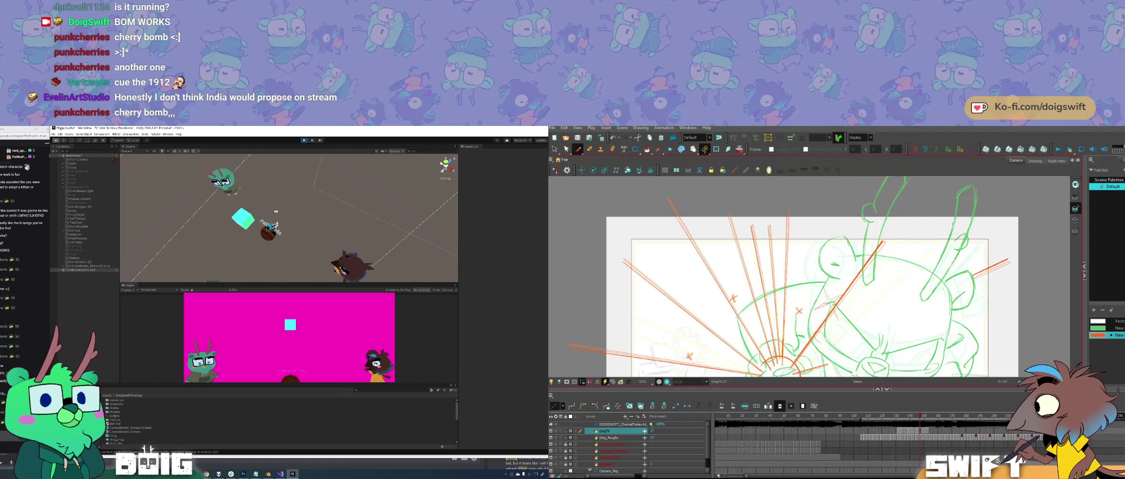
mouse_move(275, 212)
mouse_down()
mouse_move(298, 217)
mouse_move(243, 221)
mouse_move(326, 228)
mouse_up()
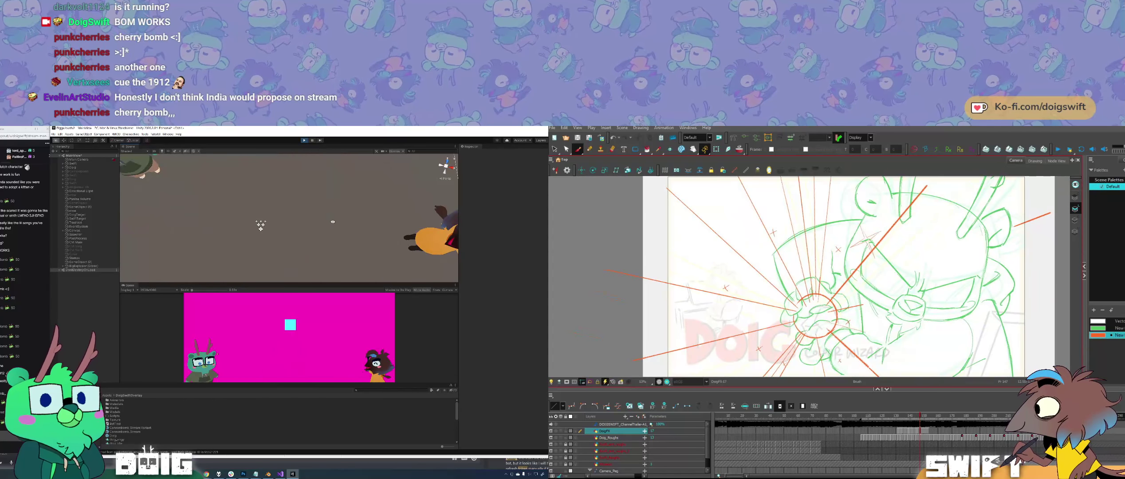
scroll(261, 226, down, 5)
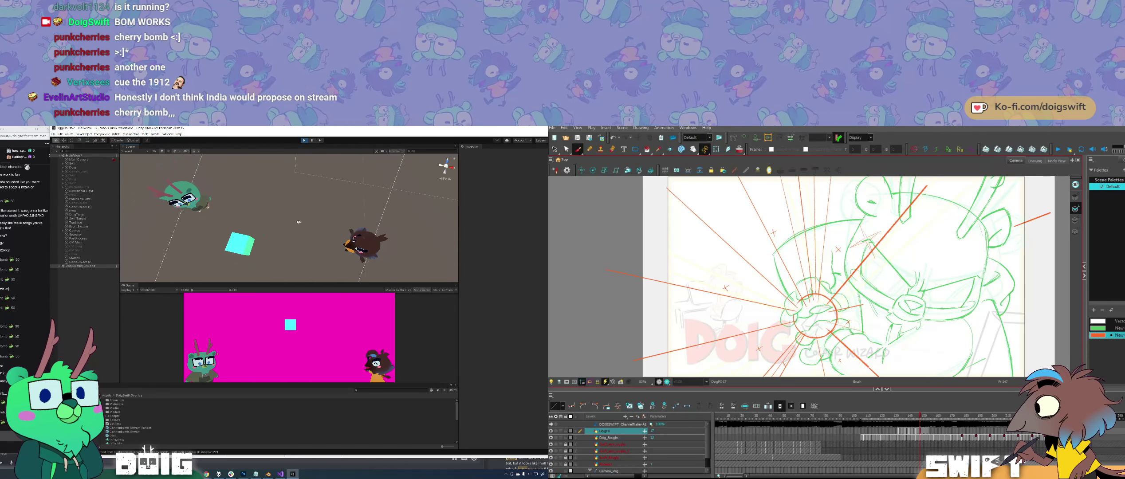
scroll(279, 222, down, 3)
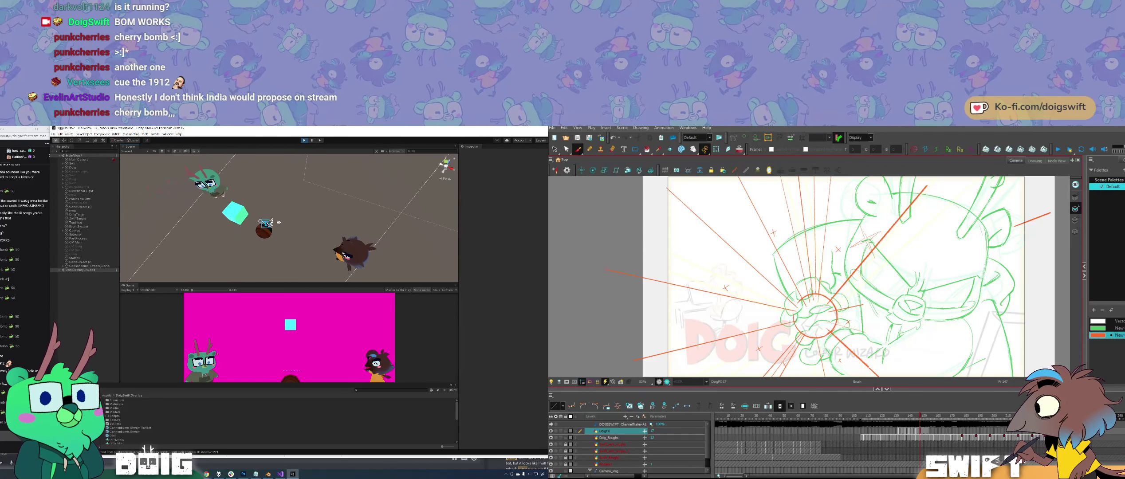
Step: Orbit the Unity scene view to examine the bombs exploding around the cyan cube from different angles
drag(279, 222, 310, 228)
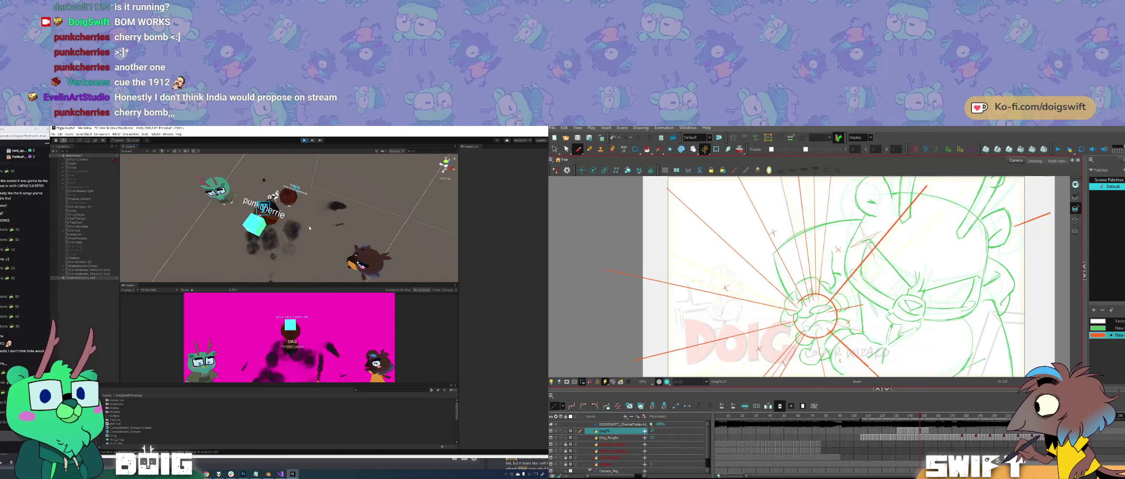
drag(350, 204, 295, 191)
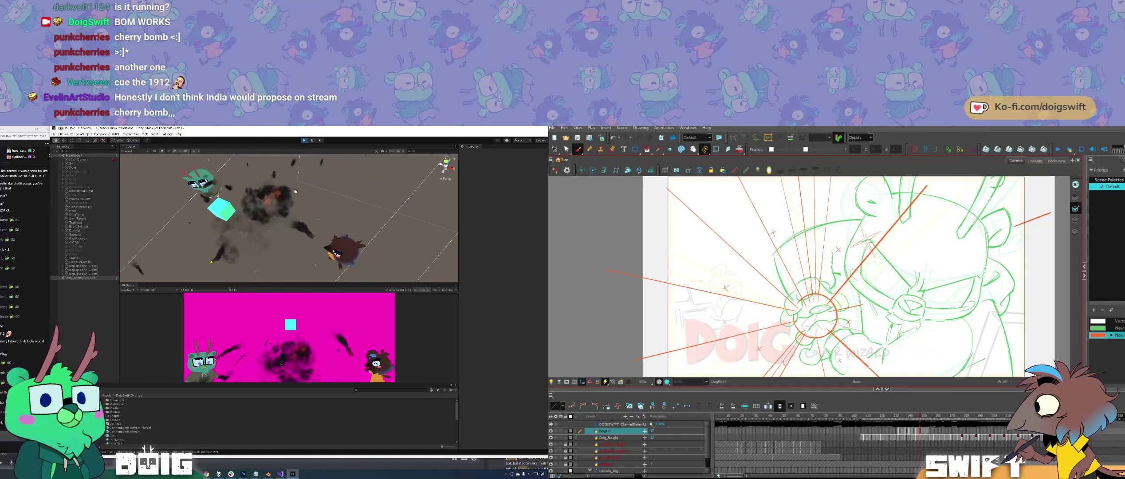
drag(269, 237, 307, 208)
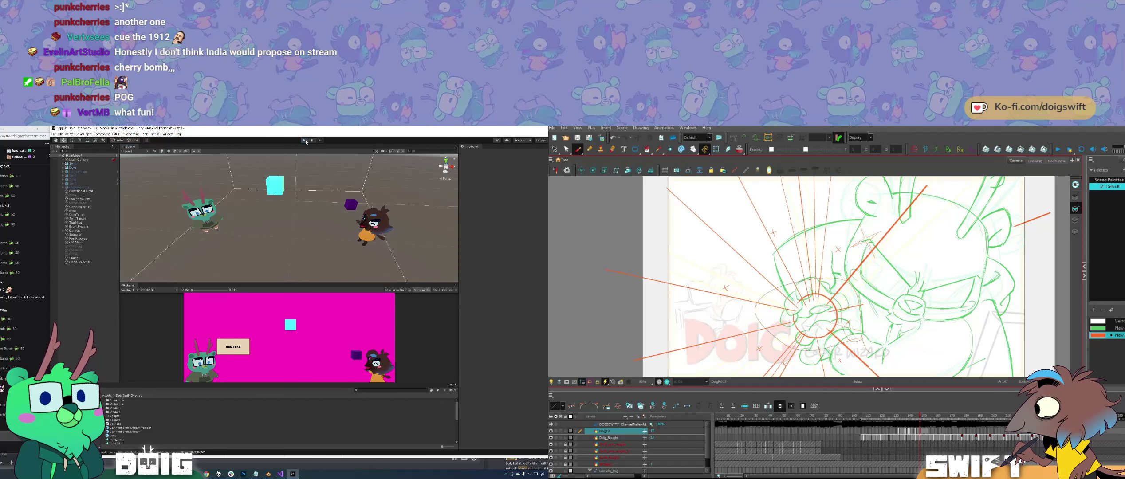
Step: In Toon Boom Harmony, select the whole burst drawing, nudge it slightly right and step back through the previous frames
drag(953, 270, 954, 277)
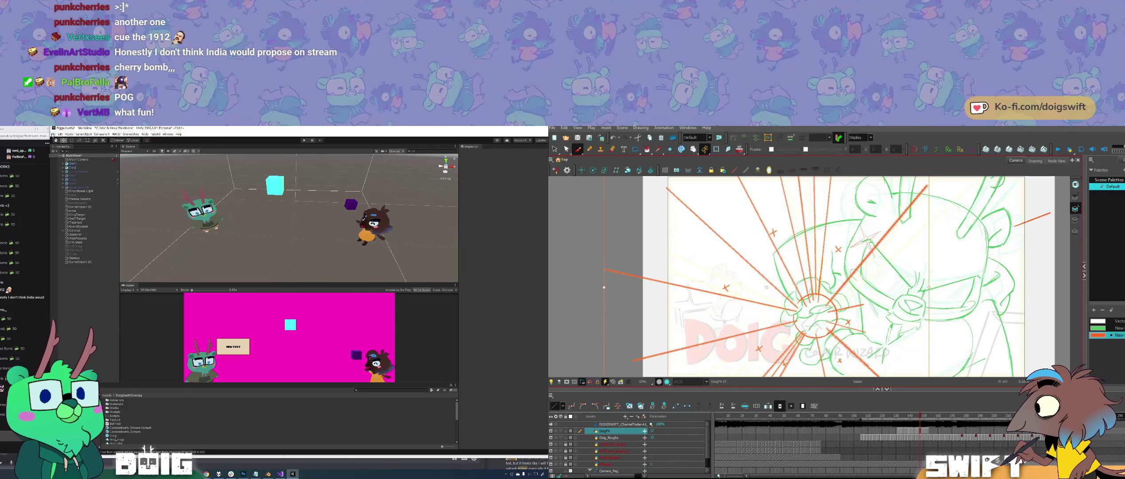
key(Right)
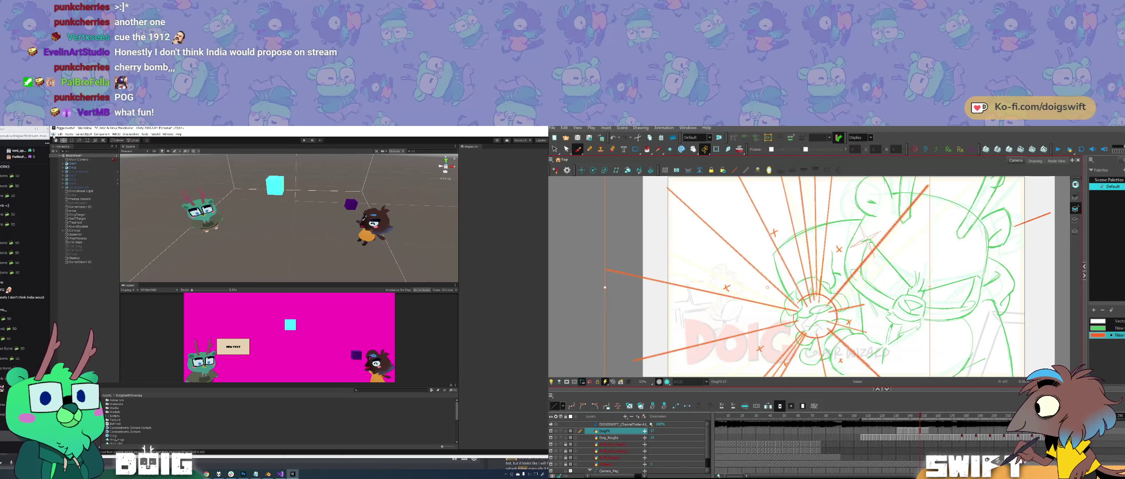
click(53, 135)
key(comma)
key(comma)
key(comma)
Step: Switch to Unity and build and run the project to launch the bomb game in its own window
click(202, 129)
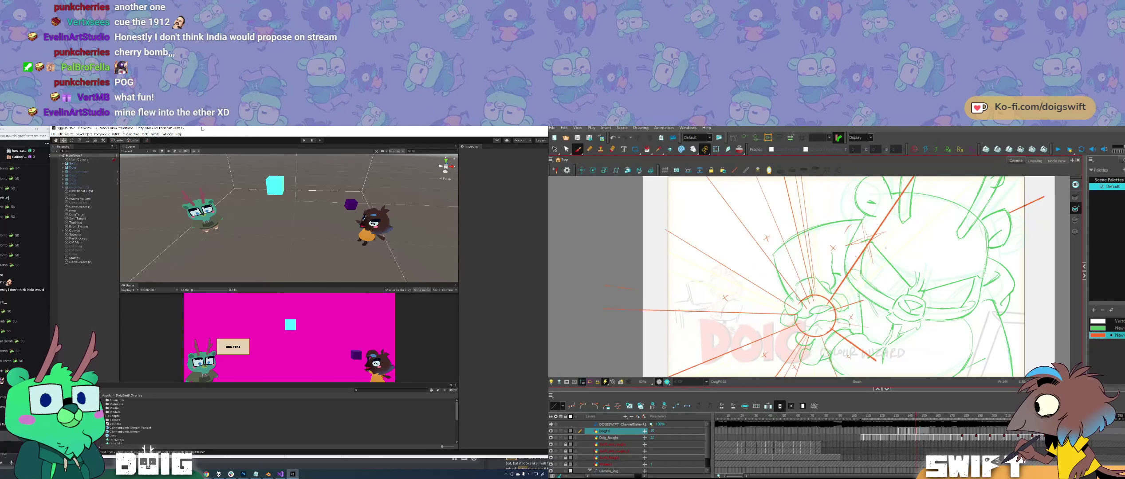
click(54, 134)
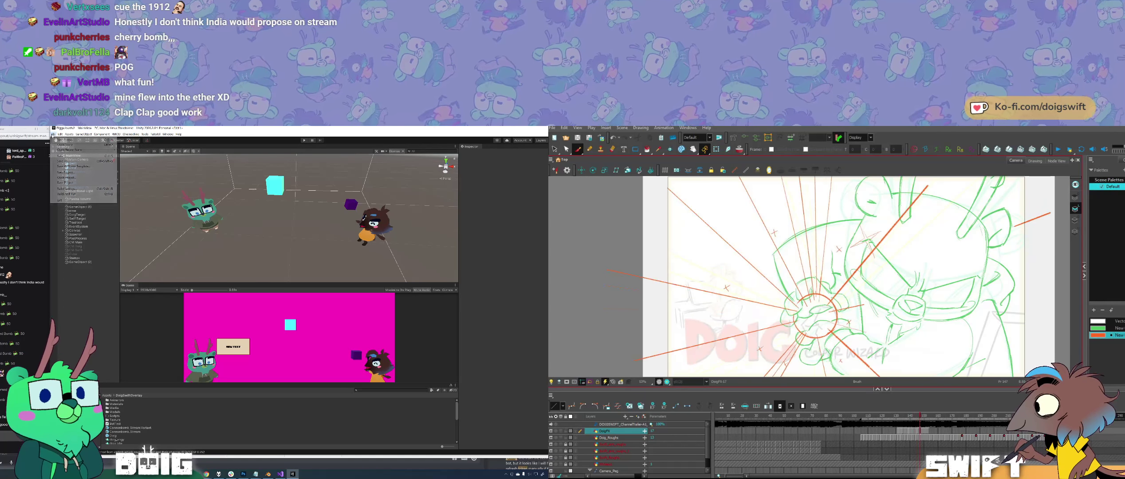
click(88, 195)
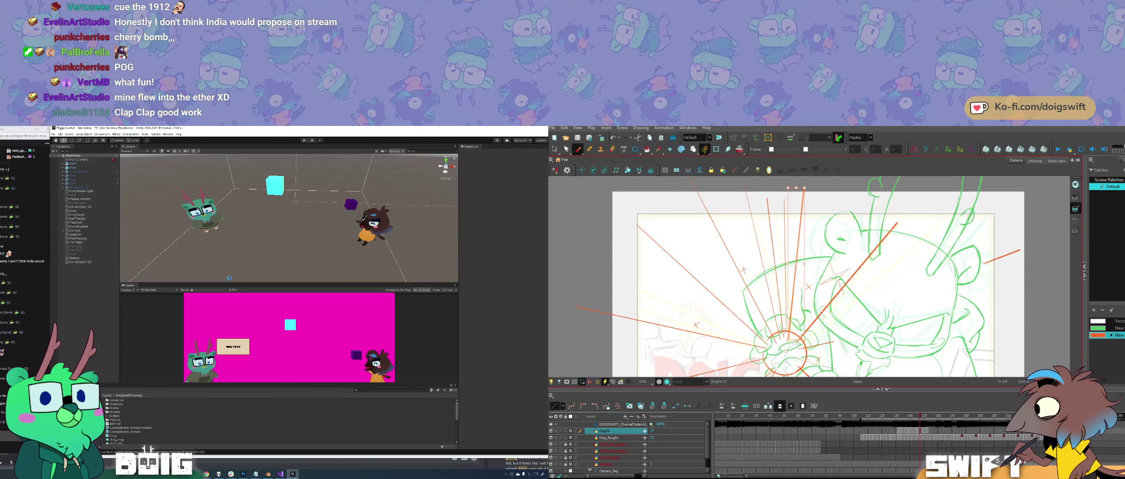
click(807, 266)
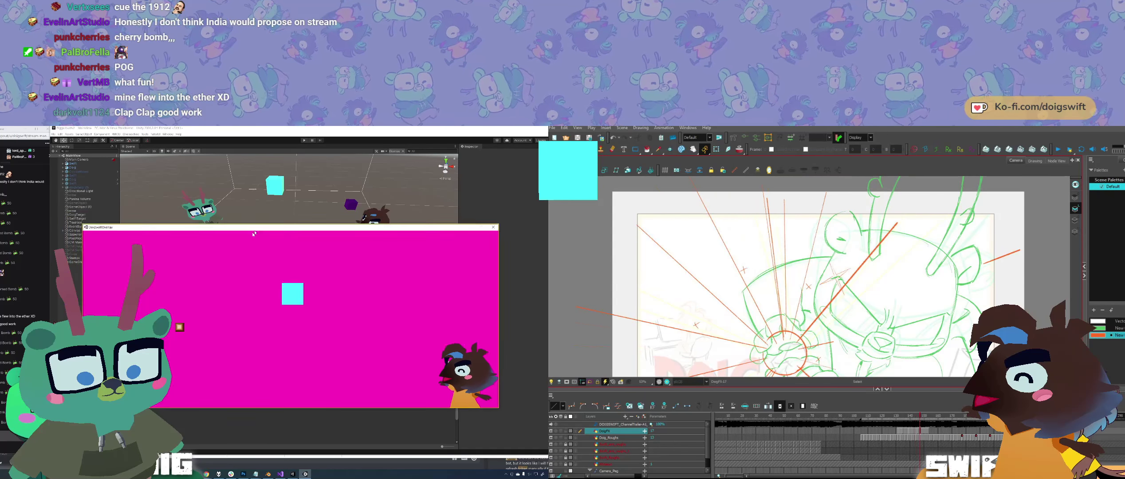
Step: Switch to OBS and shift its window left to watch the bomb effect overlay on the stream preview
click(193, 474)
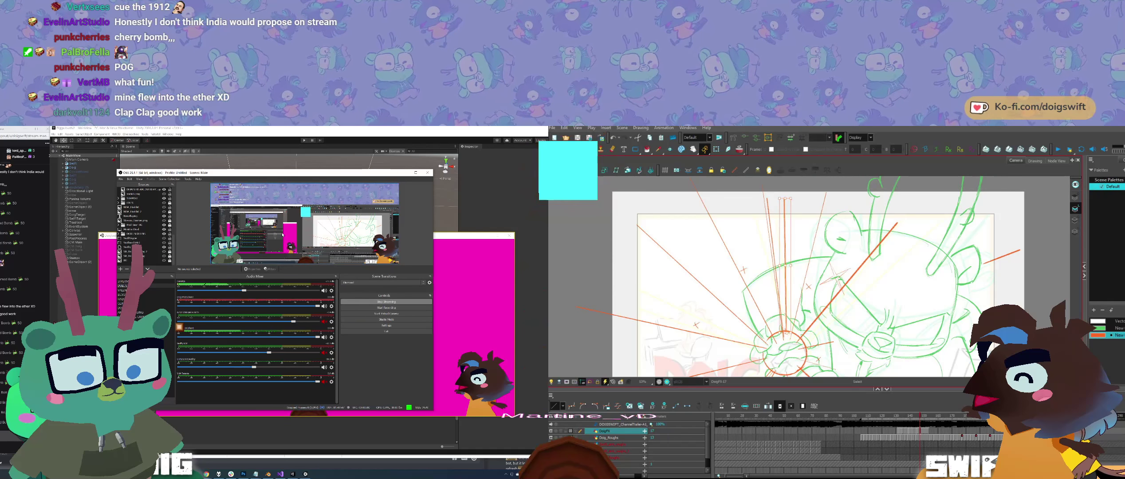
key(alt+b)
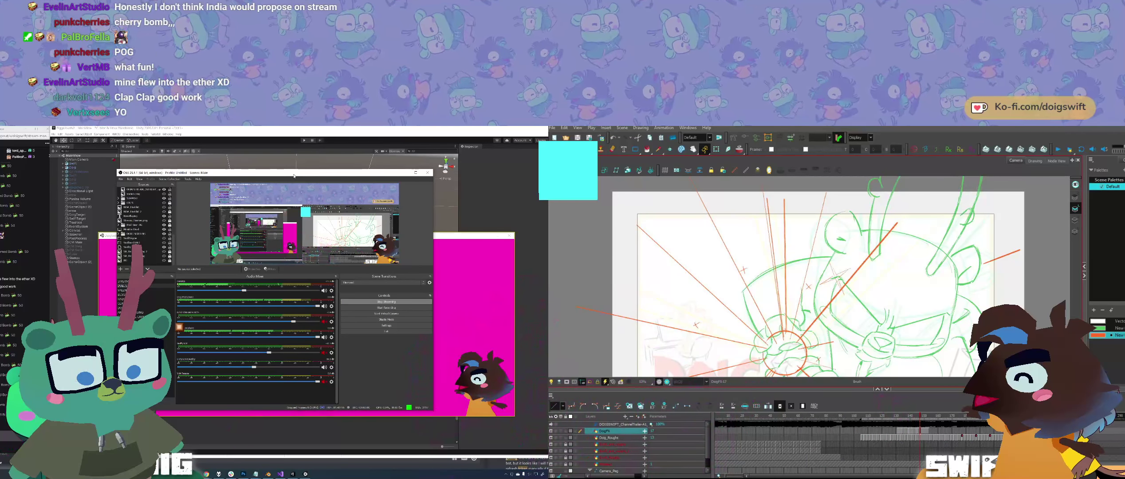
drag(294, 176, 270, 186)
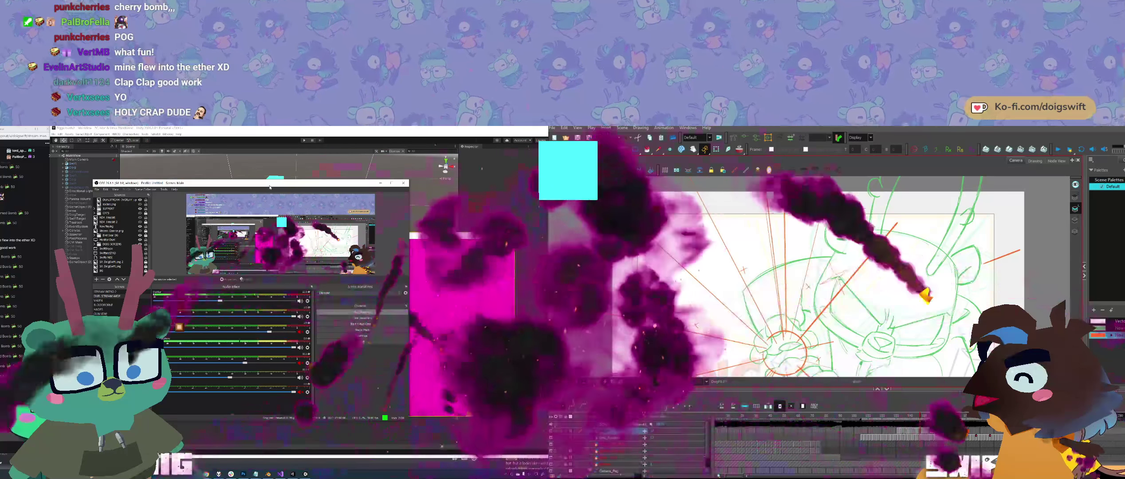
drag(289, 185, 291, 183)
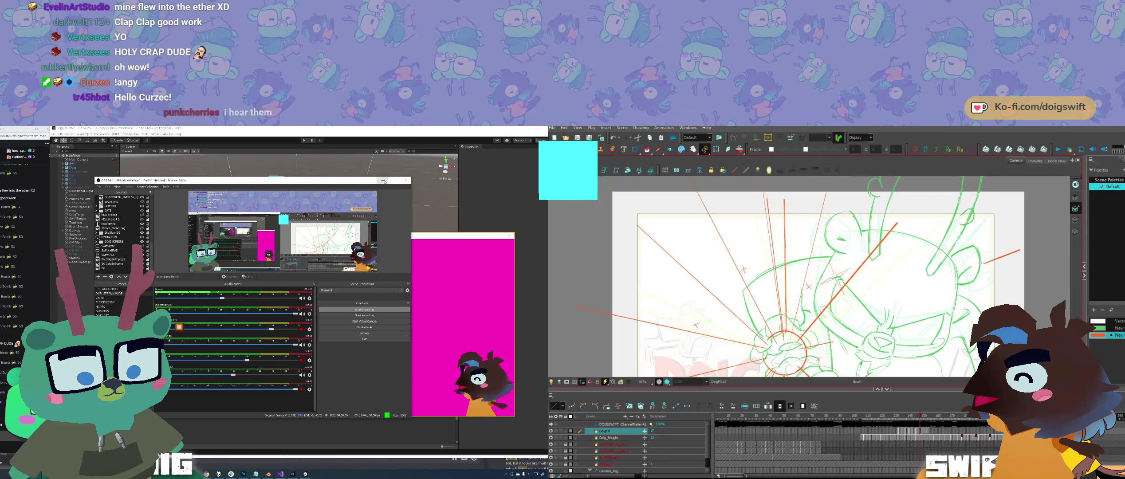
Step: Minimise OBS, reposition the running game window and return to the Unity editor
click(382, 181)
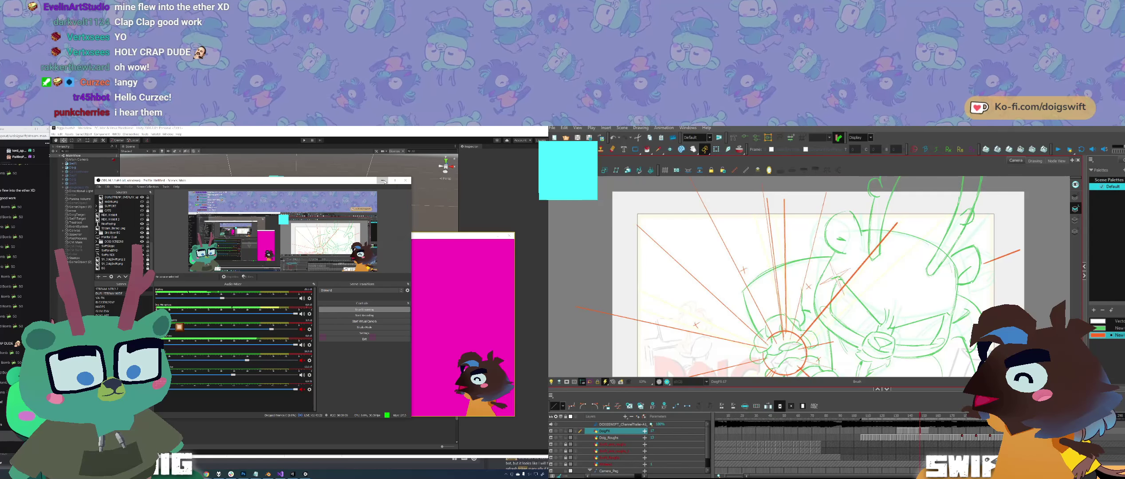
mouse_move(312, 237)
mouse_down()
mouse_move(291, 229)
mouse_move(301, 232)
mouse_up()
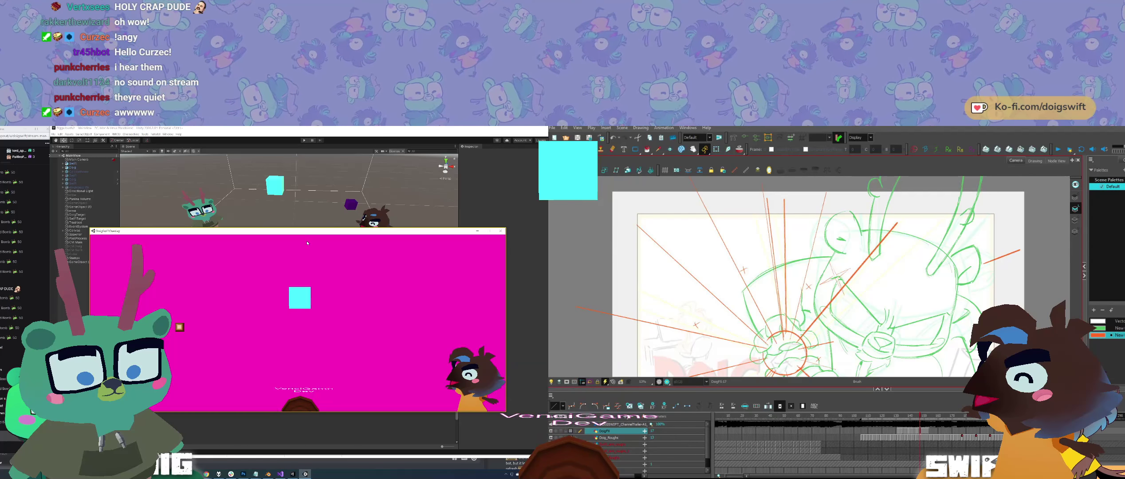
click(293, 474)
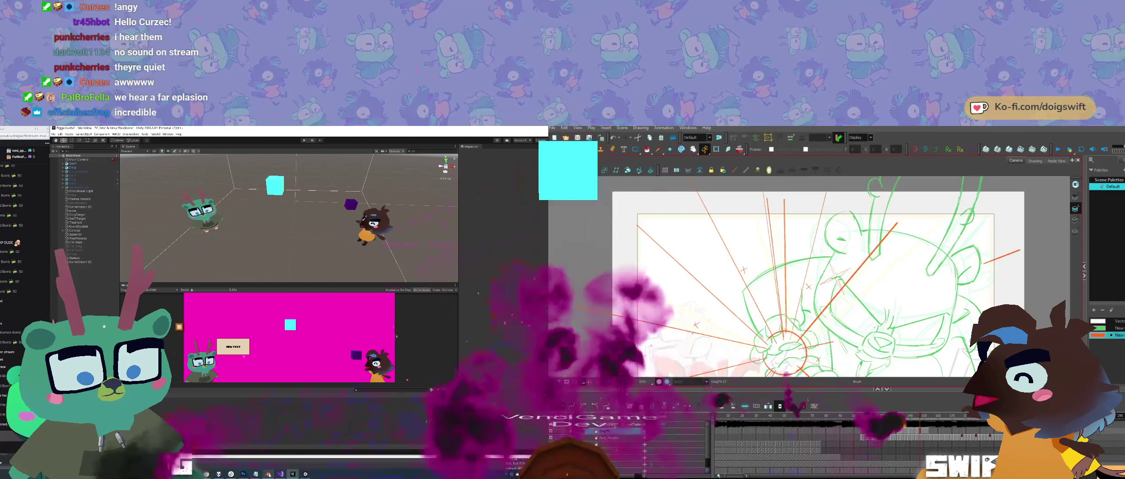
Step: Bring OBS forward, shift its window slightly left and open the music player's playlist behind it
mouse_move(268, 474)
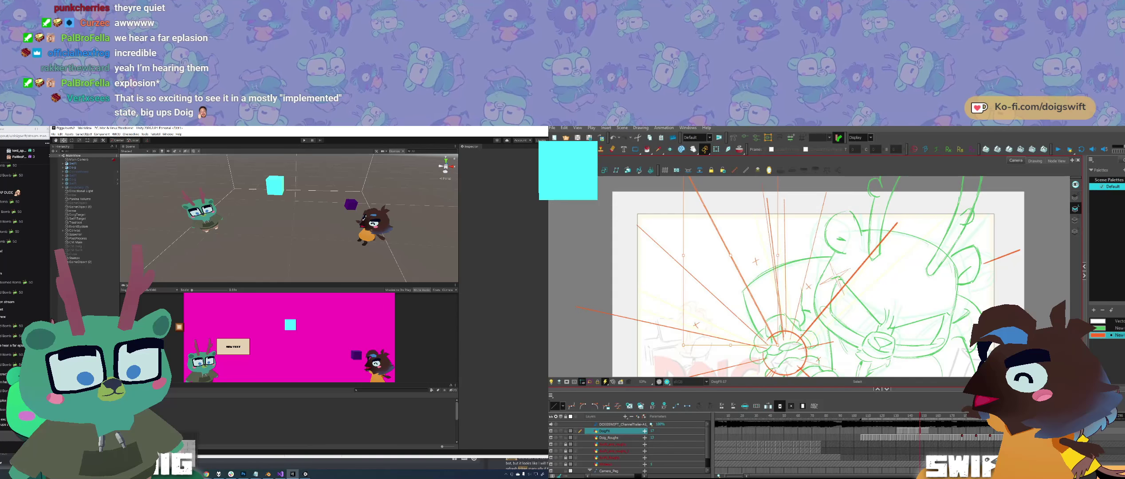
click(181, 474)
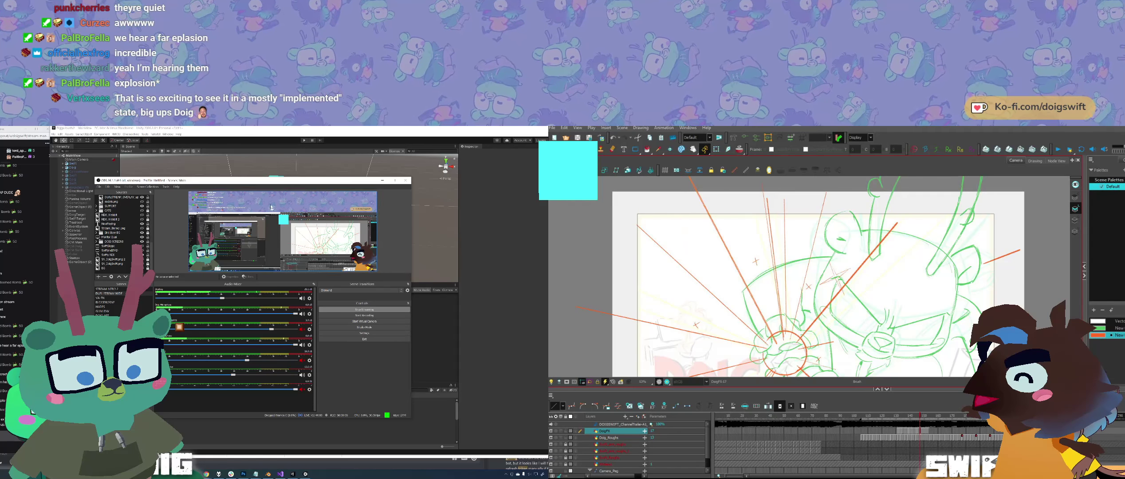
drag(264, 181, 250, 184)
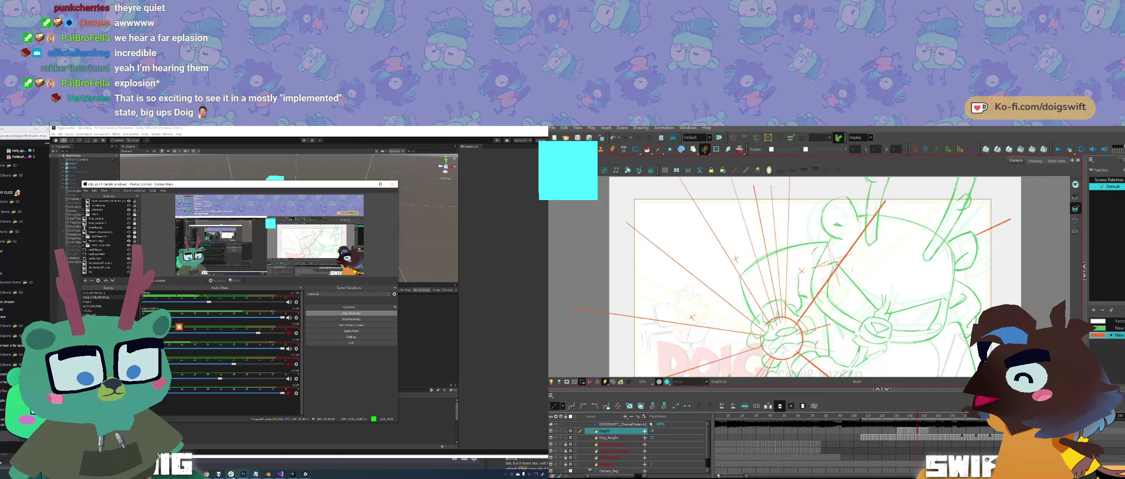
click(219, 474)
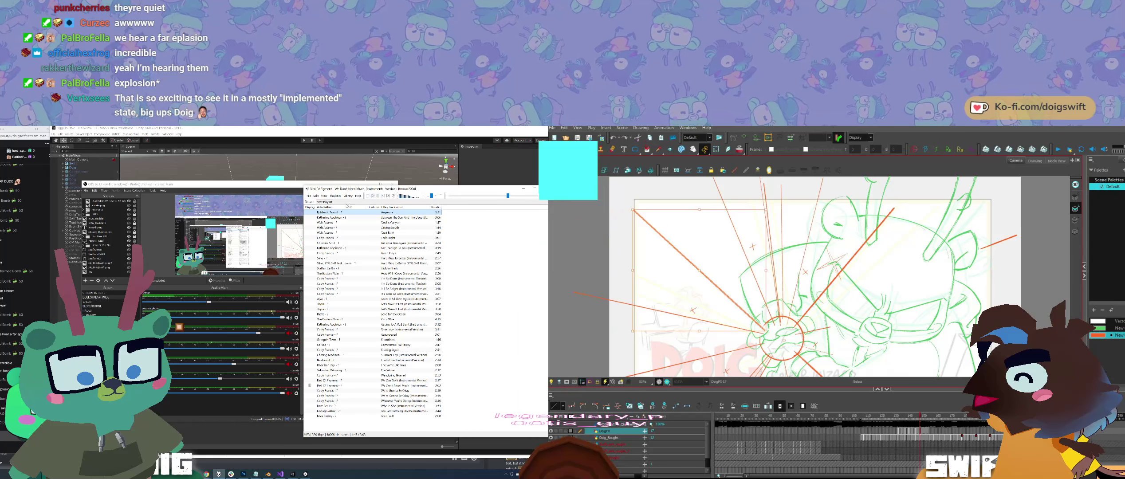
click(230, 189)
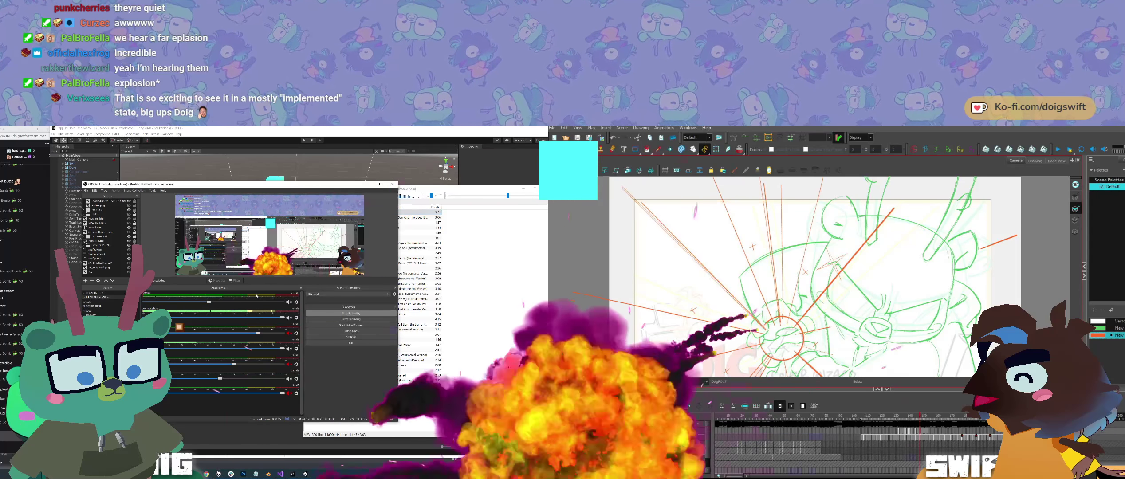
Step: In Toon Boom Harmony, swing the outer end of the long left ray slightly upward and move the nearby sparkle up to match
key(alt+b)
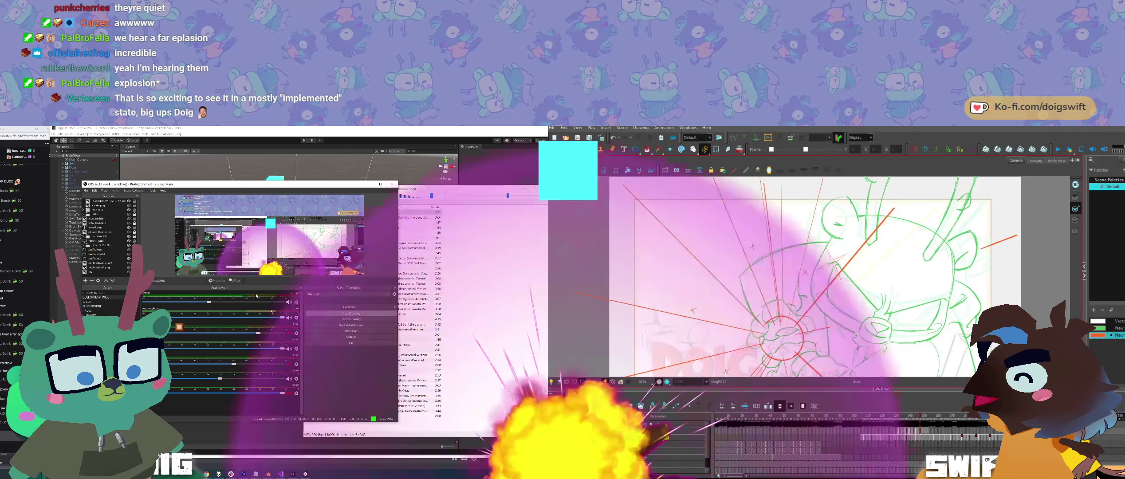
key(comma)
key(period)
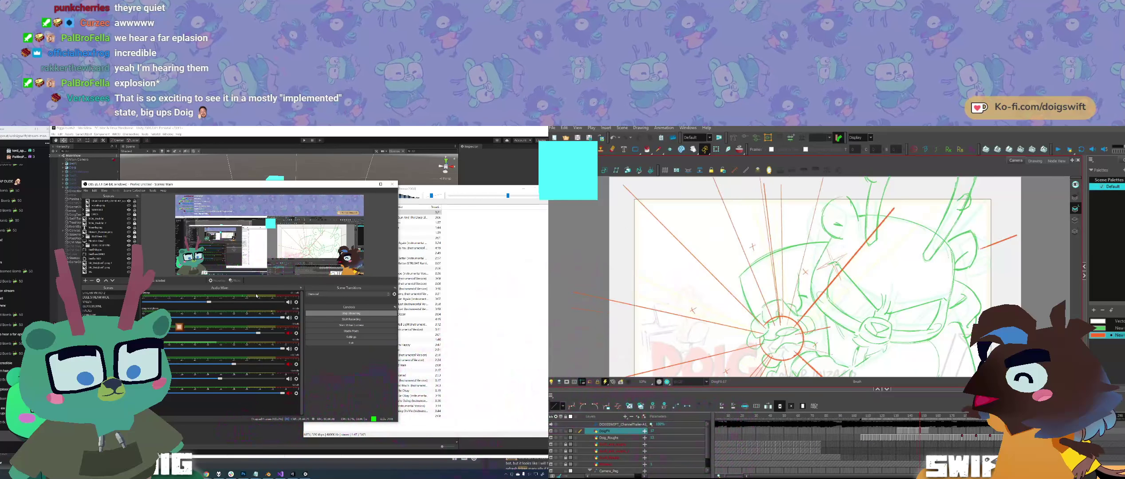
key(comma)
key(period)
key(space)
drag(812, 288, 822, 270)
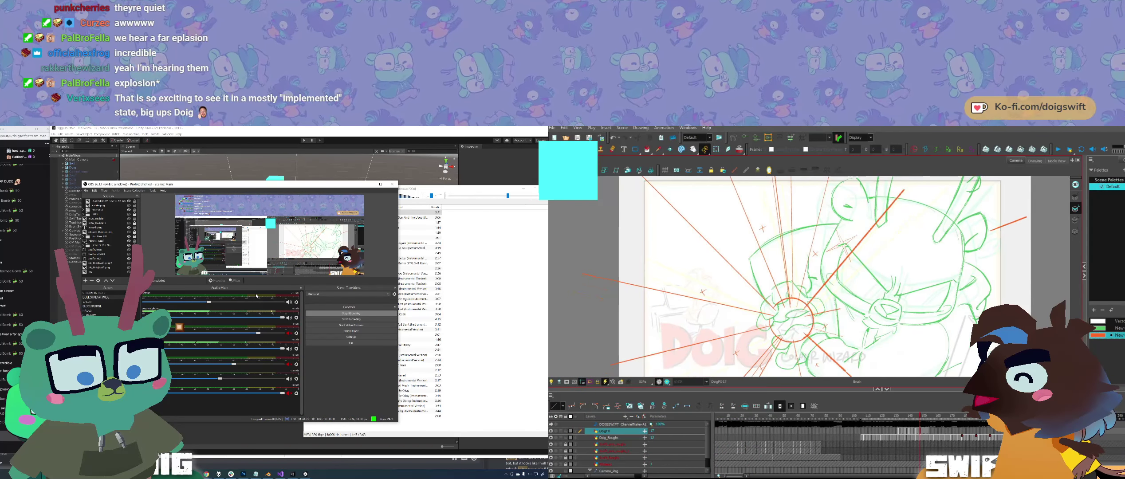
key(alt+s)
click(678, 294)
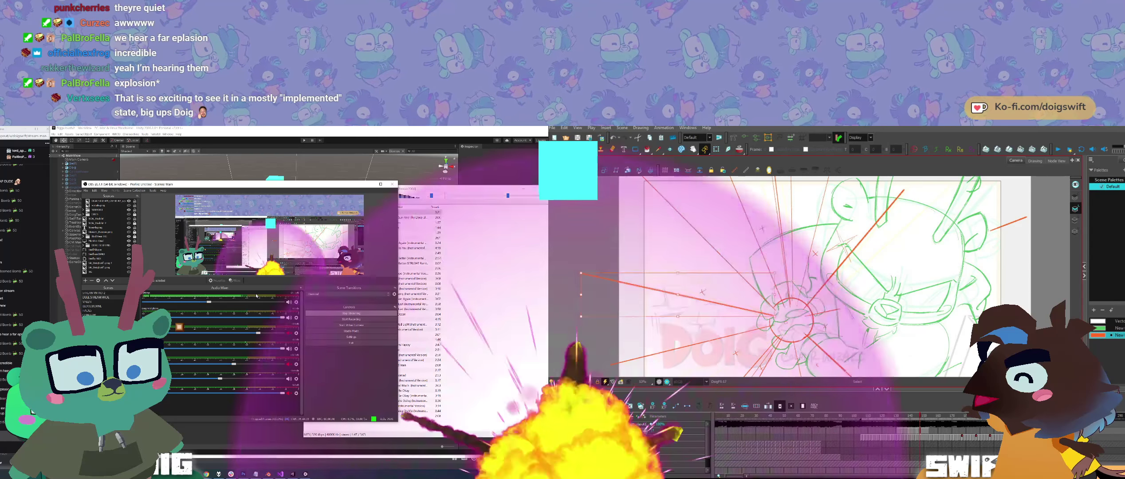
drag(581, 272, 587, 251)
click(703, 292)
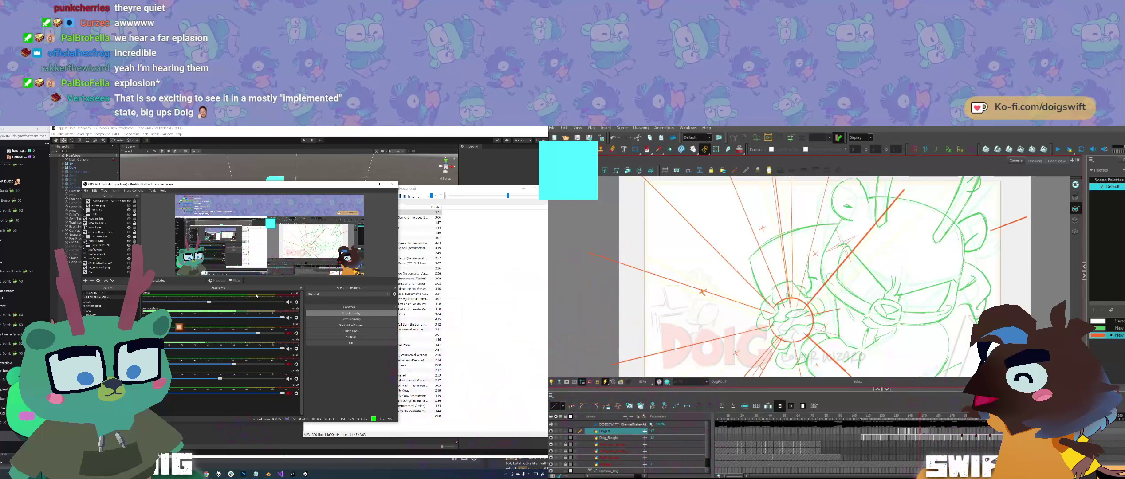
key(alt+b)
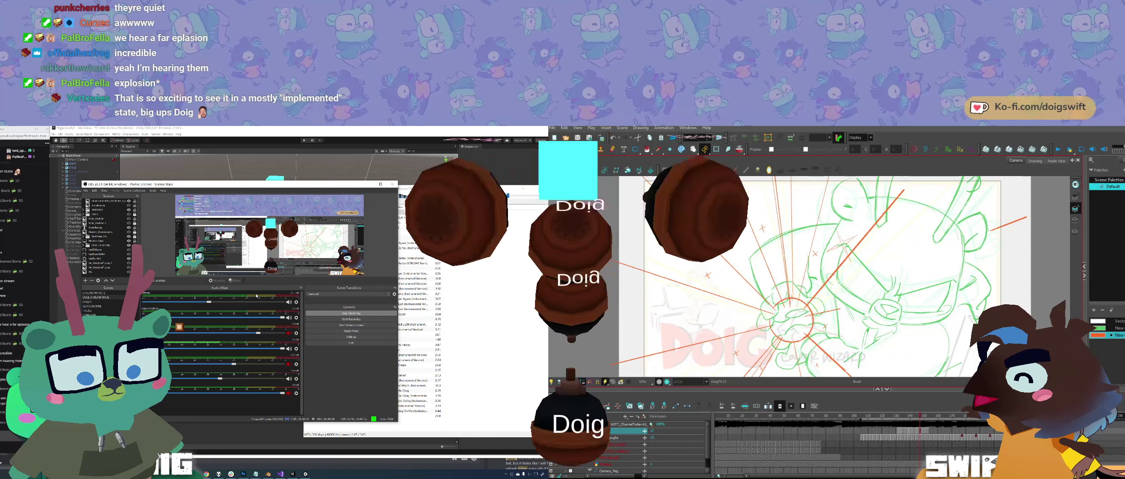
Step: Select and delete surplus strokes among the short rays below the orb
drag(792, 319, 814, 288)
key(alt+s)
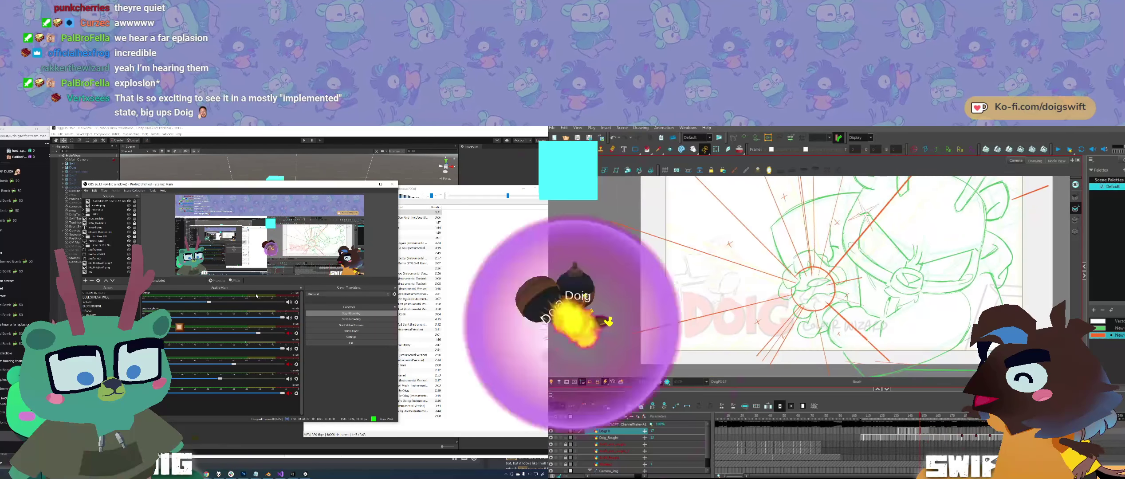
click(714, 314)
key(alt+b)
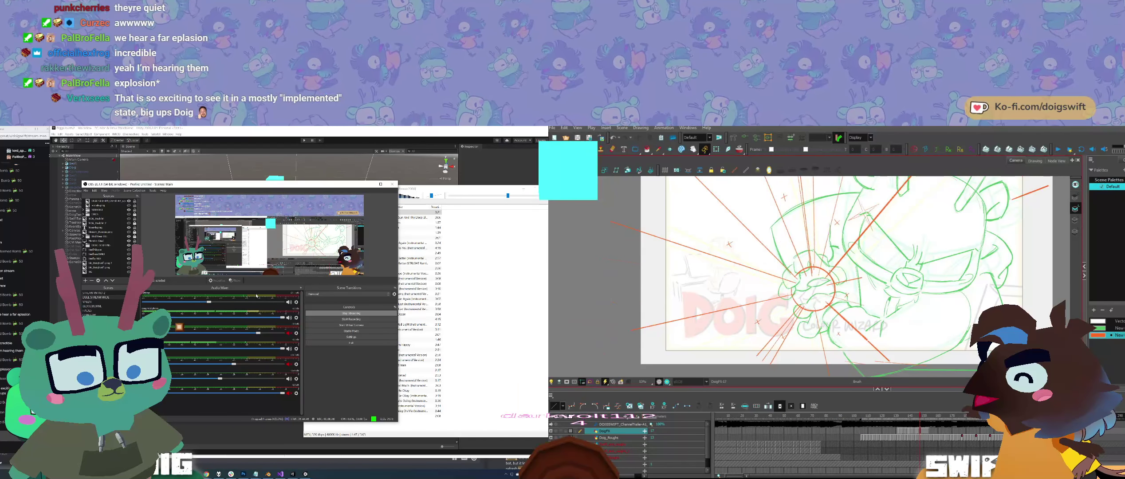
key(Delete)
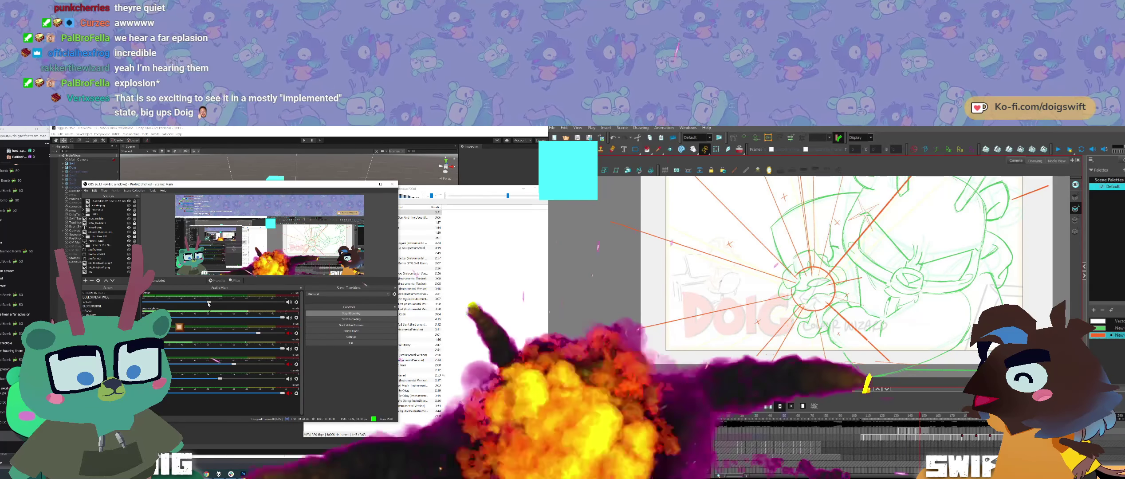
click(785, 339)
key(Delete)
Step: Raise the first audio source's volume slightly in the OBS mixer and shift the OBS window a little
drag(209, 304, 214, 304)
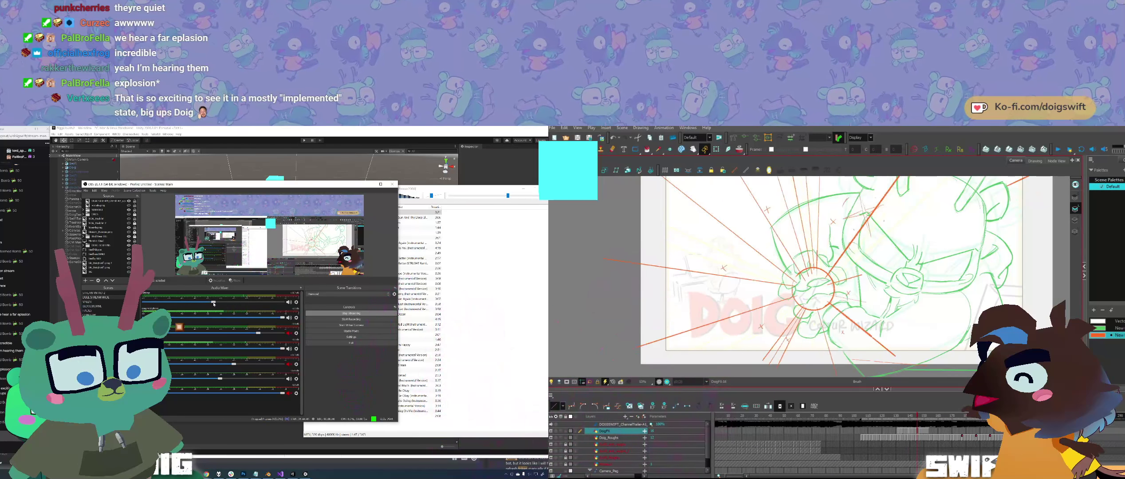
key(alt+b)
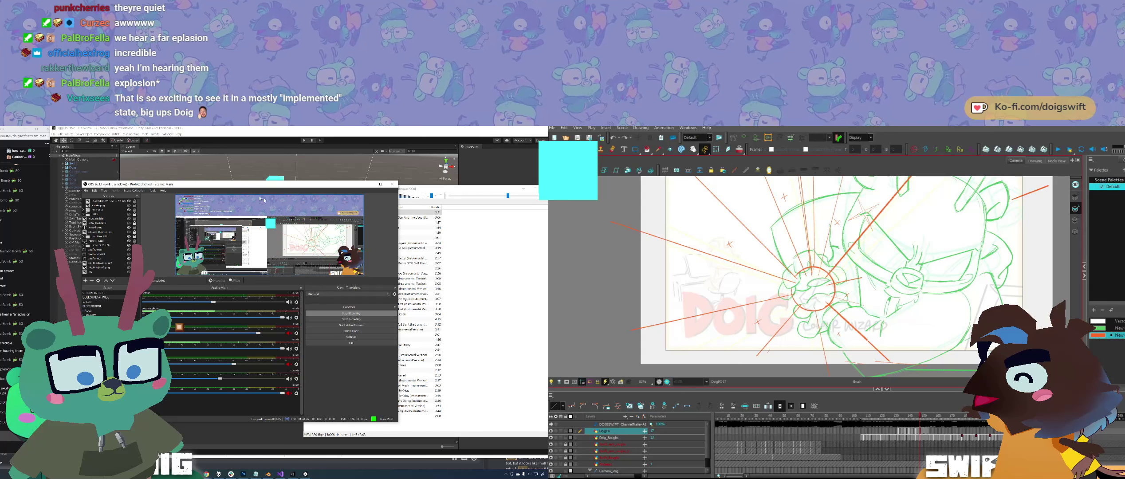
drag(231, 186, 234, 185)
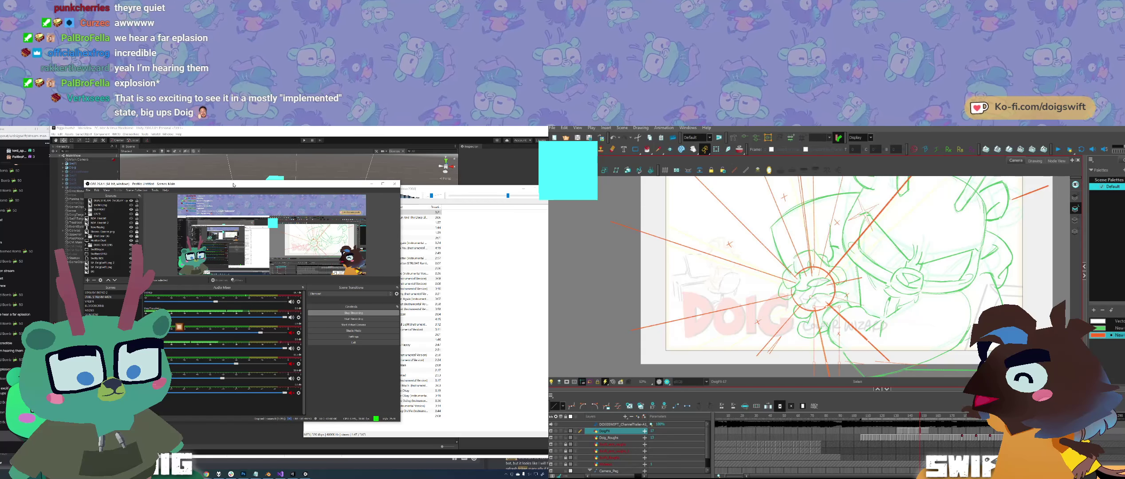
Step: In Toon Boom Harmony, compare the neighbouring drawings and slightly reposition the short ray at the lower left of the orb
key(alt+b)
key(f)
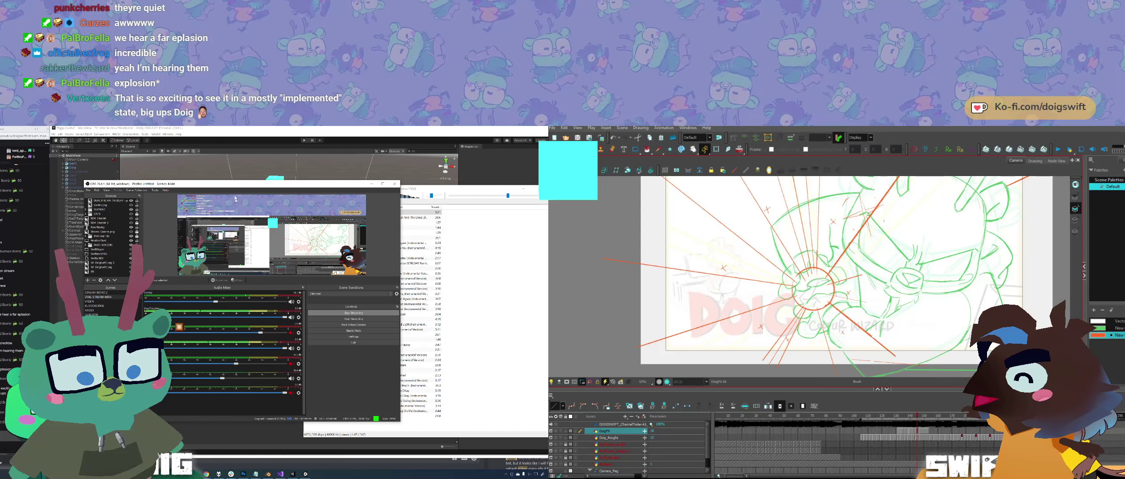
key(alt+s)
key(period)
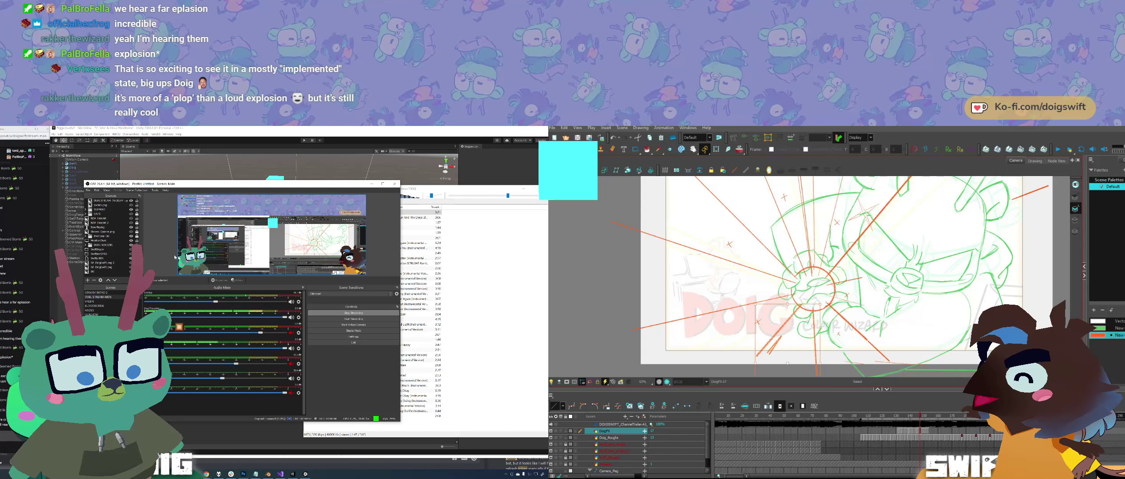
drag(747, 301, 747, 308)
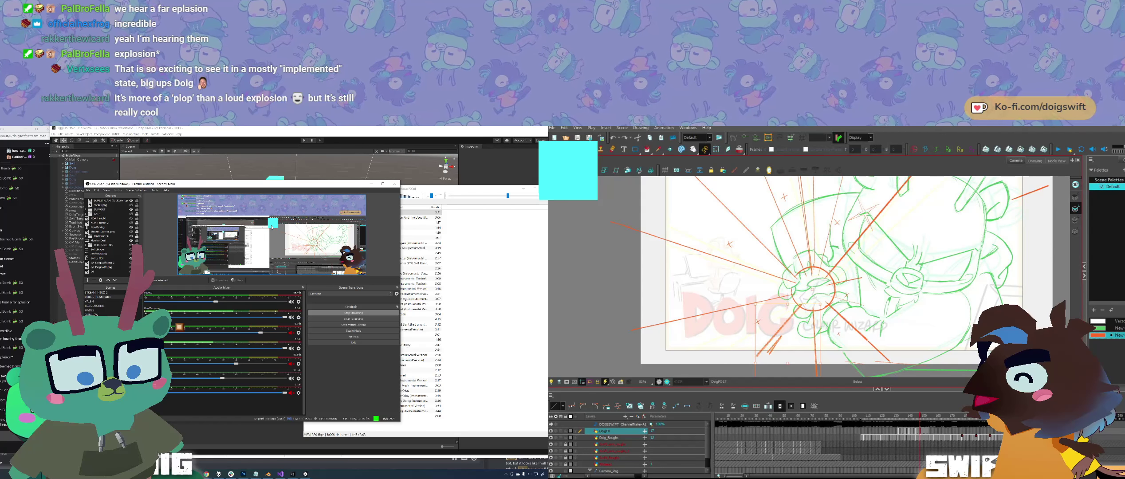
drag(747, 308, 747, 305)
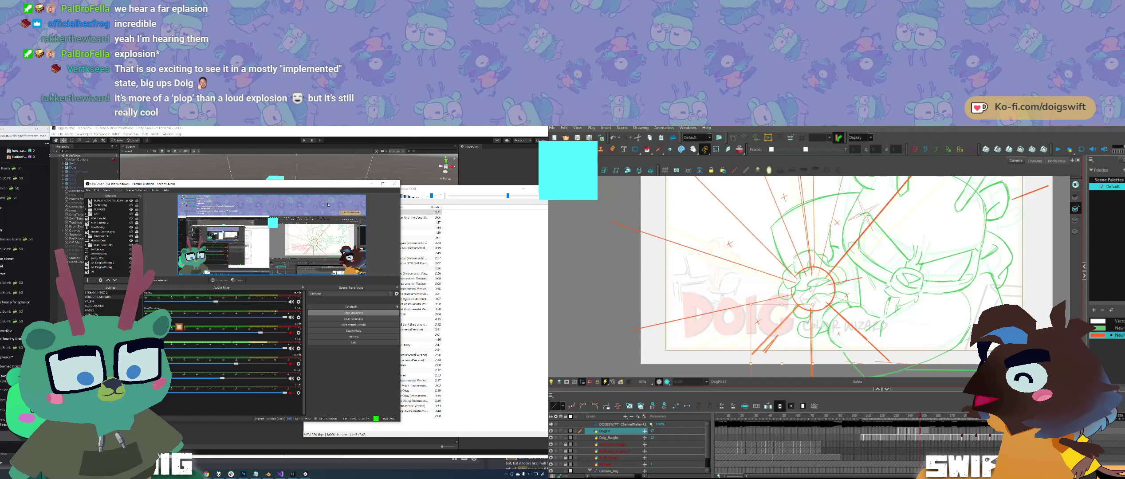
Step: Flip back and forth through the neighbouring frames to check the motion of the rays around the orb
key(f)
key(g)
key(f)
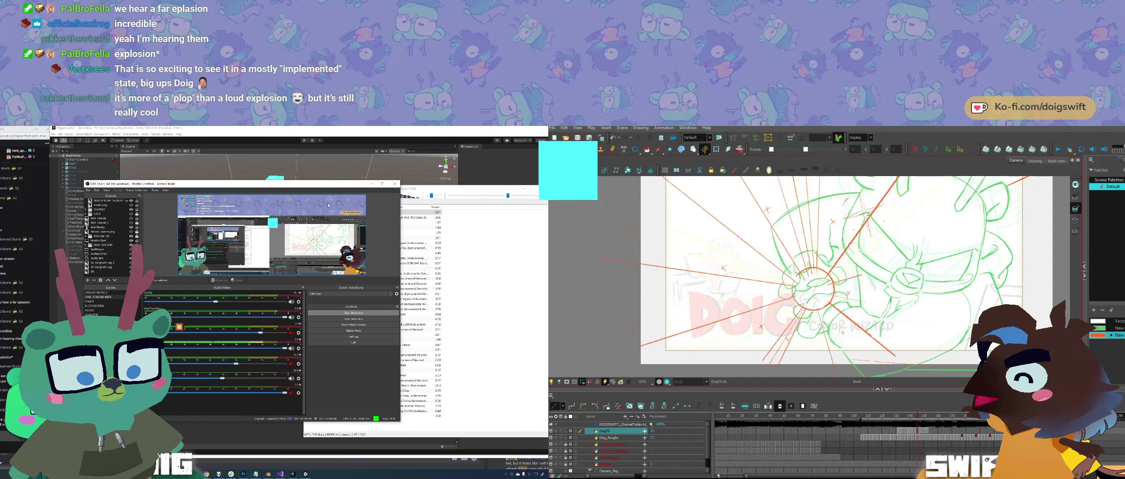
key(g)
drag(813, 288, 780, 284)
key(f)
key(f)
key(g)
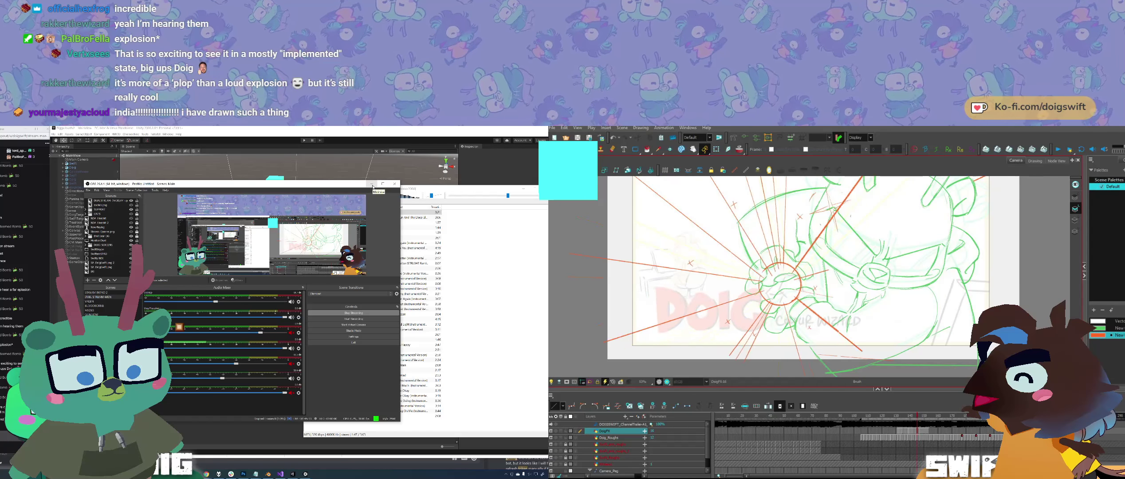
key(g)
key(f)
key(period)
Step: Minimise OBS and the music player, and select the virtual camera in the Unity scene
click(372, 184)
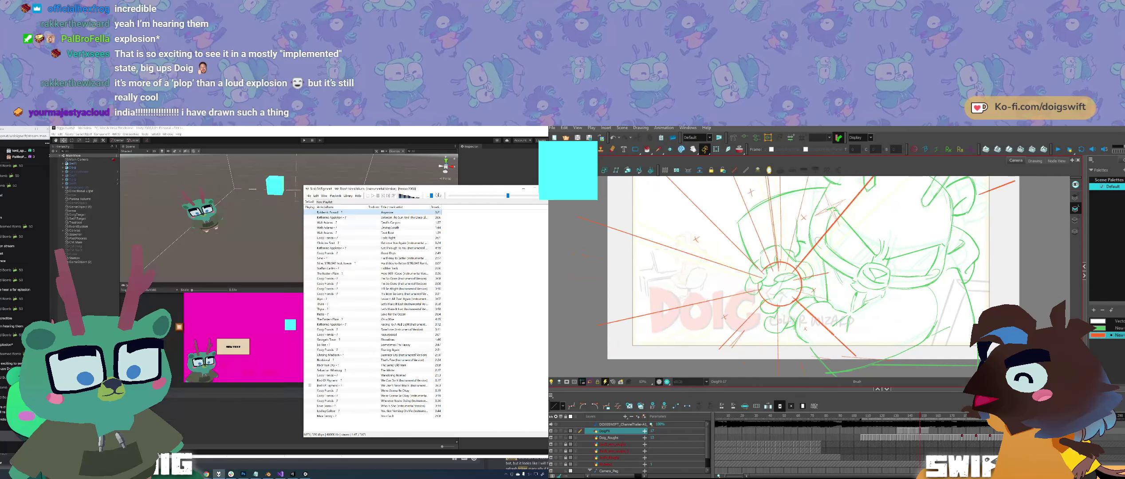
click(522, 190)
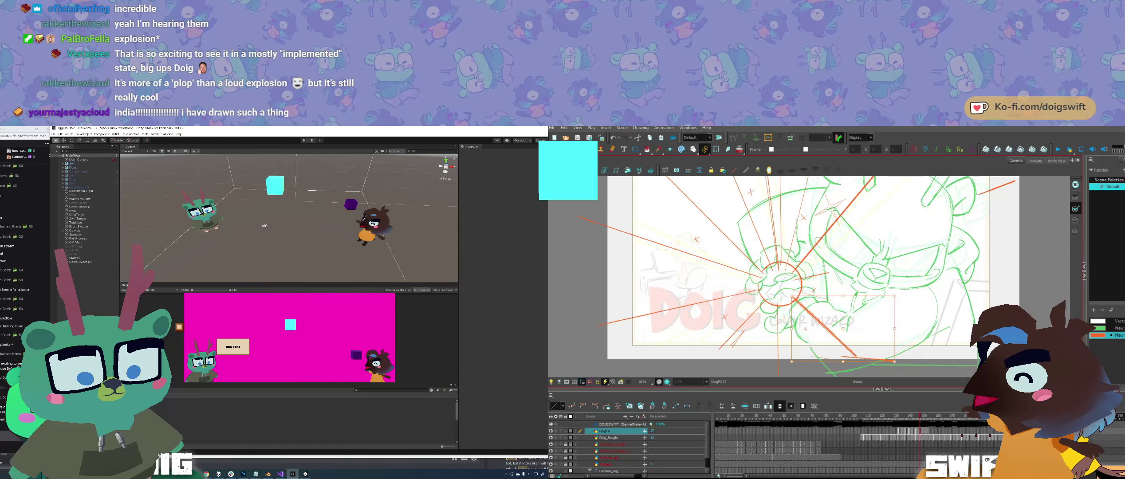
drag(265, 226, 244, 215)
scroll(246, 214, down, 5)
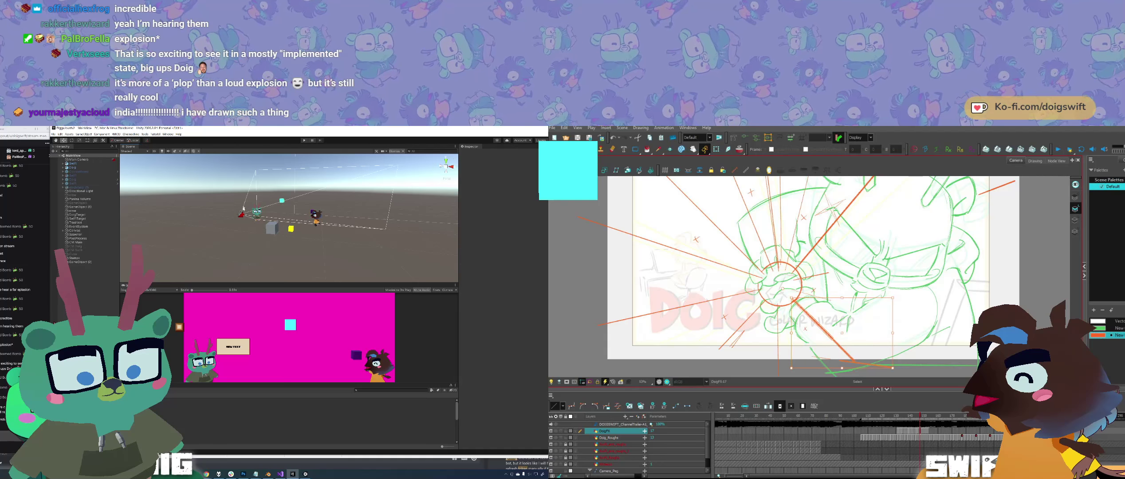
click(240, 215)
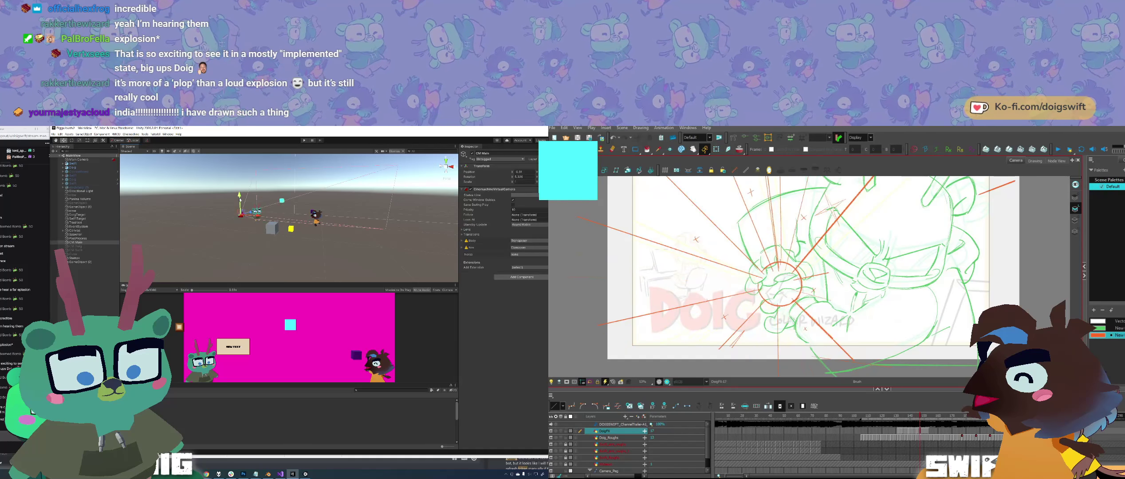
Step: Lower the virtual camera slightly in the Unity scene and adjust its tilt
drag(240, 199, 235, 225)
key(e)
scroll(307, 234, up, 3)
key(w)
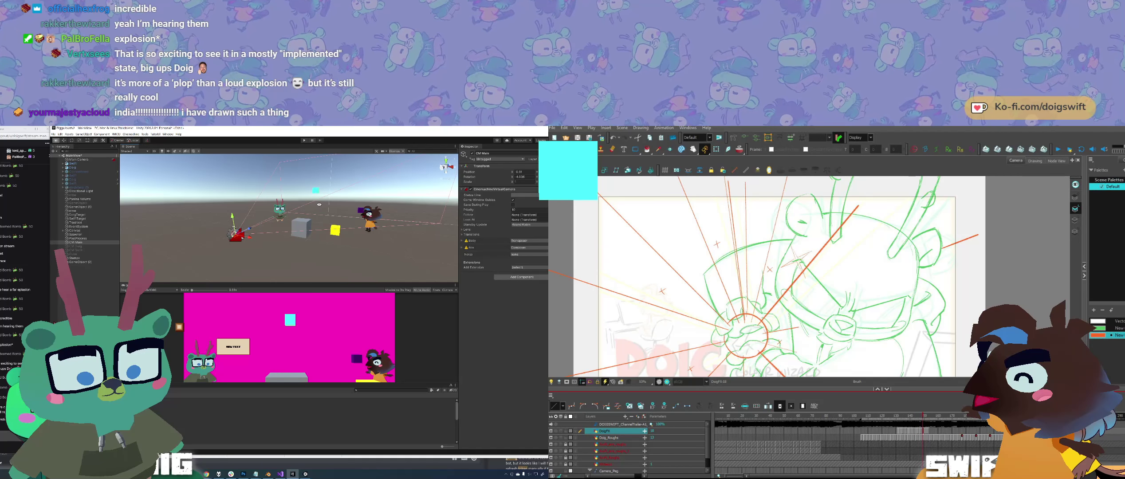
Step: Fine-tune the virtual camera's placement against the characters and the yellow target cube, and leave the camera selected
alt+drag(319, 205, 155, 238)
click(278, 228)
alt+drag(304, 199, 264, 223)
click(248, 231)
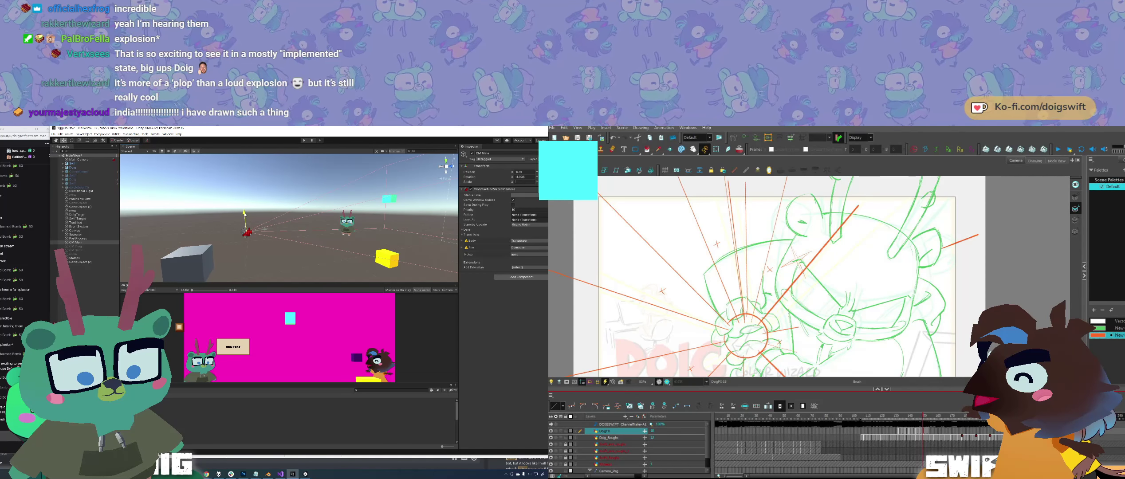
drag(250, 216, 358, 270)
click(293, 238)
drag(389, 279, 316, 216)
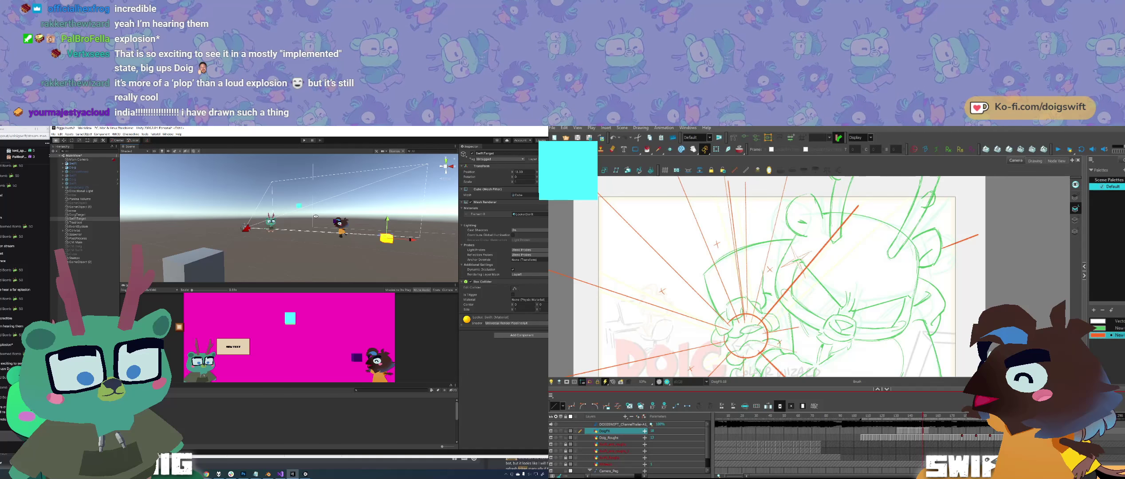
click(248, 219)
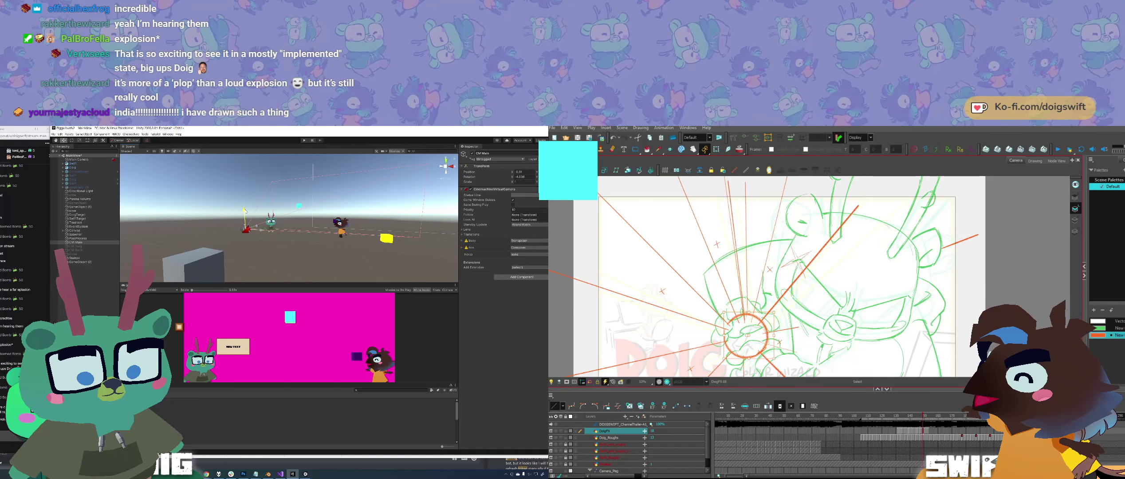
Step: Nudge the virtual camera to reframe both characters, checking its view area from several angles
key(alt+b)
key(f)
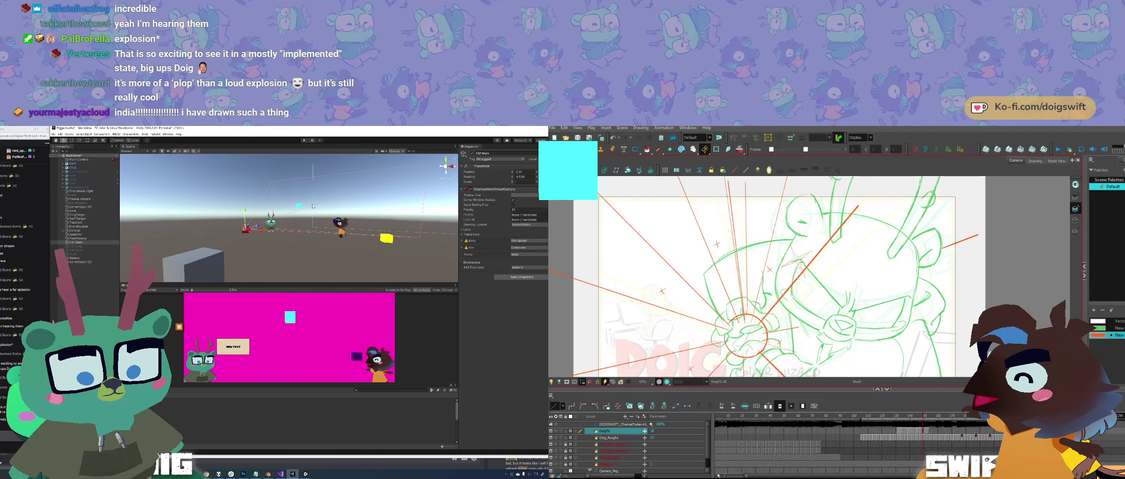
drag(313, 206, 306, 225)
scroll(307, 211, up, 2)
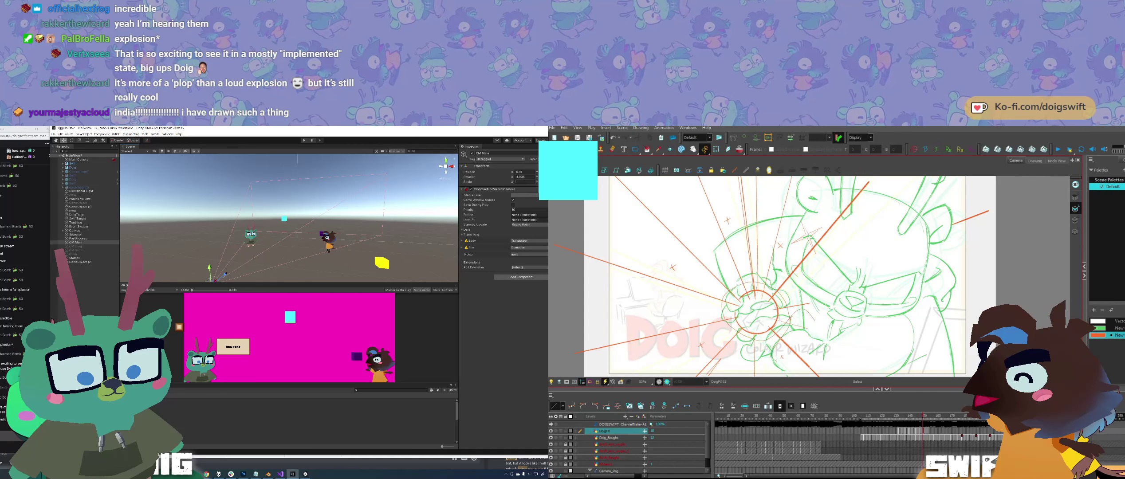
key(ctrl+a)
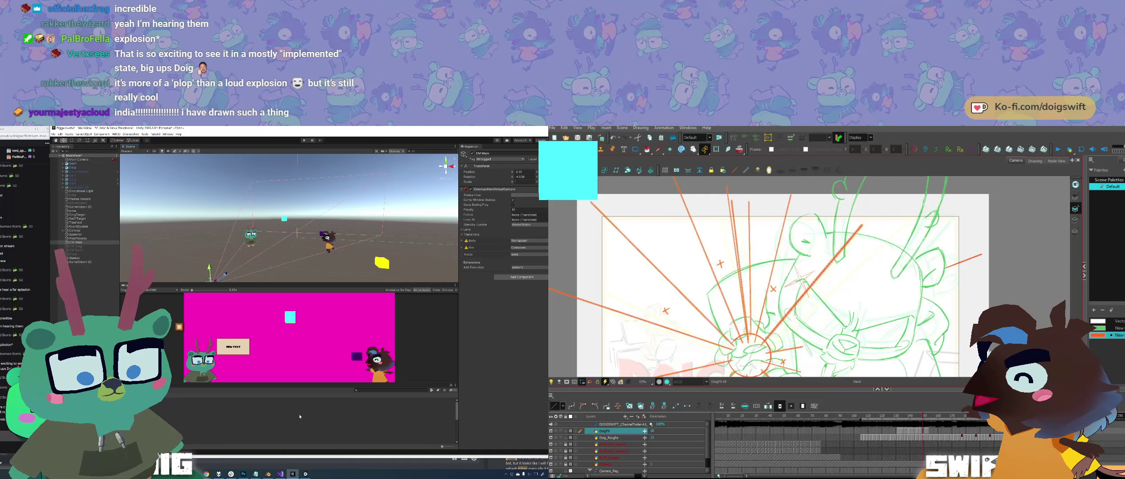
mouse_move(231, 267)
mouse_down()
mouse_move(199, 280)
mouse_move(233, 259)
mouse_up()
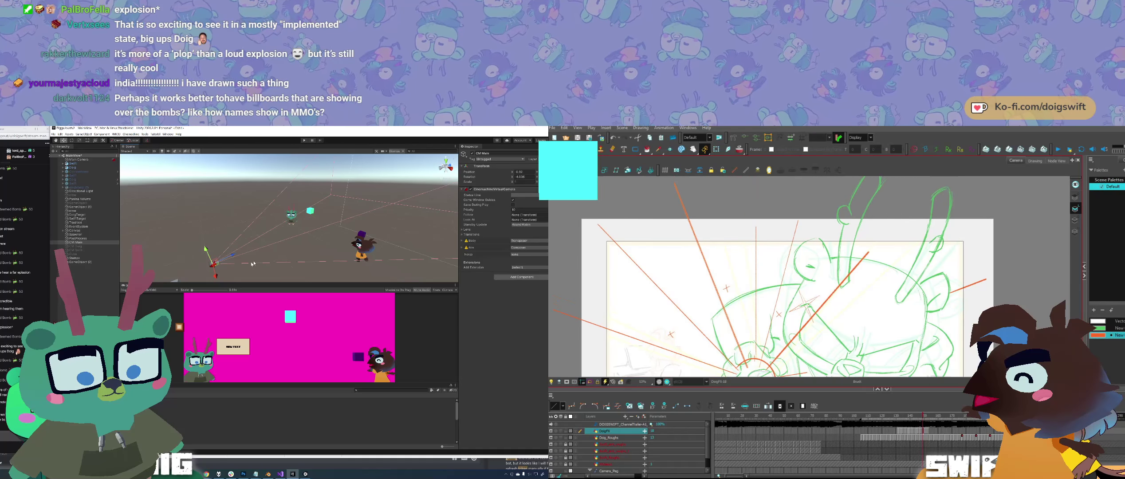
mouse_move(265, 235)
mouse_down()
mouse_move(246, 233)
mouse_move(284, 238)
mouse_move(261, 241)
mouse_up()
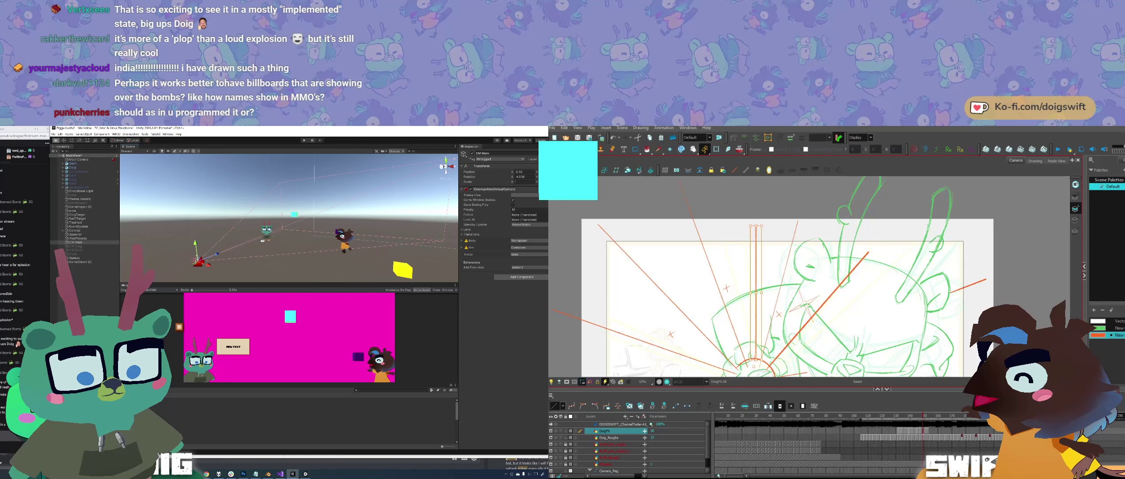
Step: In Toon Boom Harmony, delete the vertical ray above the orb and redraw it as a straight brush stroke
key(Escape)
key(Delete)
key(alt+b)
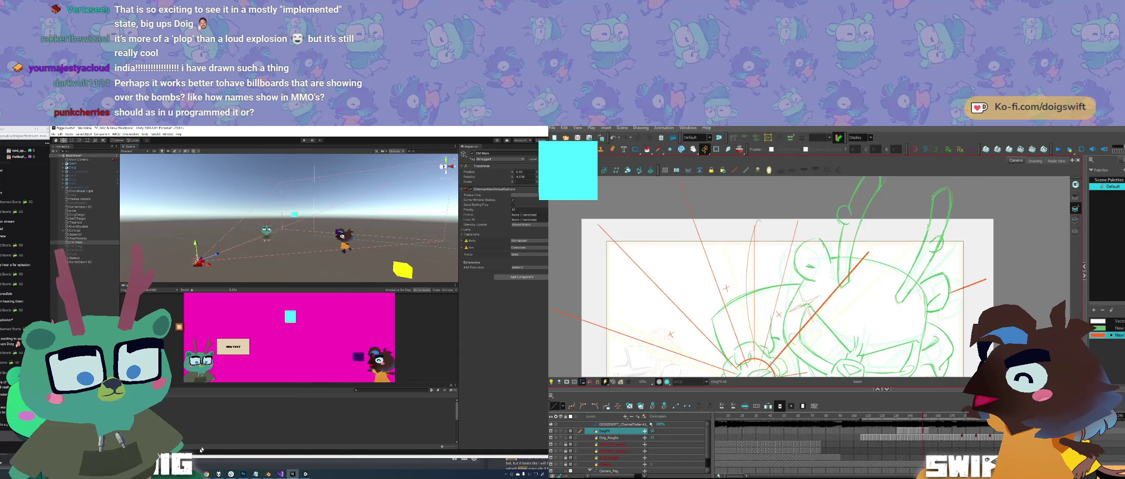
drag(760, 221, 759, 357)
Step: Look over the controller script containing the DoBomb call in Visual Studio, and return to the Unity editor
click(281, 474)
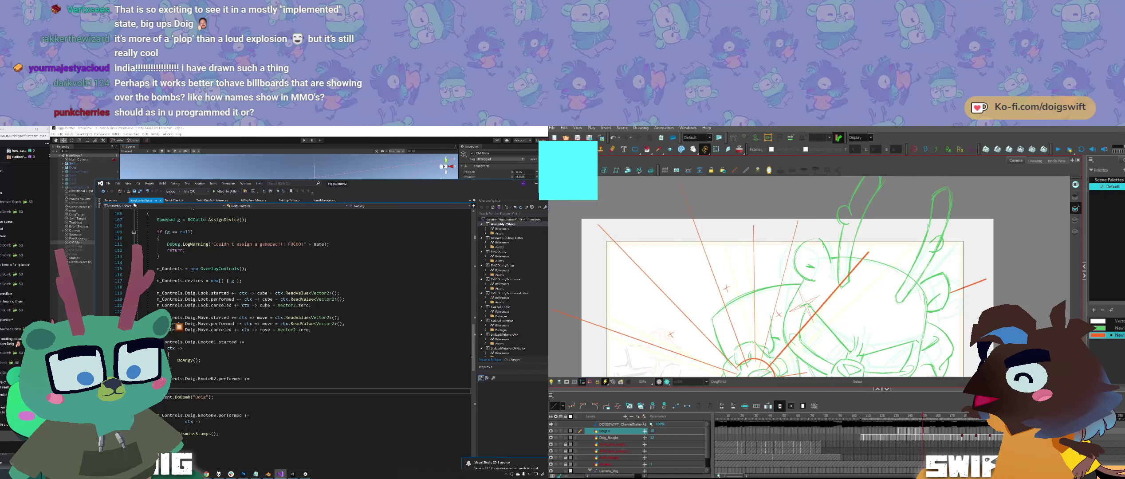
click(125, 201)
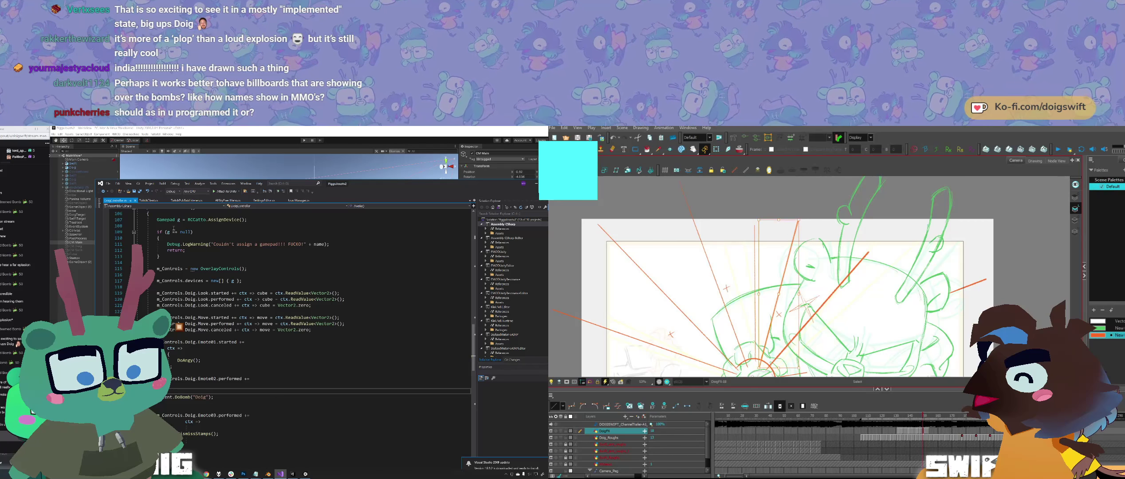
key(alt+b)
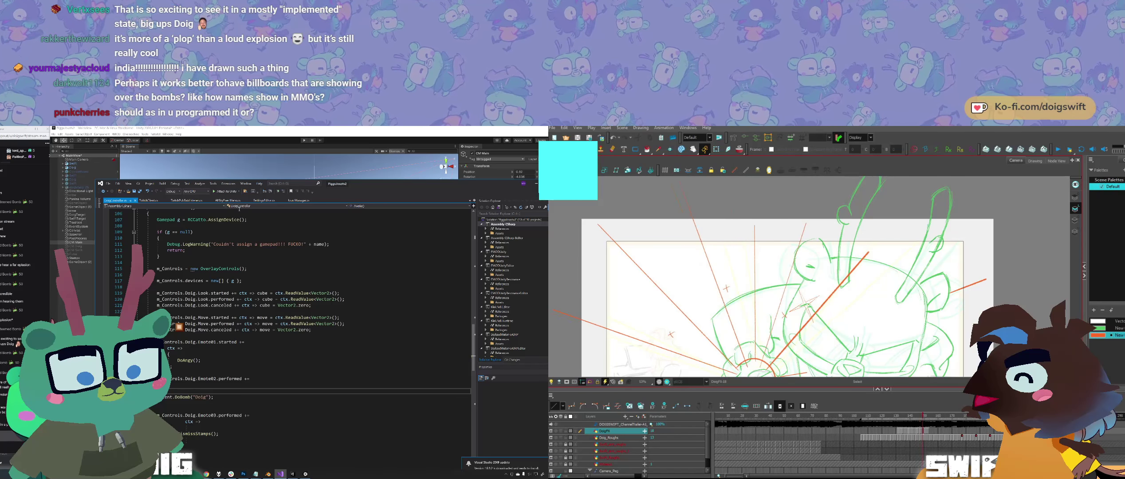
click(536, 184)
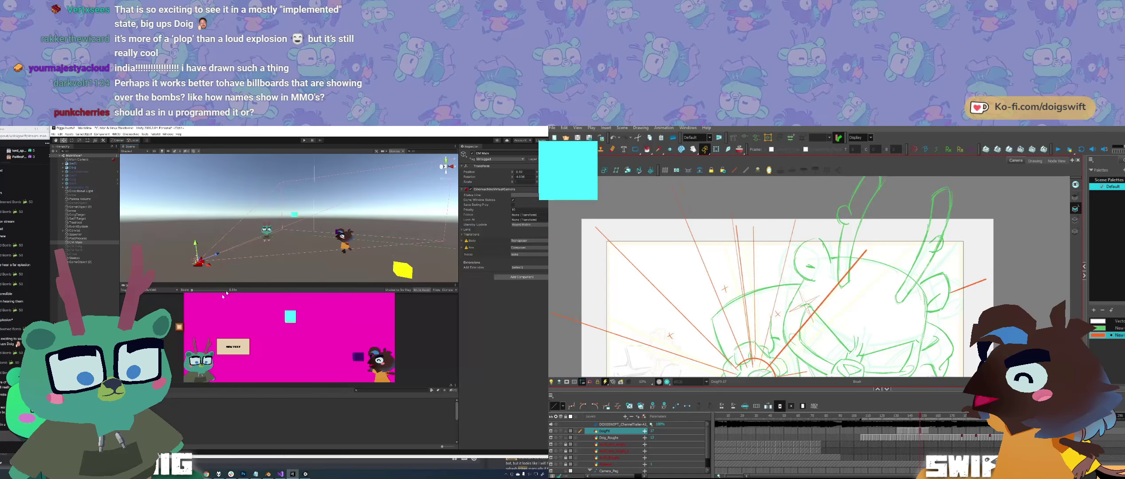
Step: Select the bomb prefab in the Unity project assets and review its rigidbody and script settings
click(156, 432)
click(155, 428)
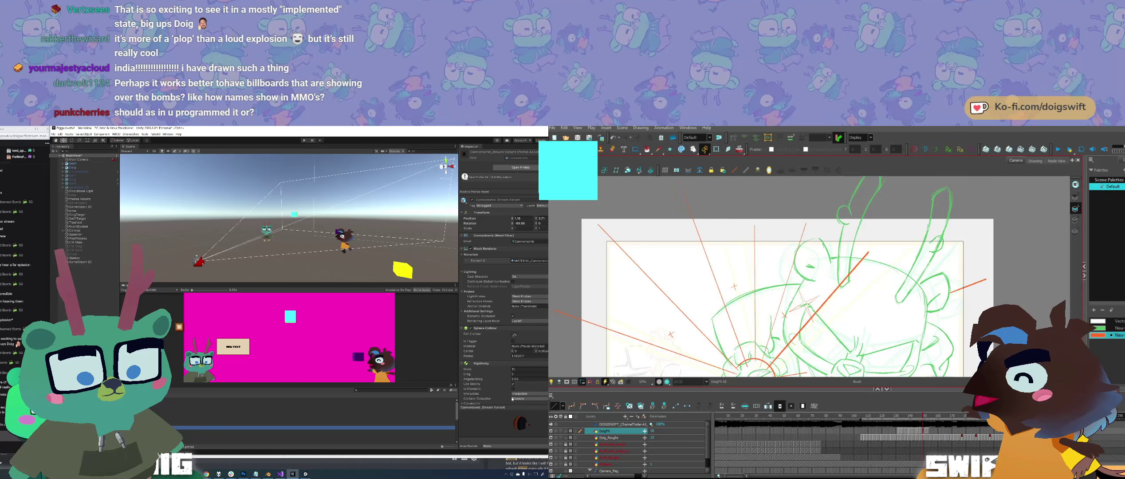
scroll(513, 399, down, 10)
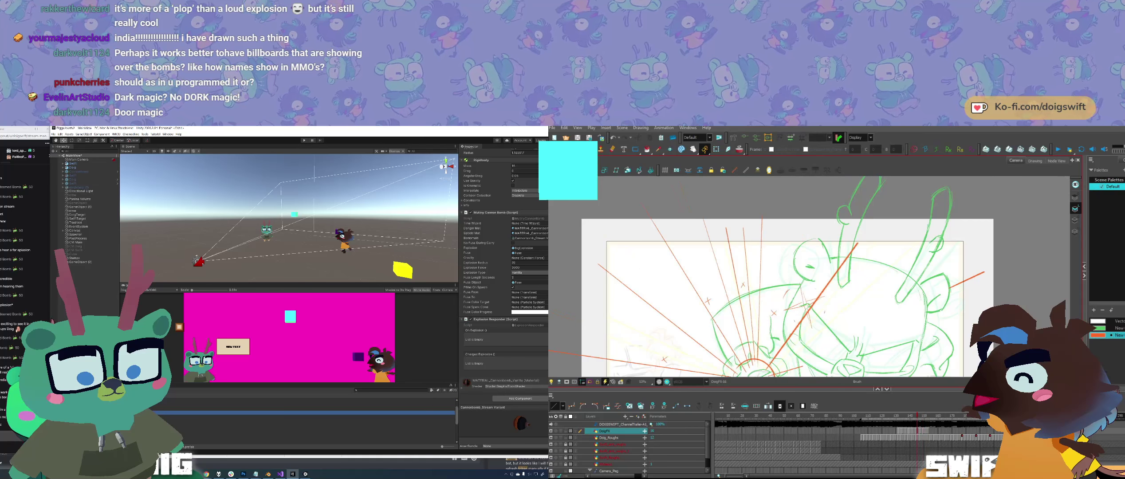
Step: Place the bomb prefab in the scene between the characters and look at its name label up close
drag(146, 417, 272, 239)
scroll(289, 254, up, 6)
scroll(299, 246, up, 4)
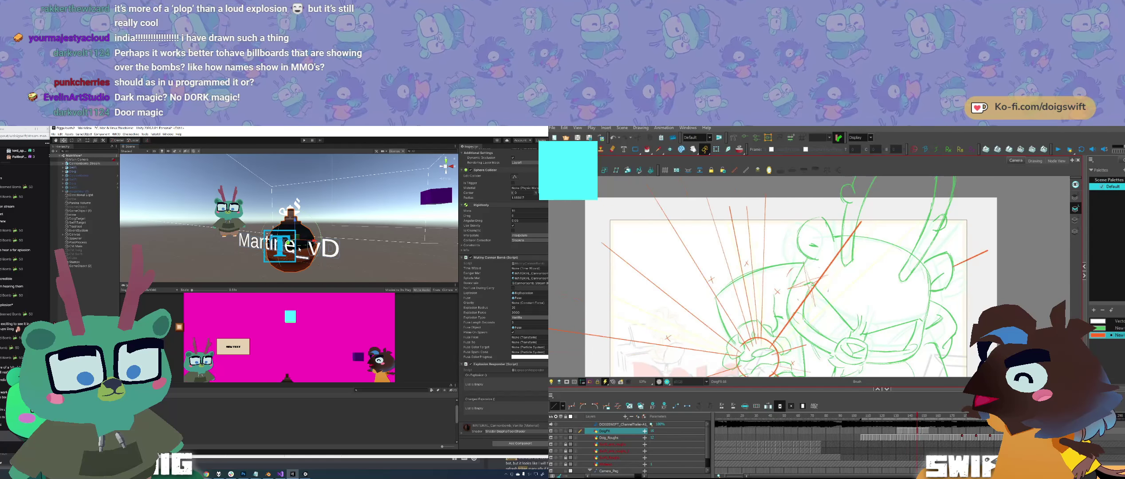
drag(261, 230, 233, 243)
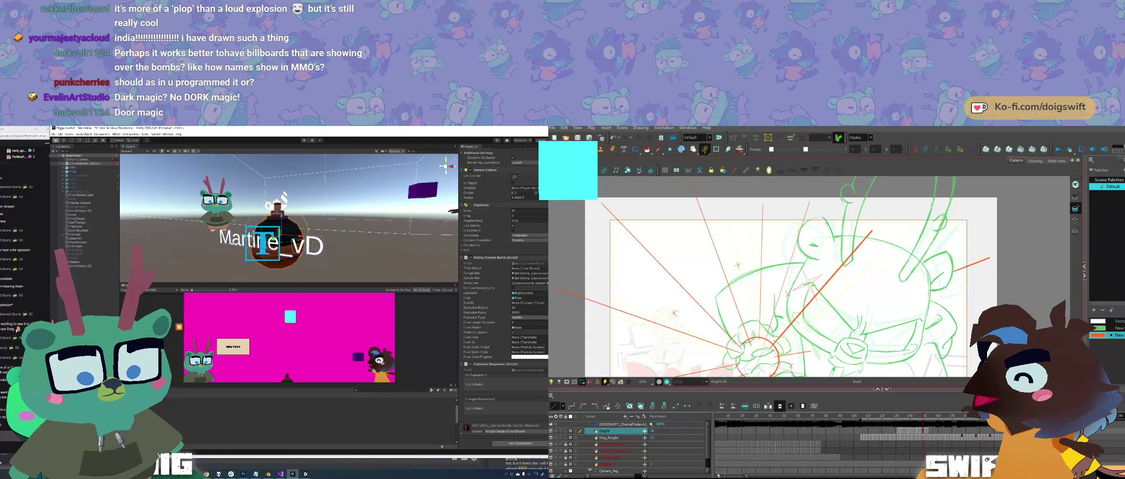
Step: In Toon Boom Harmony, delete the long upper-left diagonal ray, redraw it as a straight stroke down to the orb and check it against neighbouring frames
key(alt+s)
click(671, 276)
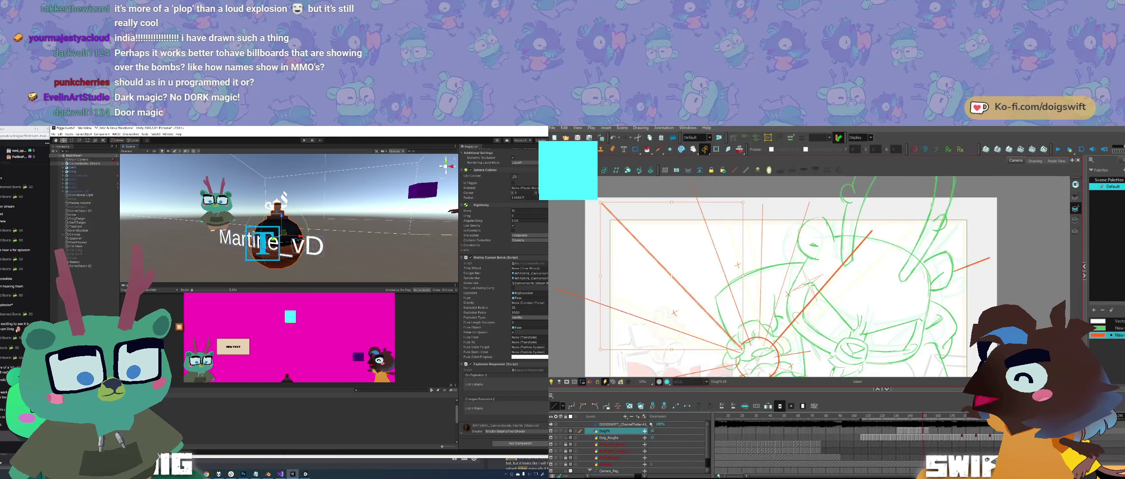
key(Delete)
key(alt+b)
drag(600, 202, 742, 349)
key(ctrl+z)
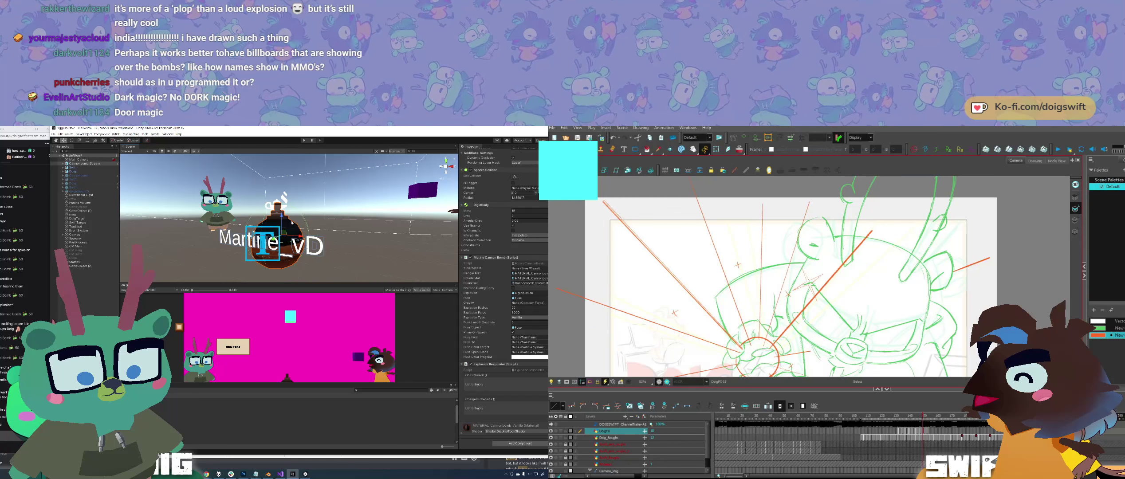
drag(604, 203, 742, 349)
key(f)
key(period)
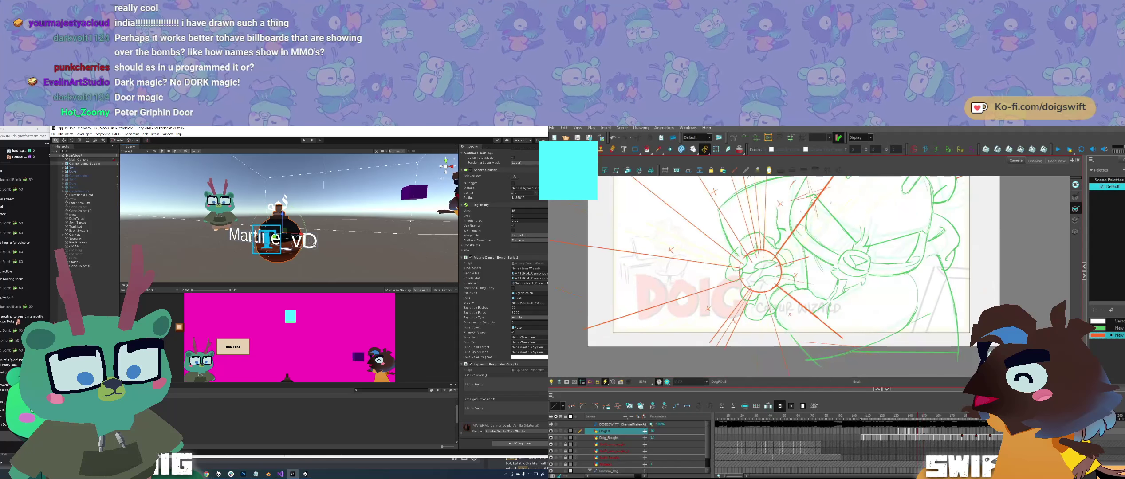
Step: Orbit the scene around the bomb in Unity, and select the burst's lower-left ray in Harmony, comparing it with the neighbouring drawing
drag(318, 244, 315, 251)
key(alt+s)
click(717, 326)
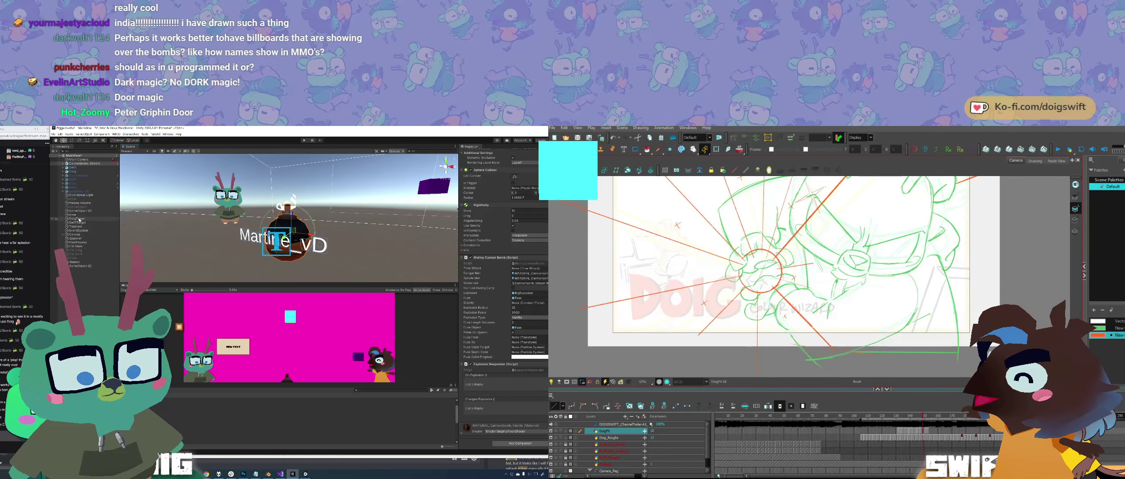
key(f)
key(g)
key(alt+s)
click(722, 312)
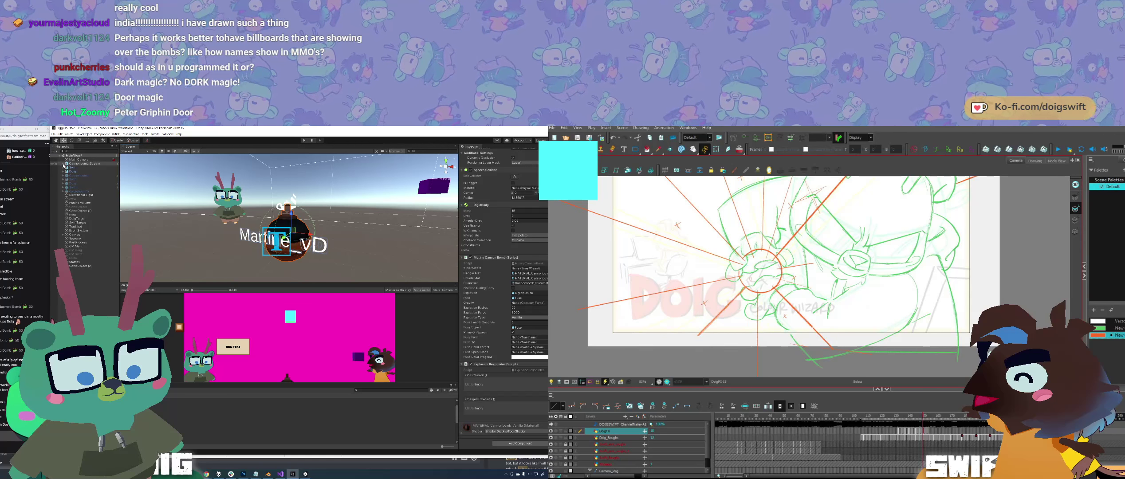
Step: Select the bomb's name label text in the Unity hierarchy, and rework the lower-left ray below the orb in Harmony
click(64, 164)
click(78, 171)
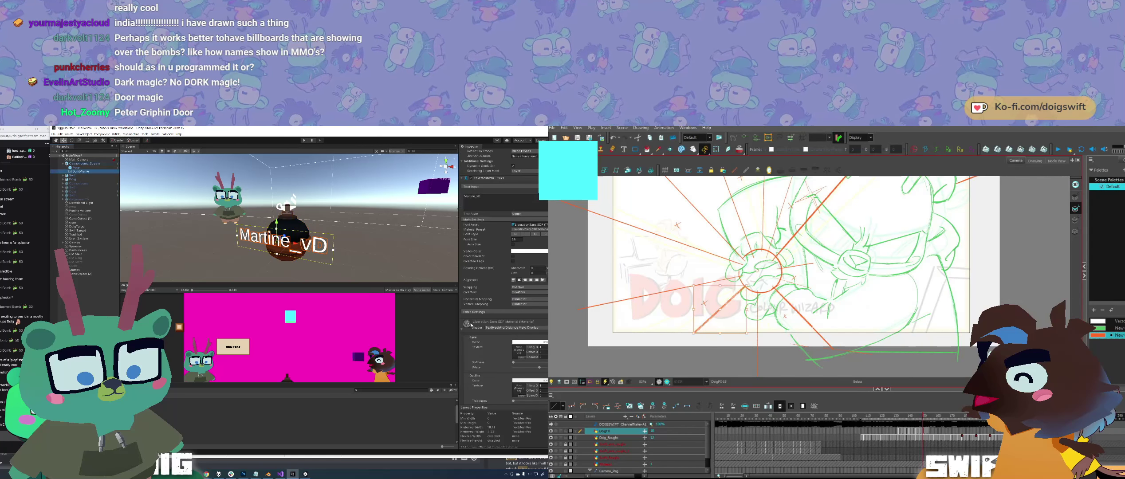
drag(721, 309, 713, 315)
key(alt+b)
click(462, 178)
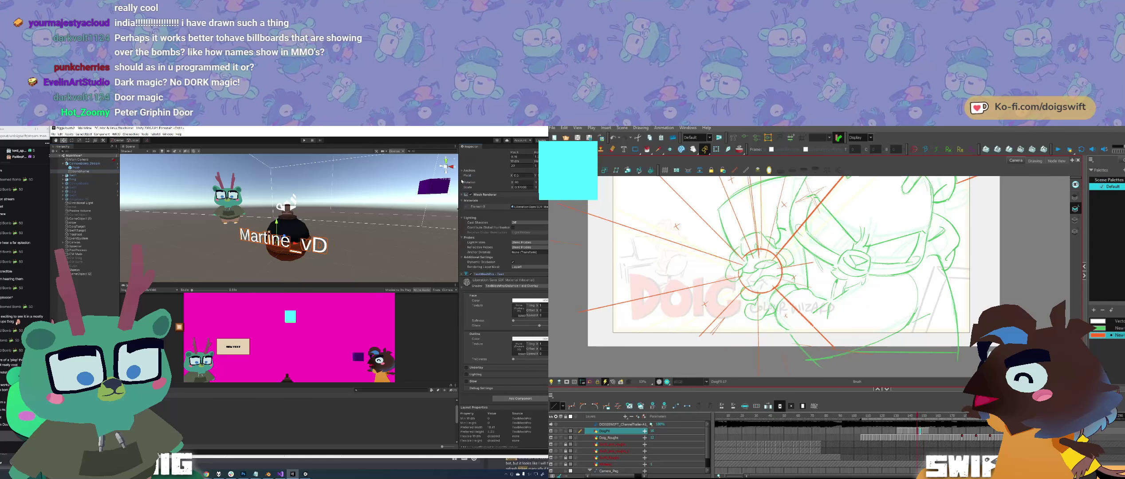
Step: Search the components for a script and start a new script component on the bomb's name label
click(520, 398)
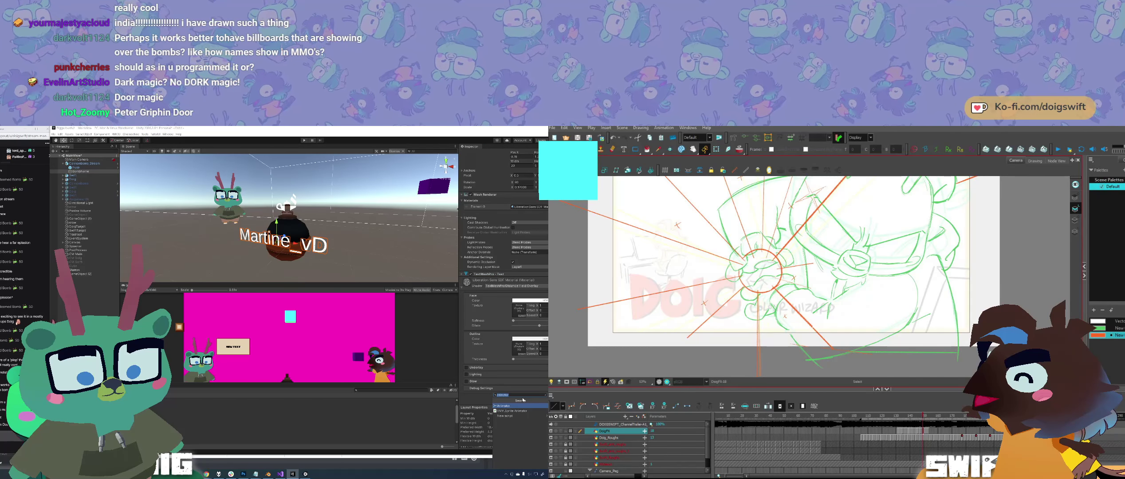
key(Escape)
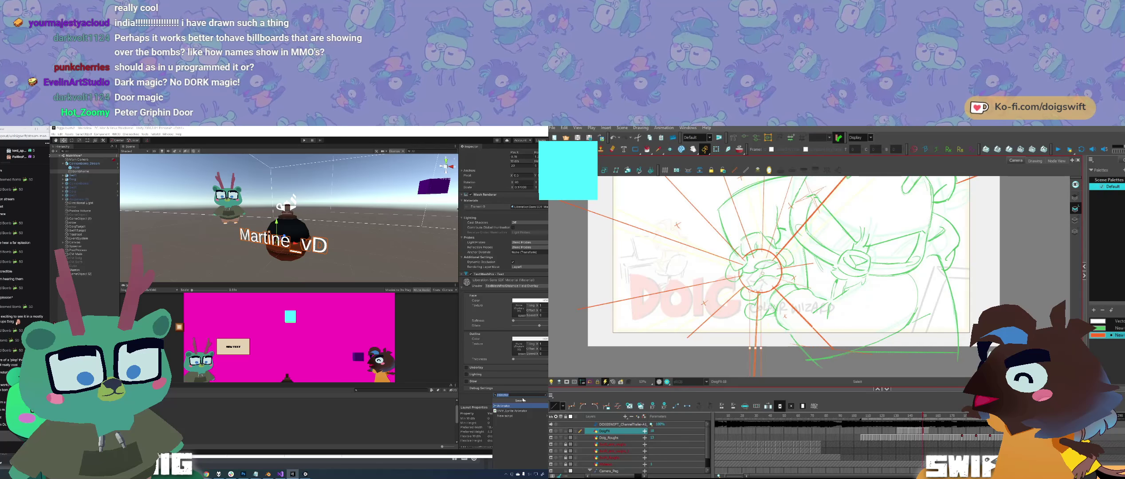
text(scri)
key(Delete)
key(alt+b)
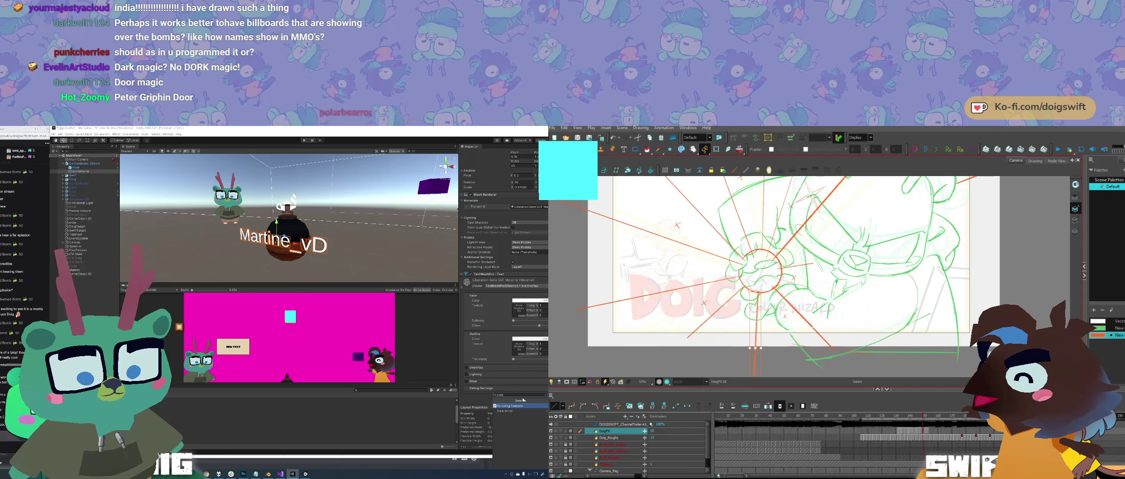
click(504, 411)
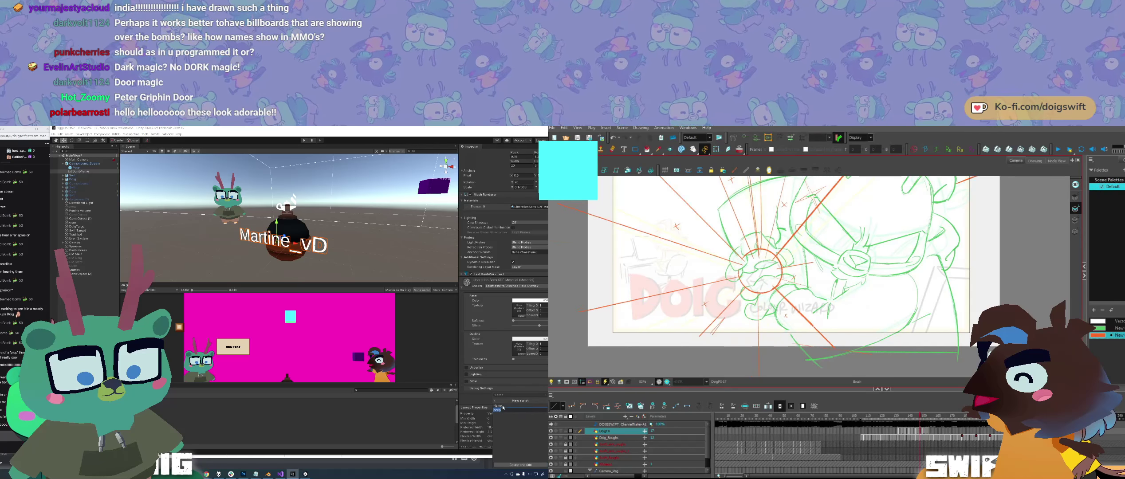
Step: Name the new script BombNameFace, create it on the label, and continue adjusting the lower rays in Harmony
text(.Bom)
key(alt+s)
drag(711, 298, 761, 315)
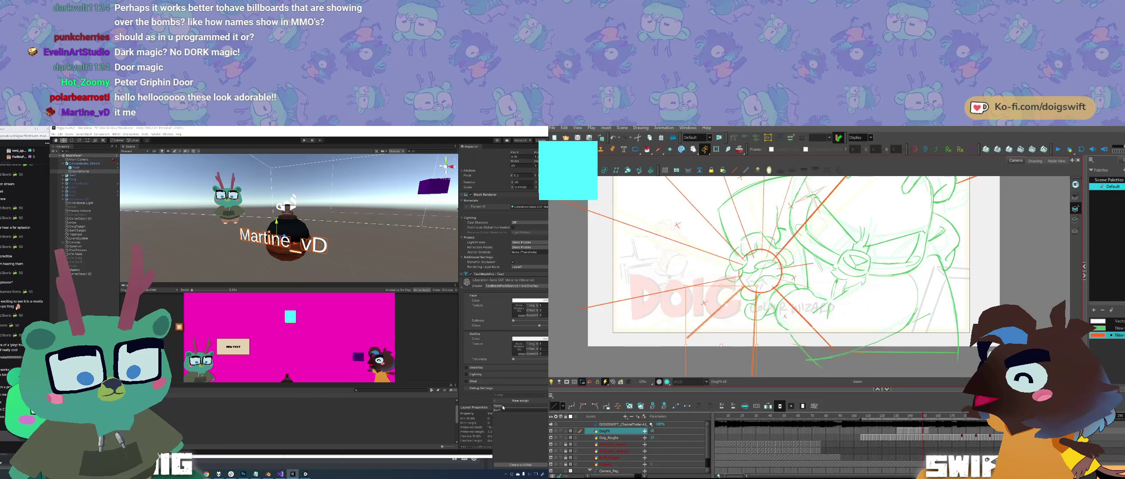
text(b)
key(alt+b)
text(NameFace)
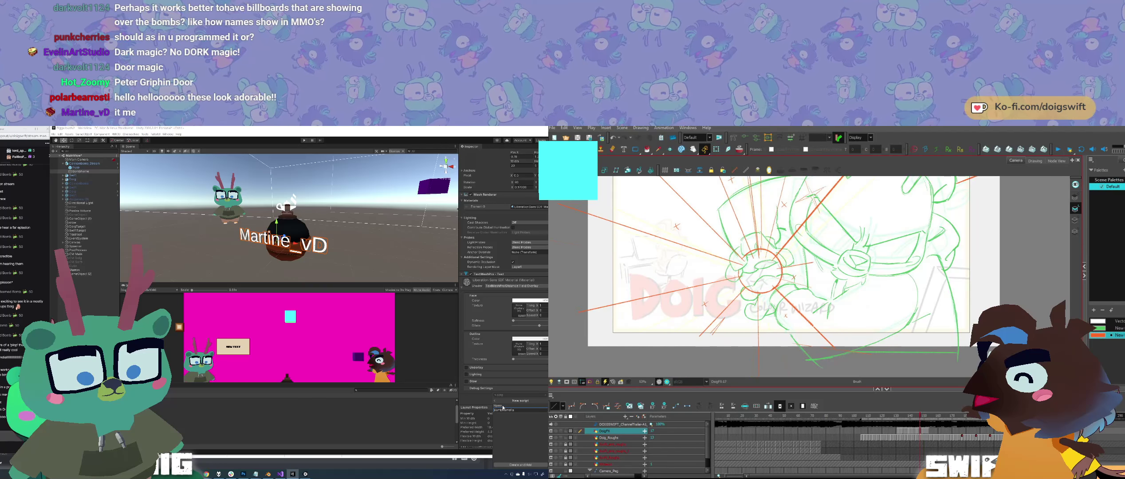
click(518, 465)
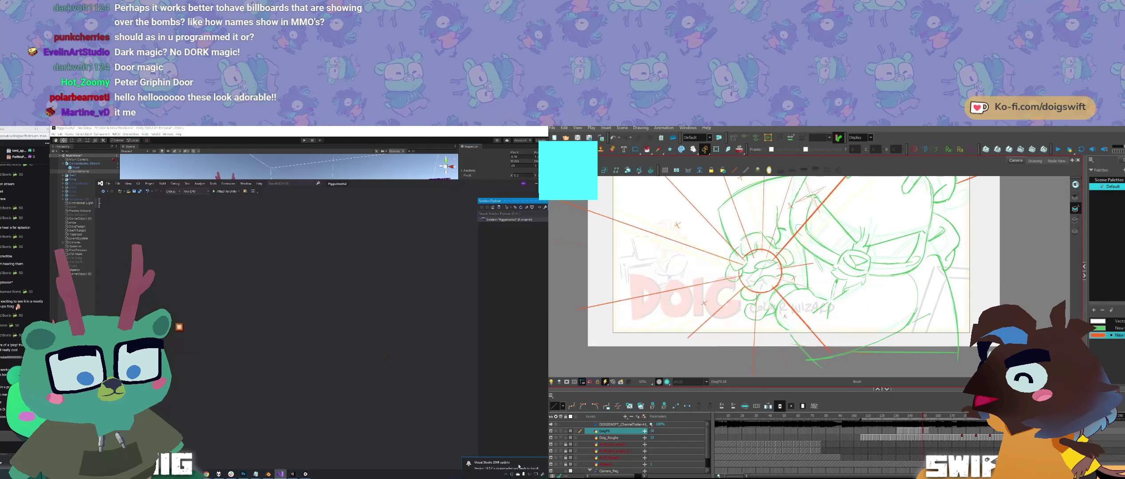
Step: Flip between neighbouring frames in Harmony to compare the burst's rays, and move the Visual Studio window aside
key(g)
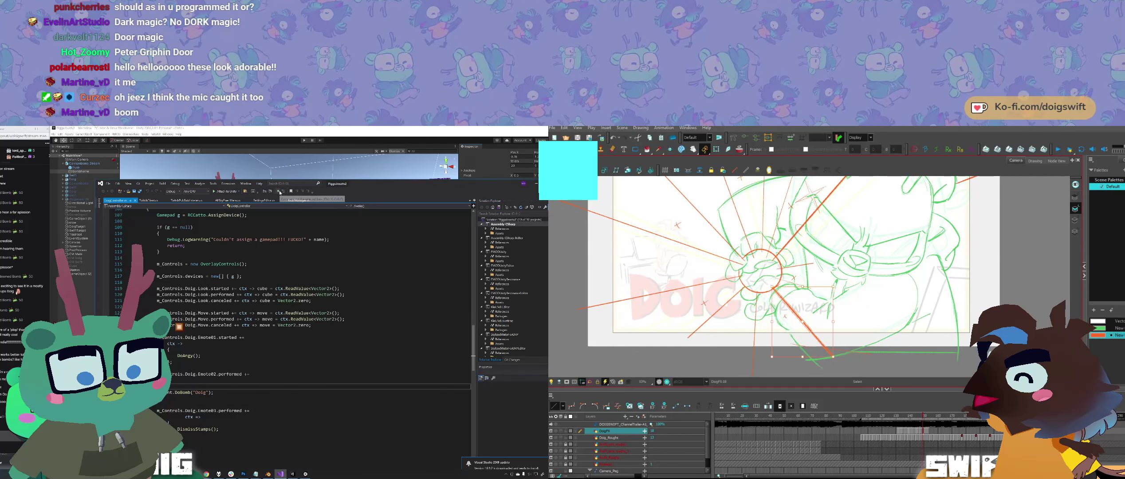
key(f)
key(f)
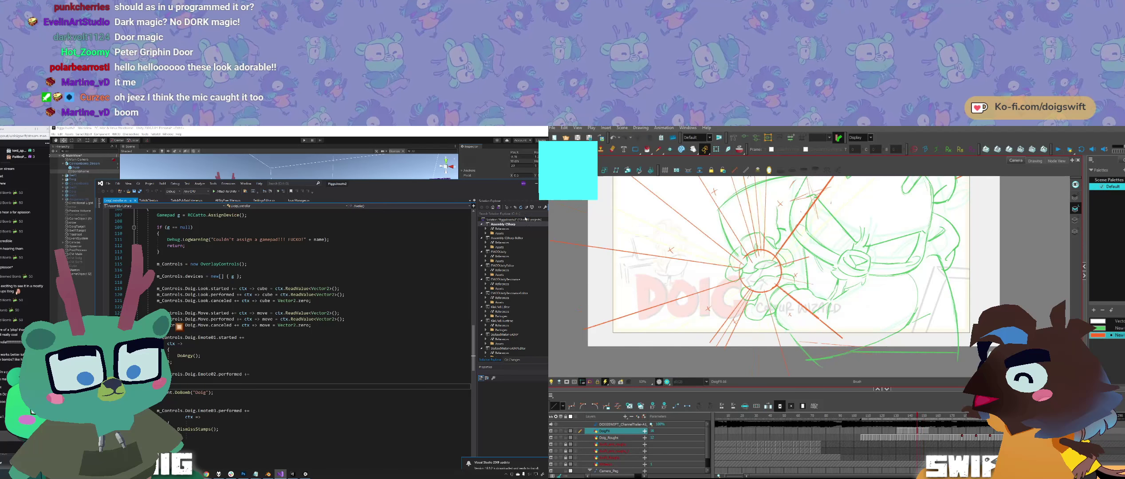
key(g)
key(g)
key(f)
drag(513, 184, 425, 177)
key(g)
key(f)
key(f)
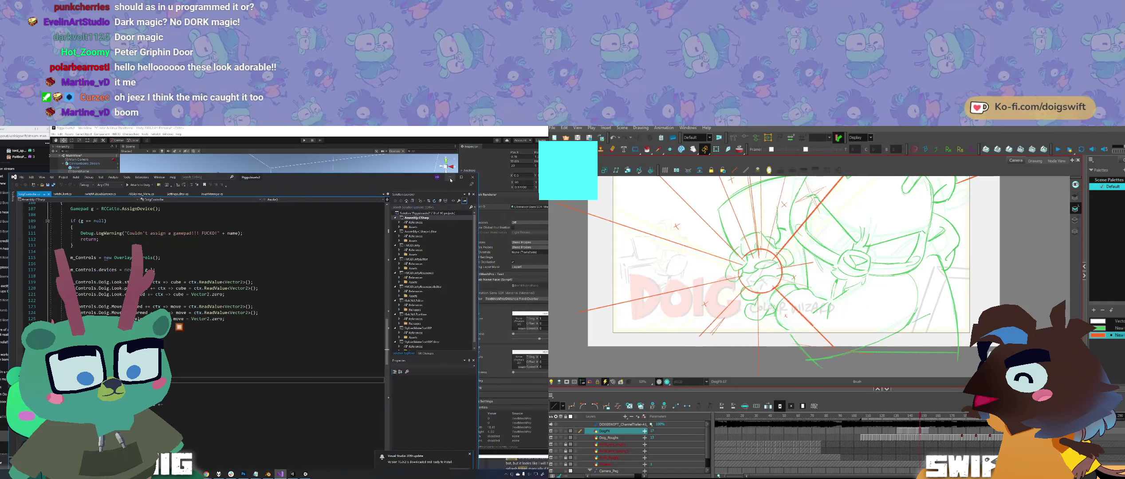
key(g)
key(g)
Step: Return to the Unity editor, find the label's new script component and open BombNameFace in Visual Studio for editing
click(450, 178)
key(alt+s)
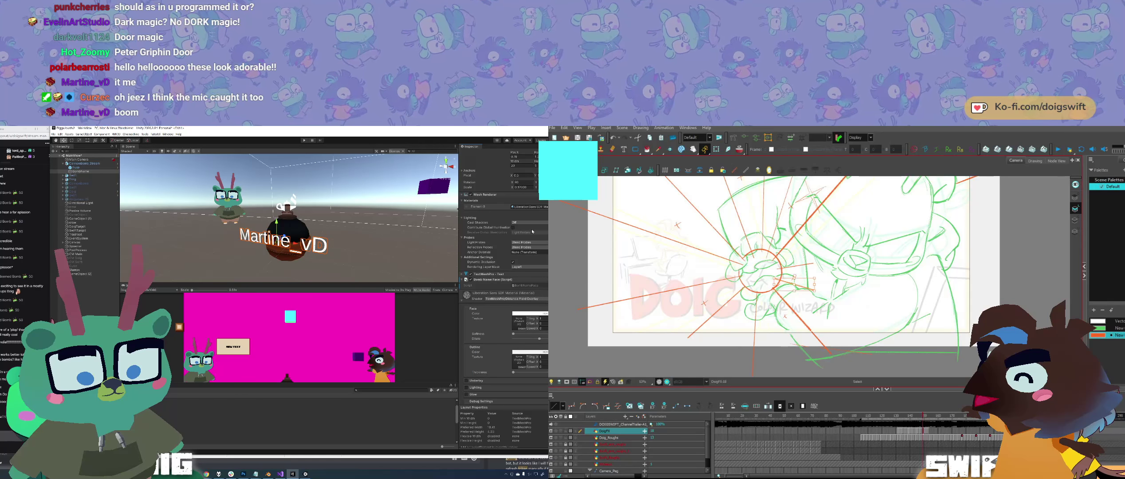
key(Escape)
scroll(503, 275, down, 1)
scroll(504, 275, down, 2)
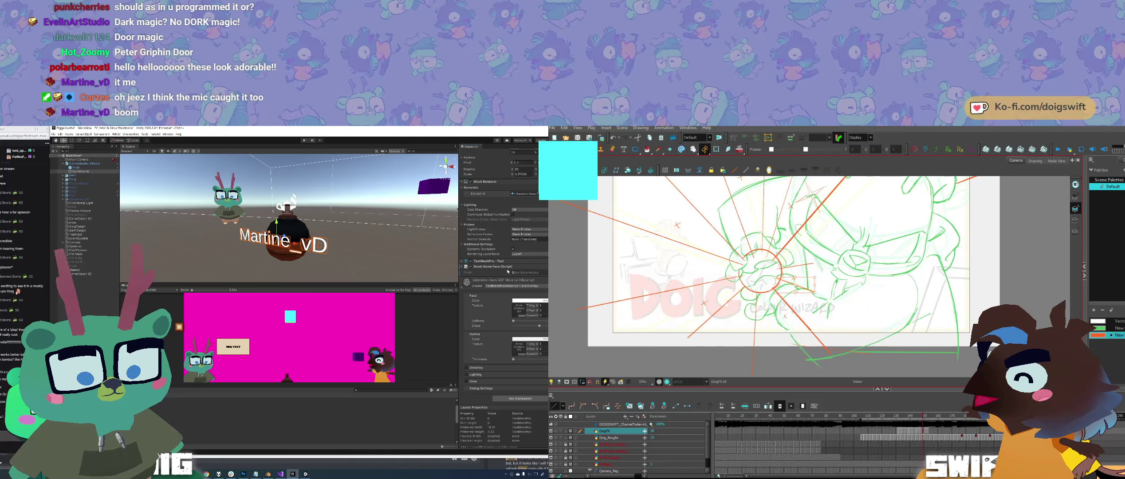
double_click(471, 273)
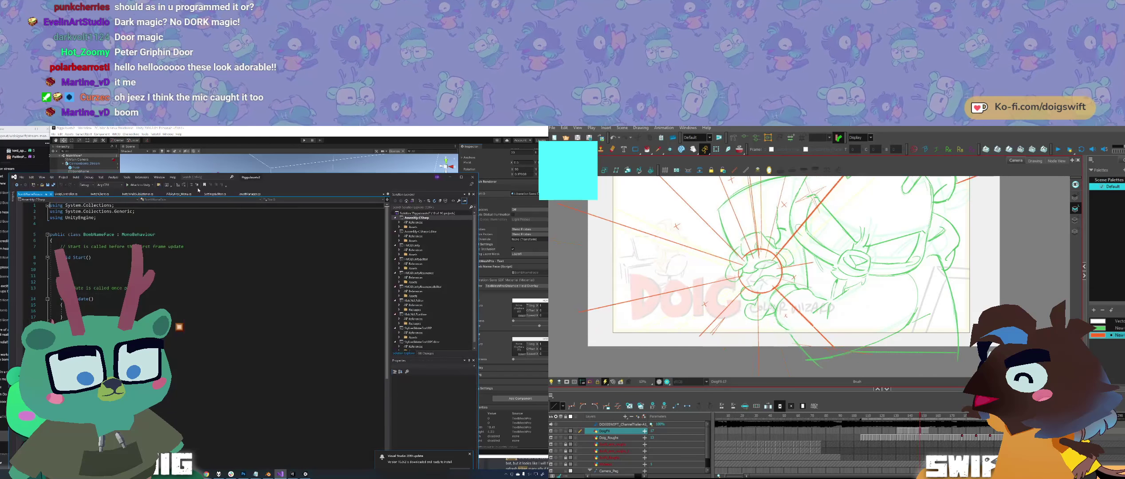
drag(290, 181, 408, 149)
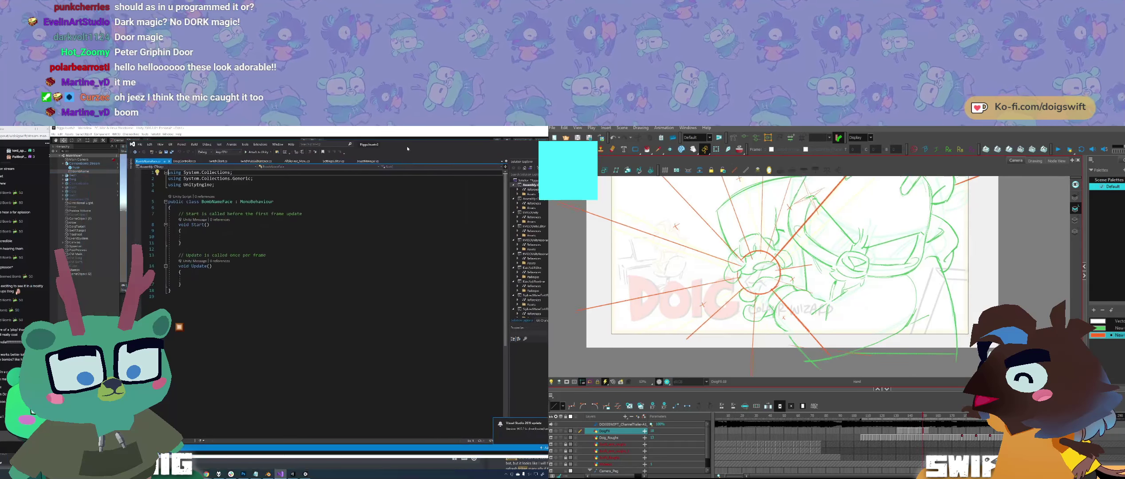
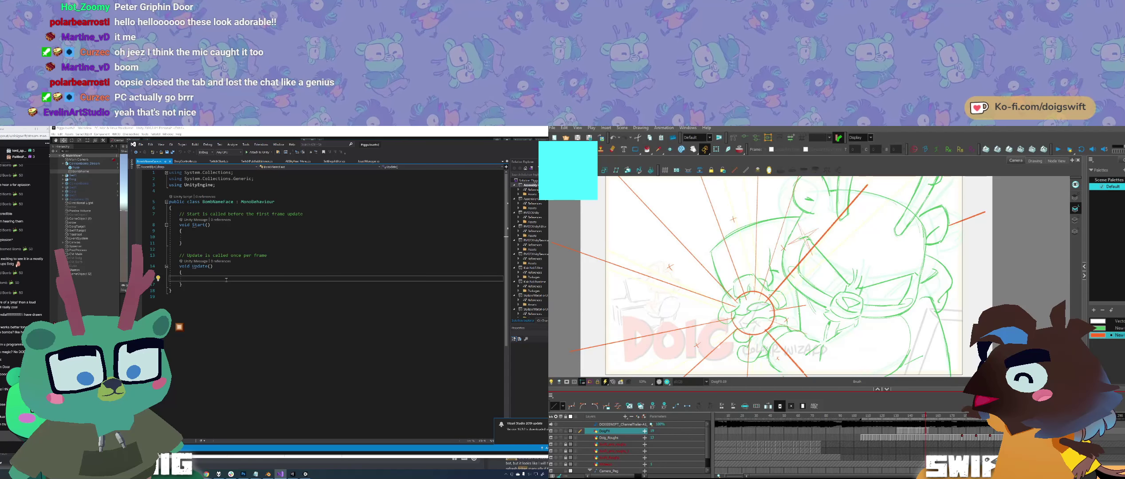
Step: Declare a Transform field named nameplate at the start of the BombNameFace class and save the script
click(293, 203)
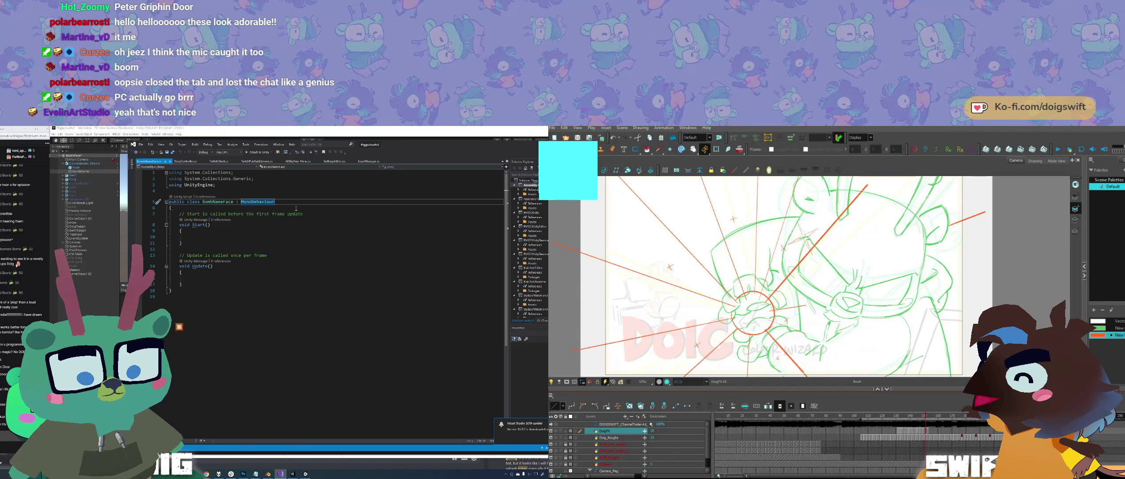
click(296, 208)
key(Return)
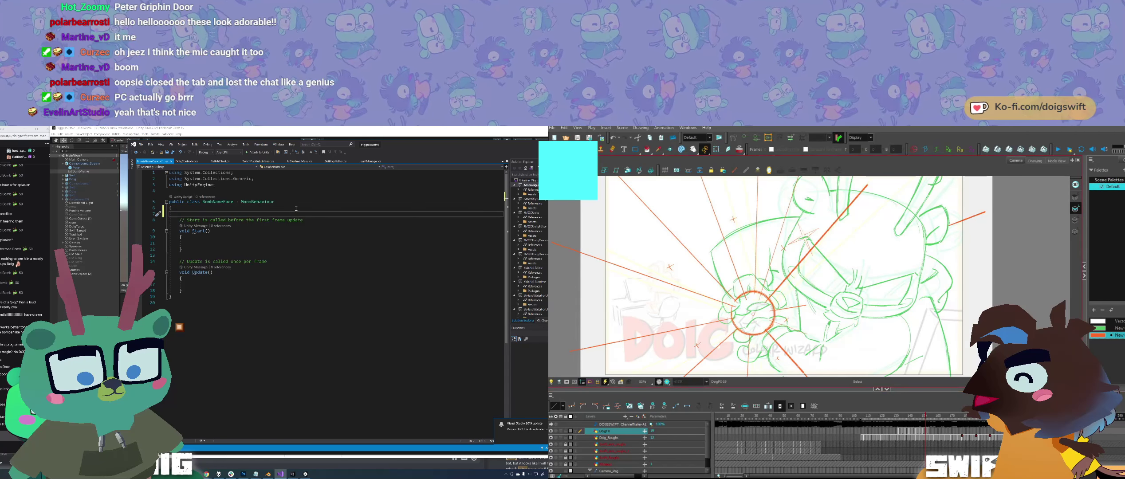
text(Tran)
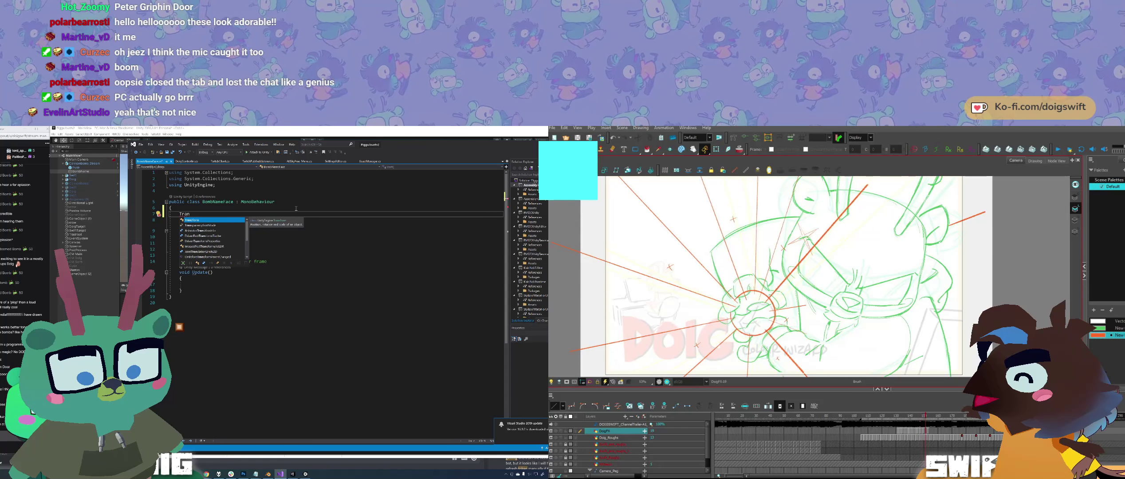
text(sform)
click(753, 313)
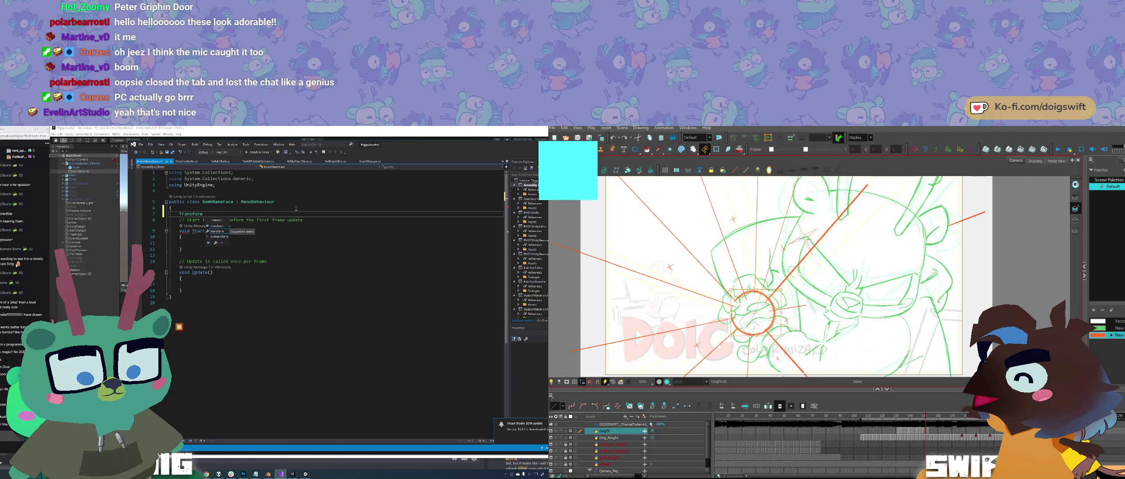
text(namepla)
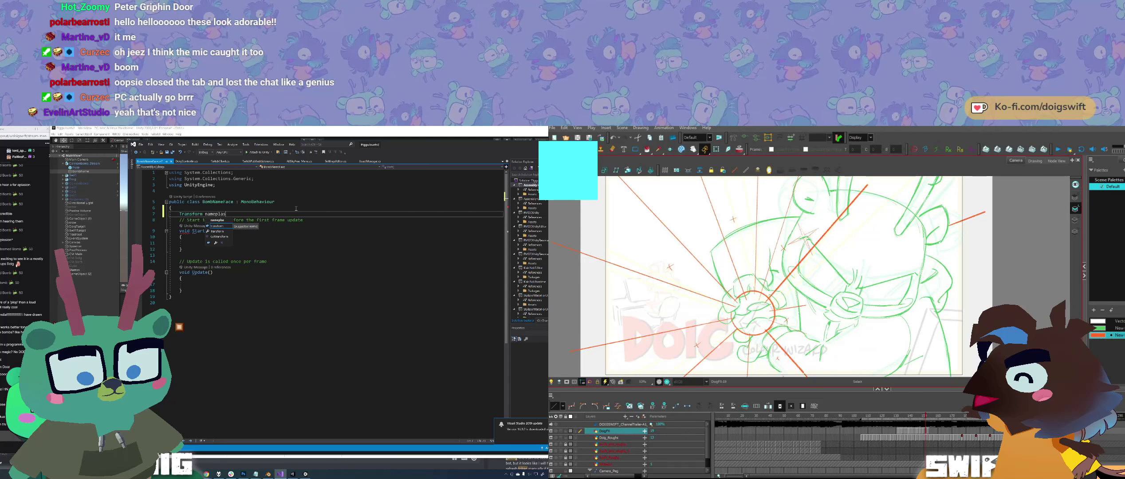
text(te;)
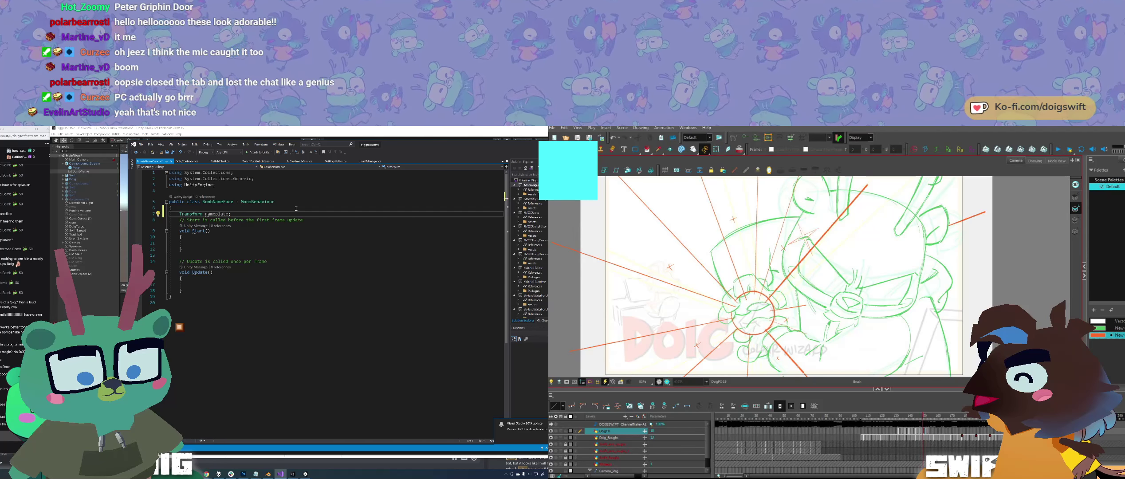
key(ctrl+s)
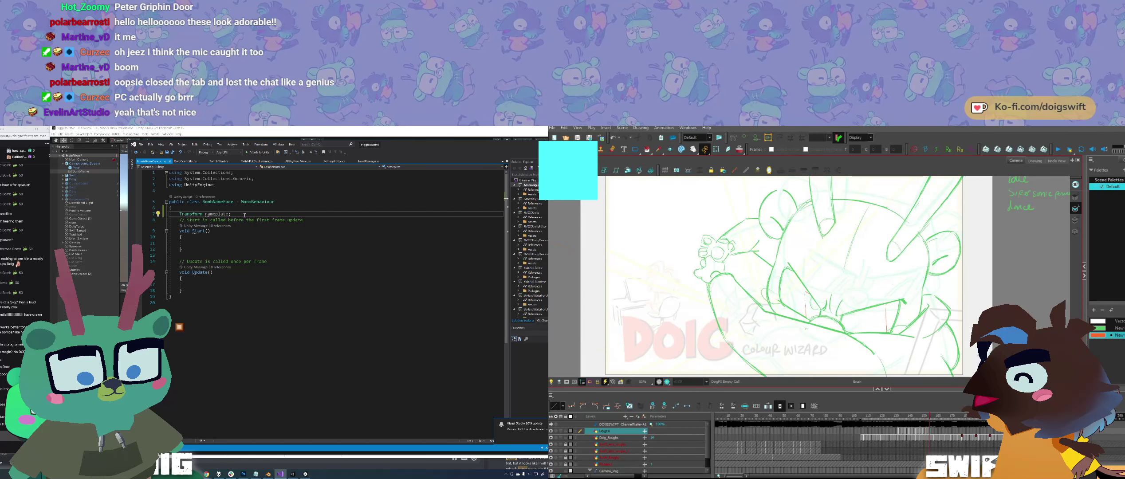
Step: Assign this.transform to nameplate inside the Start method
click(214, 244)
text(n)
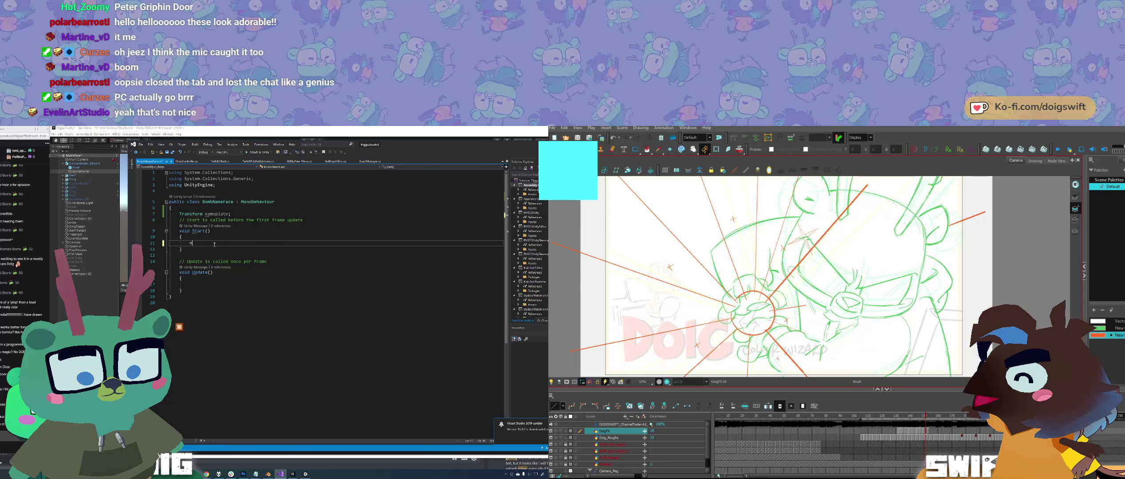
text(ameplate)
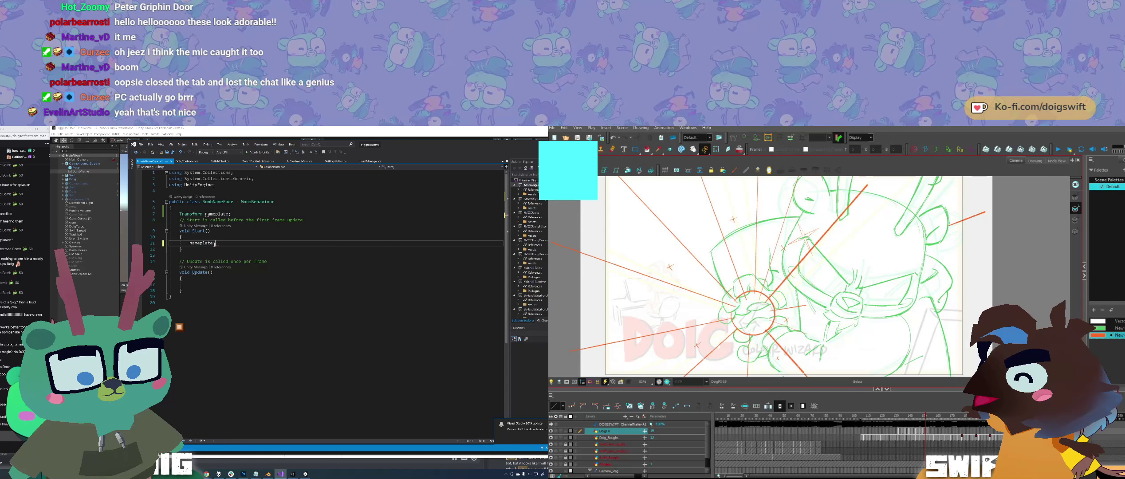
text( = this;)
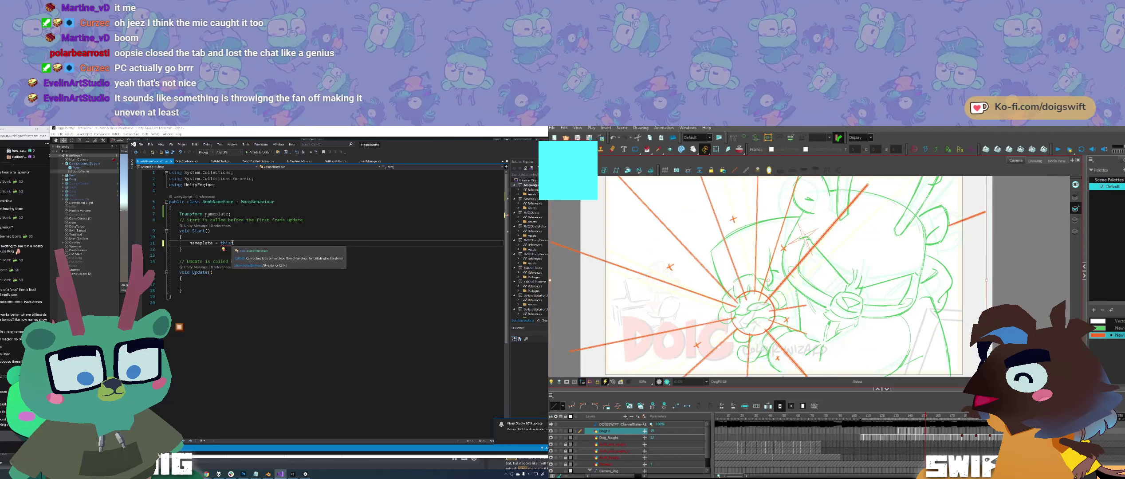
click(232, 244)
text(.transform)
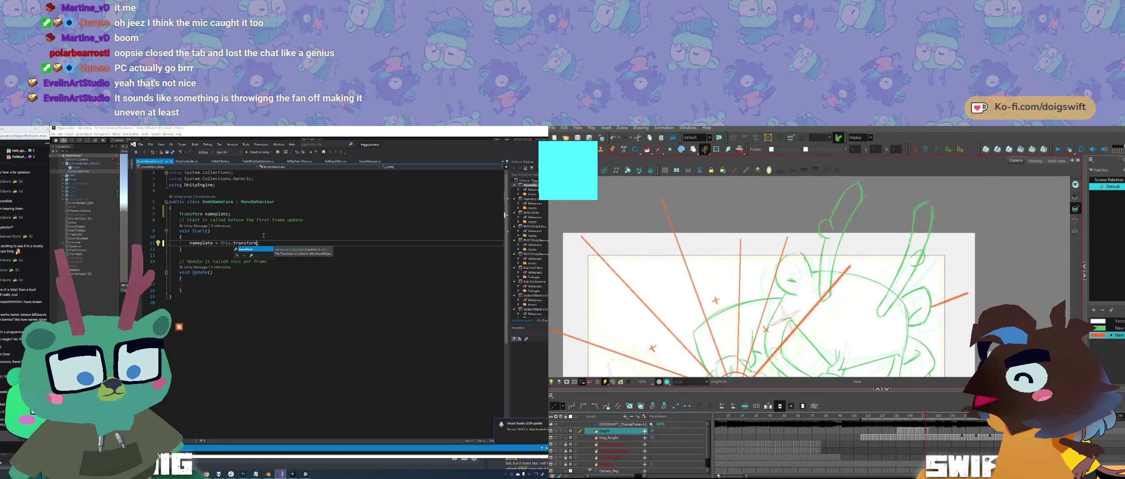
click(263, 232)
Step: Delete the nameplate assignment from Start and the Transform nameplate declaration from the class
drag(261, 242, 190, 243)
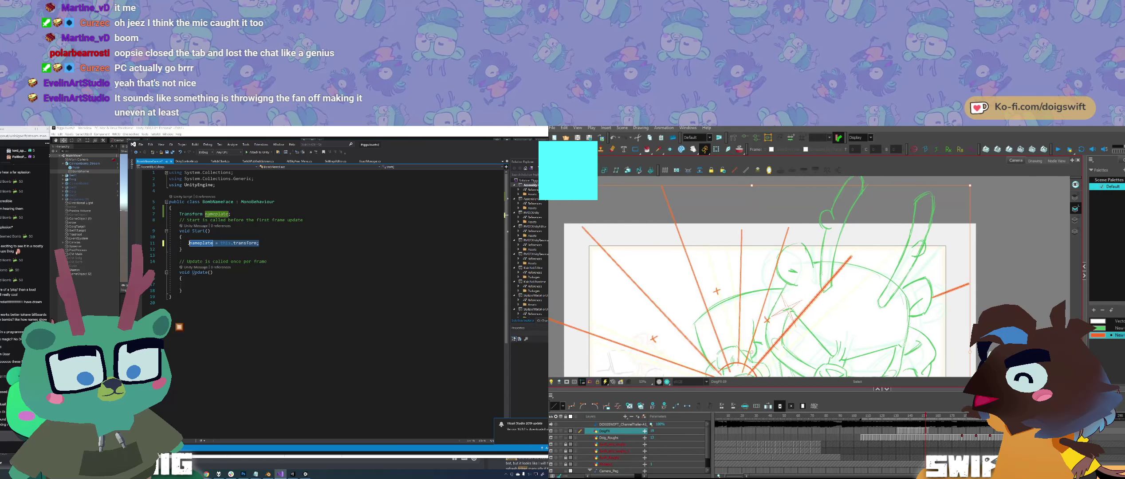
key(BackSpace)
drag(231, 214, 186, 215)
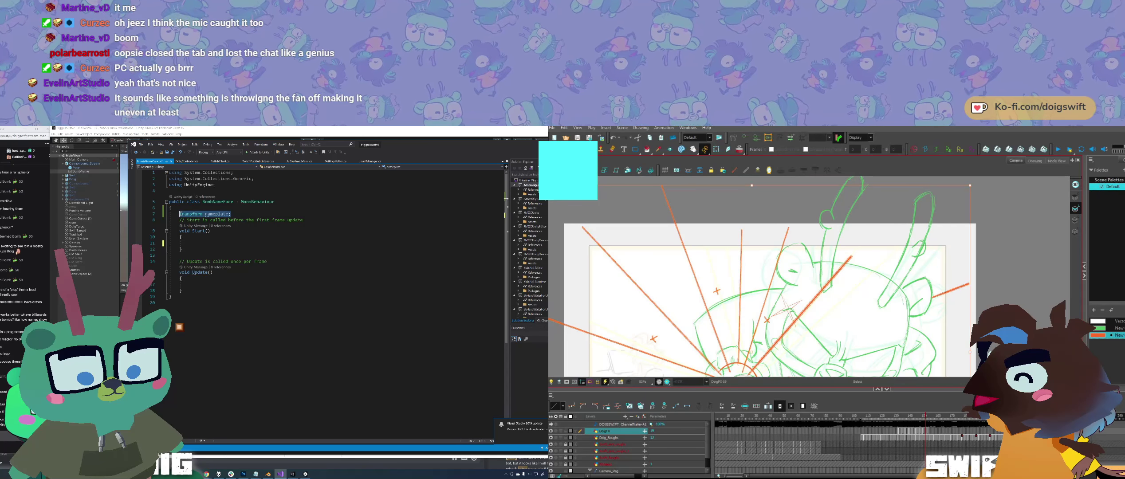
key(BackSpace)
Step: Check the empty Update and Start methods, and switch to the controller script containing the DoBomb call
click(210, 285)
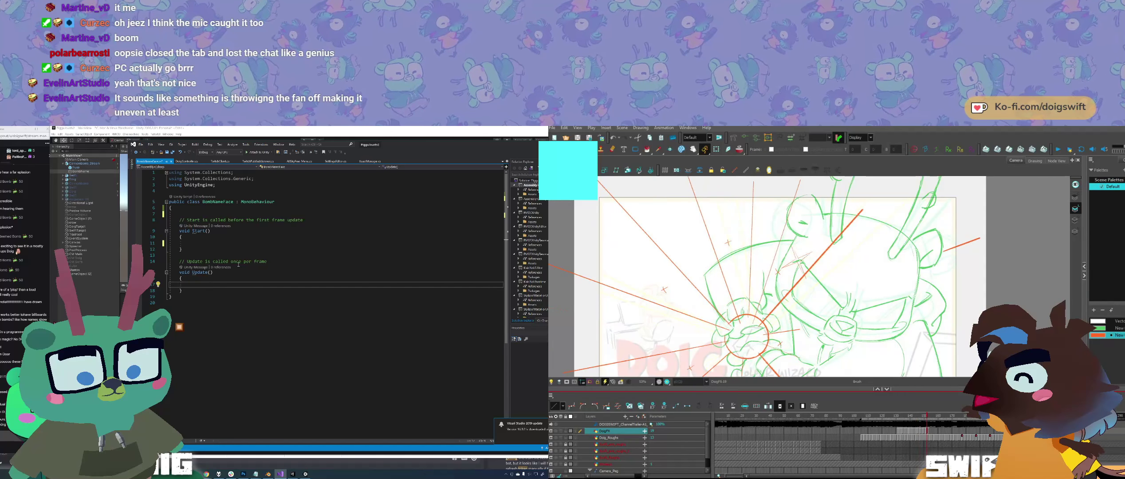
click(206, 242)
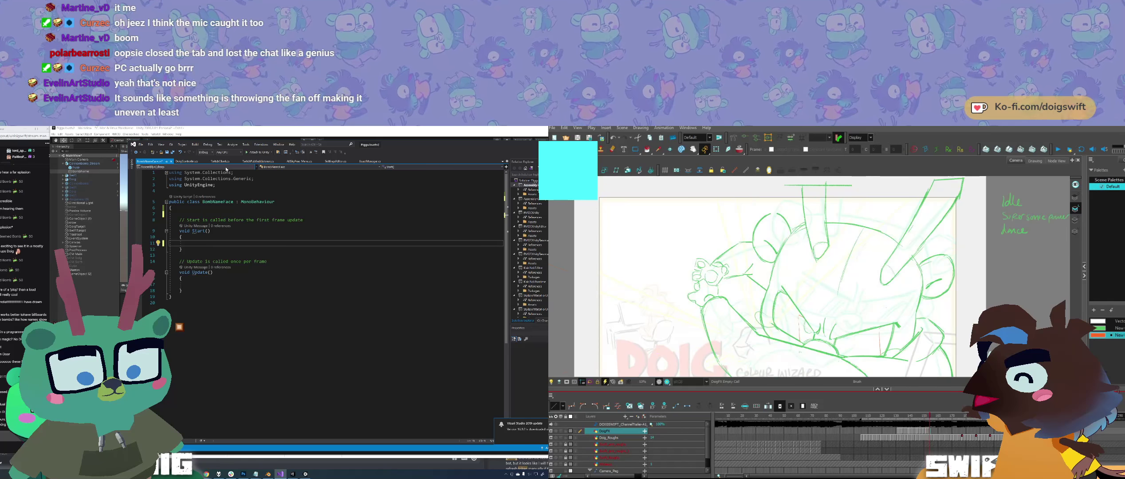
click(184, 162)
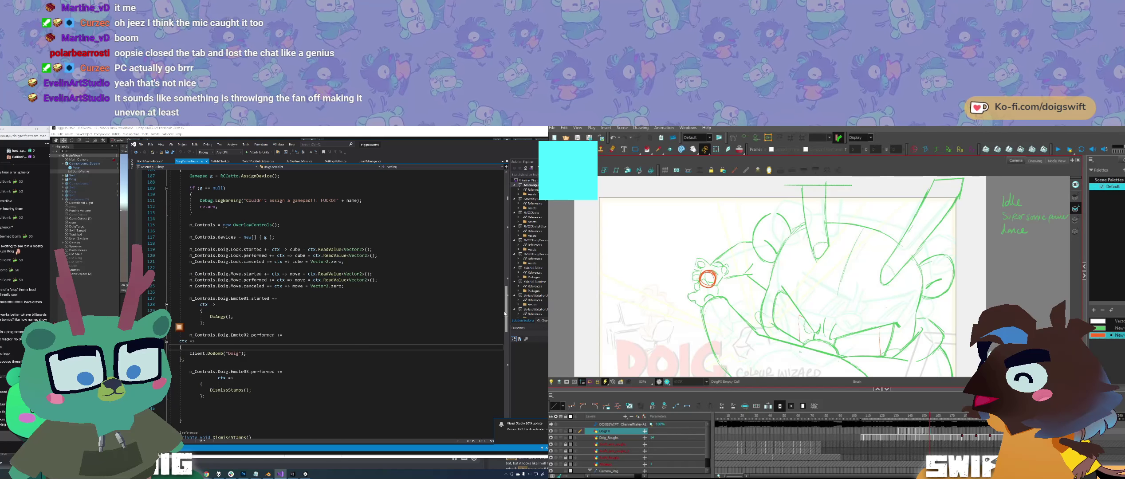
Step: Copy the Vector3 correctedCameraForward = Camera.main.transform.forward; line from FixedUpdate in the controller script
scroll(497, 217, up, 20)
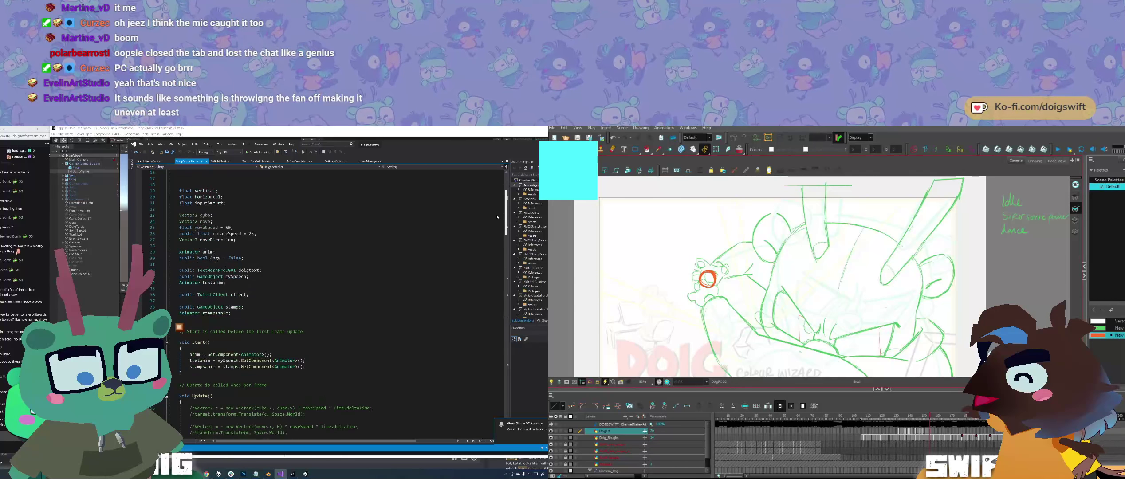
scroll(497, 217, down, 13)
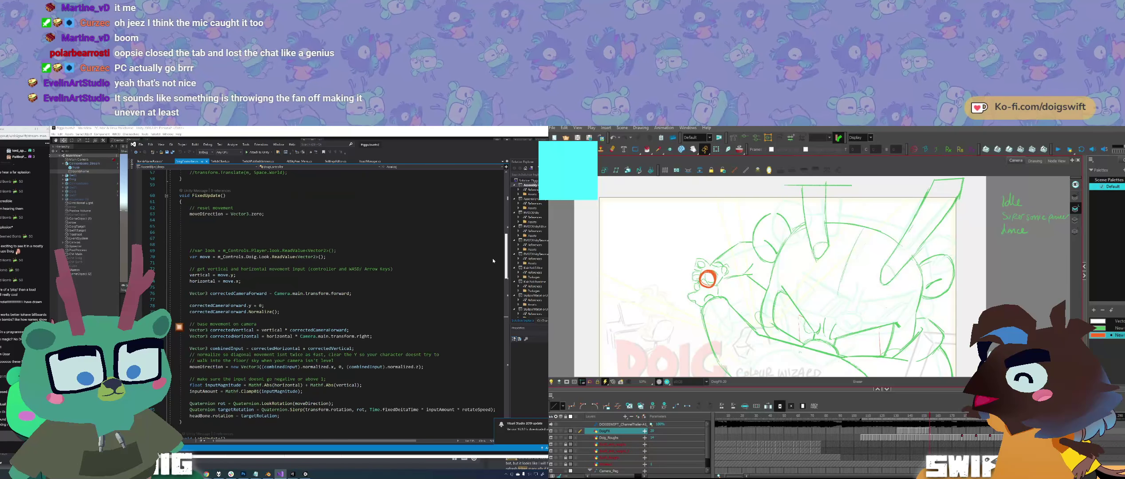
scroll(492, 258, down, 2)
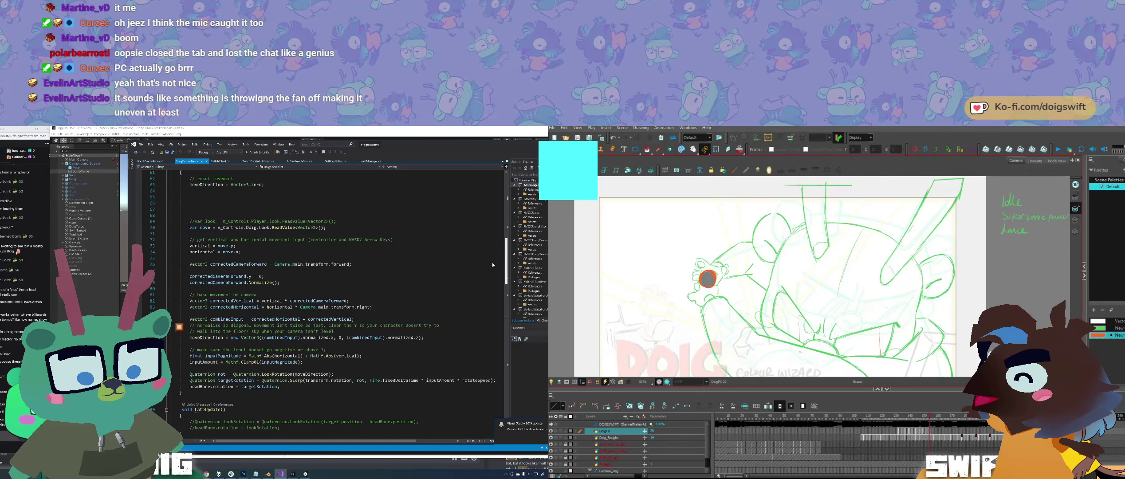
scroll(492, 265, down, 1)
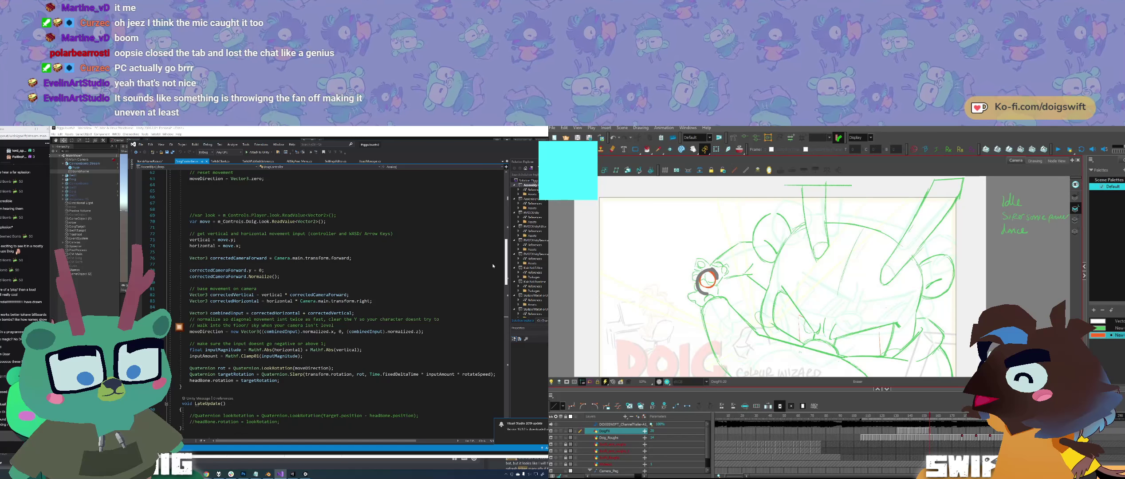
scroll(492, 265, up, 3)
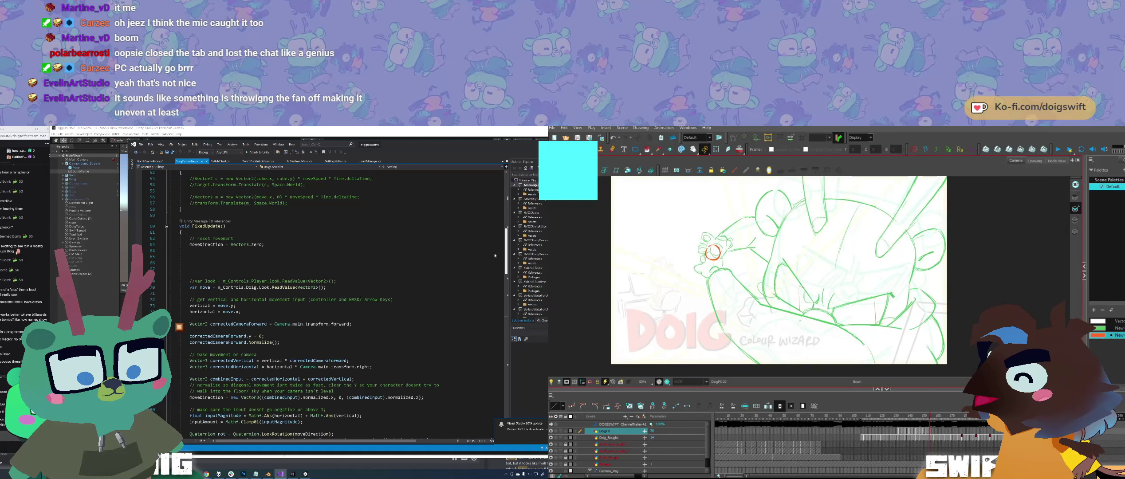
scroll(495, 256, down, 1)
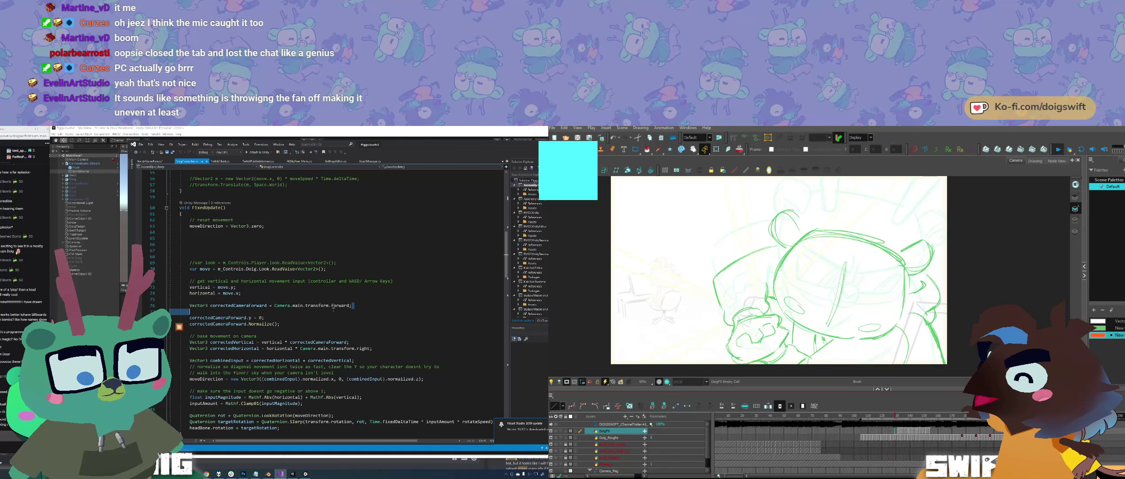
drag(352, 306, 190, 307)
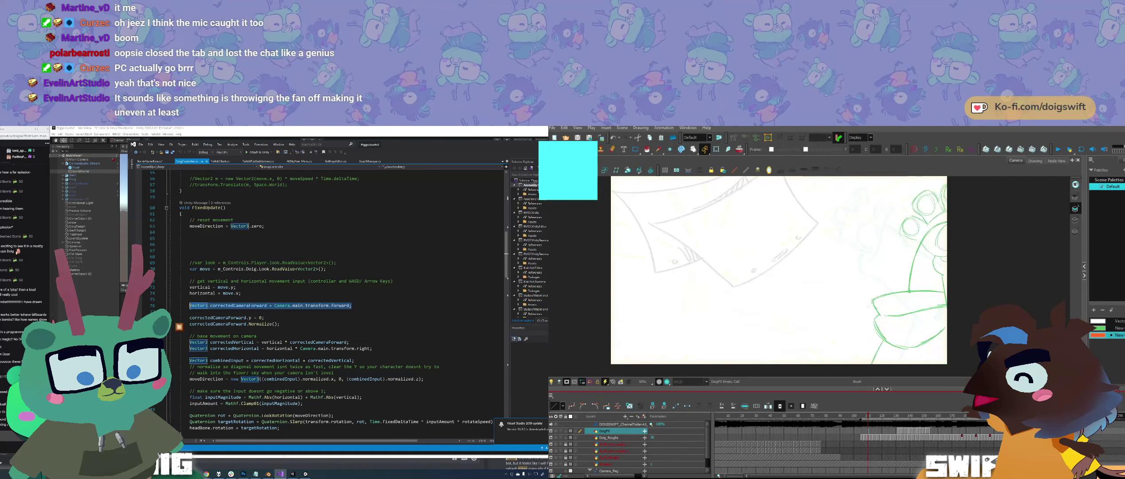
click(357, 306)
drag(358, 306, 190, 306)
key(ctrl+c)
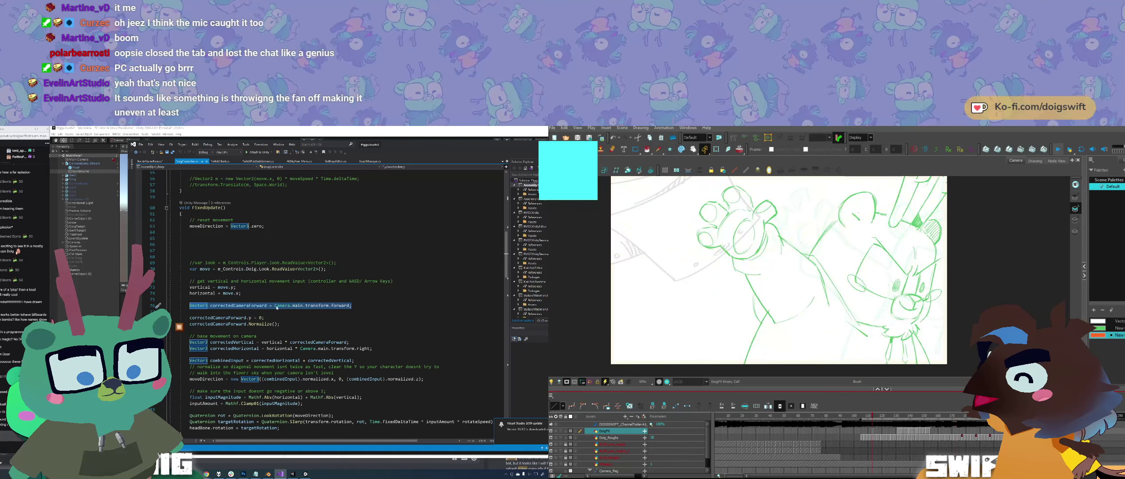
Step: Go to the definition of the Camera class used in the correctedCameraForward line
scroll(301, 306, up, 4)
scroll(306, 305, down, 3)
click(356, 325)
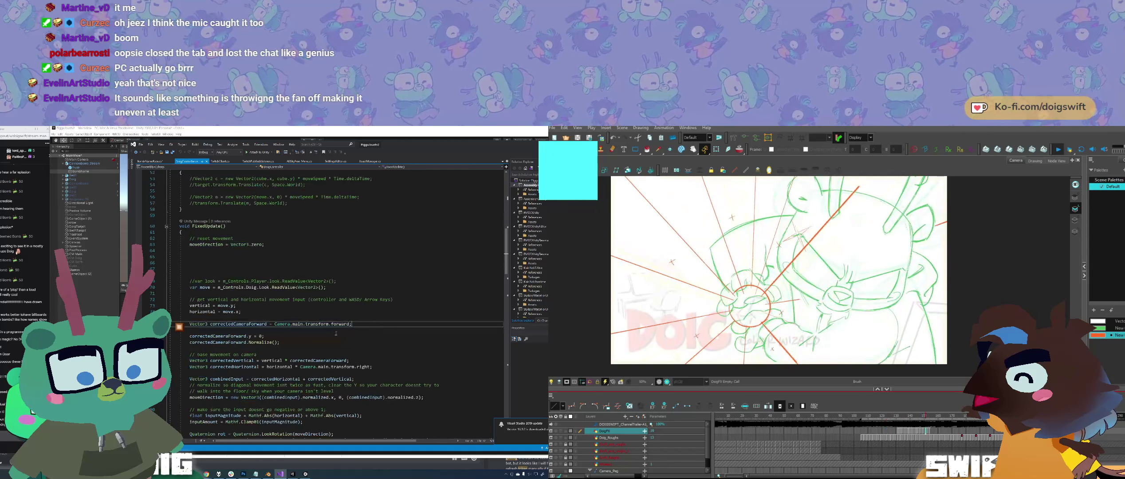
right_click(280, 324)
click(314, 352)
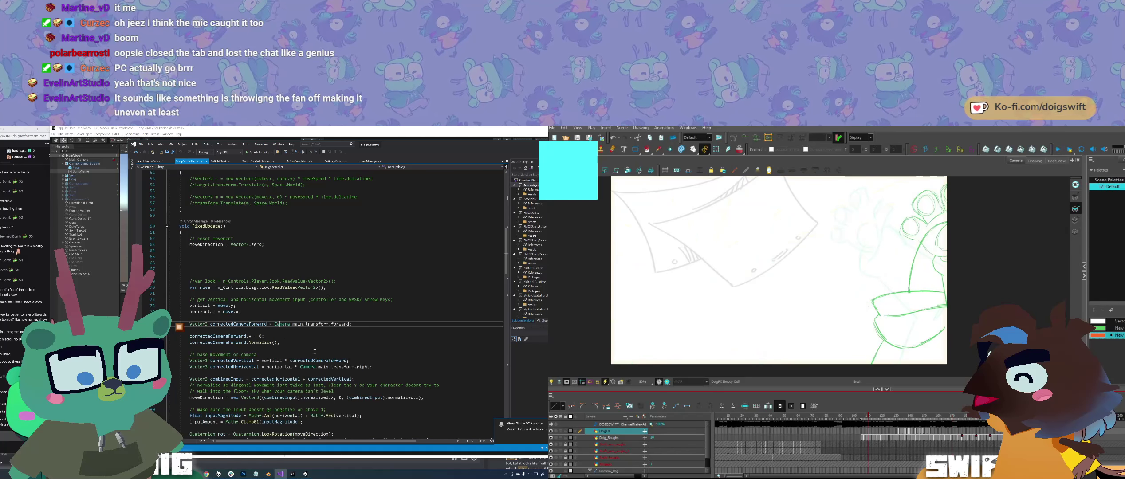
key(F12)
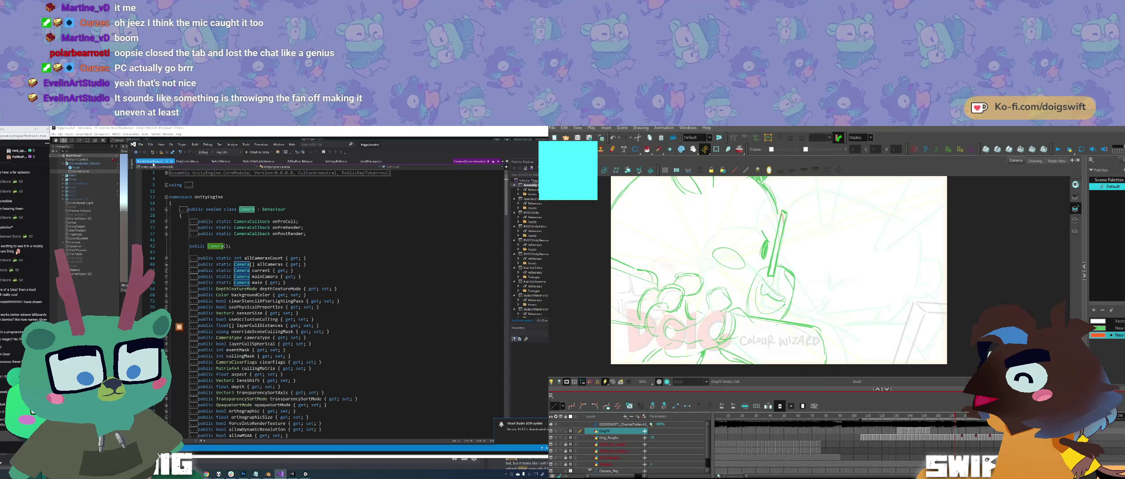
Step: Paste the copied correctedCameraForward line into the Update method of BombNameFace and add blank lines below it
click(149, 161)
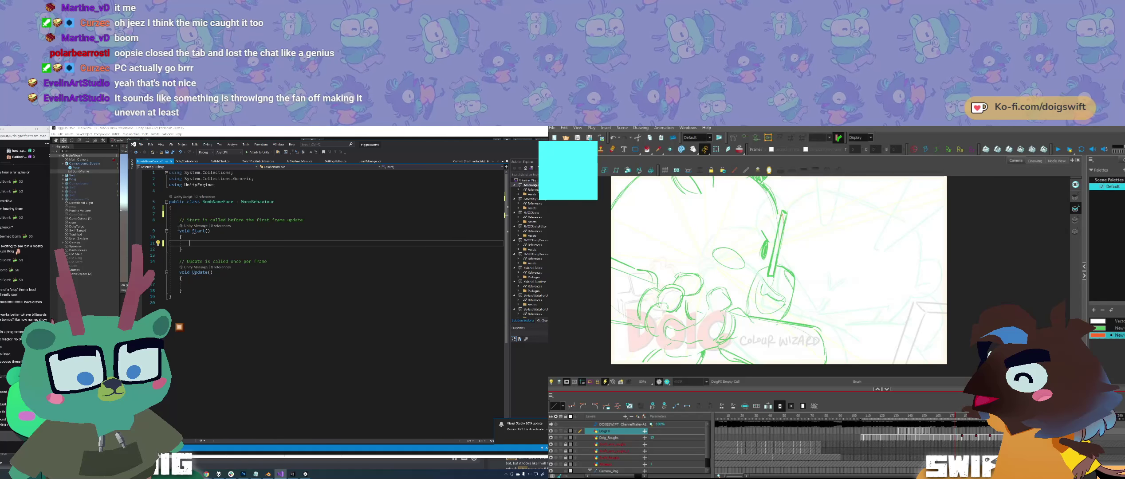
click(195, 285)
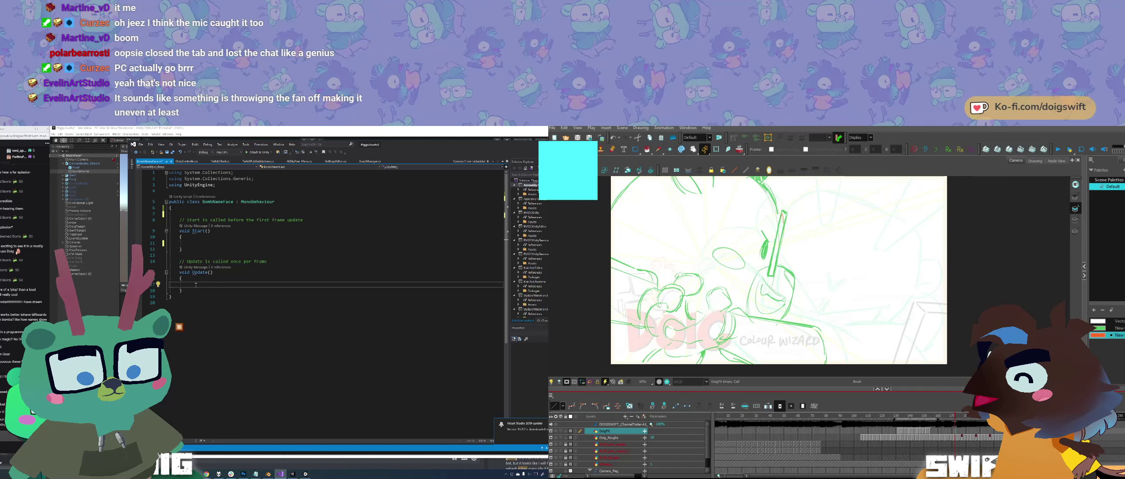
key(ctrl+v)
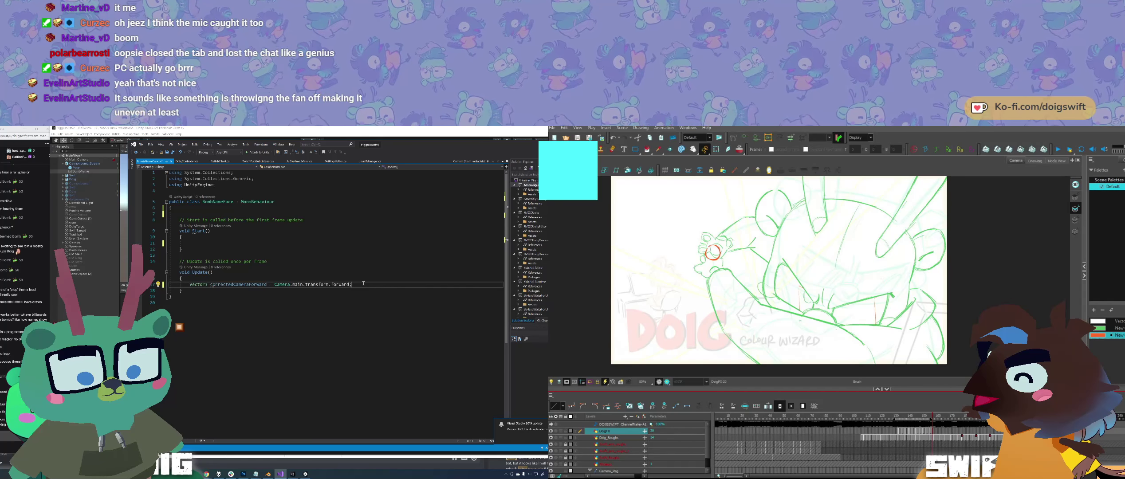
key(Return)
key(Return)
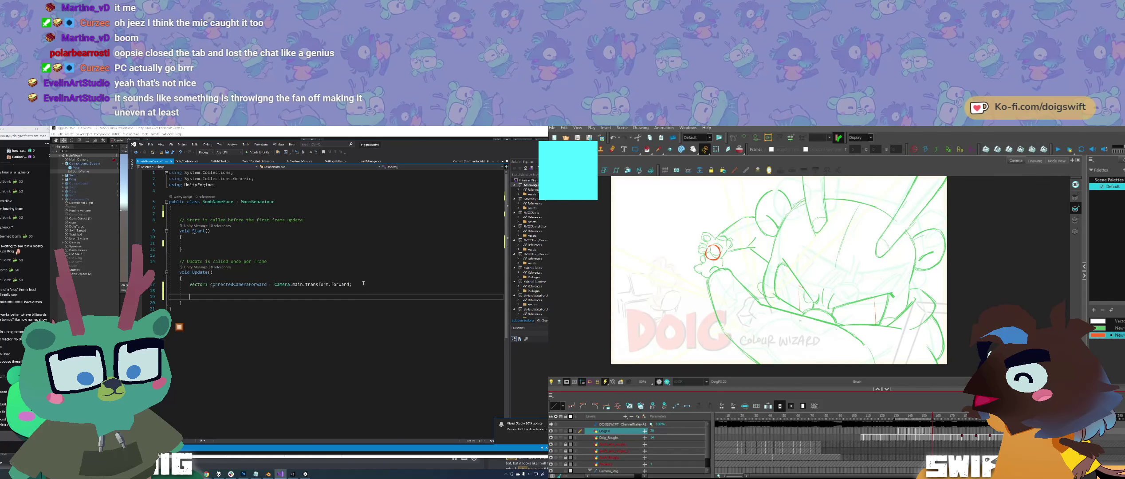
Step: Write this.transform = correctedCameraForward; below the pasted camera line in Update
text(t)
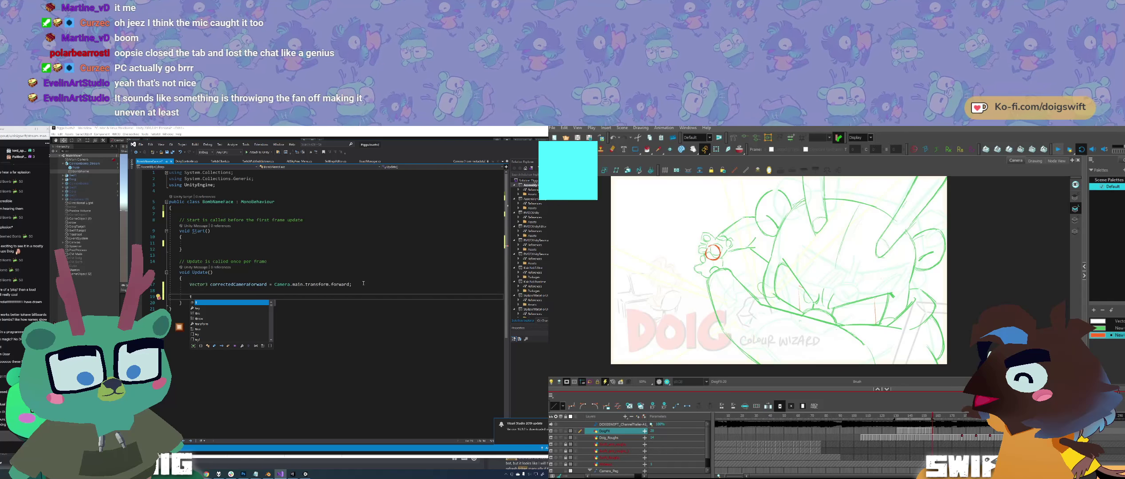
text(his/)
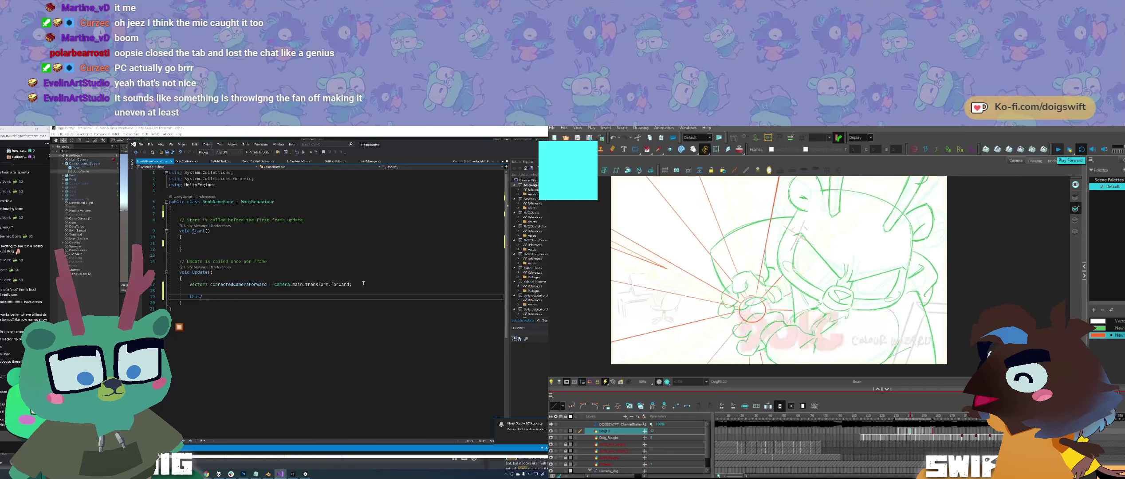
key(BackSpace)
text(.)
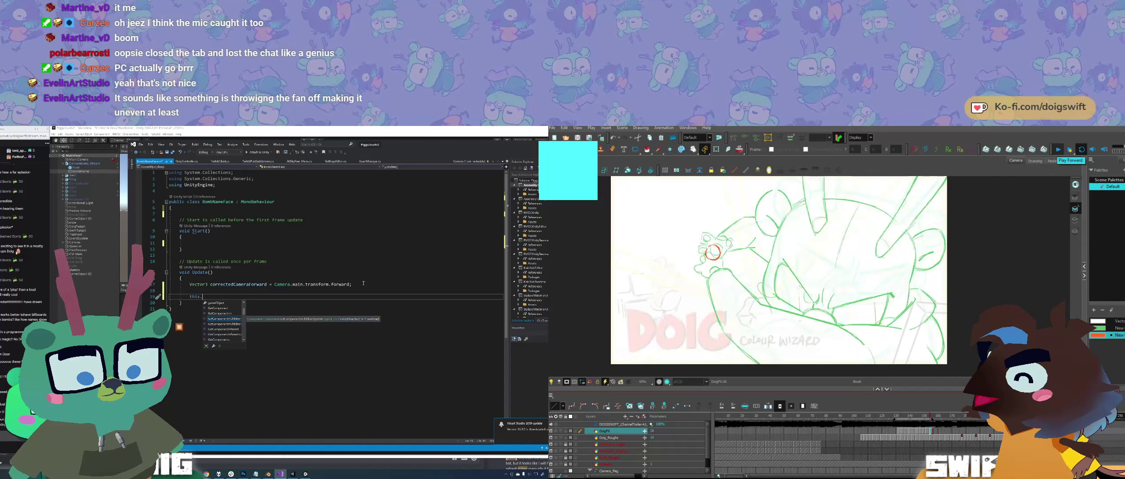
text(transform)
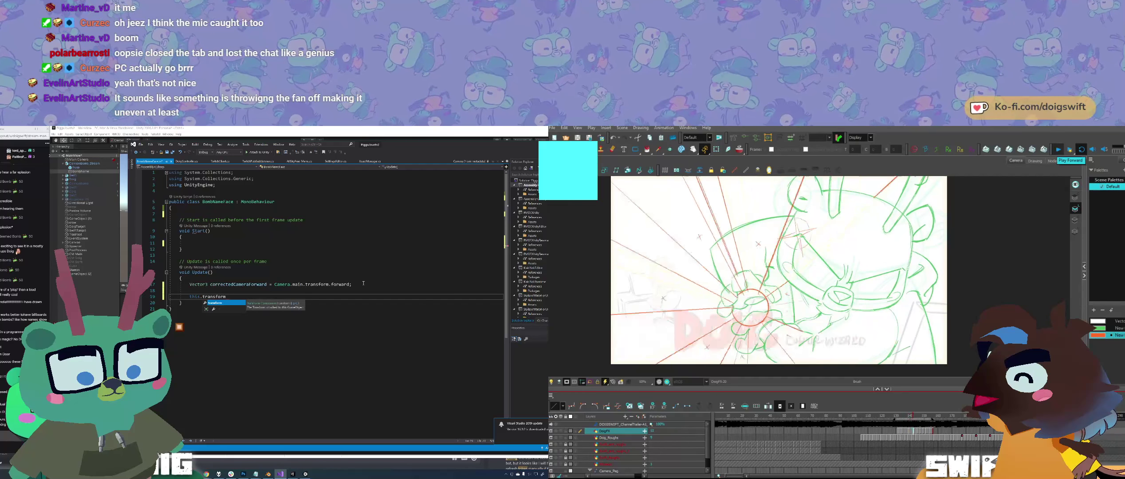
key(Tab)
text(= )
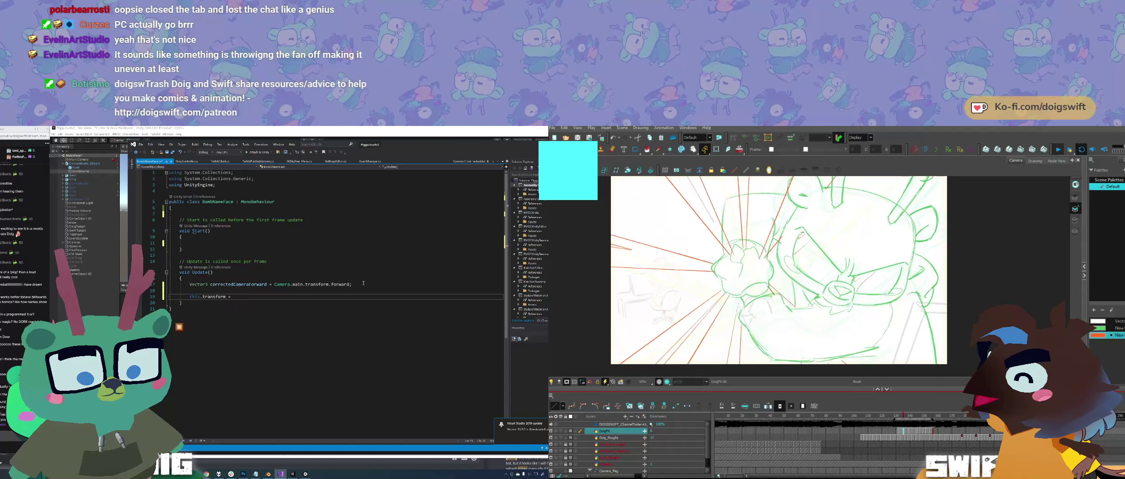
text(correc)
key(Tab)
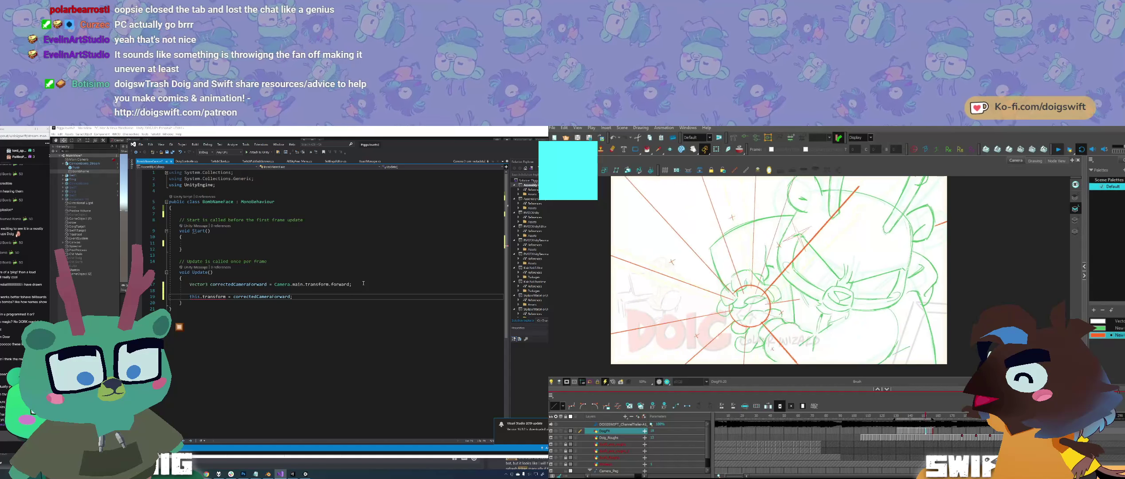
Step: Try assigning correctedCameraForward to this.transform.rotate, and inspect the flagged rotate member
mouse_move(201, 296)
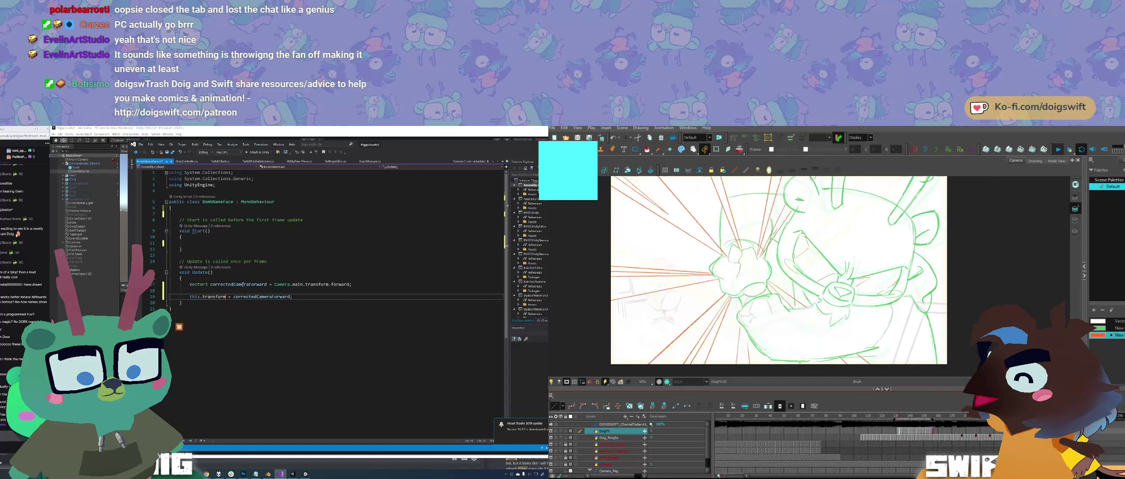
text(.roatet)
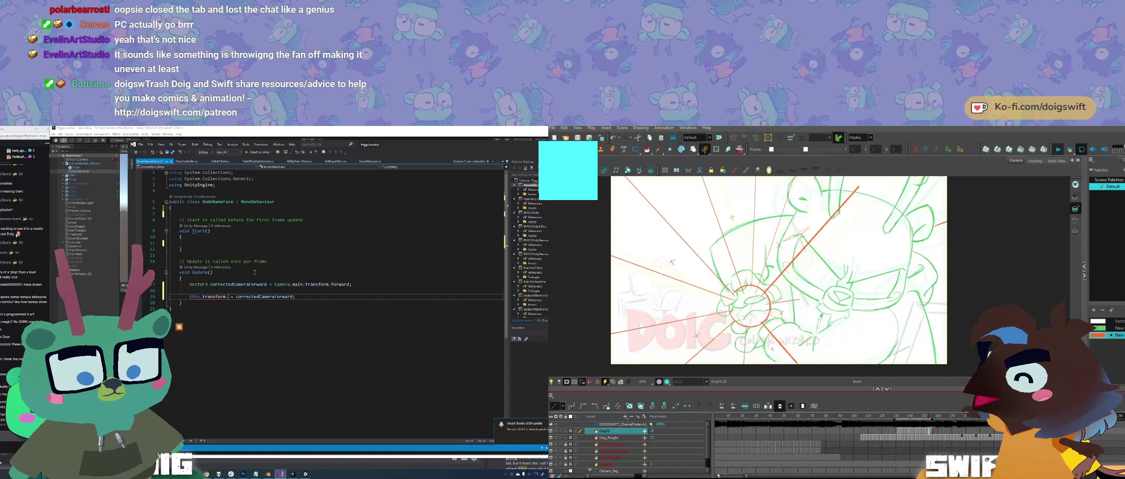
key(BackSpace)
key(BackSpace)
key(BackSpace)
key(BackSpace)
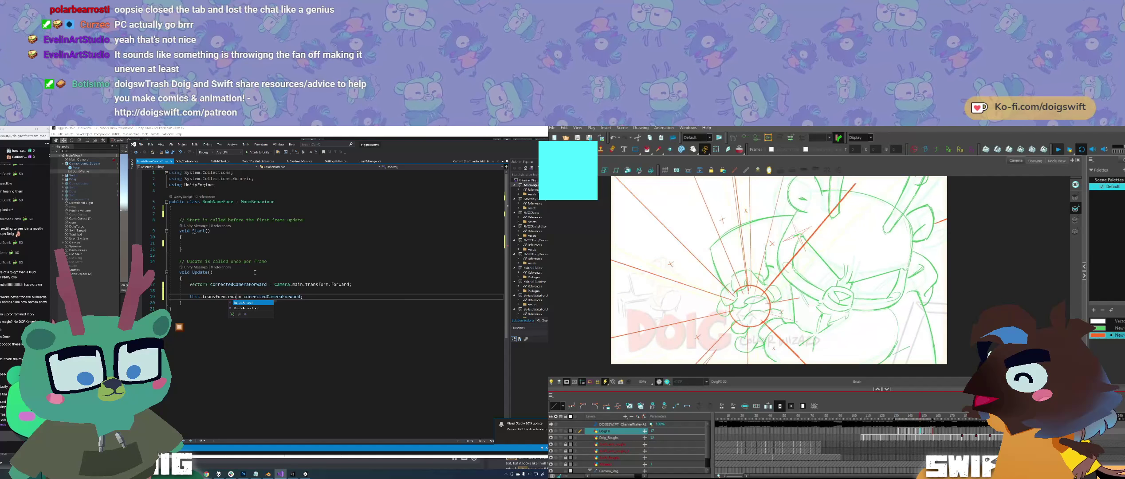
text(tate)
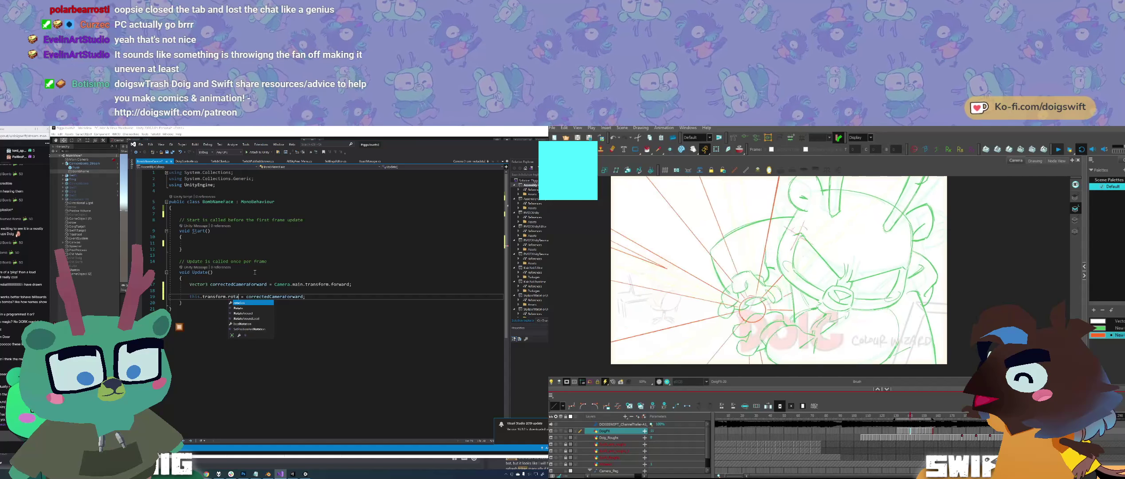
click(375, 284)
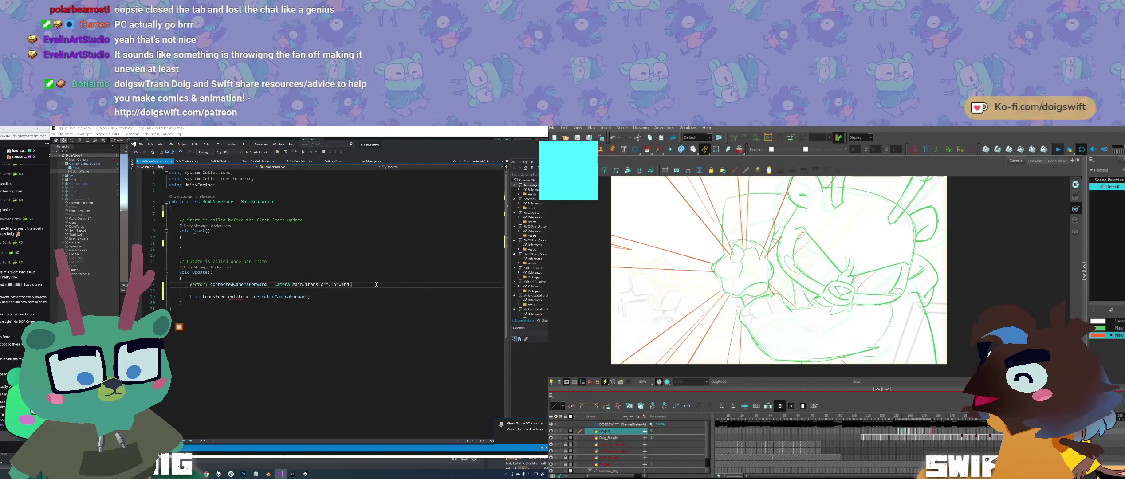
mouse_move(235, 297)
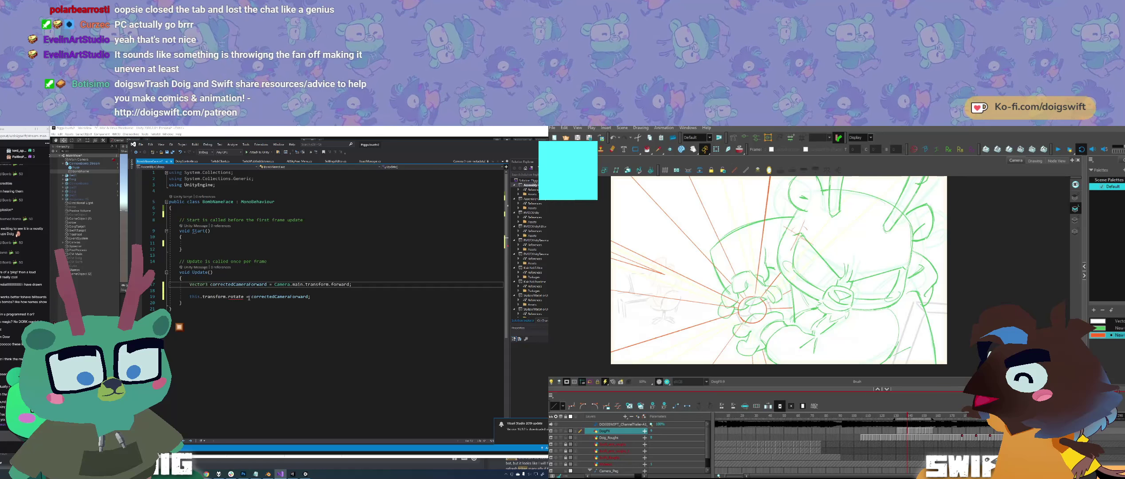
Step: Delete the word rotate after this.transform in the Update assignment
click(320, 296)
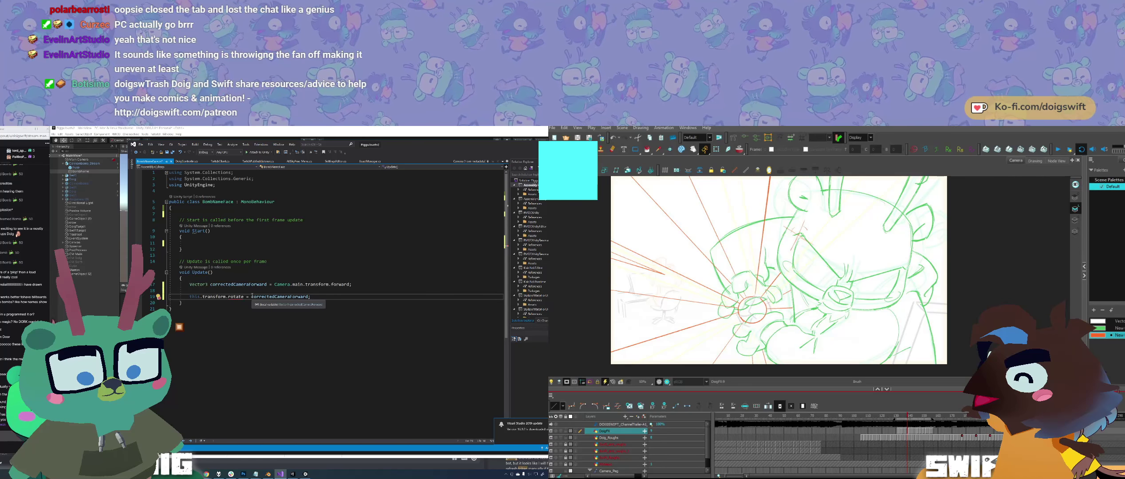
key(BackSpace)
key(BackSpace)
key(BackSpace)
key(BackSpace)
key(BackSpace)
key(BackSpace)
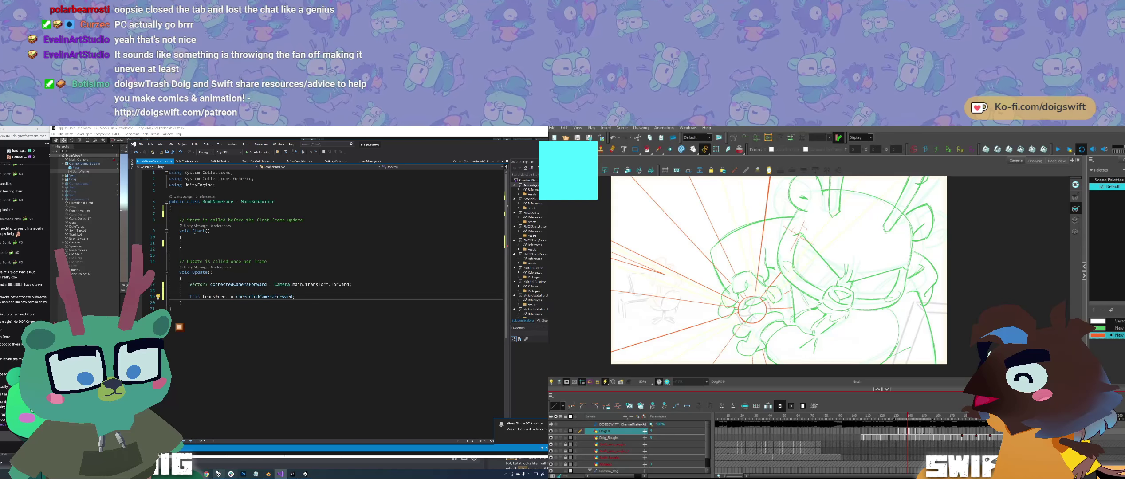
click(218, 474)
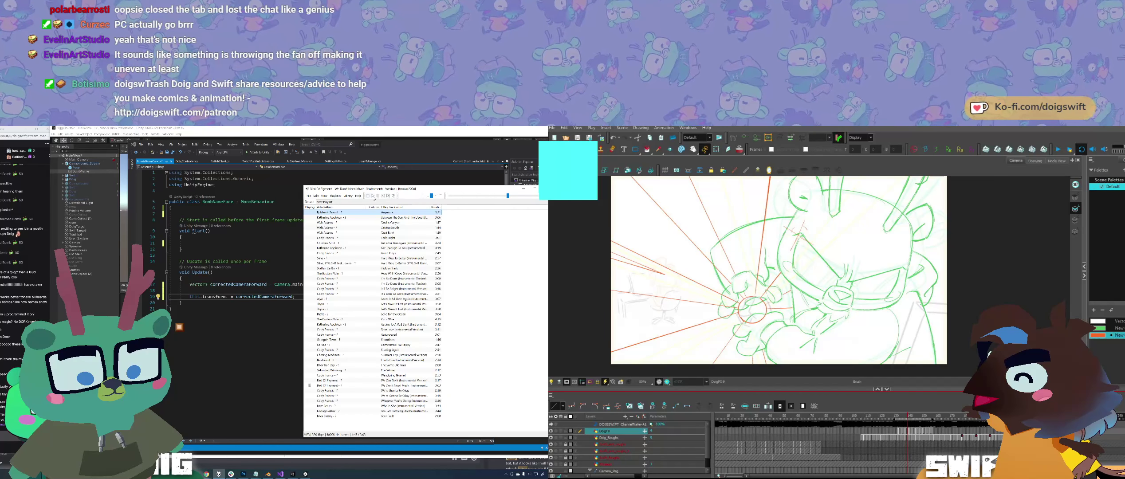
click(524, 189)
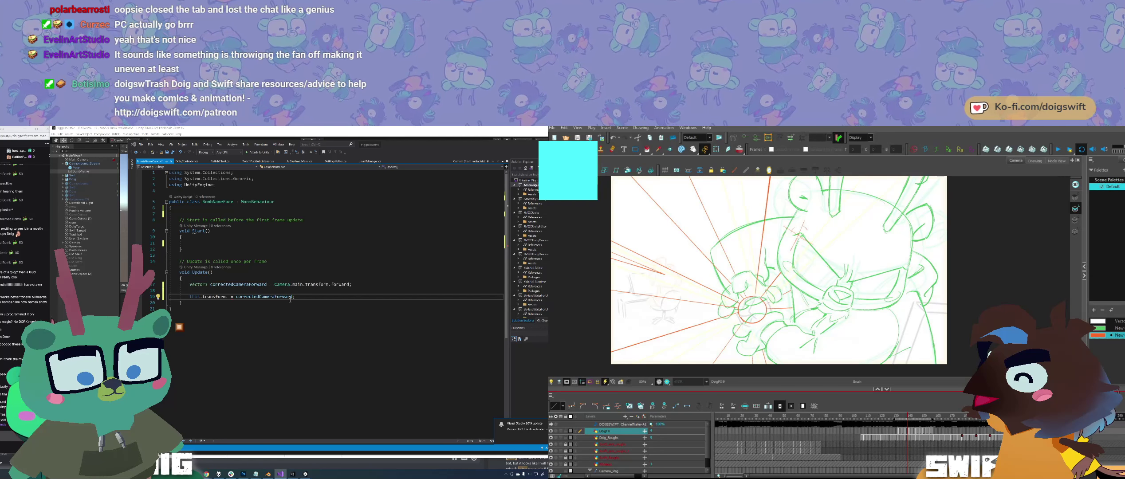
Step: Remove the leftover dot after this.transform in the assignment, and inspect the transform property's description
click(306, 297)
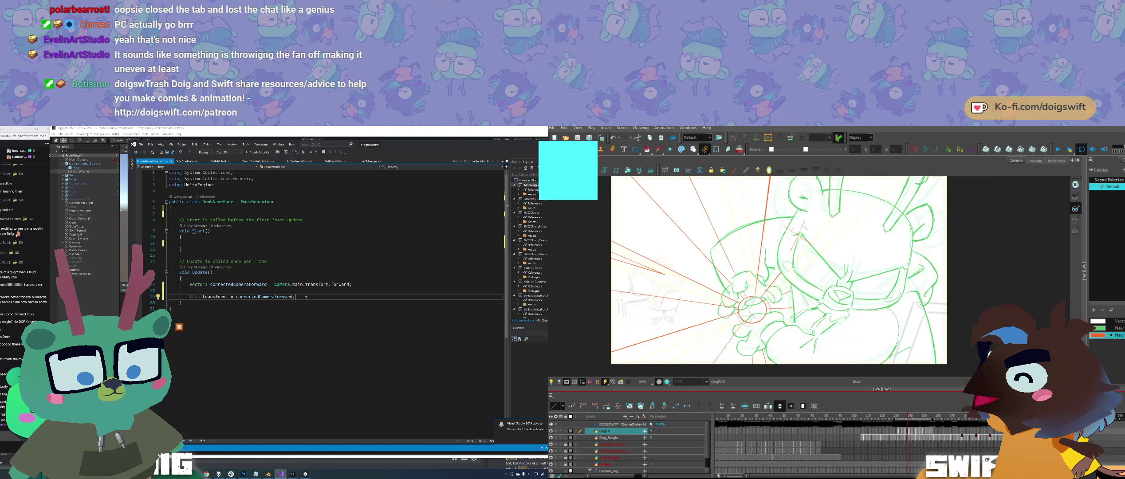
click(226, 297)
key(BackSpace)
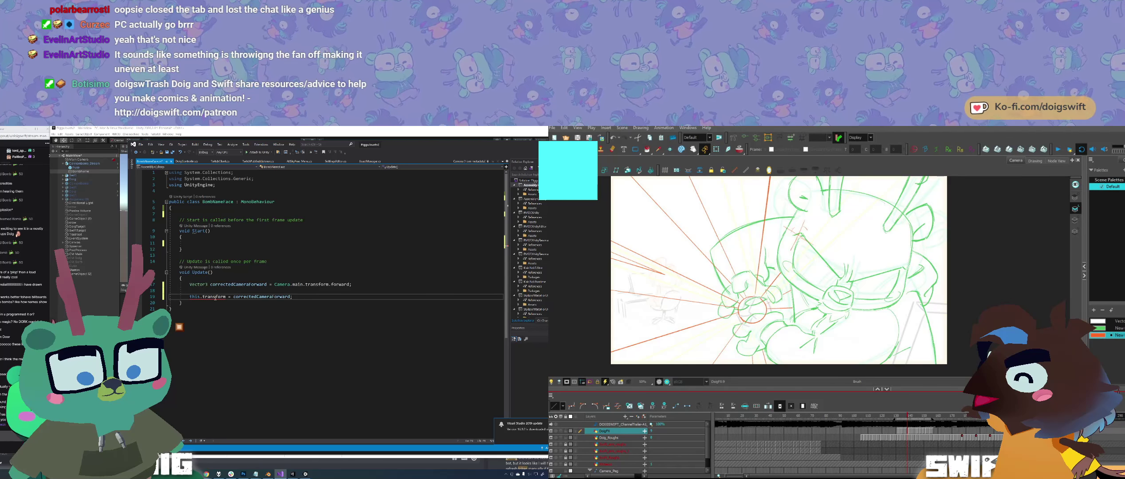
mouse_move(215, 302)
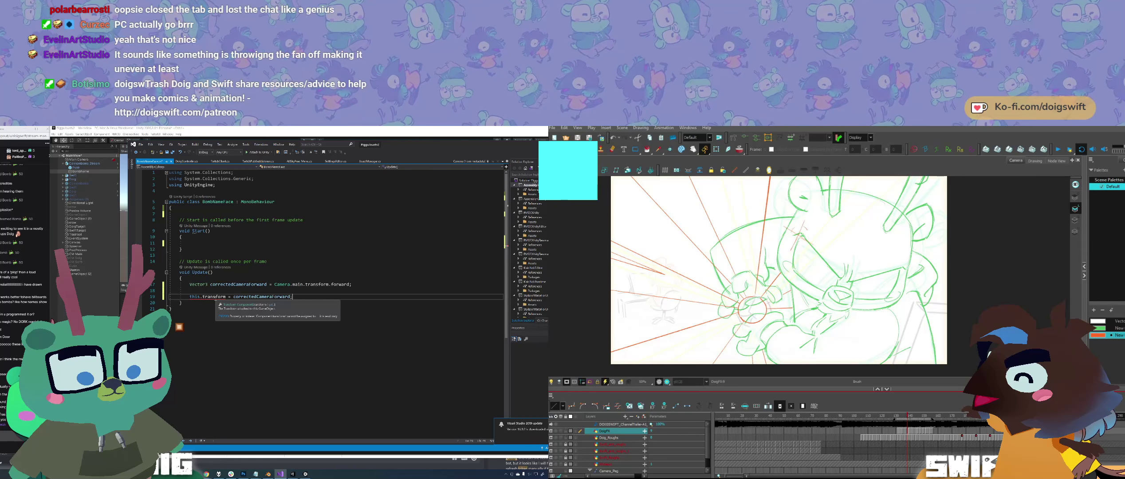
Step: Switch to a maximised Twitter window and show the animated dog film full screen, and delete this.transform from the Update assignment
key(alt+Tab)
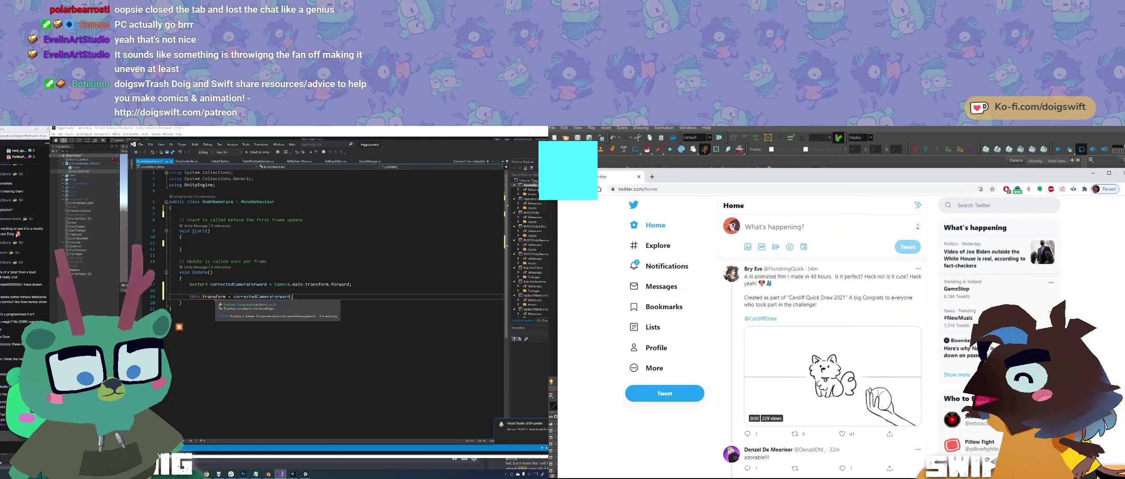
key(super+Up)
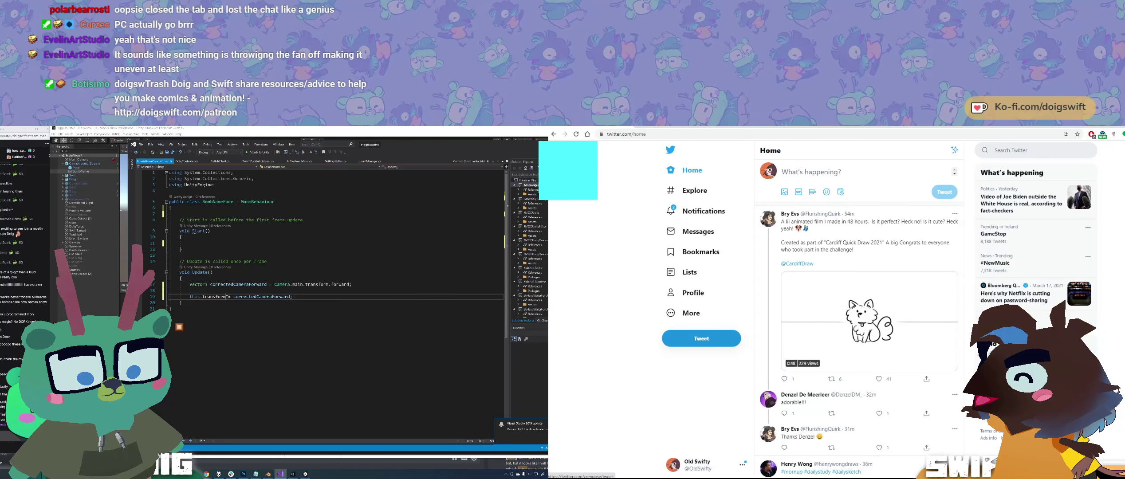
drag(227, 297, 190, 298)
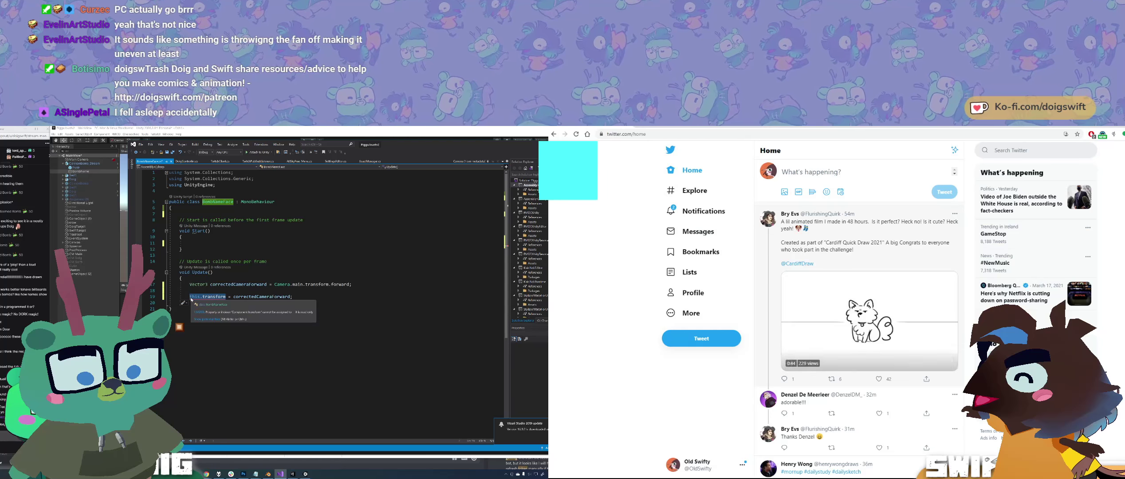
key(Delete)
click(202, 207)
click(950, 363)
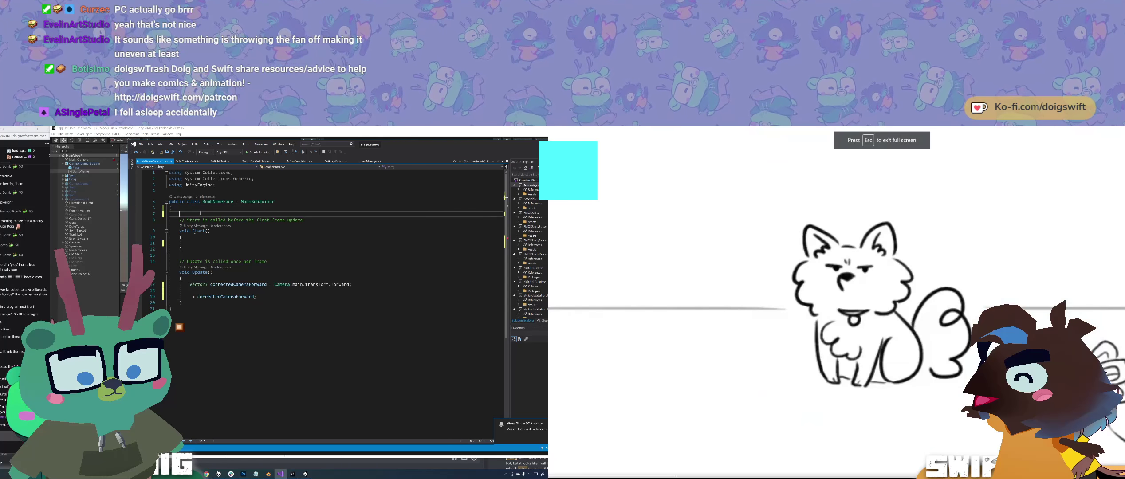
Step: Declare a Transform variable named nameplate at the start of the BombNameFace class
key(Return)
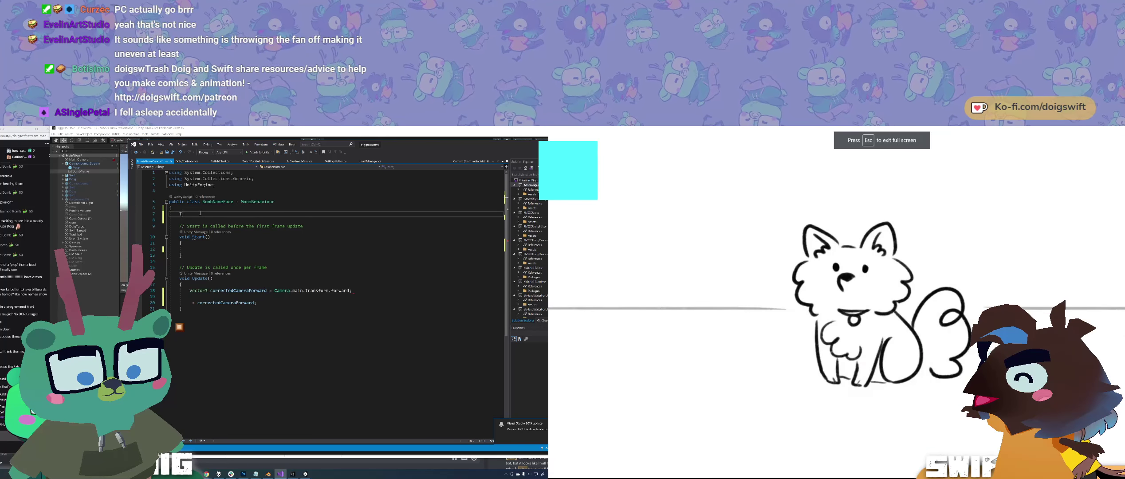
text(Transform)
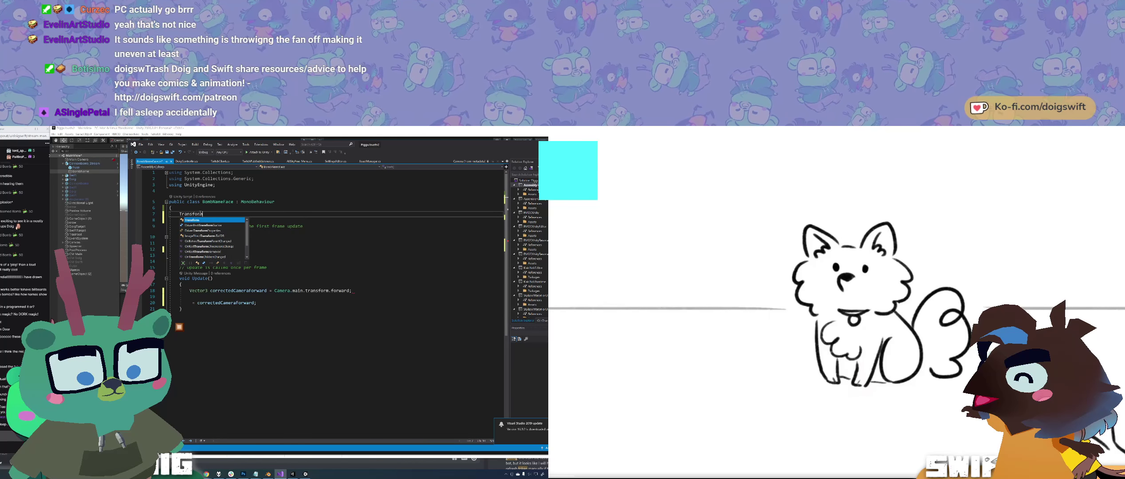
text( namepla)
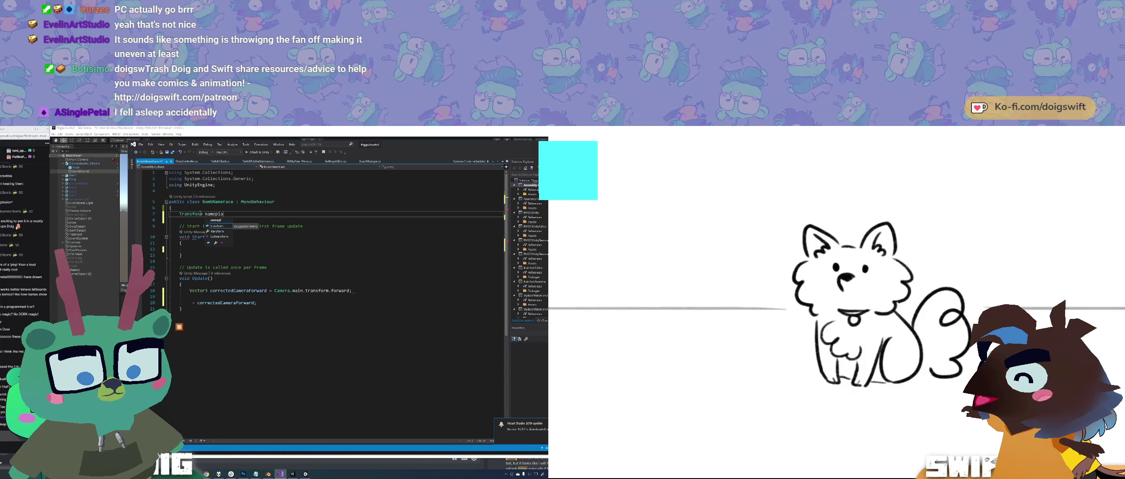
text(ce)
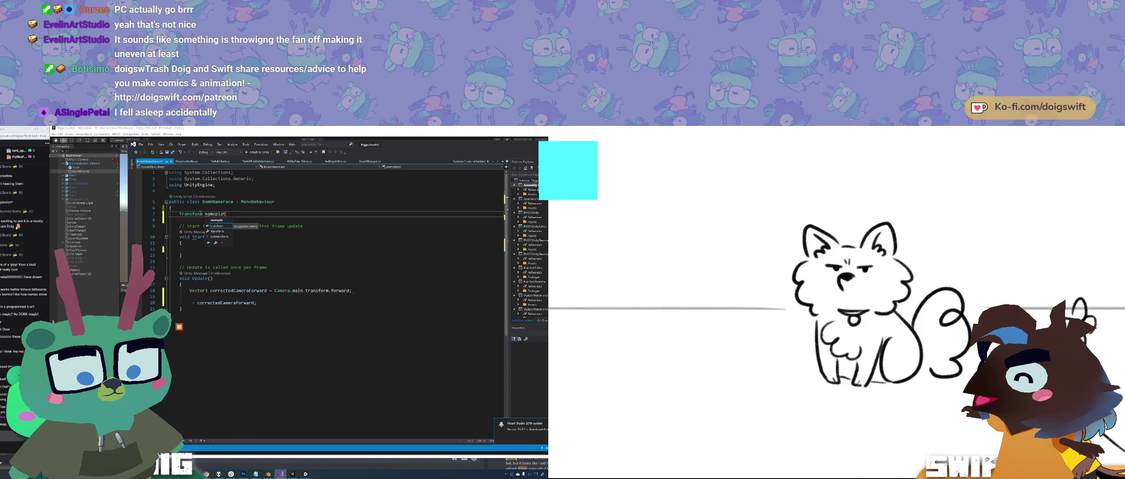
text(;)
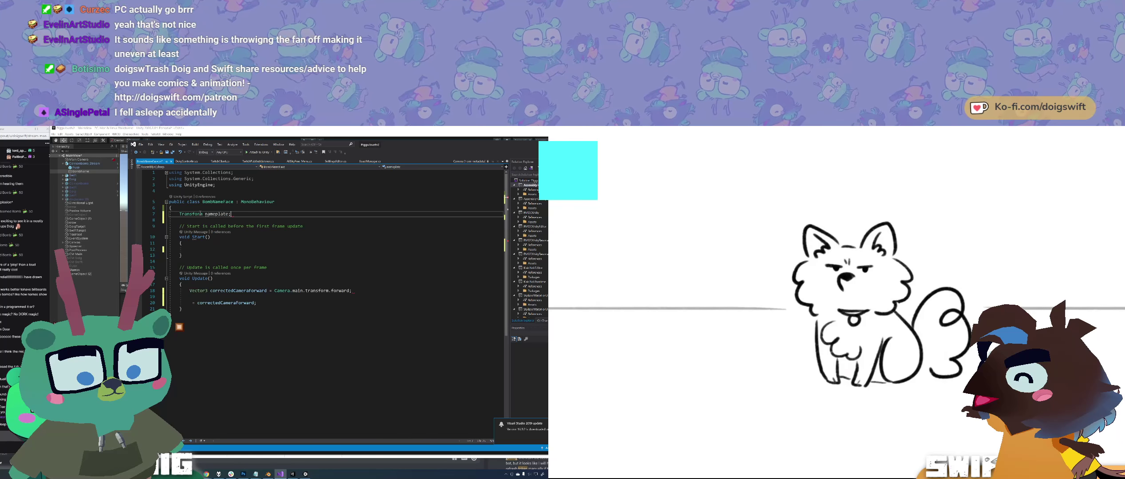
Step: Cut the nameplate declaration from the class, and review the camera-forward code in the character movement script
click(203, 248)
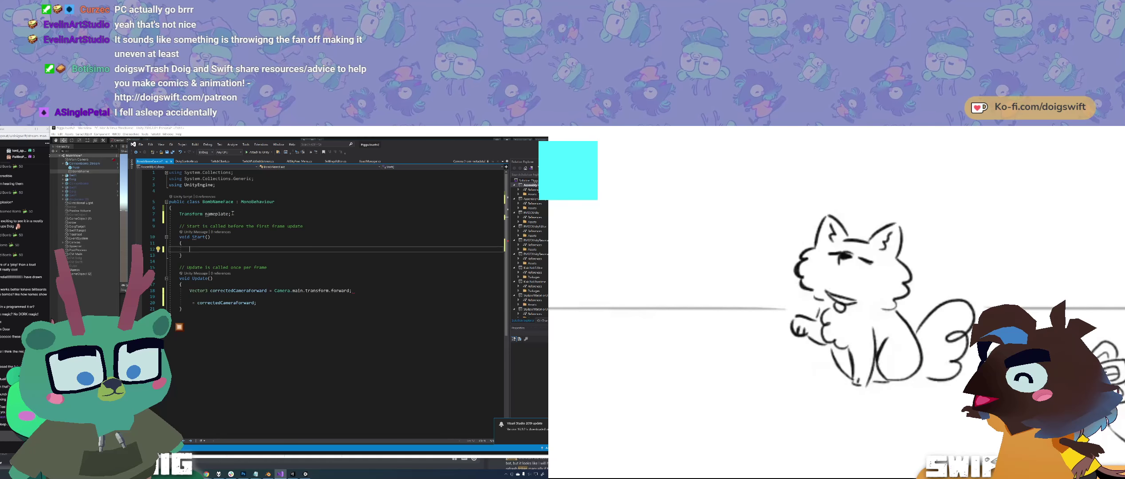
drag(232, 215, 179, 215)
key(ctrl+x)
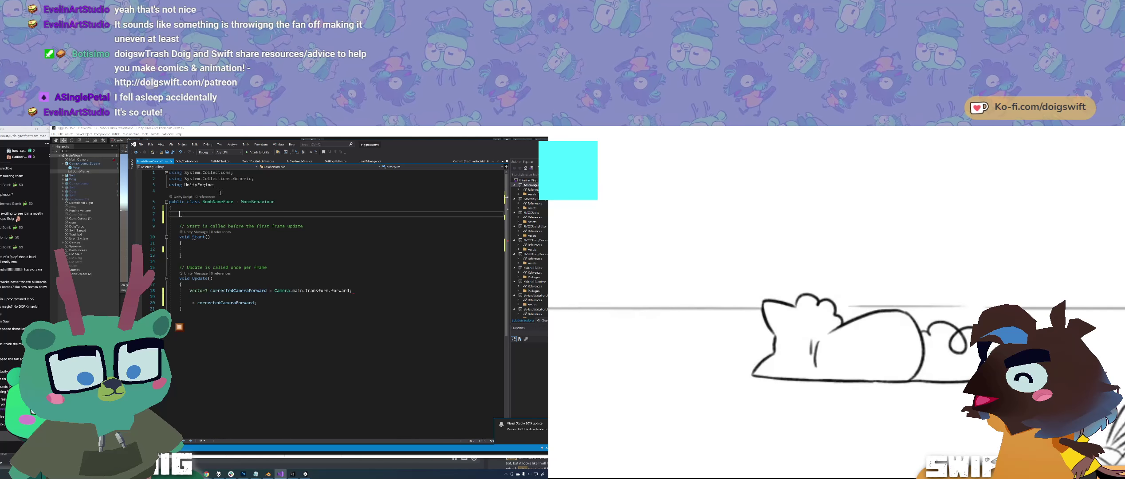
click(190, 162)
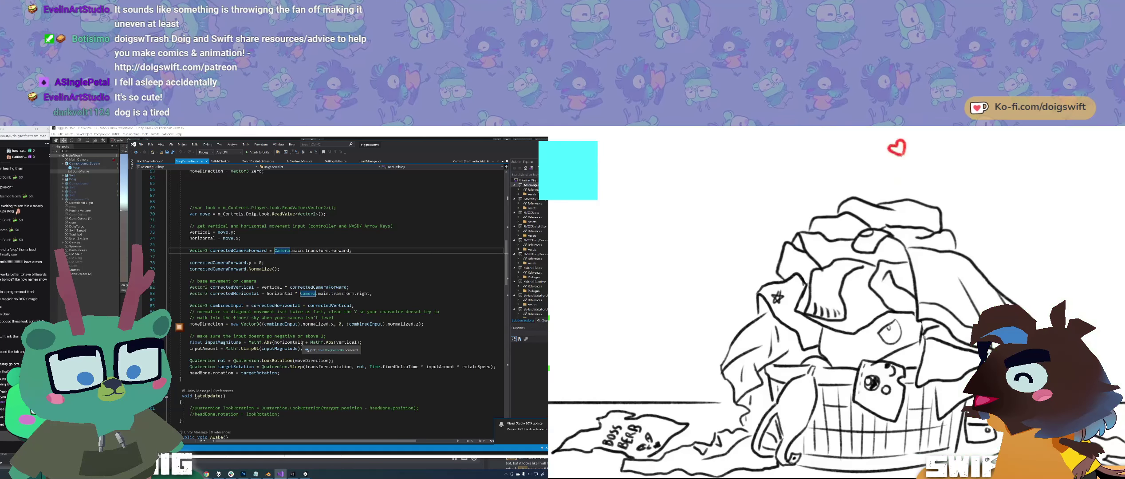
click(150, 162)
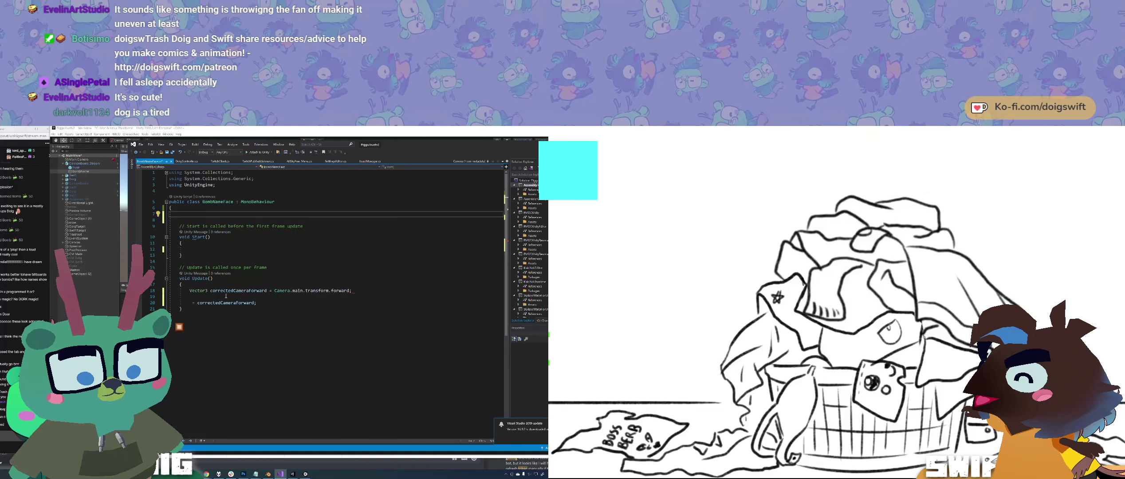
Step: Write this.transform as the target of the correctedCameraForward assignment in Update
click(192, 303)
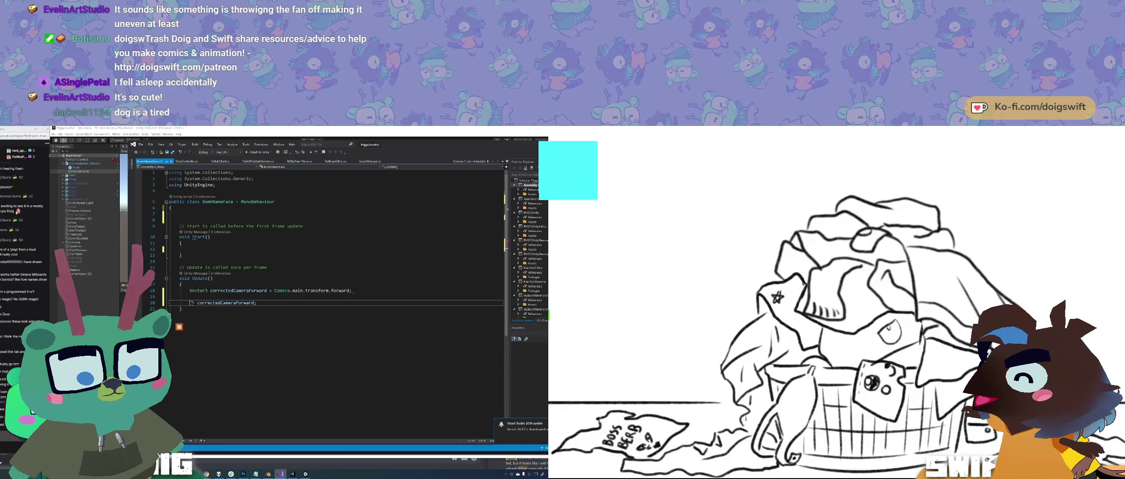
click(360, 290)
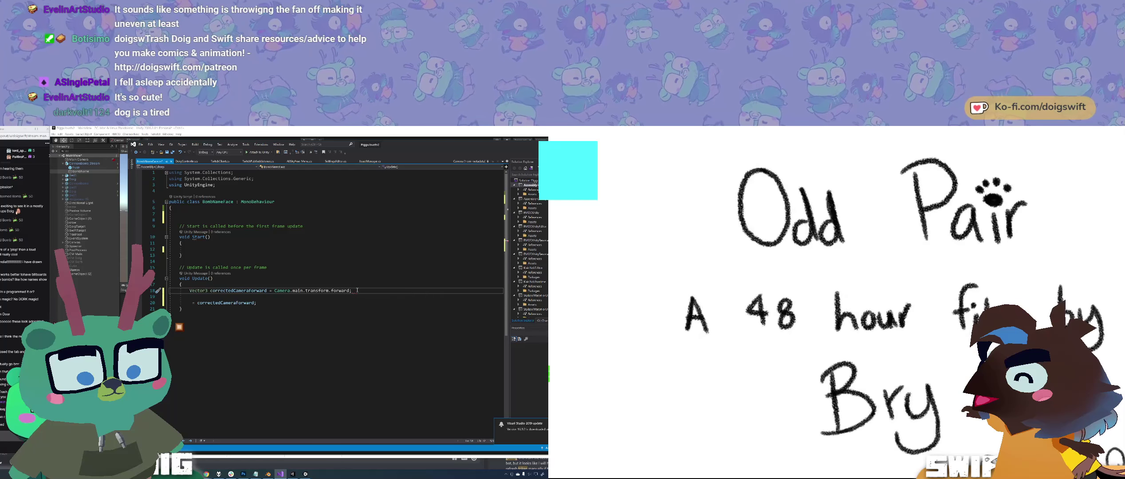
click(192, 303)
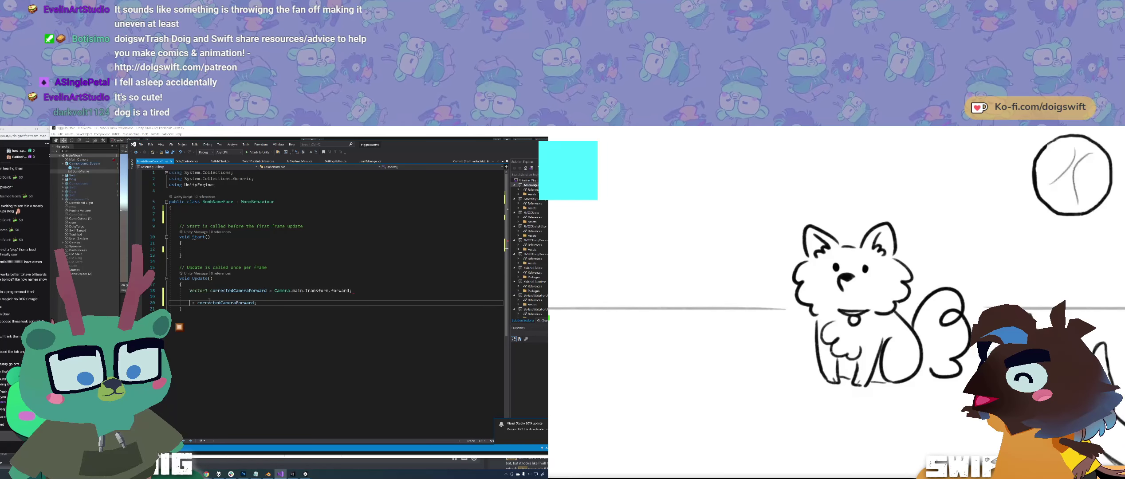
text(this )
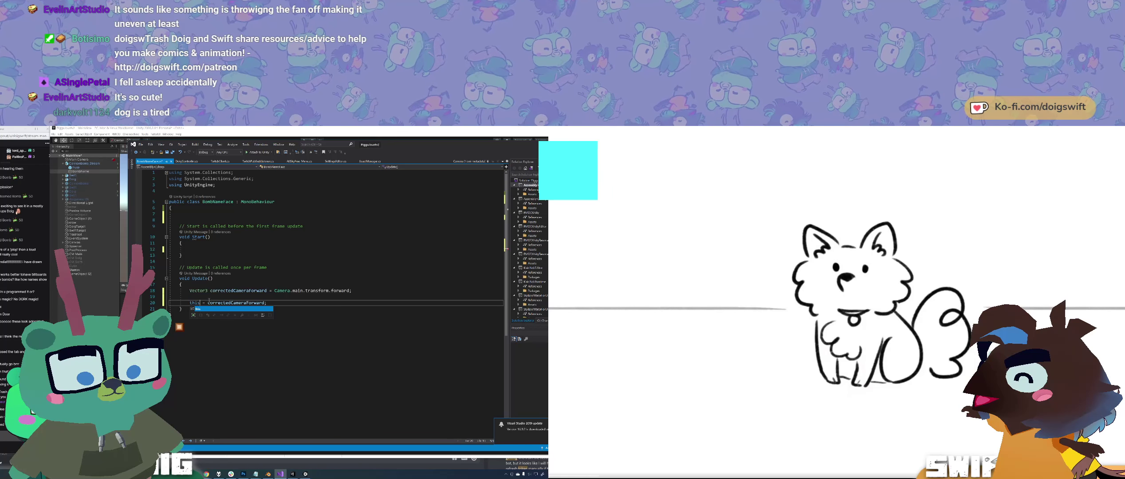
text(.transform)
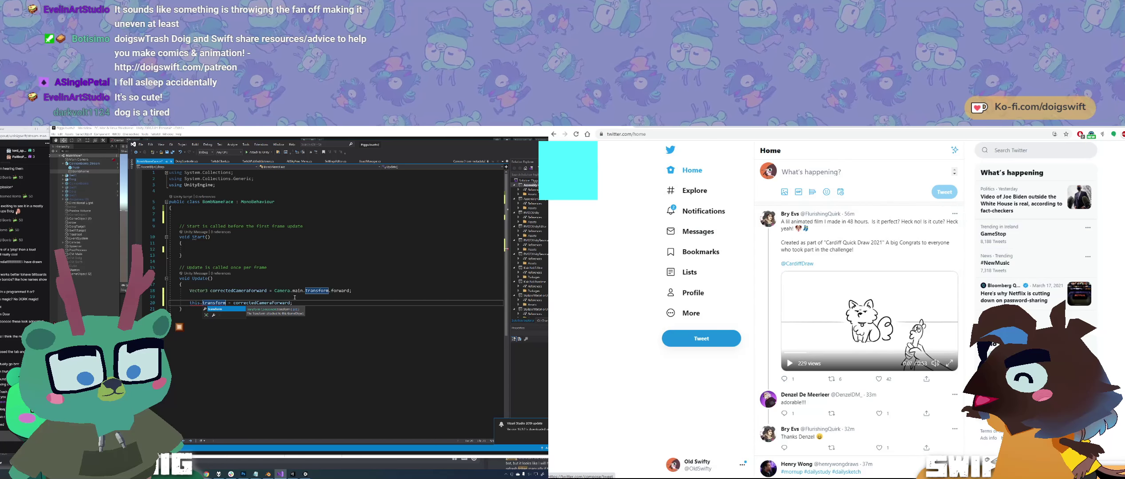
Step: Compose the tweet "It's been one day since the Sonic card game was announced." and insert gameObject. before transform in the Update assignment
click(701, 338)
text(It's b)
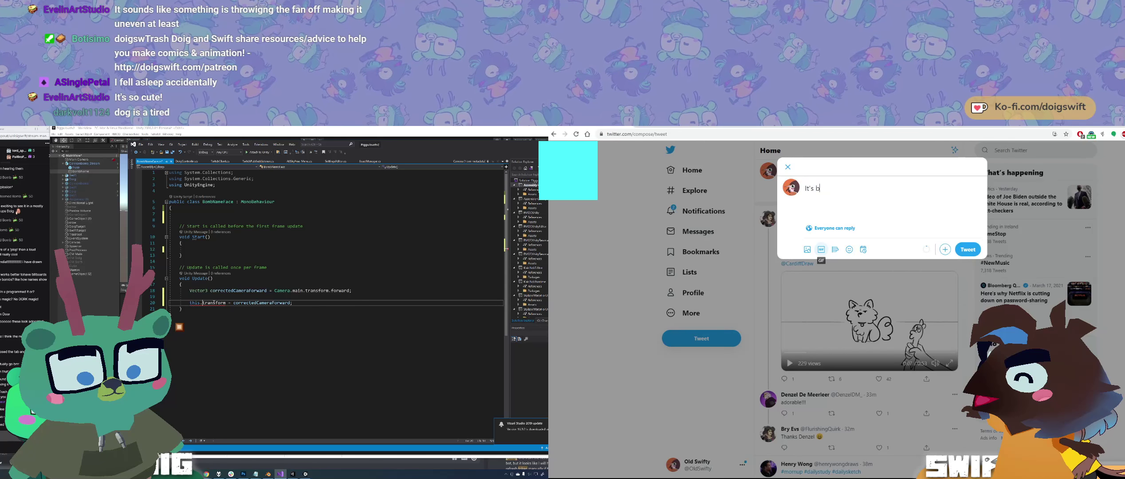
text(een ongamee day)
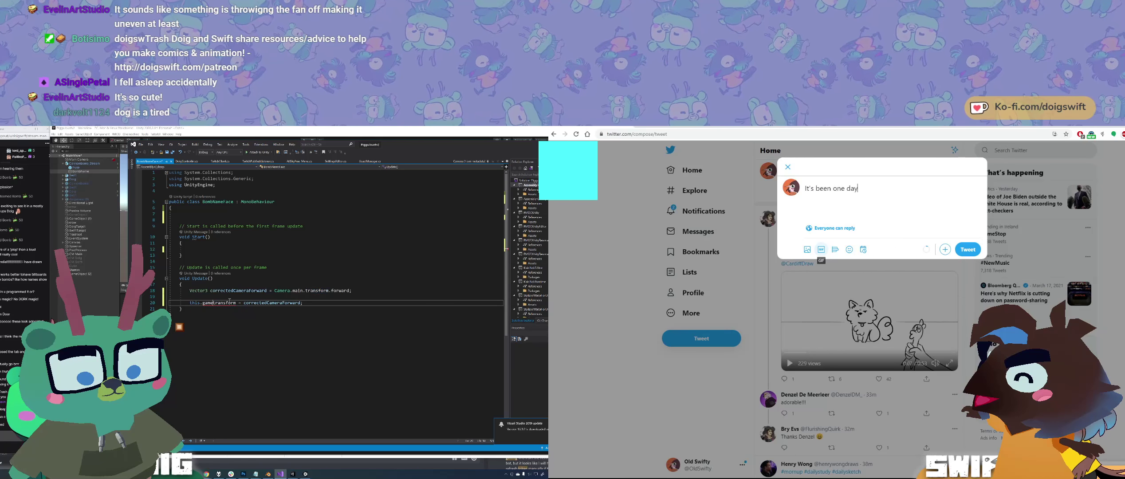
text( sinceObject. the Son)
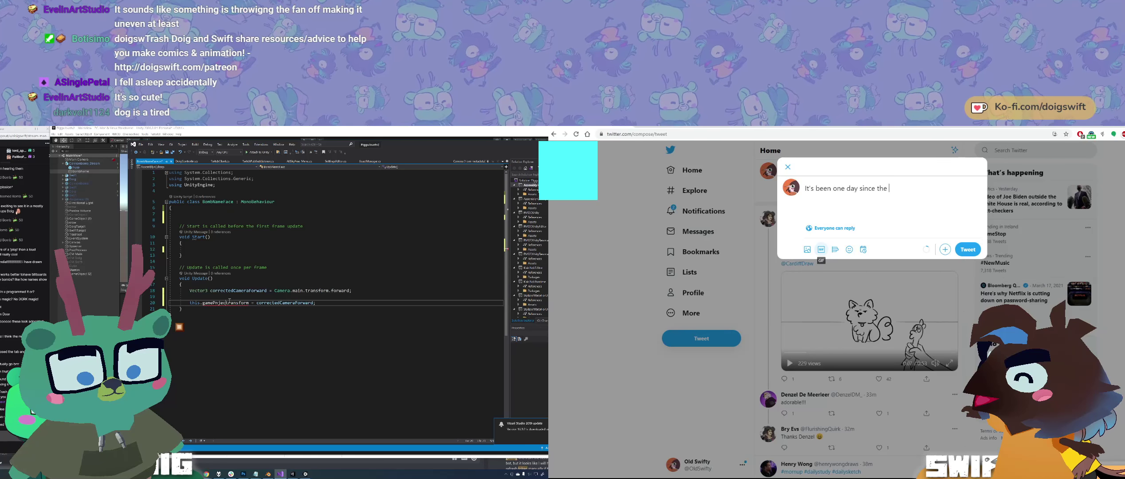
text(ic car)
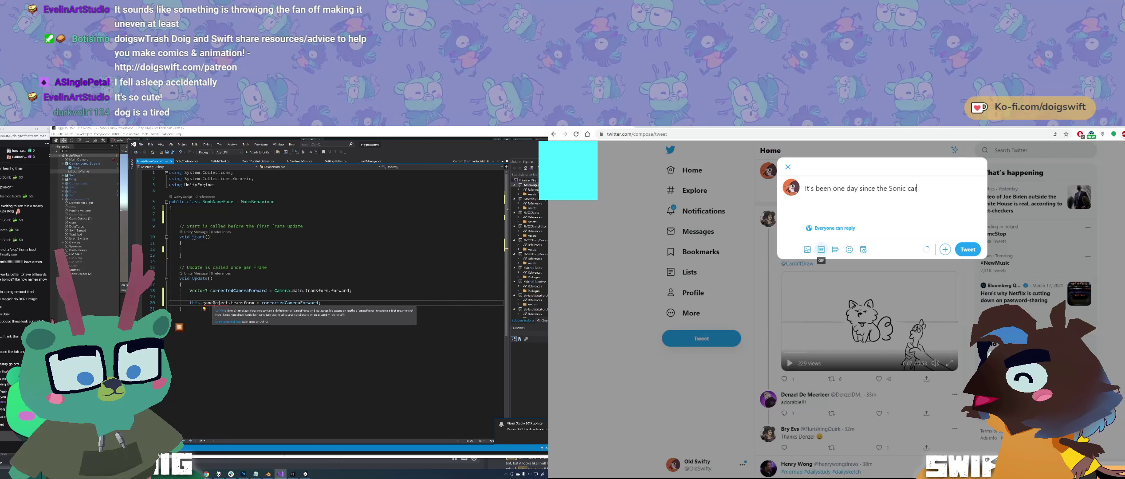
text(d game wa)
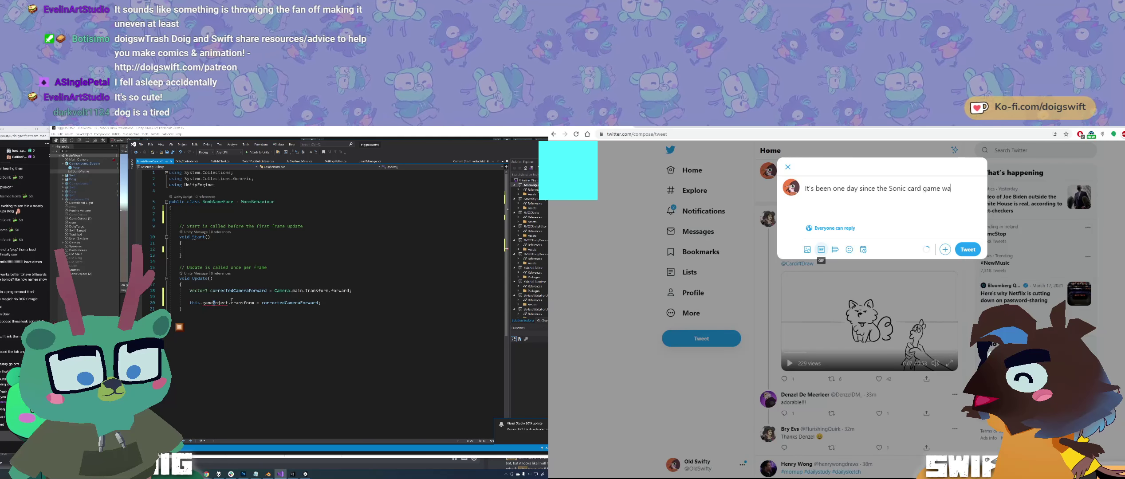
text(s aOnnounced)
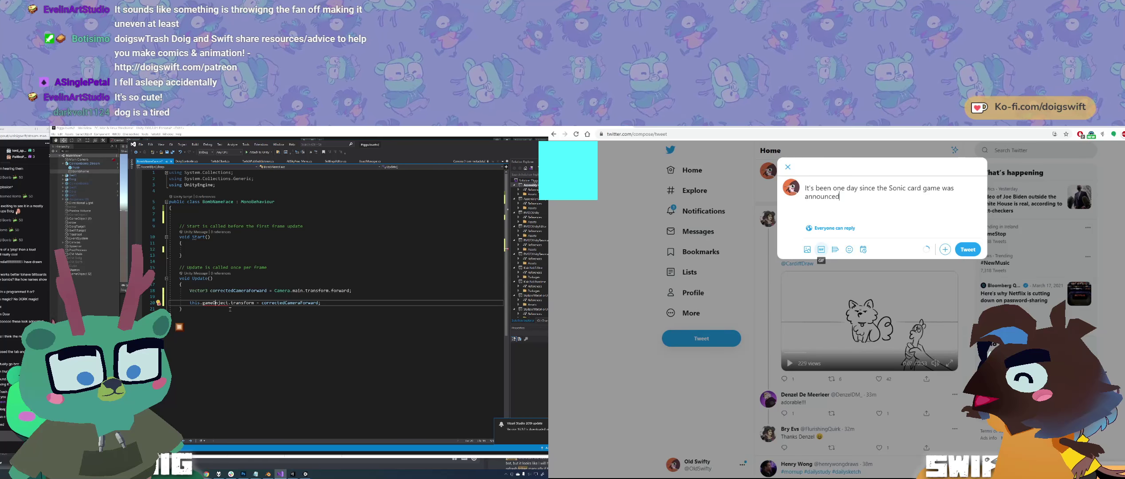
key(Delete)
text(bject.)
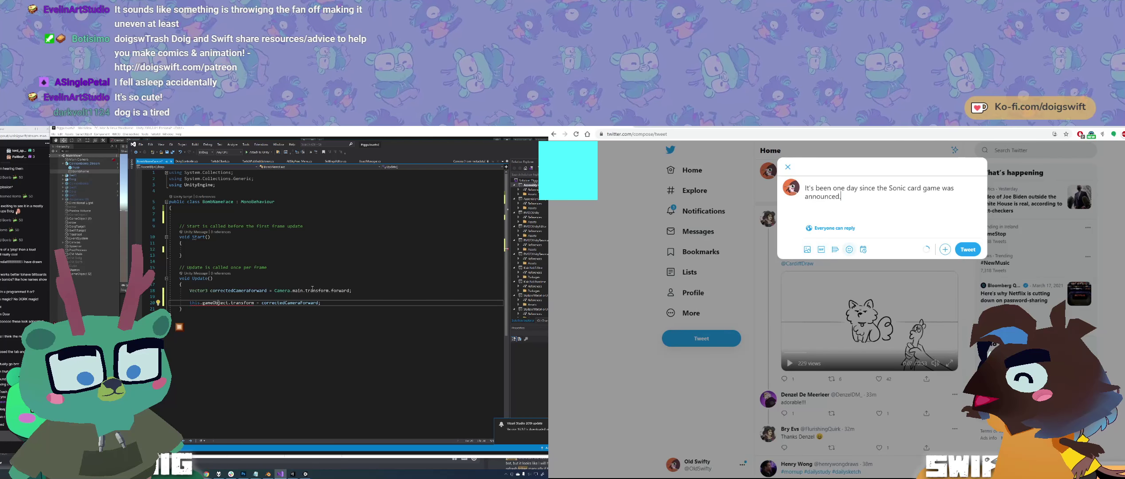
Step: Attach the SpongeBob diner GIF from a search for "wait" to the tweet, and post it
click(822, 249)
click(220, 325)
text(w)
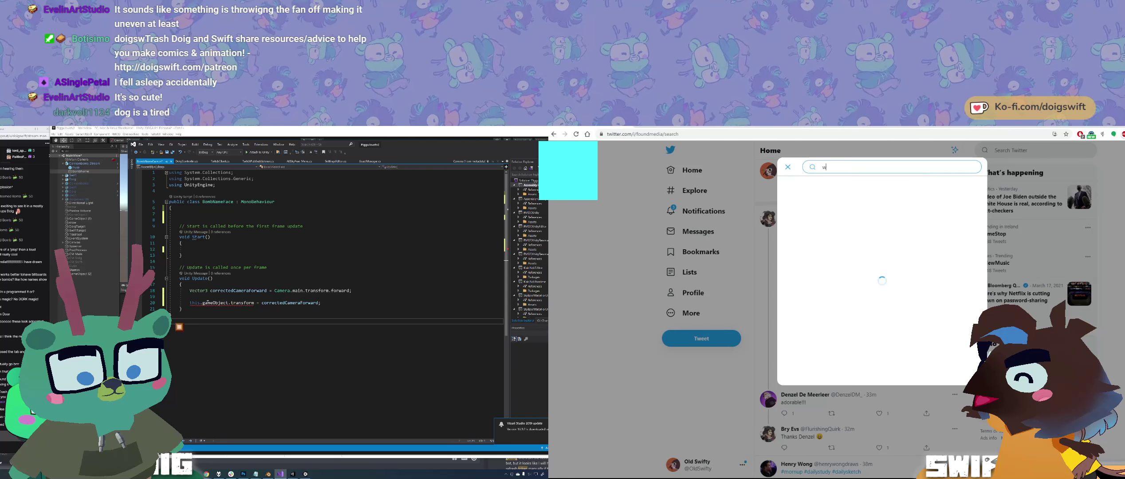
text(ait)
mouse_move(212, 303)
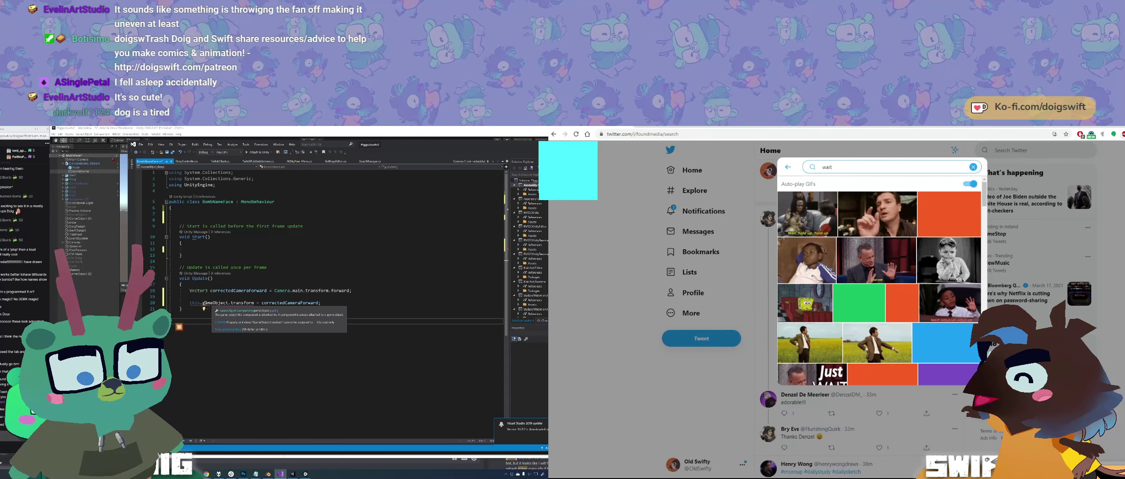
click(805, 303)
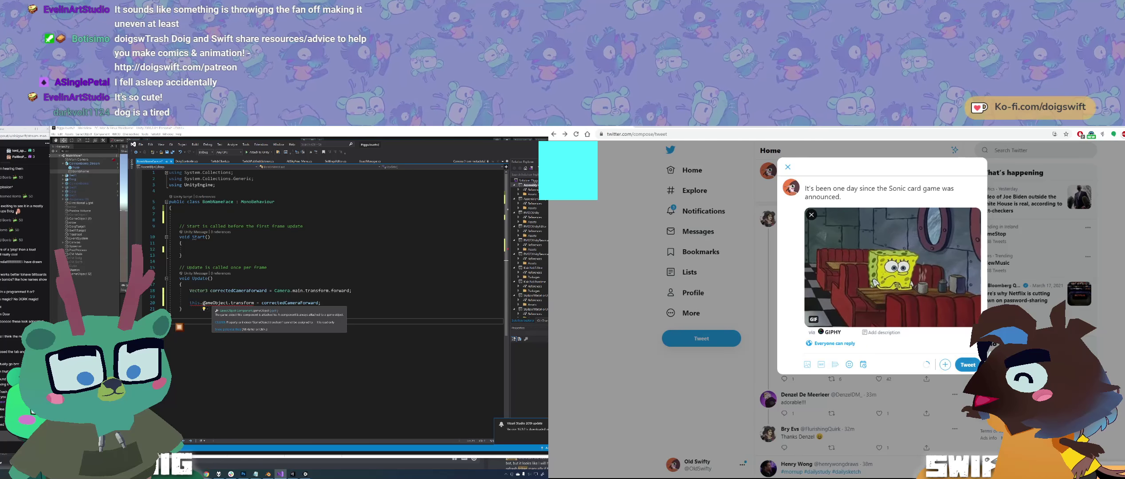
click(967, 364)
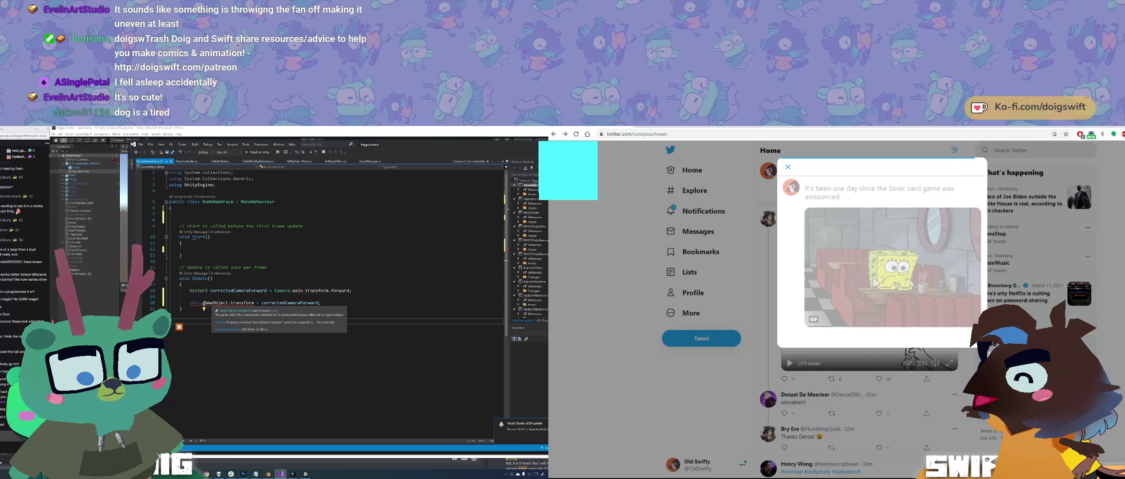
Step: Delete gameObject. from this.gameObject.transform in the Update assignment
click(201, 304)
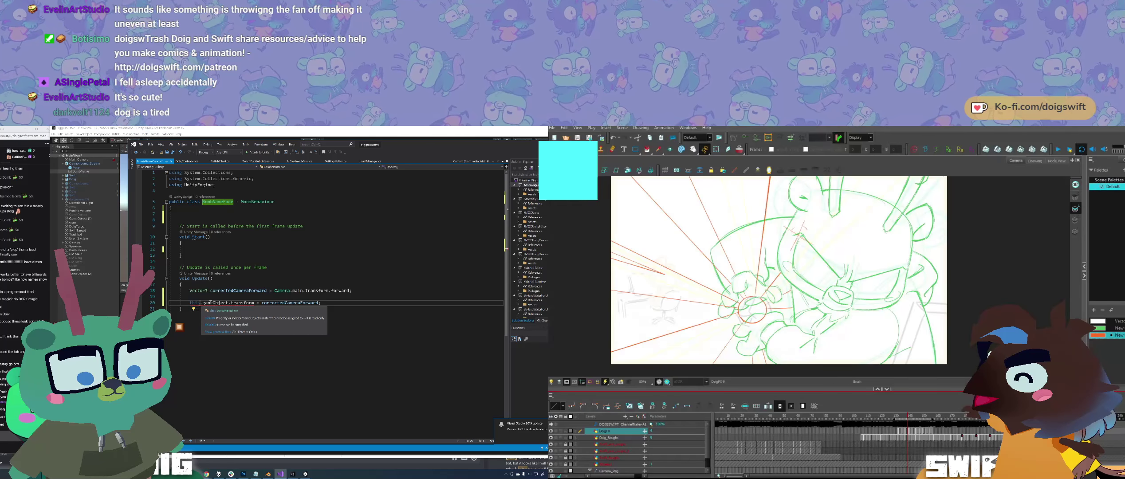
double_click(202, 303)
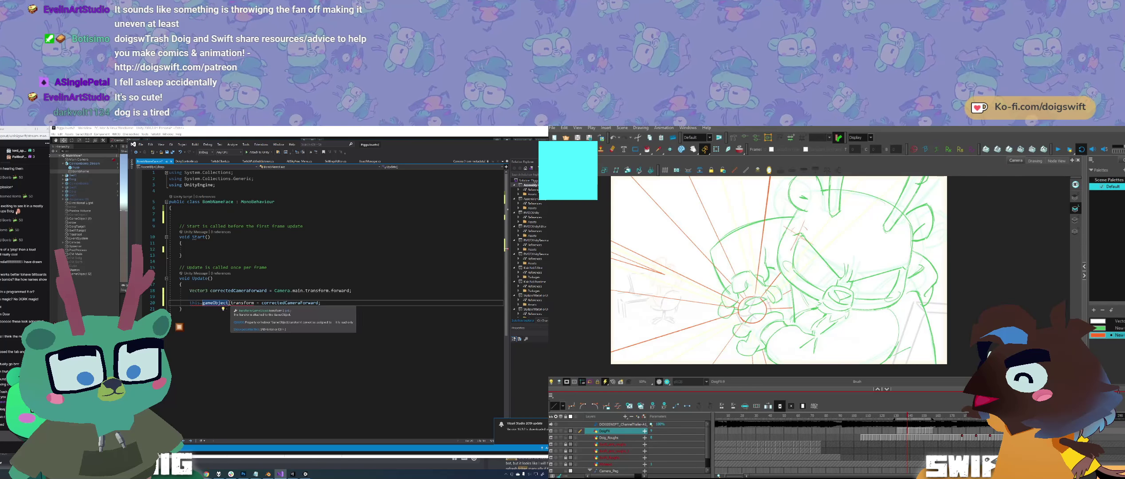
drag(232, 303, 203, 303)
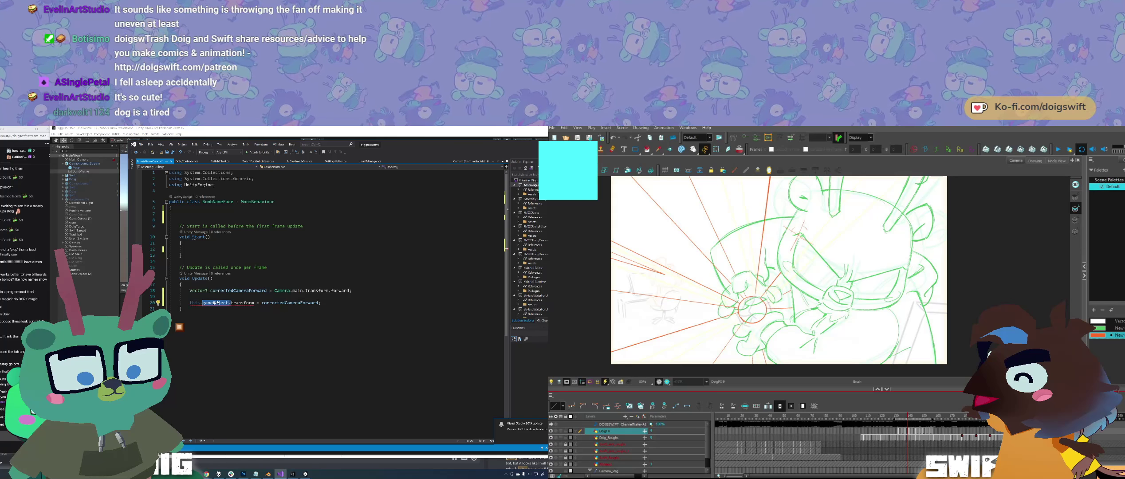
key(BackSpace)
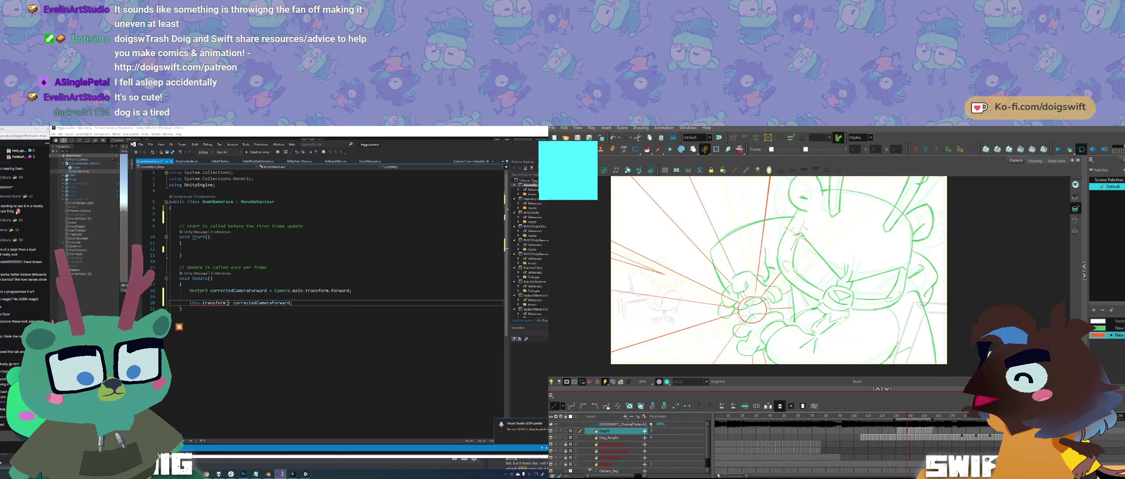
Step: Try this.gameObject.transform as the target of the correctedCameraForward assignment in Update
drag(226, 302, 202, 303)
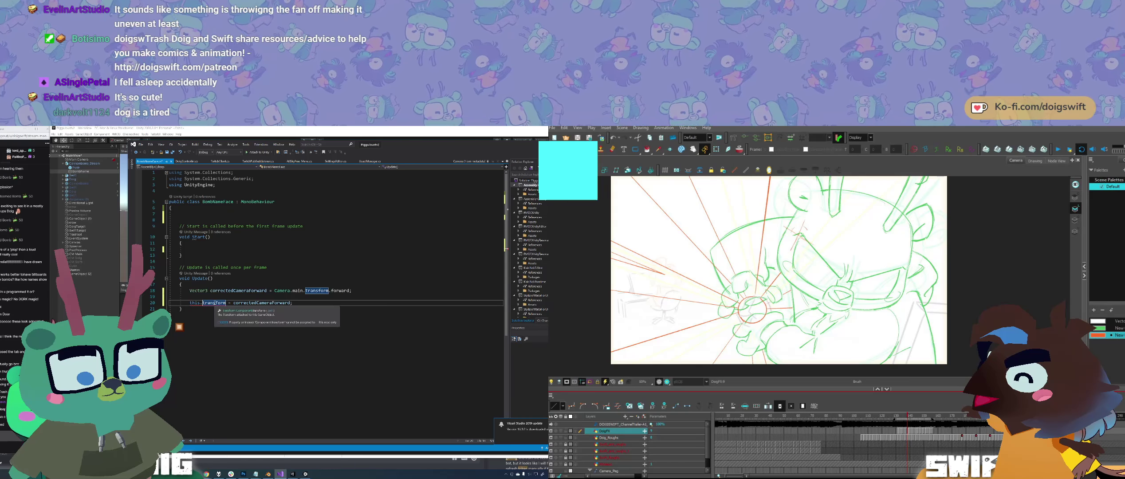
text(gameObject.)
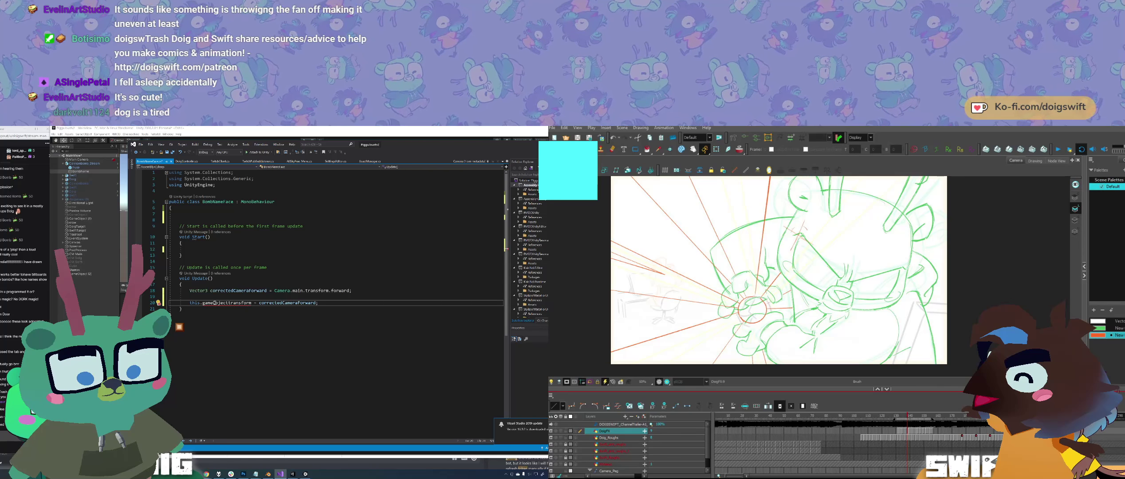
text(.)
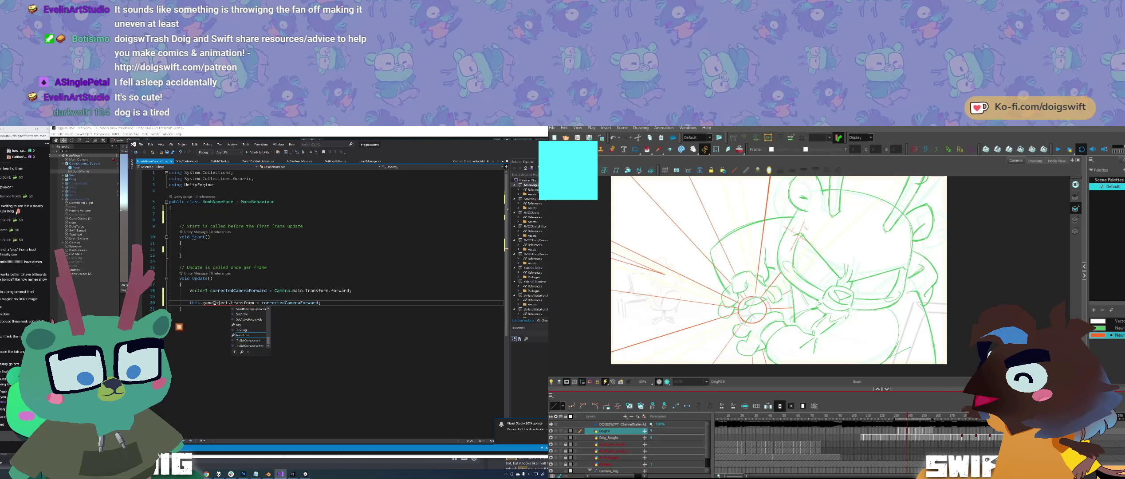
click(358, 302)
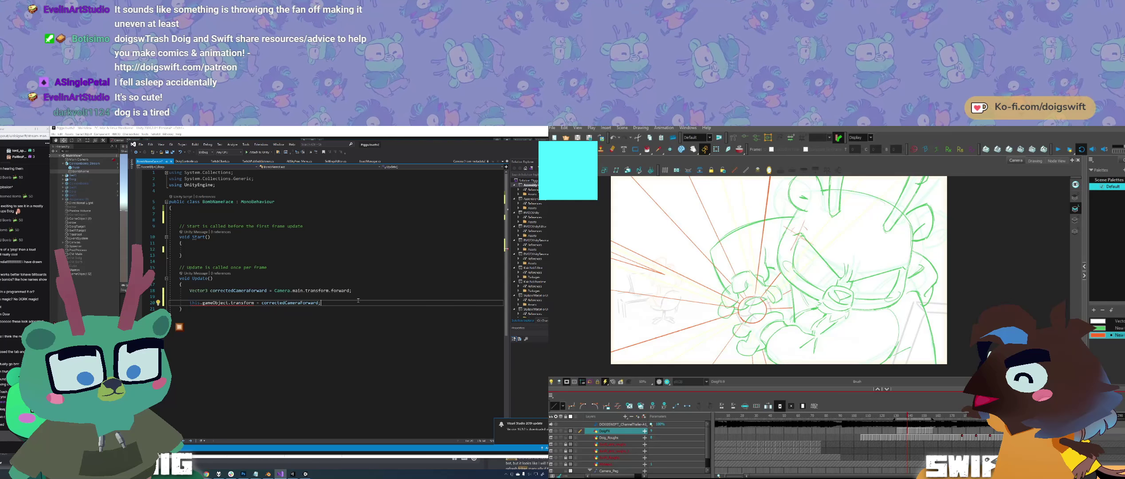
Step: Delete the this.gameObject.transform target from the correctedCameraForward assignment in Update
mouse_move(193, 303)
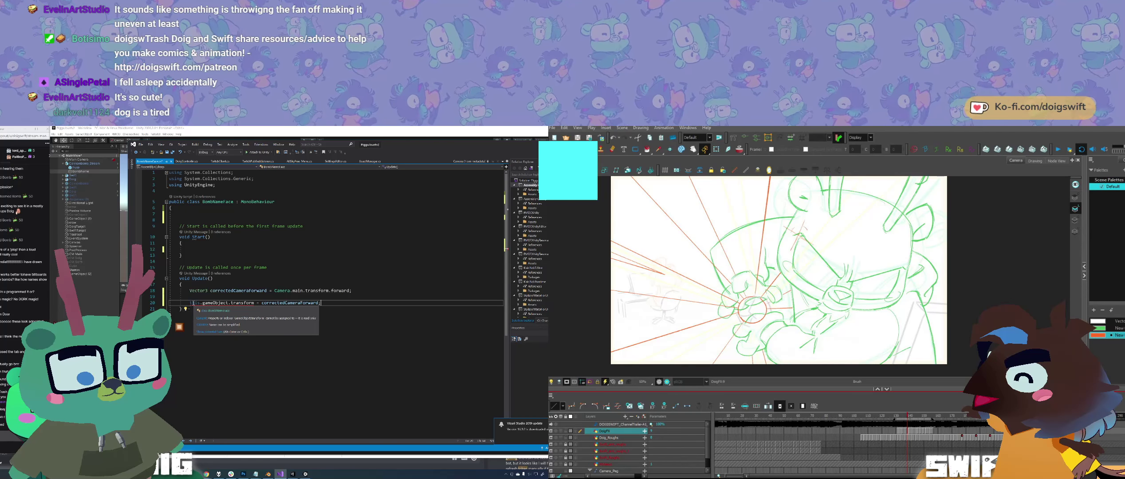
drag(253, 303, 193, 303)
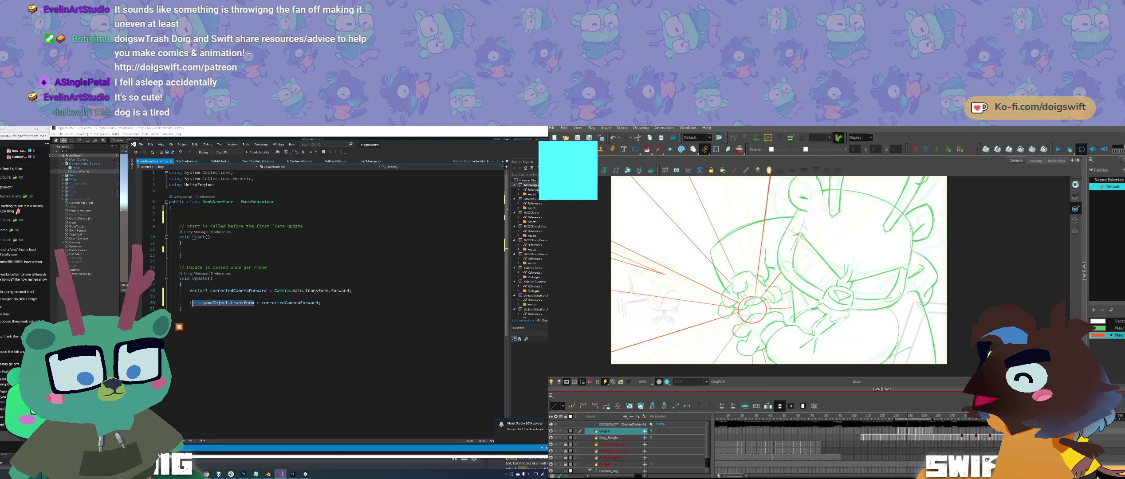
key(BackSpace)
Step: Examine the variable declarations in the DoigController script, including the public Transform target field
mouse_move(196, 178)
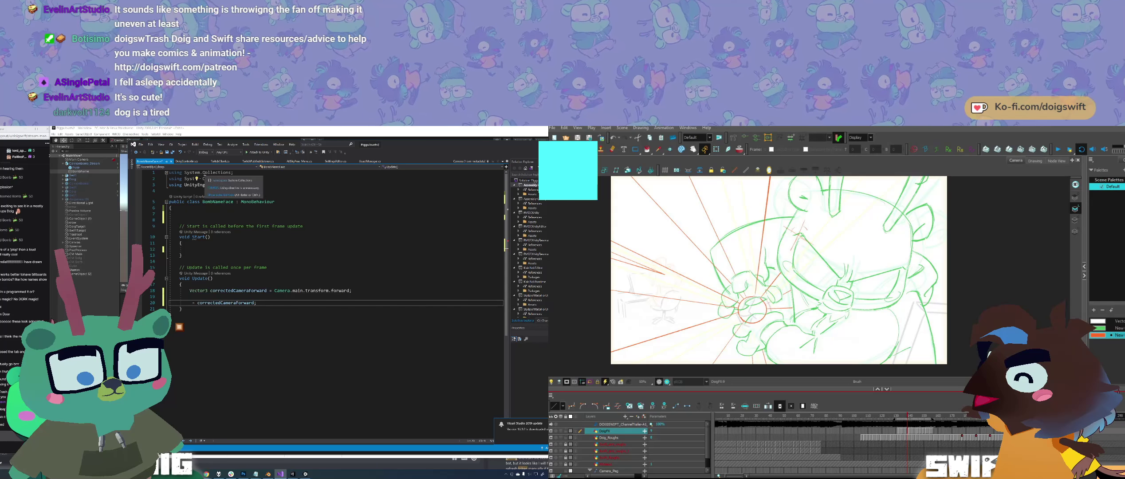
click(183, 162)
scroll(326, 381, down, 5)
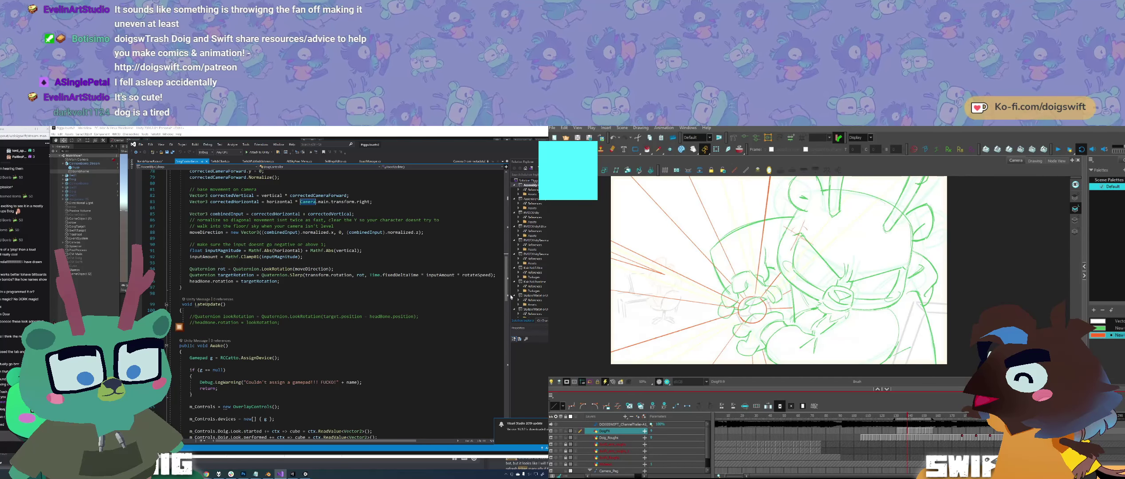
drag(506, 293, 502, 230)
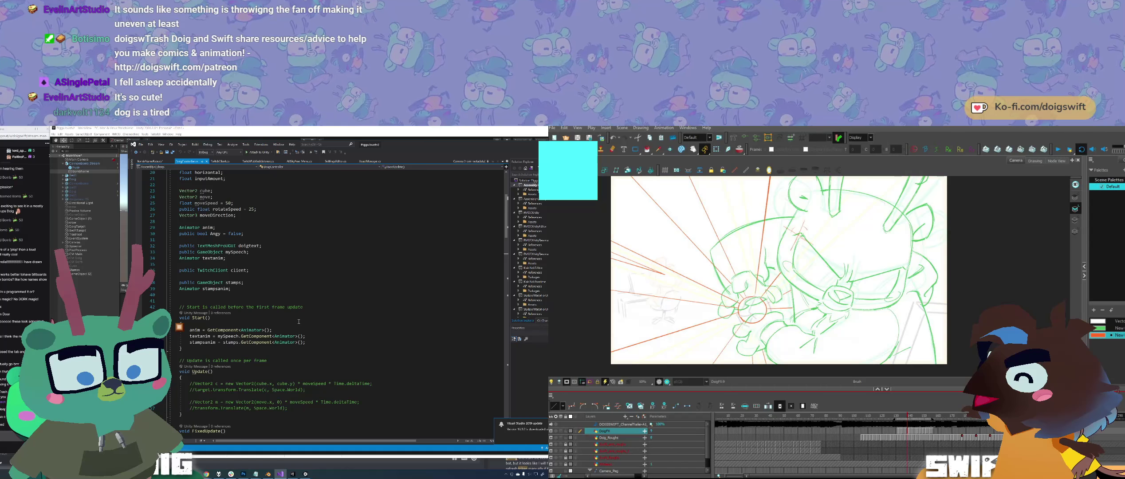
scroll(217, 336, up, 5)
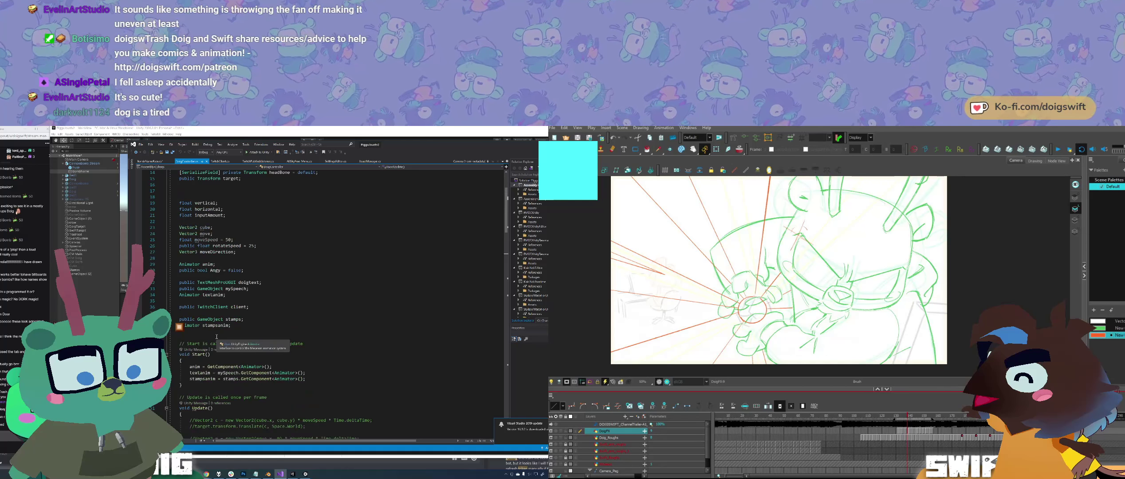
scroll(217, 337, up, 1)
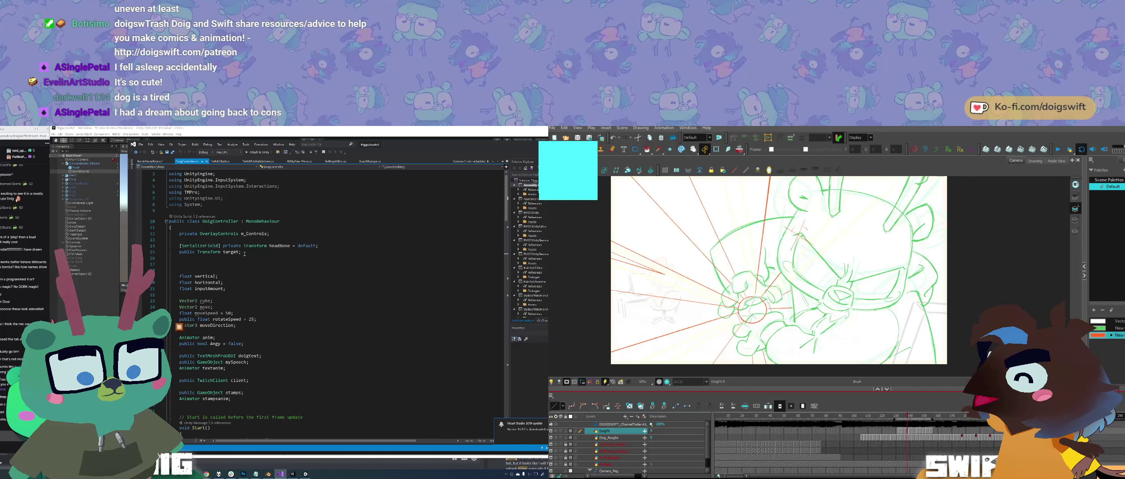
drag(240, 251, 182, 256)
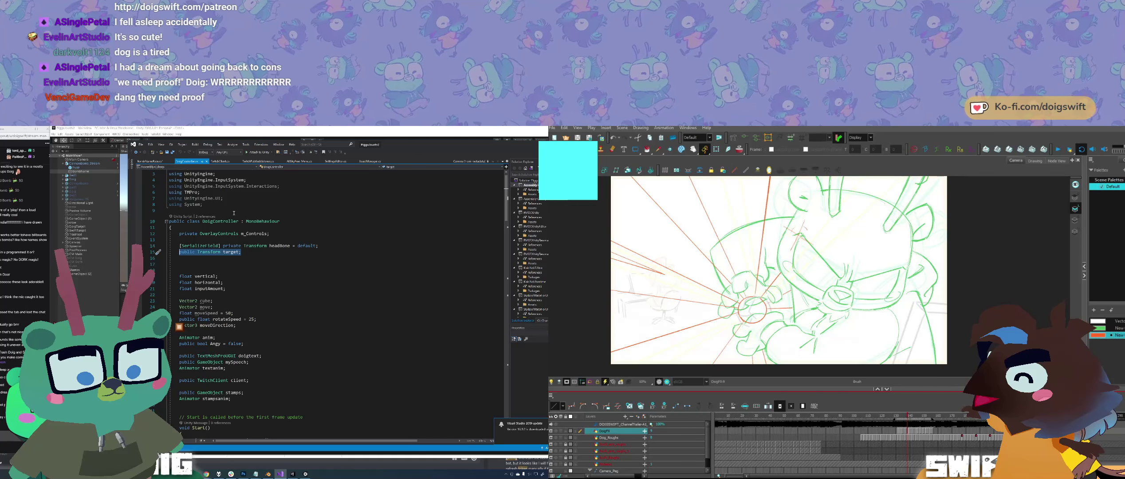
Step: Declare a field Transform nameplate; at the start of the BombNameFace class
click(156, 162)
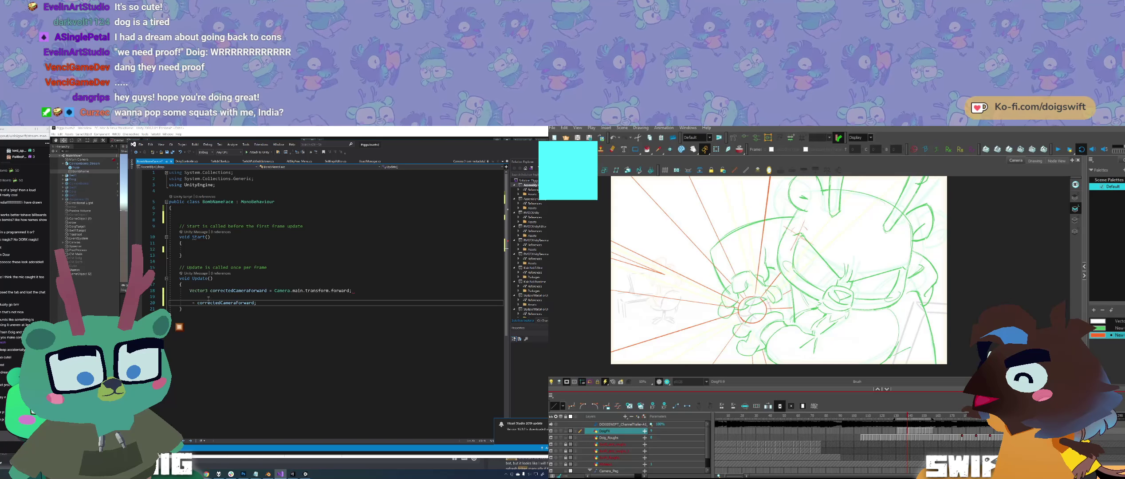
click(212, 250)
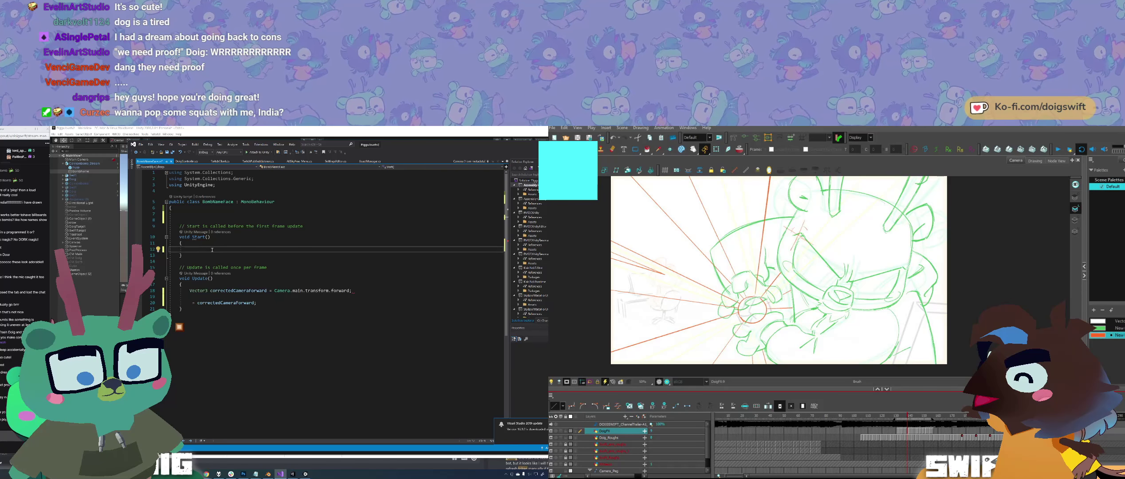
click(201, 214)
text(Tr)
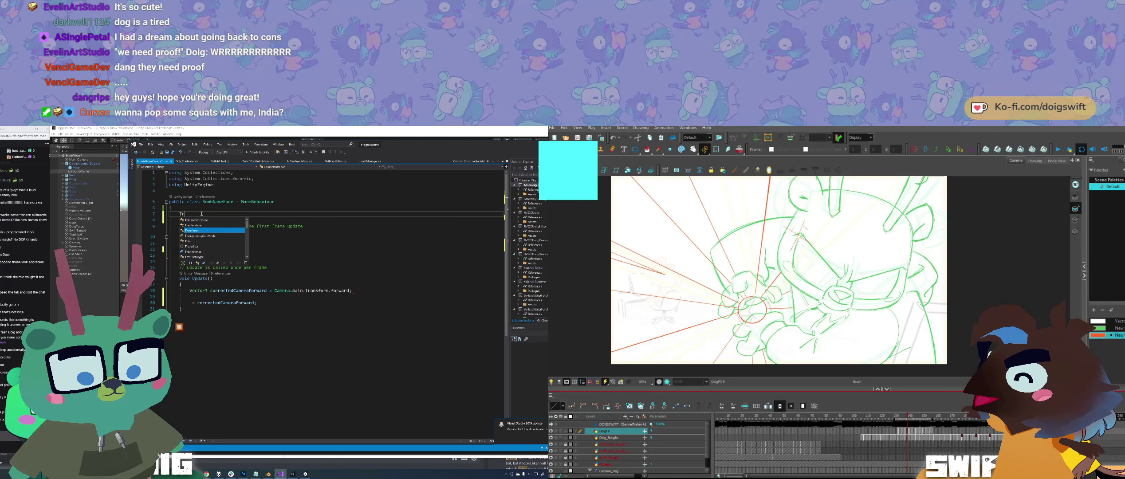
text(ansform )
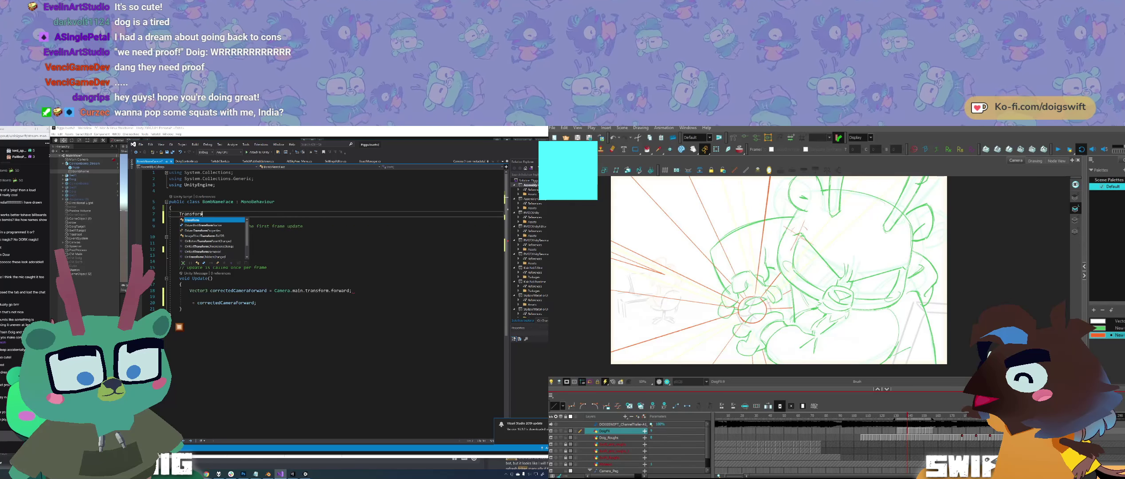
text( nameplat)
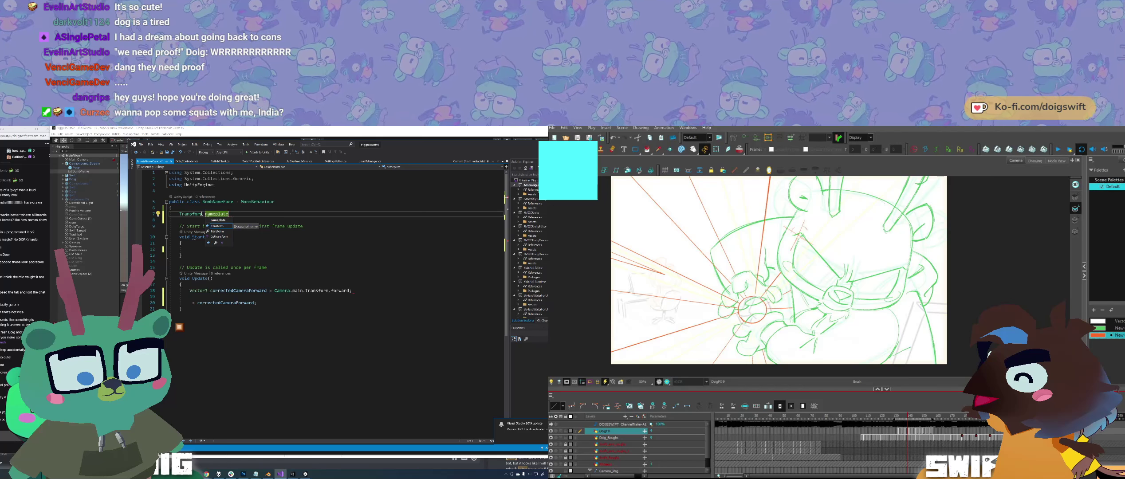
text(e)
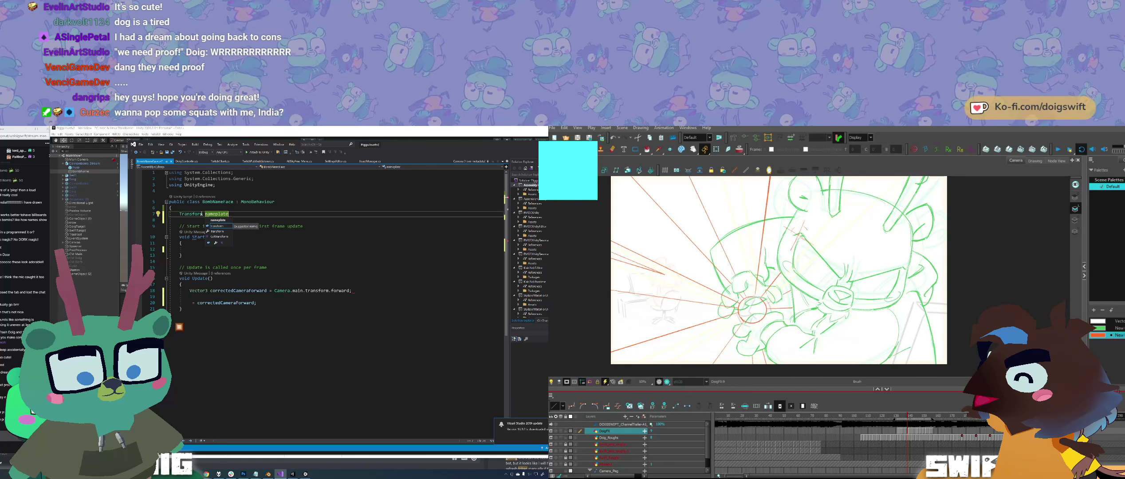
text(;)
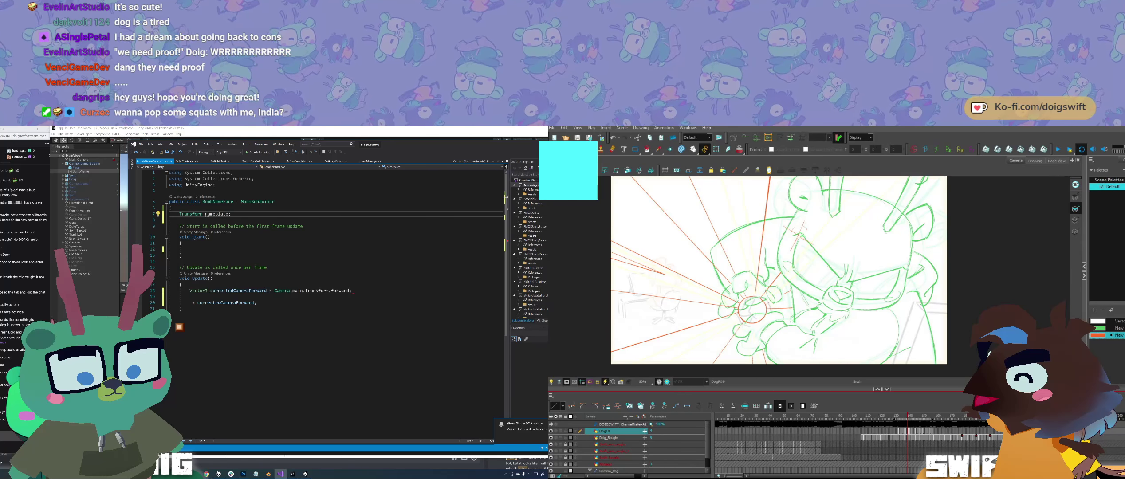
Step: Assign this.transform to nameplate inside the Start method
click(210, 248)
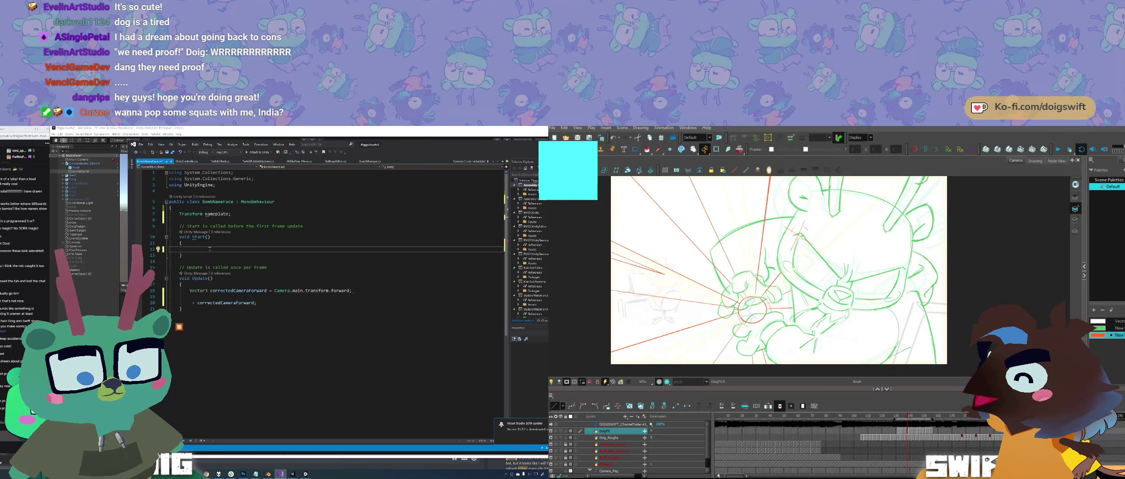
text(nameplat)
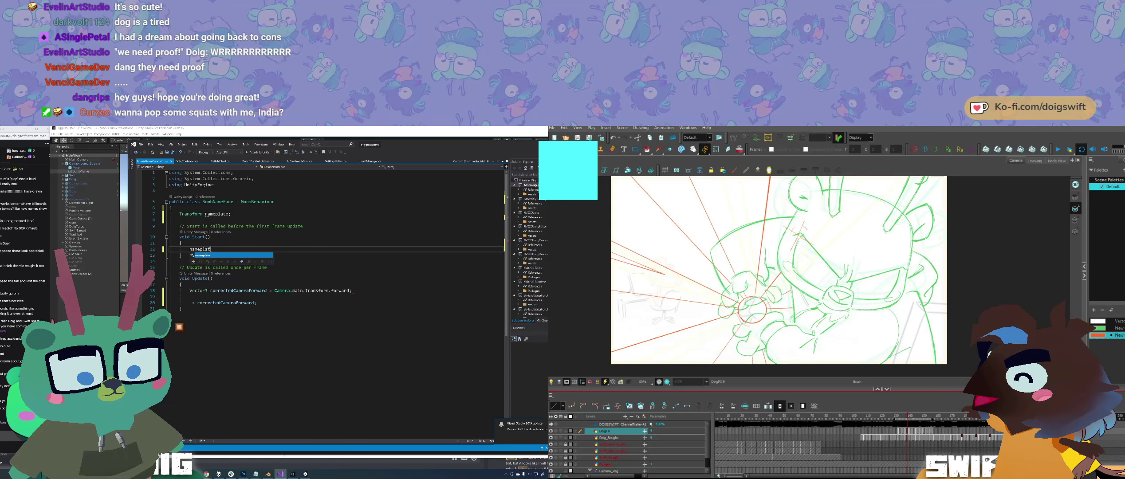
text(e = this)
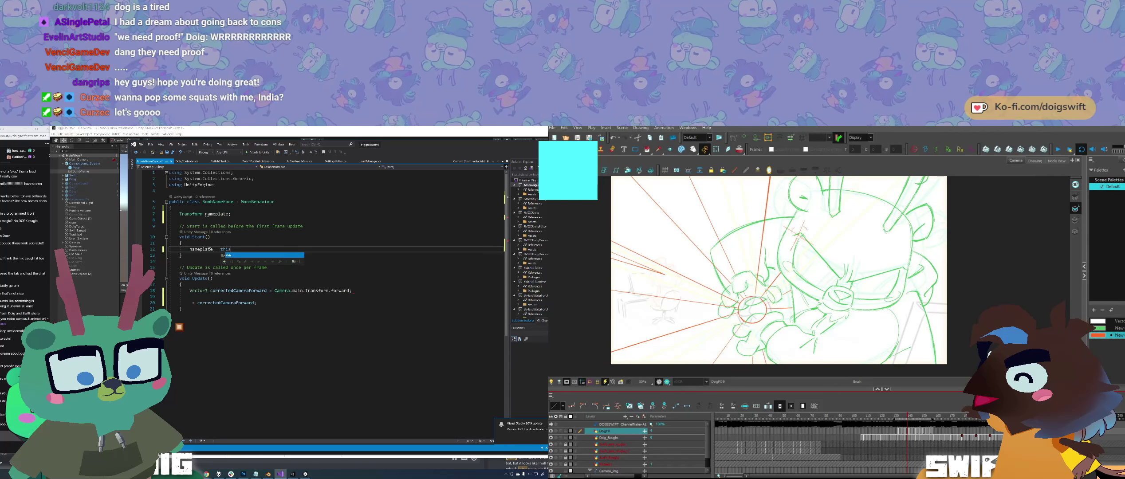
text(.tra)
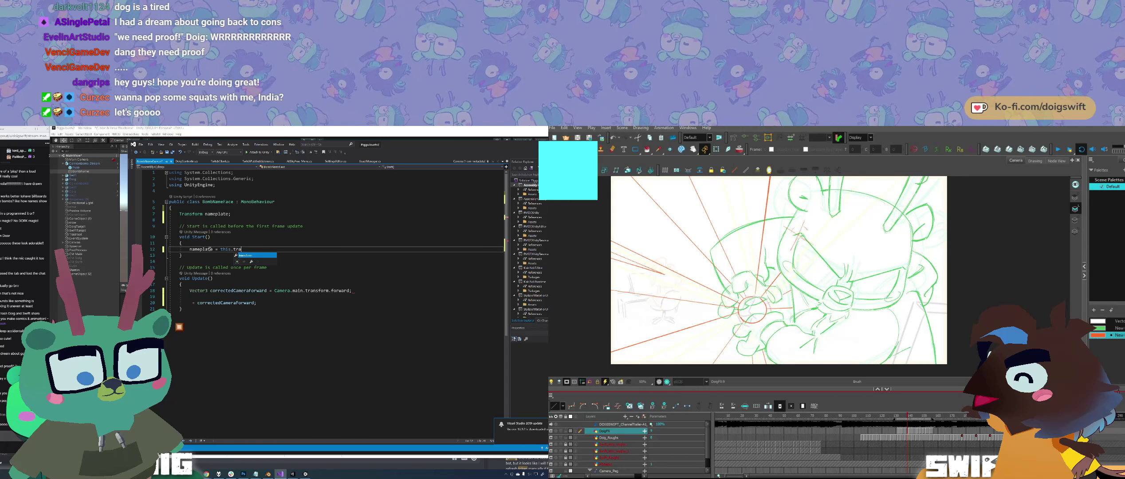
text(nsform;)
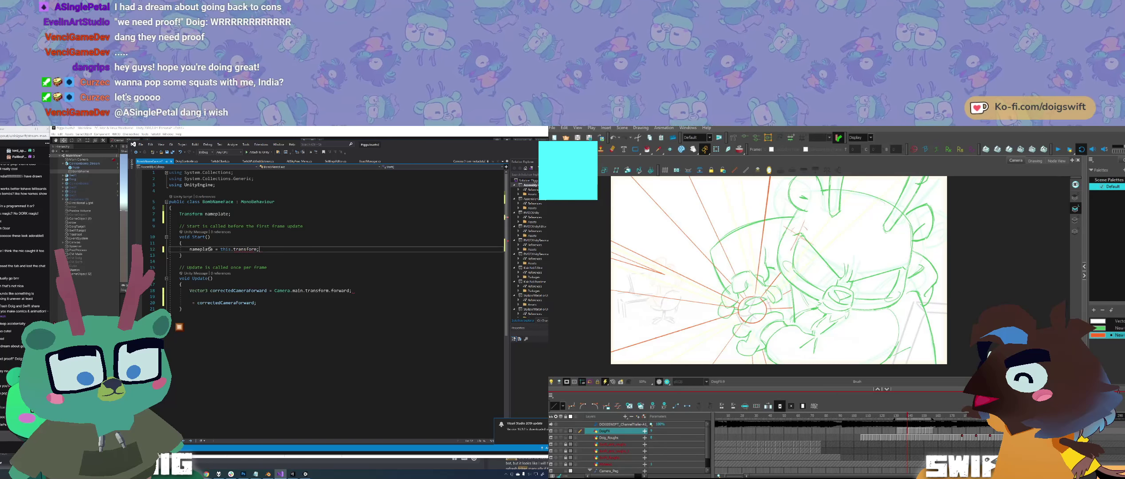
Step: Write nameplate as the target of the correctedCameraForward assignment in Update
click(274, 309)
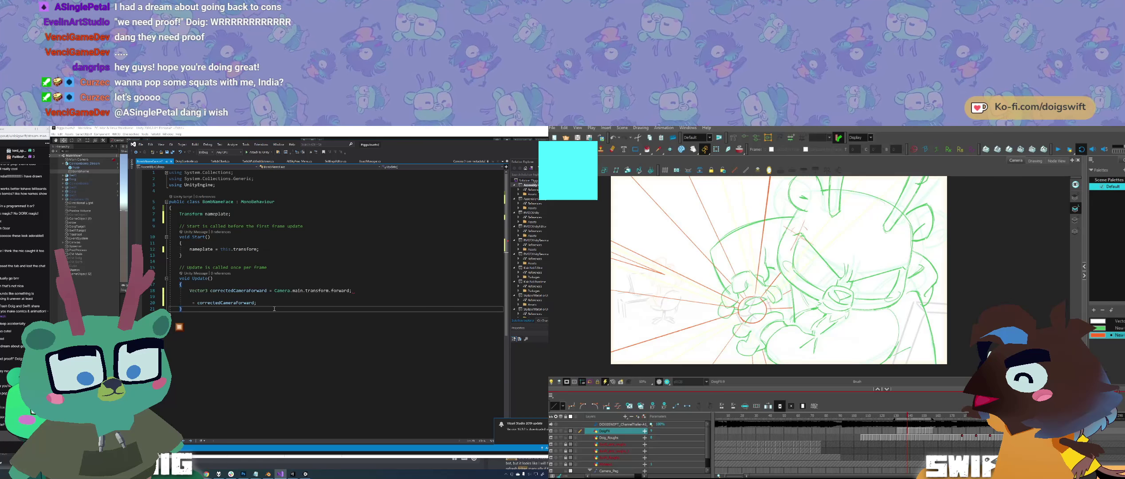
click(189, 303)
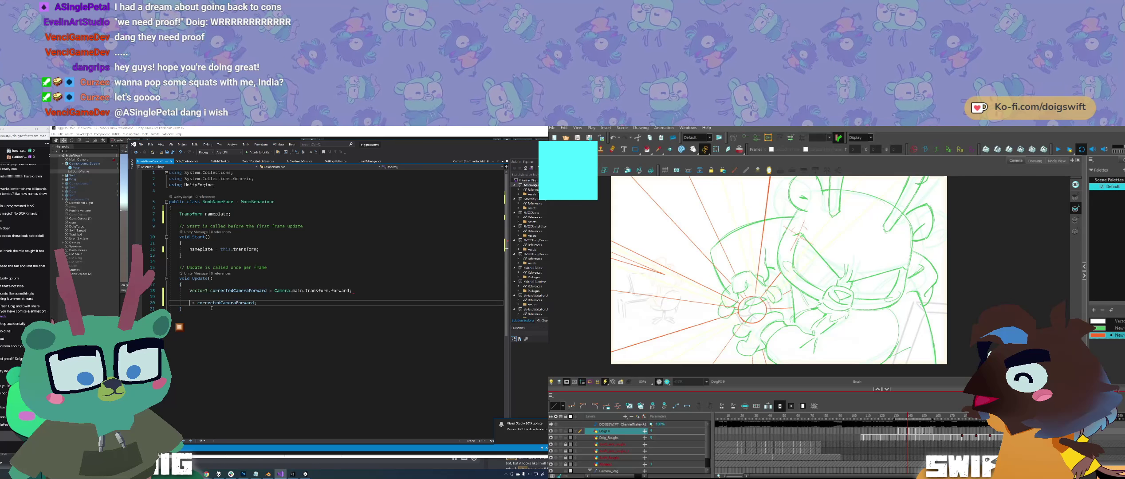
text(nameplay)
key(BackSpace)
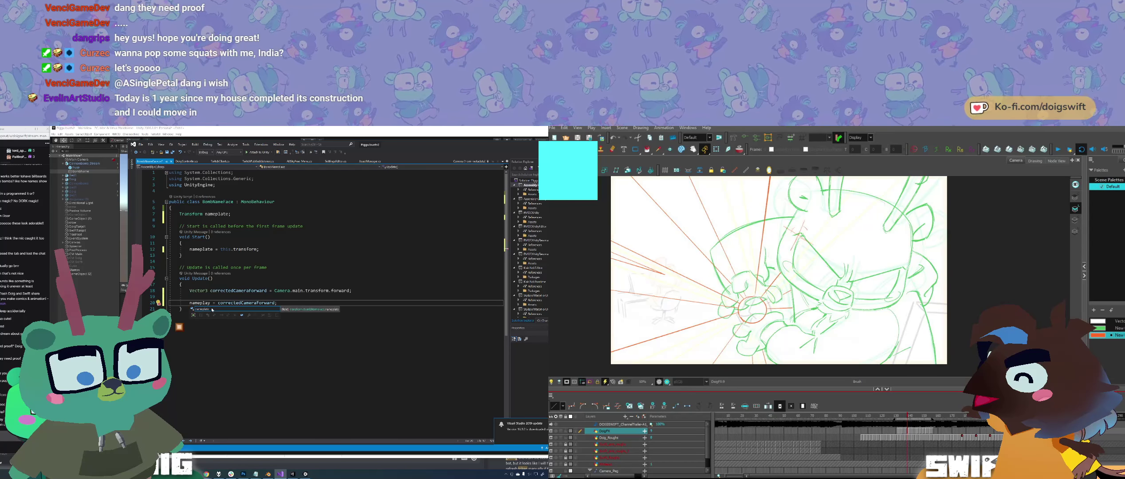
text(te)
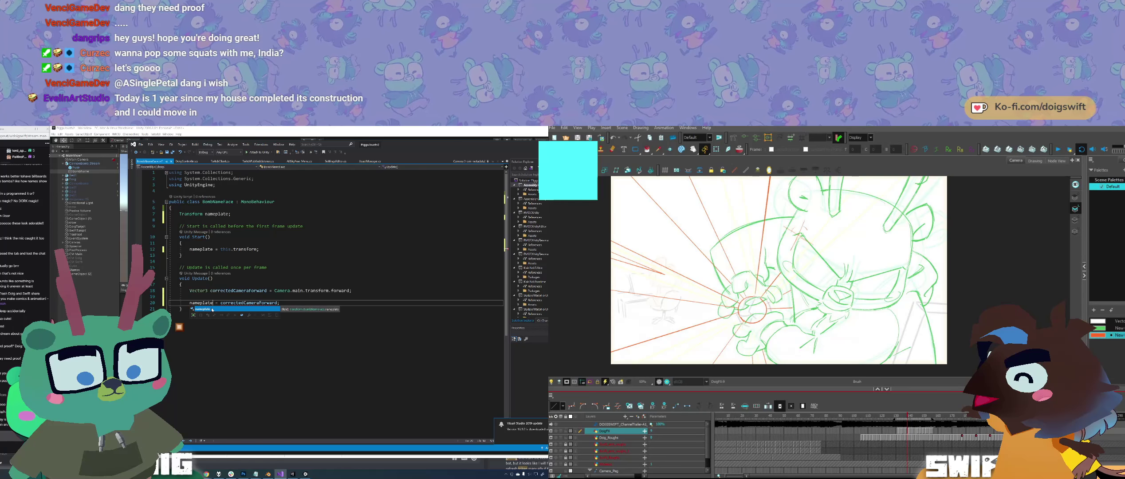
key(End)
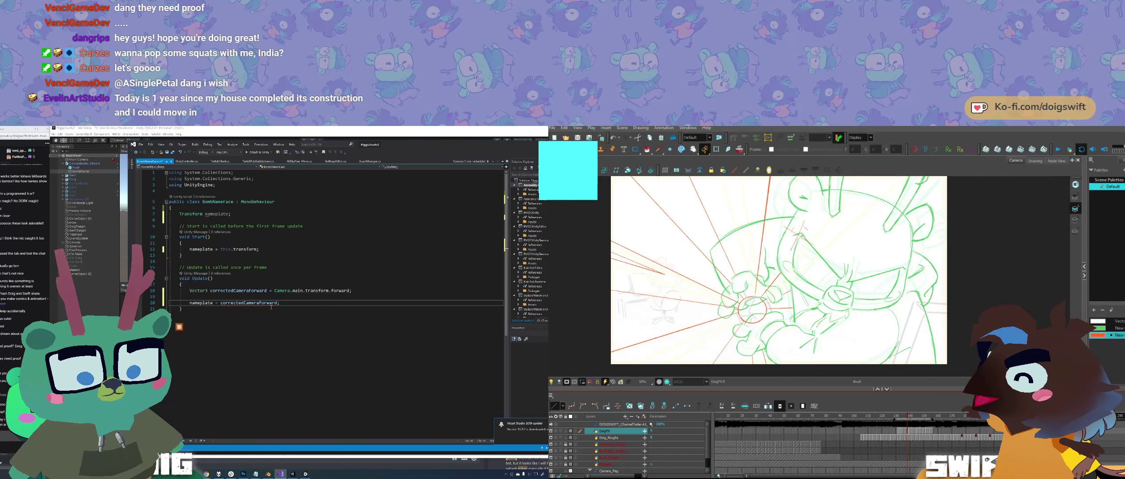
mouse_move(245, 303)
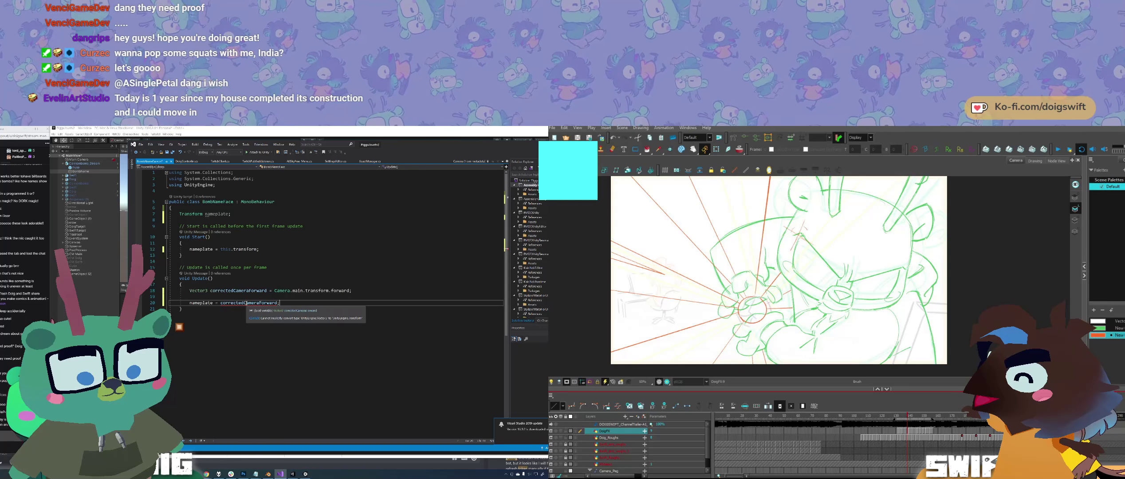
Step: Extend the assignment target in Update to nameplate.forward, without a semicolon before the equals sign
click(214, 302)
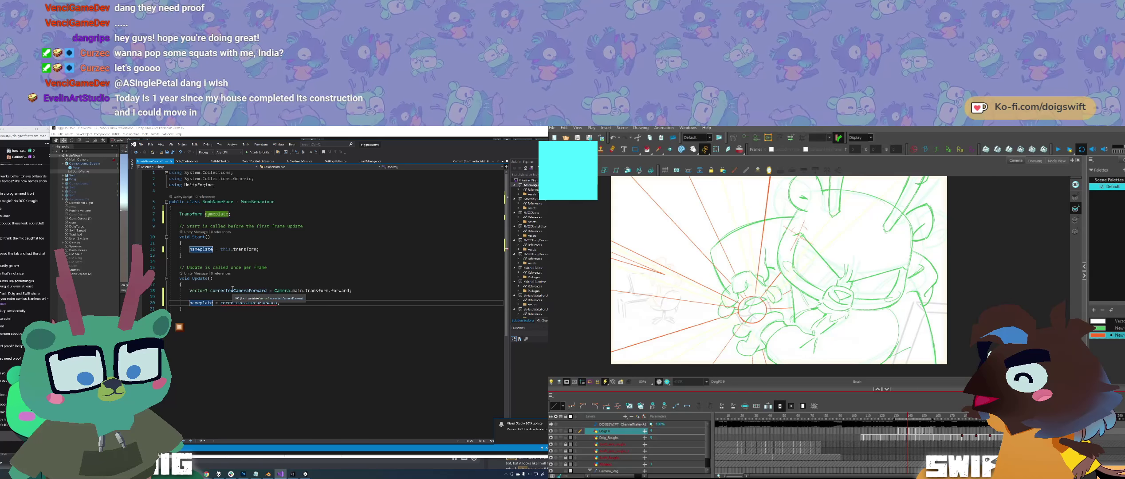
text(.forwar)
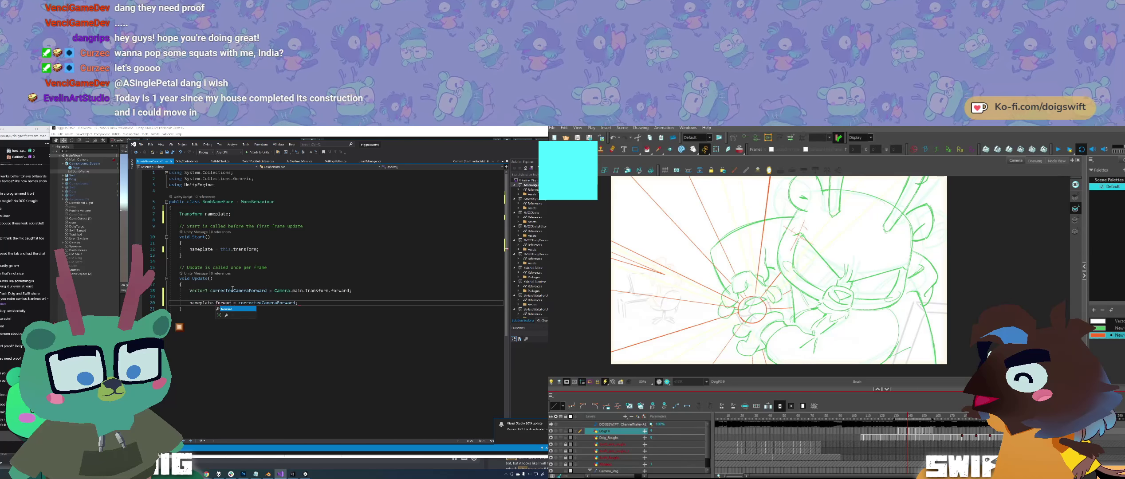
text(d;)
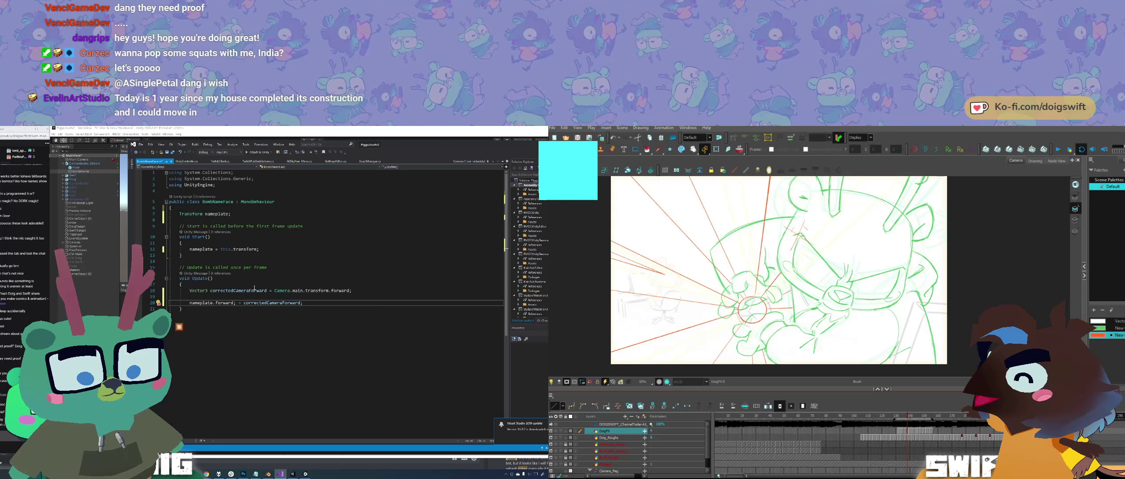
click(313, 302)
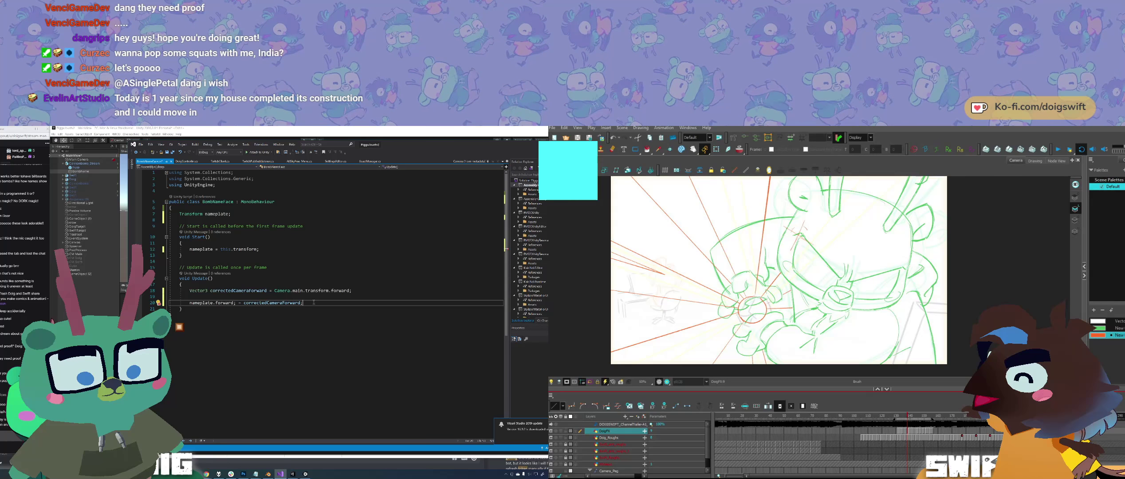
click(236, 302)
key(BackSpace)
click(336, 293)
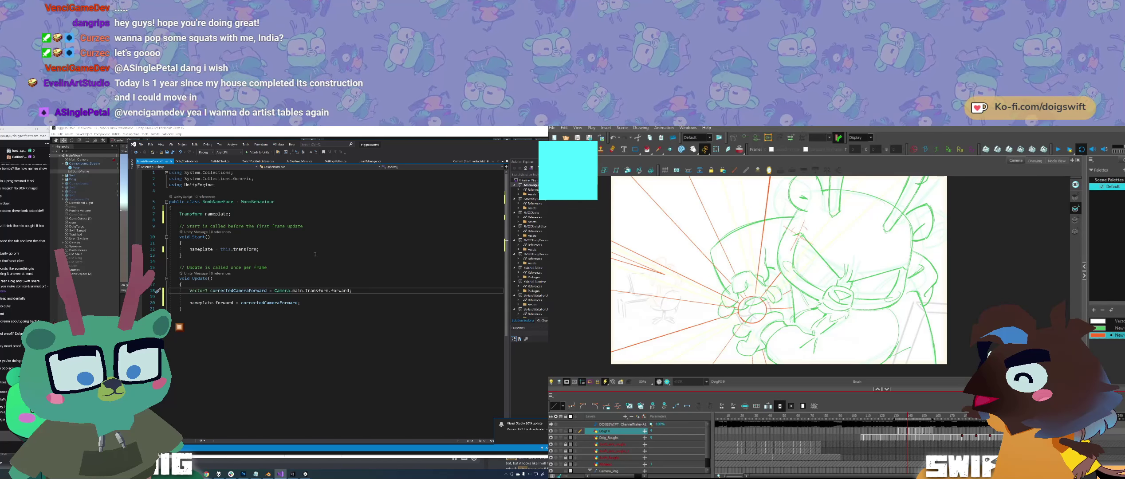
Step: Save the BombNameFace script, switch to Unity and enlarge the Game view beneath the Scene view
key(ctrl+s)
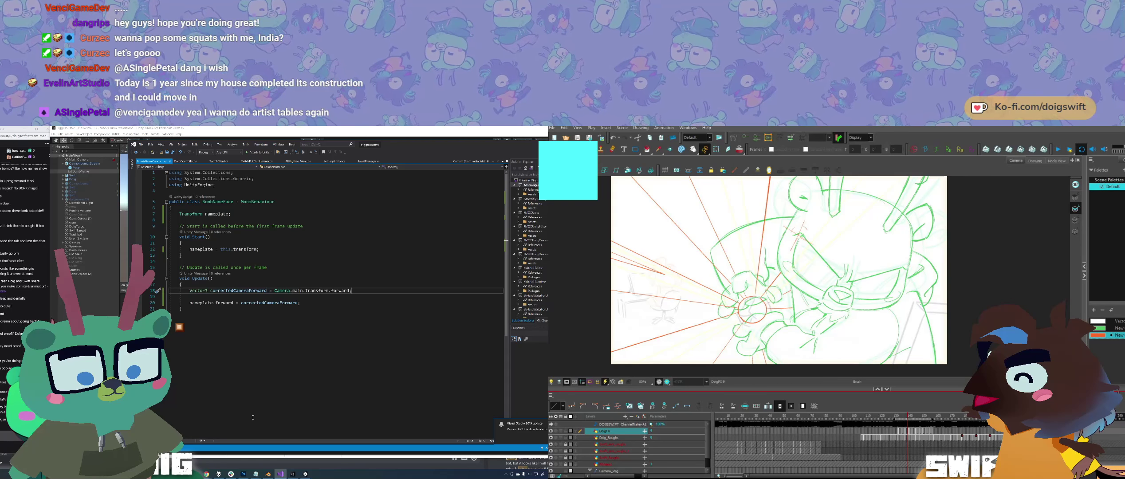
click(293, 474)
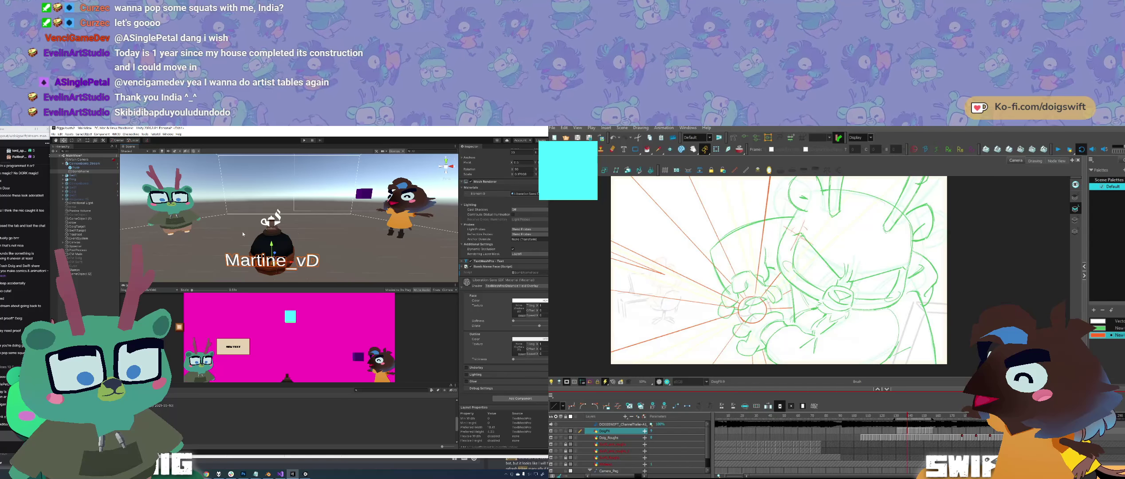
drag(316, 222, 272, 221)
scroll(280, 212, down, 4)
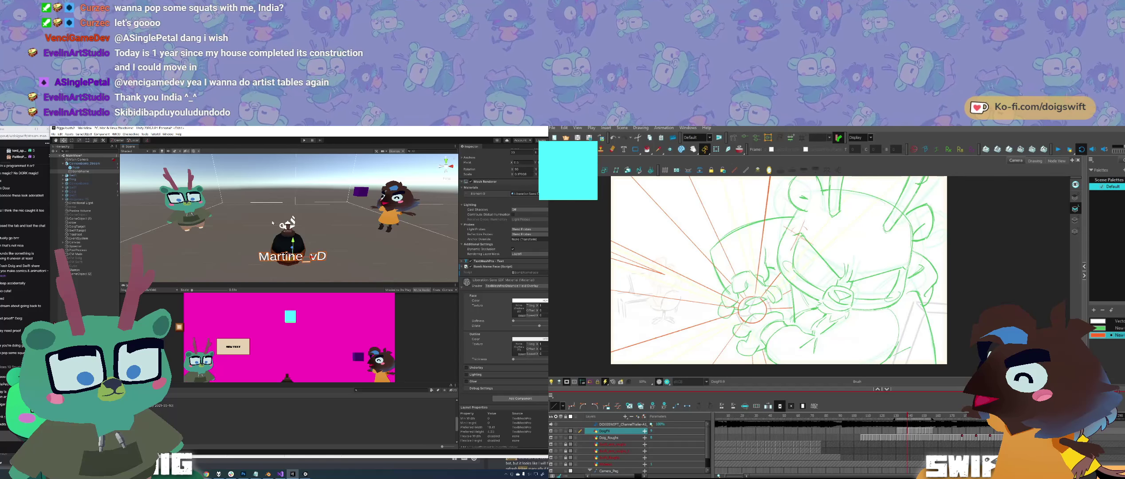
drag(272, 223, 311, 219)
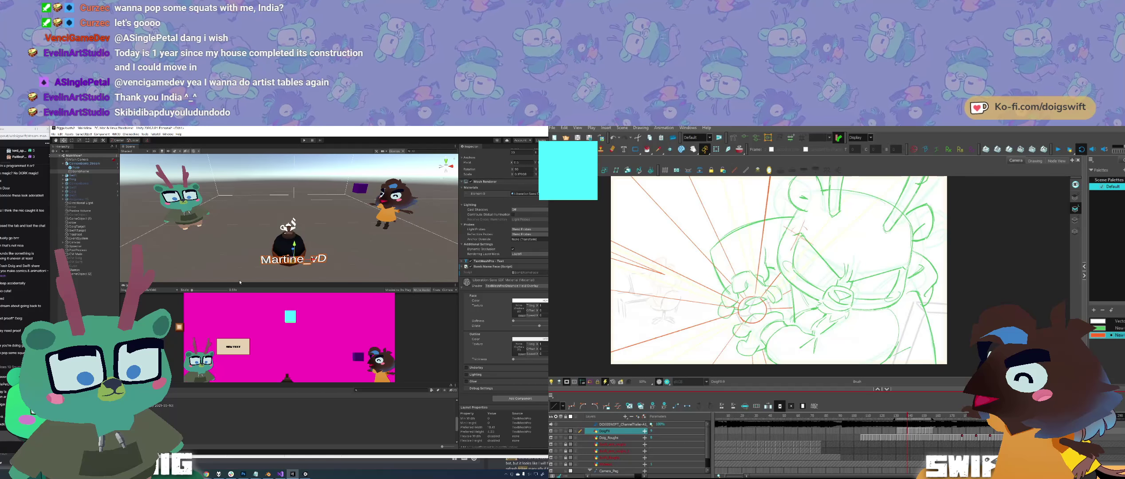
drag(240, 282, 239, 259)
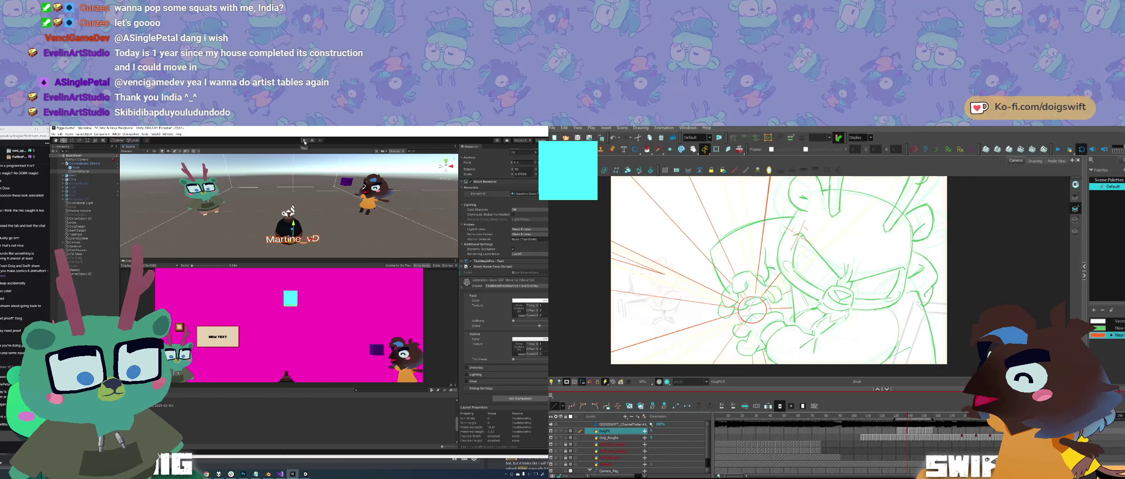
Step: Set the bomb's fuse length to 40 seconds and play-test its nameplate from different Scene view angles
click(85, 164)
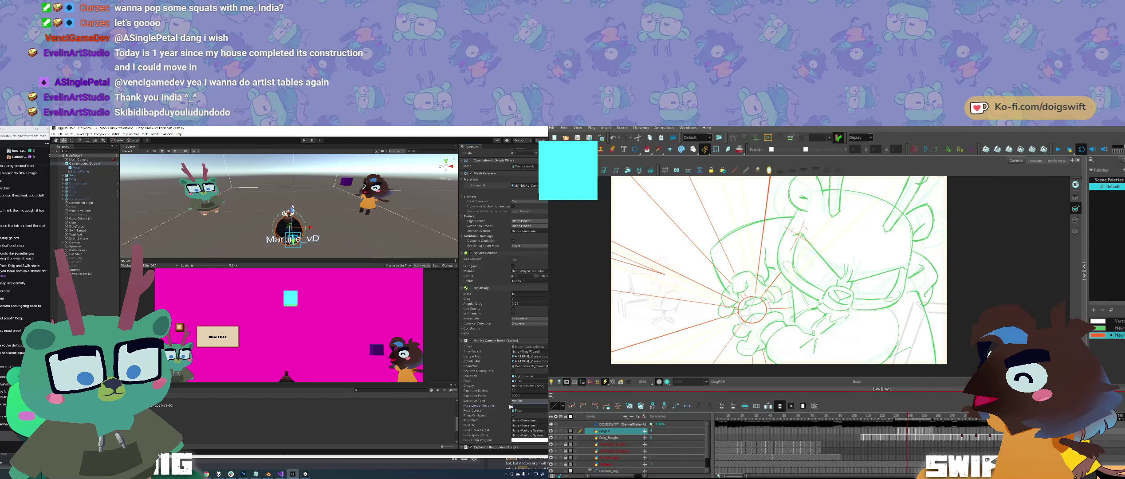
text(40)
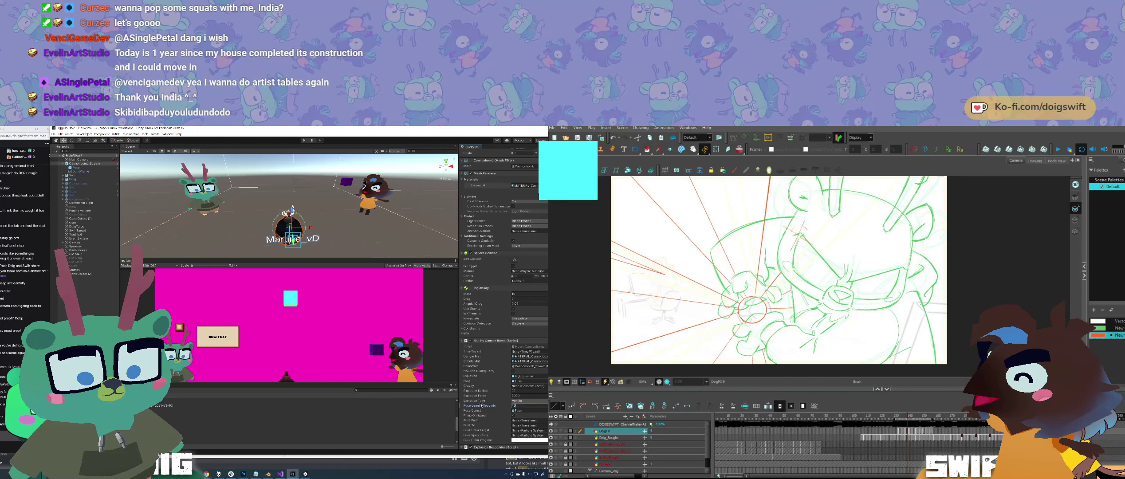
click(305, 141)
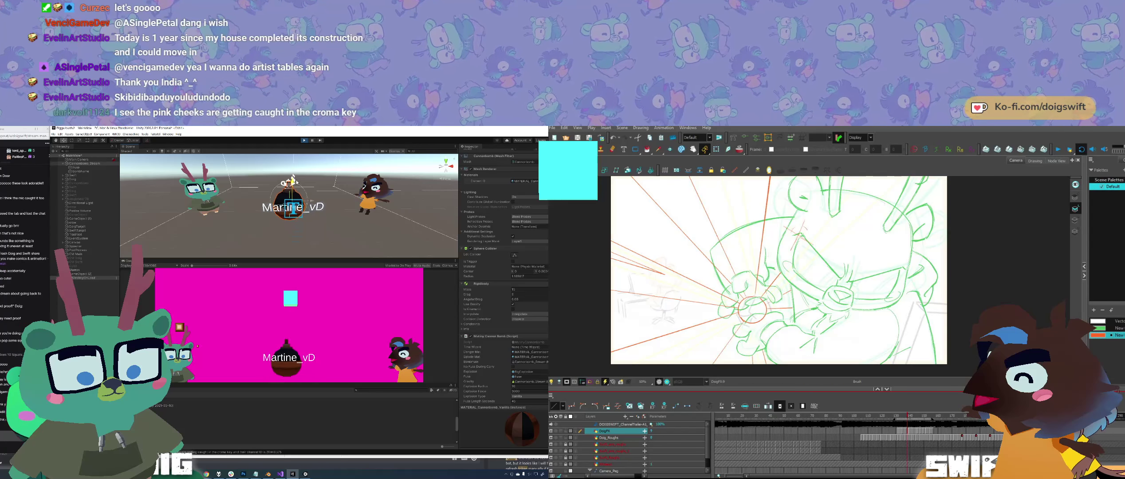
key(e)
drag(304, 224, 256, 218)
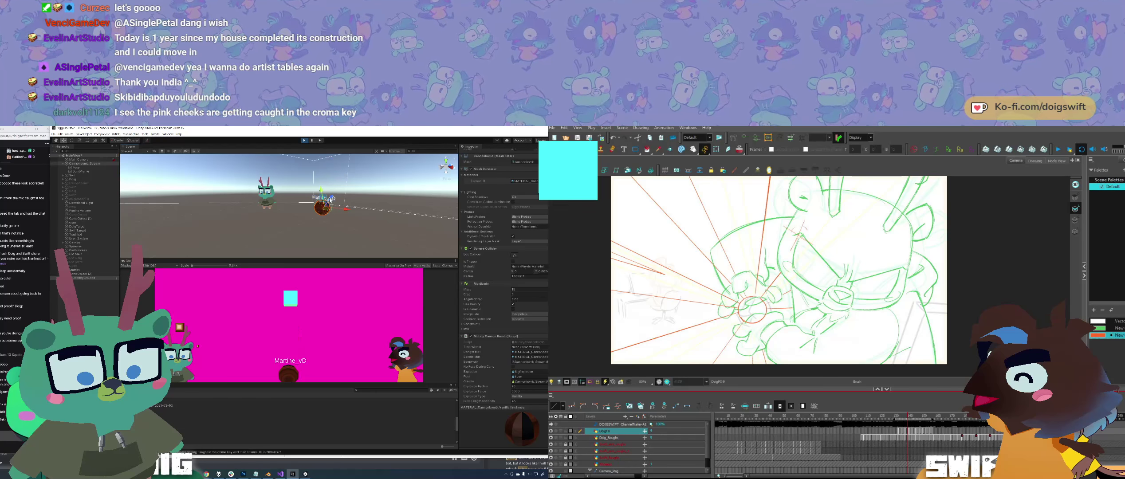
mouse_move(302, 206)
mouse_down()
mouse_move(328, 202)
mouse_move(270, 210)
mouse_move(321, 200)
mouse_up()
key(ctrl+p)
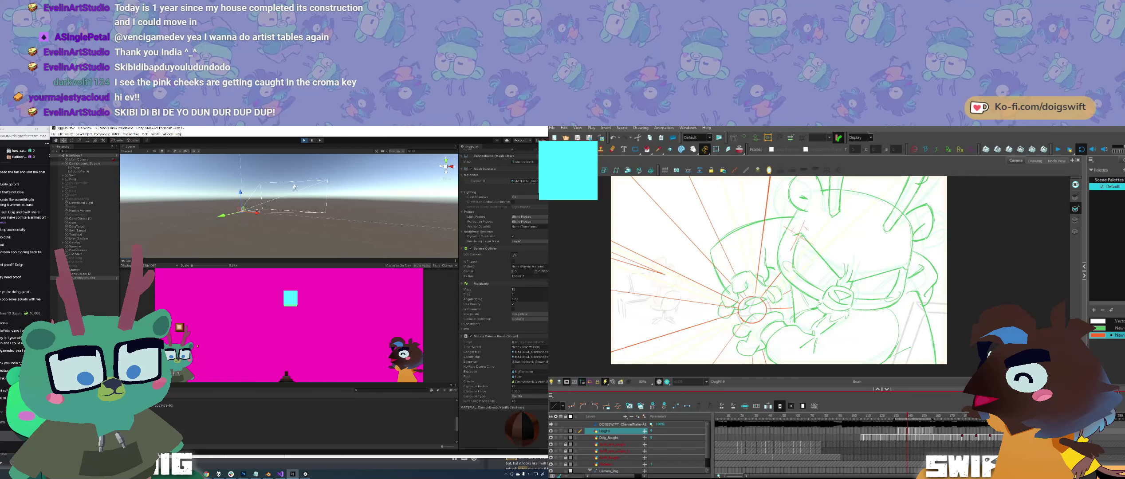
click(304, 140)
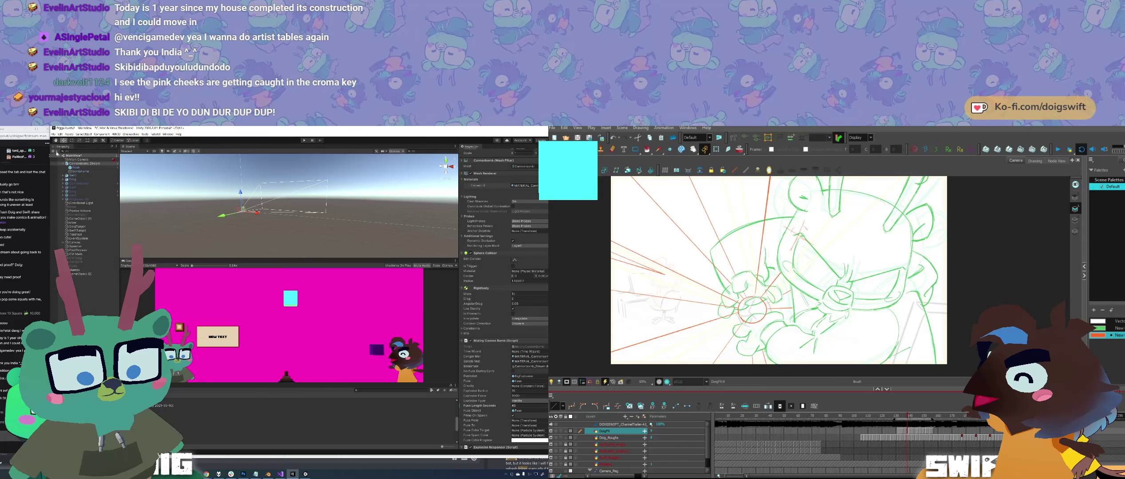
Step: Save the scene and deactivate the bomb object in it
click(53, 134)
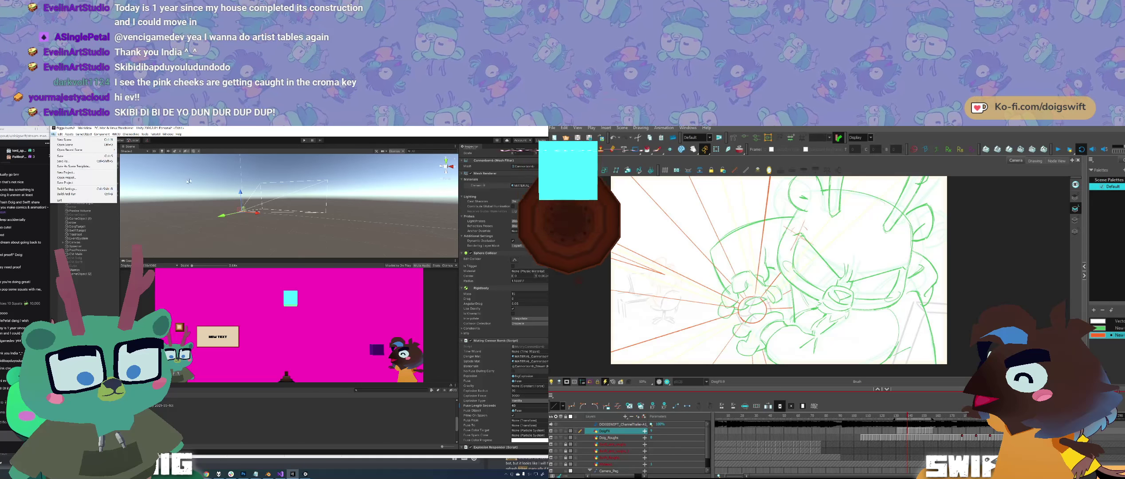
click(61, 156)
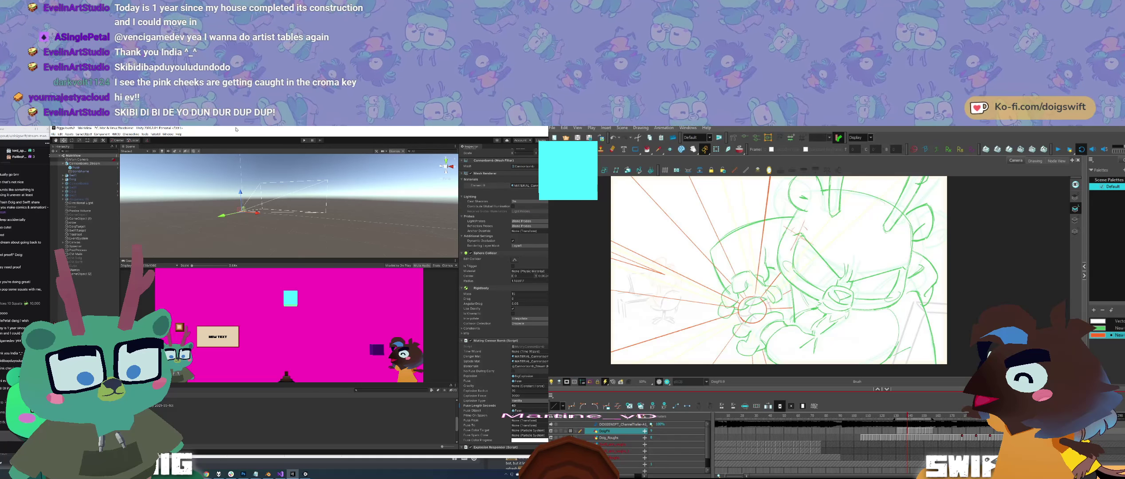
drag(230, 181, 272, 214)
key(f)
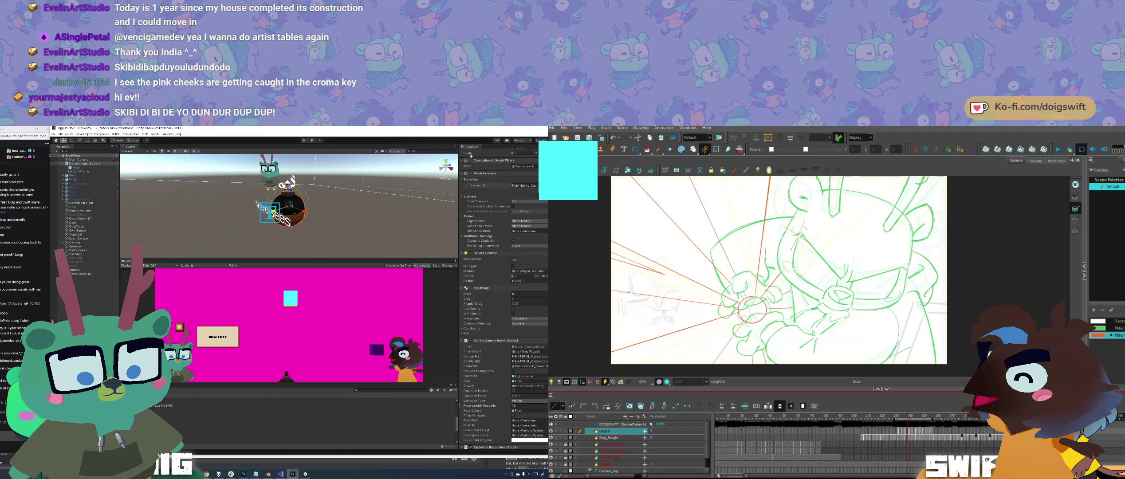
click(82, 163)
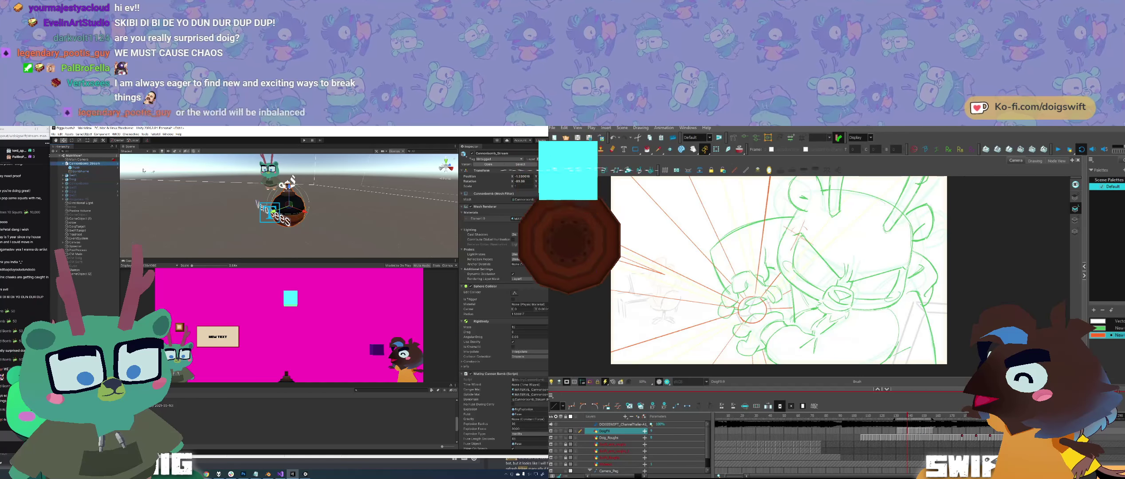
click(472, 153)
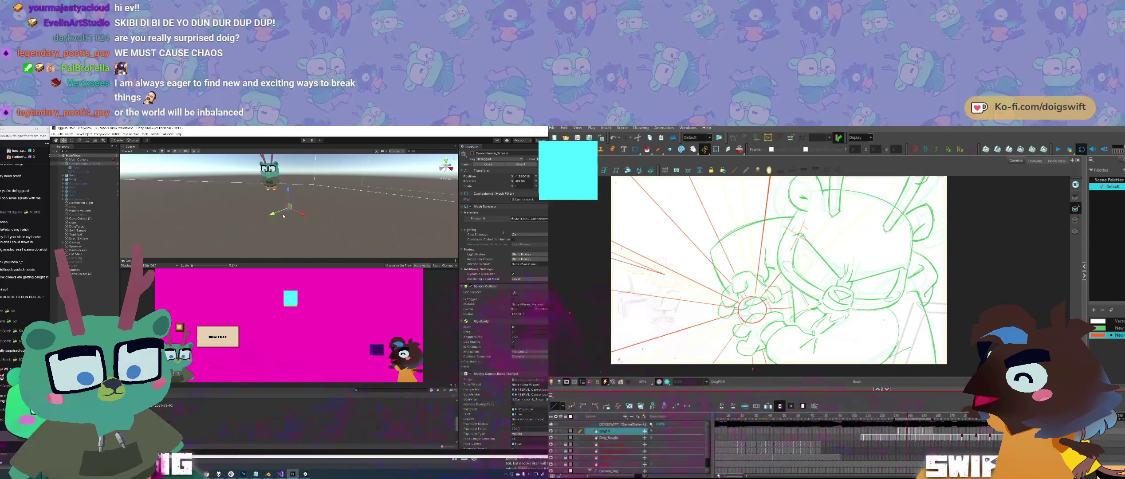
Step: Build and run the project, close the old overlay window and reposition the new one over the editor
click(54, 133)
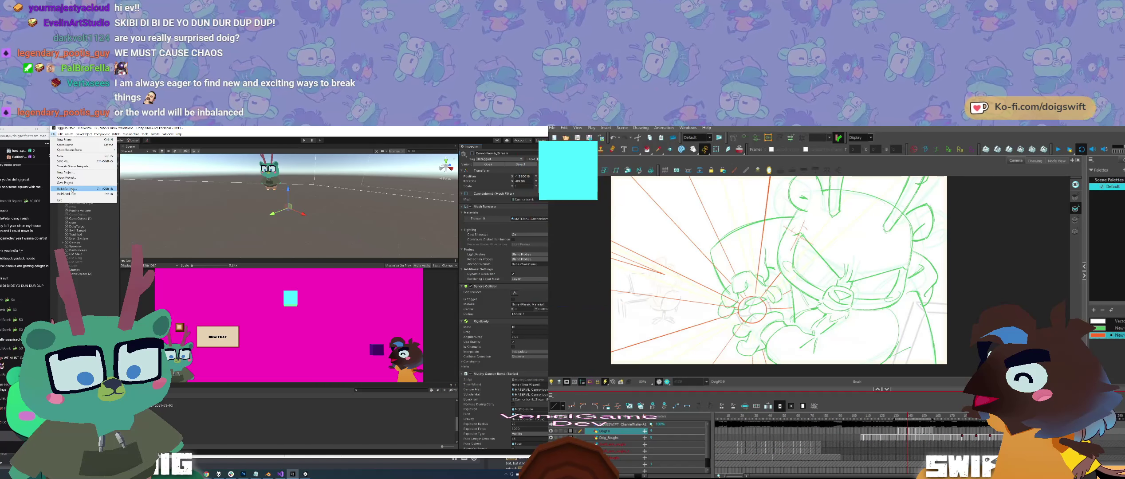
click(66, 194)
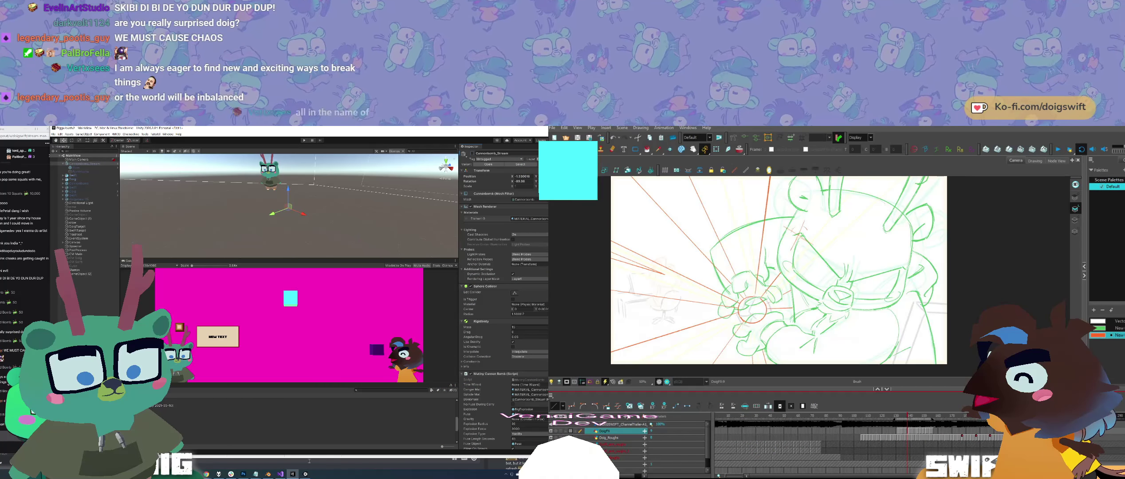
click(305, 474)
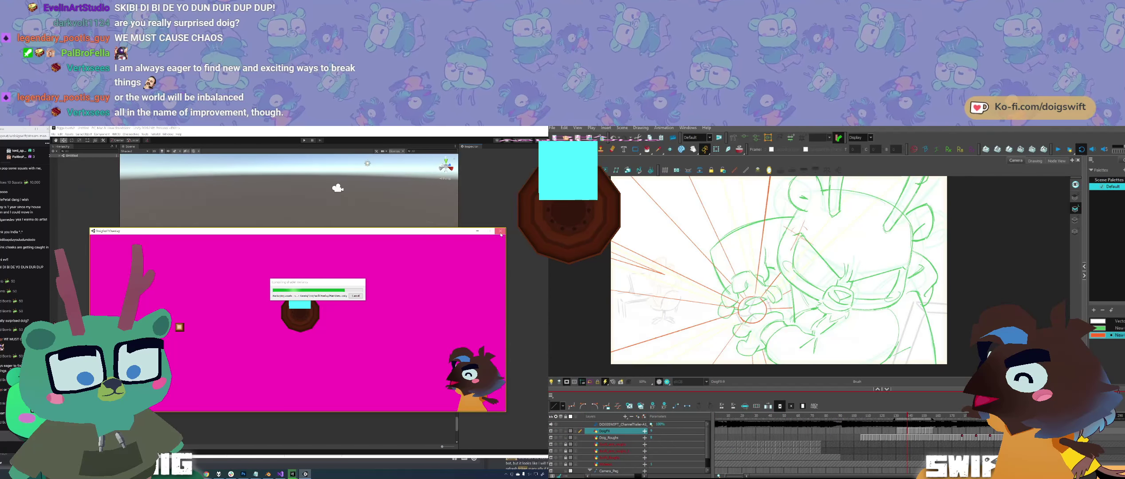
click(500, 232)
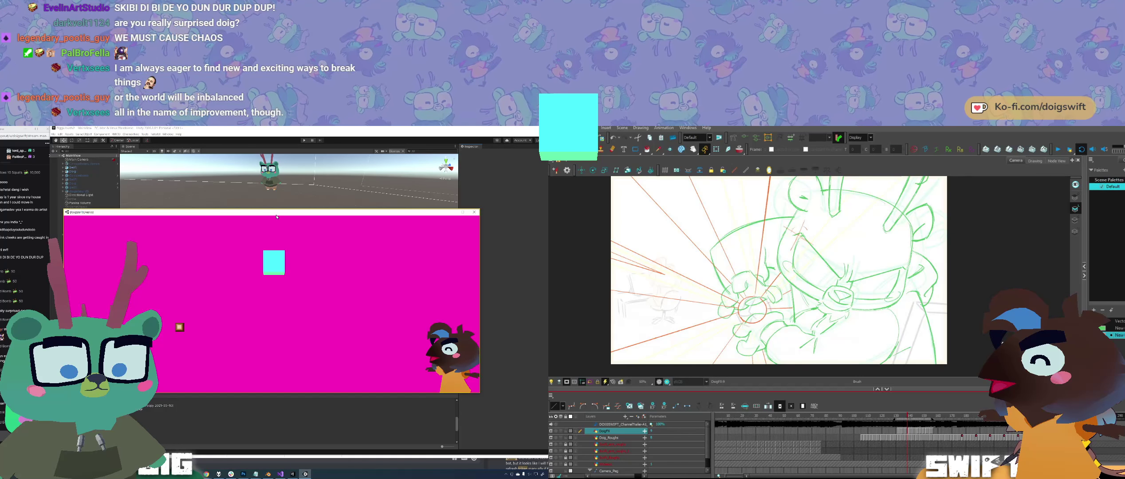
drag(276, 217, 323, 216)
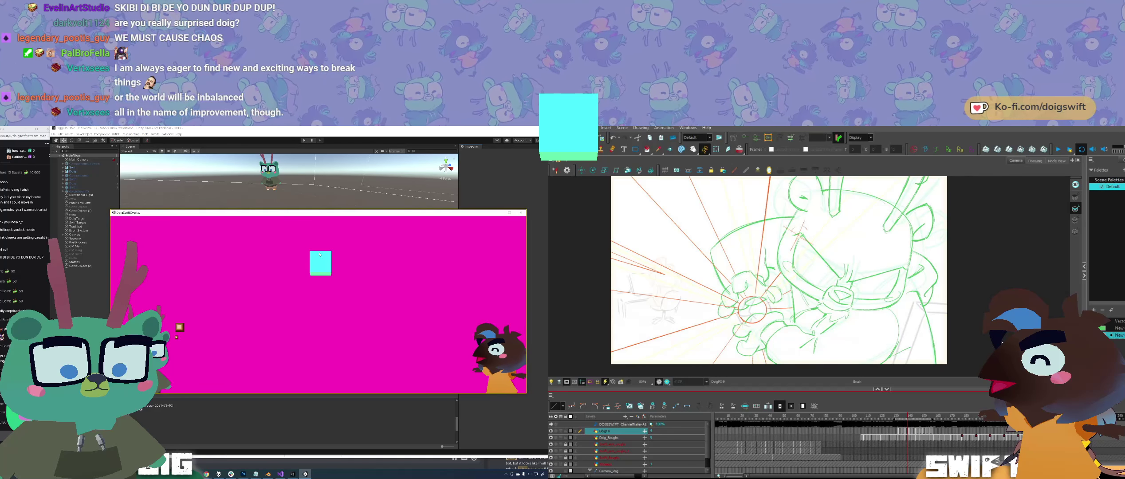
Step: Check the stream preview in OBS Studio and watch the named bombs in the running overlay while shifting its window around
key(alt+Tab)
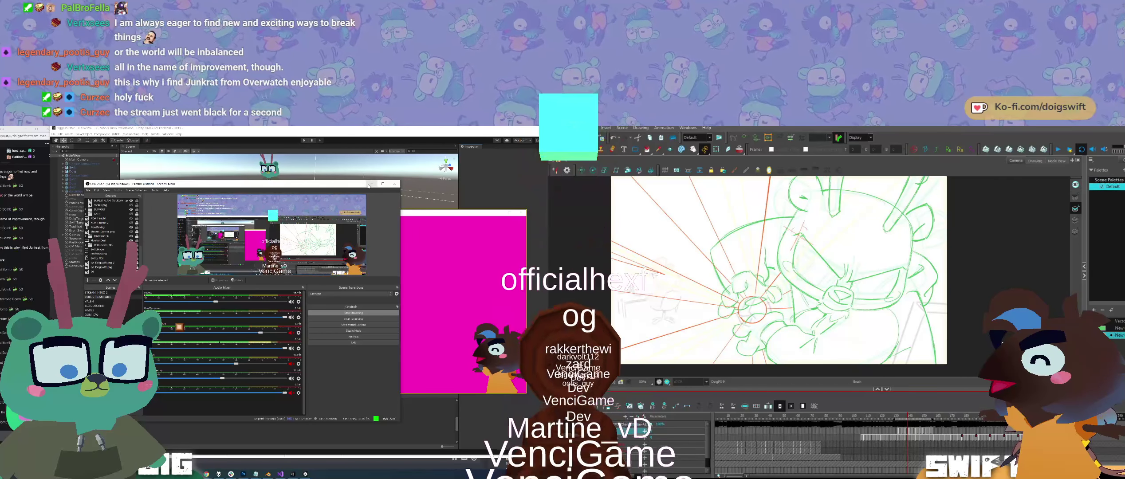
click(394, 184)
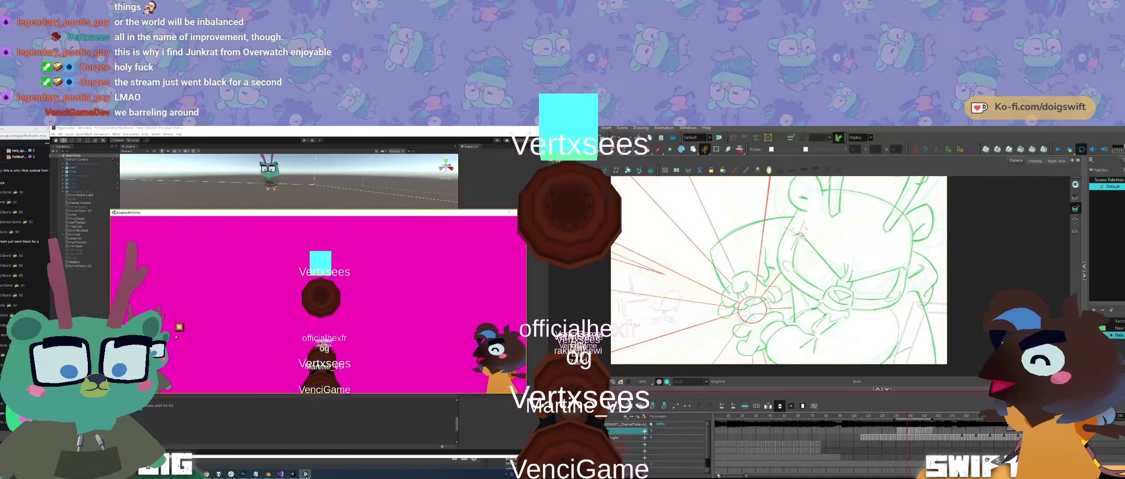
drag(397, 215, 371, 222)
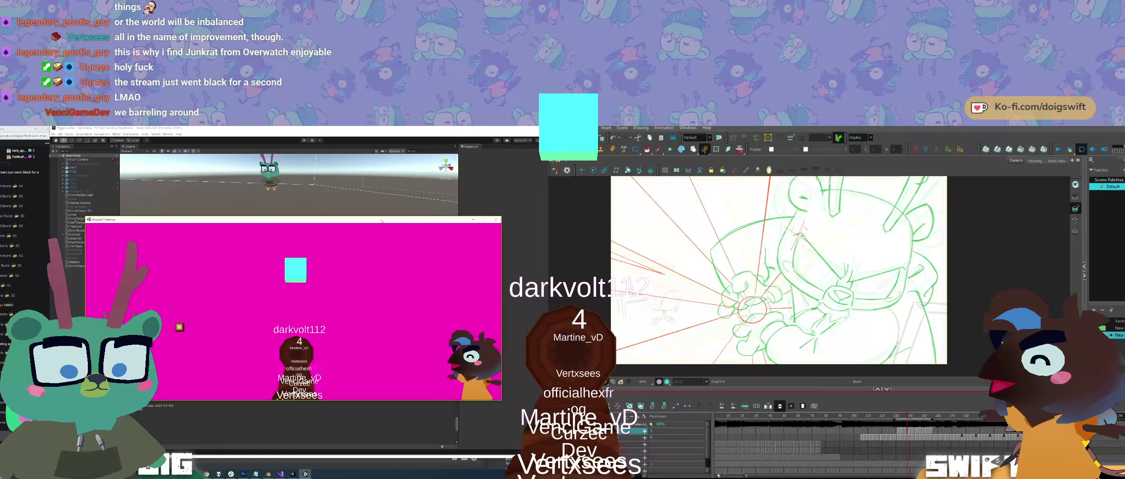
drag(370, 221, 379, 231)
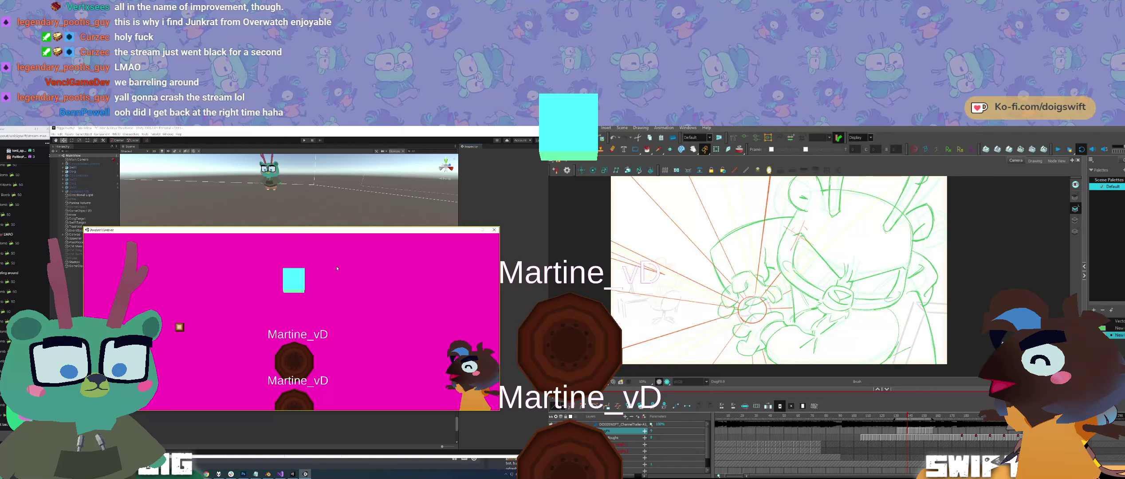
drag(306, 233, 332, 257)
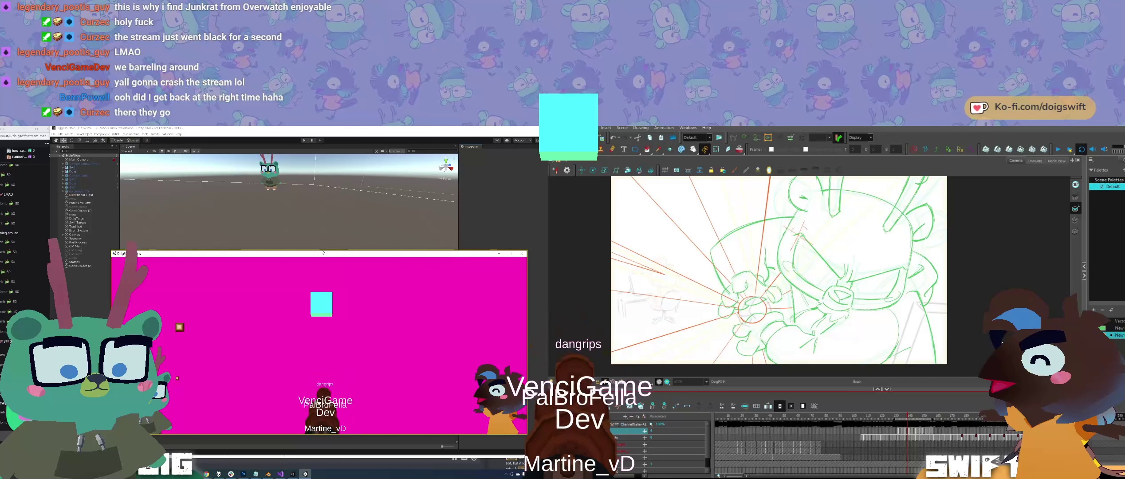
drag(323, 254, 303, 237)
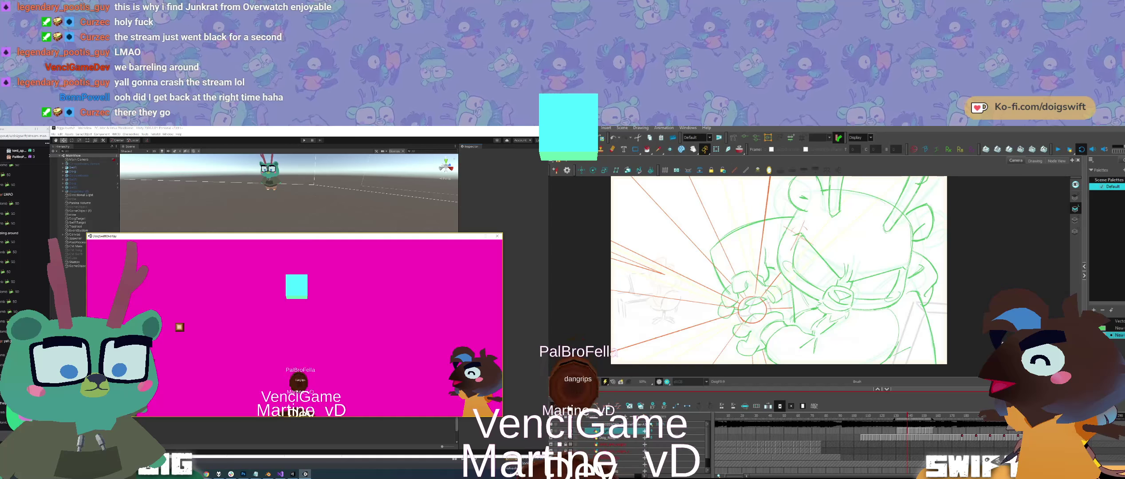
Step: Minimise the running overlay window, restore it and place it lower over the Unity editor
click(474, 236)
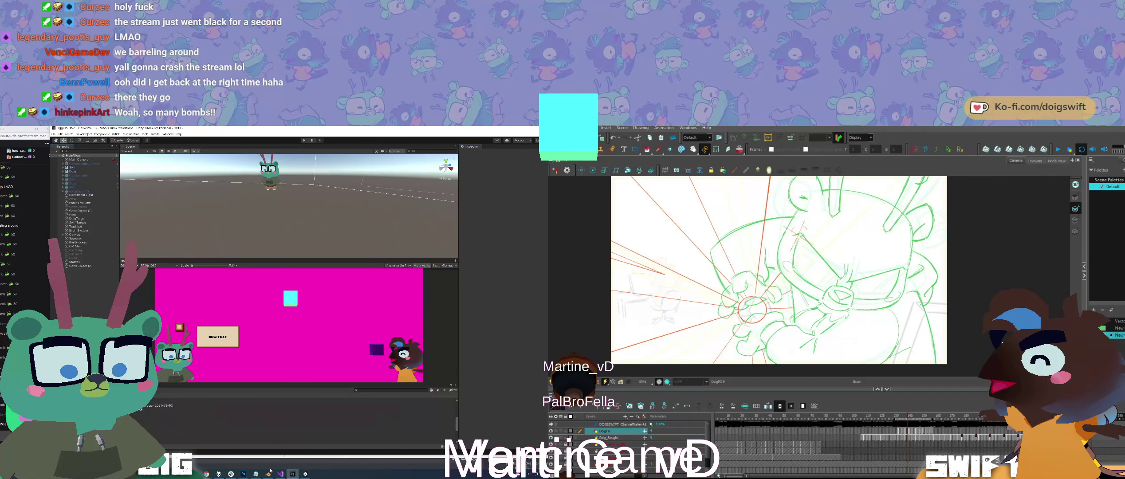
click(290, 476)
click(290, 476)
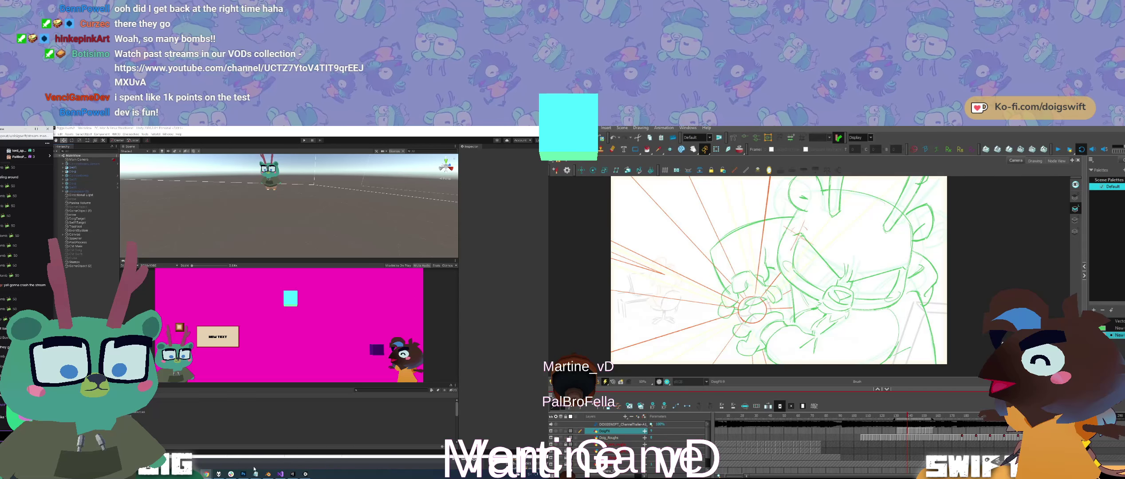
click(305, 475)
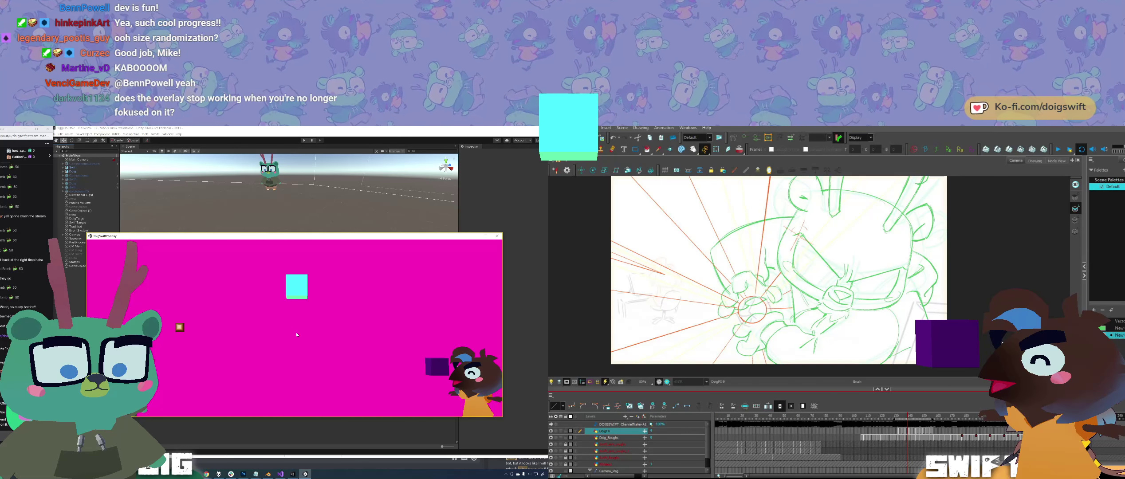
drag(288, 239, 291, 263)
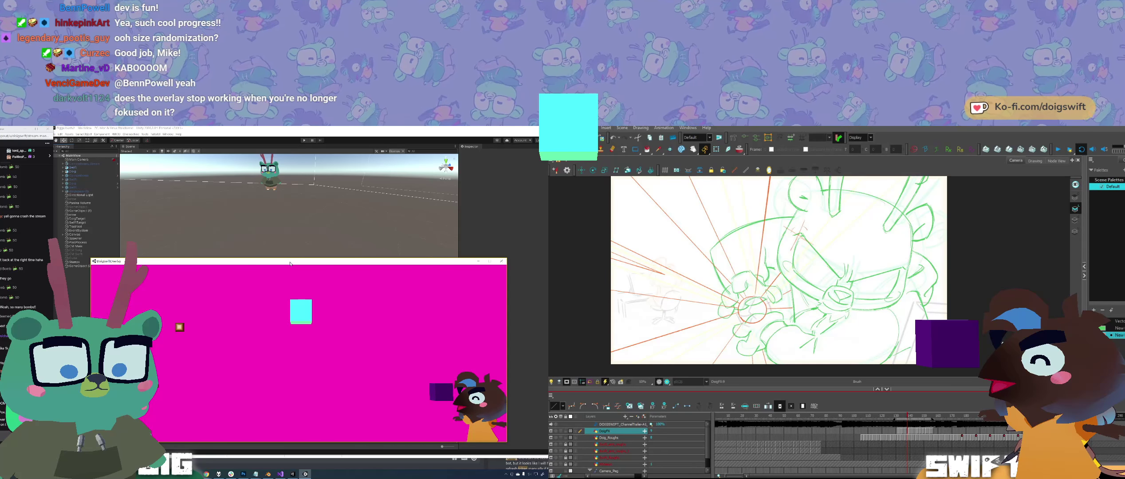
Step: Minimise the overlay to look at the OBS Studio preview, and restore the overlay window higher over the editor
click(479, 262)
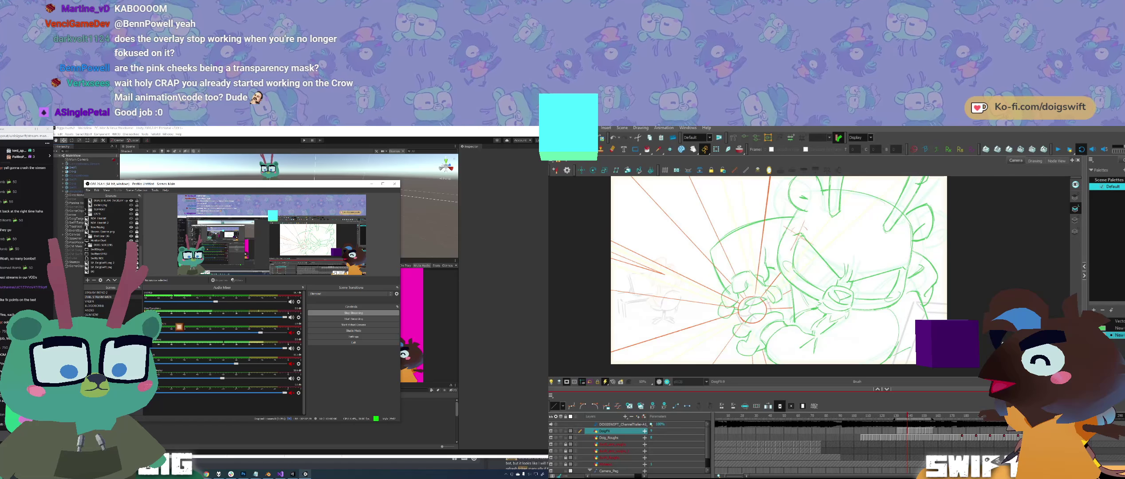
mouse_move(306, 475)
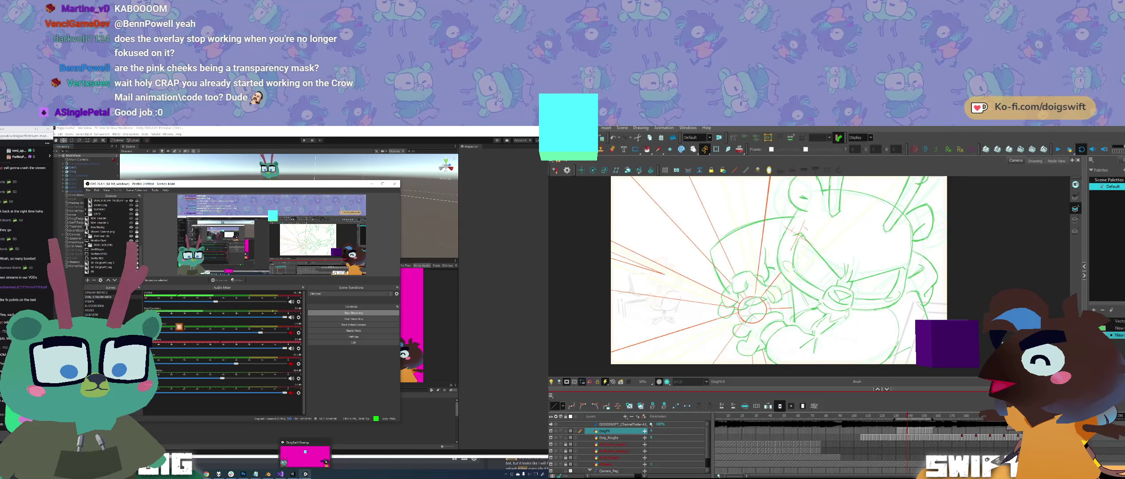
click(305, 475)
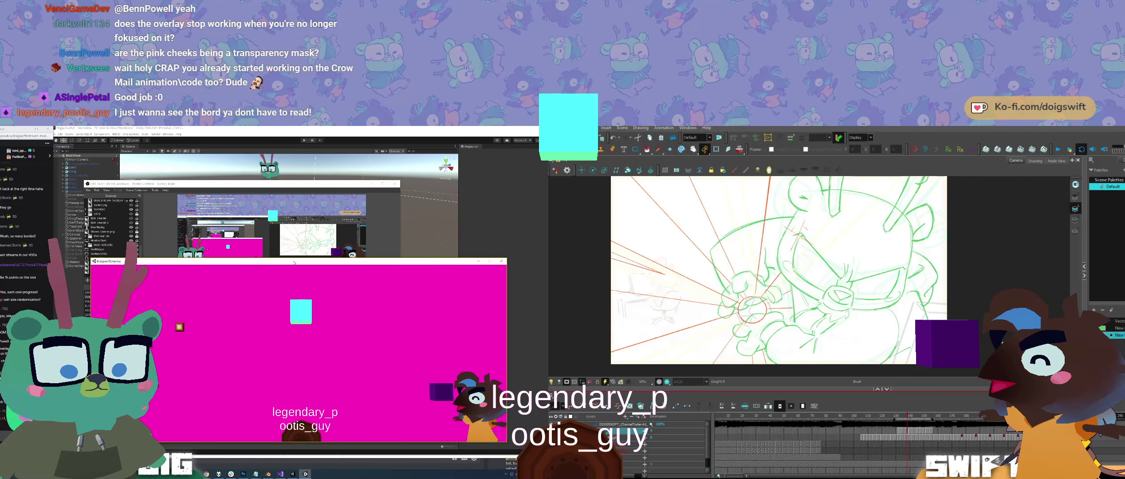
drag(294, 262, 322, 224)
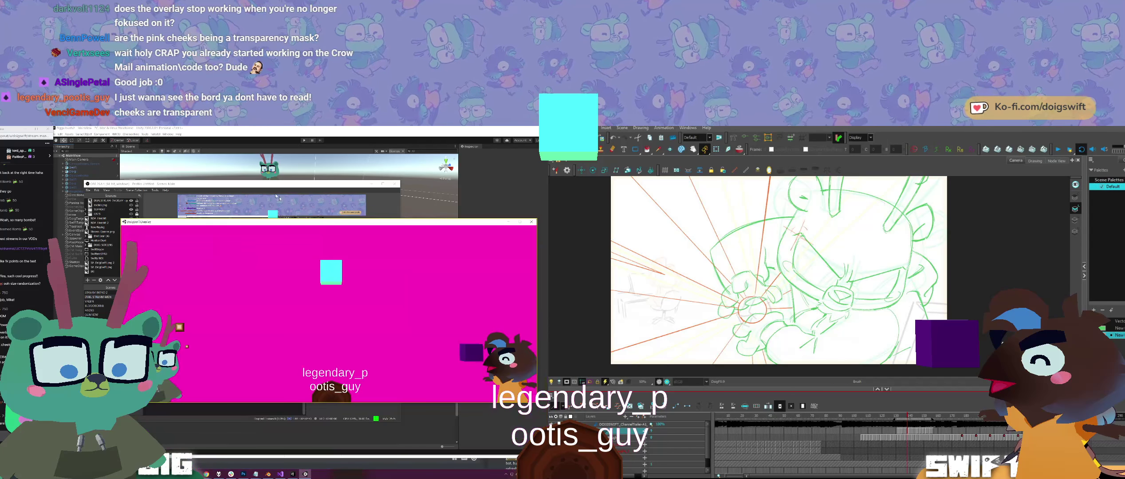
Step: Bring OBS Studio in front of the Unity editor and shift its window around while watching the bombs in the stream preview
click(261, 186)
drag(261, 185, 351, 191)
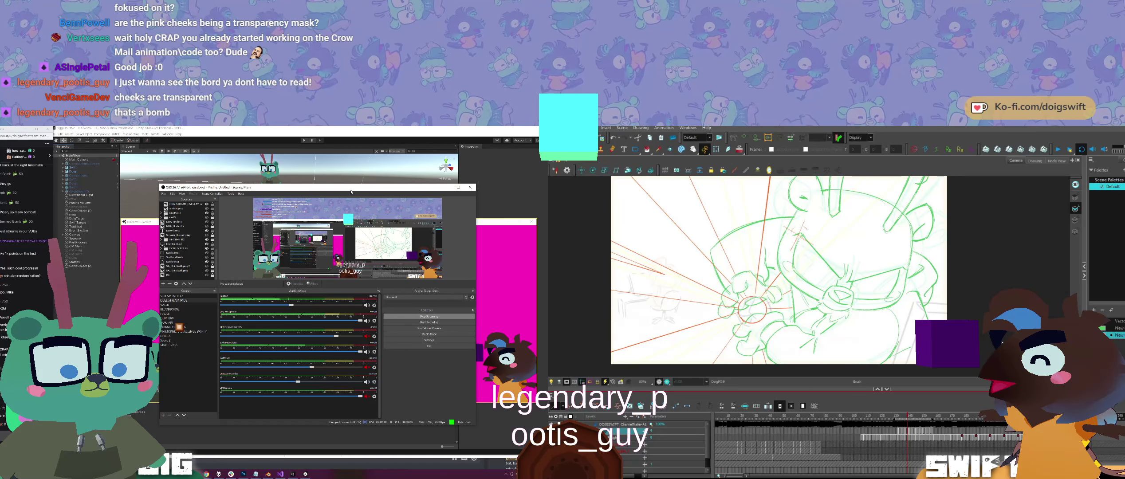
click(325, 129)
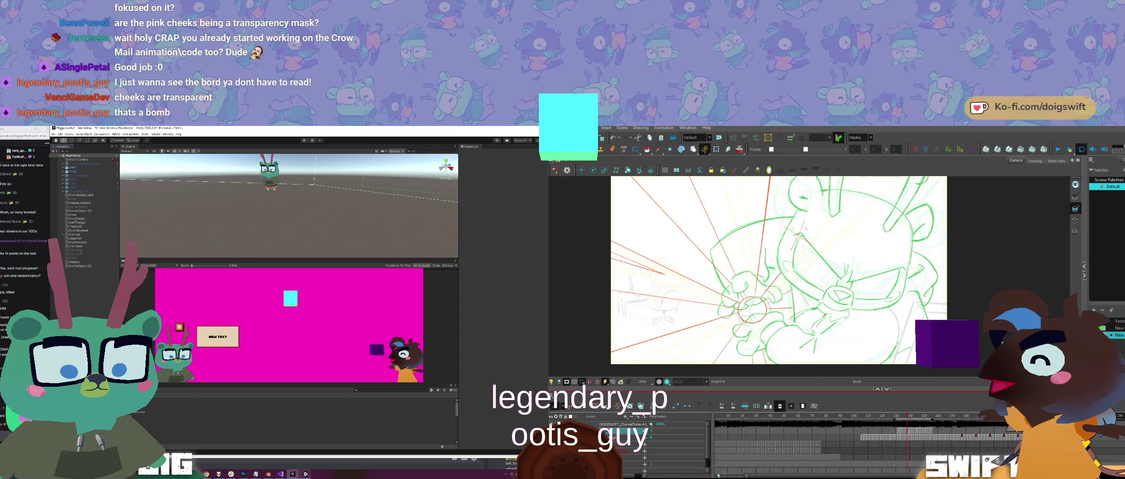
mouse_move(305, 475)
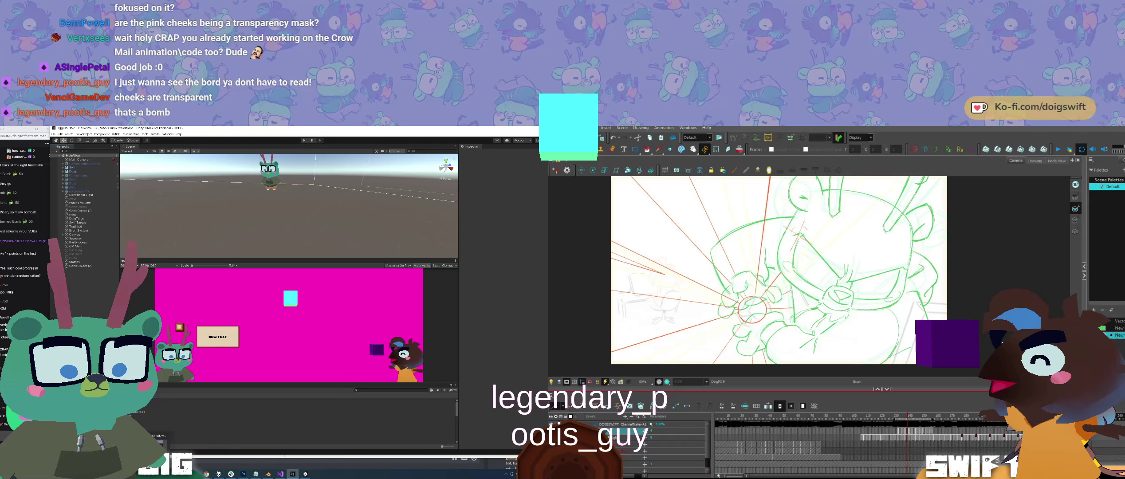
click(145, 474)
drag(333, 190, 304, 189)
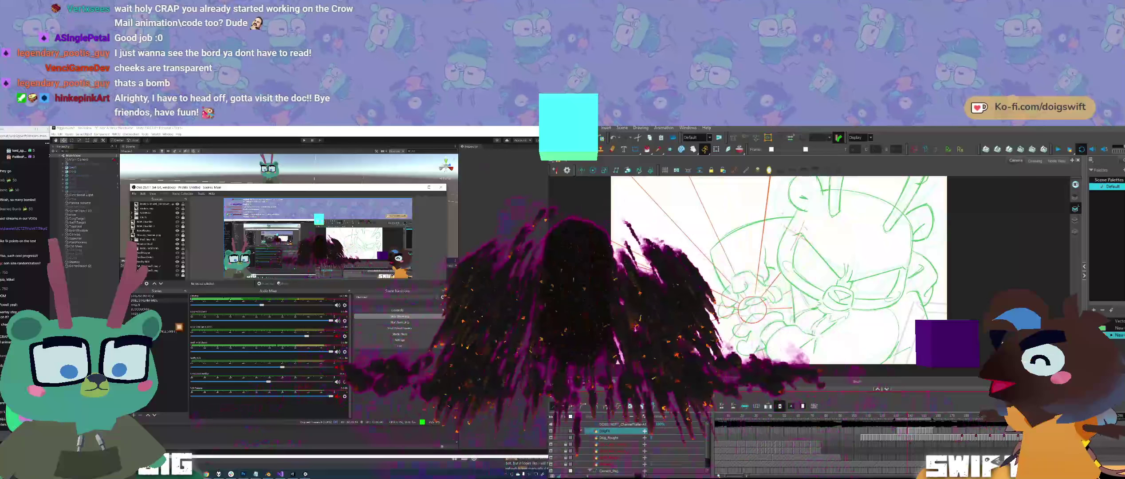
drag(303, 188, 290, 194)
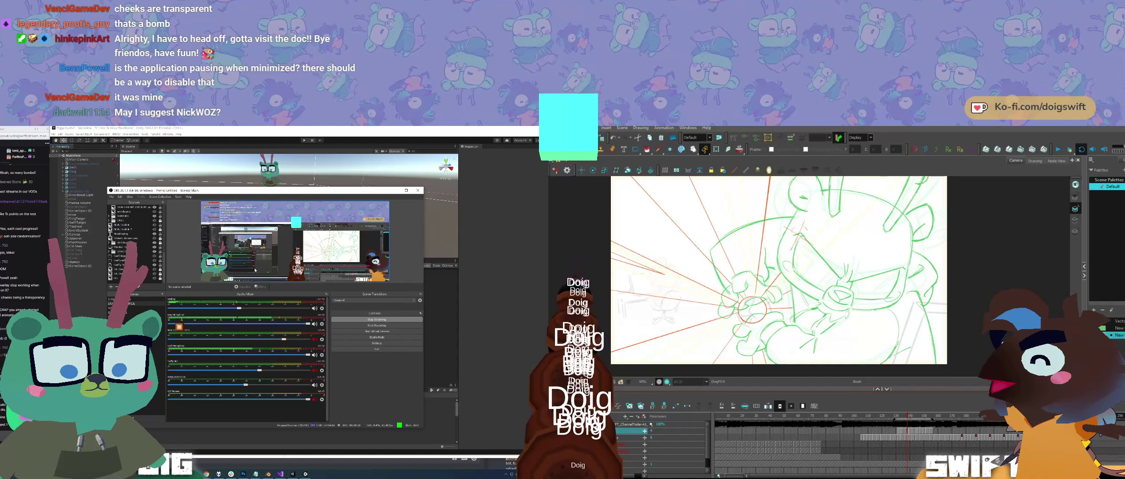
drag(262, 194, 305, 180)
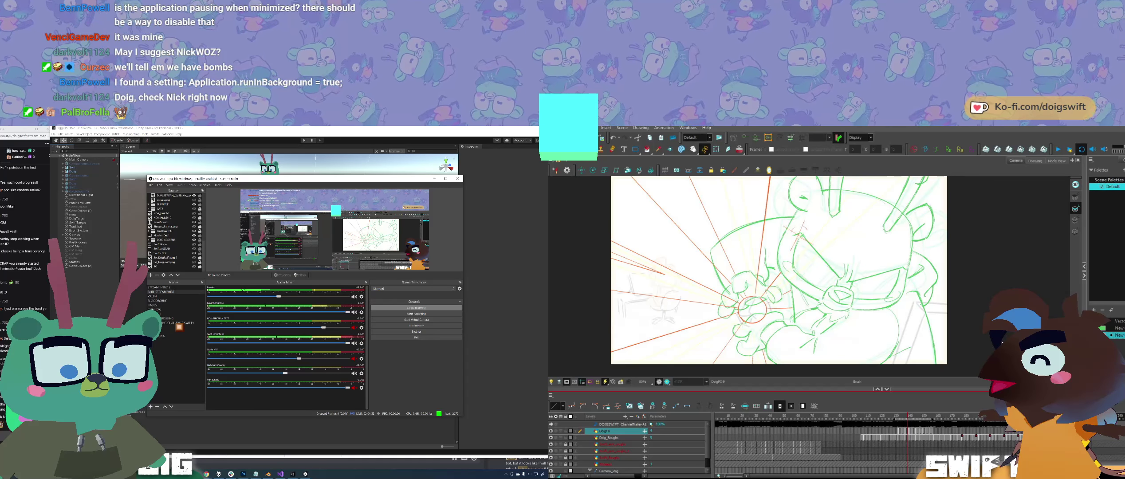
Step: Switch to the Chrome window, open Twitch's Following page in a new tab and reposition the browser over the Unity editor
click(206, 473)
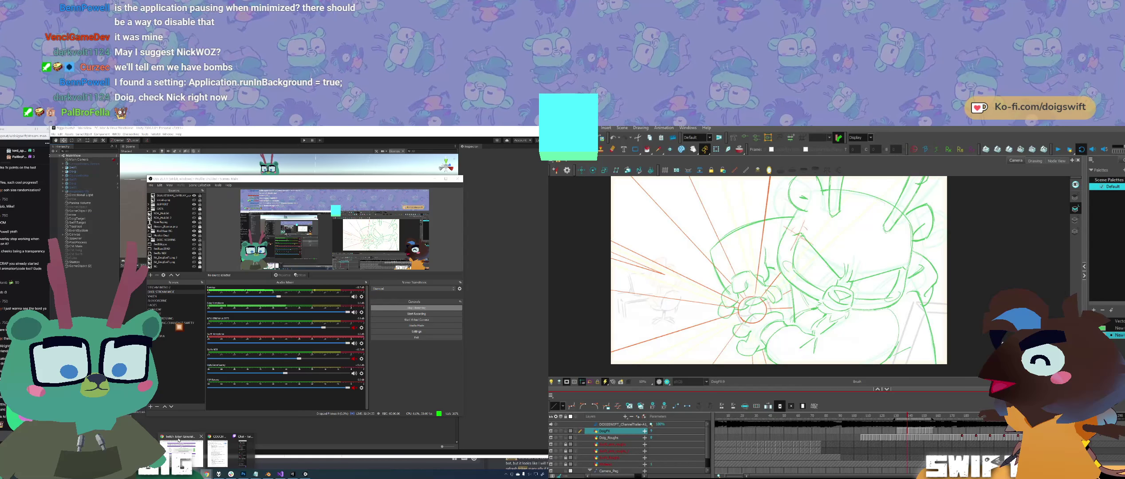
click(178, 440)
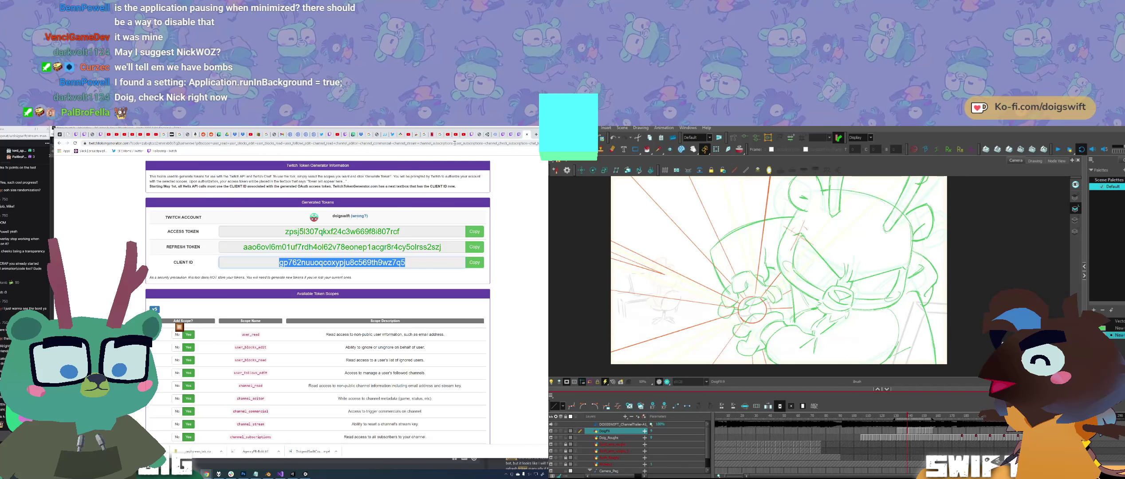
drag(545, 134, 505, 170)
click(346, 447)
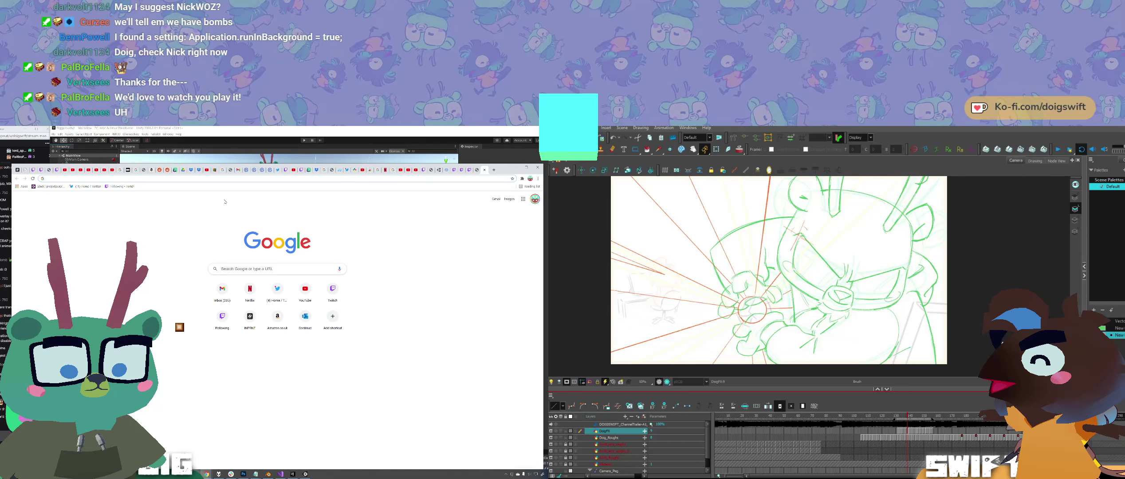
text(twitch)
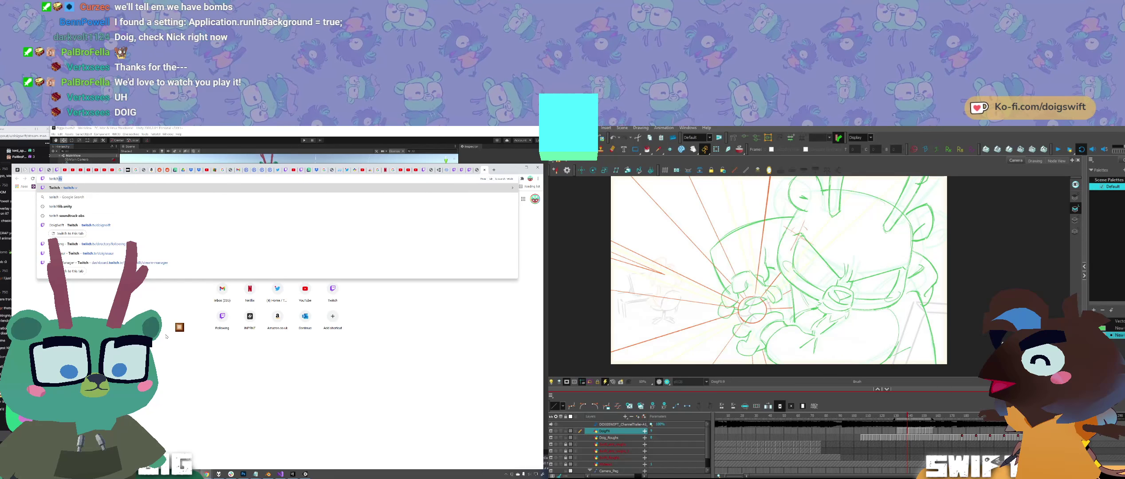
key(Return)
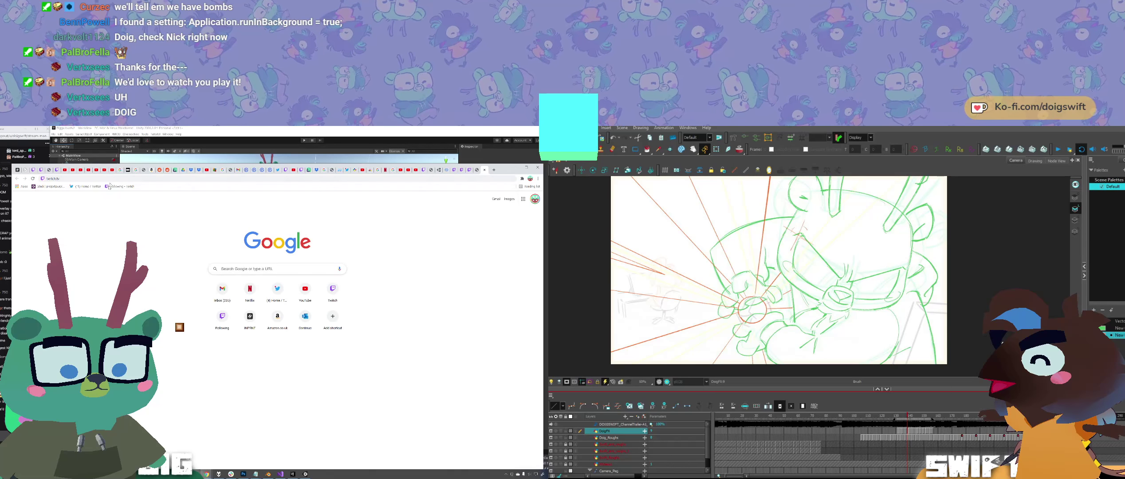
click(120, 186)
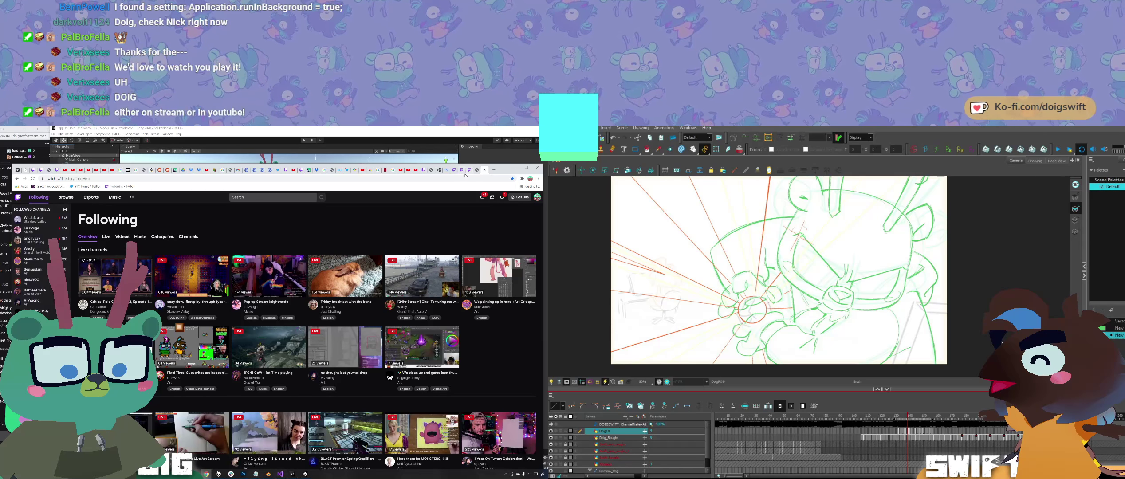
drag(498, 174, 569, 157)
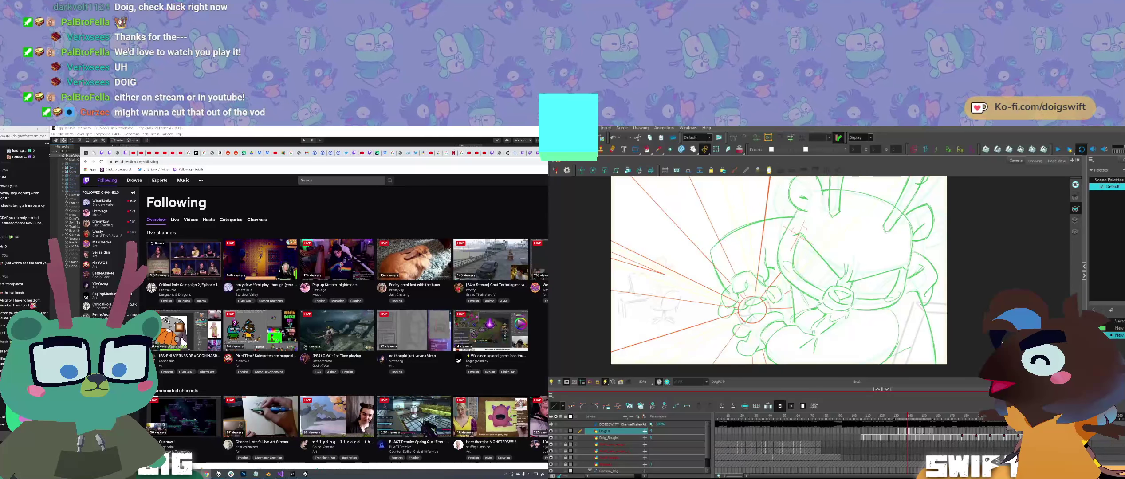
drag(569, 157, 499, 156)
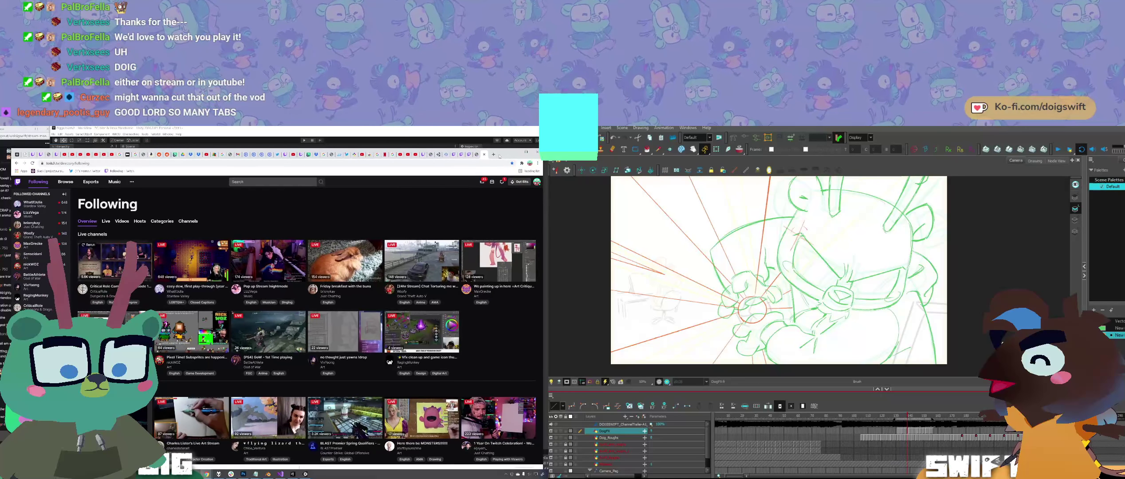
Step: Open nickWOZ's live stream from the followed channels and post "OMFG" in its chat
click(194, 339)
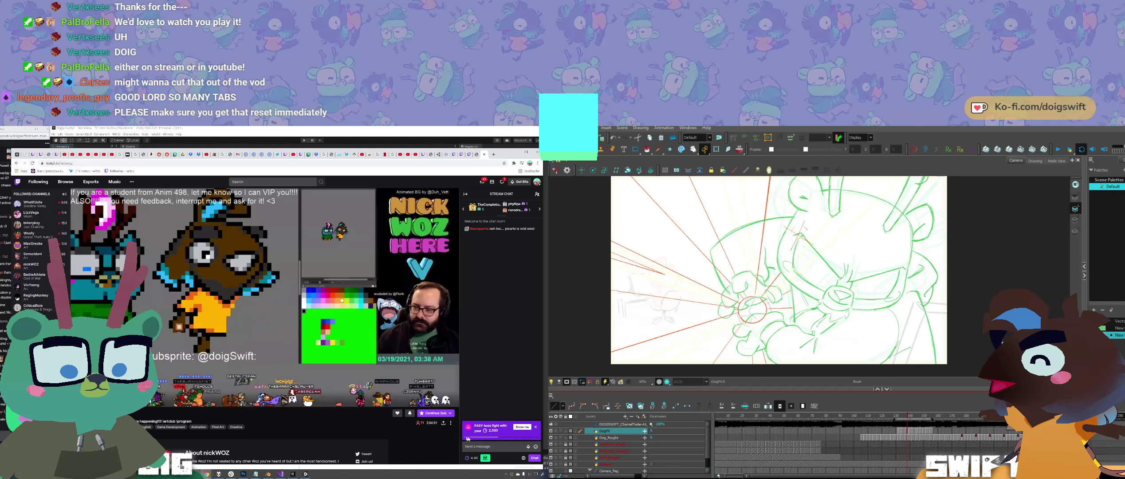
click(482, 446)
text(OMG)
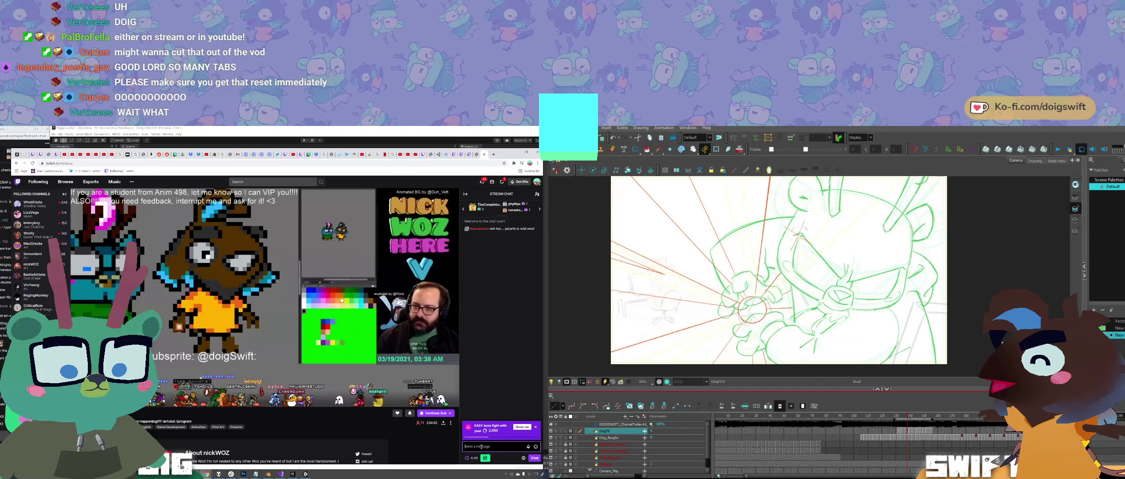
text(G)
key(Return)
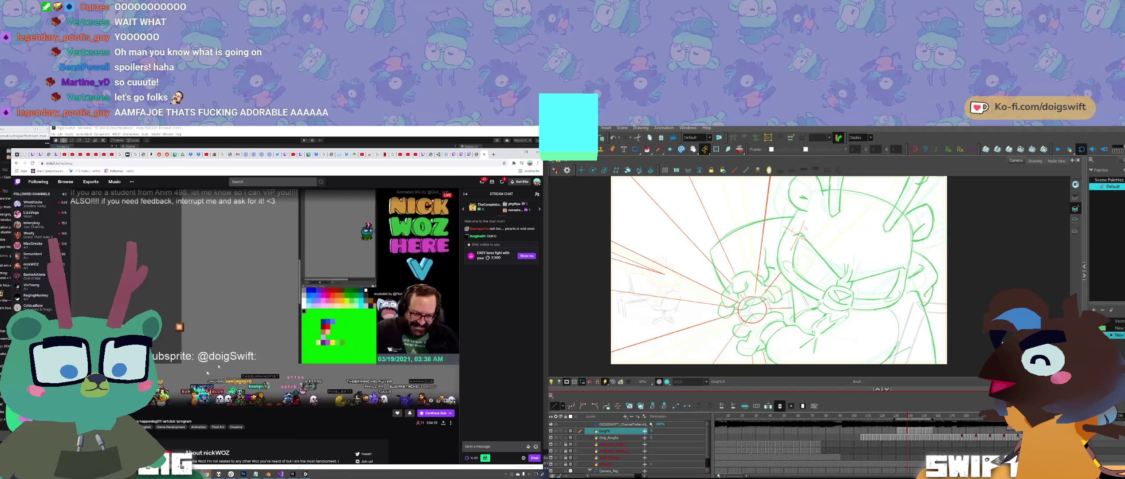
Step: Maximise the browser window and send "not always,sometimes open" in the nickWOZ stream chat
double_click(499, 156)
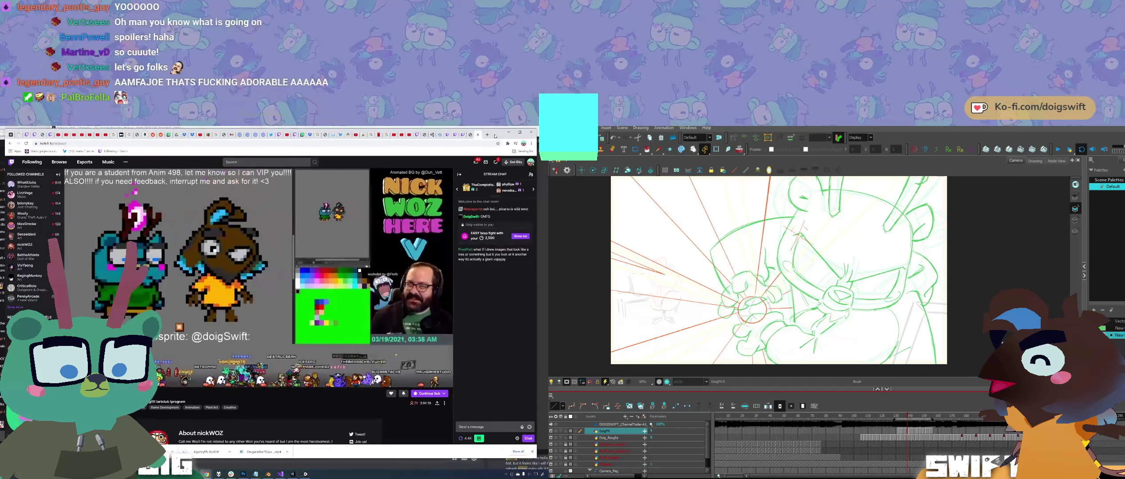
click(476, 428)
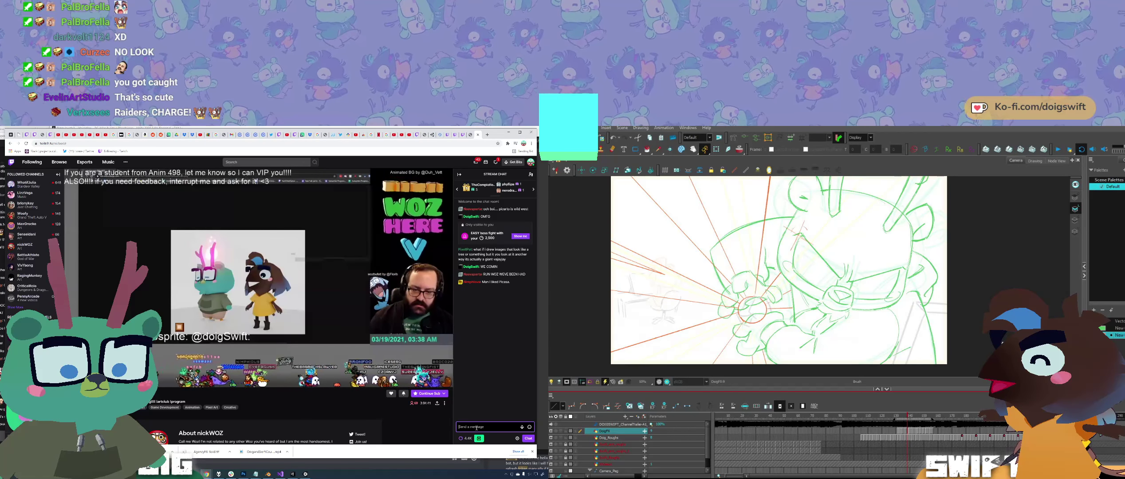
text(no)
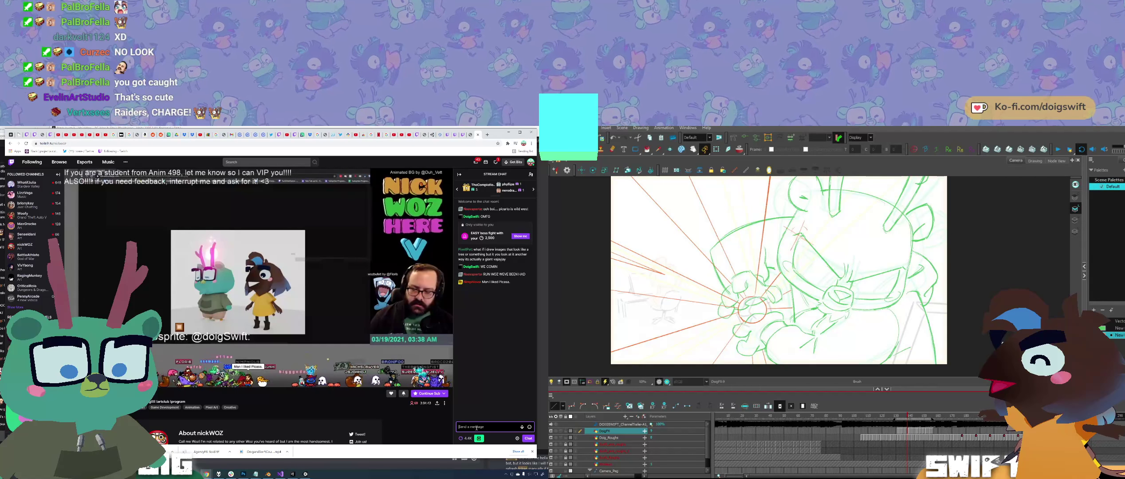
text(t always)
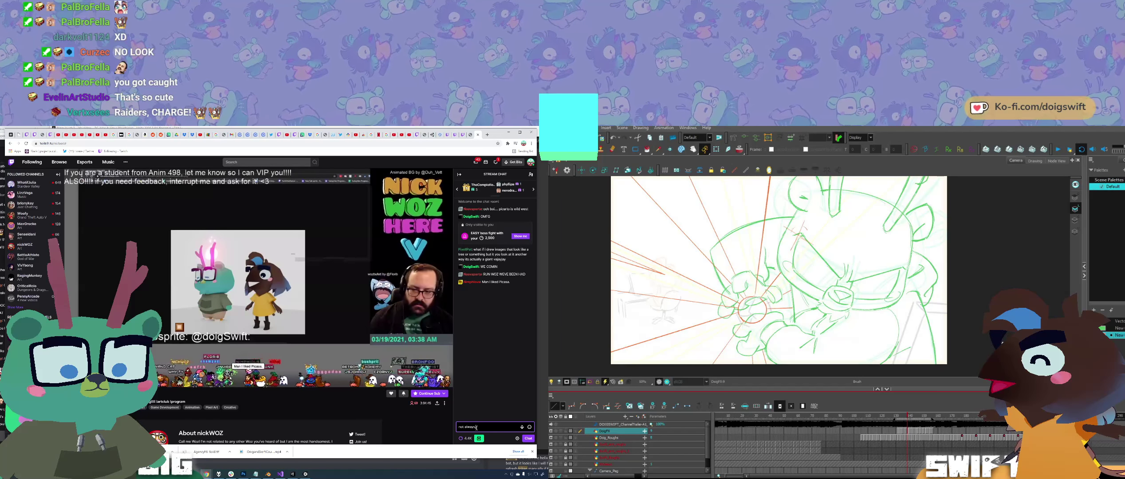
text(,sometimes open)
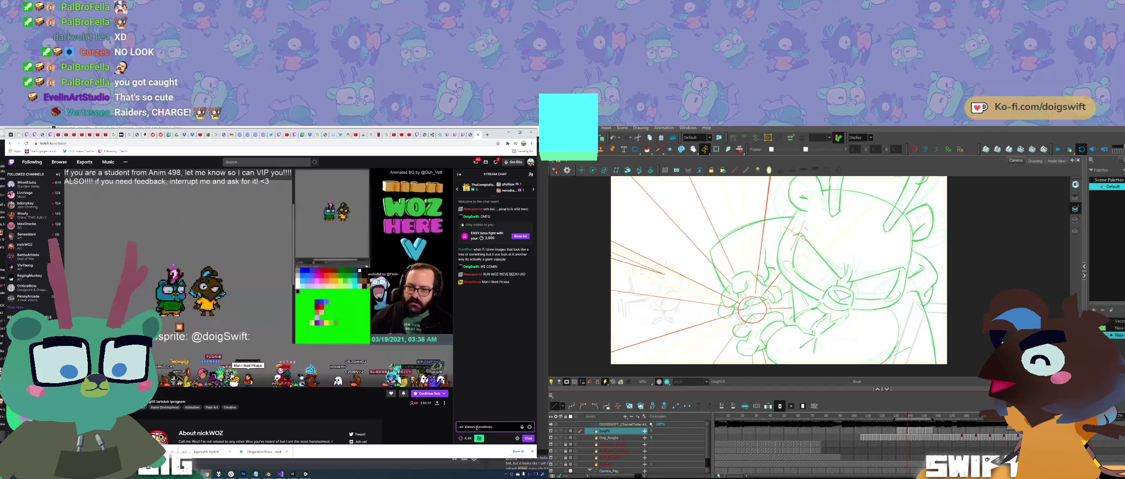
key(Return)
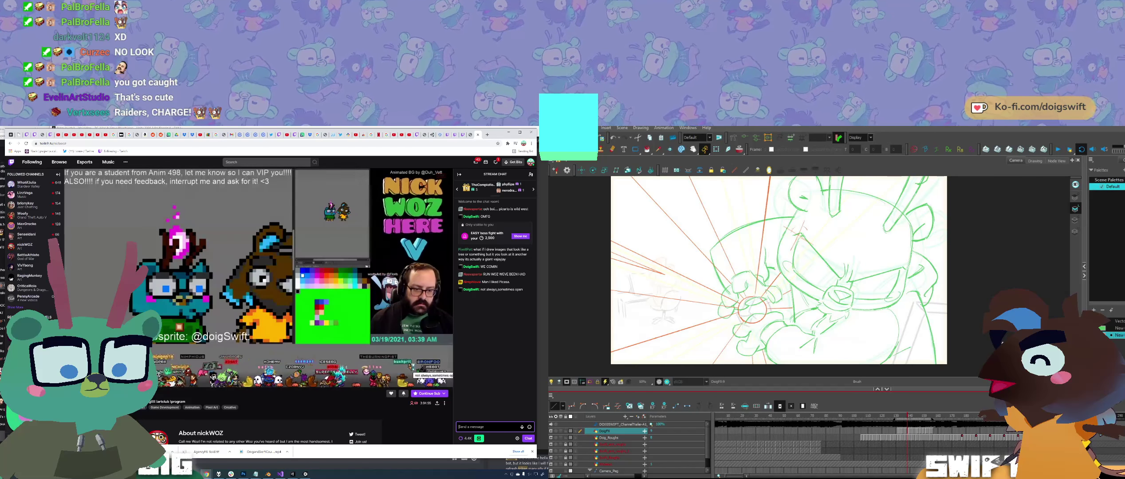
Step: Narrow the browser window, set up a raid on the nickWOZ channel in Twitch's Stream Manager and launch it immediately
drag(4, 295, 51, 293)
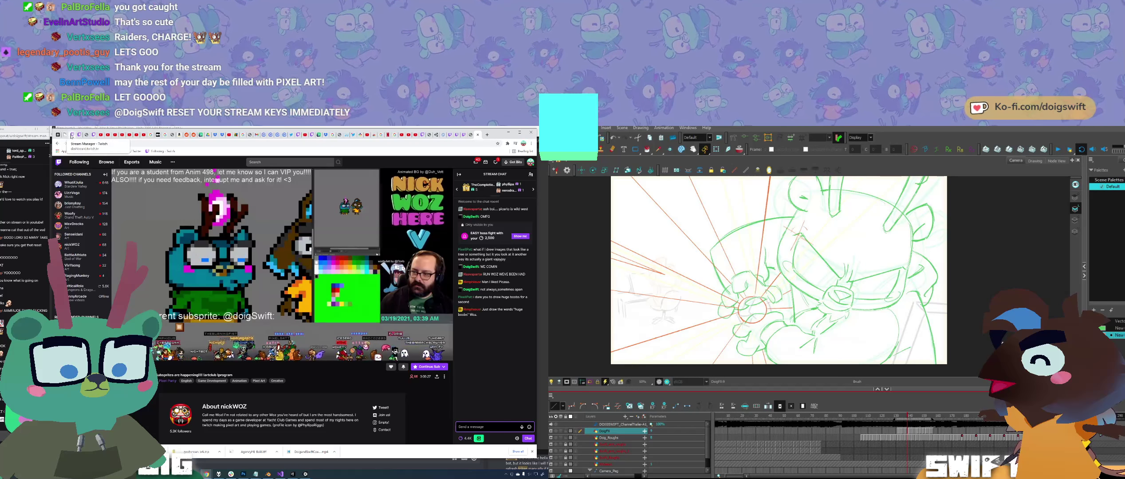
click(71, 135)
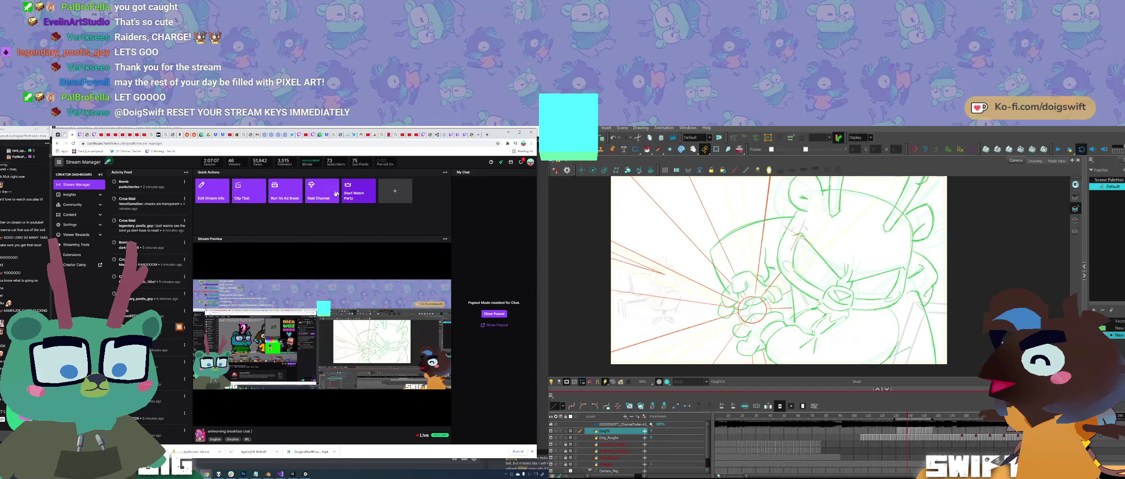
click(322, 191)
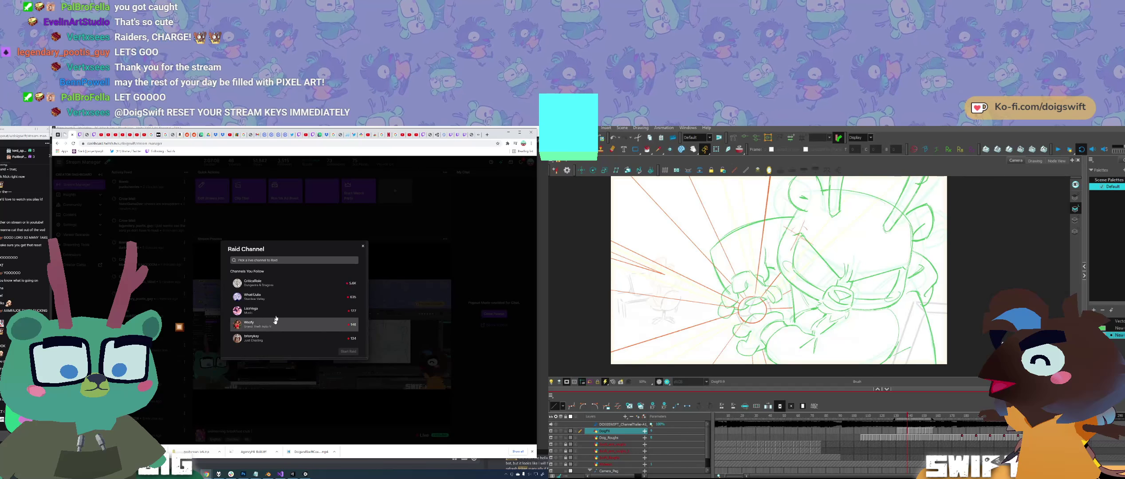
click(262, 260)
text(ni)
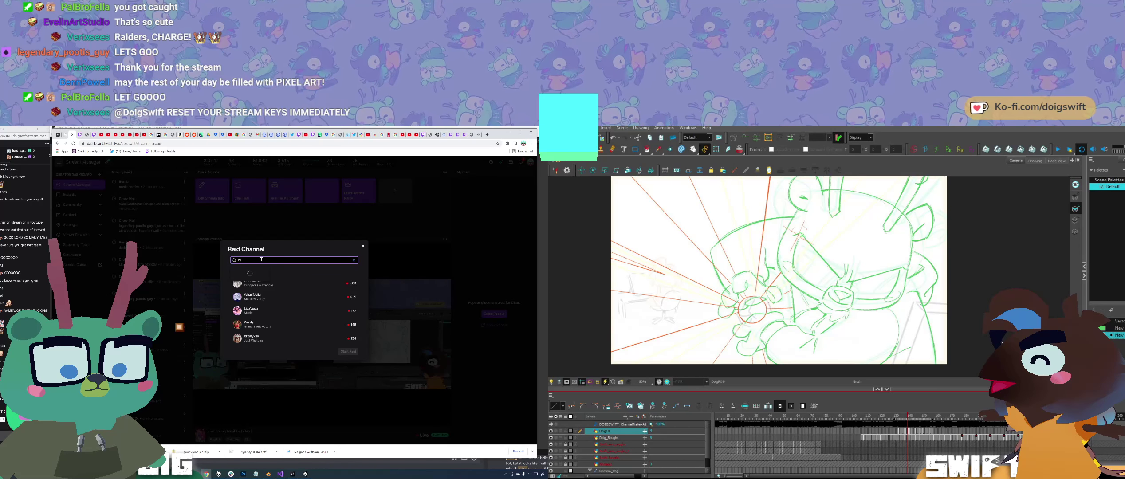
text(ckWOZ)
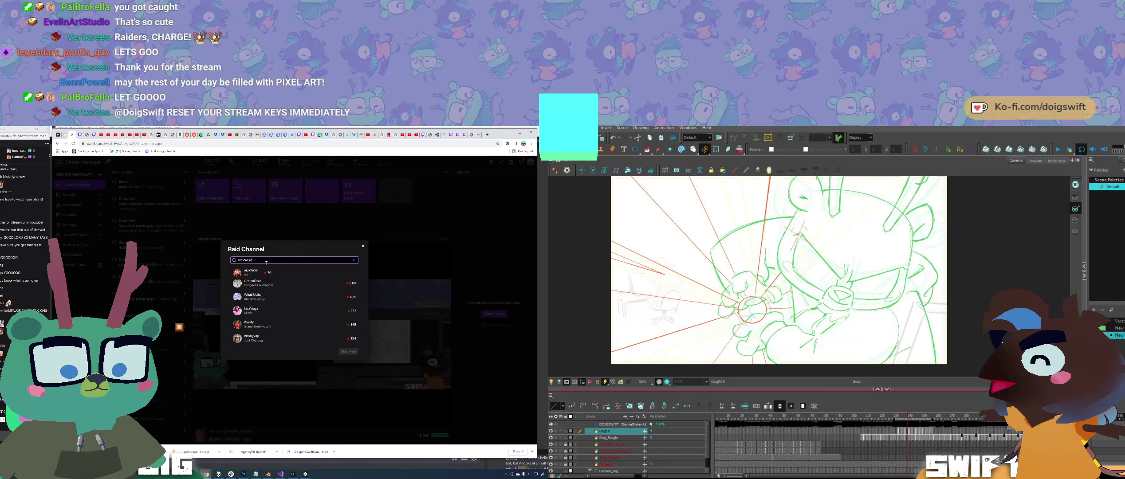
click(261, 273)
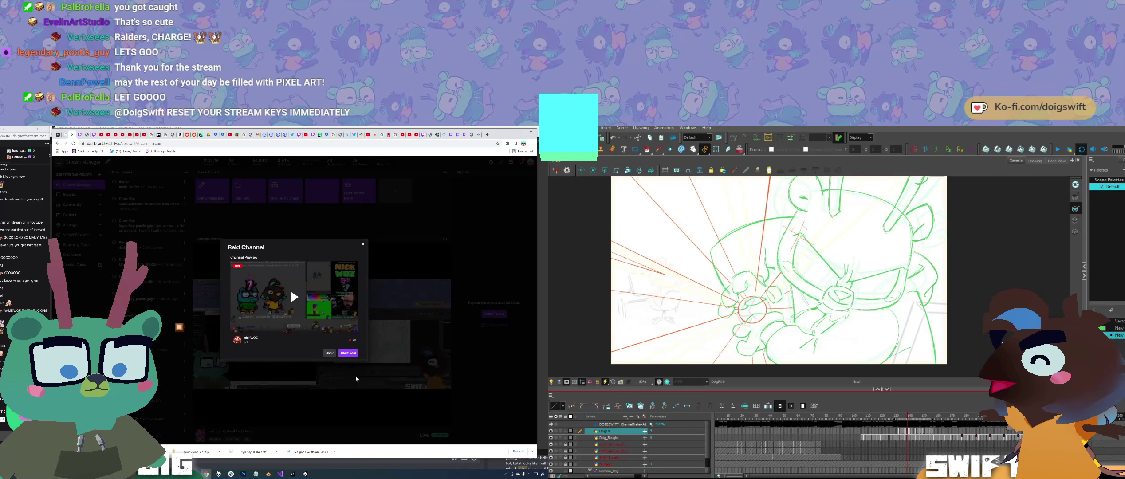
click(348, 353)
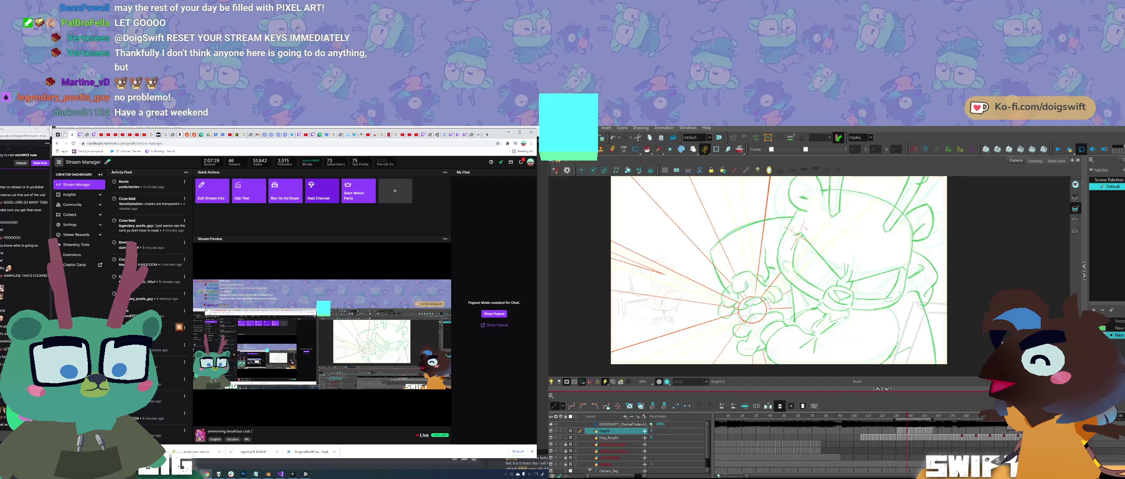
click(40, 163)
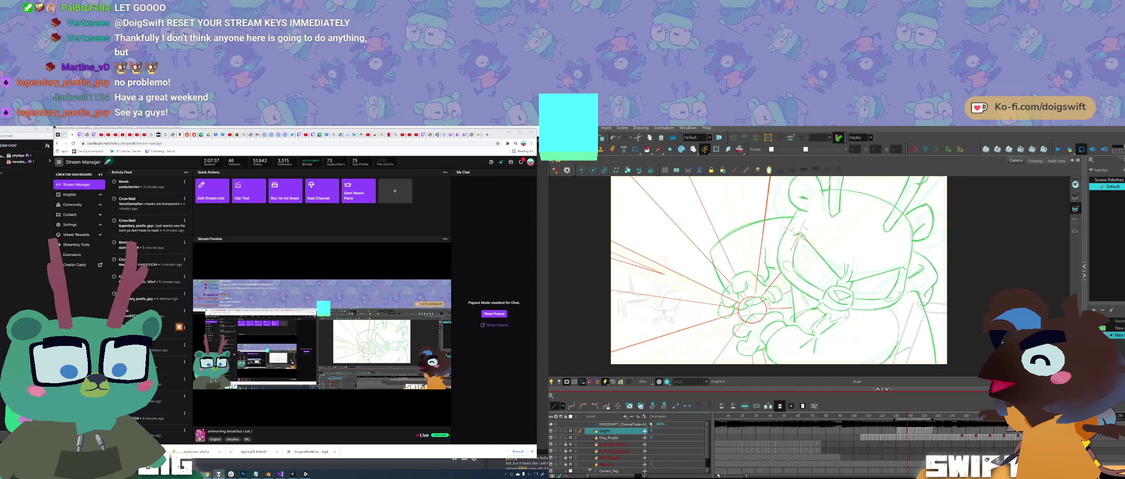
Step: Stop the music playback in foobar2000, and bring OBS Studio back in front of the Unity editor
click(219, 474)
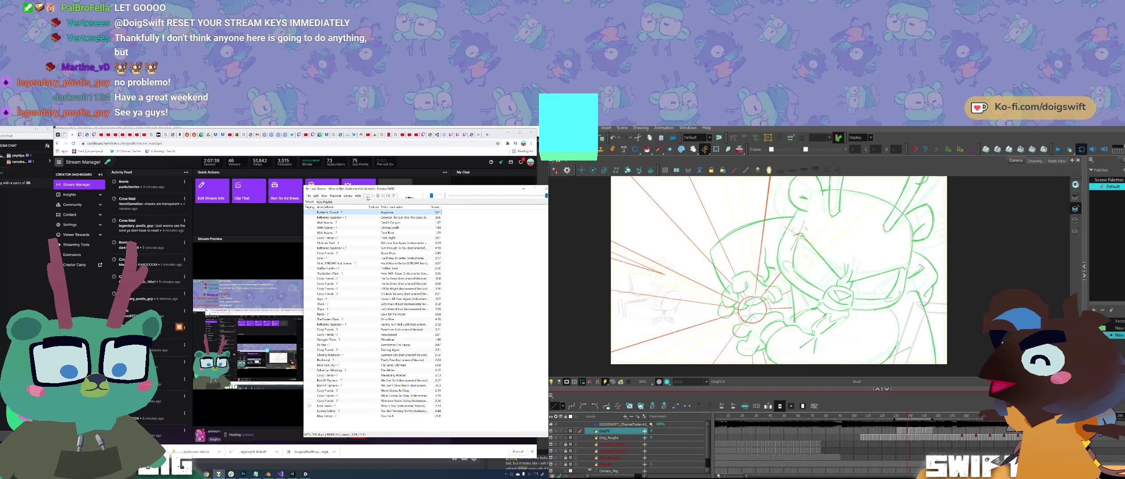
click(367, 196)
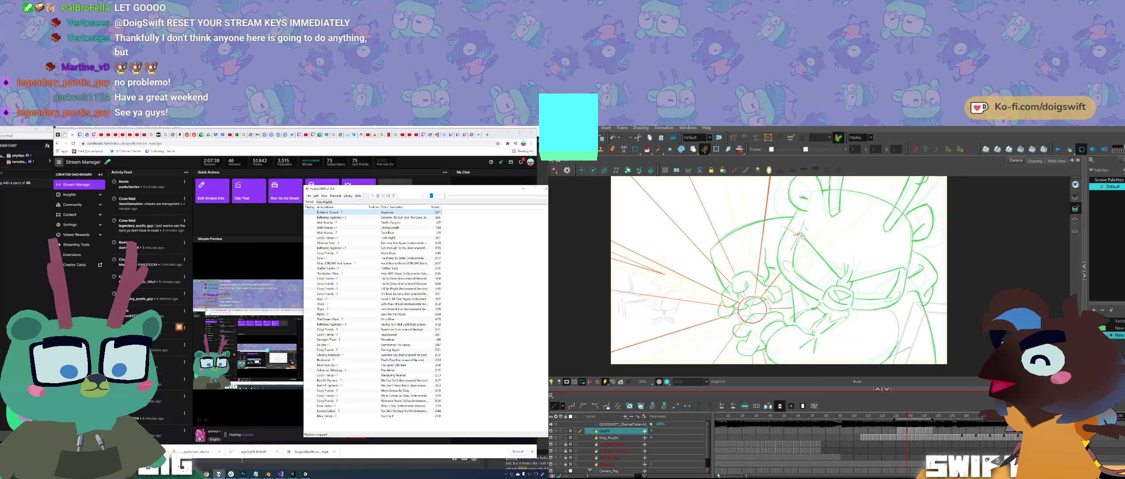
click(292, 474)
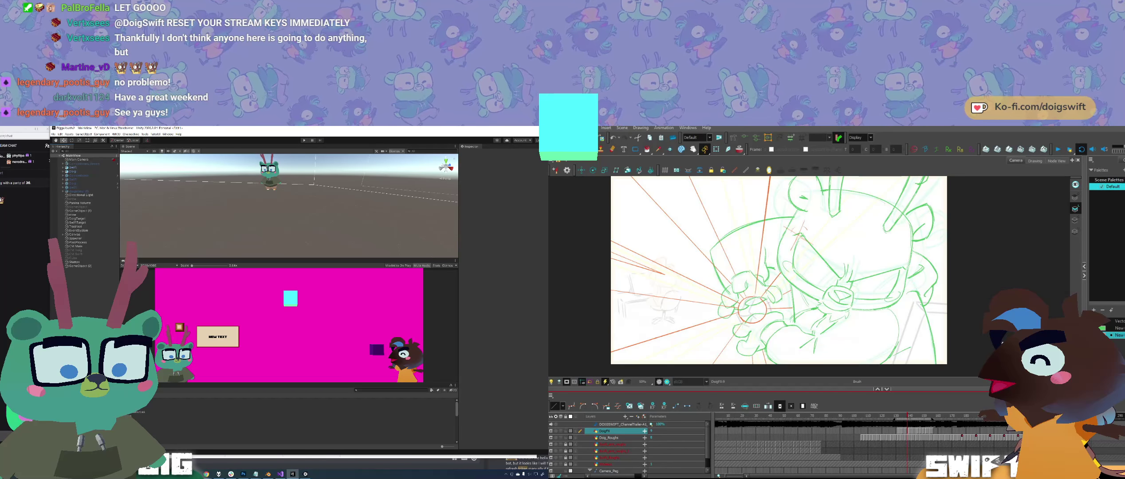
key(alt+Tab)
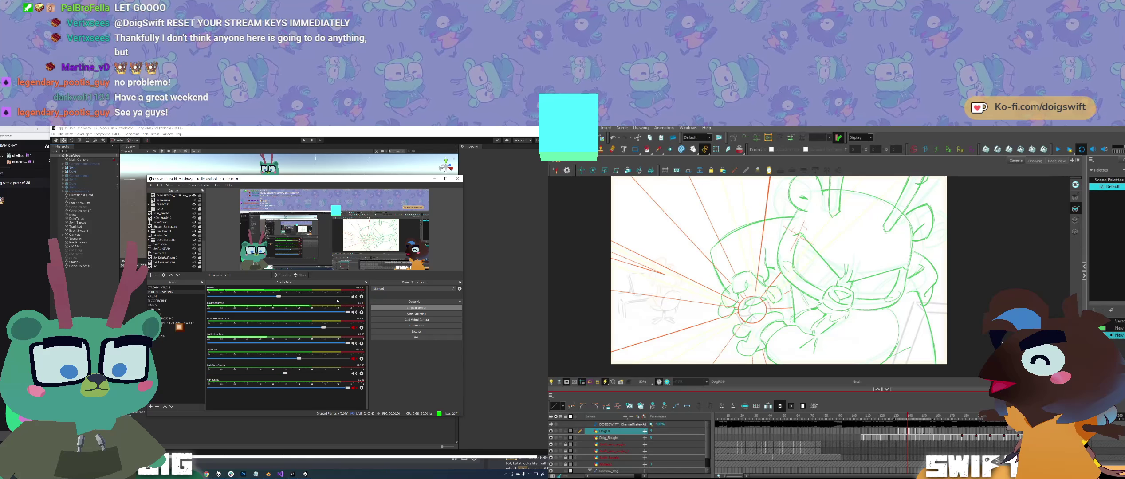